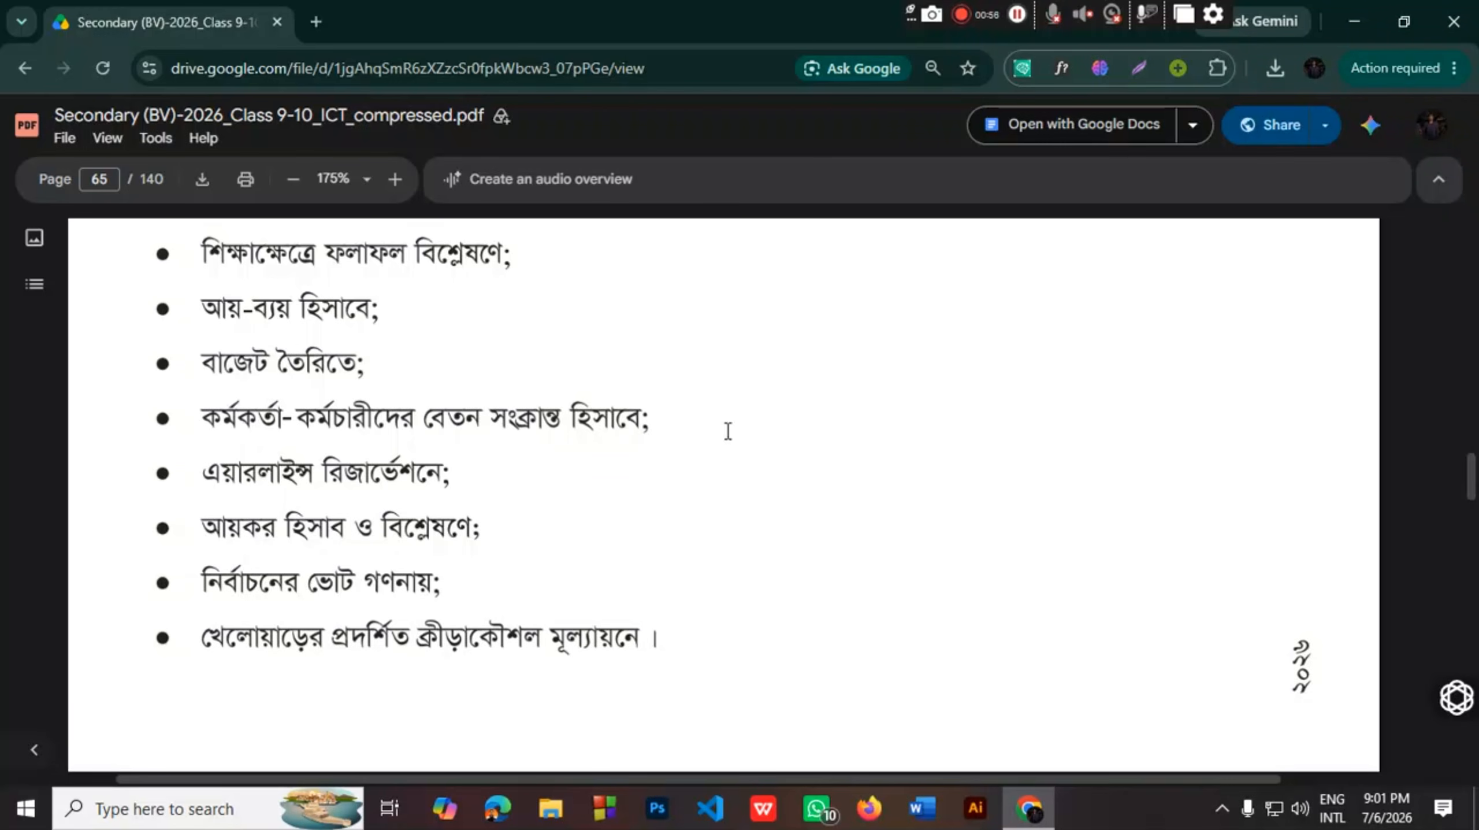
Examine the textbook's page 66 section on multiplying in a spreadsheet with a cell formula and the PRODUCT function
{"action": "scroll", "coordinate": [682, 442], "scroll_direction": "down", "scroll_amount": 10}
{"action": "scroll", "coordinate": [668, 483], "scroll_direction": "up", "scroll_amount": 6}
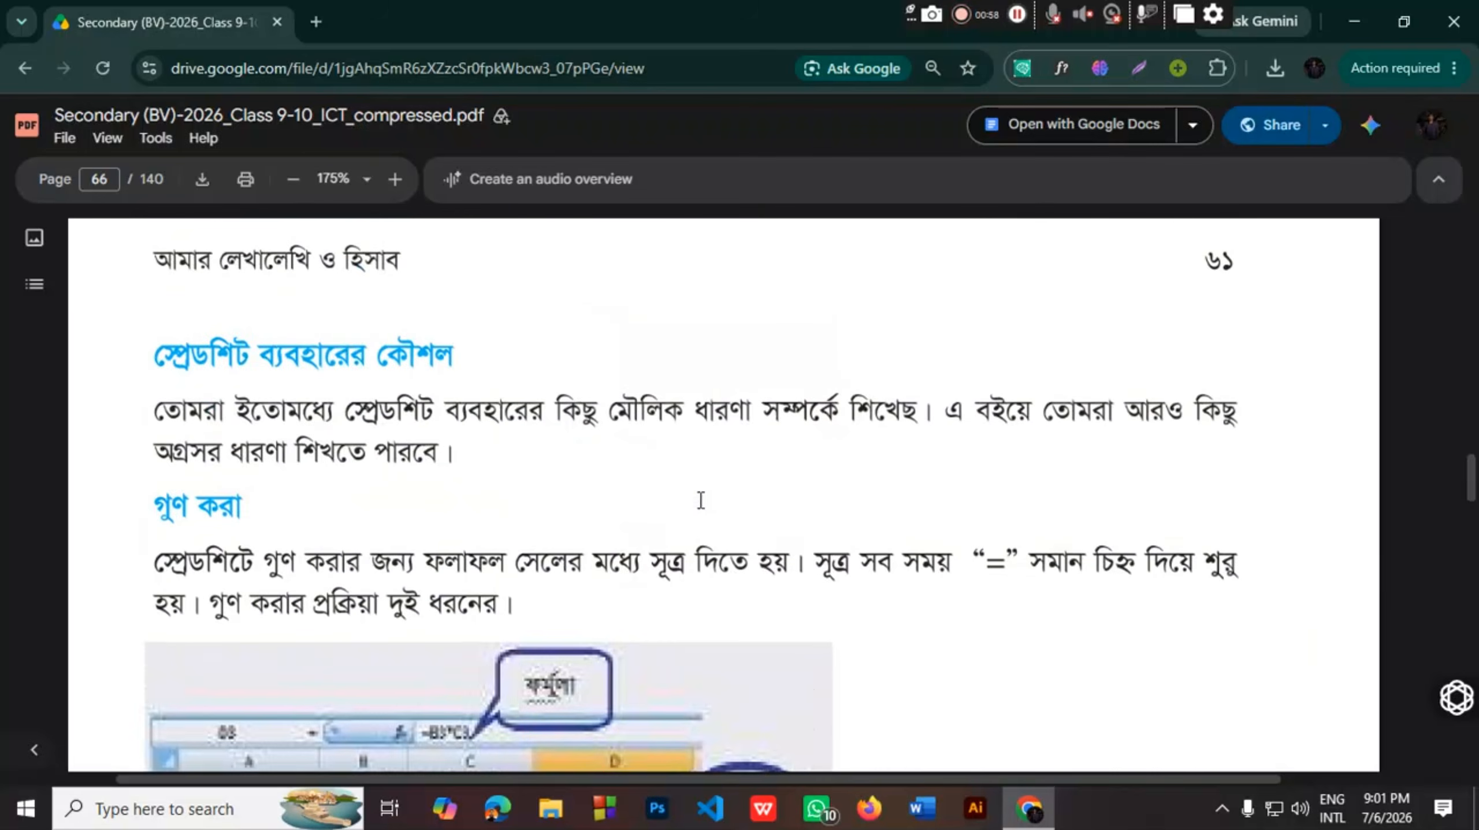
{"action": "scroll", "coordinate": [268, 484], "scroll_direction": "down", "scroll_amount": 6}
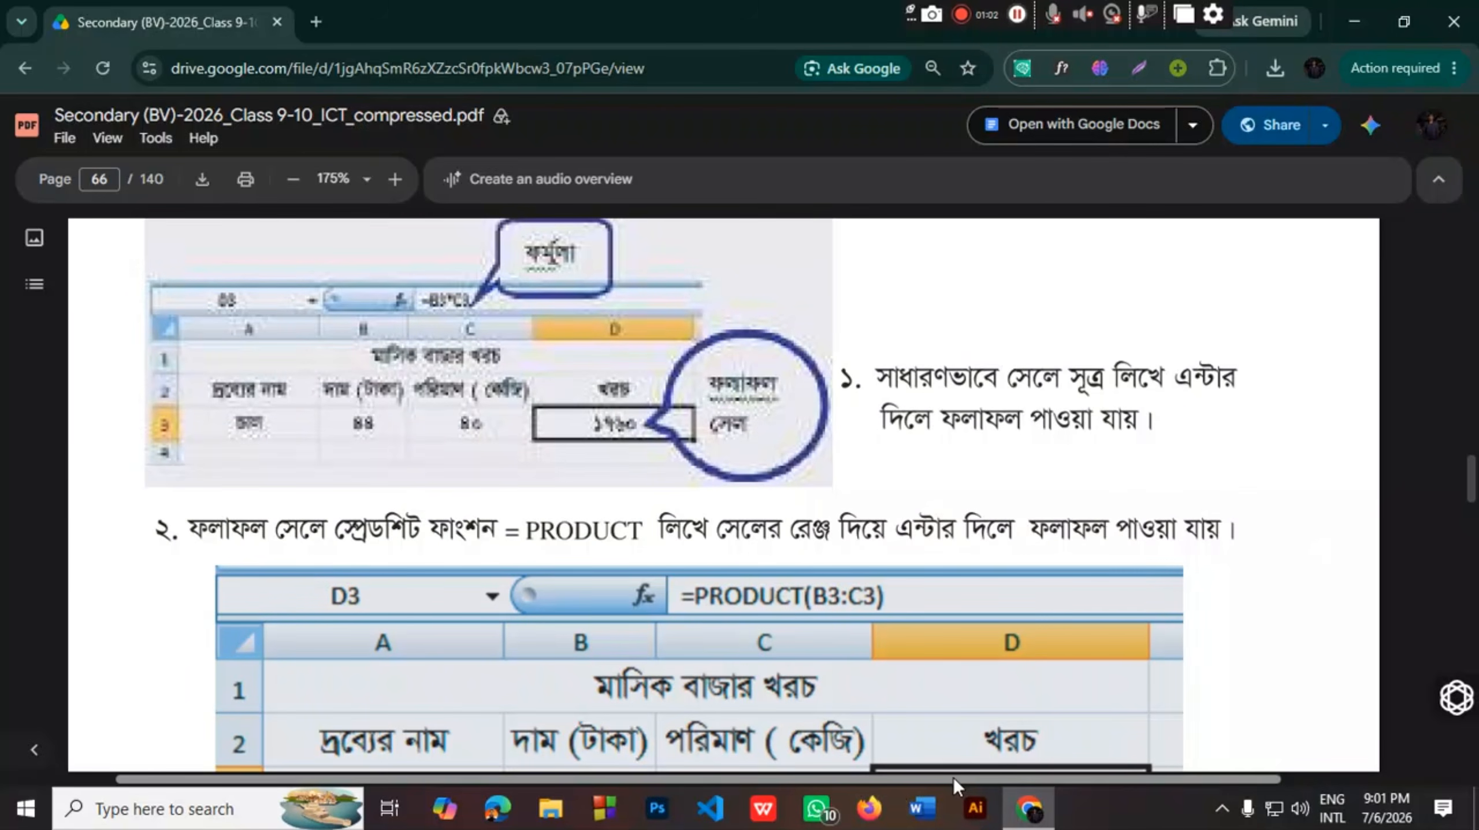
Minimise the browser, search Windows for "excel" and launch Excel
{"action": "left_click", "coordinate": [1362, 23]}
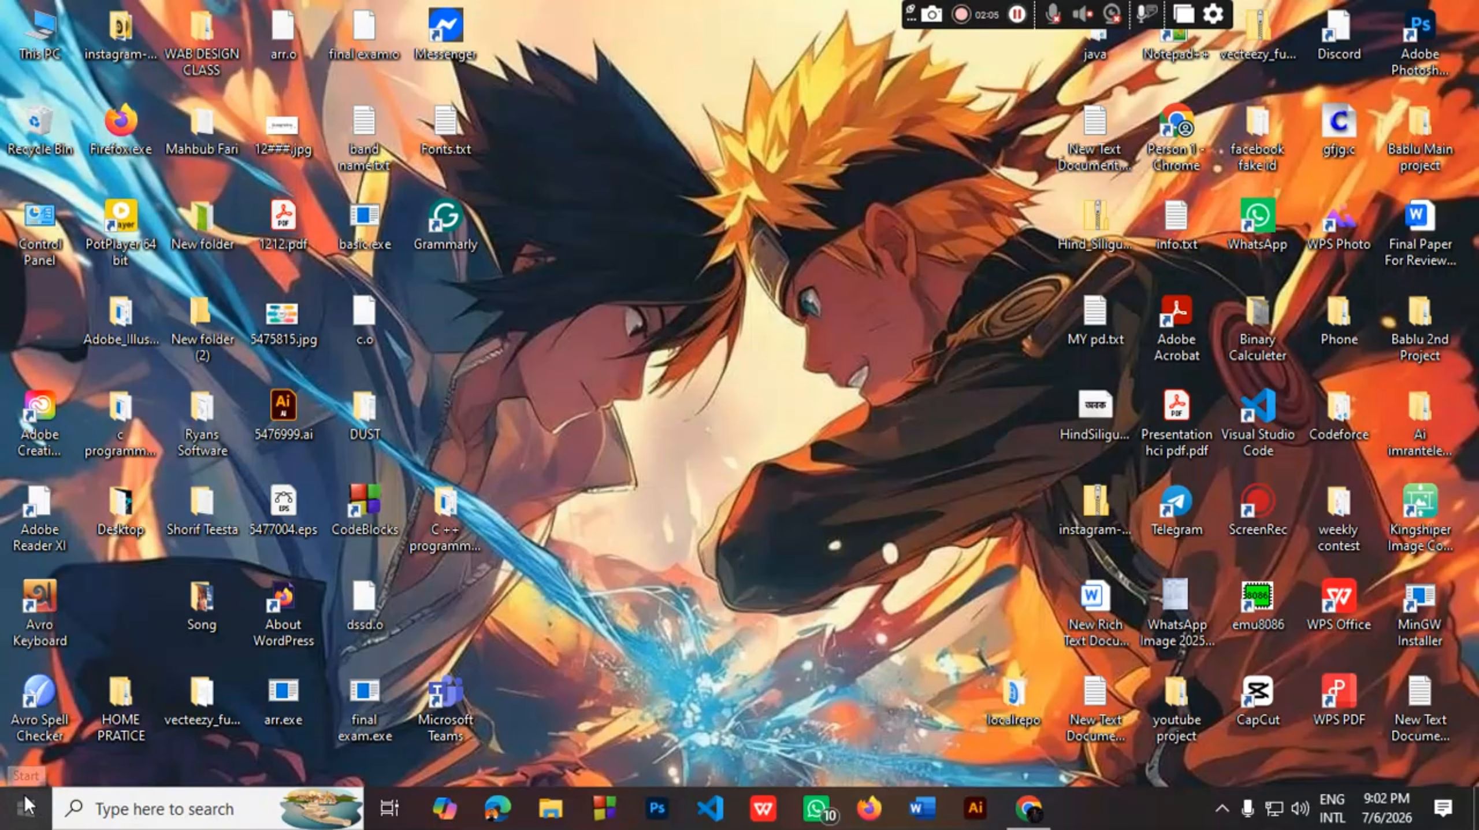
{"action": "left_click", "coordinate": [26, 805]}
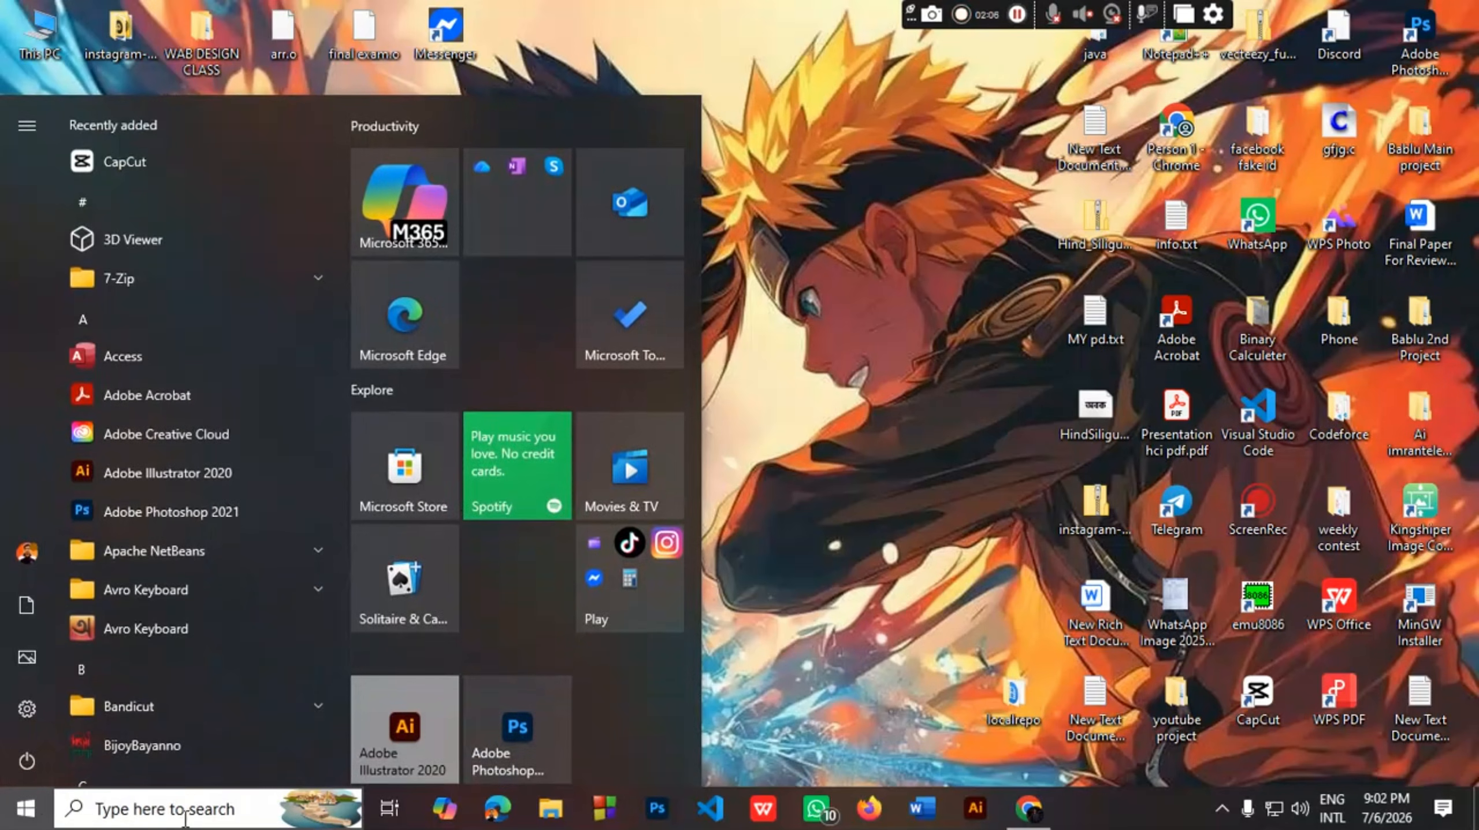
{"action": "type", "text": "e"}
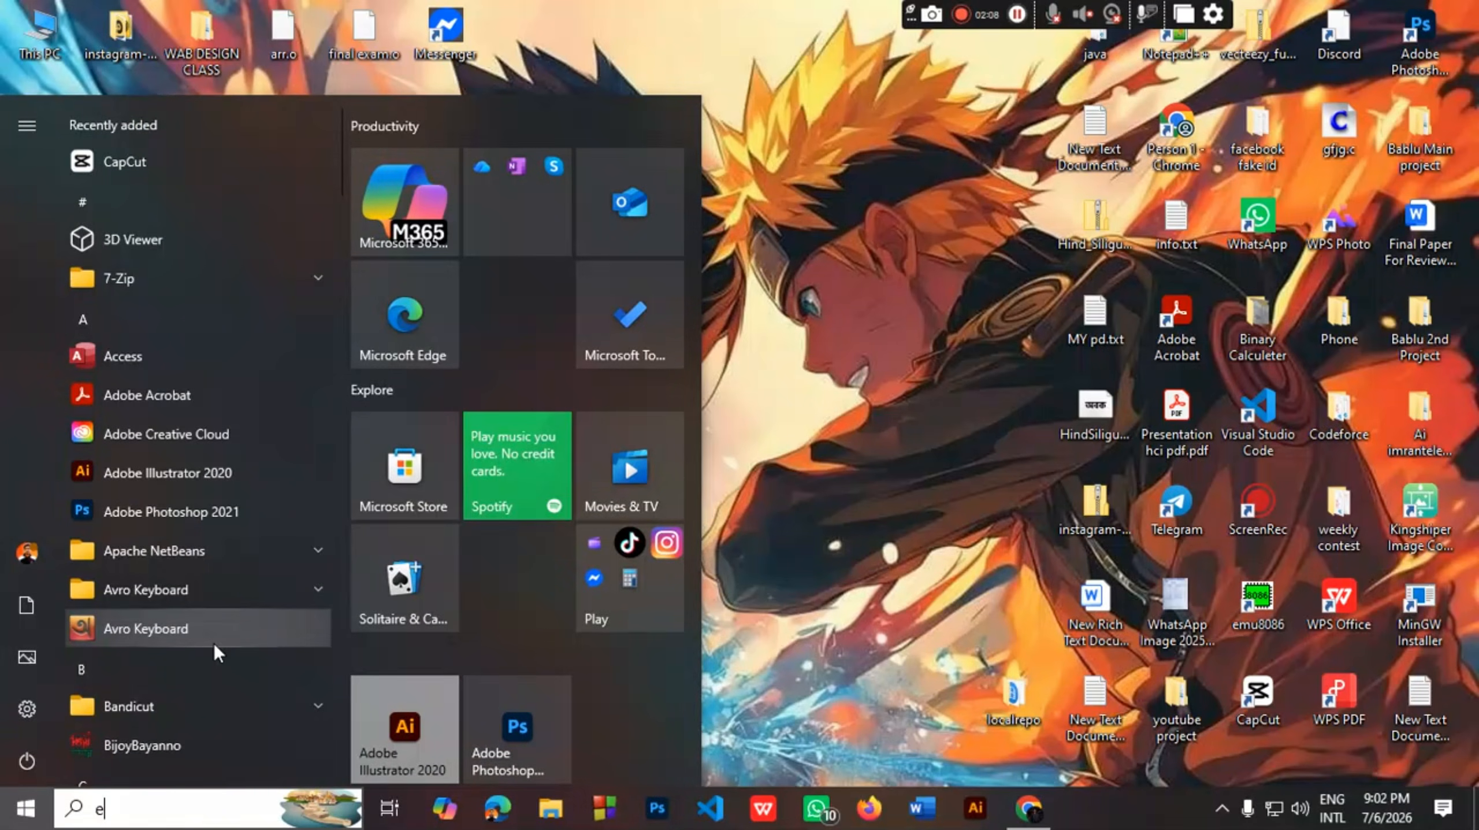
{"action": "type", "text": "xcel"}
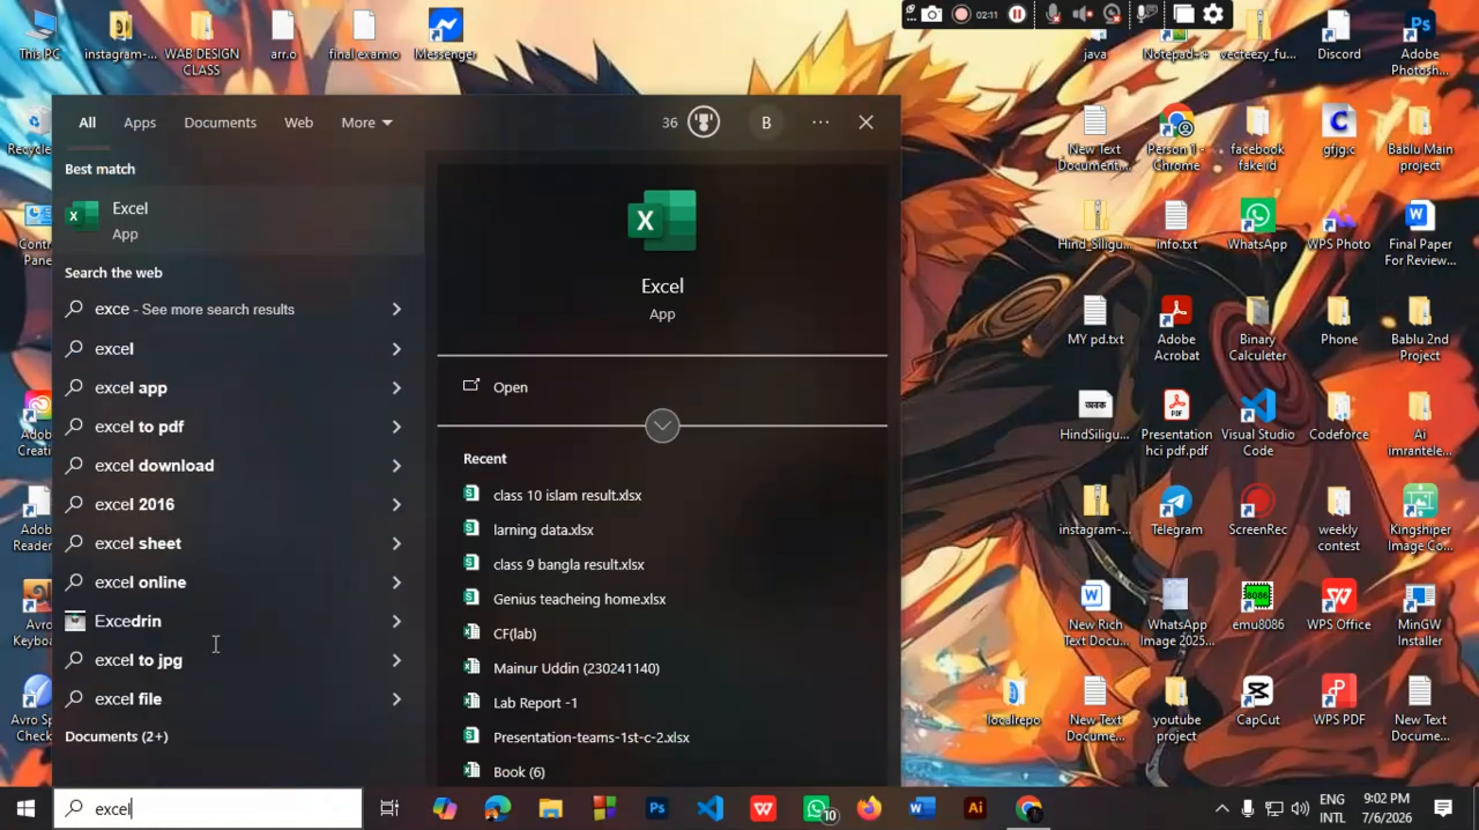
{"action": "left_click", "coordinate": [566, 379]}
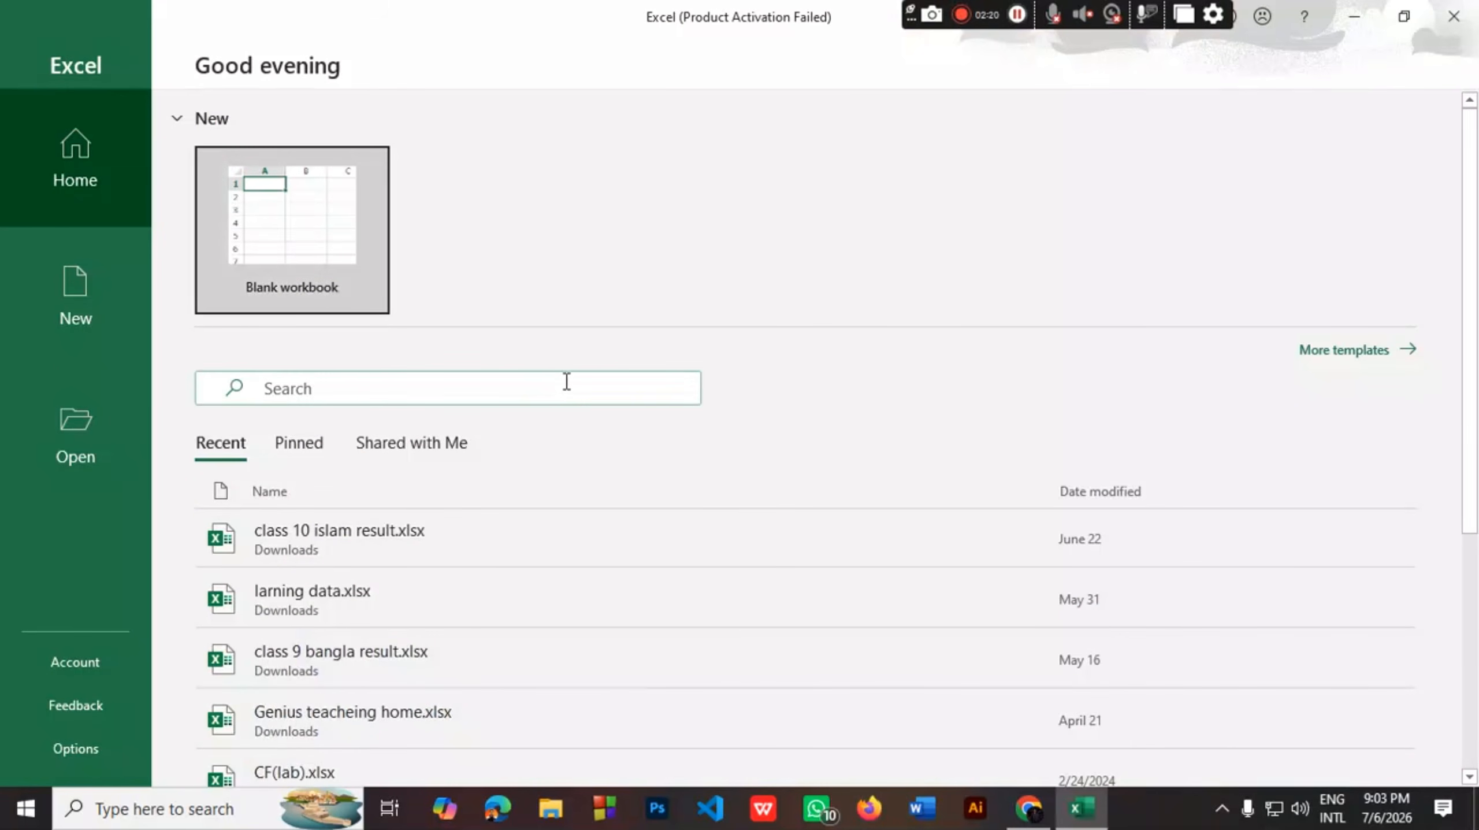
{"action": "left_click", "coordinate": [981, 157]}
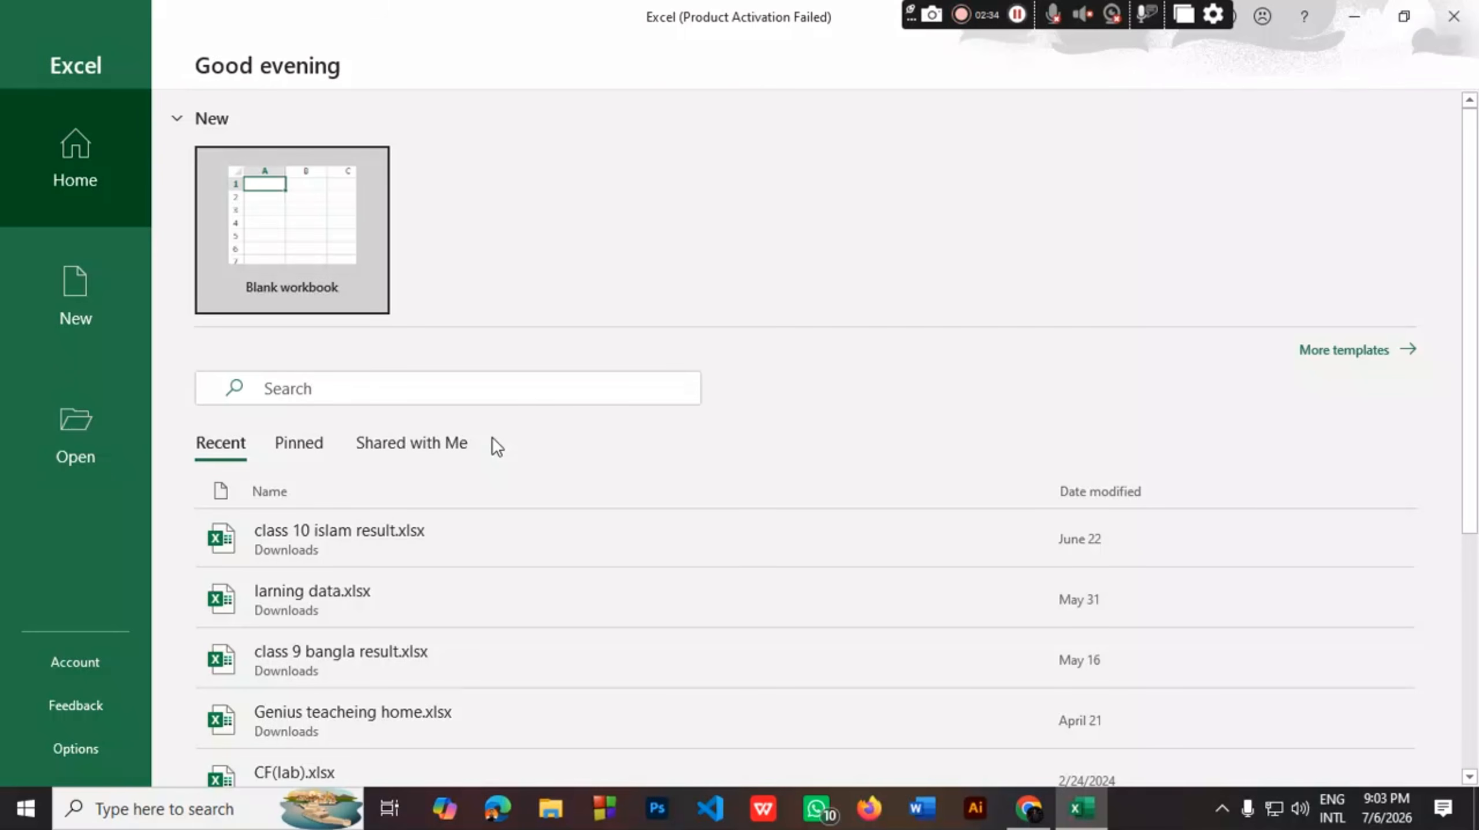
Create a new blank workbook
{"action": "key", "text": "ctrl+n"}
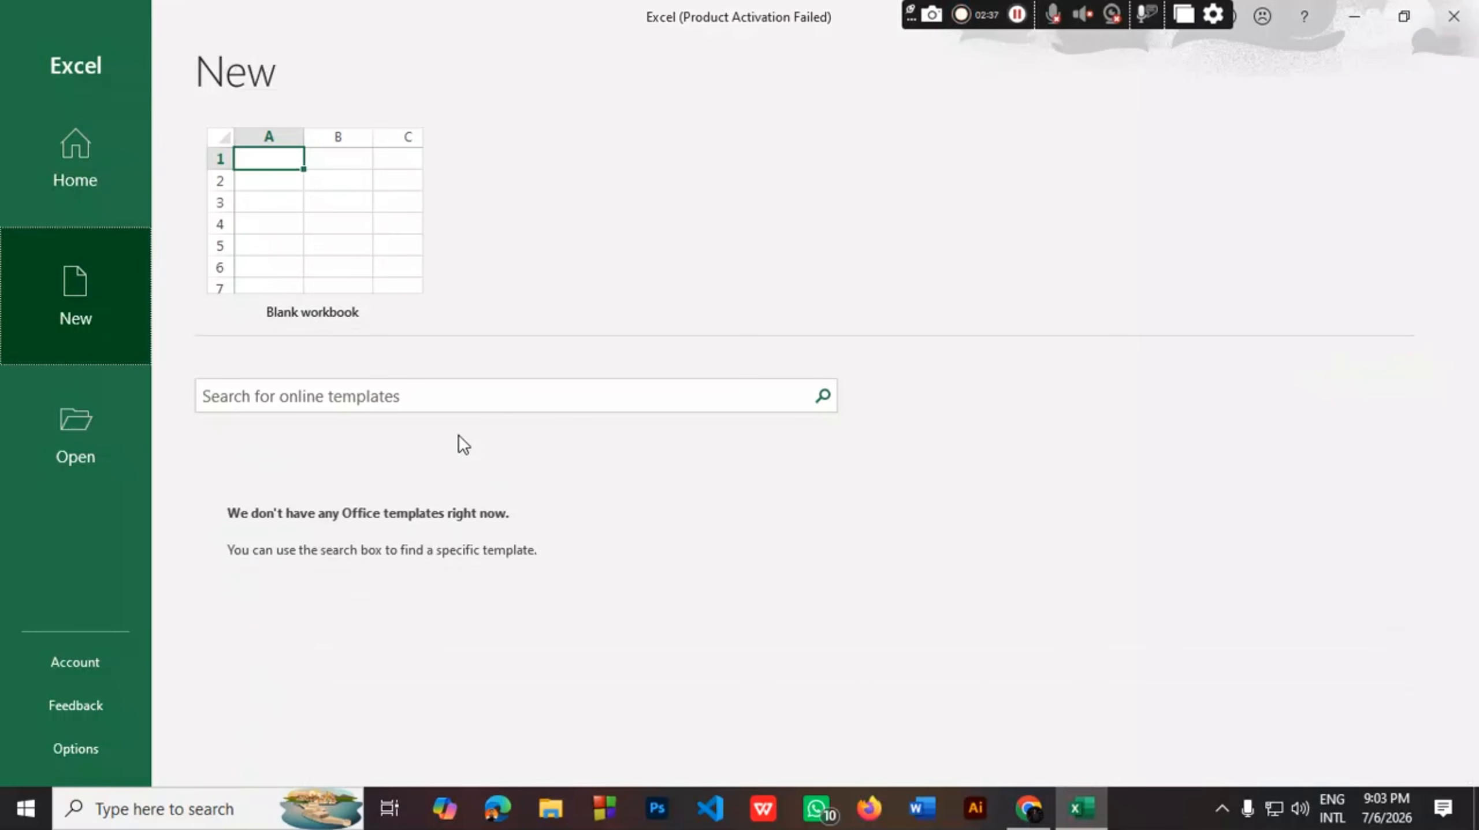
{"action": "key", "text": "Tab"}
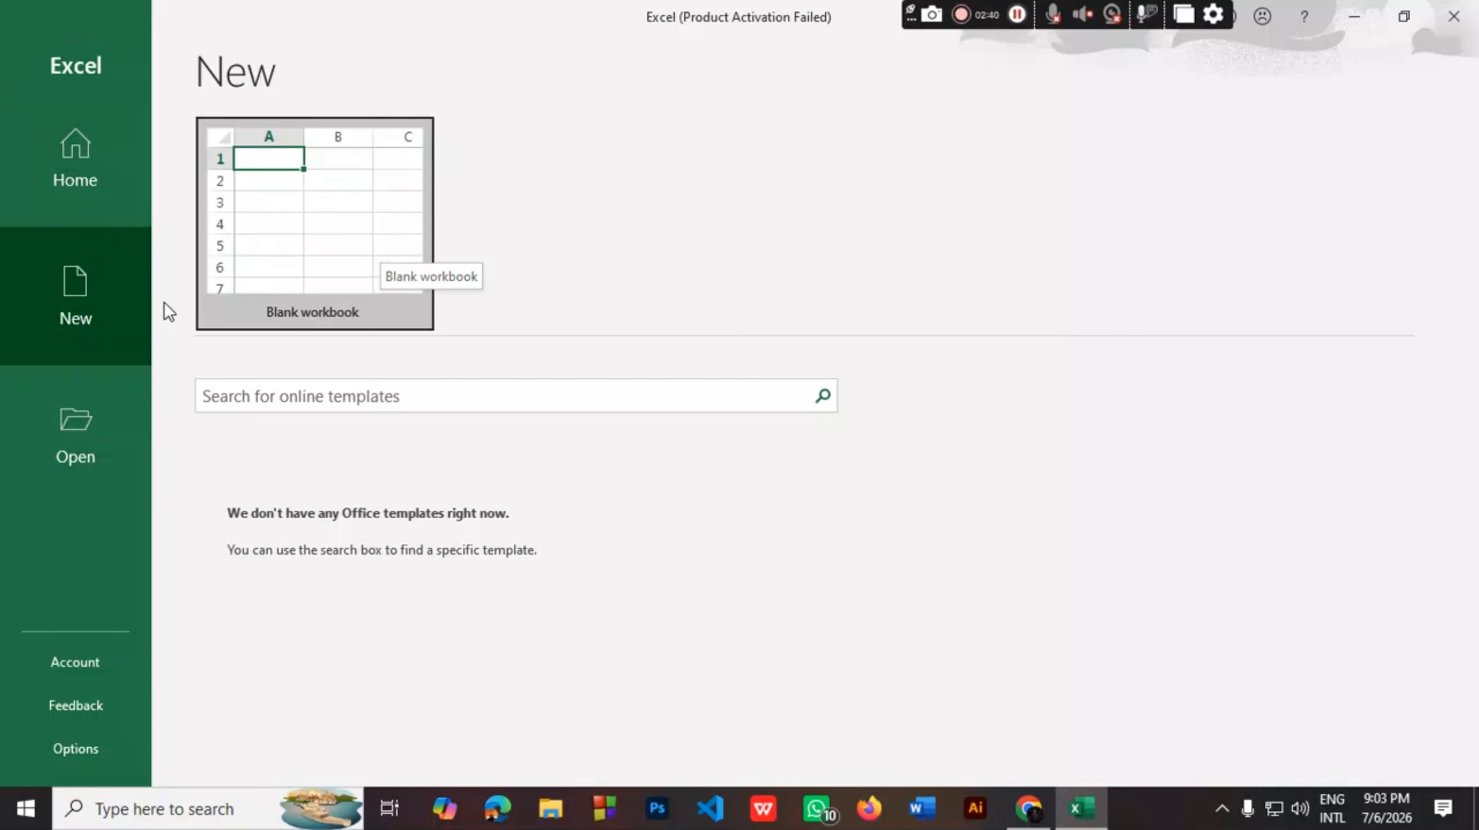
{"action": "left_click", "coordinate": [74, 185]}
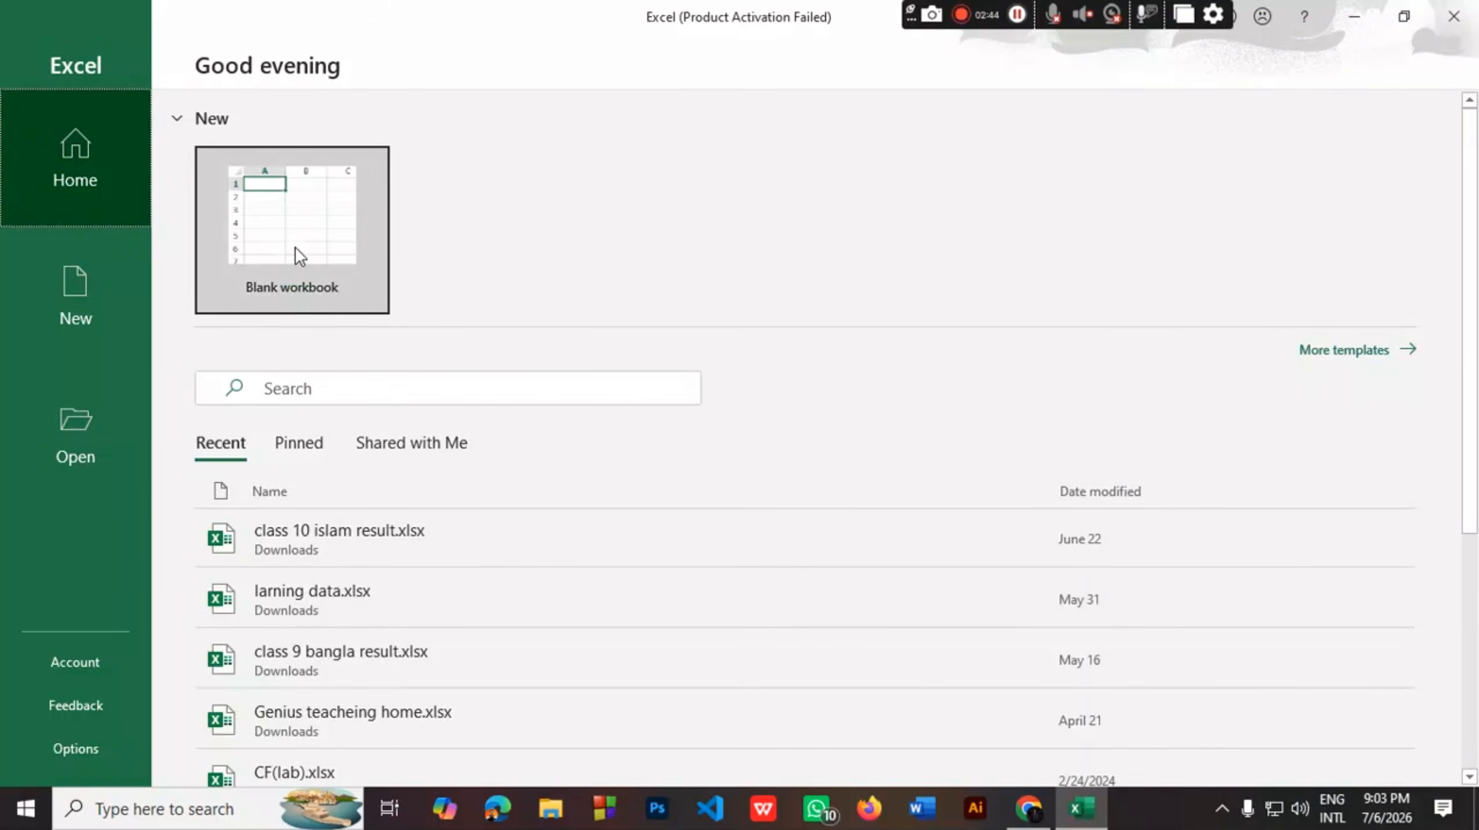
{"action": "left_click", "coordinate": [270, 243]}
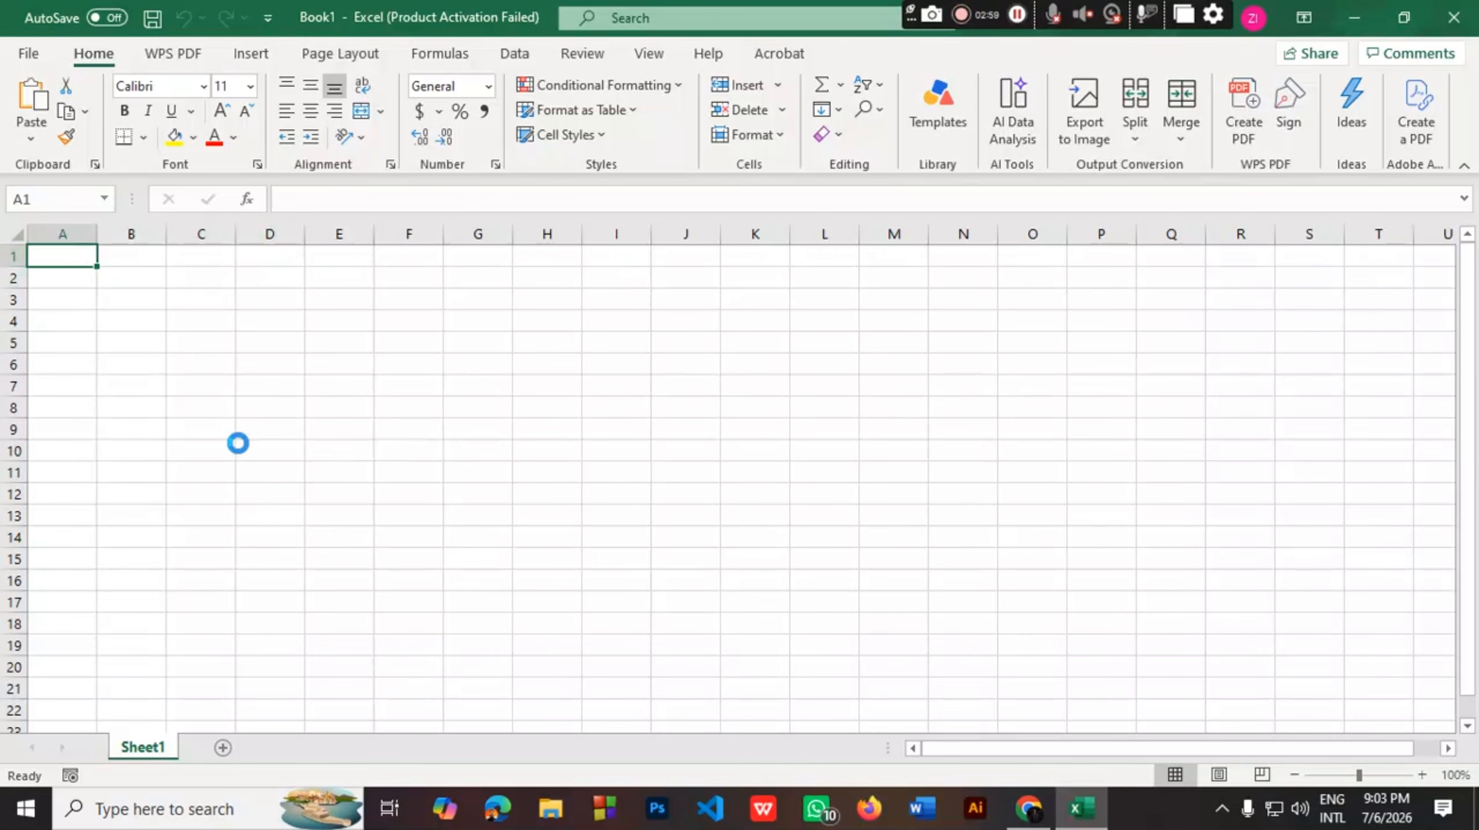
Zoom the empty worksheet in and out in 10% increments, finishing at 120%
{"action": "scroll", "coordinate": [238, 442], "scroll_direction": "up", "scroll_amount": 5}
{"action": "scroll", "coordinate": [240, 460], "scroll_direction": "down", "scroll_amount": 5}
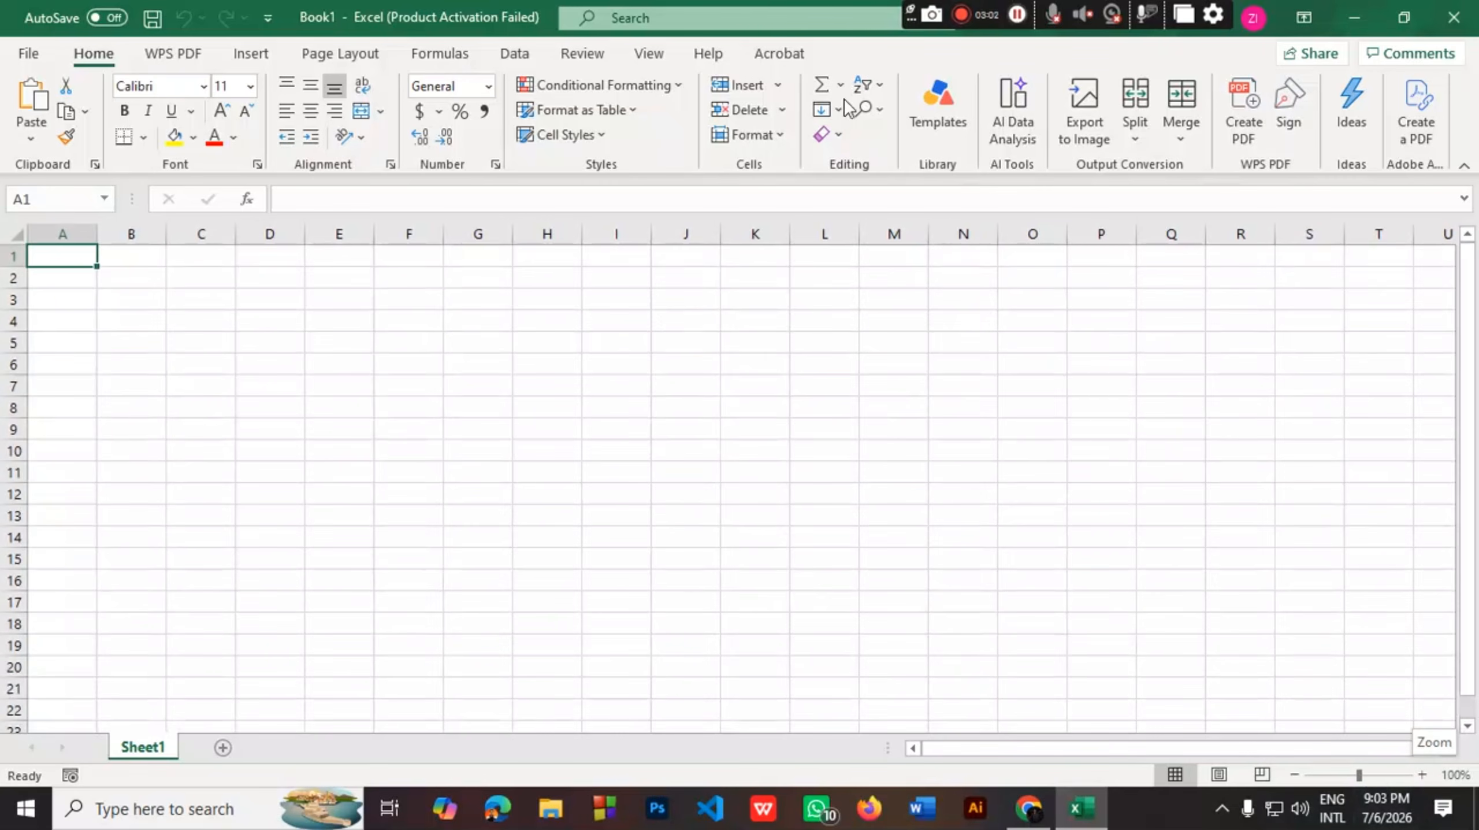
{"action": "left_click", "coordinate": [1421, 774]}
{"action": "left_click", "coordinate": [1421, 775]}
{"action": "left_click", "coordinate": [1421, 774]}
{"action": "left_click", "coordinate": [1421, 774]}
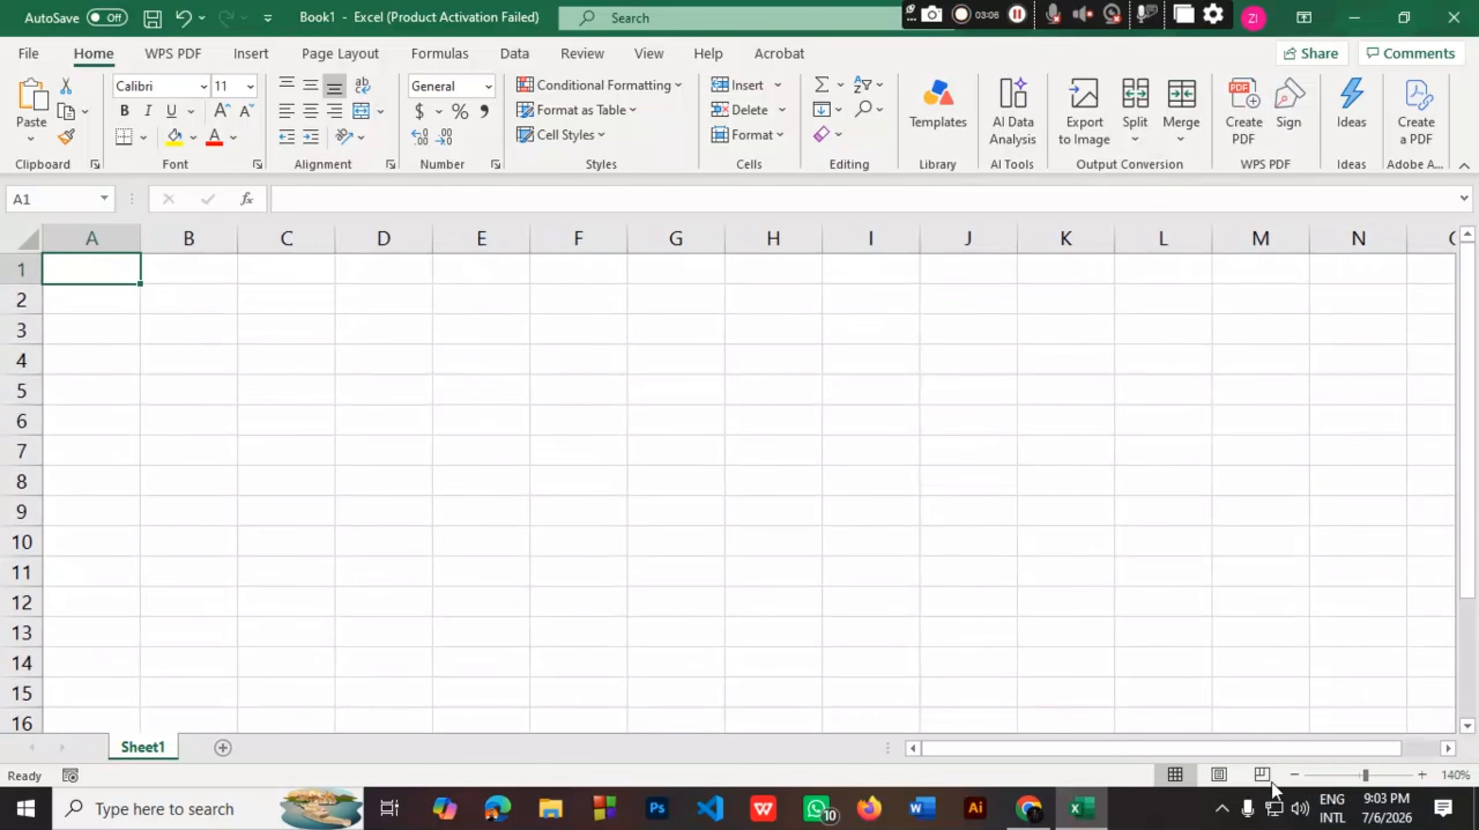
{"action": "left_click", "coordinate": [1294, 774]}
{"action": "left_click", "coordinate": [1295, 774]}
{"action": "left_click", "coordinate": [1295, 774]}
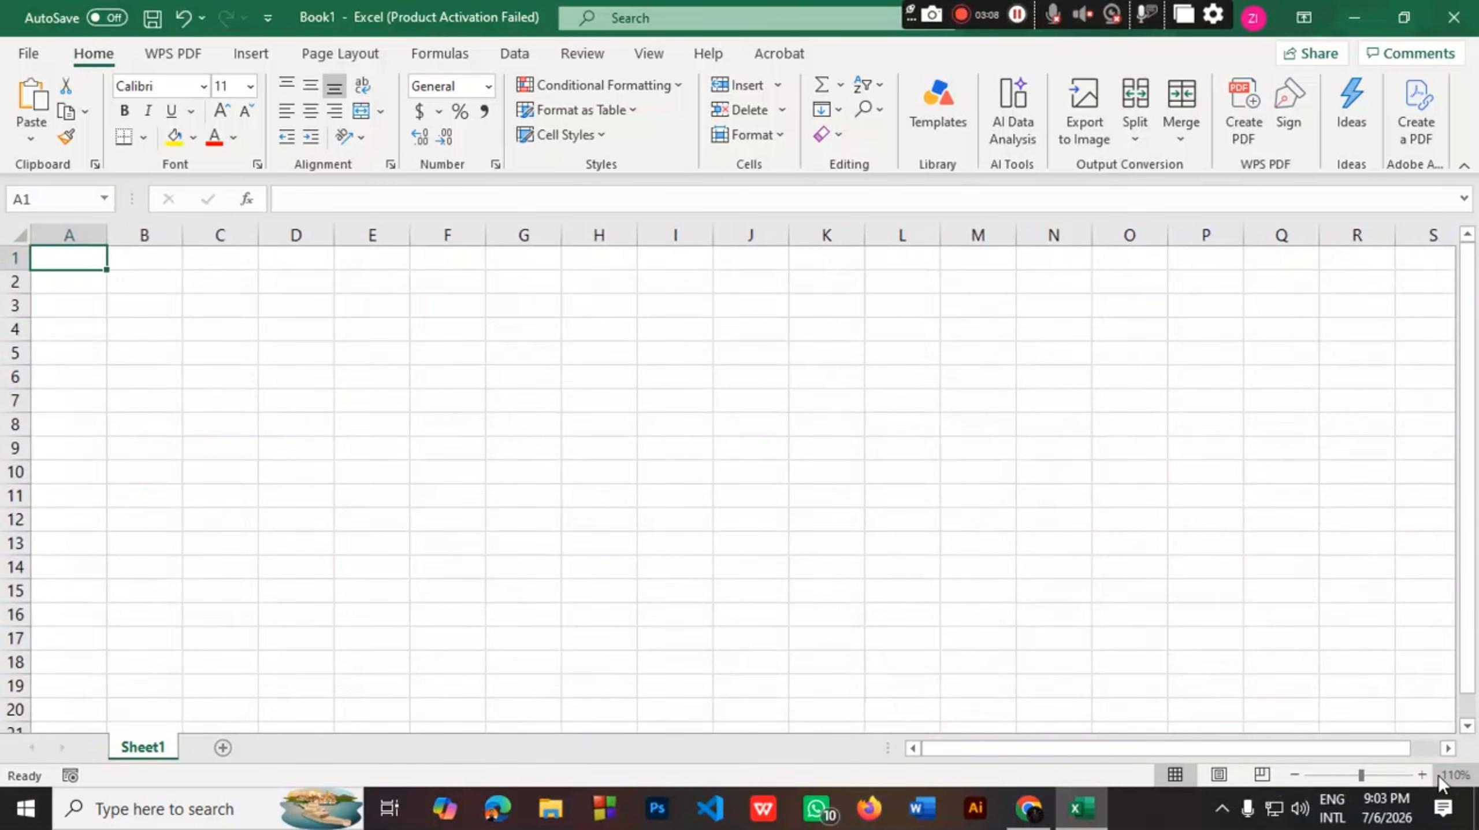
{"action": "left_click", "coordinate": [1421, 774]}
{"action": "left_click", "coordinate": [1421, 774]}
{"action": "left_click", "coordinate": [1421, 774]}
{"action": "left_click", "coordinate": [1421, 774]}
{"action": "left_click", "coordinate": [1295, 774]}
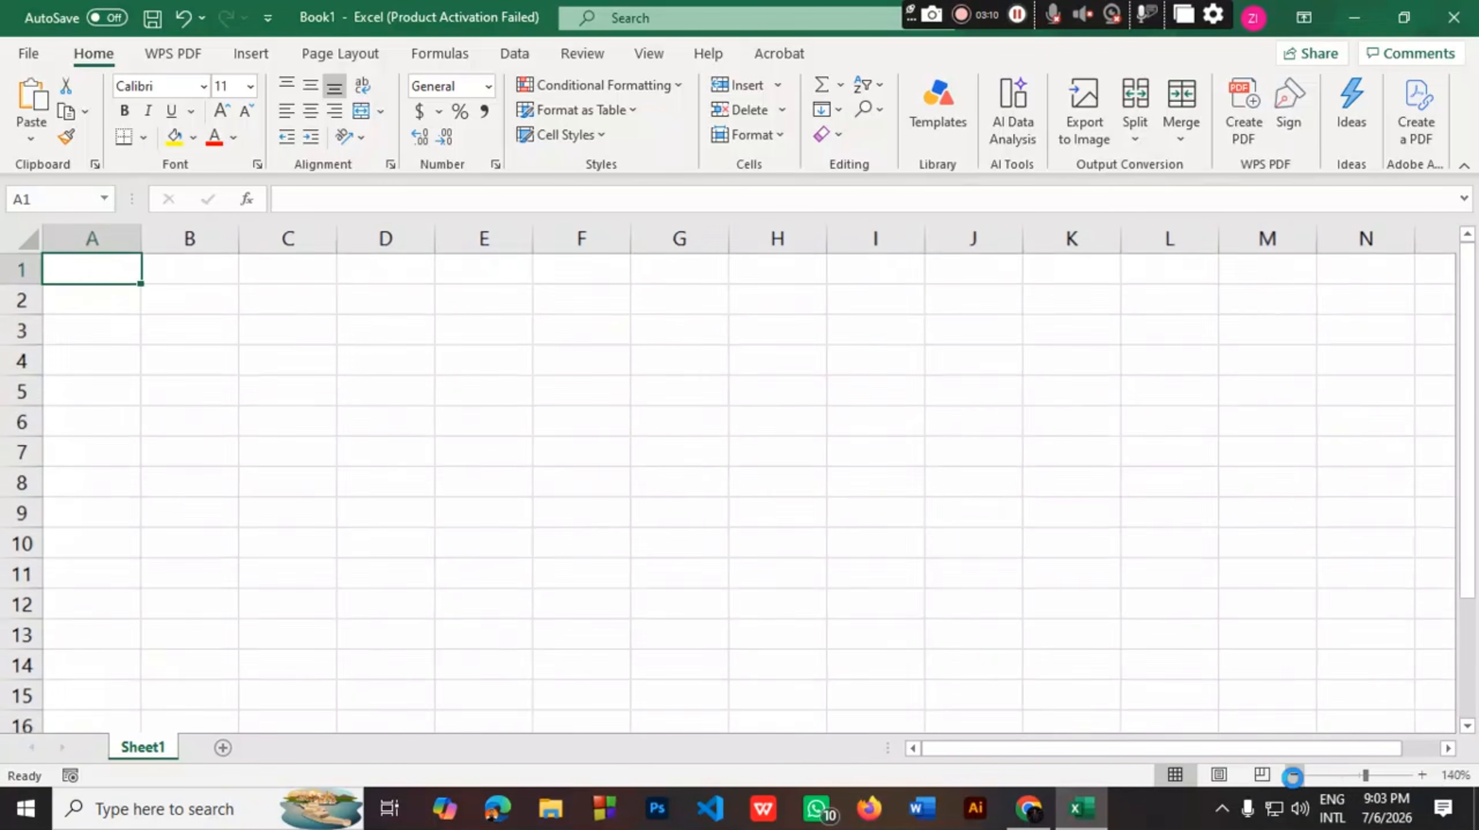
{"action": "left_click", "coordinate": [1292, 775]}
{"action": "left_click", "coordinate": [1293, 775]}
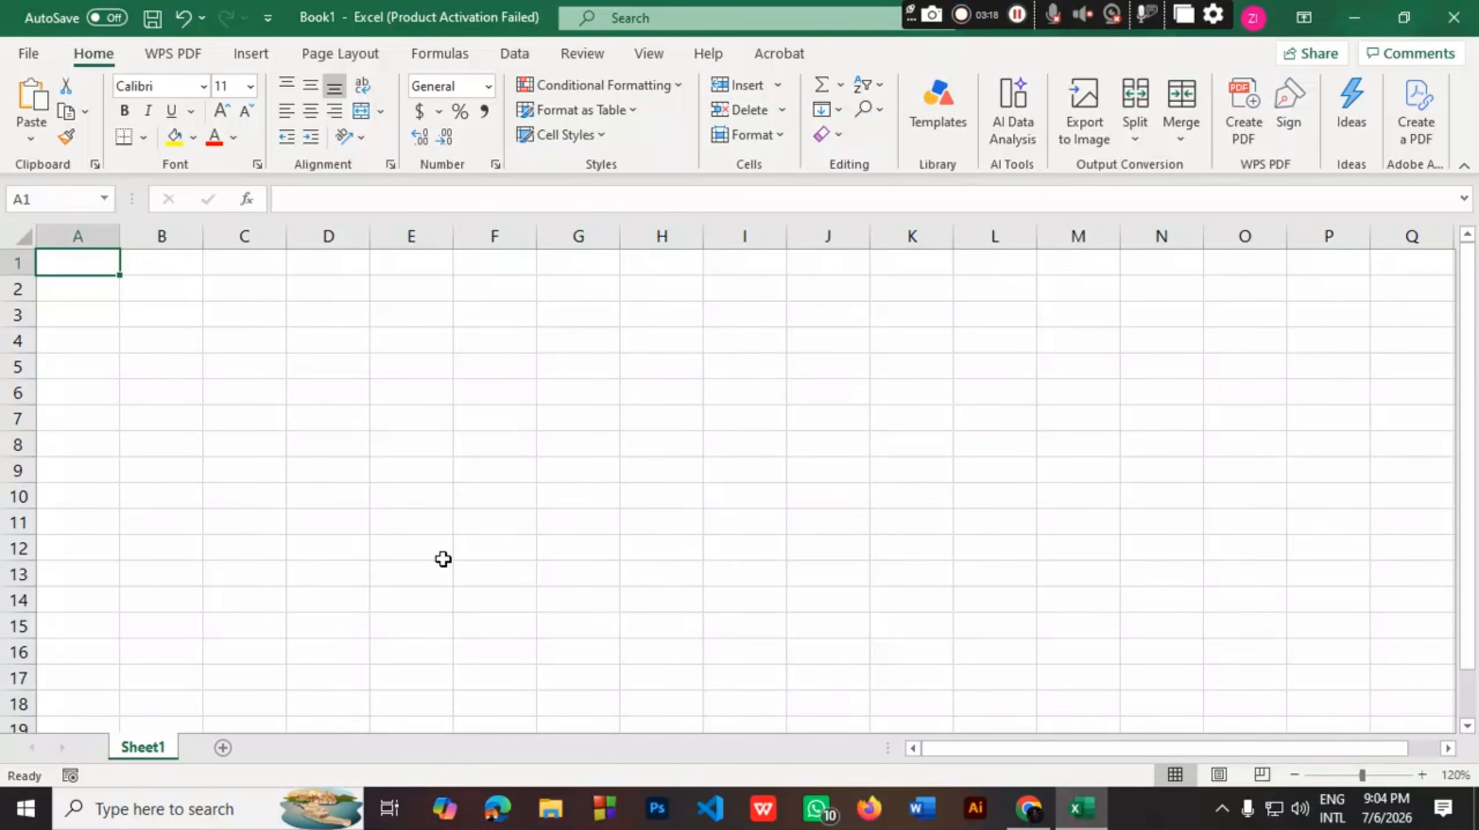
Zoom the worksheet out and in repeatedly, finishing at 205%
{"action": "scroll", "coordinate": [443, 559], "scroll_direction": "down", "scroll_amount": 2}
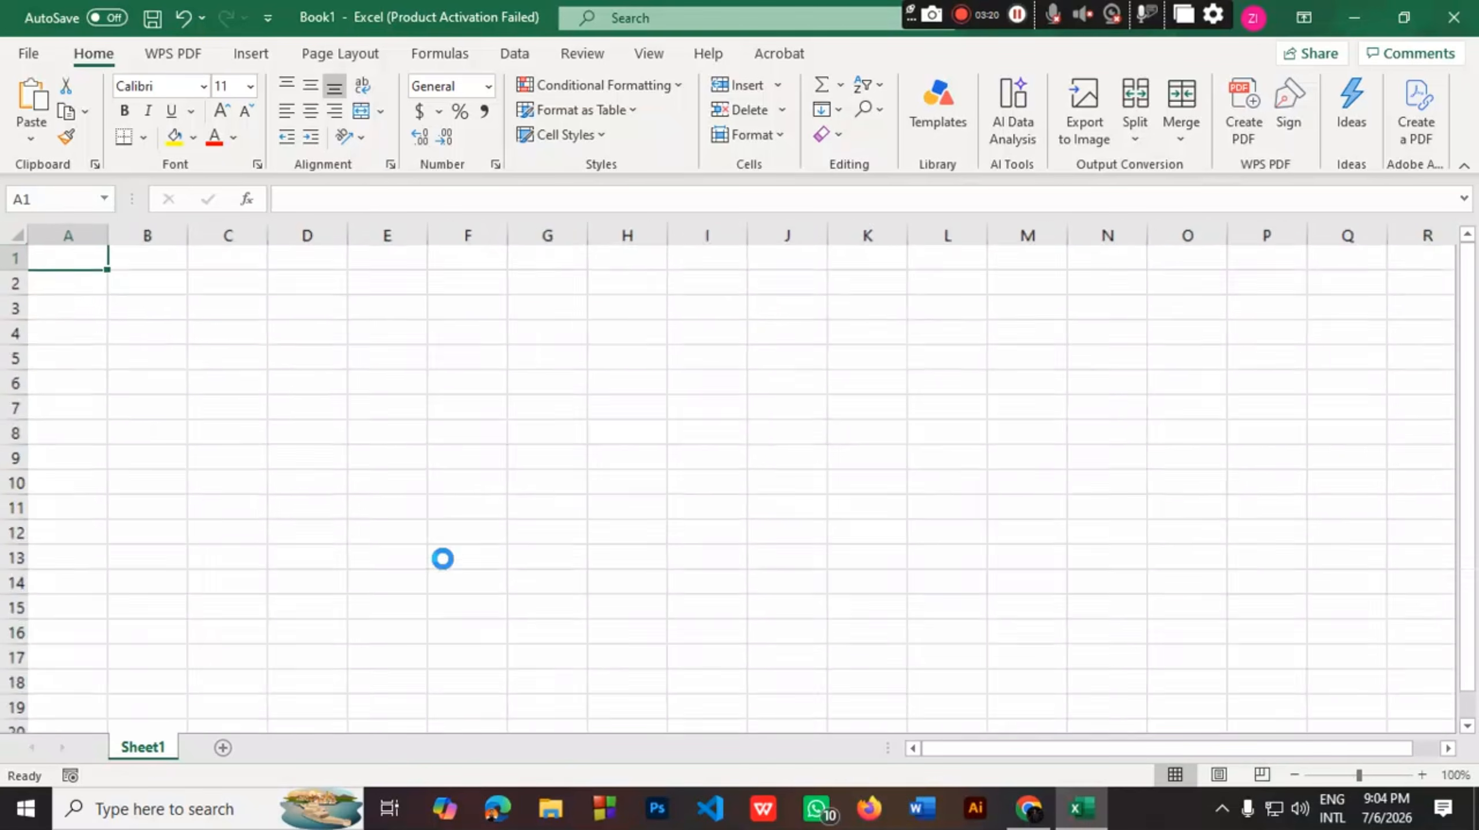
{"action": "scroll", "coordinate": [442, 559], "scroll_direction": "up", "scroll_amount": 3}
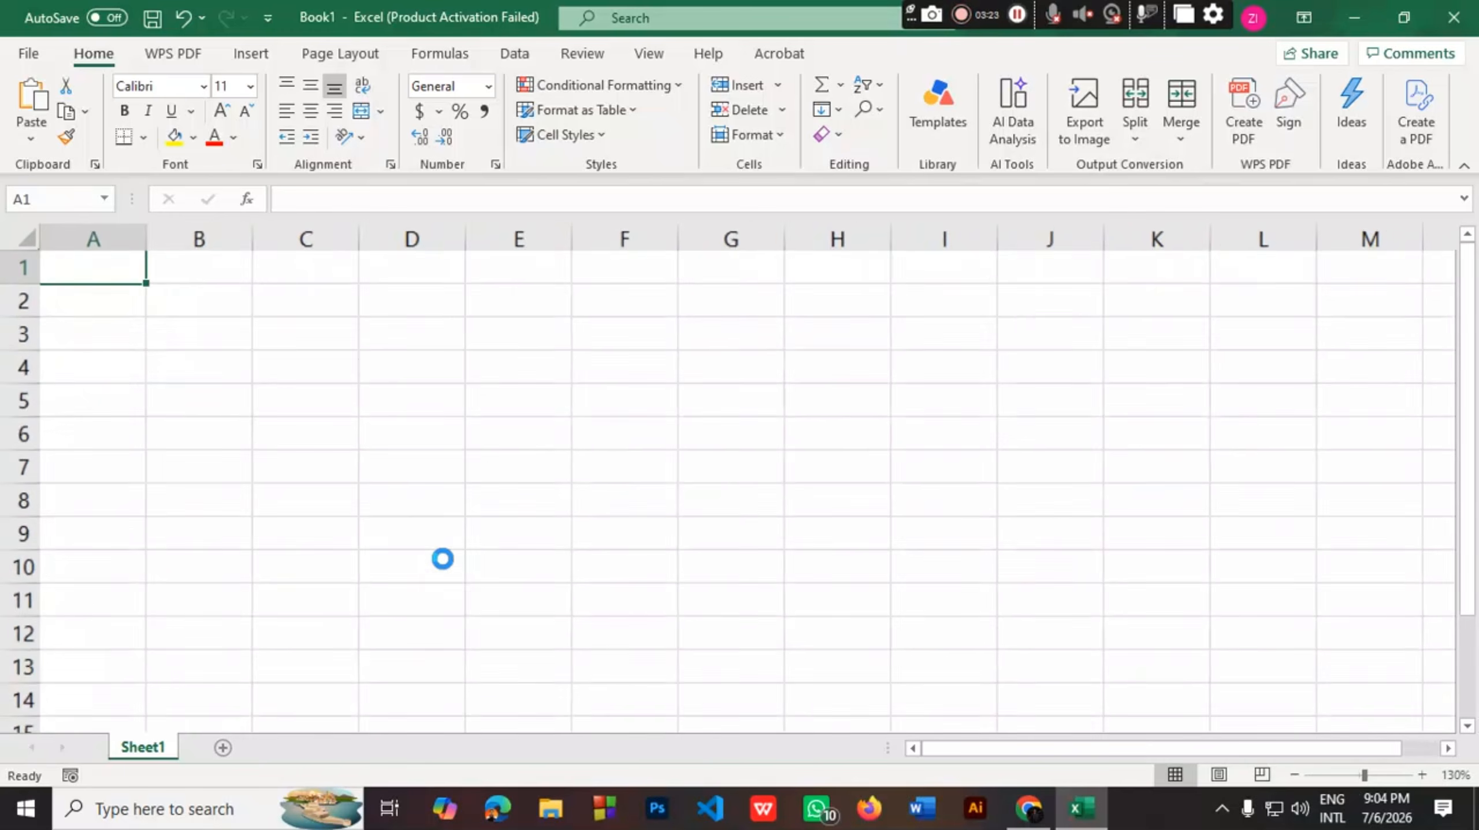
{"action": "scroll", "coordinate": [443, 558], "scroll_direction": "up", "scroll_amount": 4}
{"action": "scroll", "coordinate": [443, 558], "scroll_direction": "down", "scroll_amount": 8}
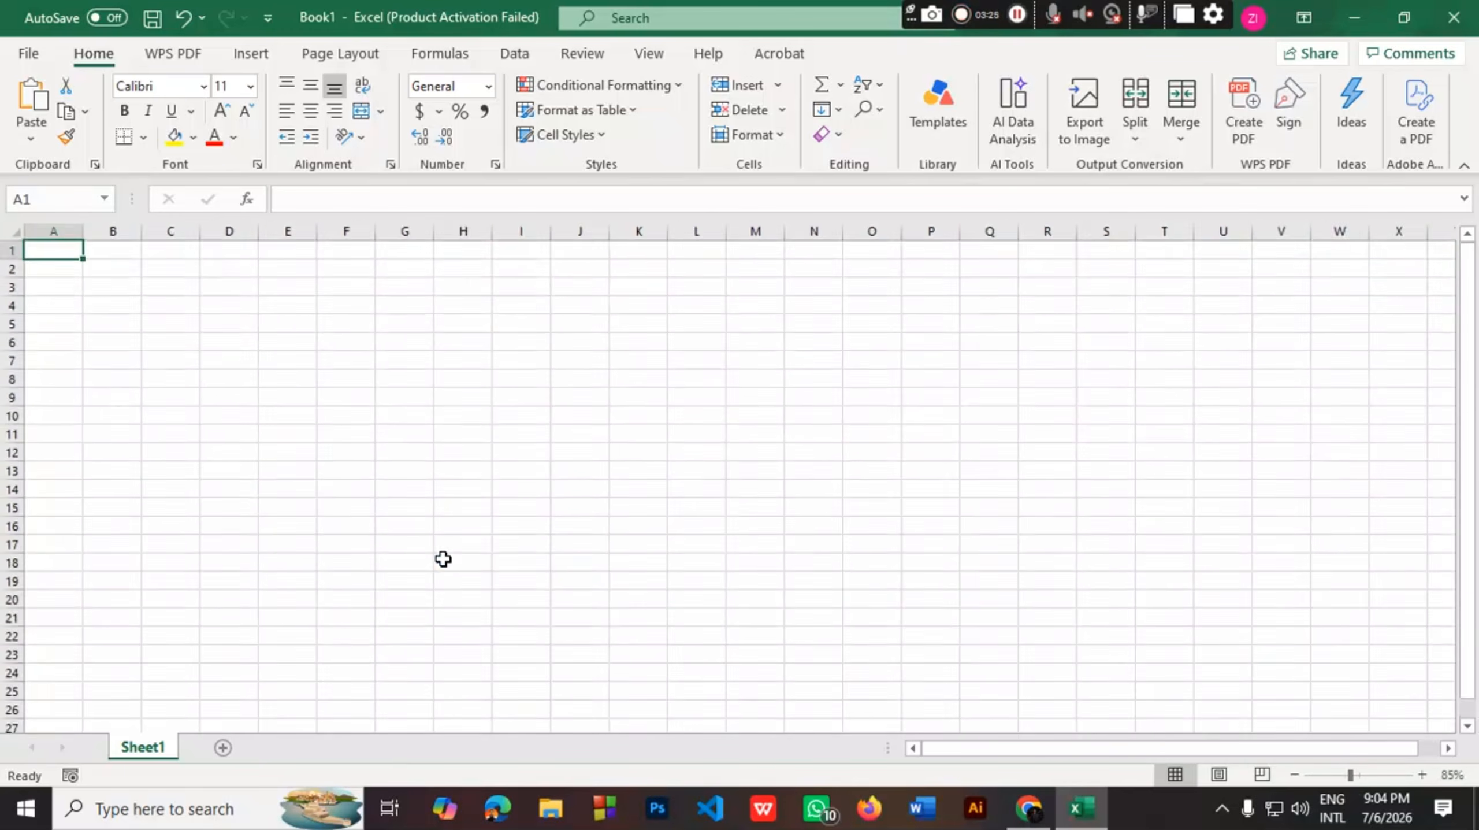
{"action": "scroll", "coordinate": [443, 558], "scroll_direction": "up", "scroll_amount": 6}
{"action": "scroll", "coordinate": [443, 559], "scroll_direction": "down", "scroll_amount": 5}
{"action": "scroll", "coordinate": [443, 559], "scroll_direction": "up", "scroll_amount": 5}
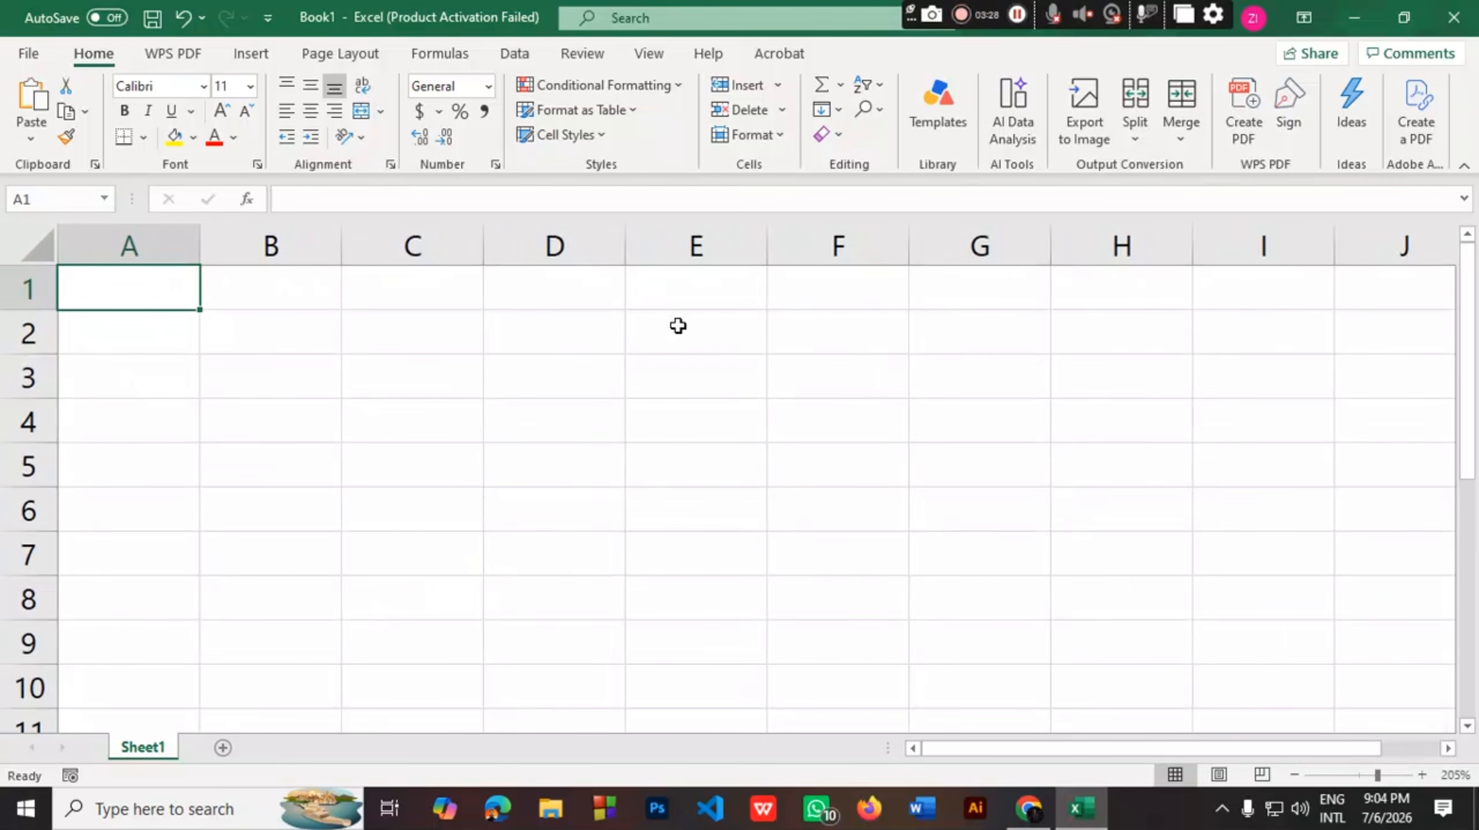
Select the whole of column B, and move the selection to cell F1
{"action": "left_click", "coordinate": [329, 237]}
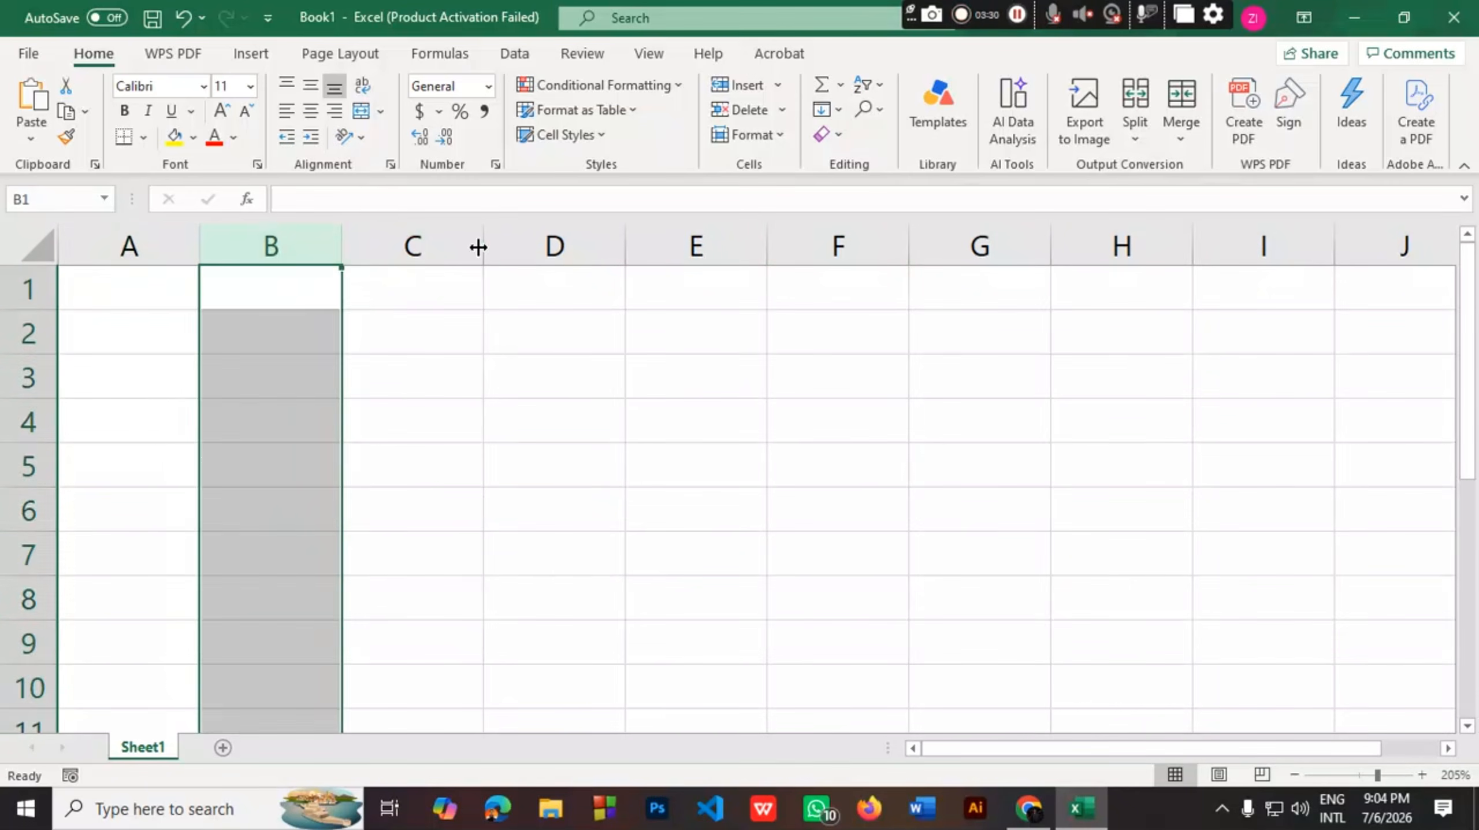
{"action": "left_click", "coordinate": [188, 296]}
{"action": "left_click", "coordinate": [142, 262]}
{"action": "left_click", "coordinate": [274, 244]}
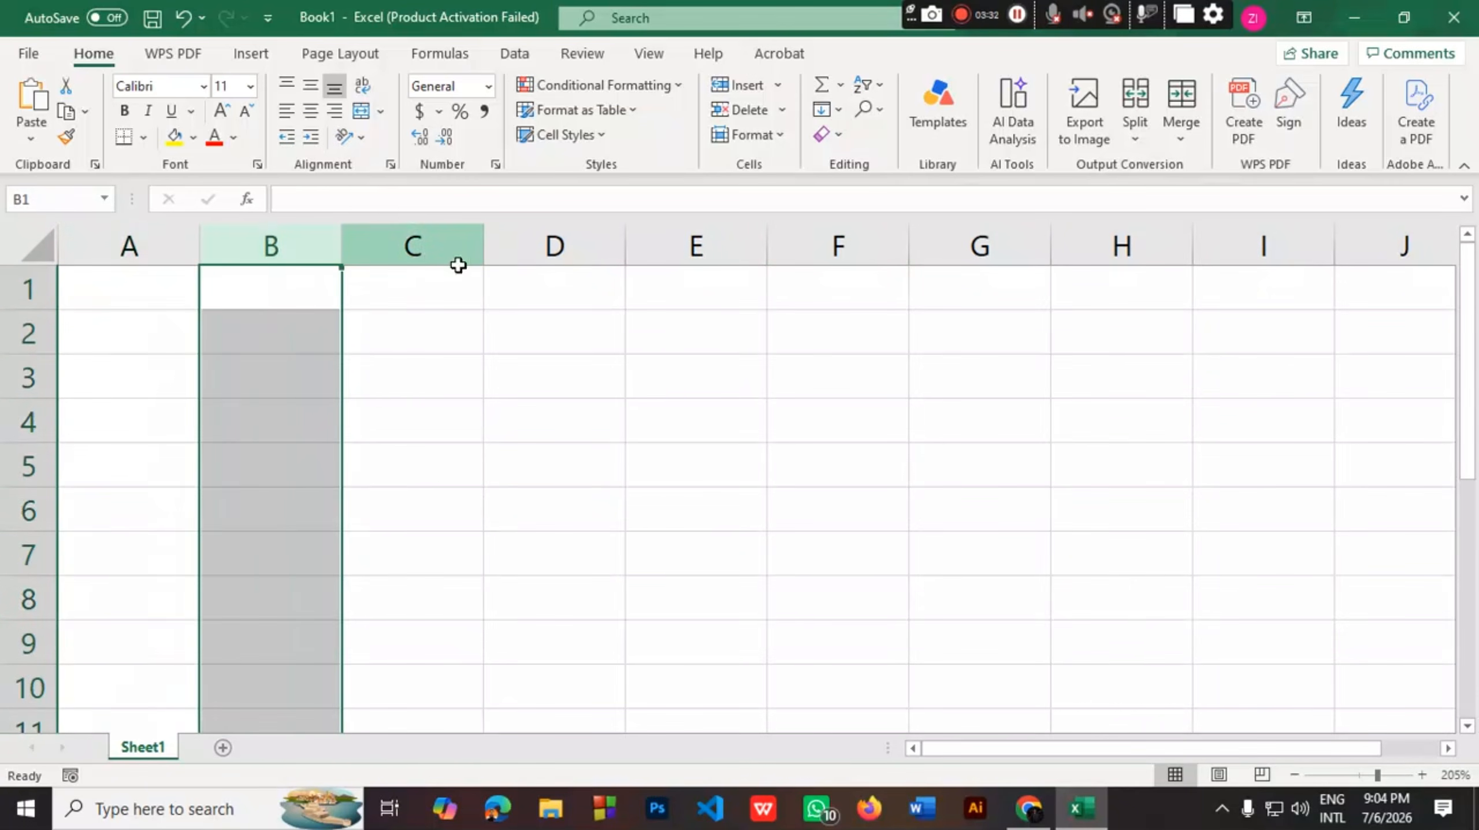
{"action": "left_click", "coordinate": [660, 270]}
{"action": "key", "text": "Right"}
{"action": "left_click_drag", "start_coordinate": [958, 749], "coordinate": [717, 758]}
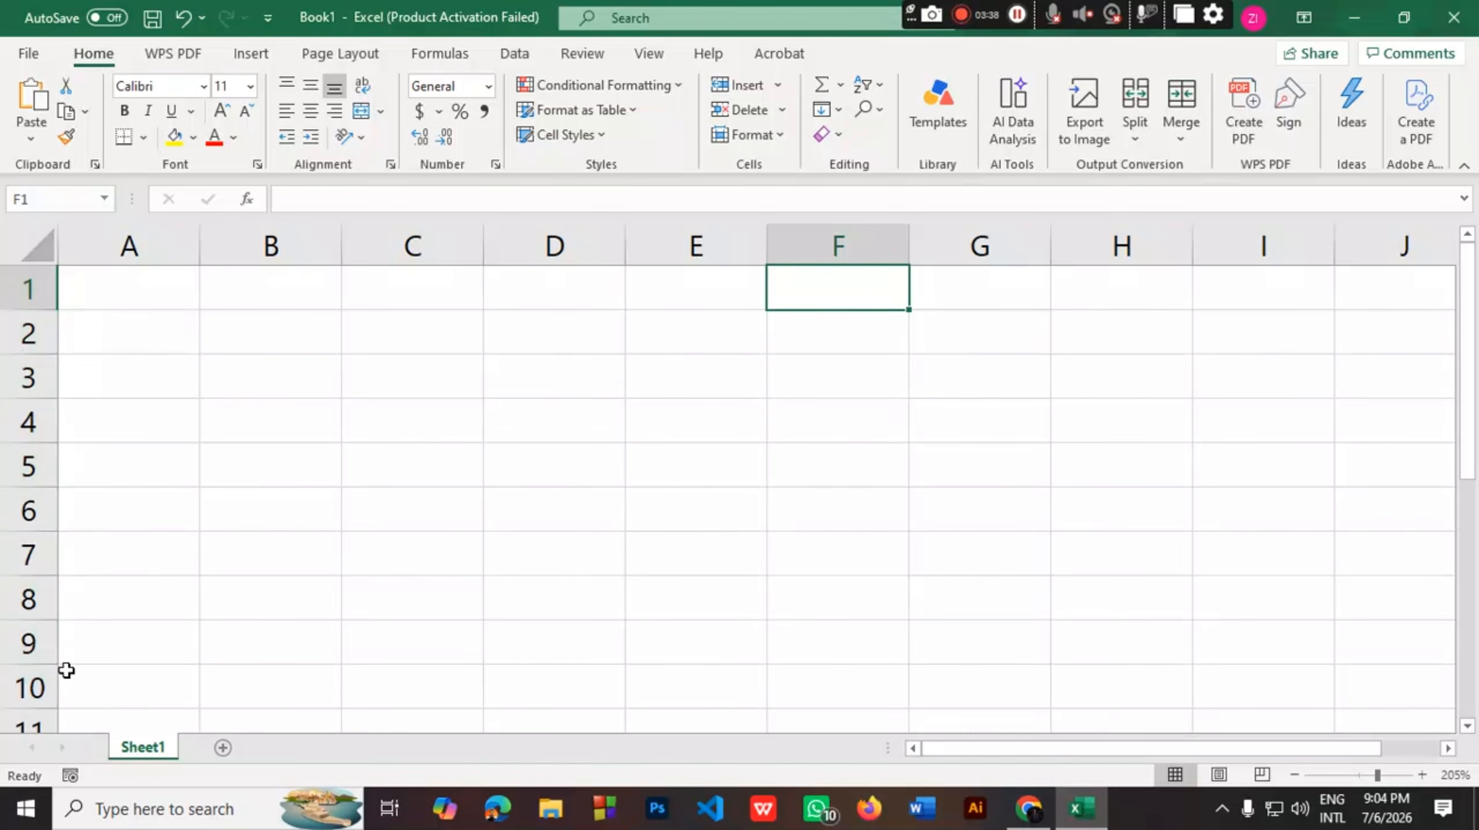
Select columns A, B, C, D and E one after another to point out the worksheet's columns
{"action": "left_click", "coordinate": [126, 244]}
{"action": "left_click", "coordinate": [251, 251]}
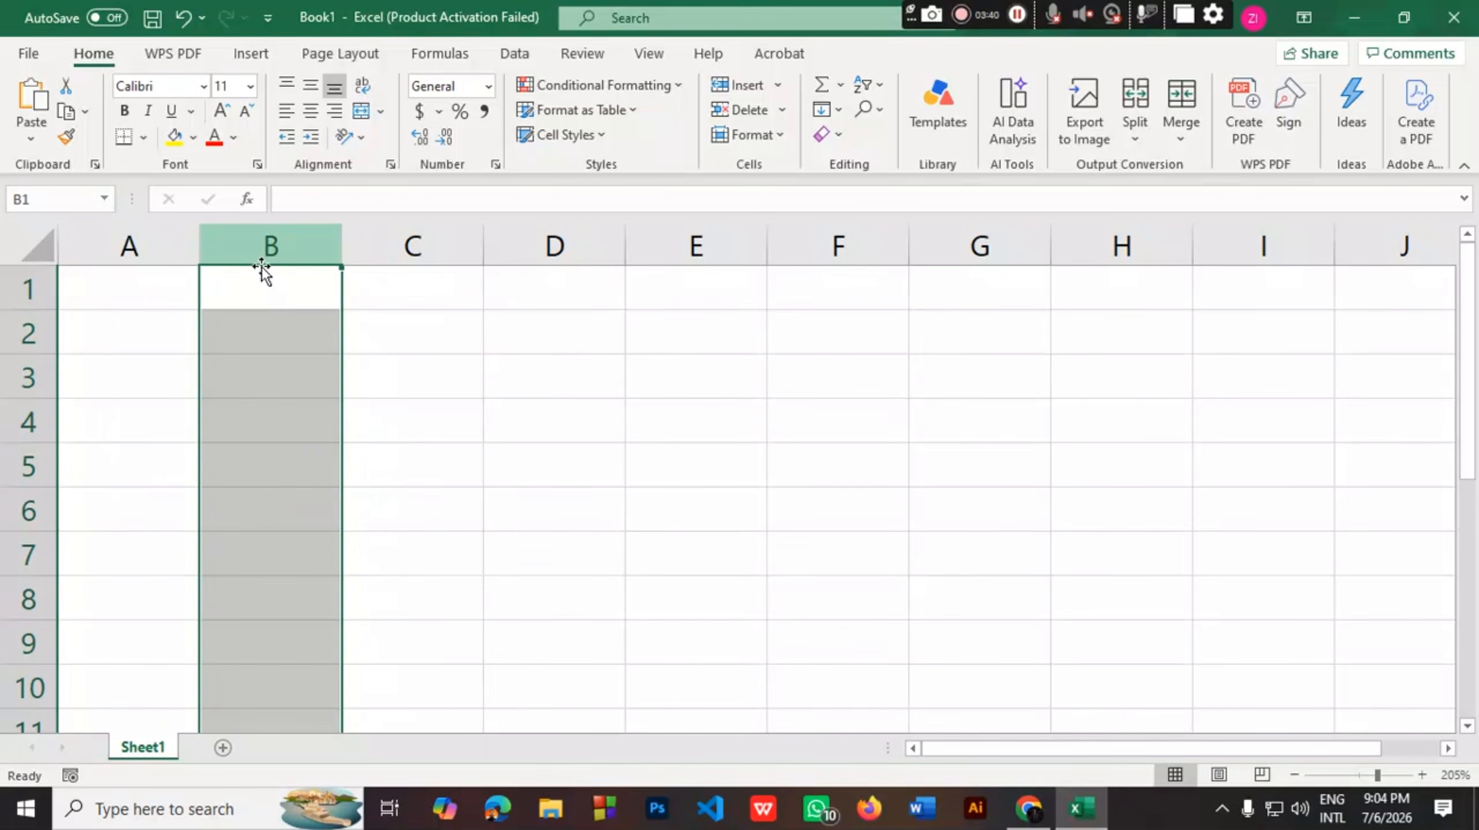
{"action": "left_click", "coordinate": [151, 249]}
{"action": "left_click", "coordinate": [285, 243]}
{"action": "left_click", "coordinate": [405, 242]}
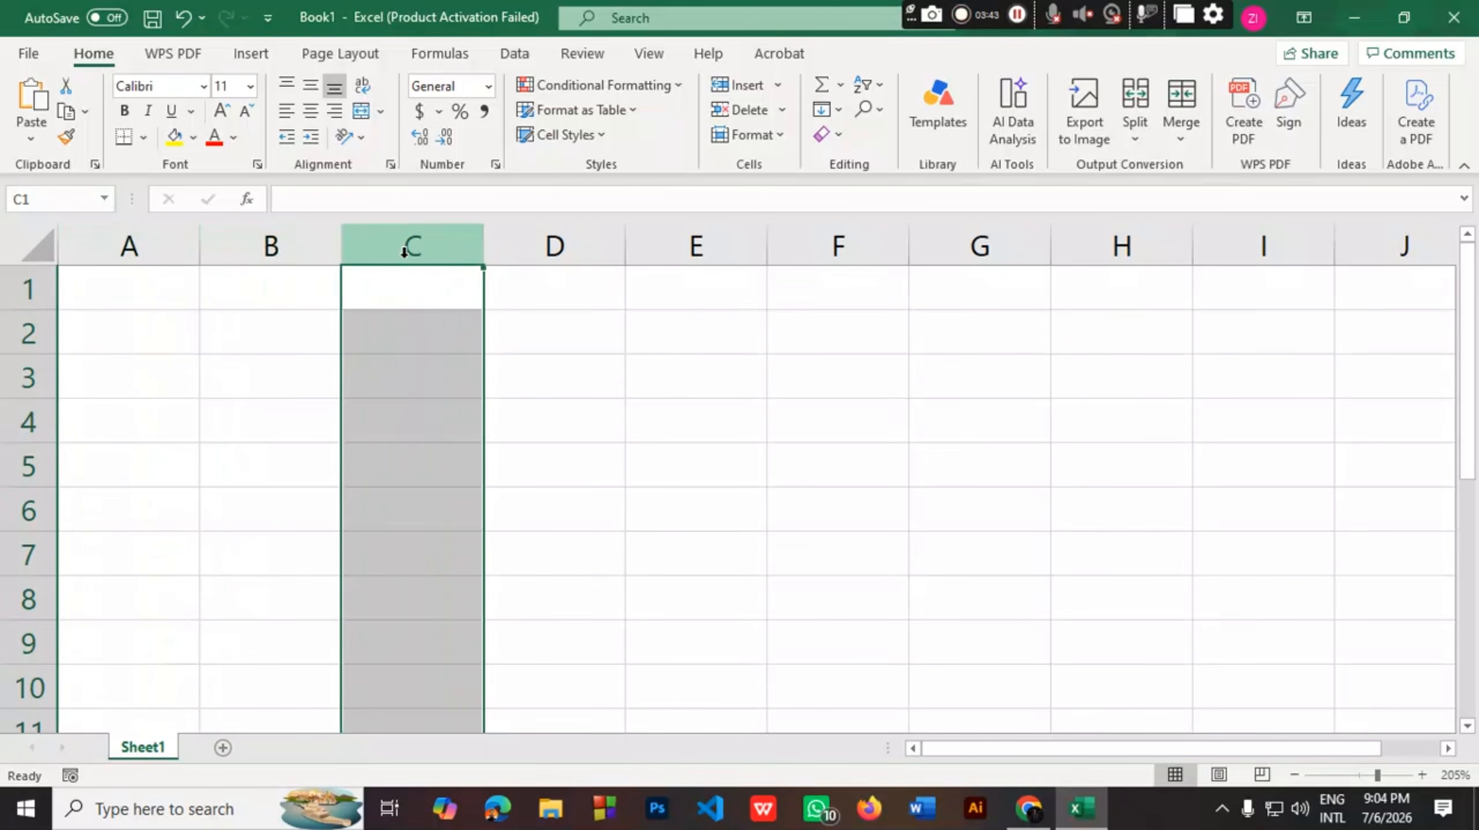
{"action": "left_click", "coordinate": [544, 249]}
{"action": "left_click", "coordinate": [751, 248]}
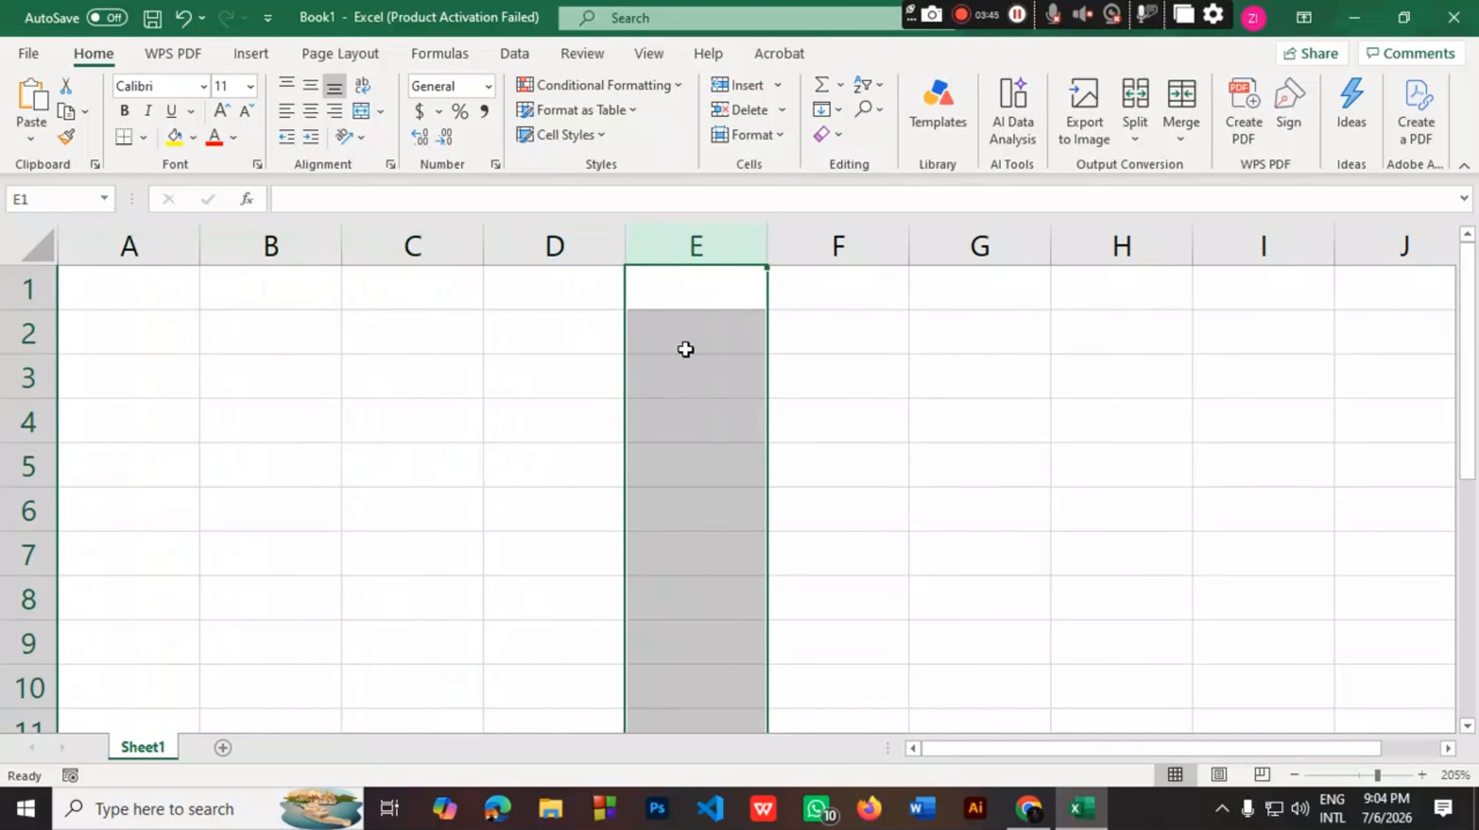
Select entire rows 1, 2, 3, 7, 4 and 10 individually to point out the worksheet's rows
{"action": "left_click", "coordinate": [32, 285]}
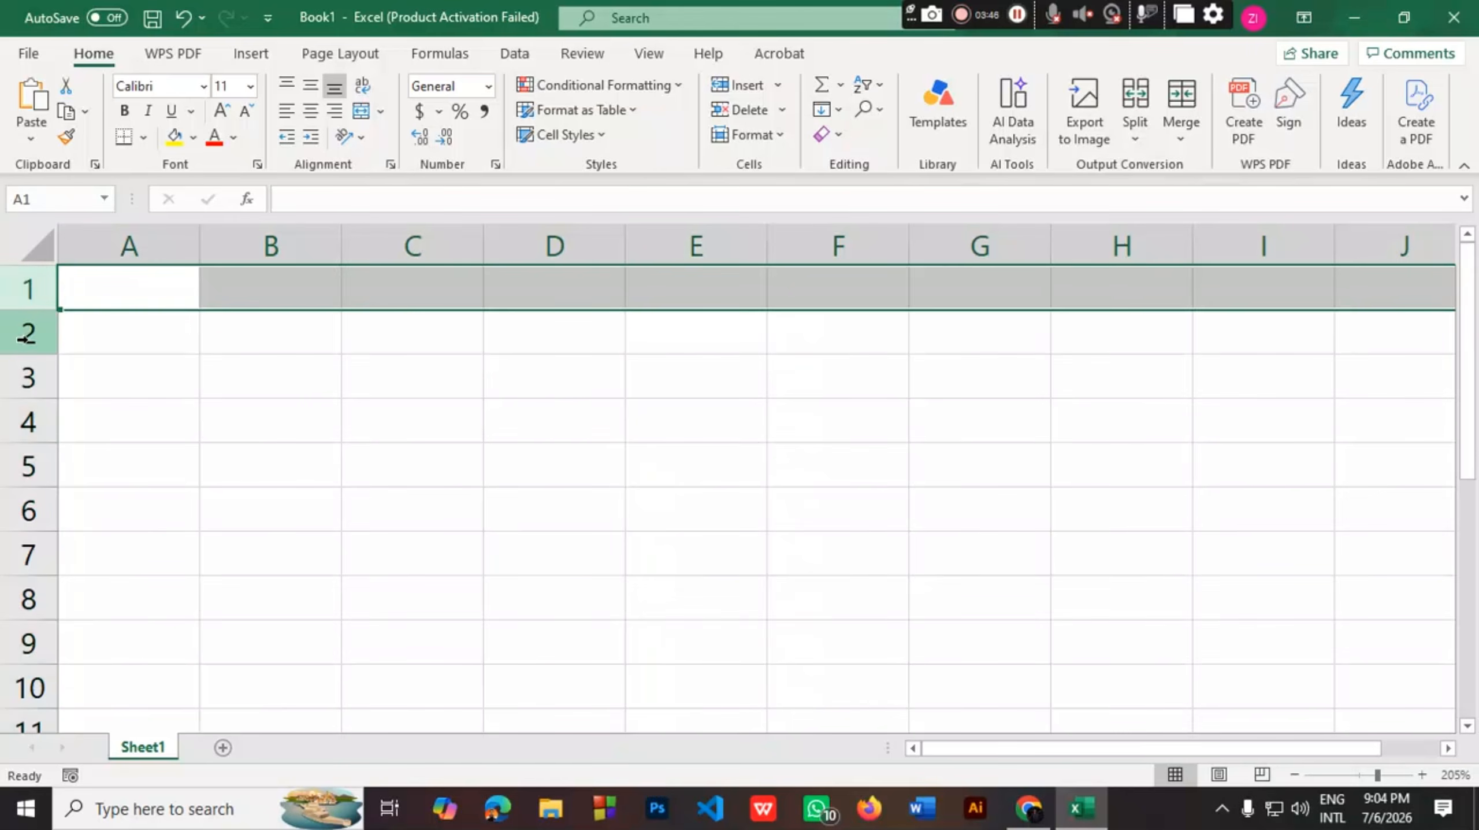
{"action": "left_click", "coordinate": [26, 331]}
{"action": "left_click", "coordinate": [26, 381]}
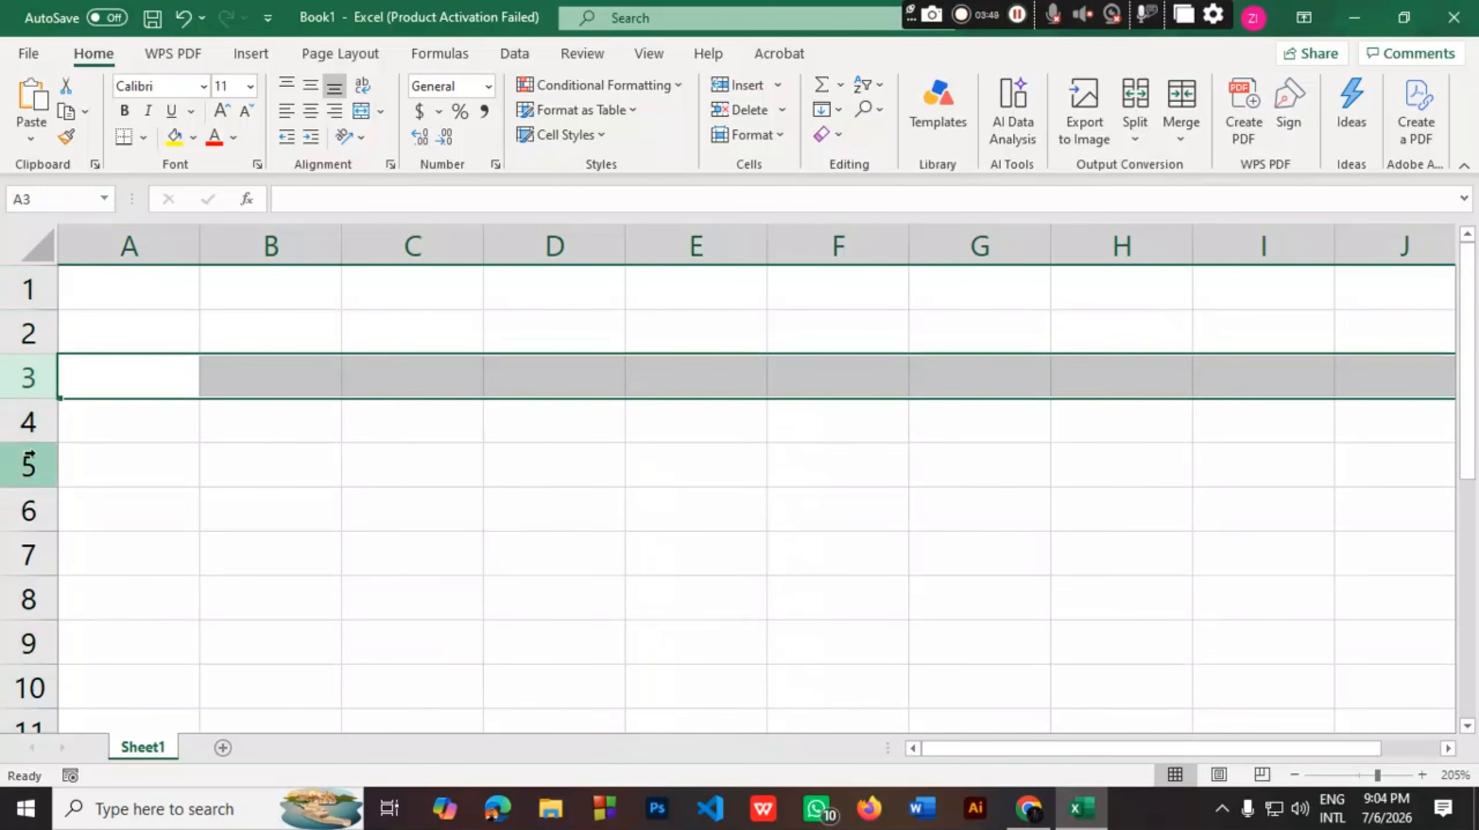
{"action": "left_click", "coordinate": [29, 285]}
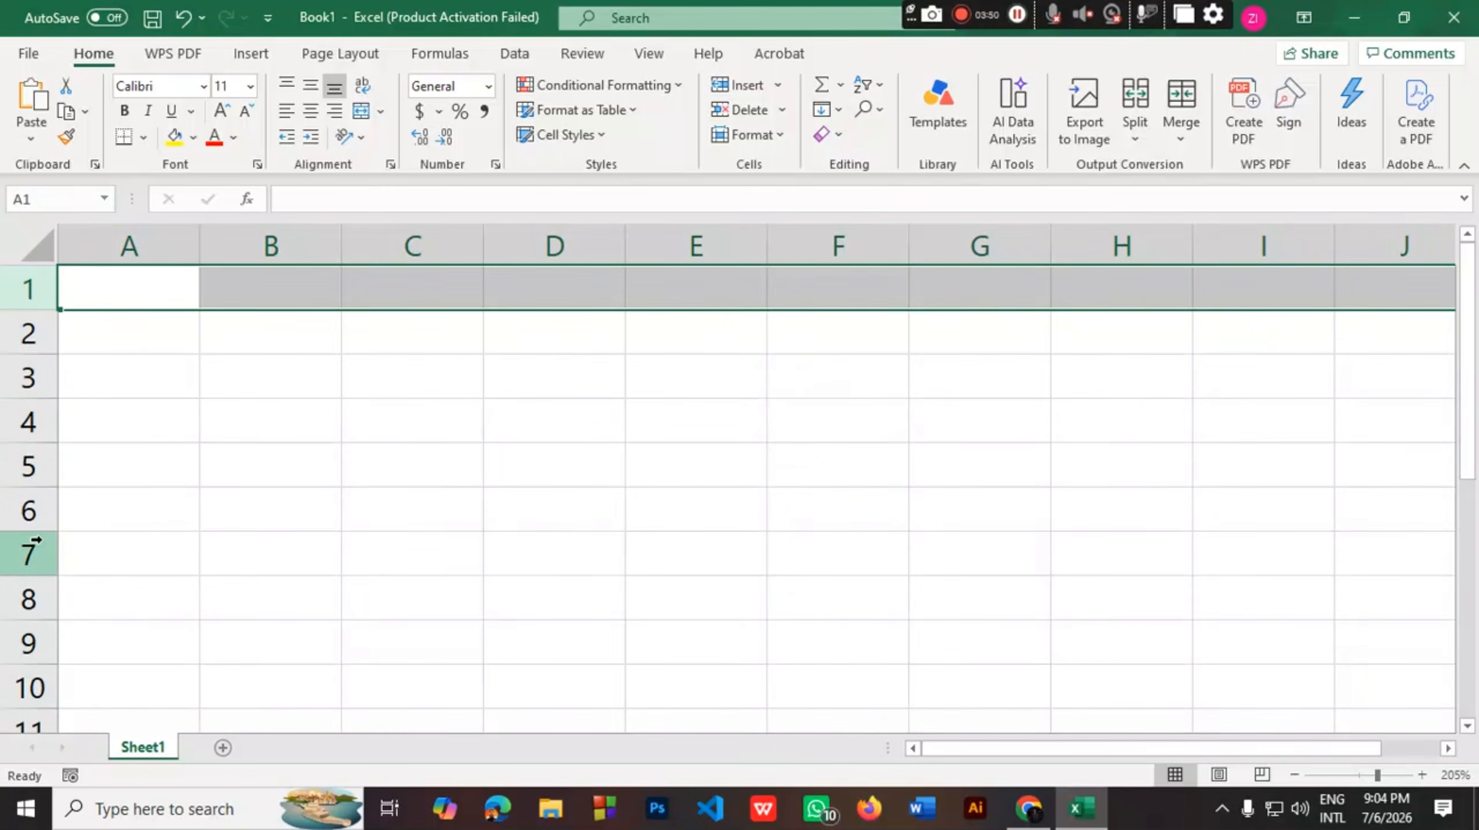
{"action": "left_click", "coordinate": [30, 543]}
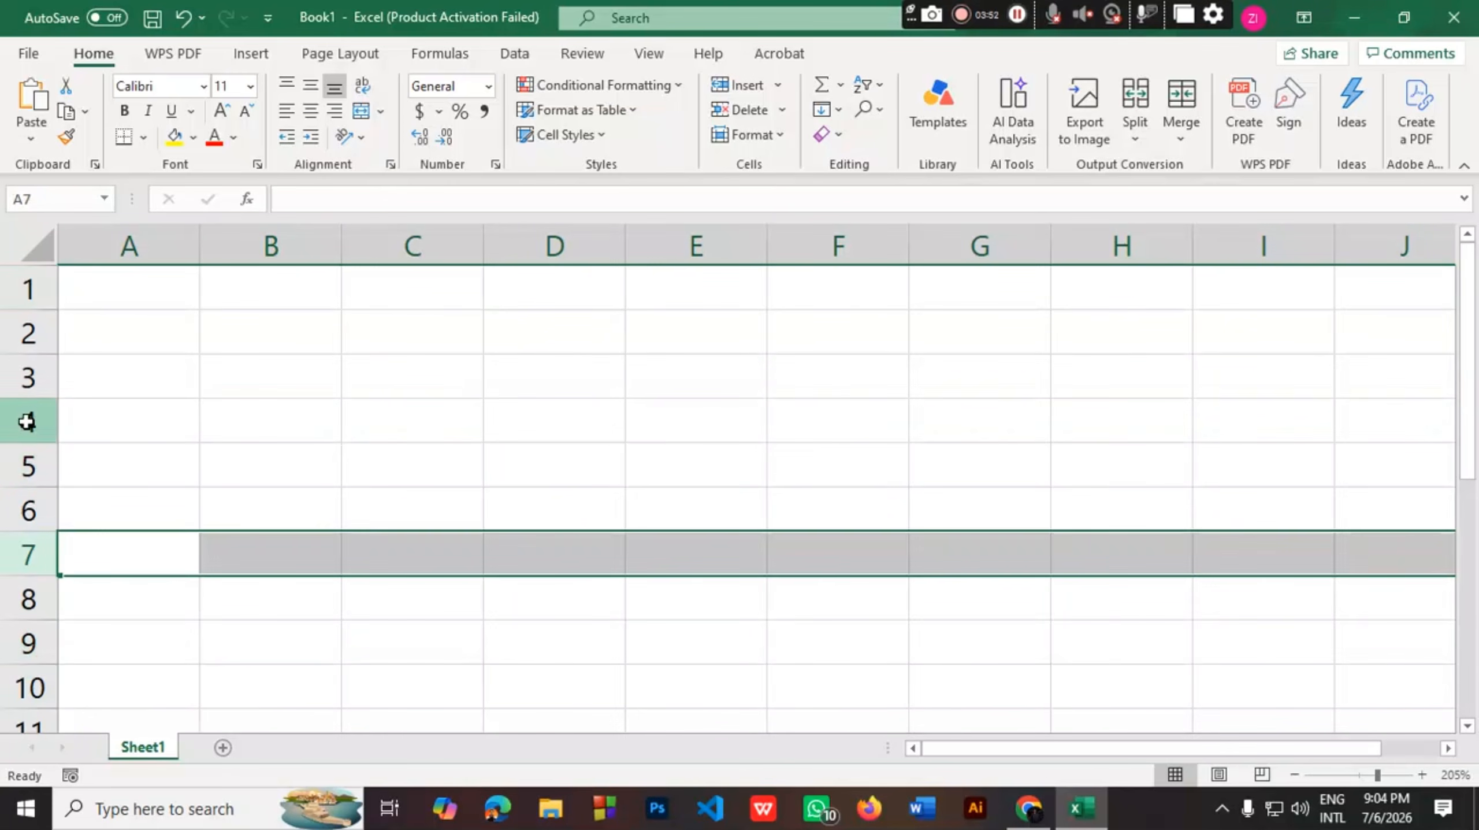
{"action": "left_click", "coordinate": [26, 416]}
{"action": "left_click", "coordinate": [20, 679]}
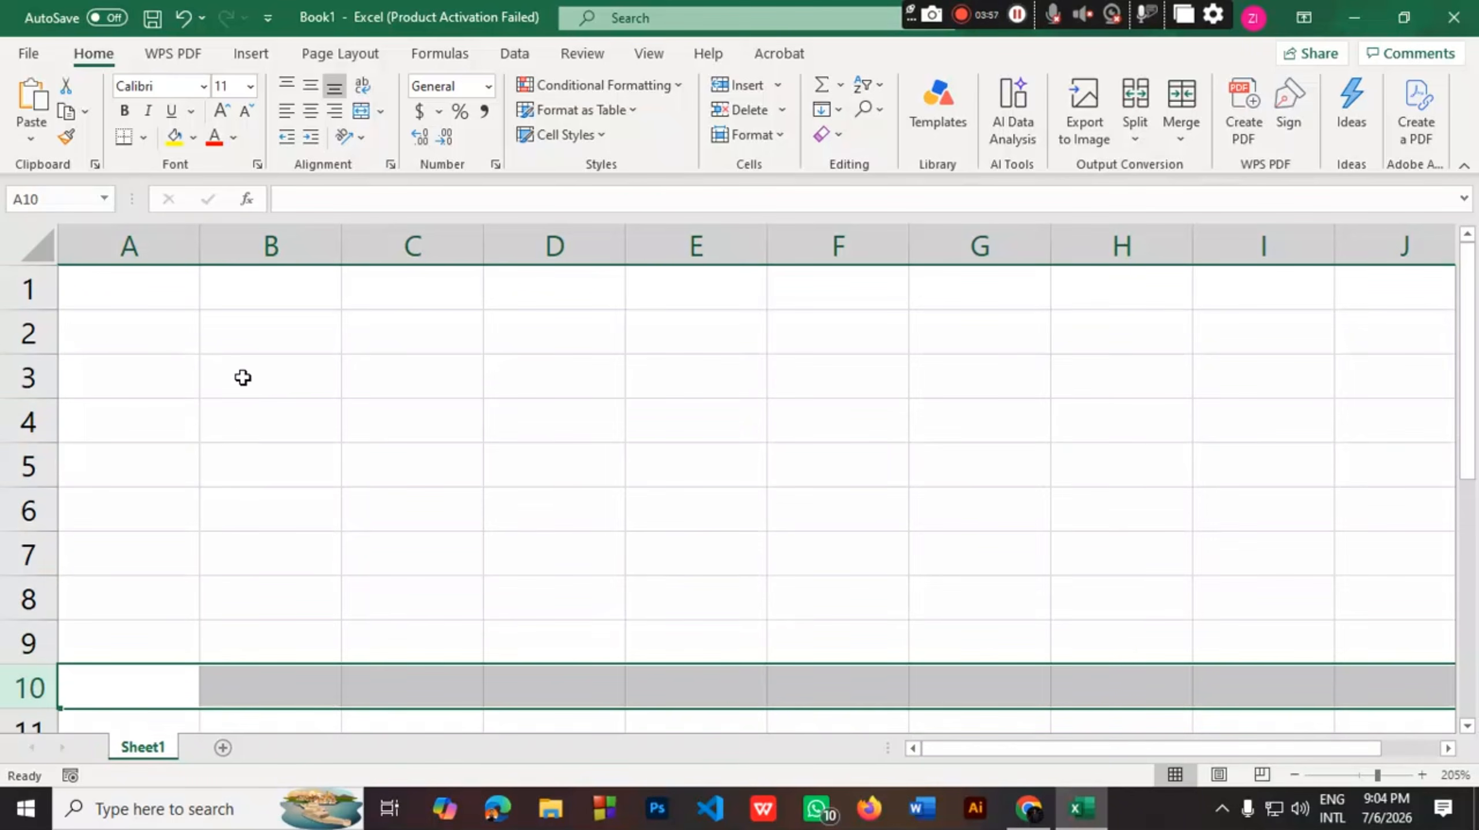
Point out individual cells by selecting C5 and D5, putting D5 into edit mode, and selecting B2
{"action": "left_click", "coordinate": [444, 477]}
{"action": "left_click", "coordinate": [564, 455]}
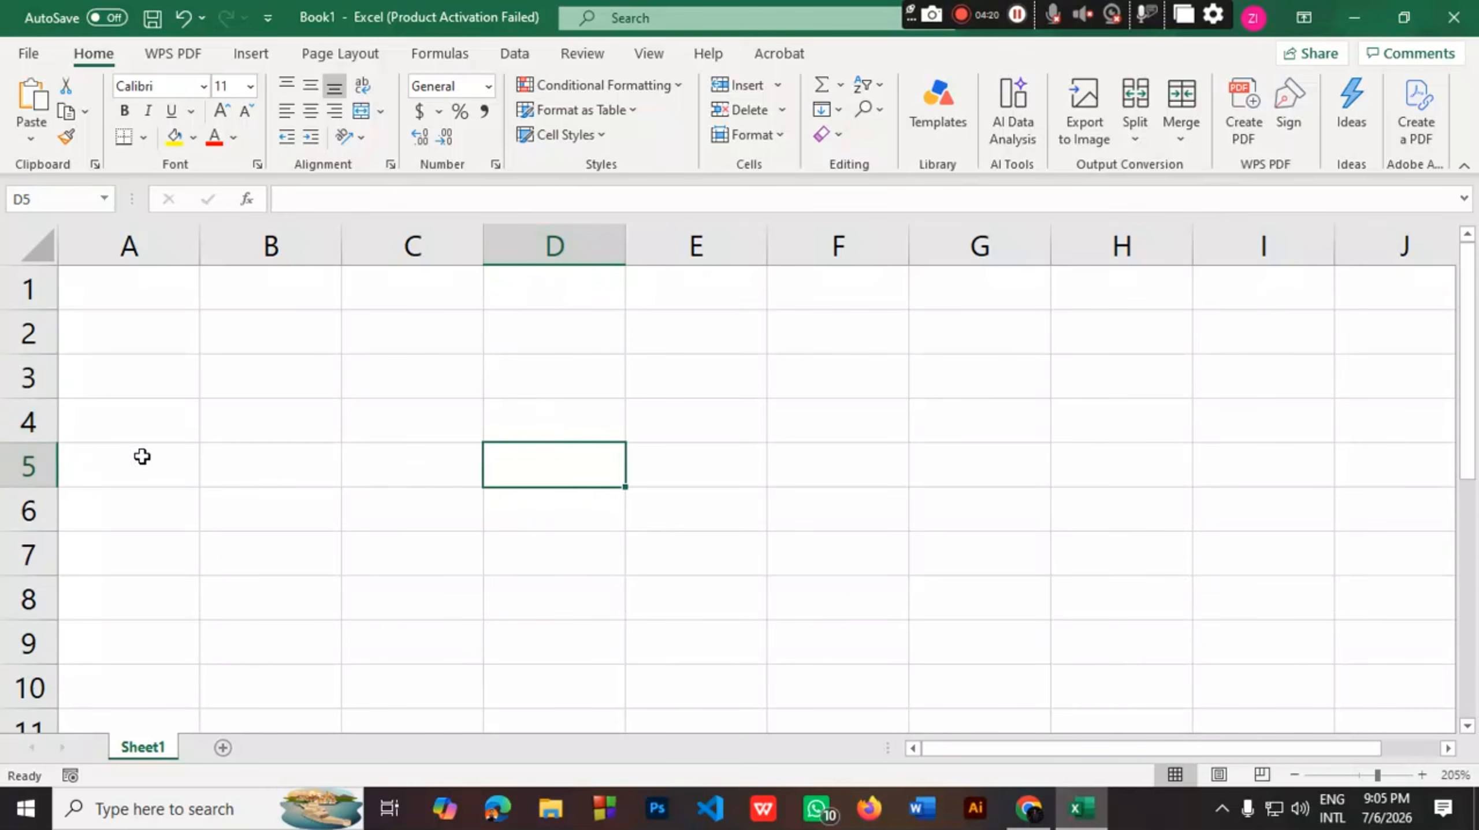
{"action": "double_click", "coordinate": [542, 469]}
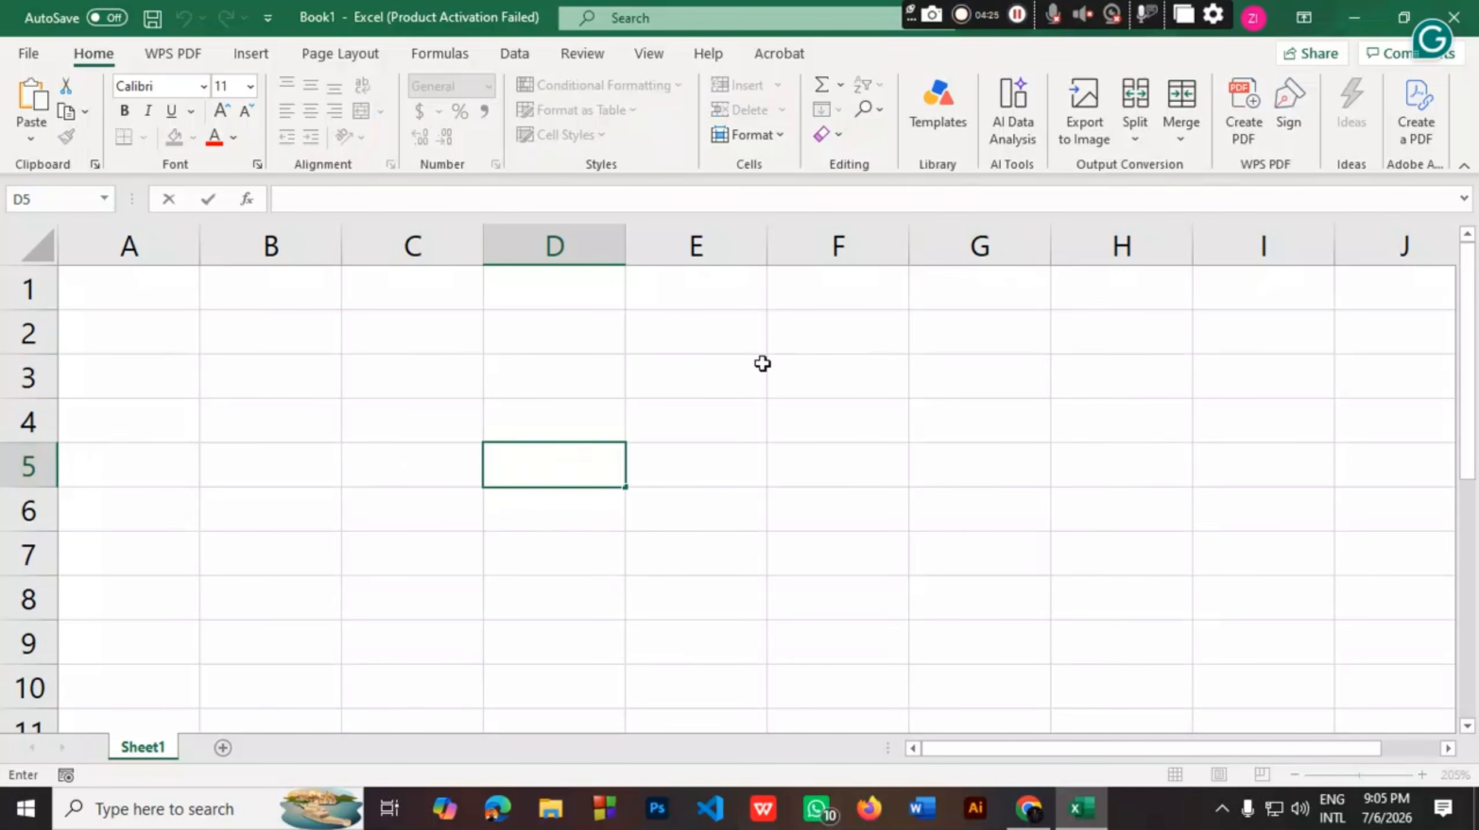
{"action": "left_click", "coordinate": [243, 343]}
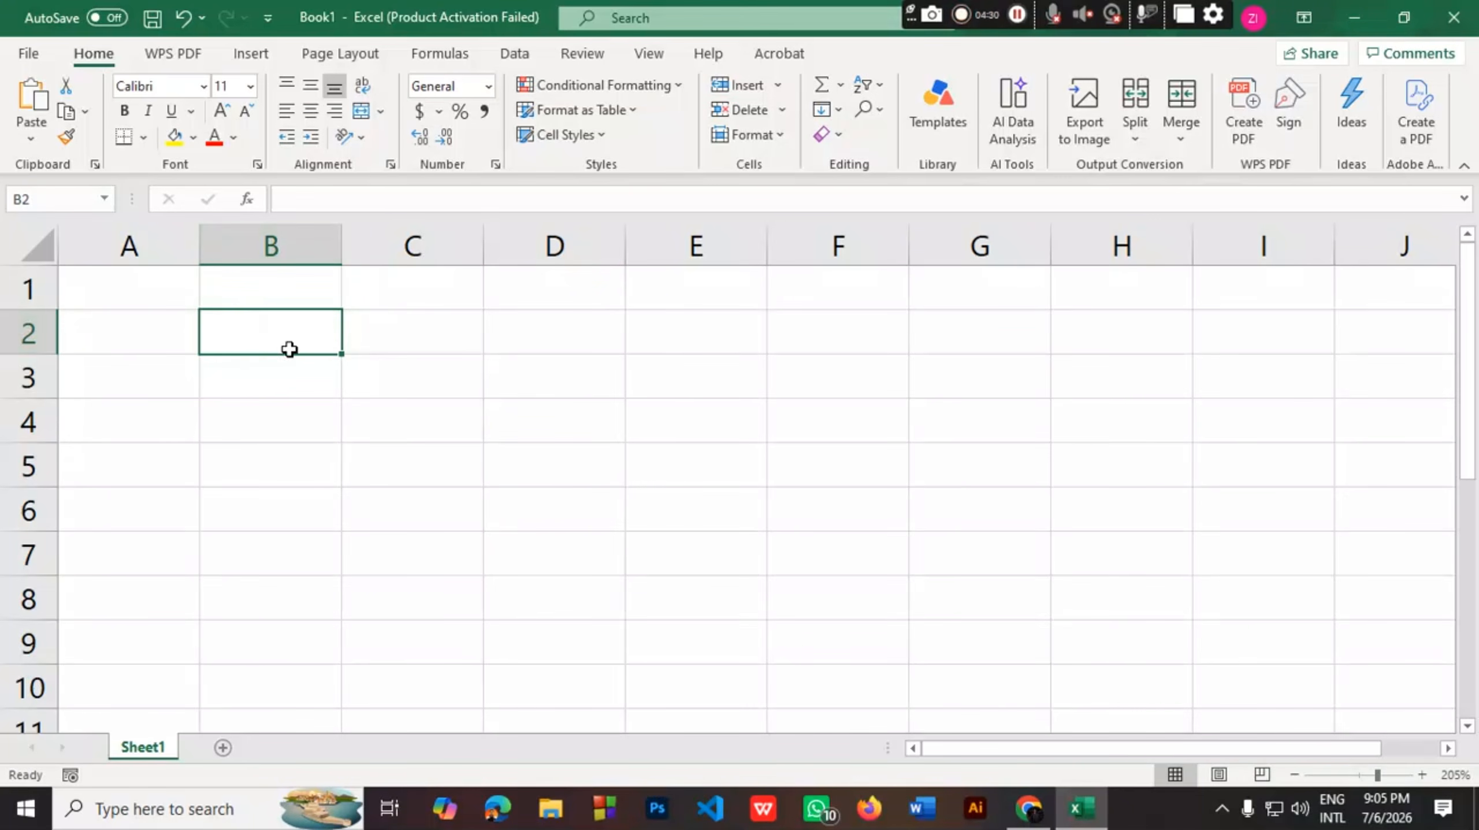
Point out individual cells across the sheet by selecting A6, F5, A9, F3, E8, G8, E3, A10 and E11
{"action": "left_click", "coordinate": [85, 529]}
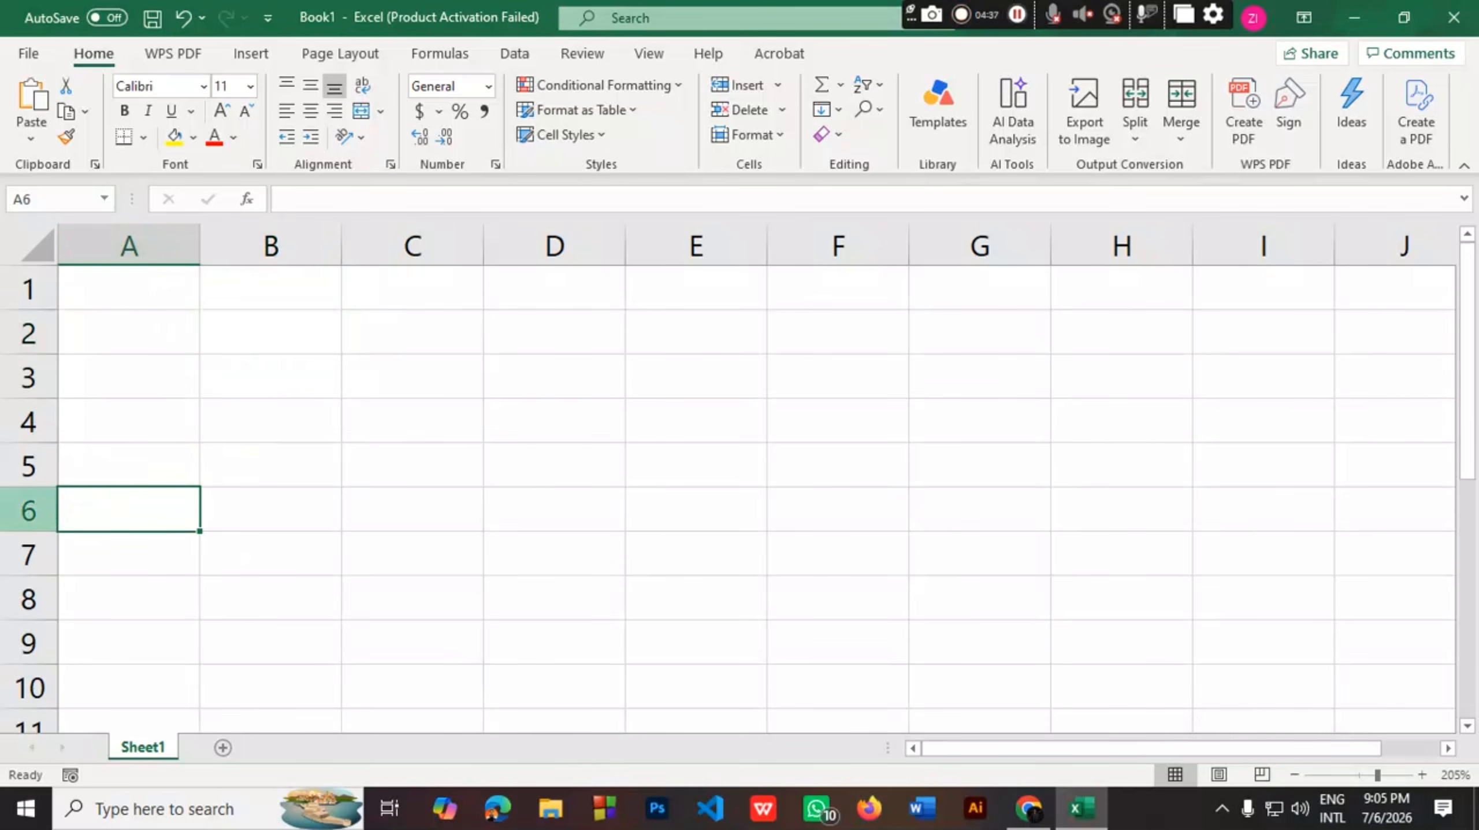
{"action": "left_click", "coordinate": [832, 464]}
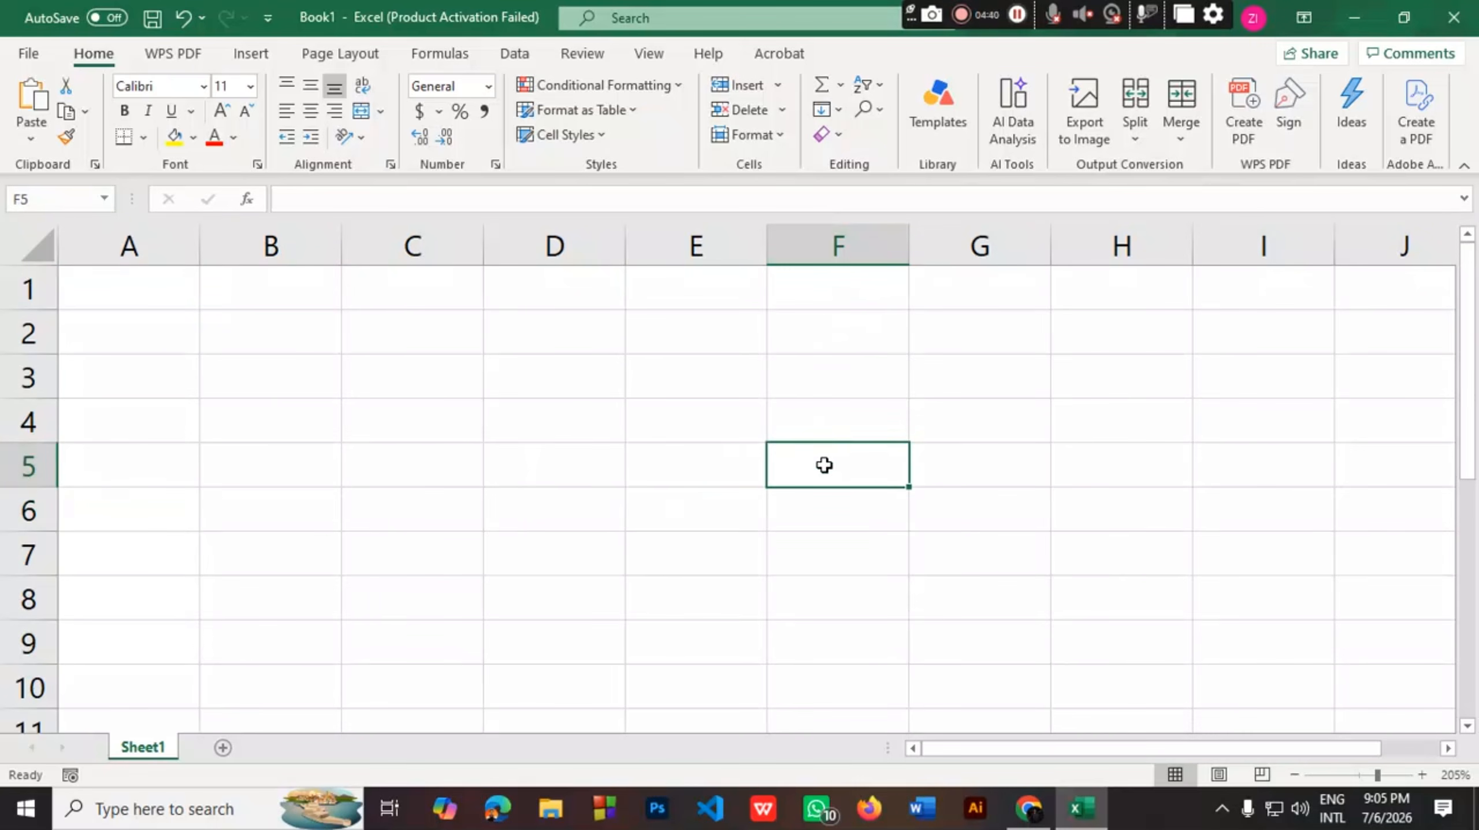
{"action": "left_click", "coordinate": [142, 624]}
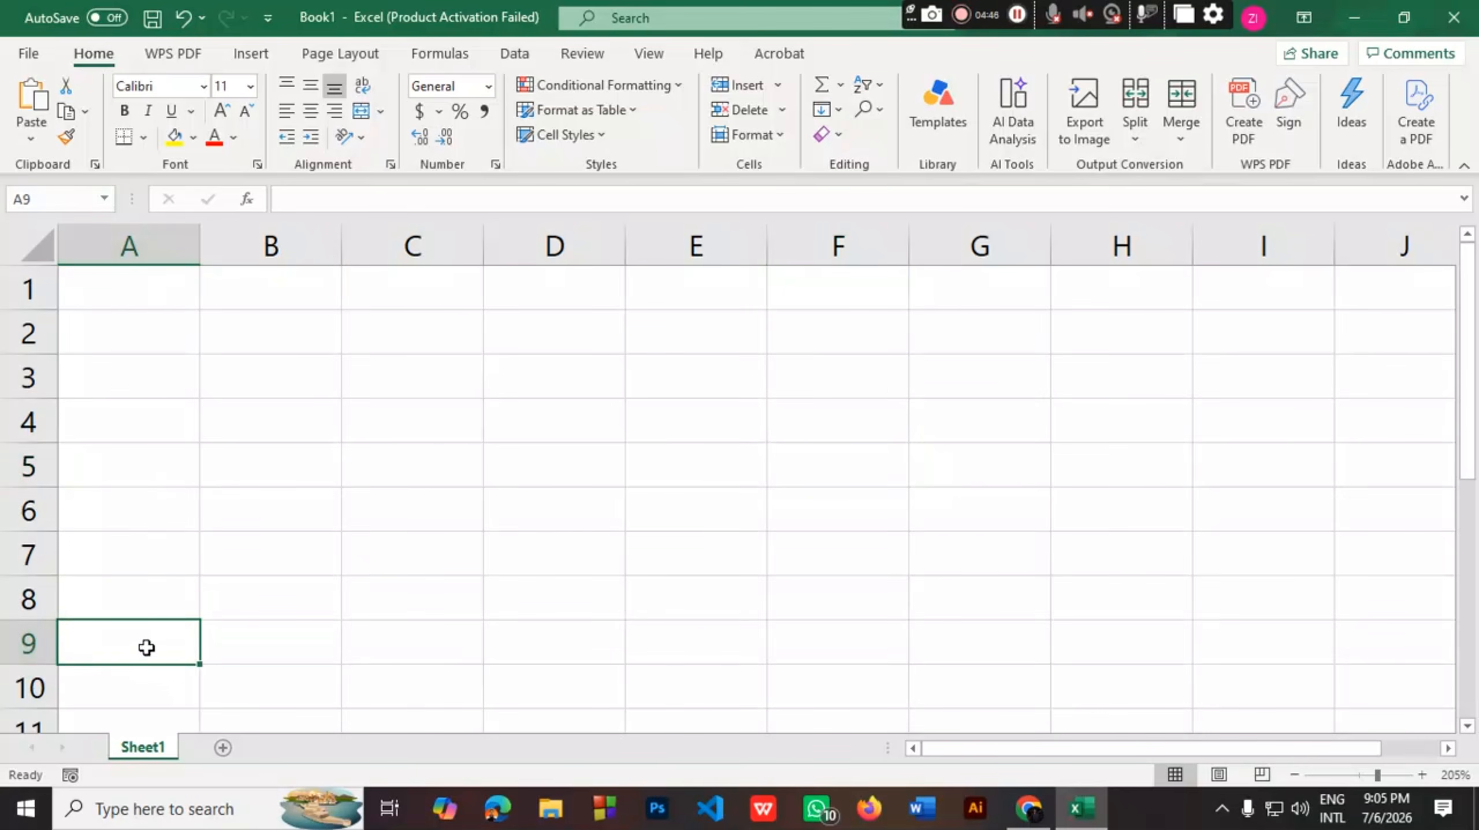
{"action": "left_click", "coordinate": [878, 389]}
{"action": "left_click", "coordinate": [725, 611]}
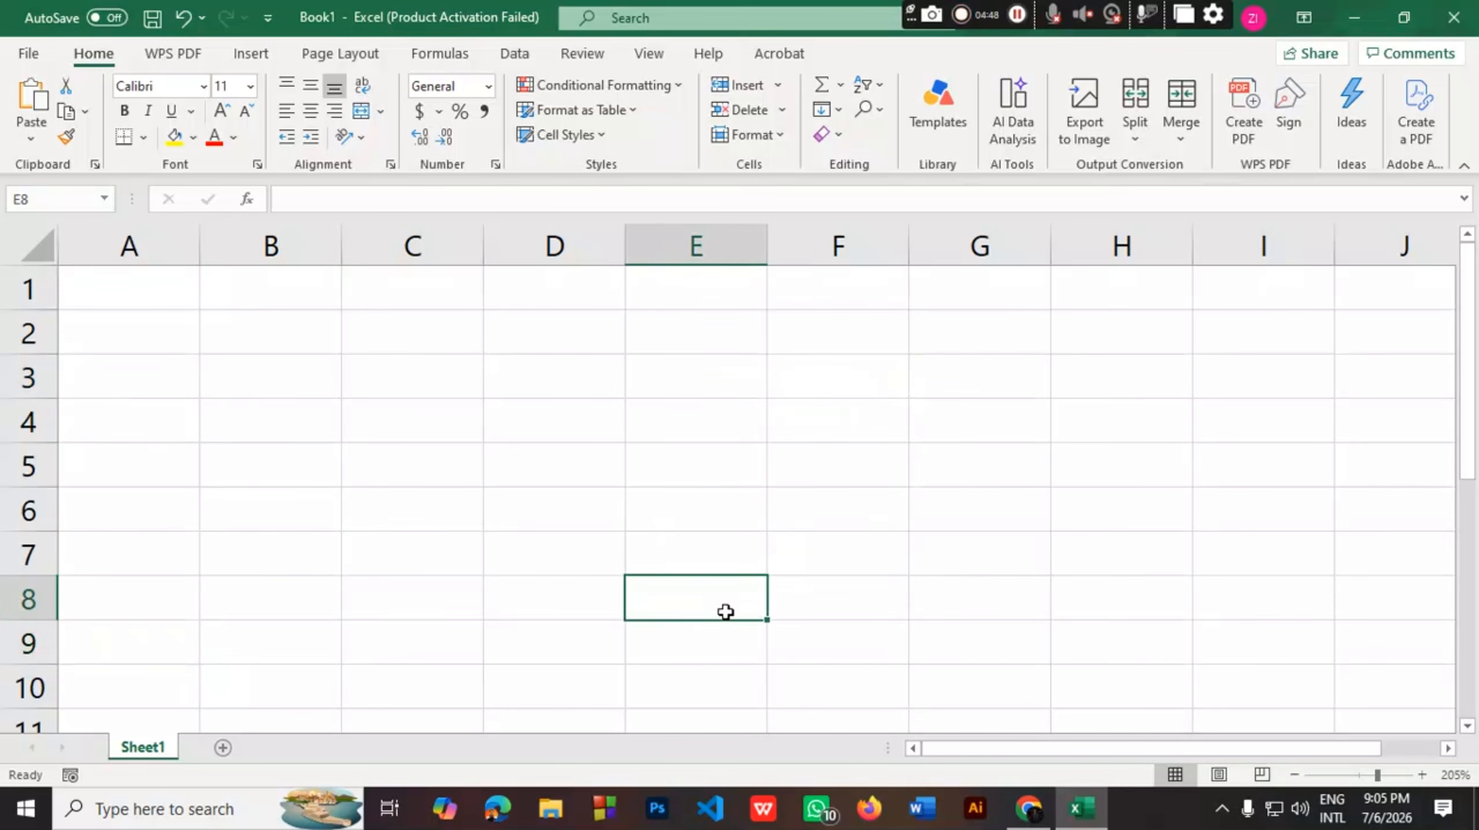
{"action": "left_click", "coordinate": [1026, 586]}
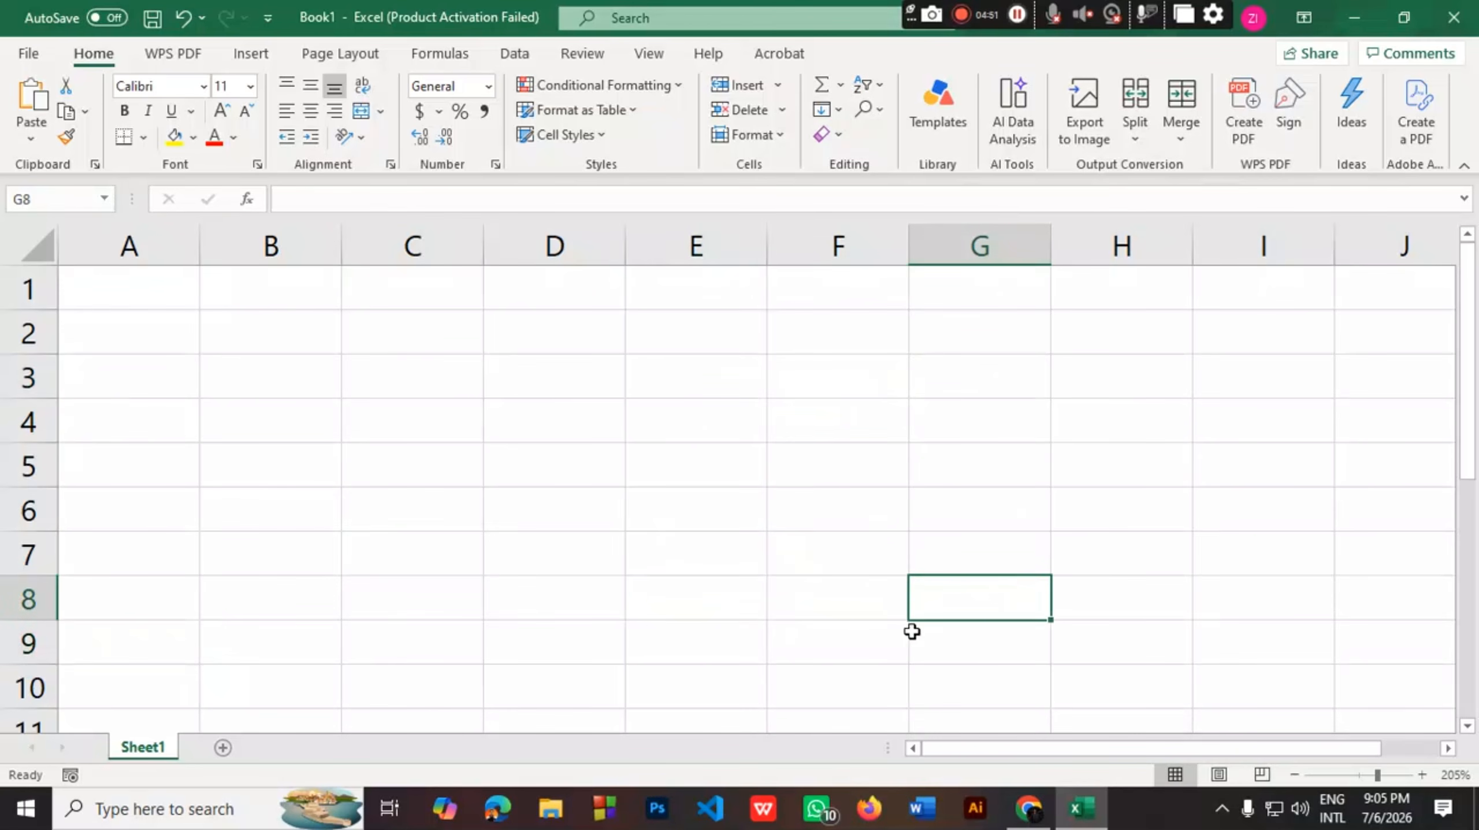
{"action": "left_click", "coordinate": [762, 390]}
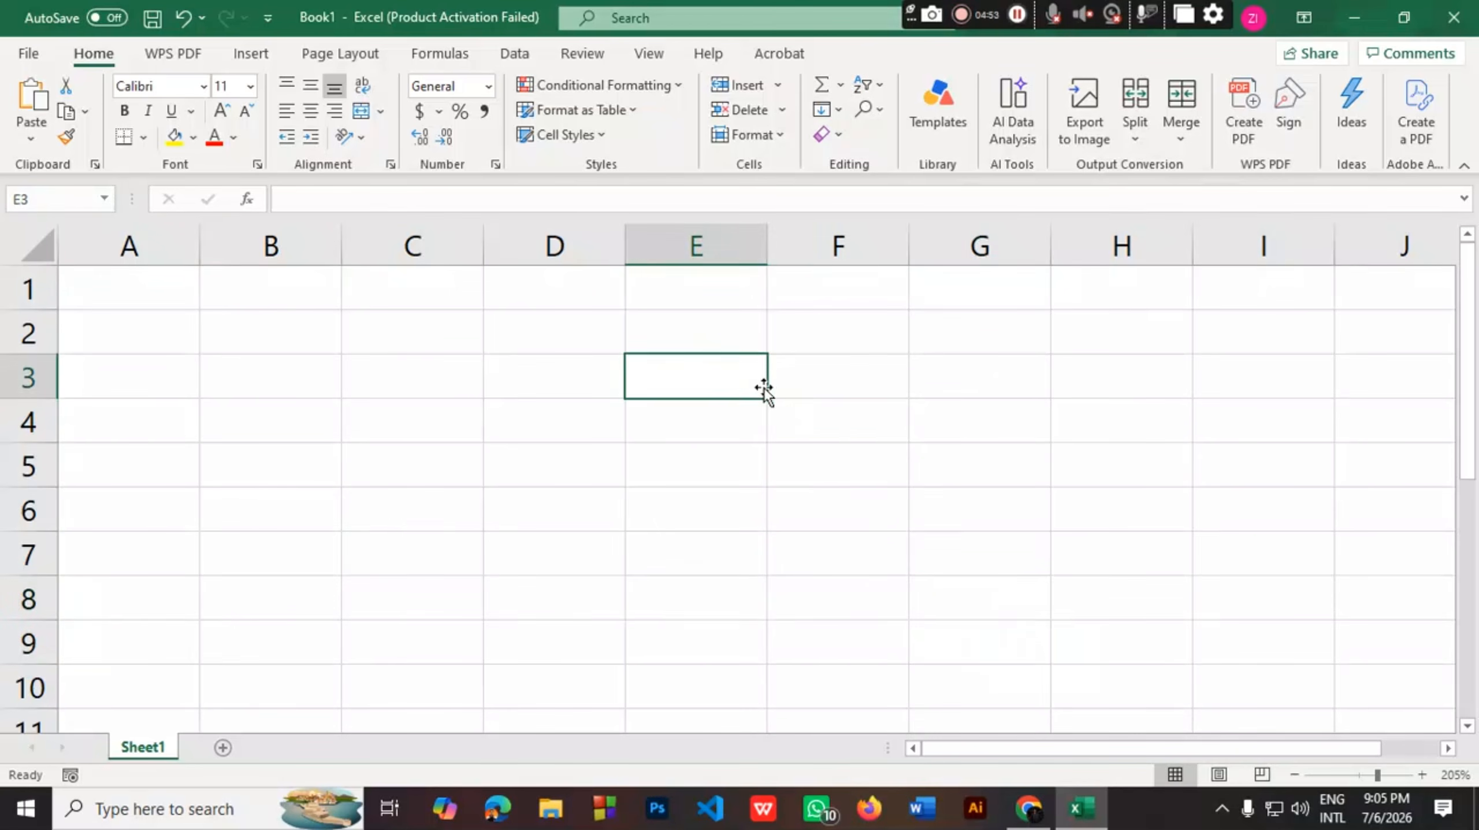
{"action": "left_click", "coordinate": [176, 670]}
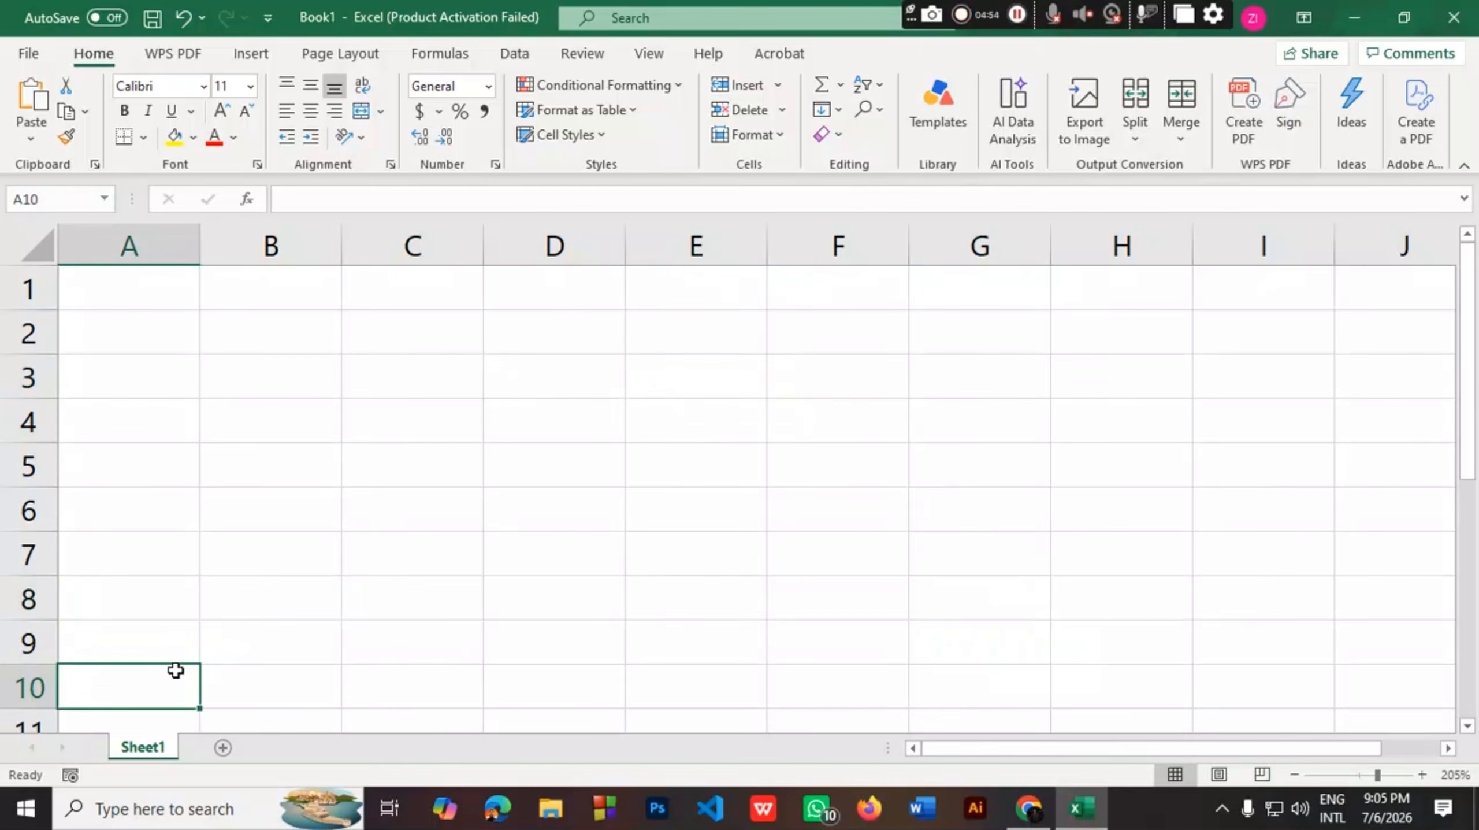
{"action": "scroll", "coordinate": [640, 462], "scroll_direction": "down", "scroll_amount": 2}
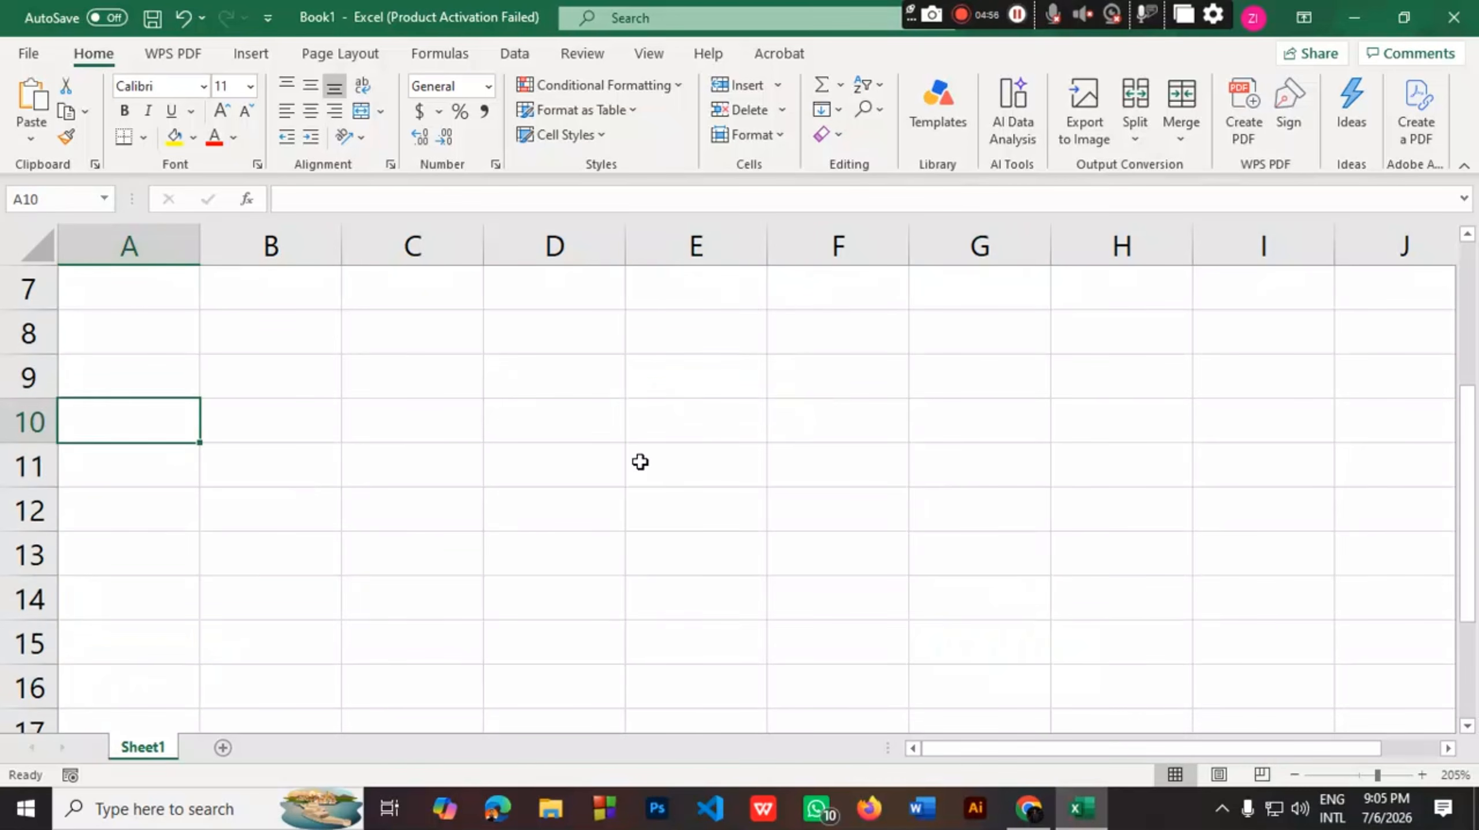
{"action": "left_click", "coordinate": [640, 461]}
{"action": "scroll", "coordinate": [688, 700], "scroll_direction": "up", "scroll_amount": 2}
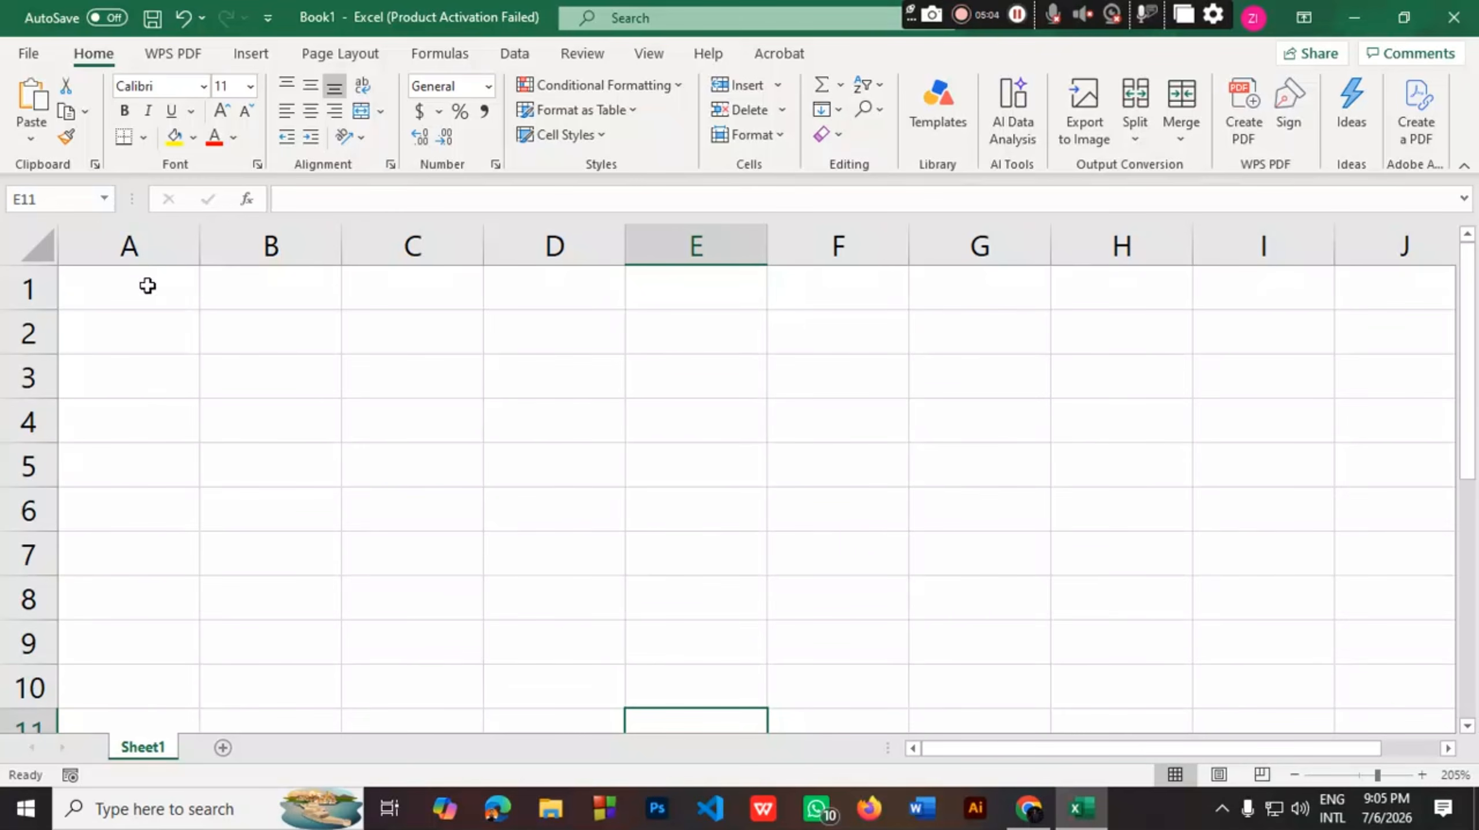
Select cells A3, C4, C2, A7, F3, B3 and E2 in turn to check each address in the Name Box
{"action": "left_click", "coordinate": [153, 387]}
{"action": "left_click", "coordinate": [415, 415]}
{"action": "left_click", "coordinate": [431, 344]}
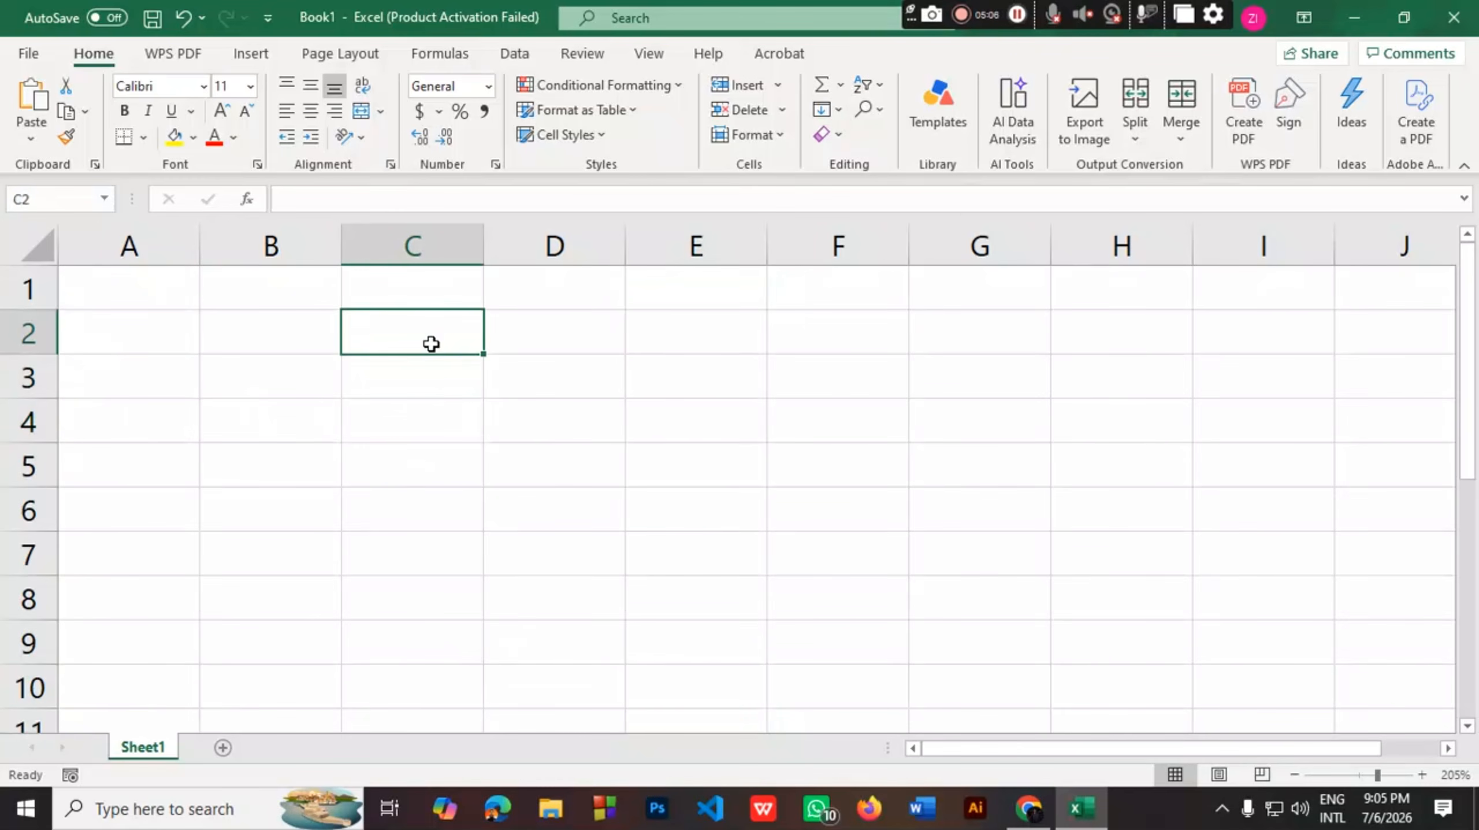
{"action": "left_click", "coordinate": [33, 199]}
{"action": "left_click", "coordinate": [191, 554]}
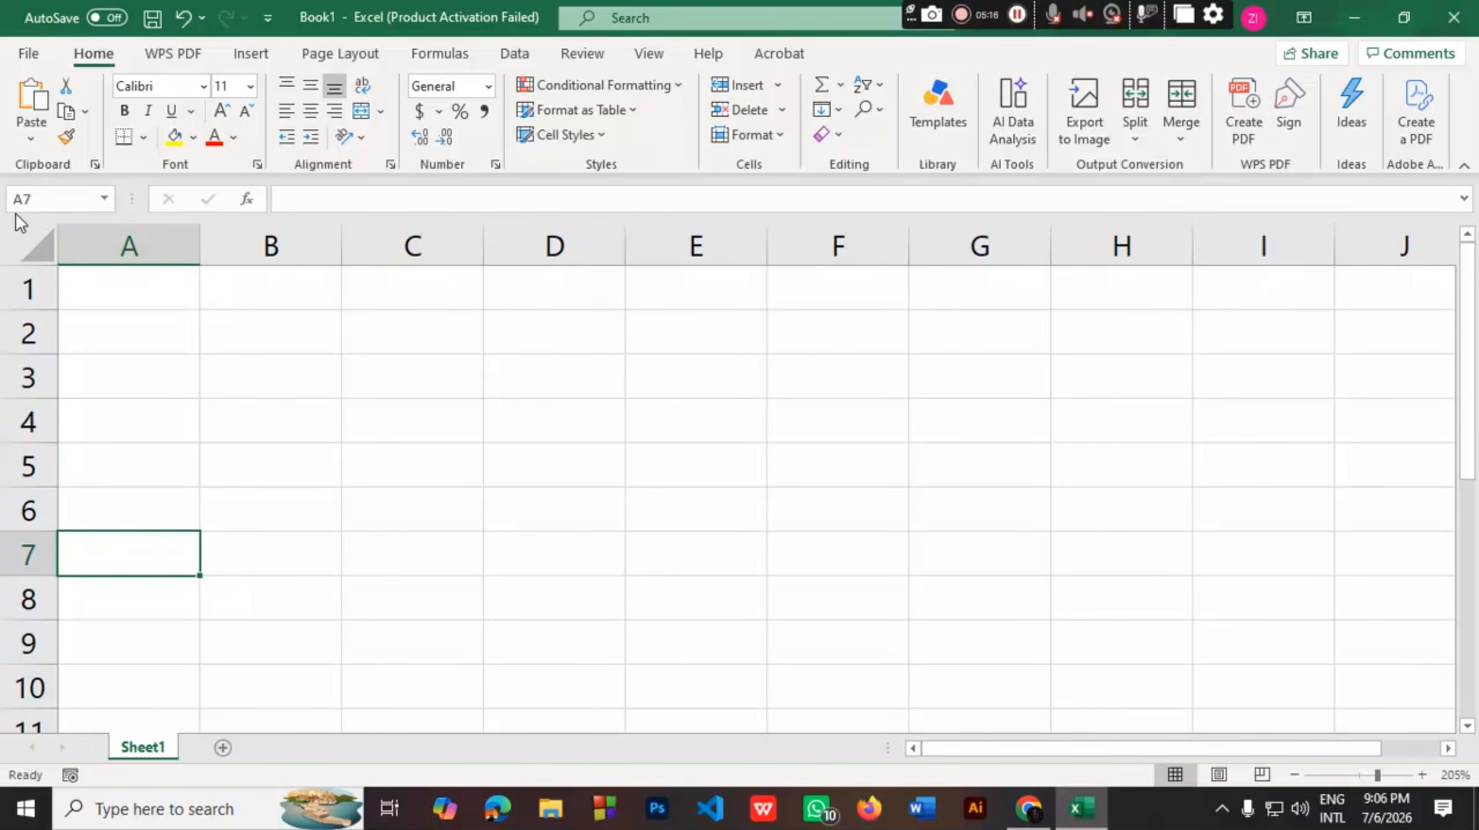
{"action": "left_click", "coordinate": [792, 379]}
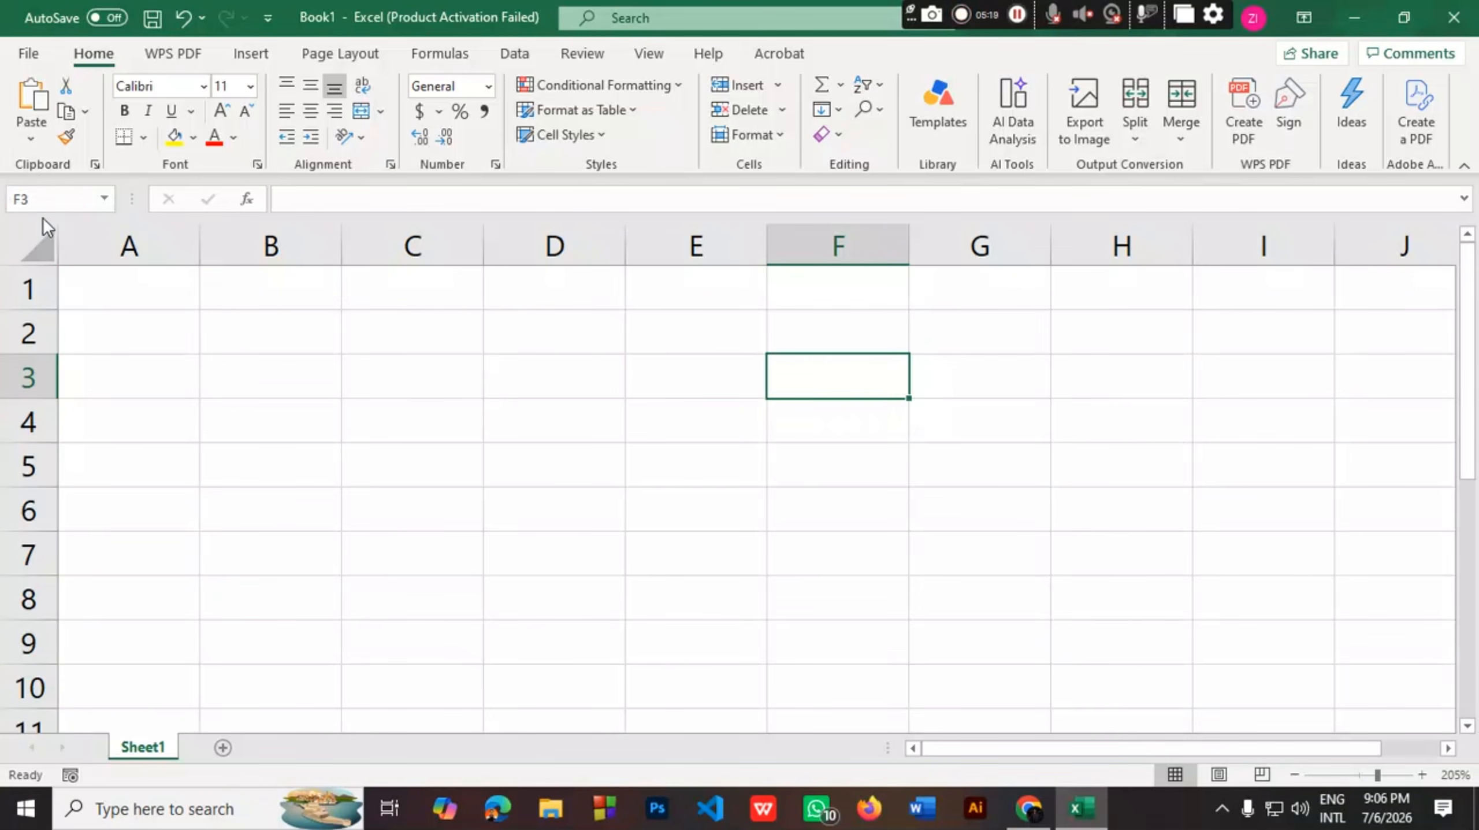
{"action": "left_click", "coordinate": [274, 374]}
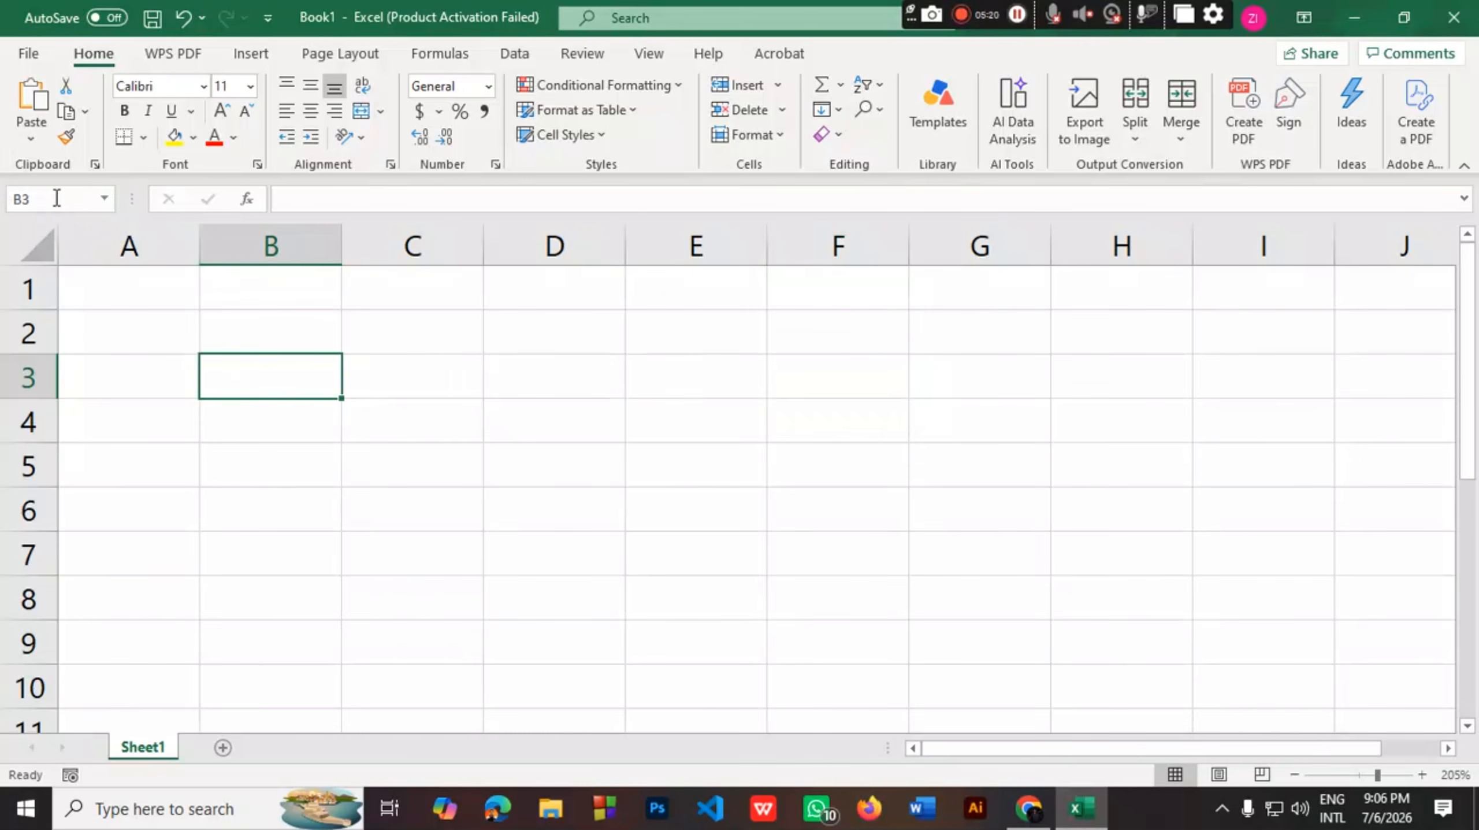
{"action": "left_click", "coordinate": [673, 340]}
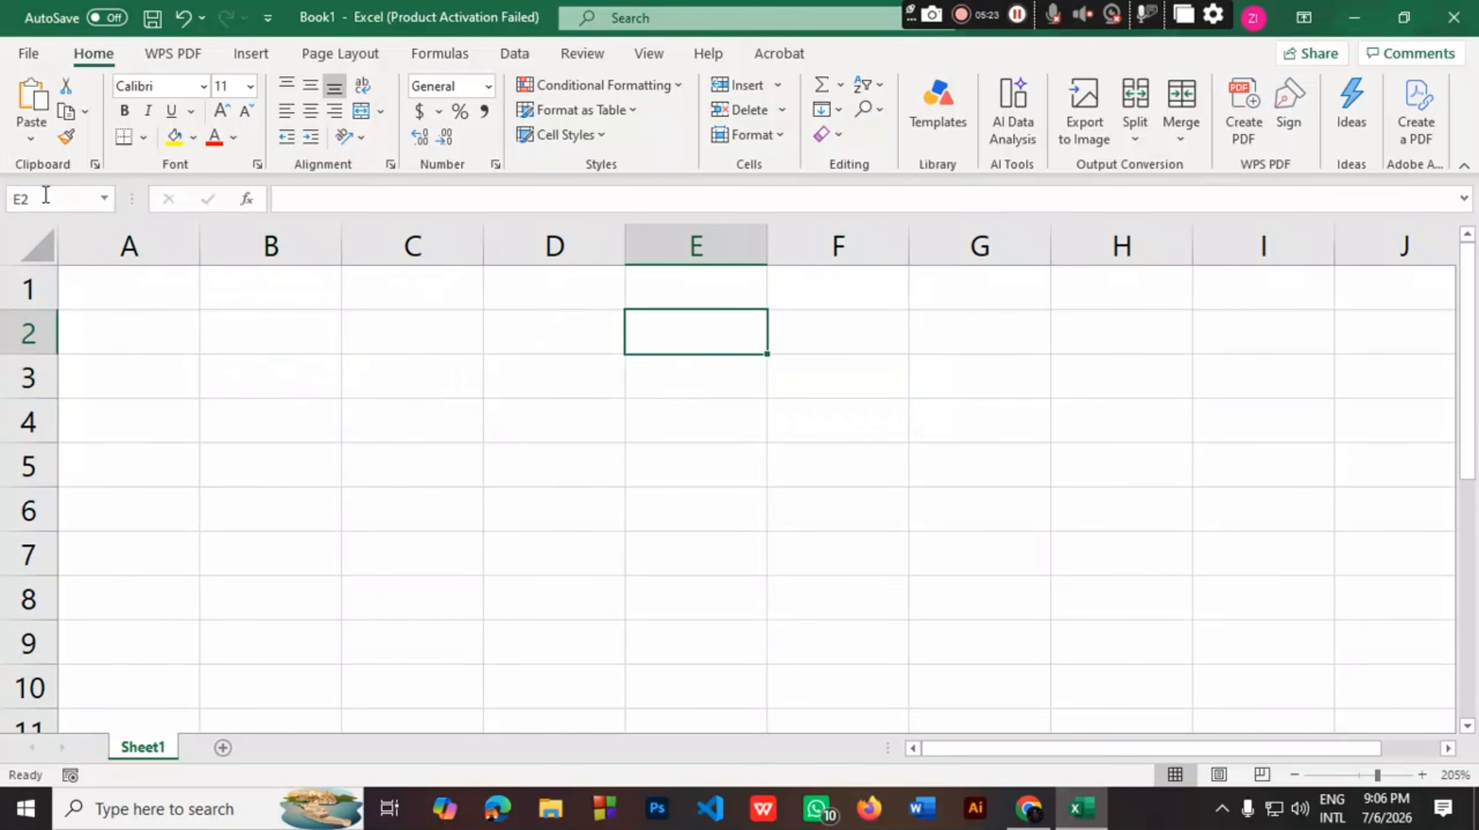
Compare more cell addresses by selecting A10 and E5, highlighting E5's address in the Name Box, and selecting A1 and C4
{"action": "left_click", "coordinate": [109, 677]}
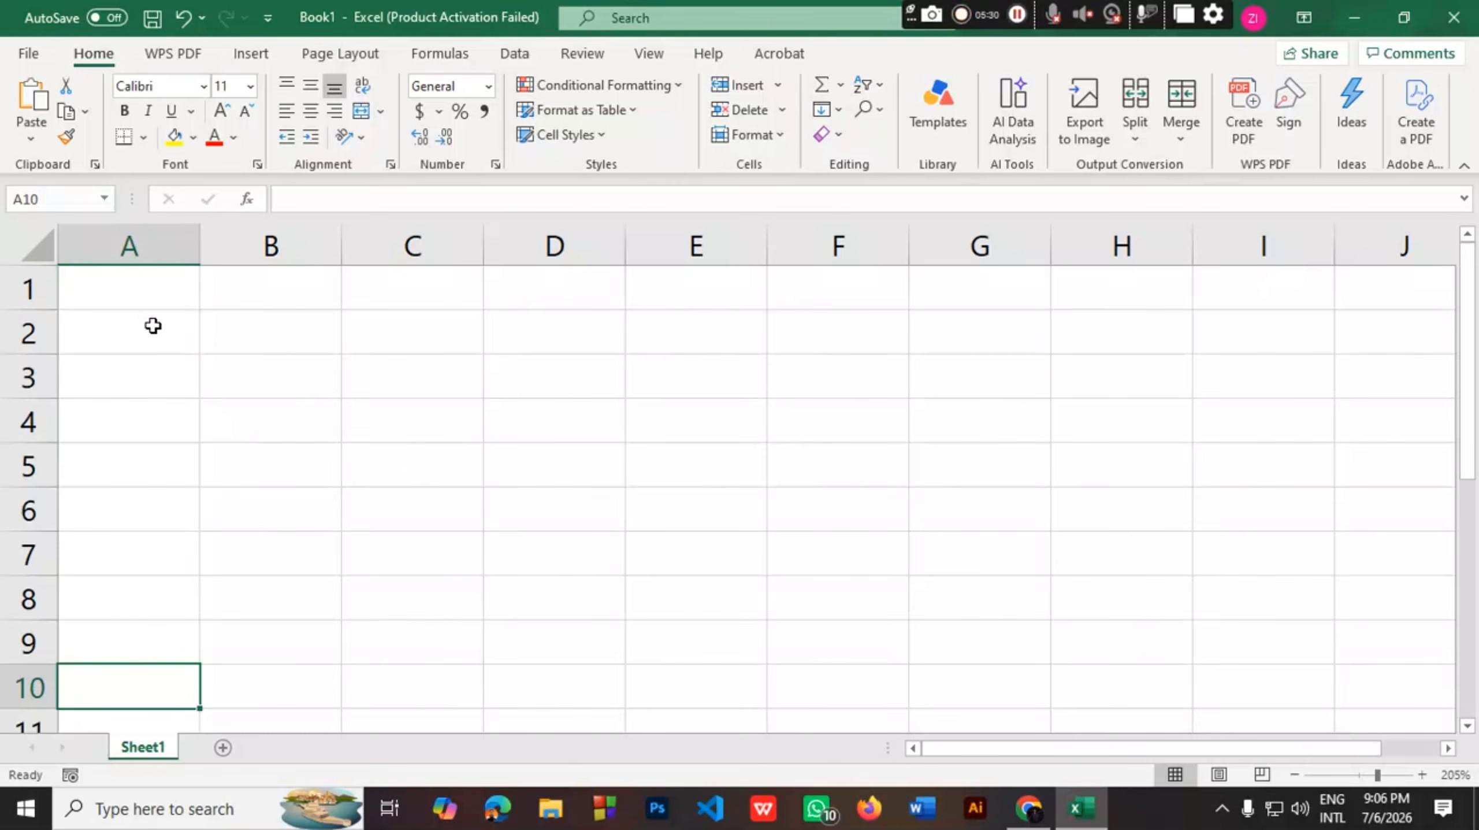
{"action": "left_click", "coordinate": [674, 478]}
{"action": "key", "text": "alt+F3"}
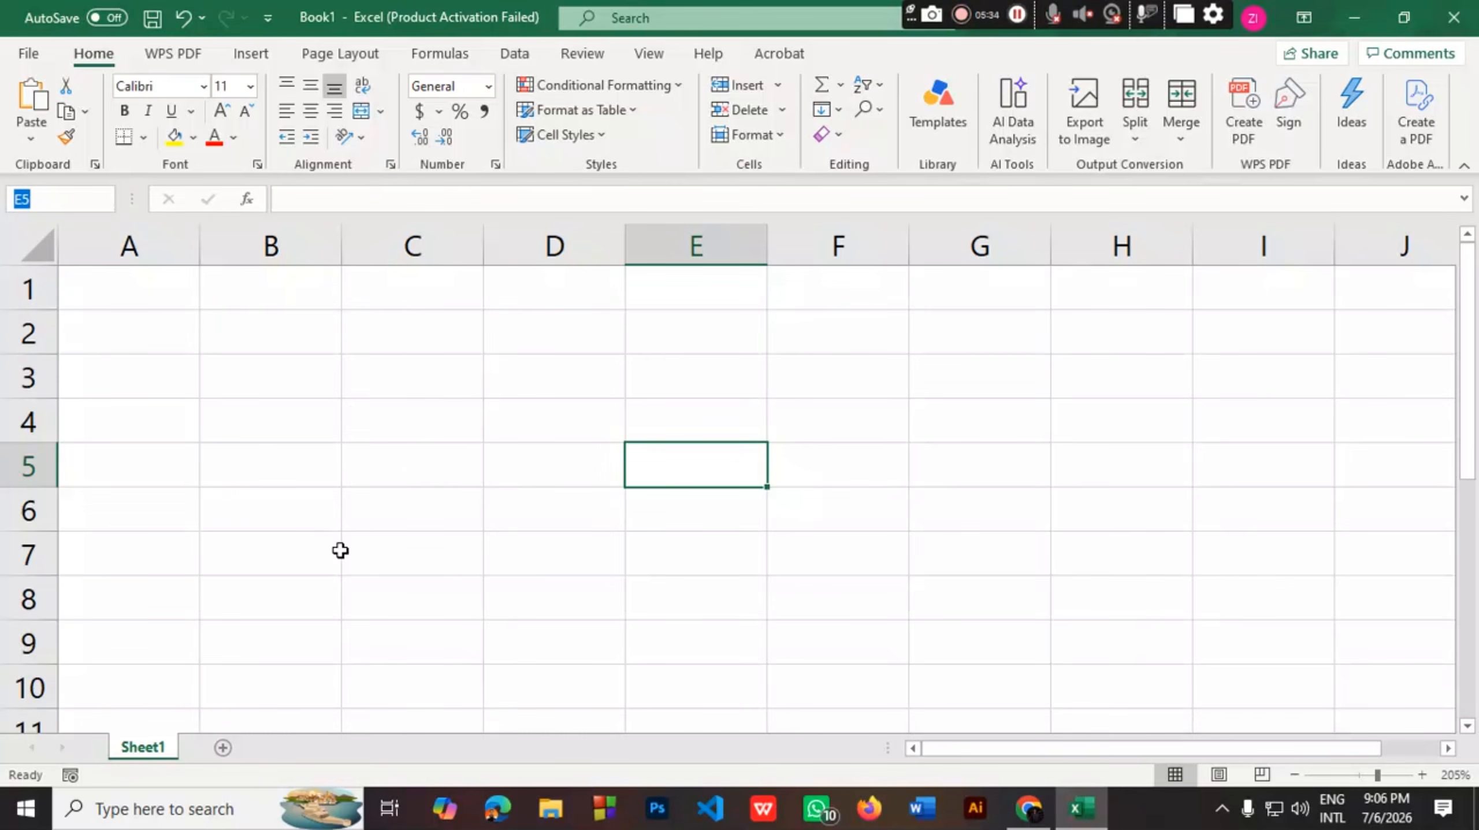
{"action": "left_click", "coordinate": [177, 292]}
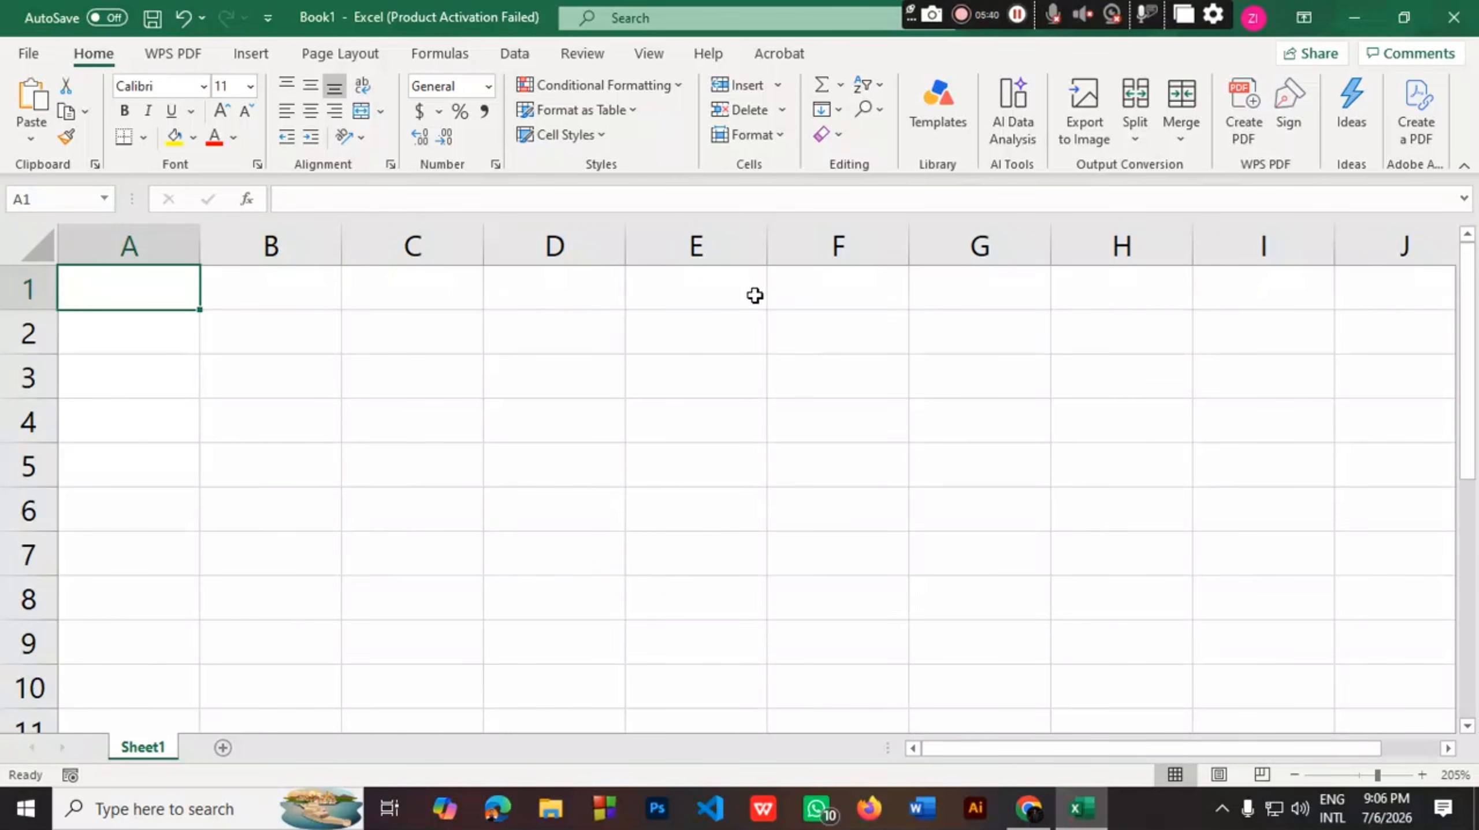
{"action": "left_click", "coordinate": [384, 429]}
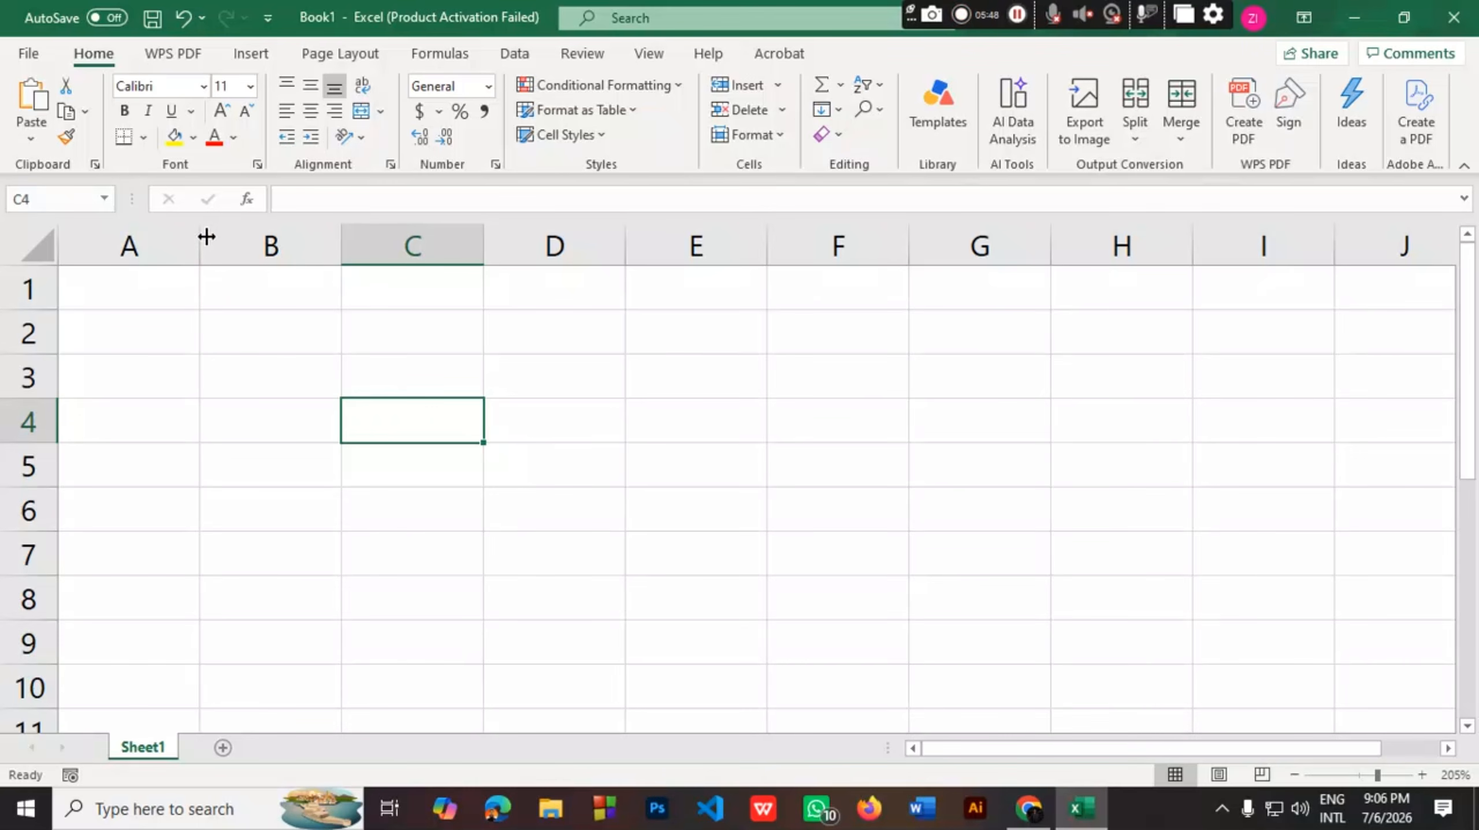
Adjust the width of column A, making it nearly twice as wide as the other columns
{"action": "left_click_drag", "start_coordinate": [201, 240], "coordinate": [351, 235]}
{"action": "left_click_drag", "start_coordinate": [196, 250], "coordinate": [181, 251]}
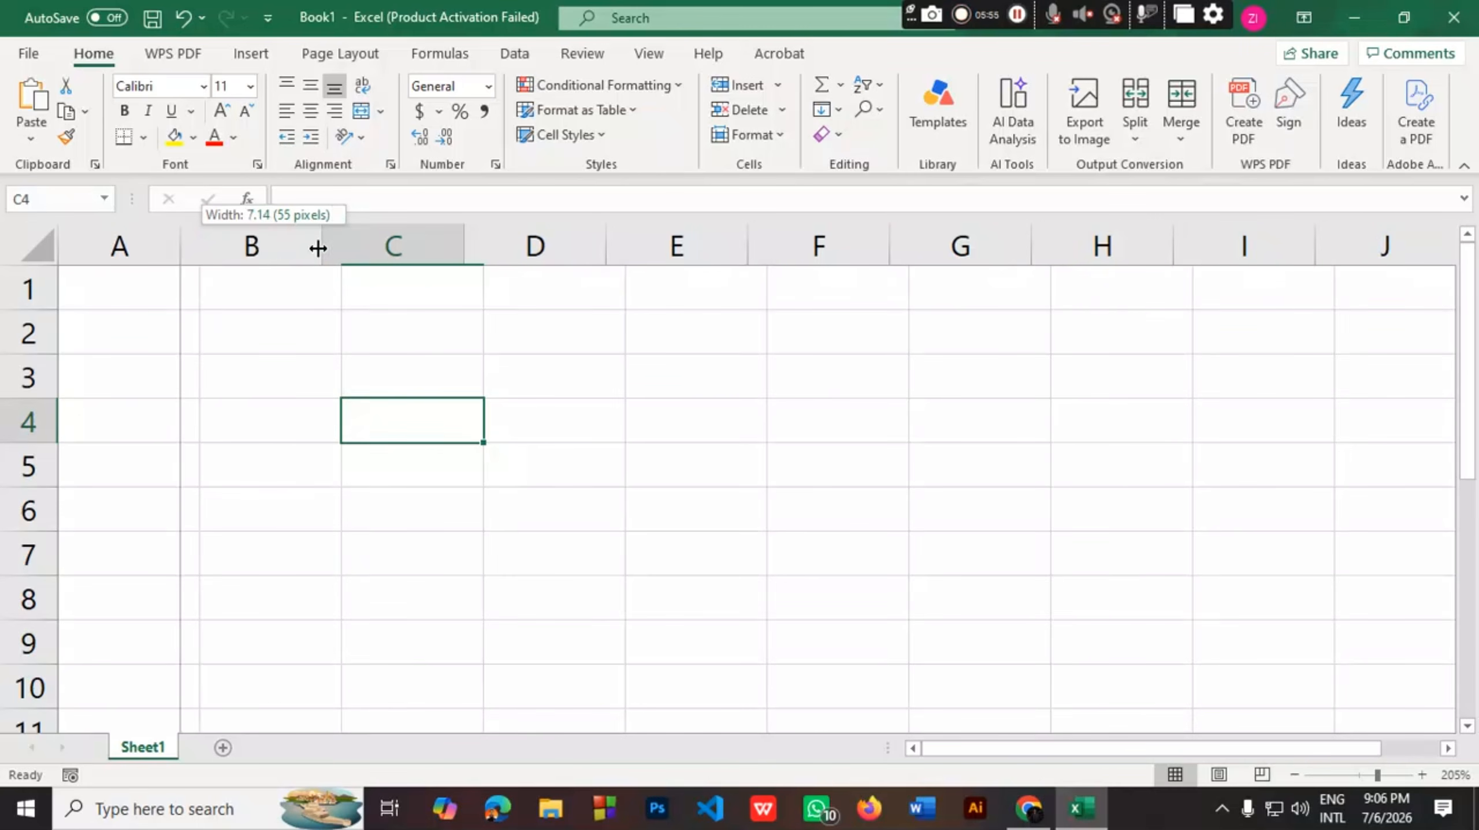
{"action": "left_click_drag", "start_coordinate": [318, 248], "coordinate": [198, 255]}
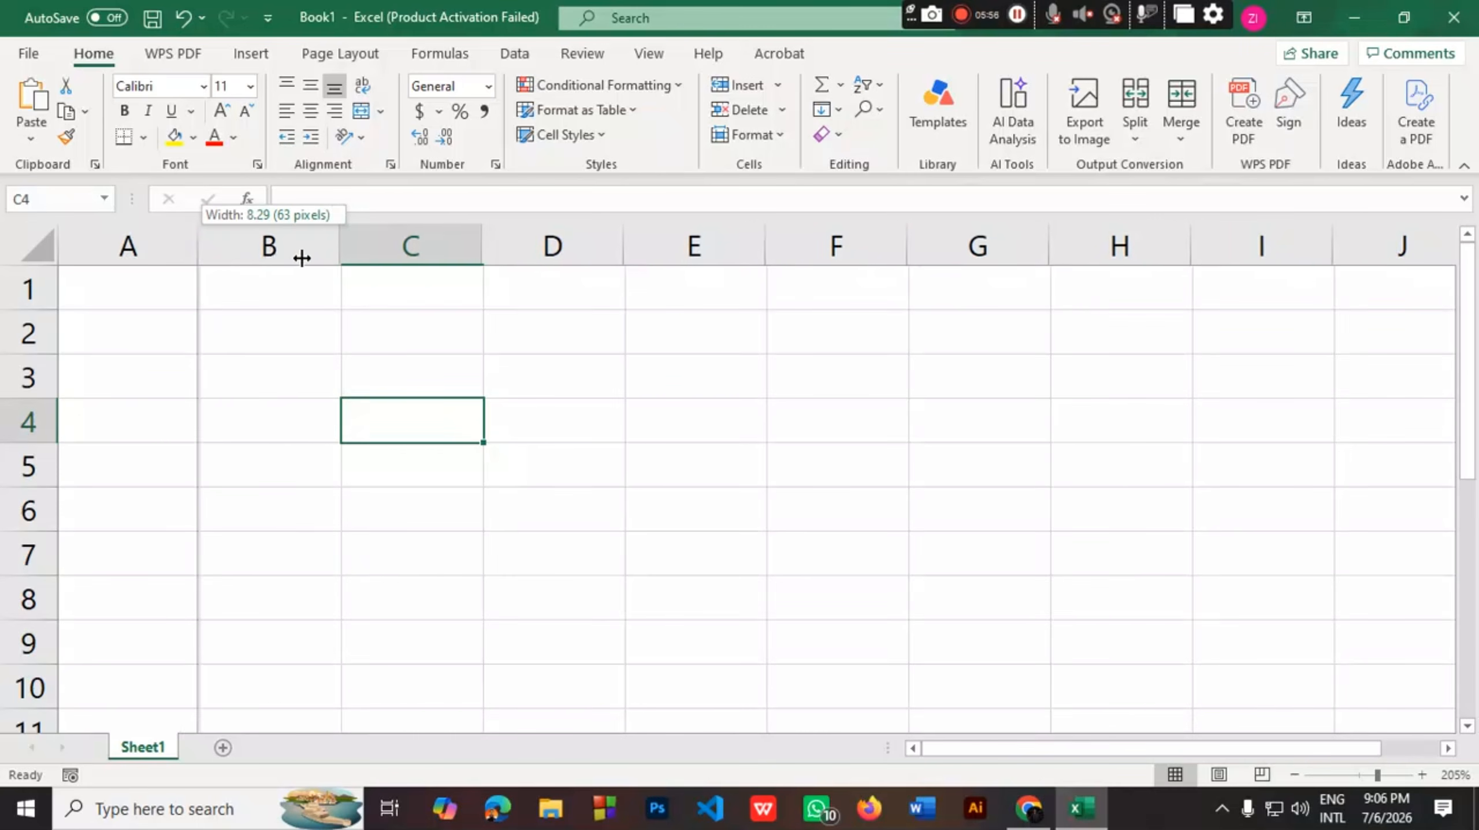
{"action": "left_click_drag", "start_coordinate": [301, 257], "coordinate": [317, 258]}
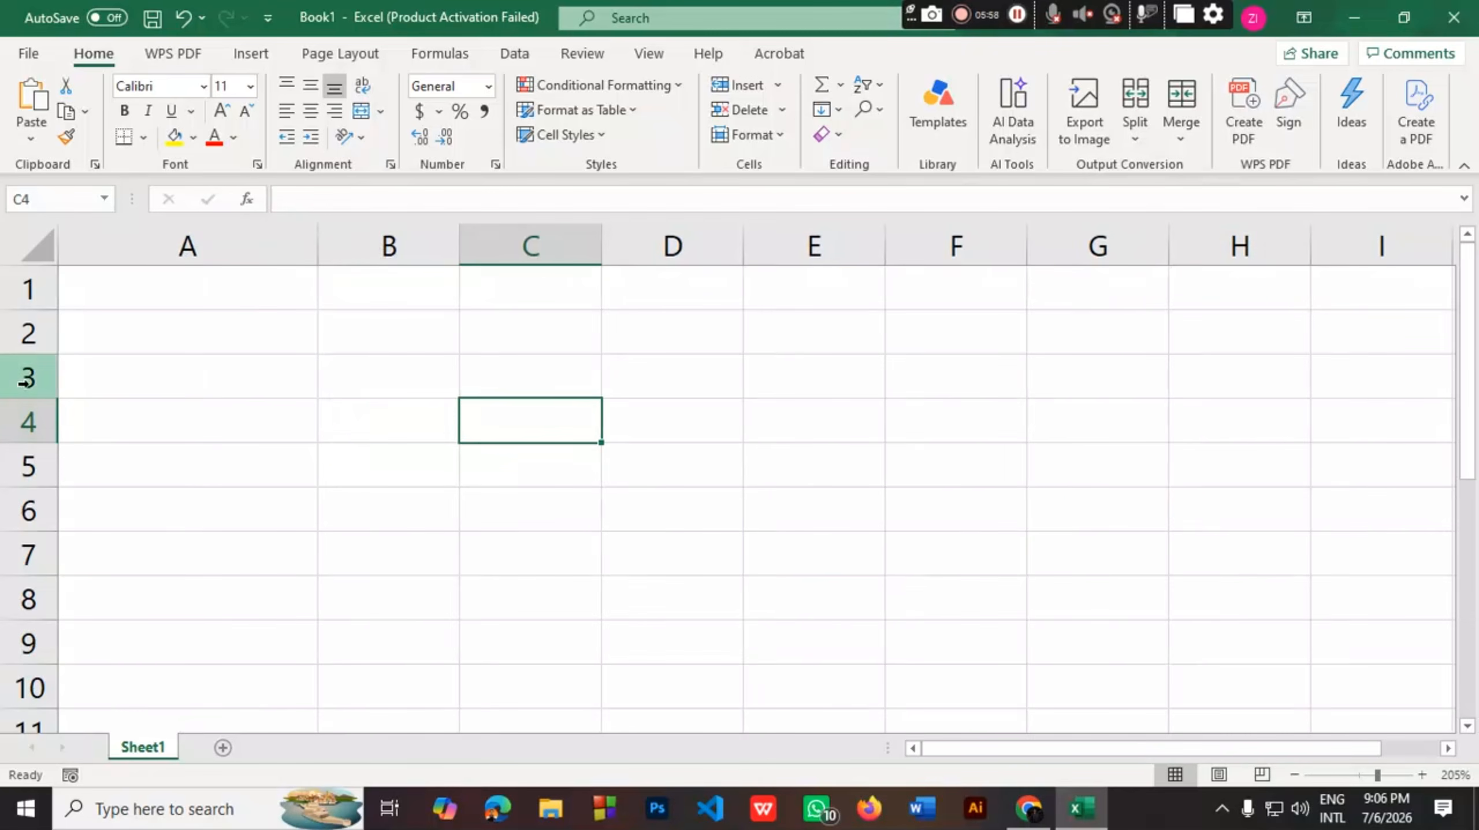
Make rows 3 and 1 several times taller, and undo both height changes
{"action": "left_click_drag", "start_coordinate": [26, 354], "coordinate": [58, 545]}
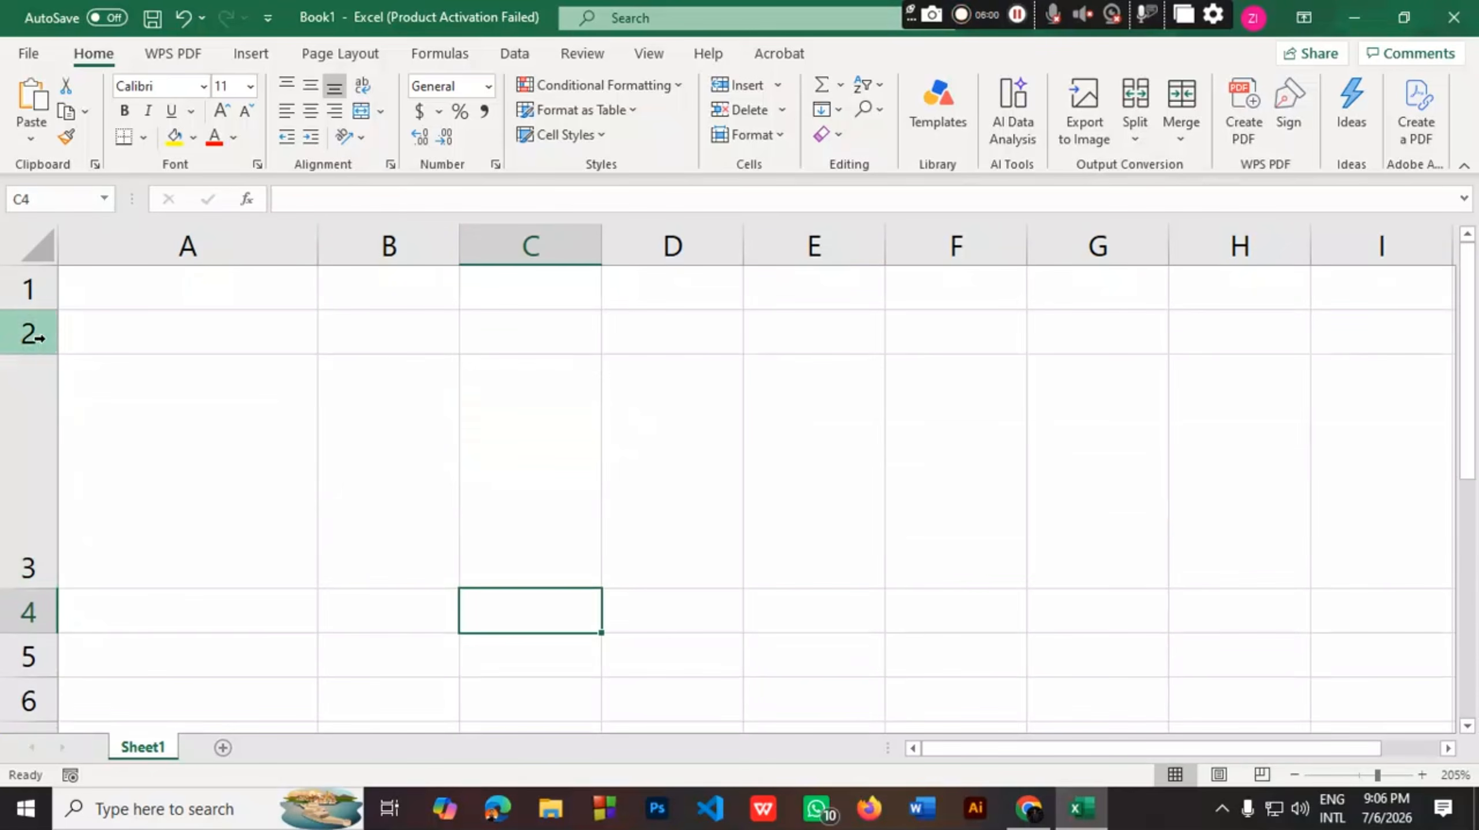
{"action": "left_click_drag", "start_coordinate": [39, 310], "coordinate": [53, 439]}
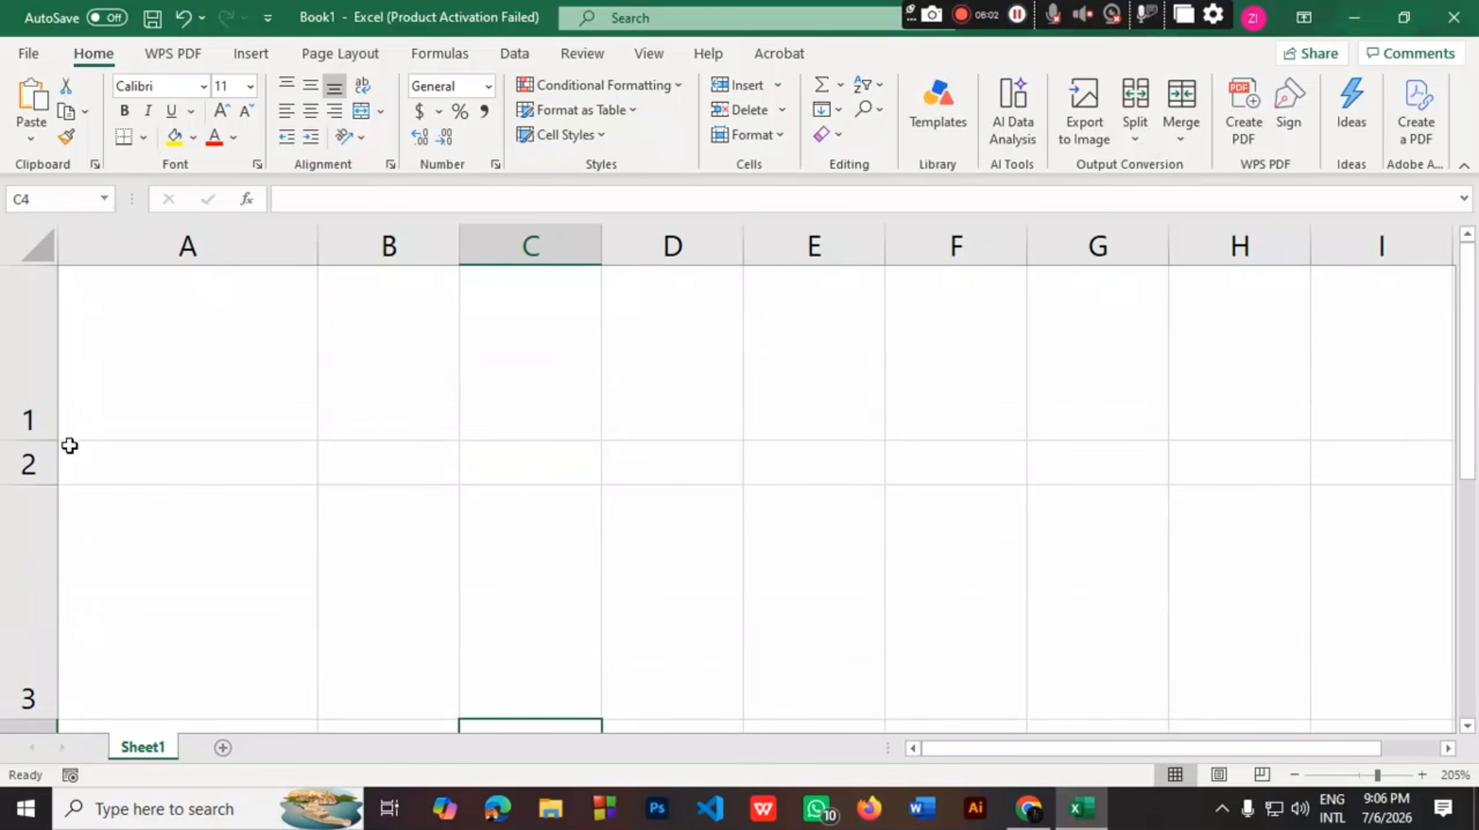
{"action": "scroll", "coordinate": [532, 535], "scroll_direction": "down", "scroll_amount": 2}
{"action": "scroll", "coordinate": [240, 498], "scroll_direction": "up", "scroll_amount": 2}
{"action": "scroll", "coordinate": [251, 613], "scroll_direction": "down", "scroll_amount": 1}
{"action": "scroll", "coordinate": [294, 552], "scroll_direction": "up", "scroll_amount": 1}
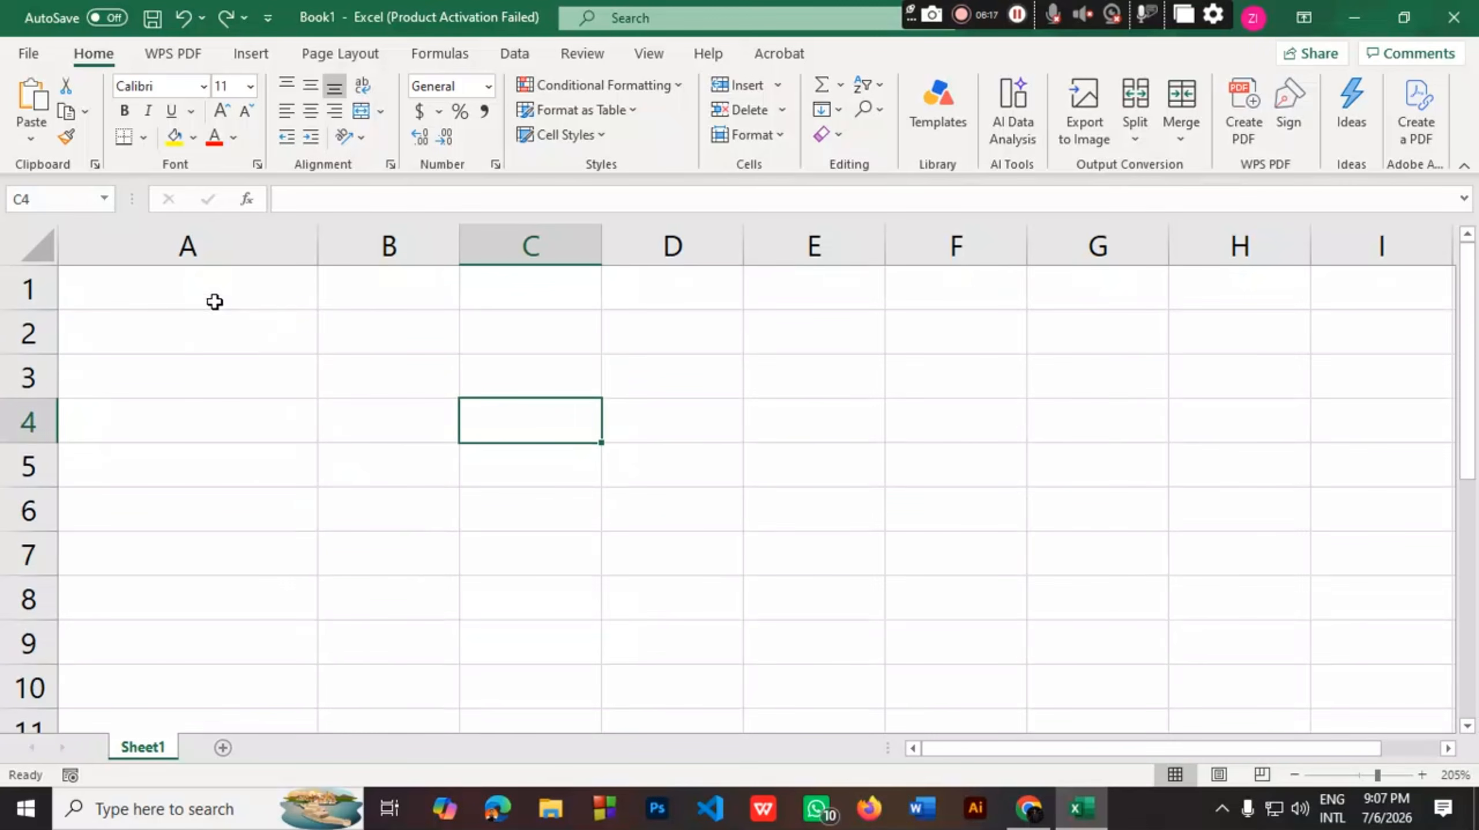
Select range A1:A9 and then D5, undo the widening of column A, and cancel the copy of D5
{"action": "left_click_drag", "start_coordinate": [198, 283], "coordinate": [251, 669]}
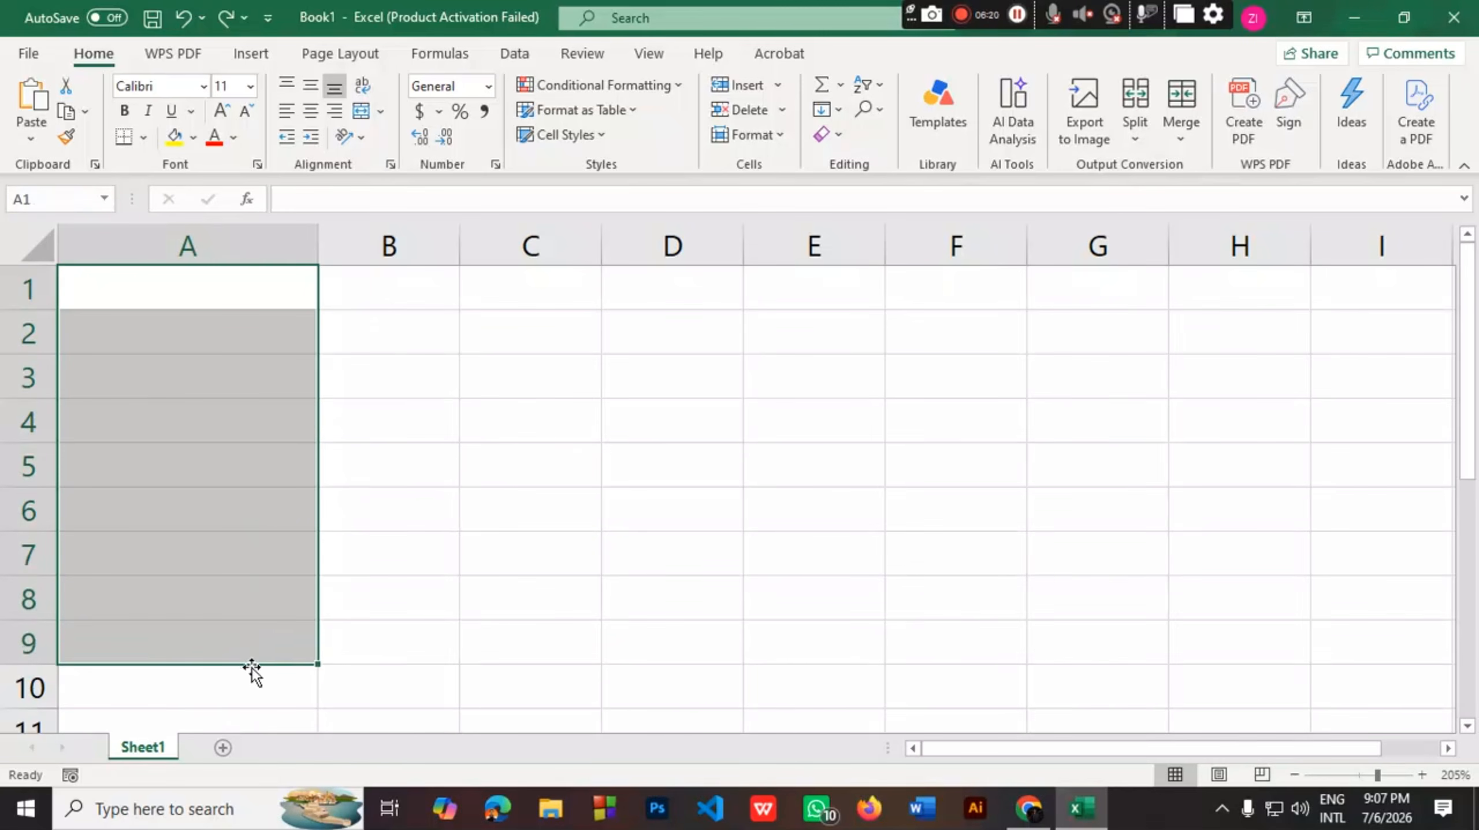
{"action": "left_click", "coordinate": [613, 482]}
{"action": "key", "text": "ctrl+c"}
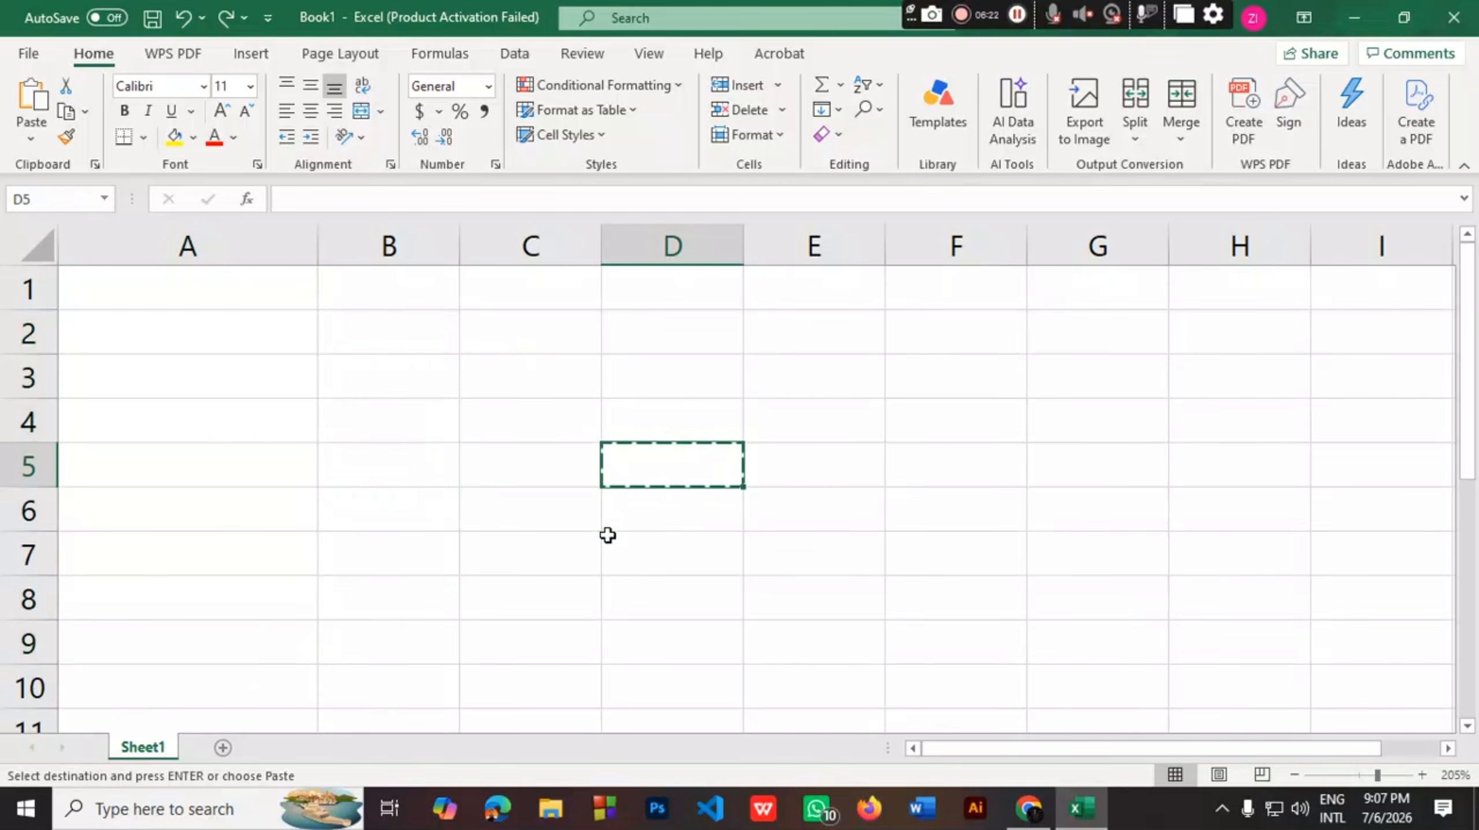
{"action": "key", "text": "ctrl+z"}
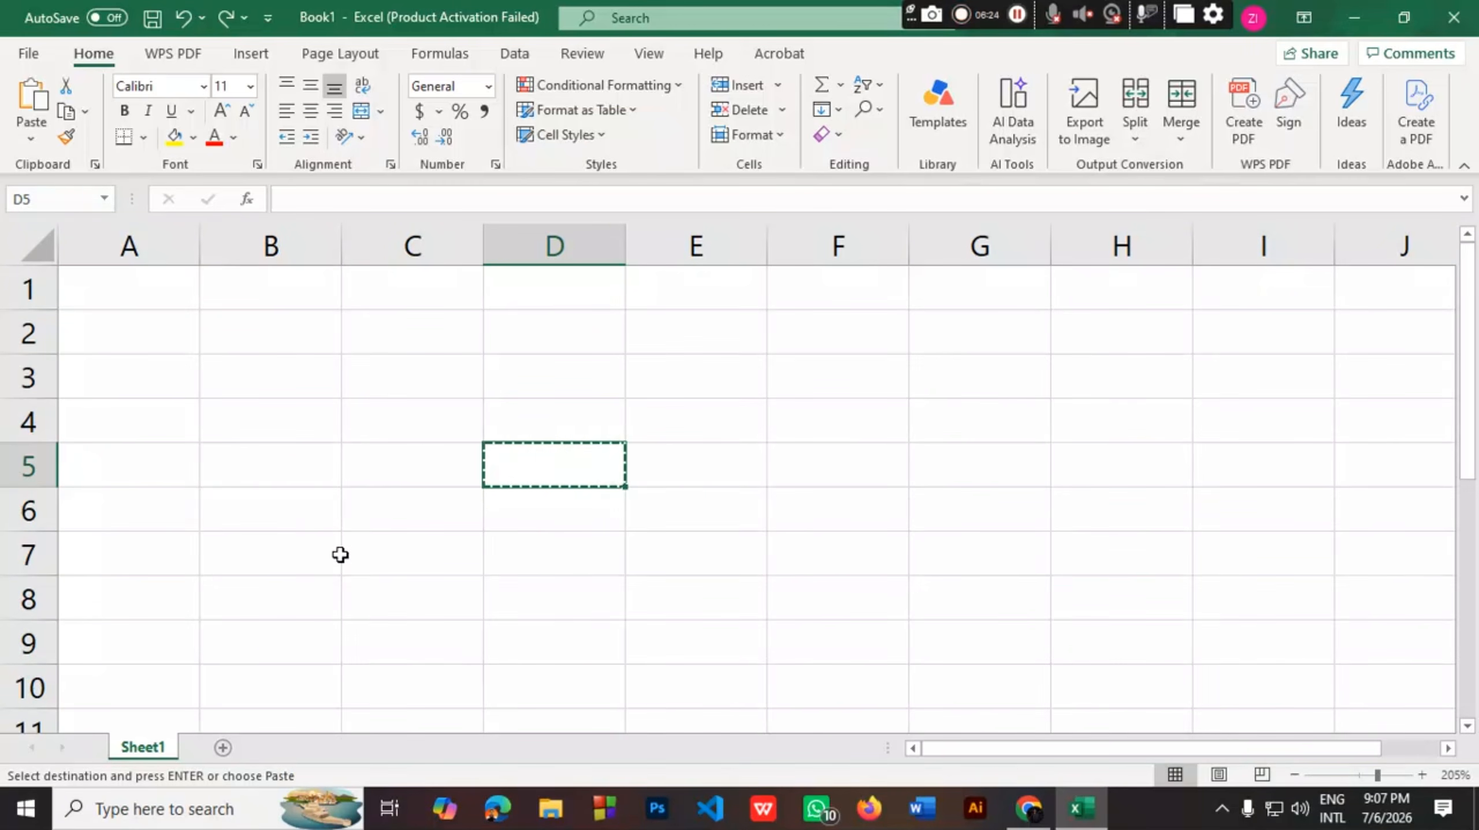
{"action": "key", "text": "Escape"}
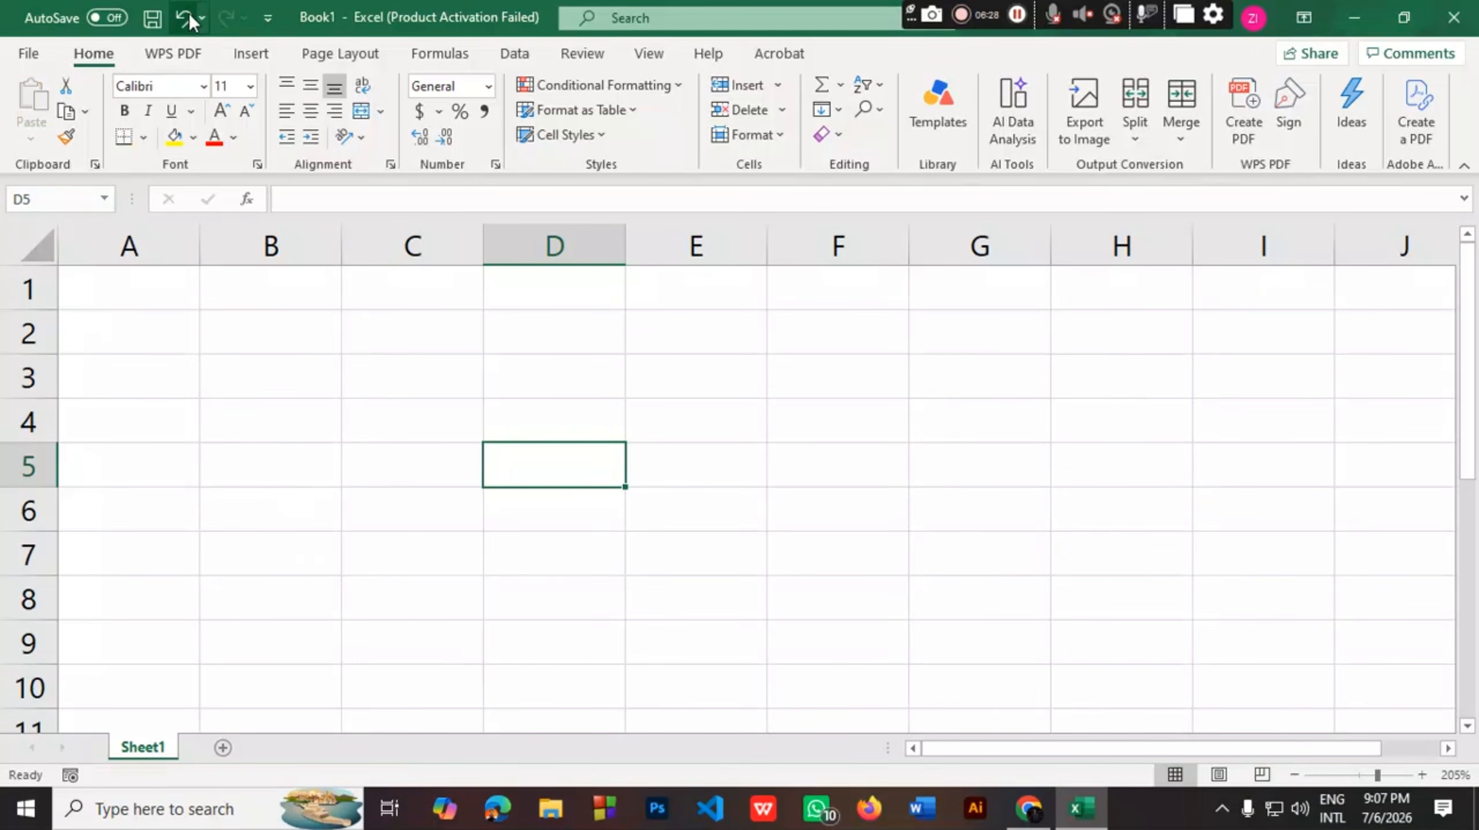
Widen column B to nearly four times its width, and undo the change
{"action": "left_click_drag", "start_coordinate": [341, 246], "coordinate": [368, 246]}
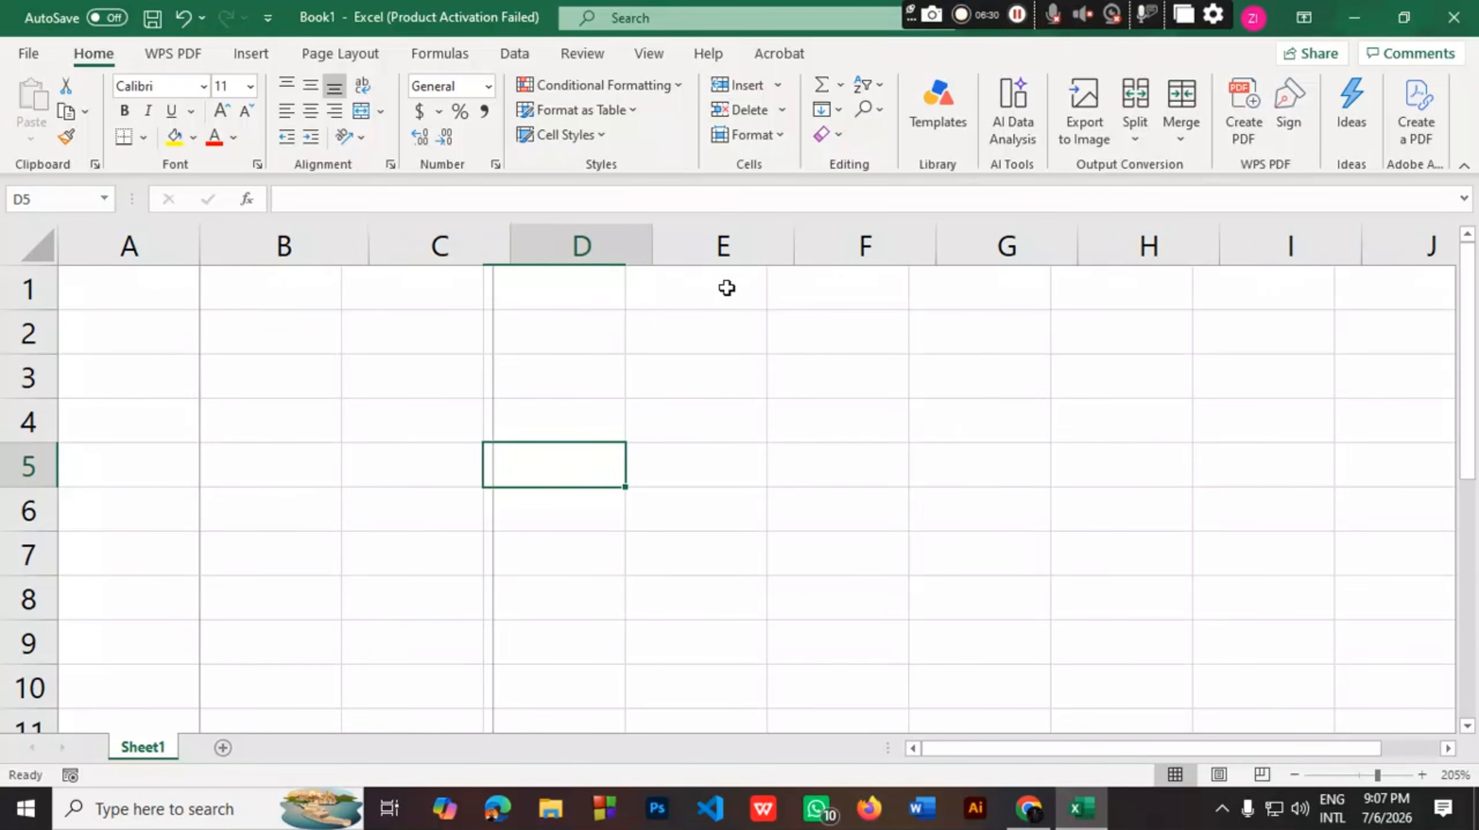
{"action": "left_click", "coordinate": [341, 323]}
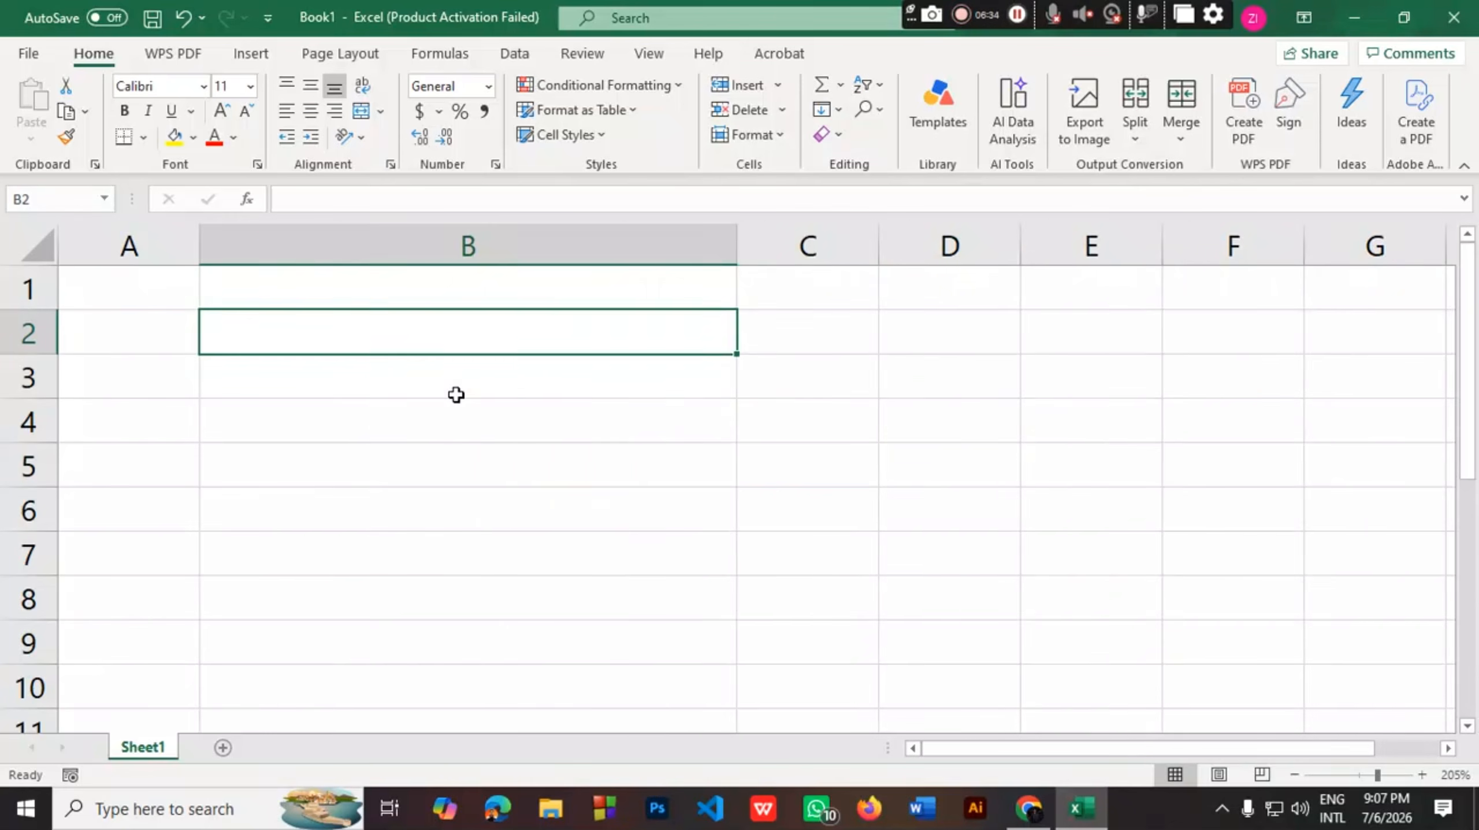
{"action": "key", "text": "ctrl+z"}
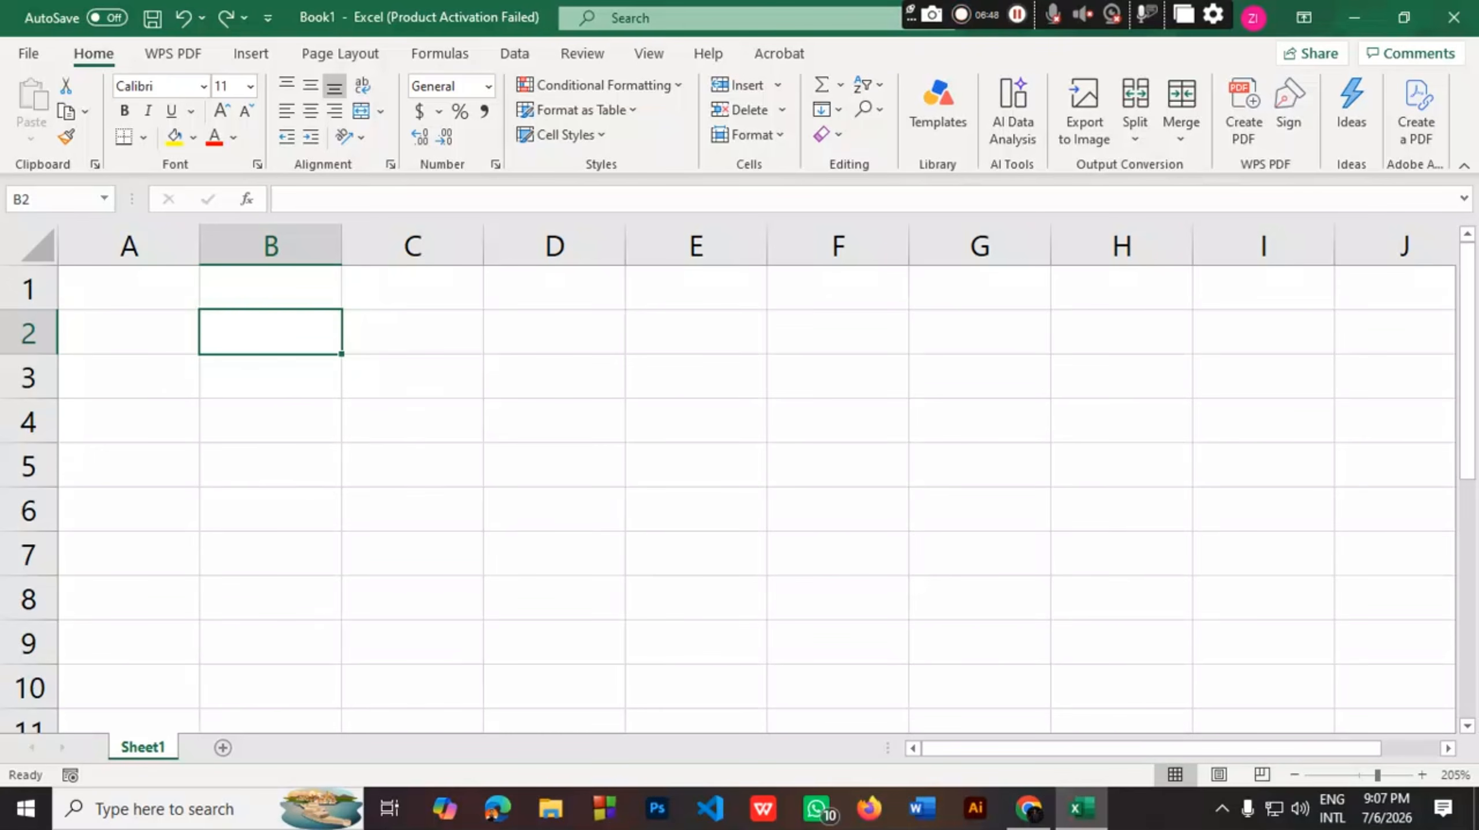
Enter the heading "Num 1" in cell A1
{"action": "left_click", "coordinate": [561, 481]}
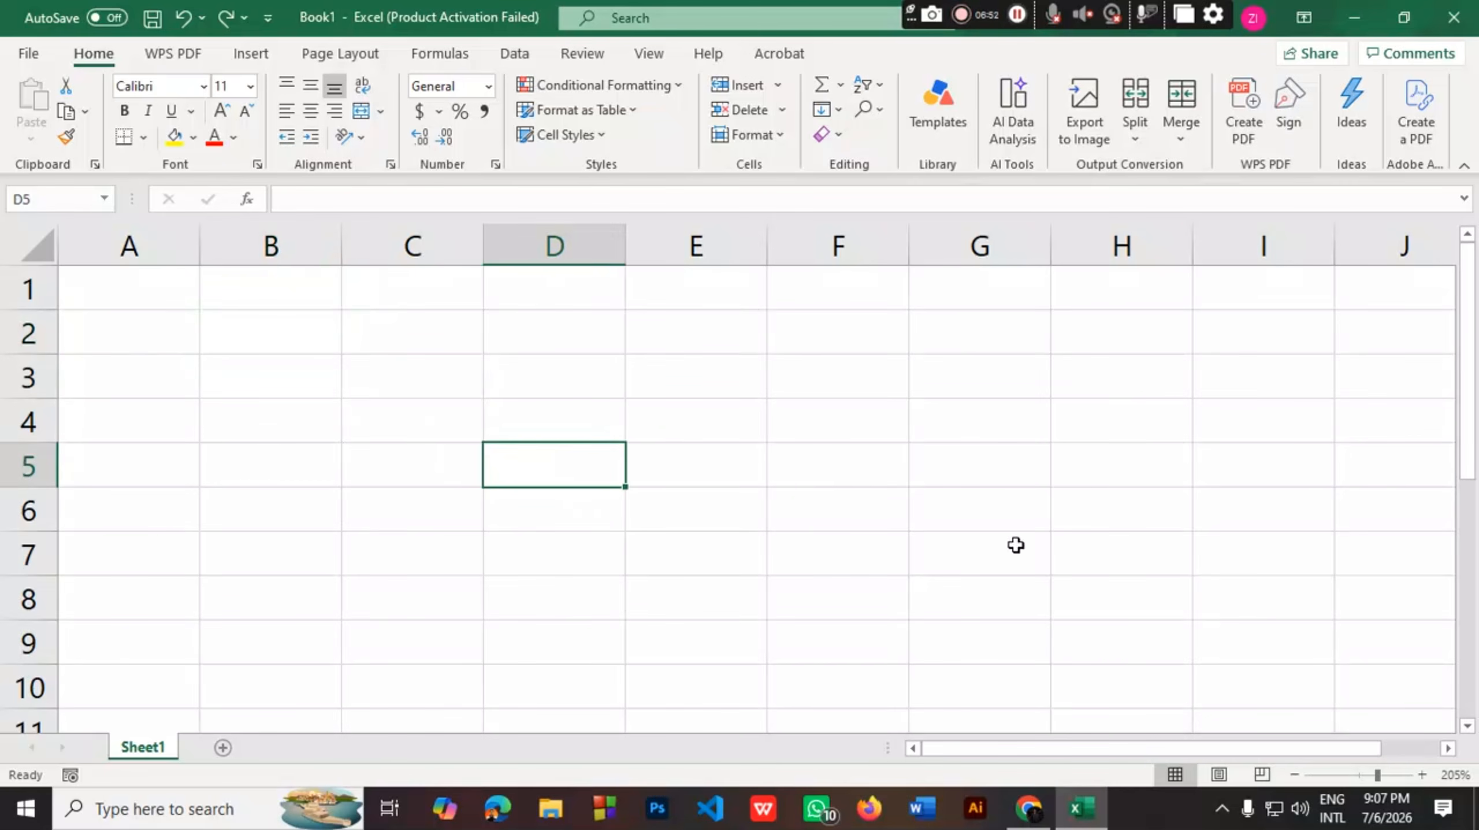
{"action": "left_click", "coordinate": [132, 299]}
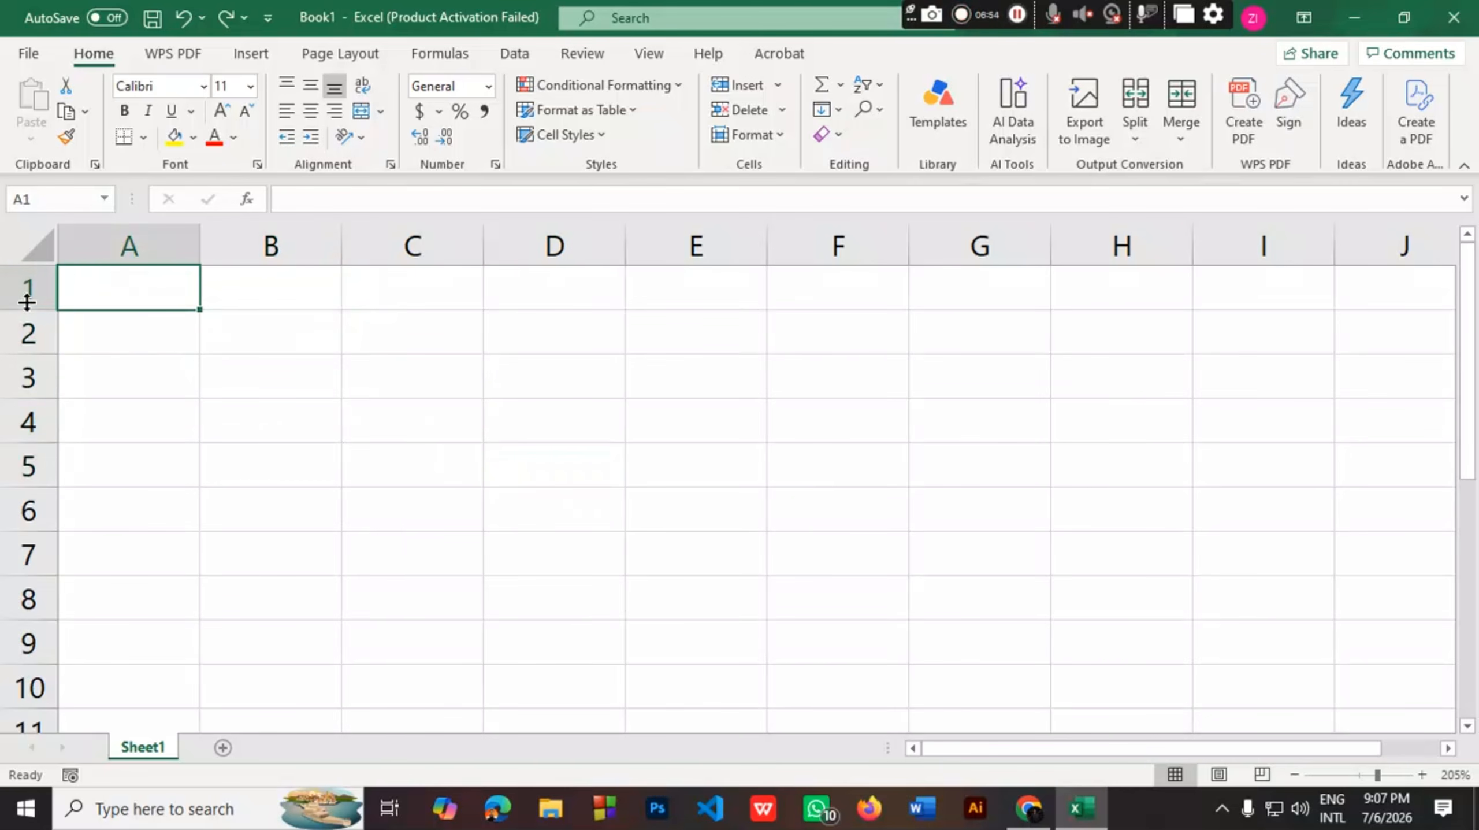
{"action": "double_click", "coordinate": [132, 295]}
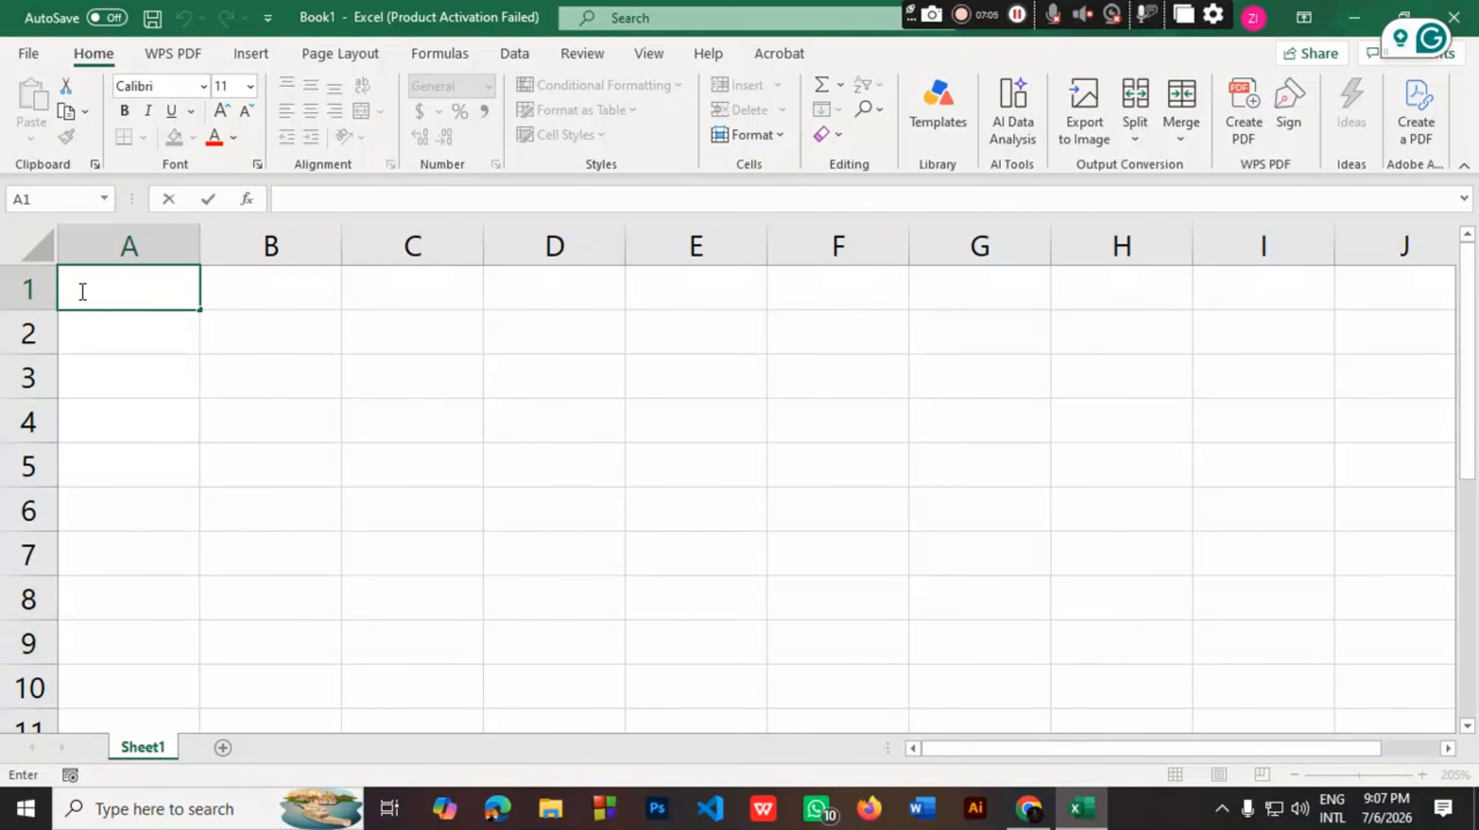
{"action": "type", "text": "Num 1"}
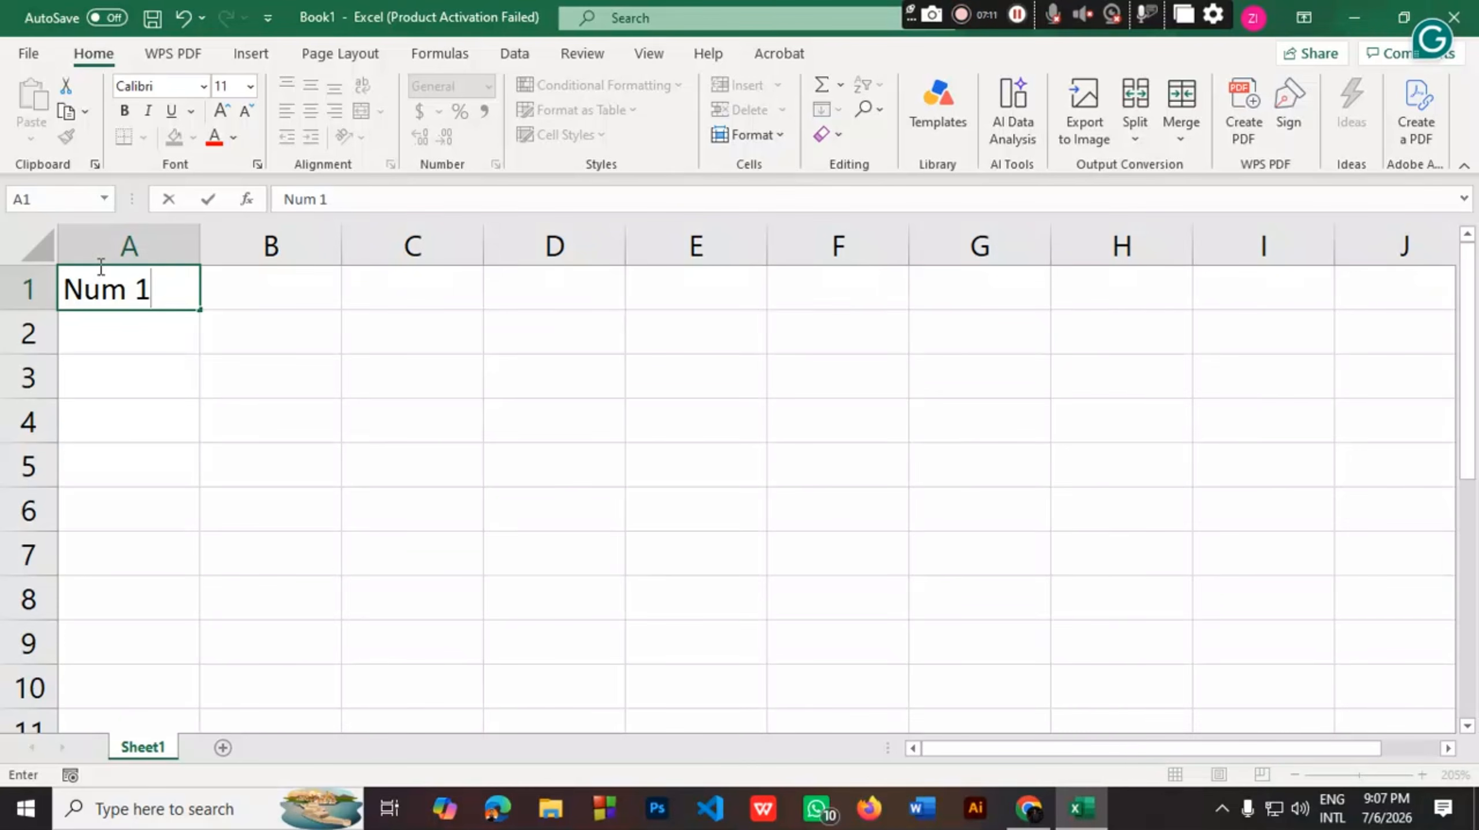
Switch to the ICT textbook PDF in Chrome, check the PRODUCT function examples on page 66, and return to the Excel workbook
{"action": "left_click", "coordinate": [1029, 808]}
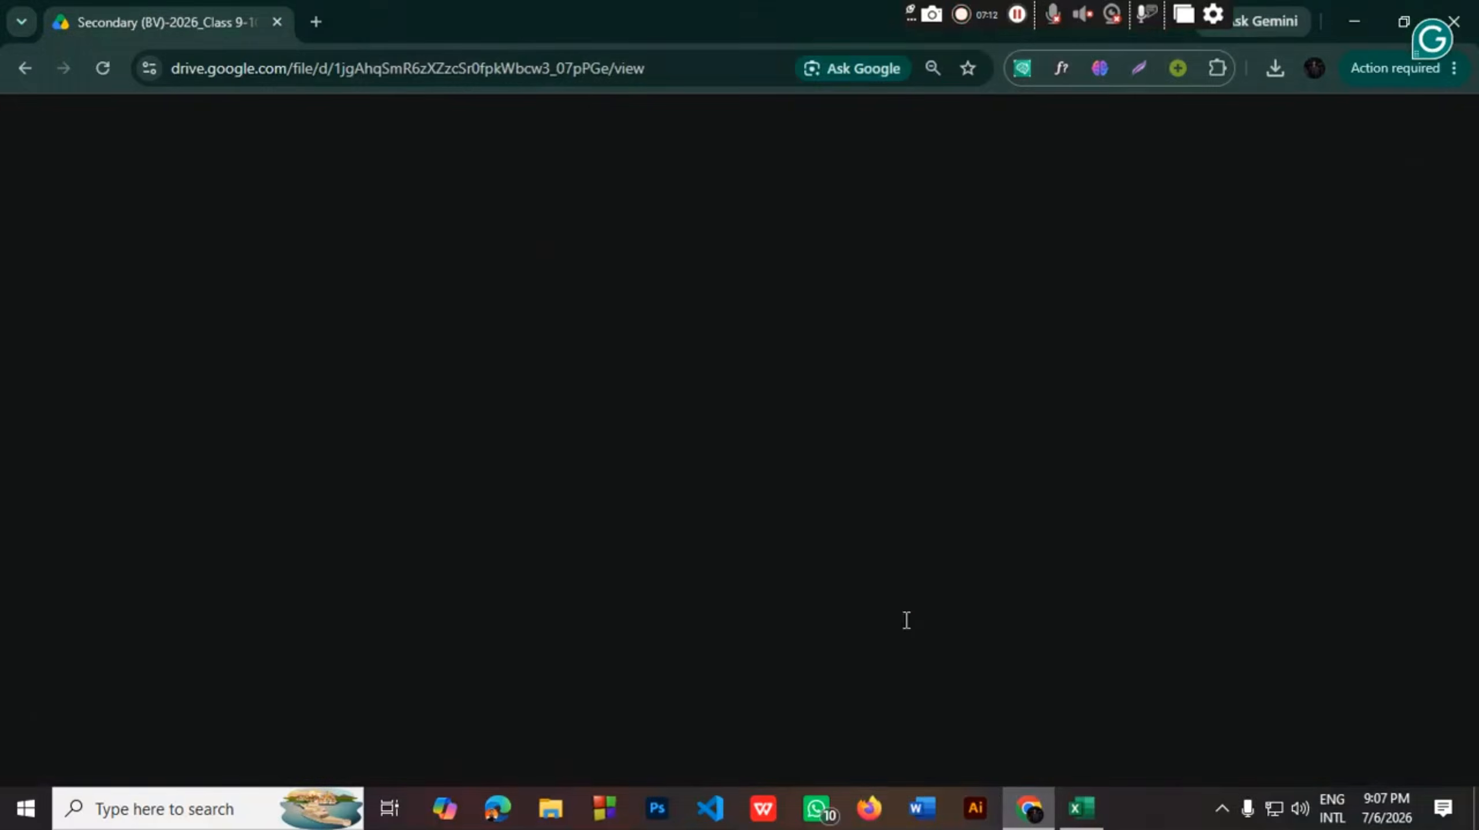
{"action": "scroll", "coordinate": [598, 451], "scroll_direction": "down", "scroll_amount": 3}
{"action": "scroll", "coordinate": [598, 452], "scroll_direction": "up", "scroll_amount": 3}
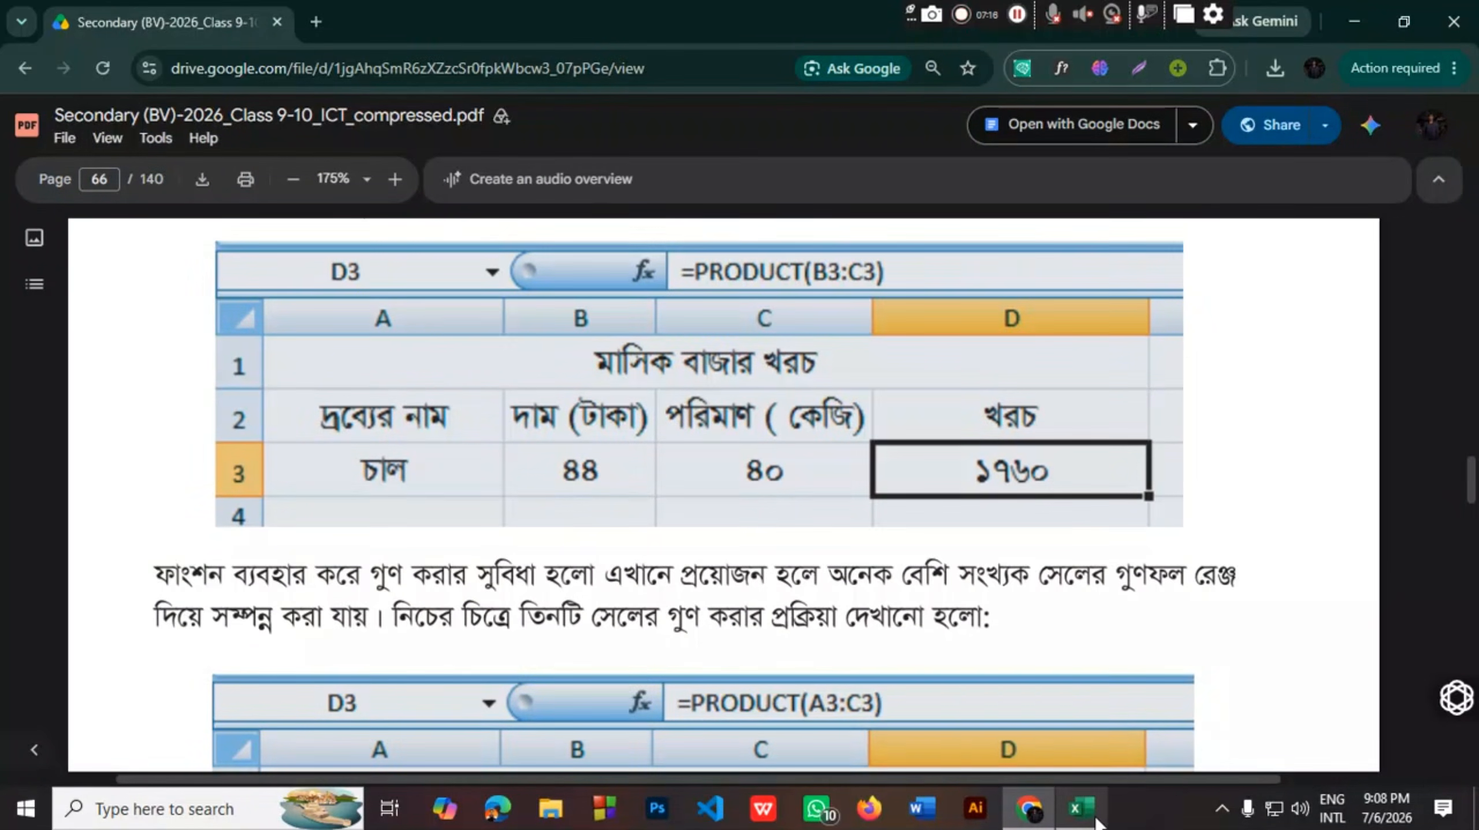
{"action": "mouse_move", "coordinate": [1096, 811]}
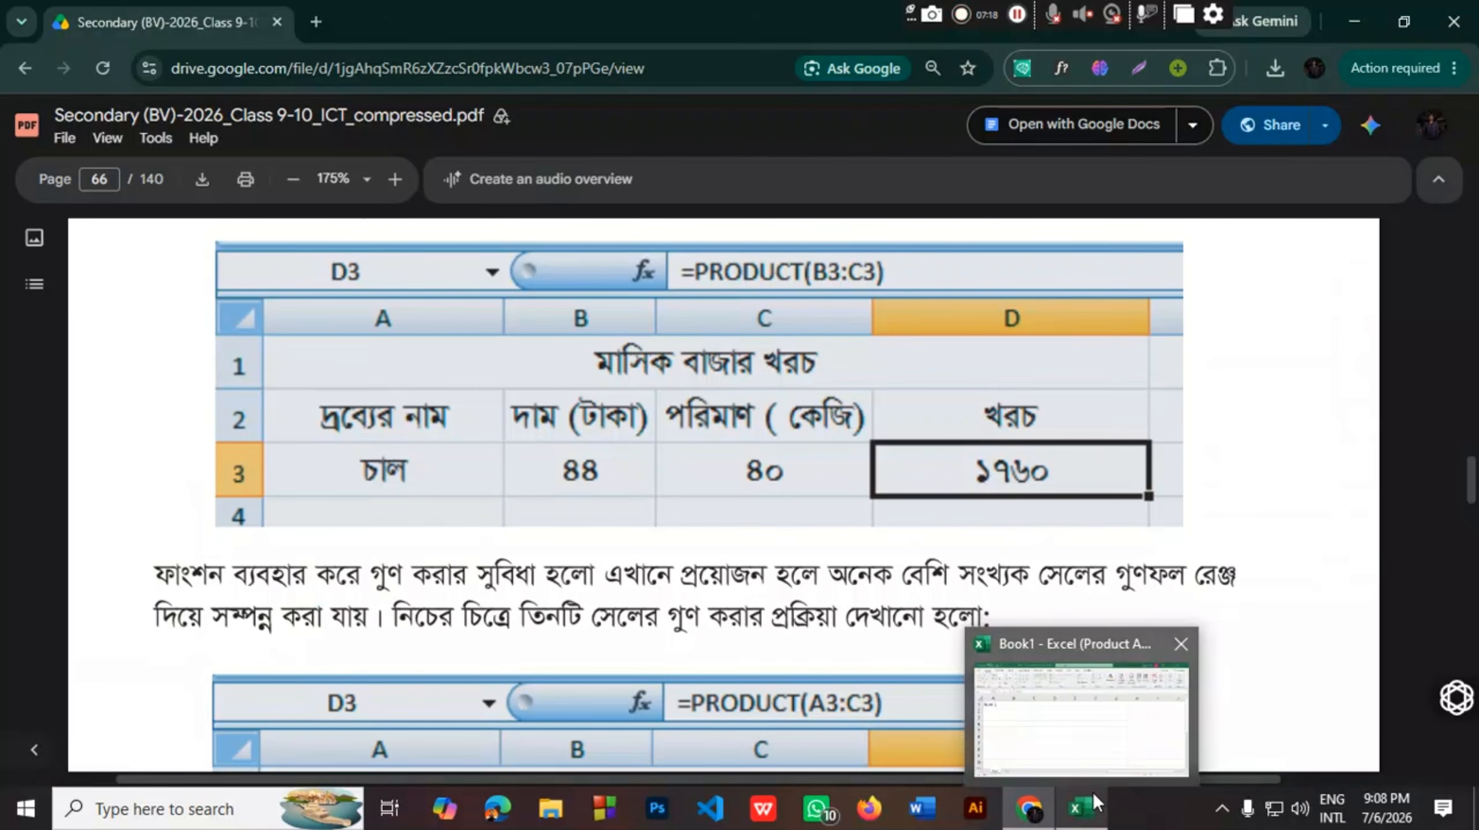
{"action": "left_click", "coordinate": [1091, 797]}
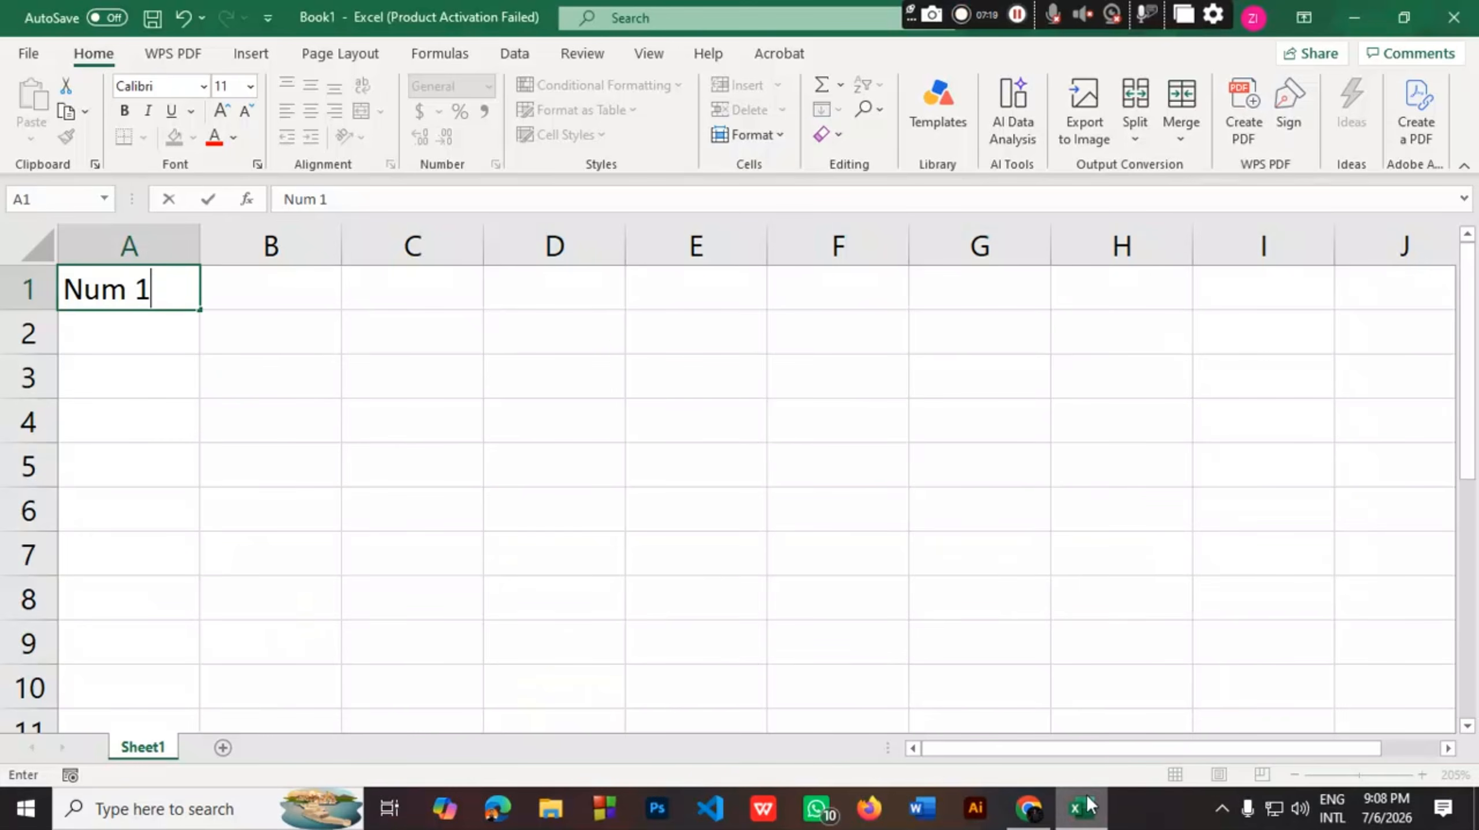
Enter the heading "Num 2" in cell B1, beside the first heading
{"action": "left_click", "coordinate": [255, 303]}
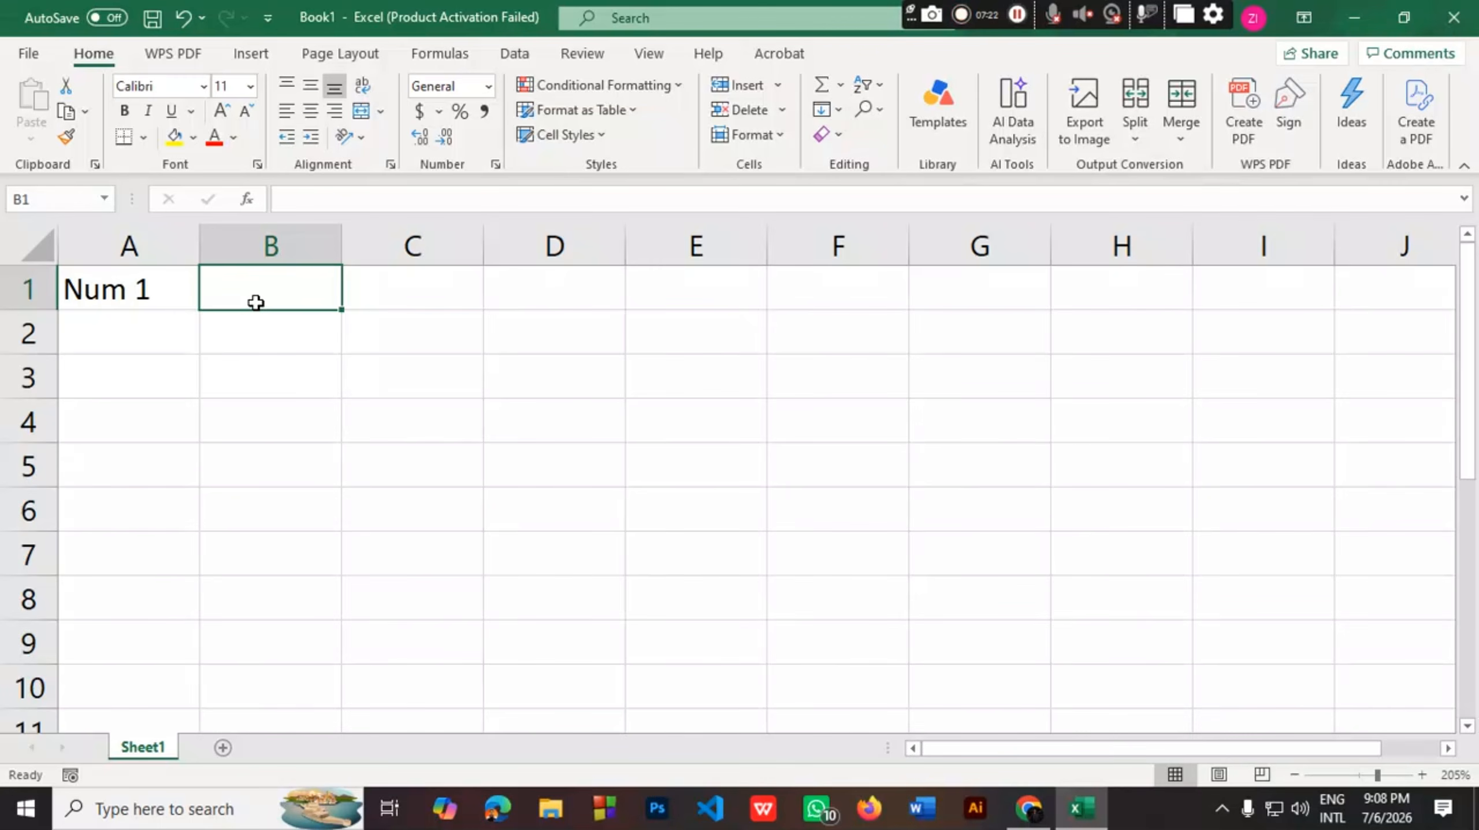
{"action": "left_click", "coordinate": [167, 299]}
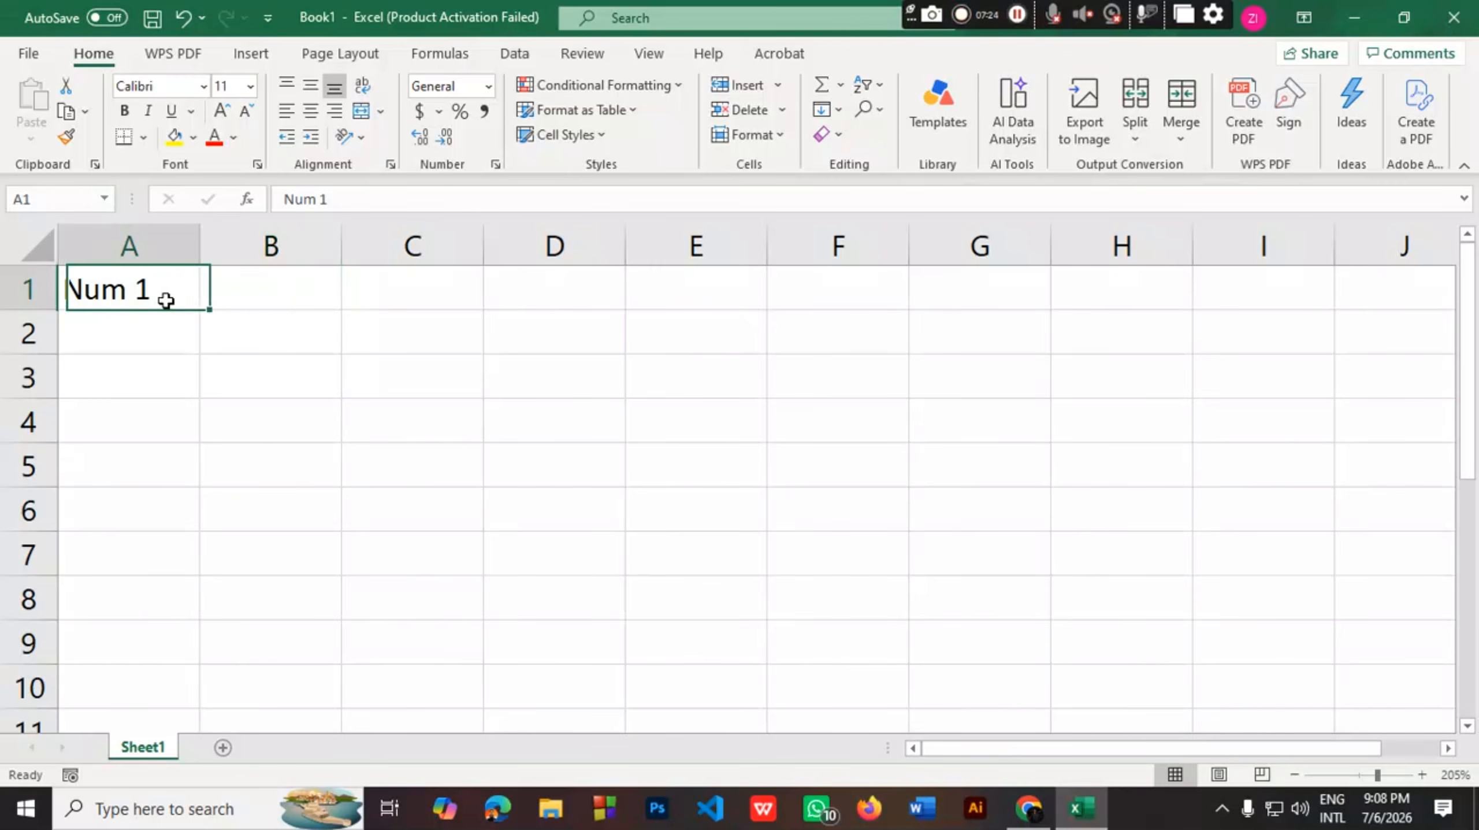
{"action": "left_click", "coordinate": [278, 285]}
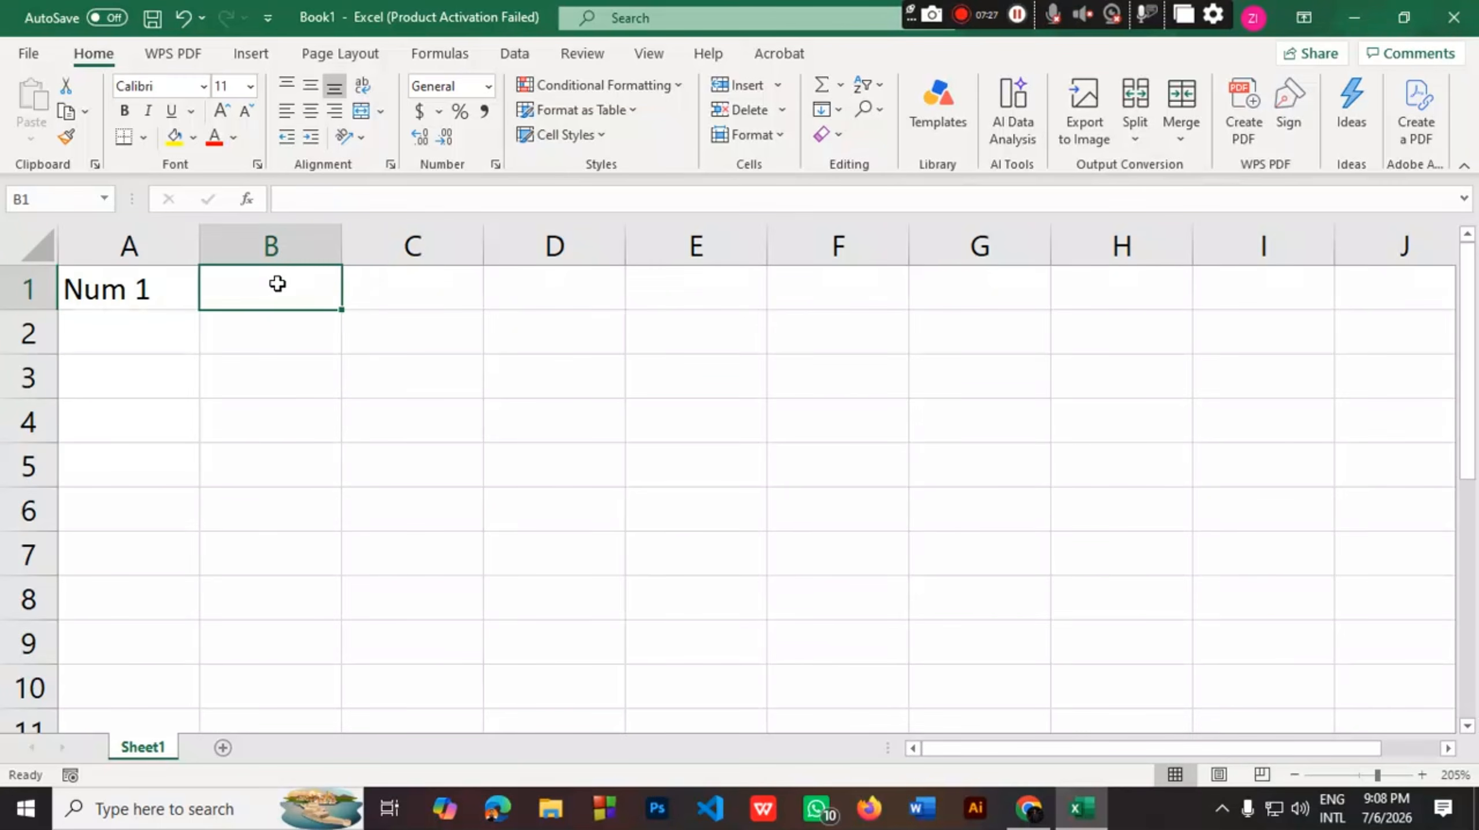
{"action": "double_click", "coordinate": [278, 285]}
{"action": "type", "text": "Num 2"}
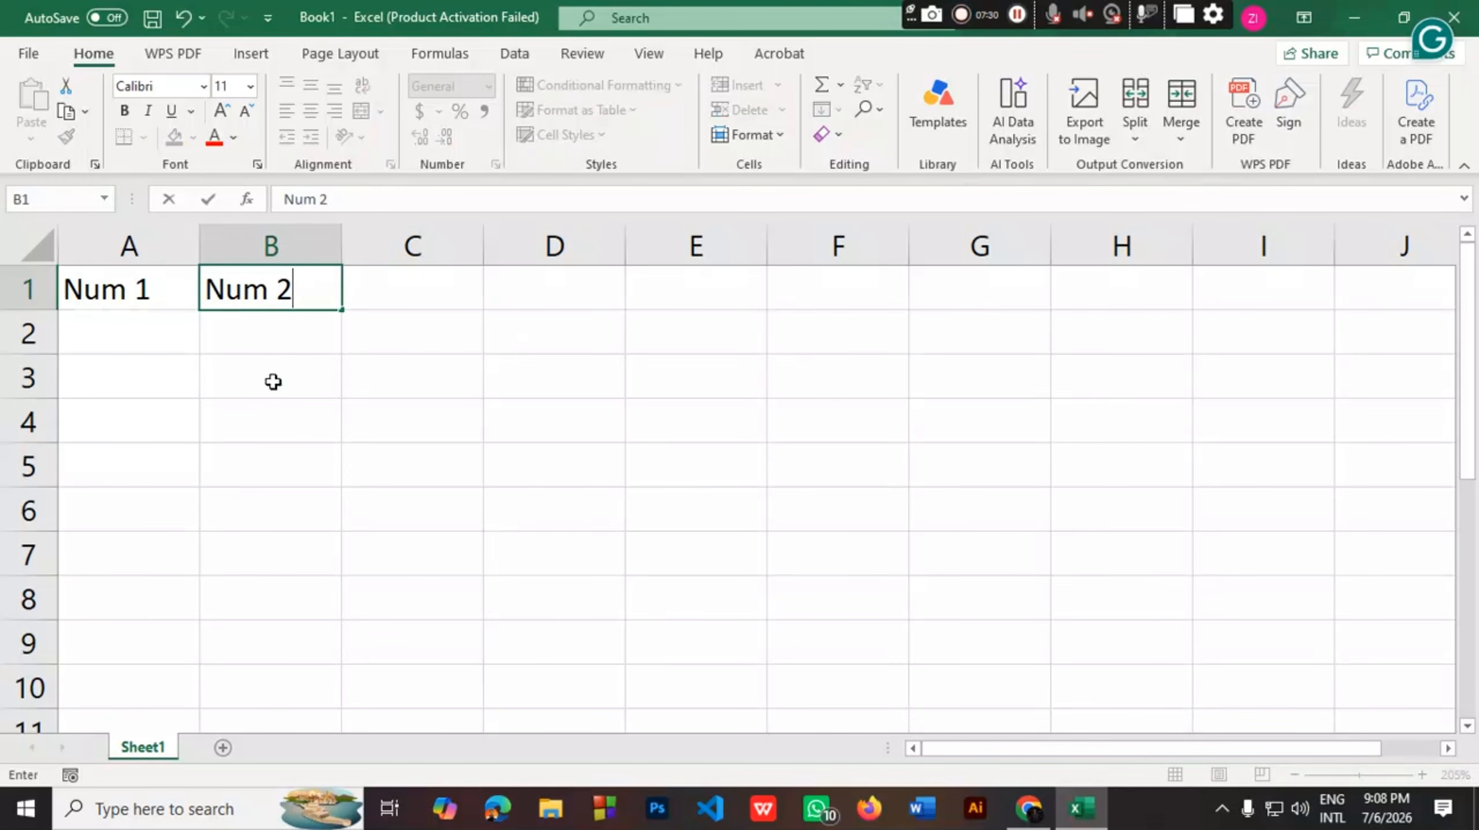
Enter the heading "Num 3" in cell C1, with a space before the number like the other headings
{"action": "left_click", "coordinate": [441, 294]}
{"action": "double_click", "coordinate": [431, 295]}
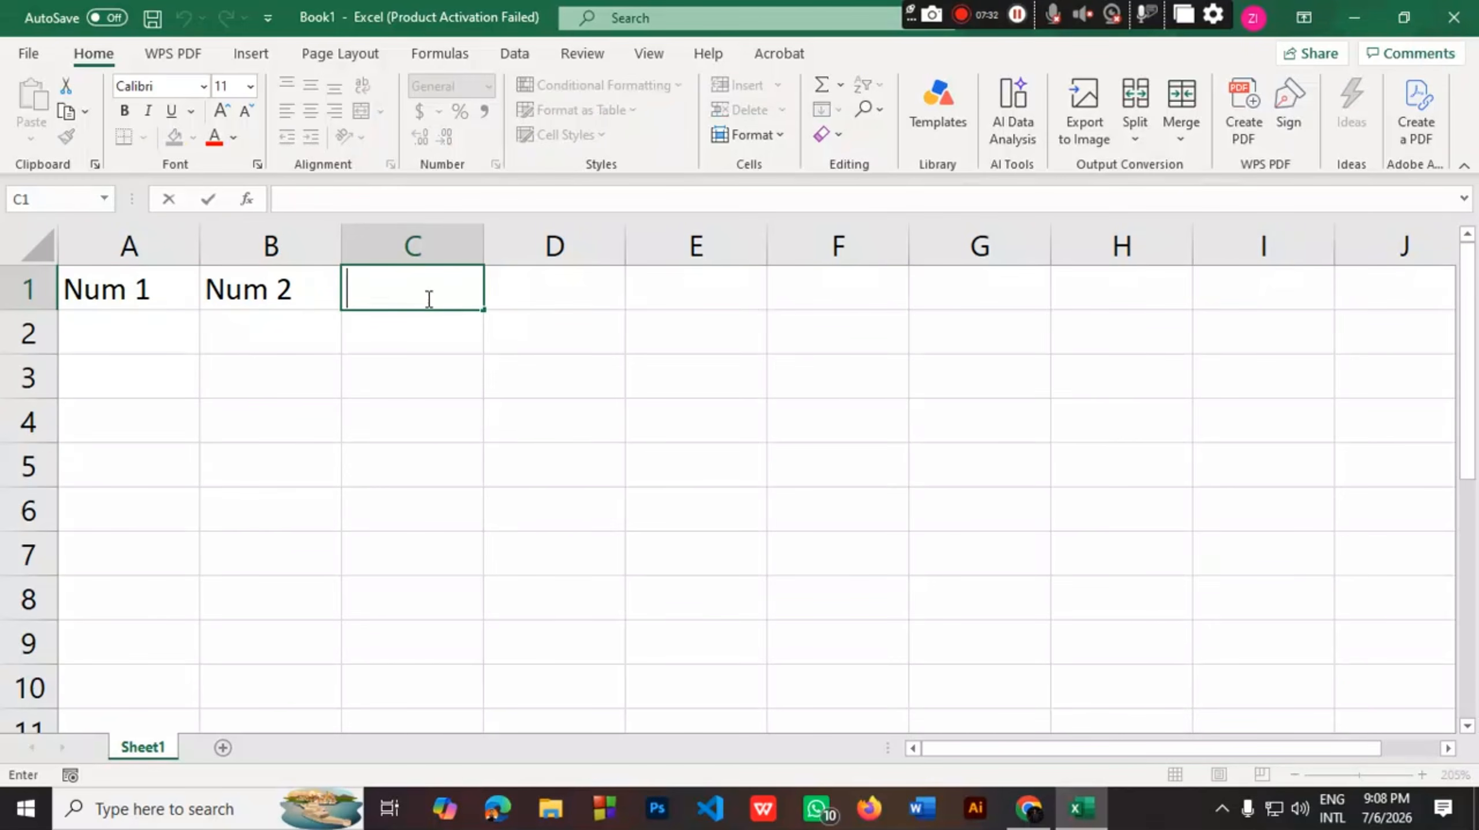
{"action": "type", "text": "Num3"}
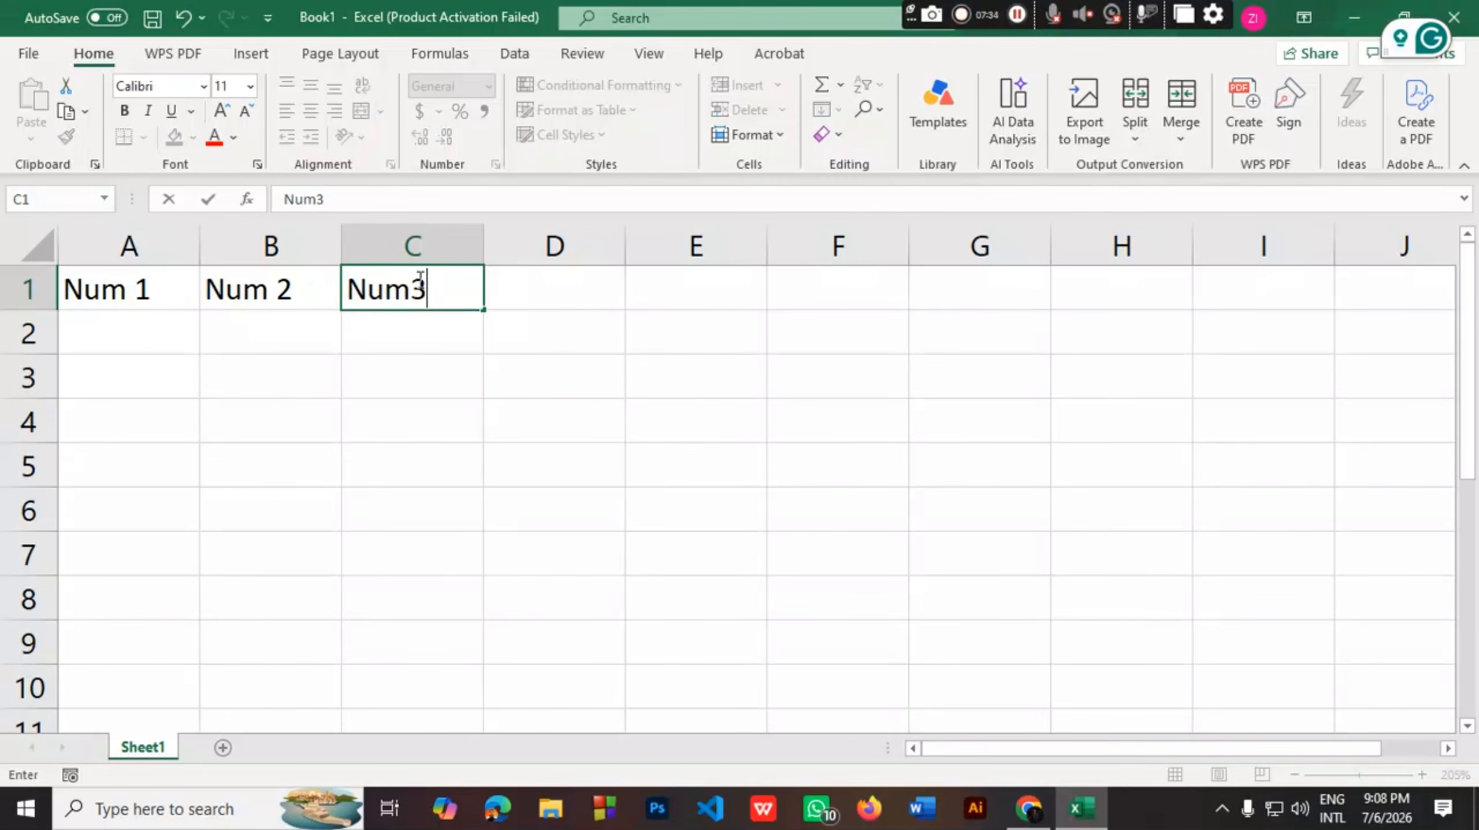
{"action": "left_click", "coordinate": [411, 289]}
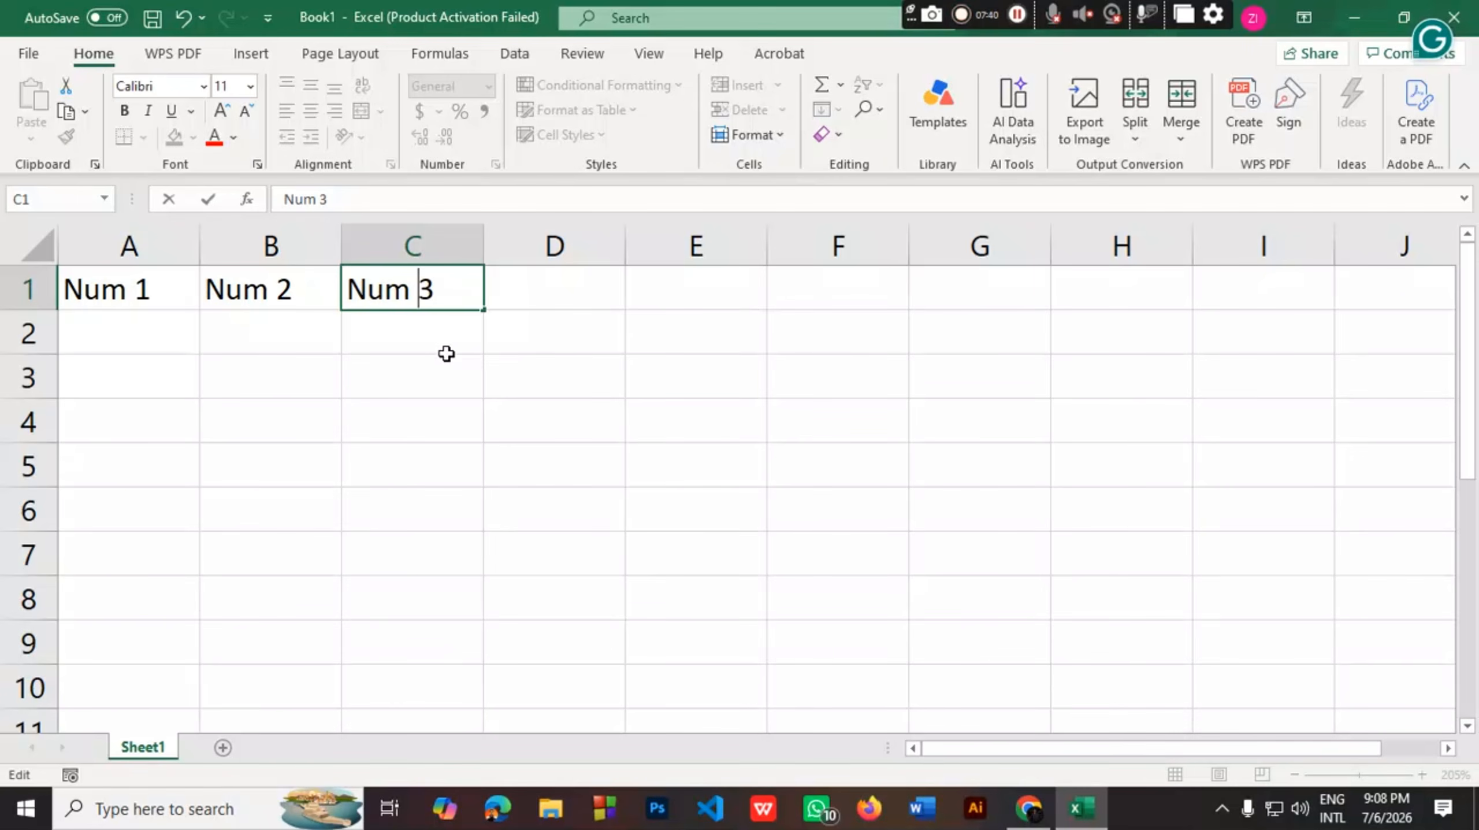
Enter 100 in cell A2 as the first value under Num 1
{"action": "left_click", "coordinate": [107, 328]}
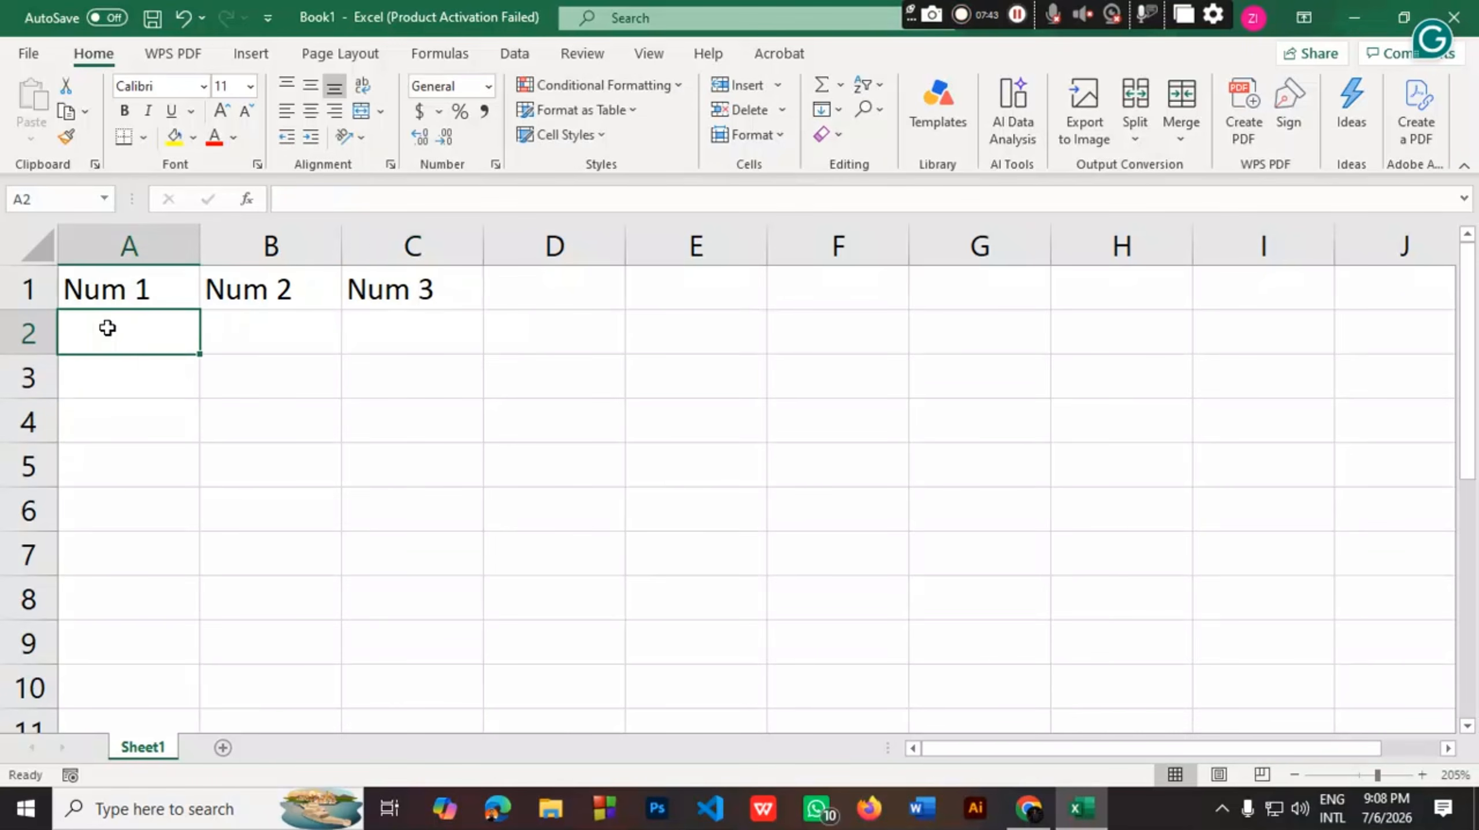
{"action": "left_click", "coordinate": [129, 406]}
{"action": "left_click", "coordinate": [119, 341]}
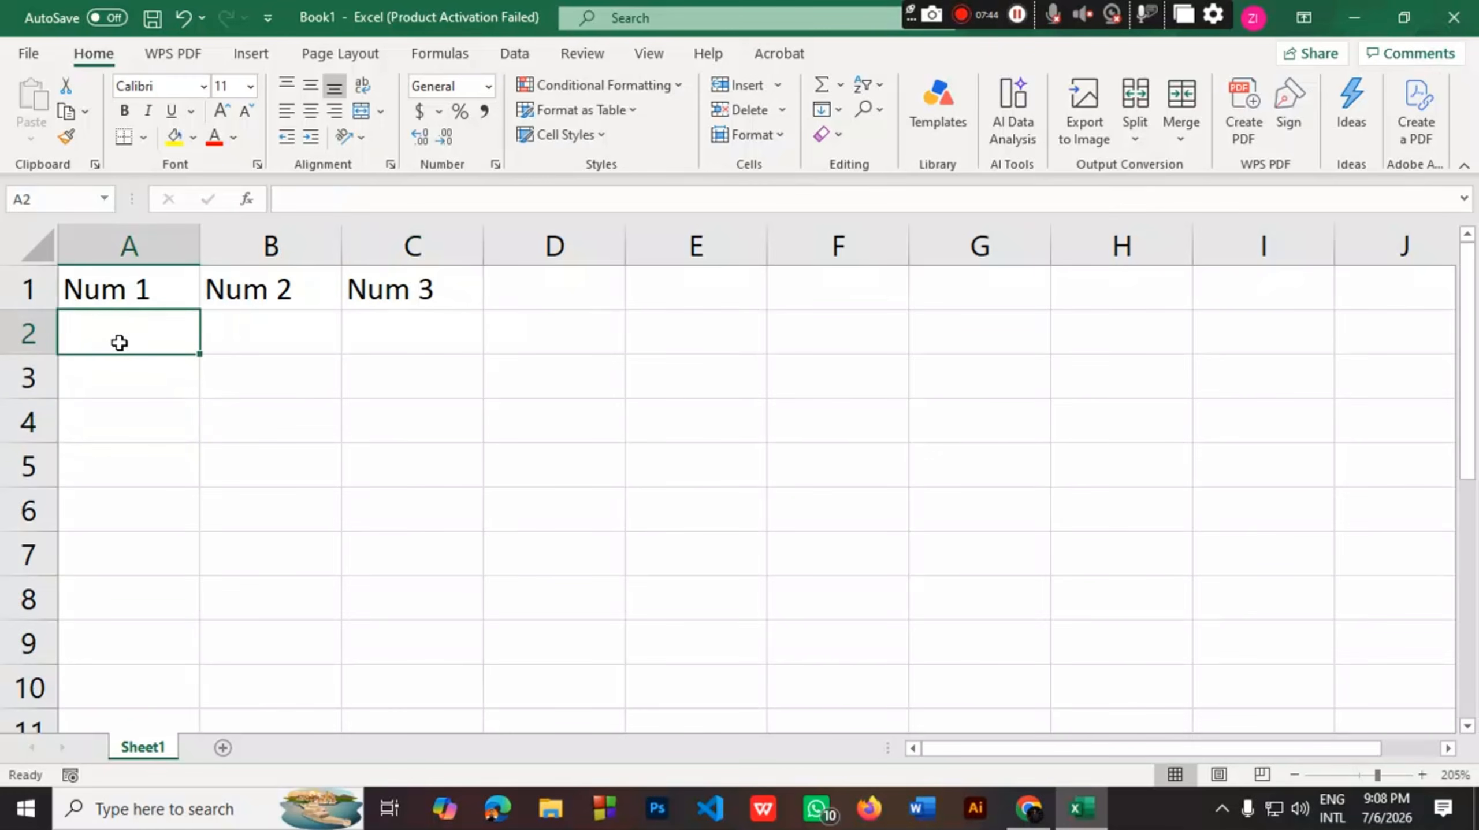
{"action": "double_click", "coordinate": [120, 343]}
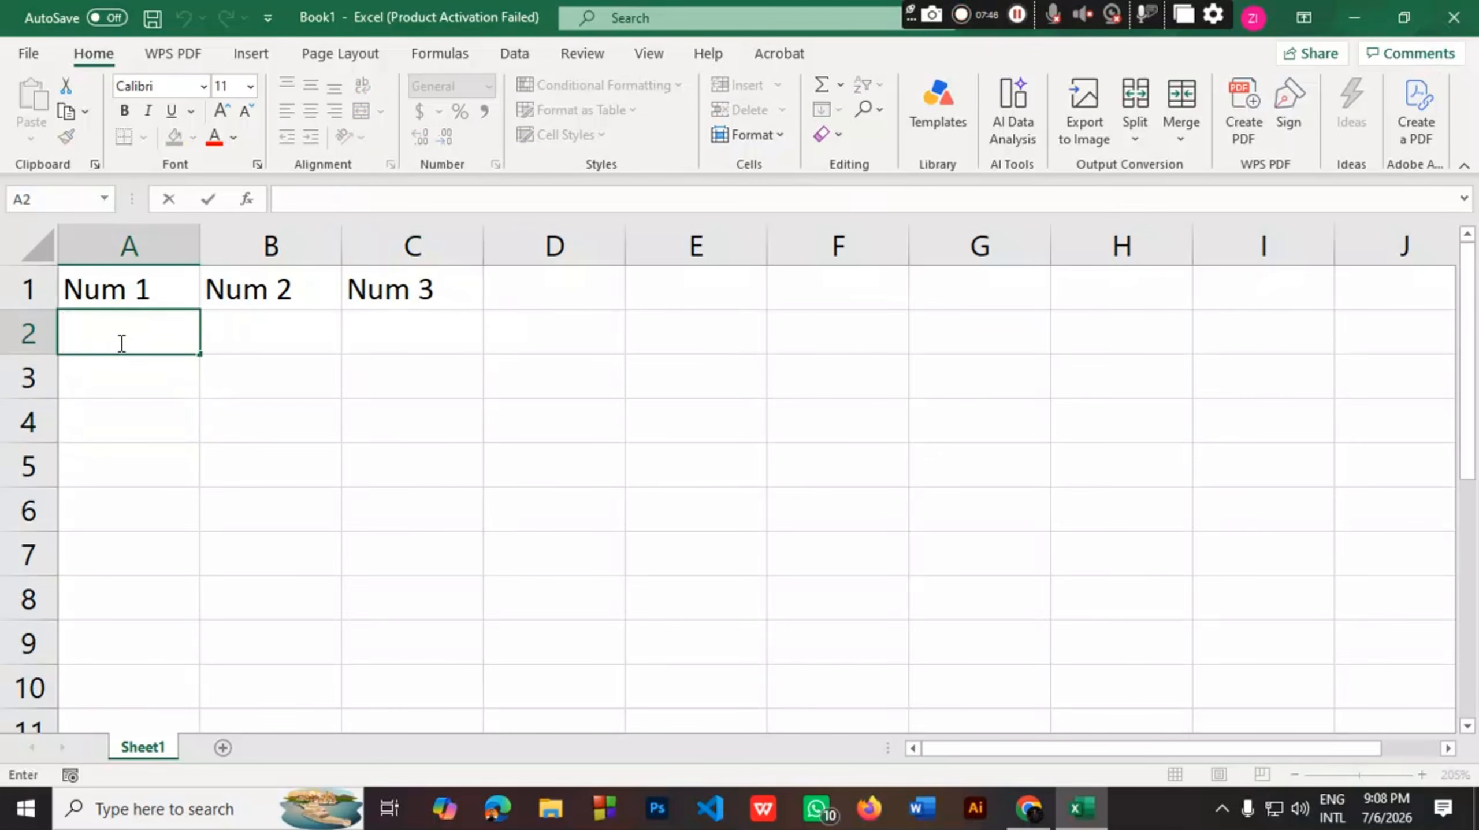
{"action": "type", "text": "1000"}
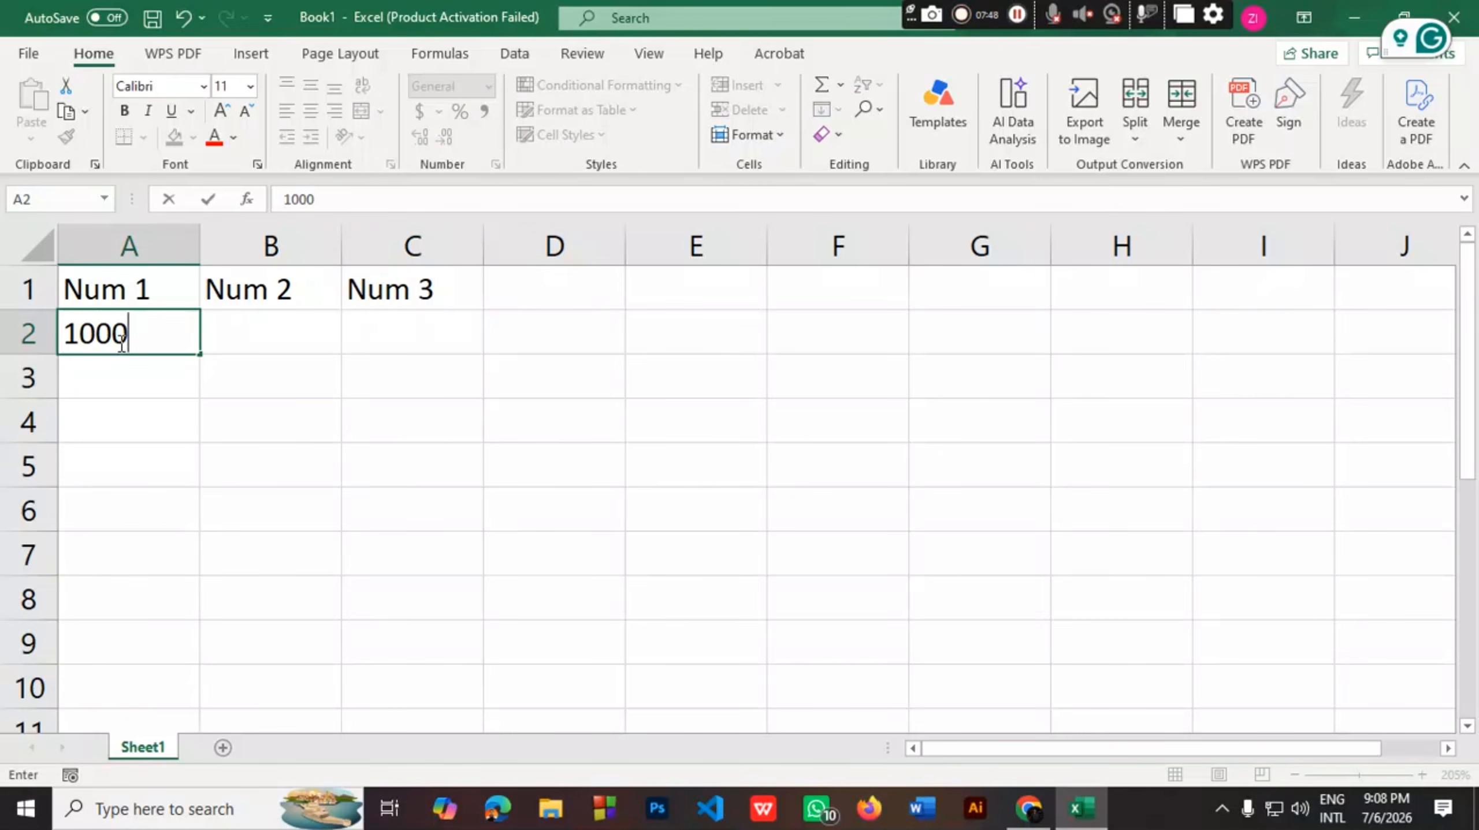
{"action": "key", "text": "BackSpace"}
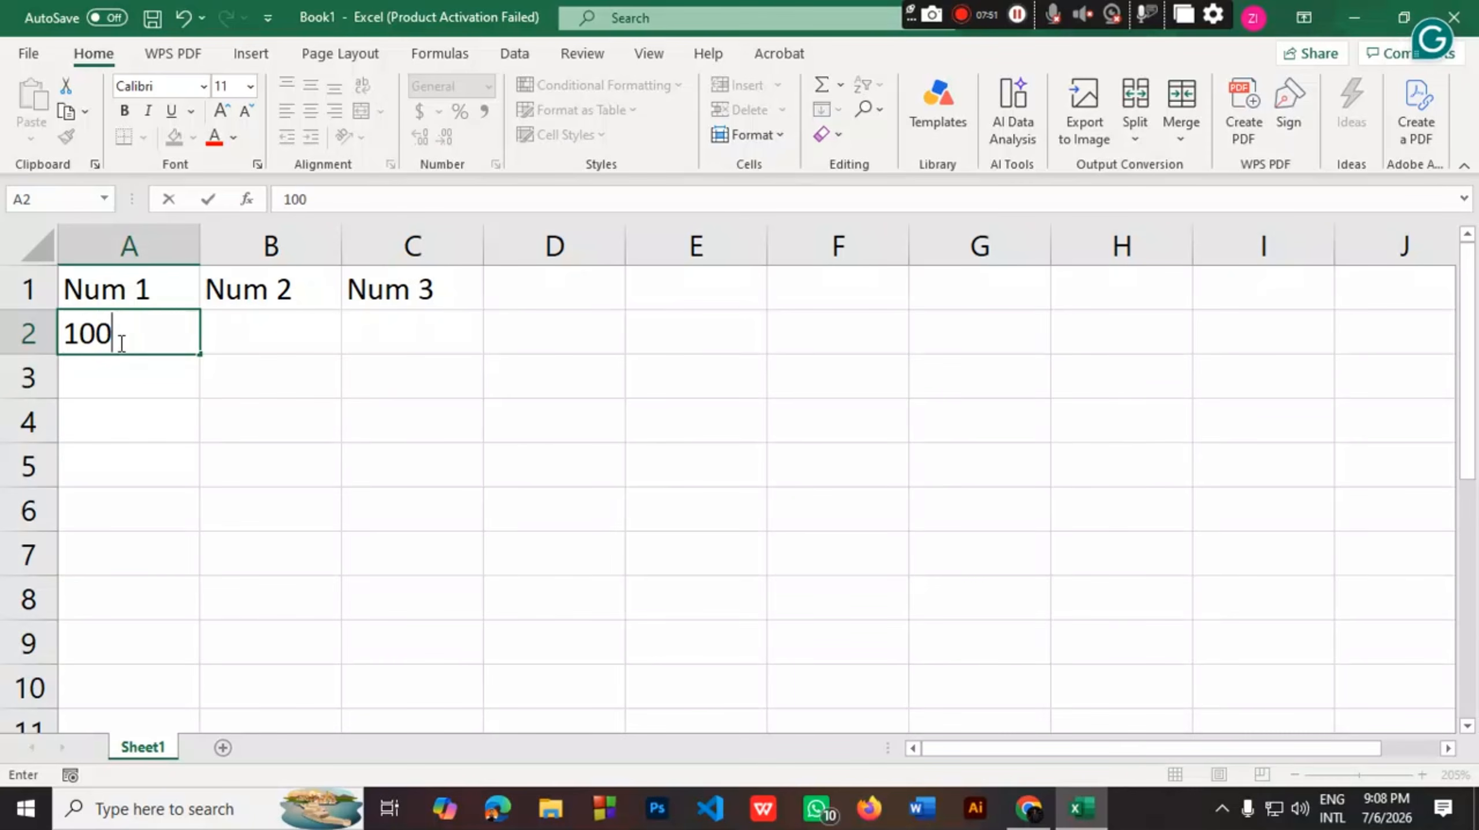
{"action": "key", "text": "Return"}
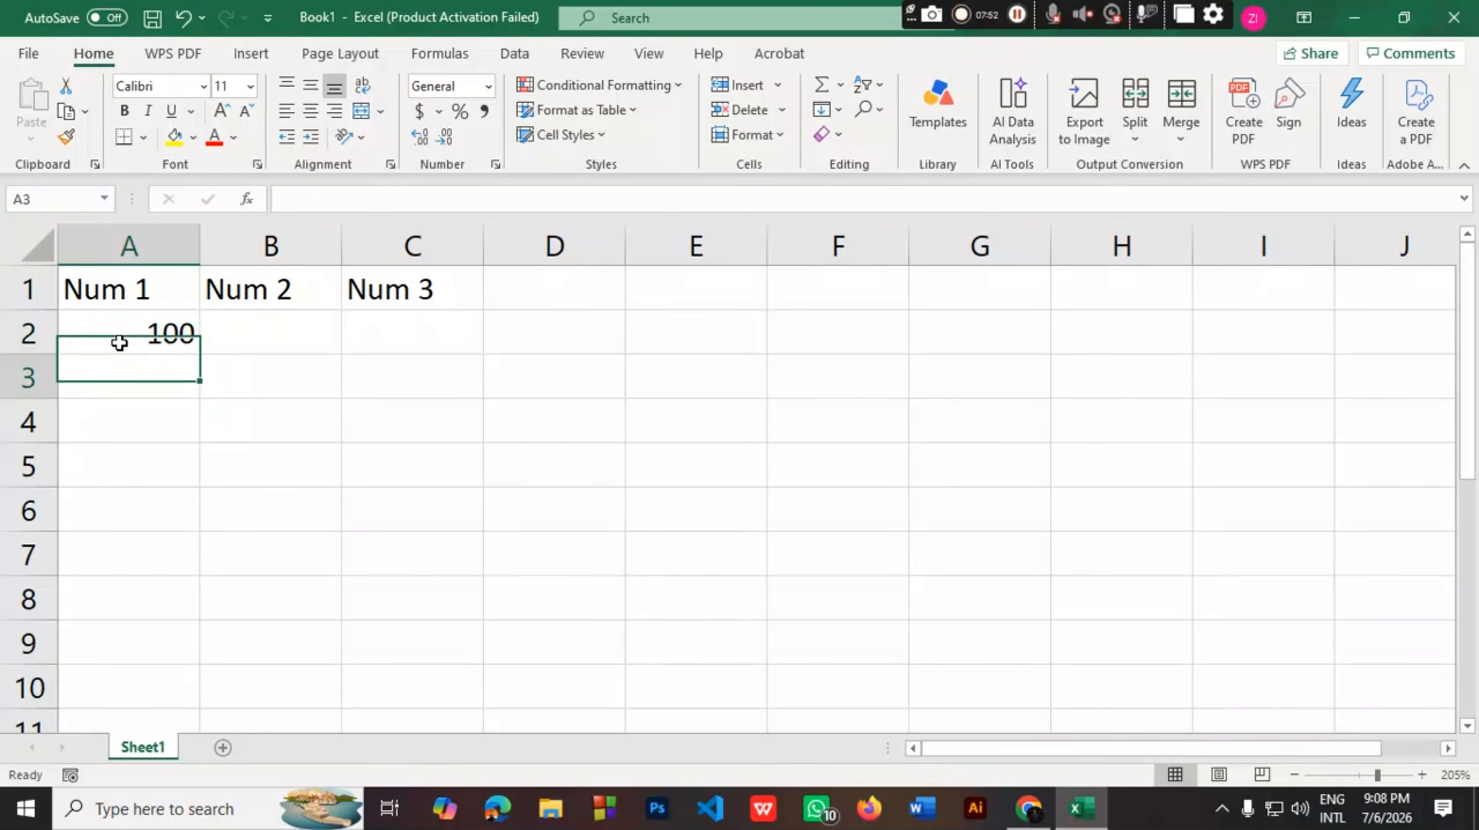
{"action": "key", "text": "Return"}
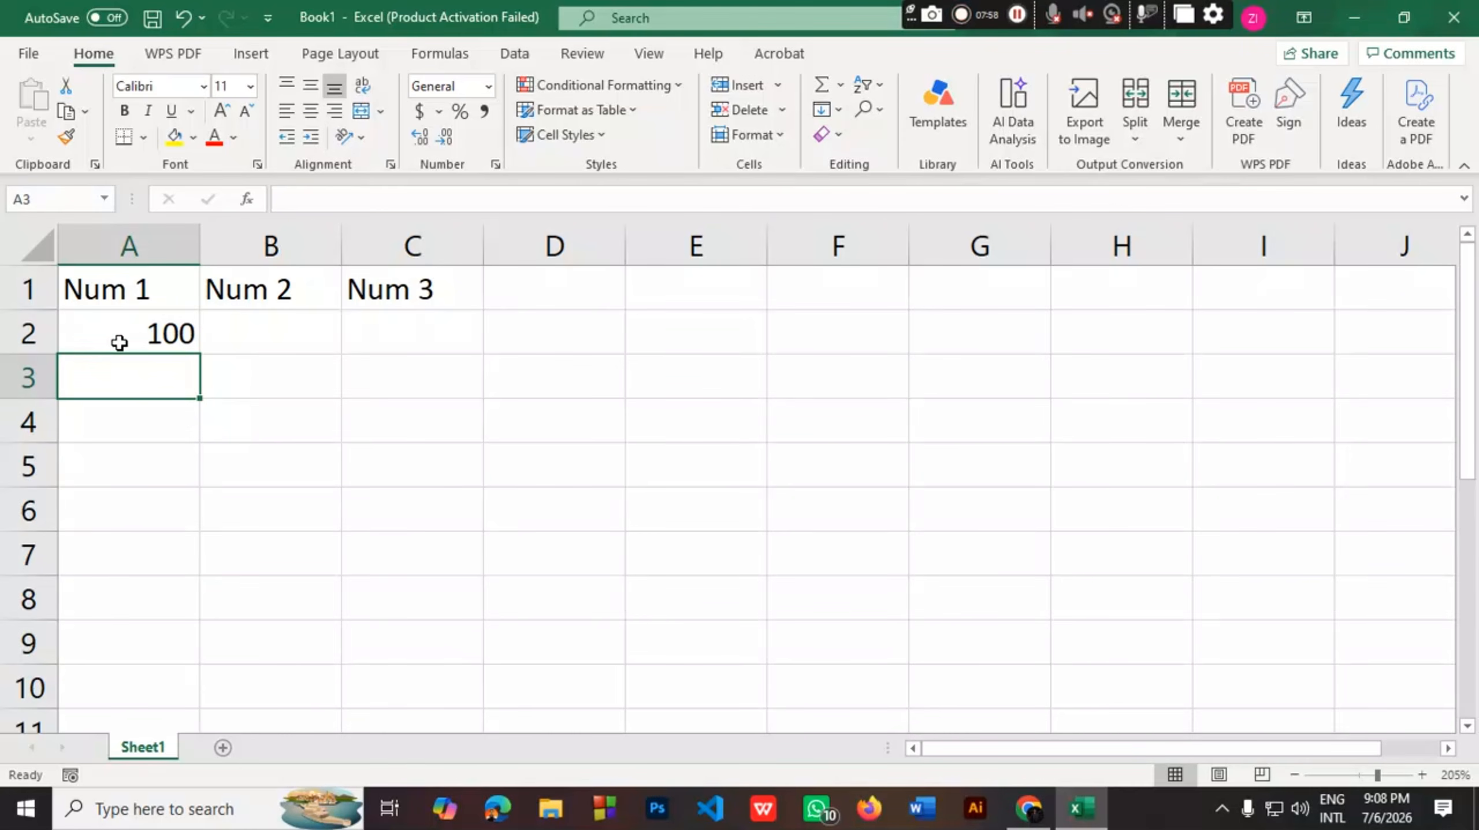
Move the active cell one cell at a time among A3, B3, A4 and B4, ending on A3
{"action": "key", "text": "Down"}
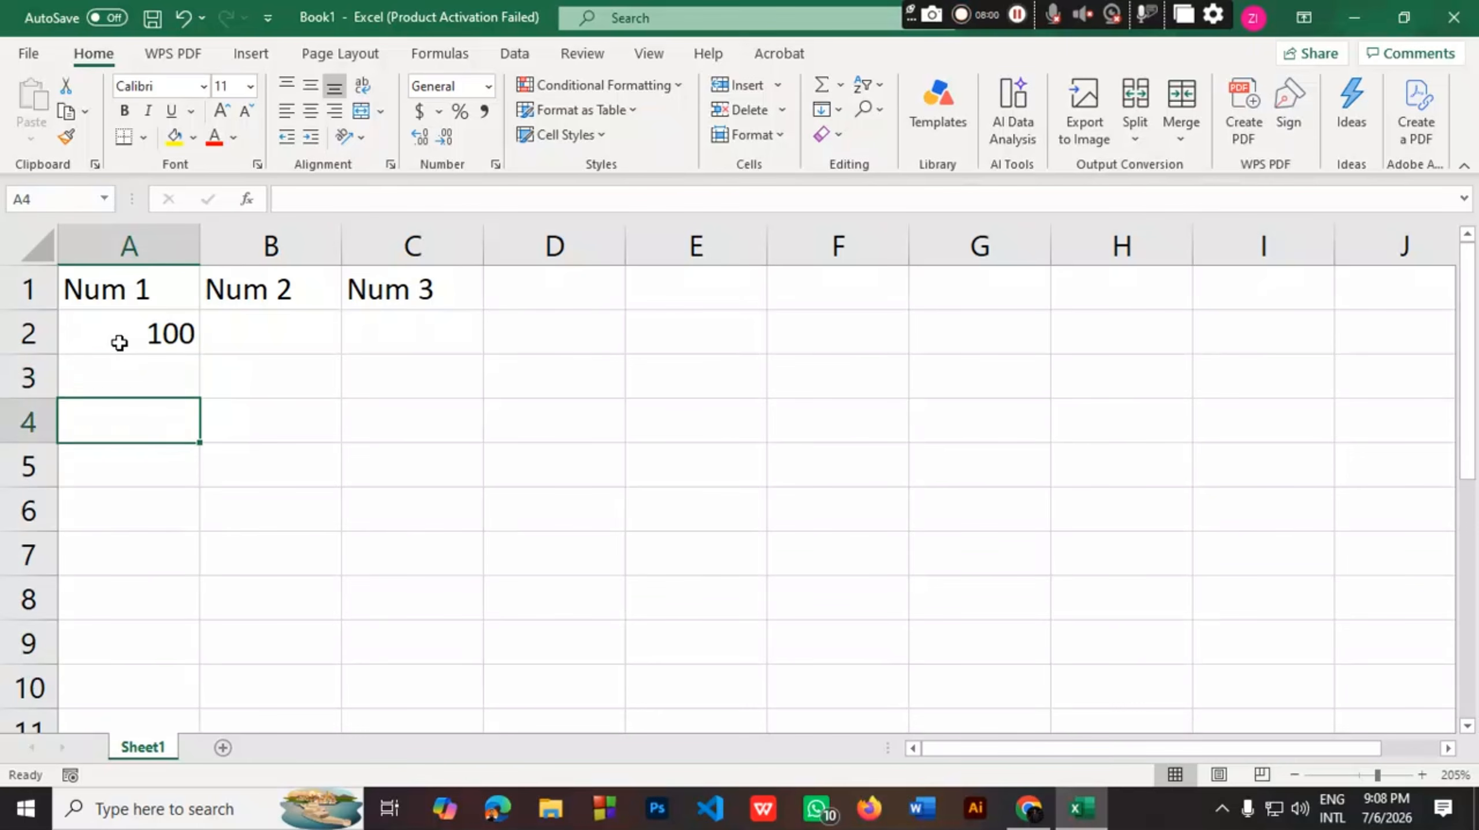
{"action": "key", "text": "Up"}
{"action": "key", "text": "Right"}
{"action": "key", "text": "Left"}
{"action": "key", "text": "Down"}
{"action": "key", "text": "Right"}
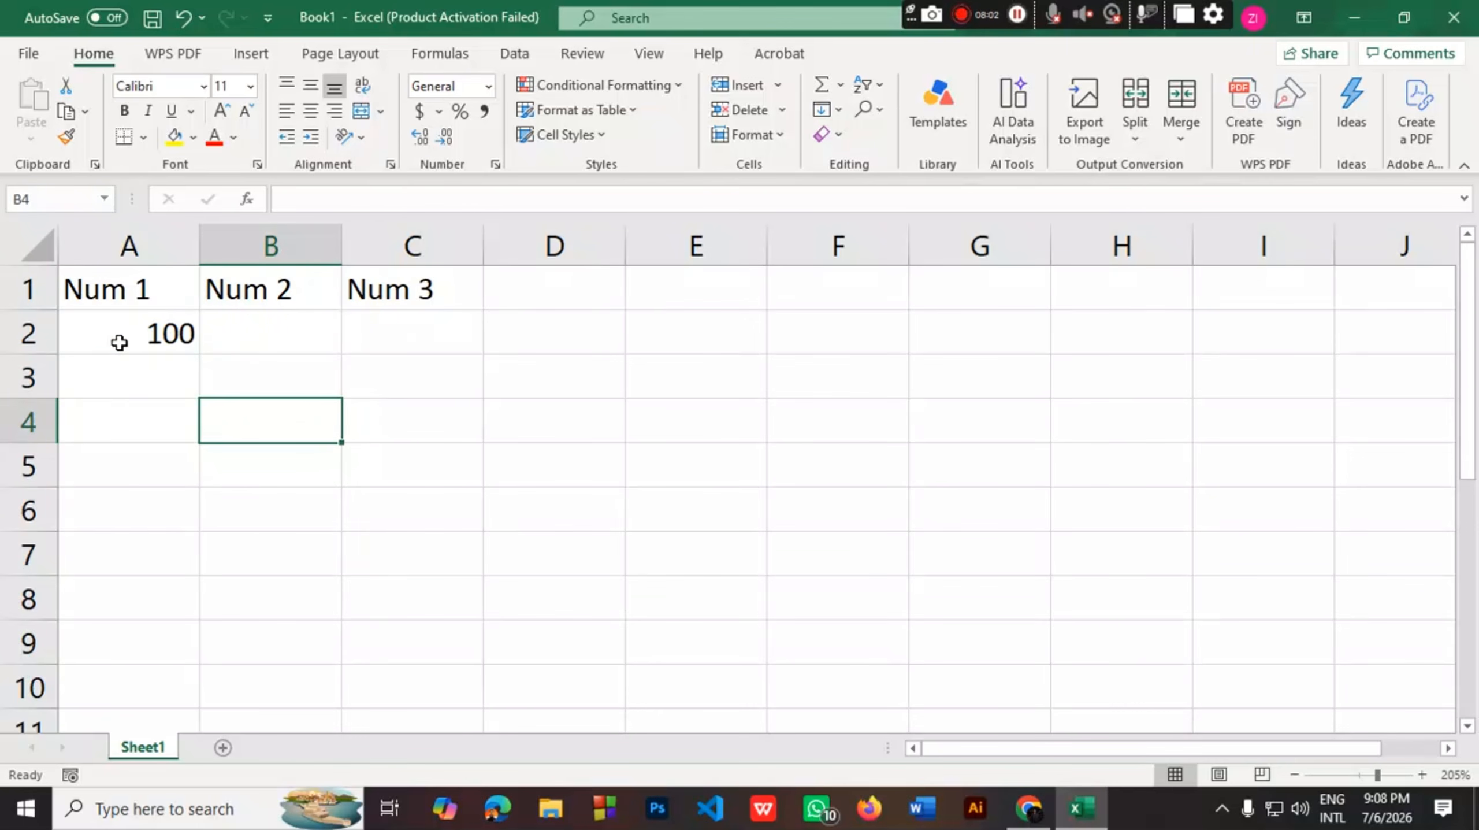
{"action": "key", "text": "Left"}
{"action": "key", "text": "Right"}
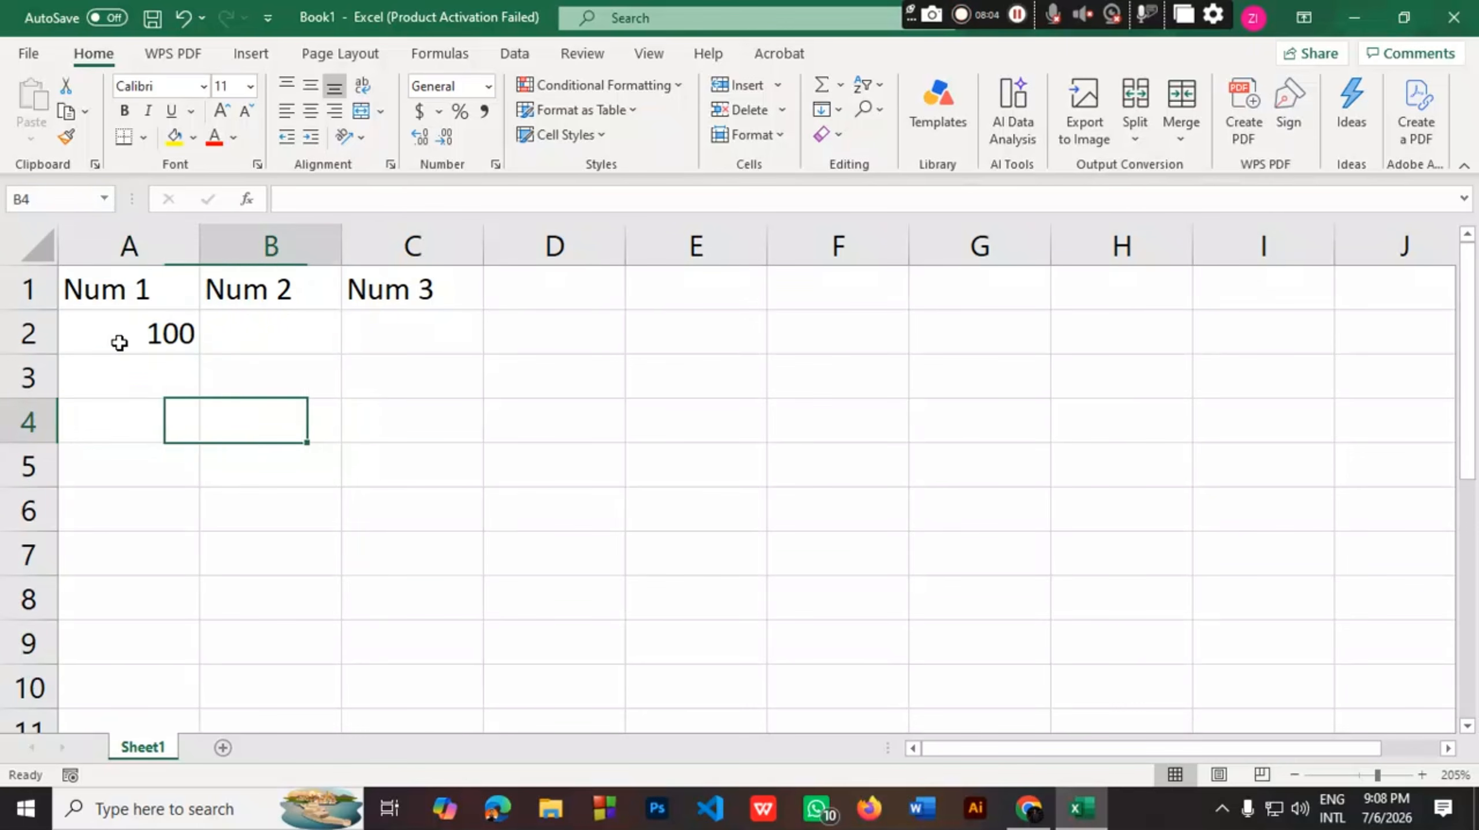
{"action": "key", "text": "Up"}
{"action": "key", "text": "Down"}
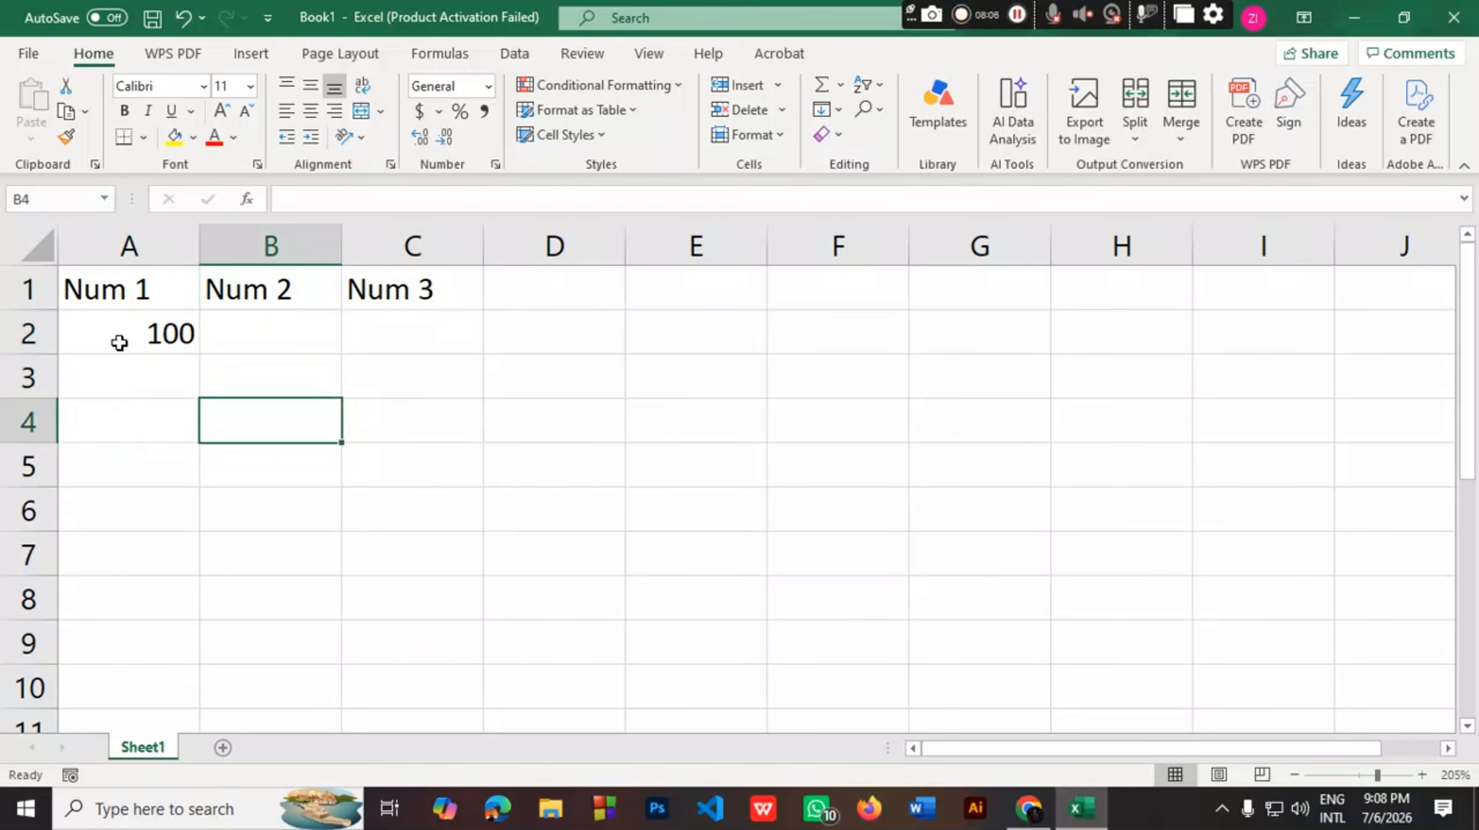
{"action": "key", "text": "Left"}
{"action": "key", "text": "Up"}
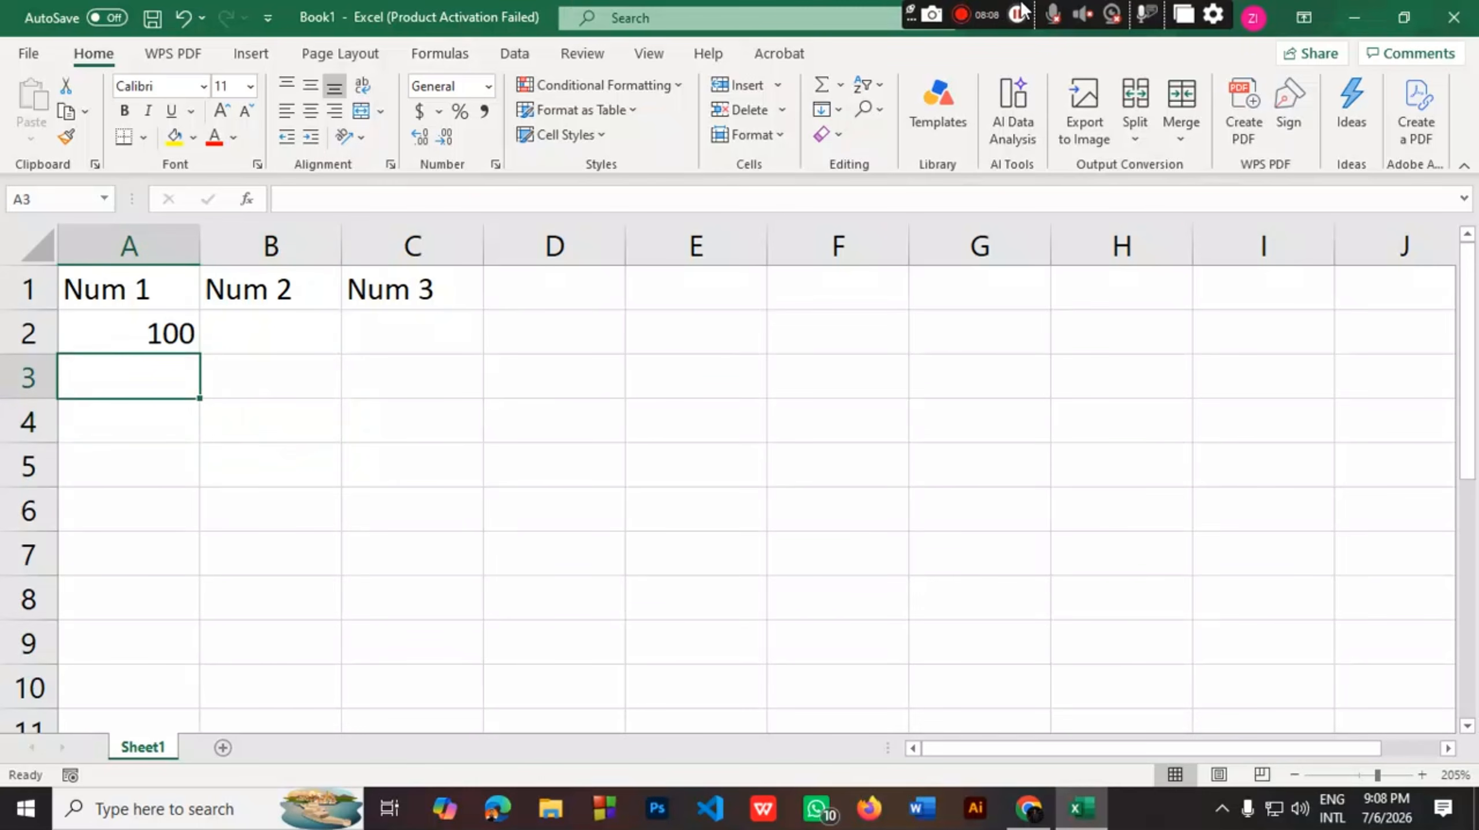
Fill cells A3 to A6 under Num 1 with 60, 50, 40 and 20
{"action": "type", "text": "60"}
{"action": "key", "text": "Return"}
{"action": "type", "text": "50"}
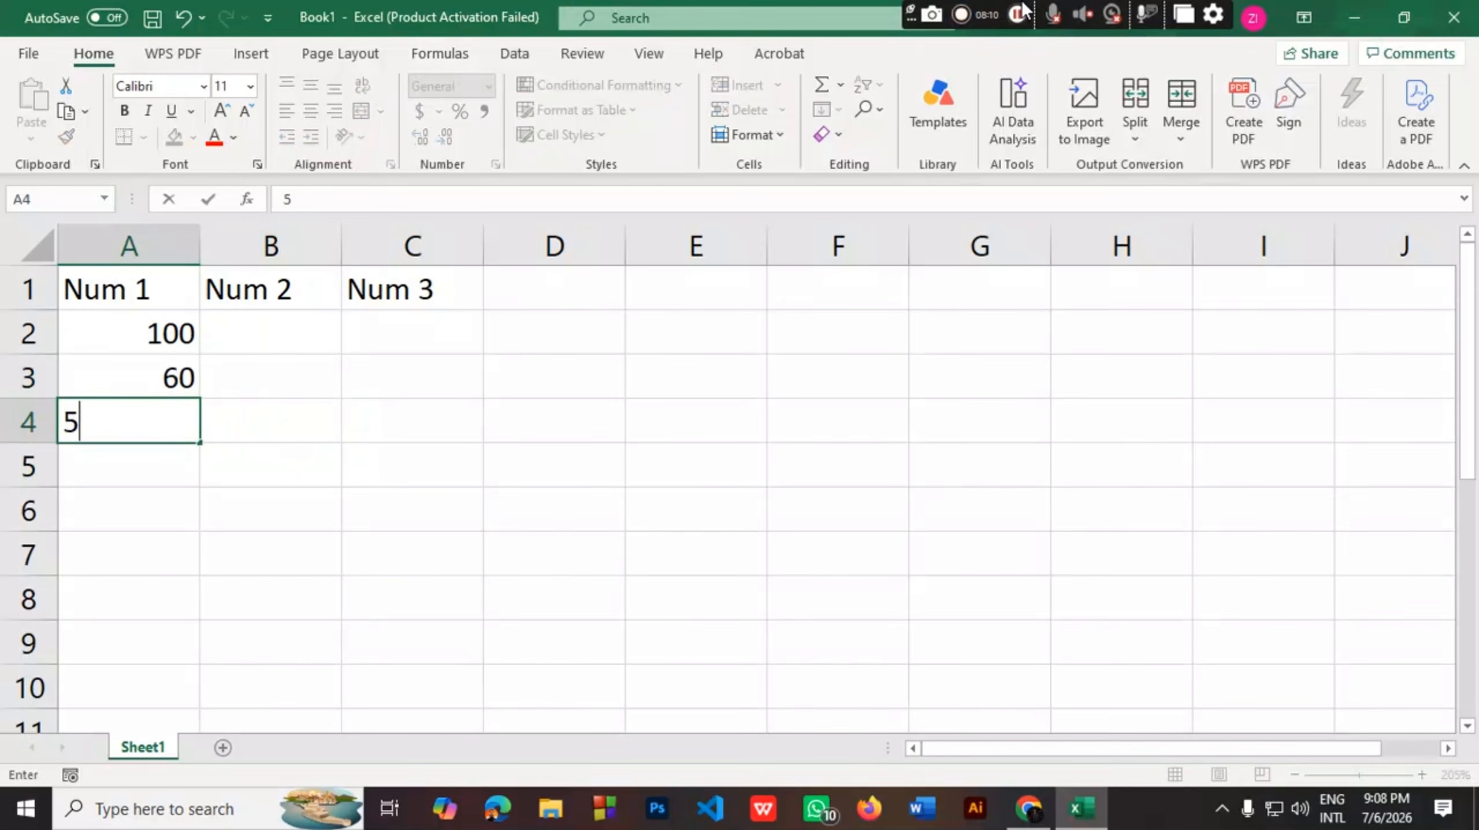
{"action": "key", "text": "Return"}
{"action": "type", "text": "40"}
{"action": "key", "text": "Return"}
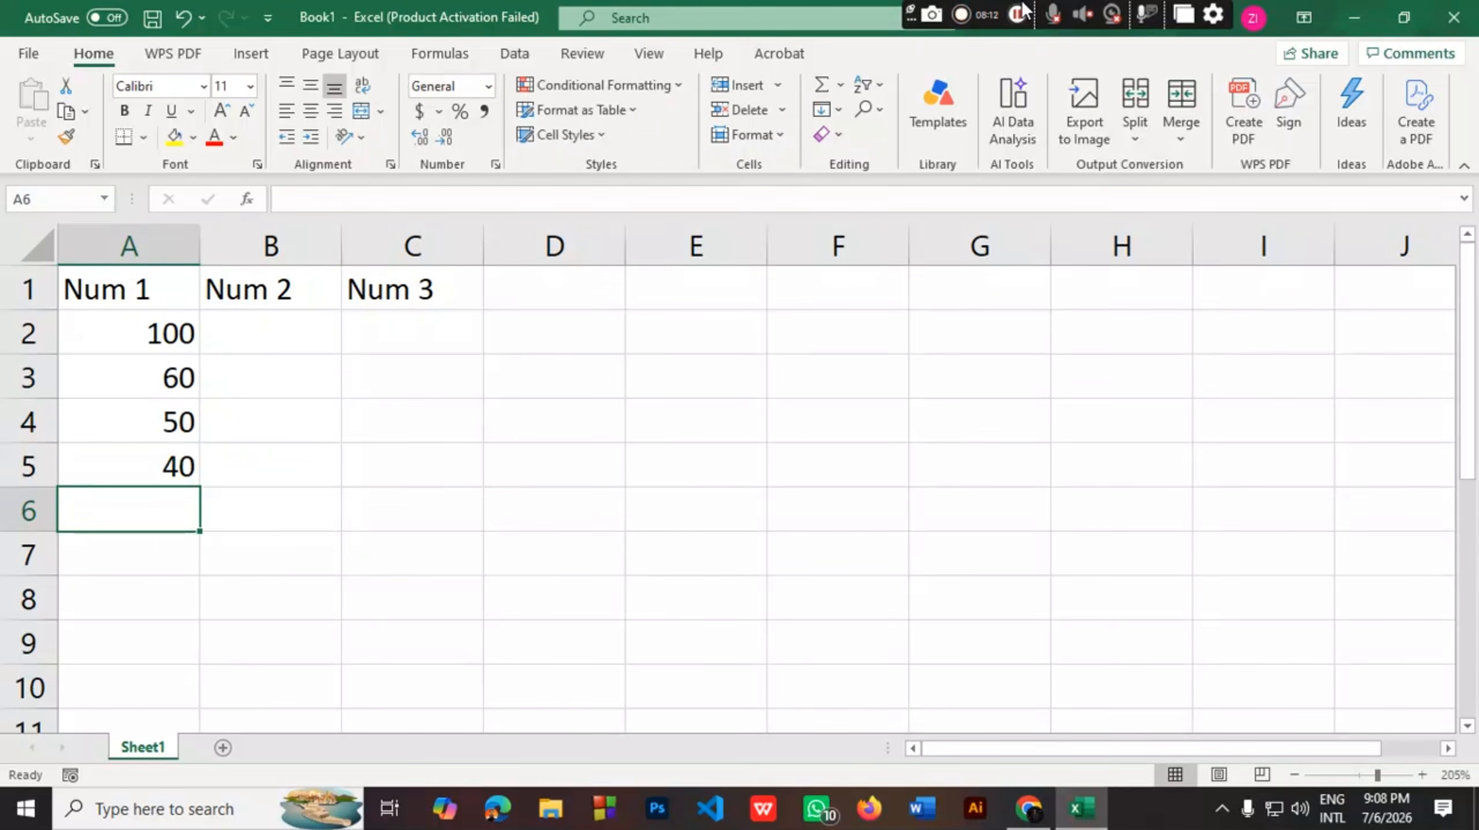
{"action": "type", "text": "20"}
{"action": "key", "text": "Right"}
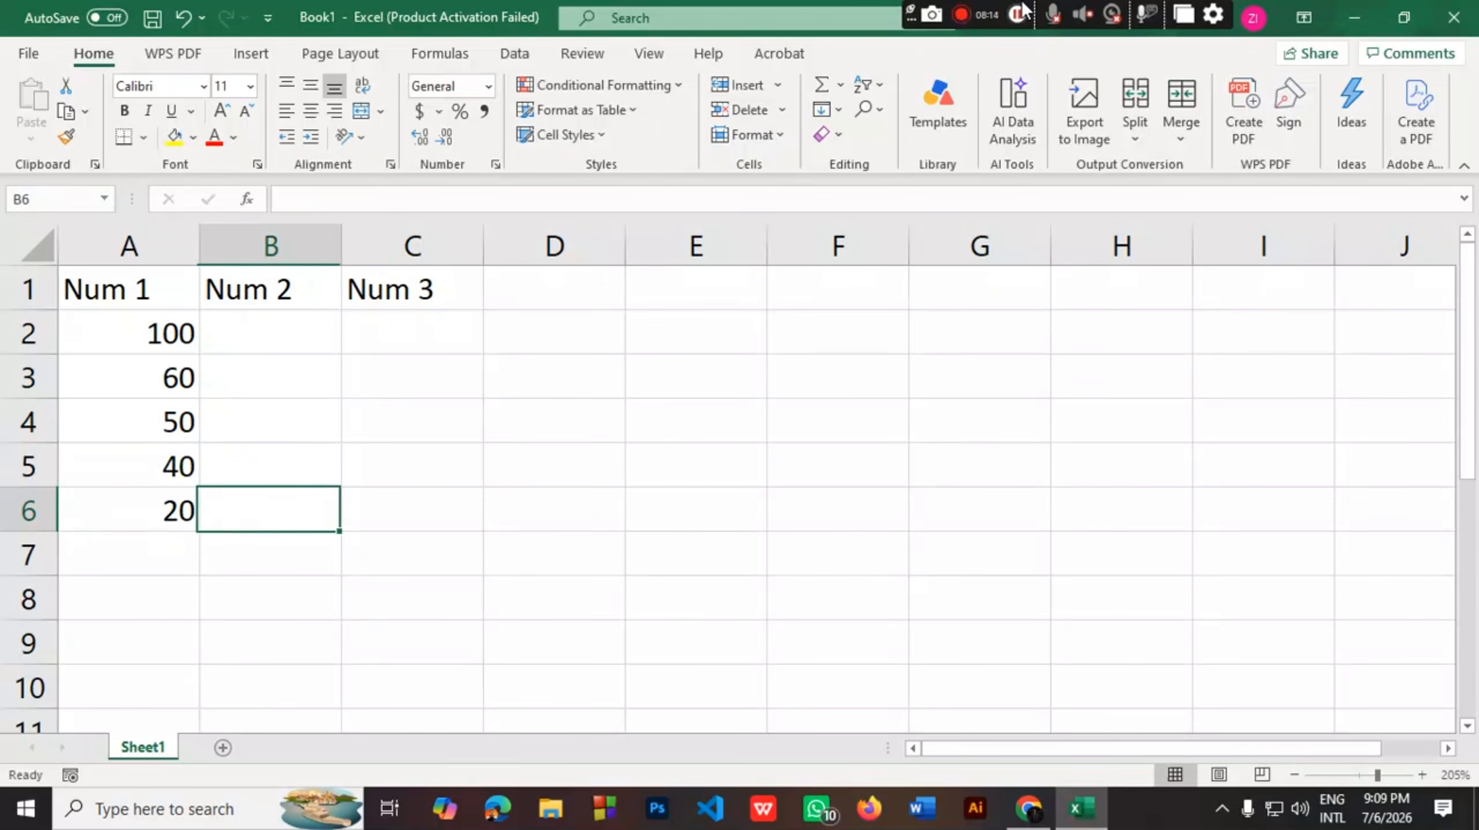
Fill cells B2 to B6 under Num 2 with 78, 56, 33, 23 and 99
{"action": "key", "text": "Up"}
{"action": "key", "text": "Up"}
{"action": "key", "text": "Up"}
{"action": "key", "text": "Up"}
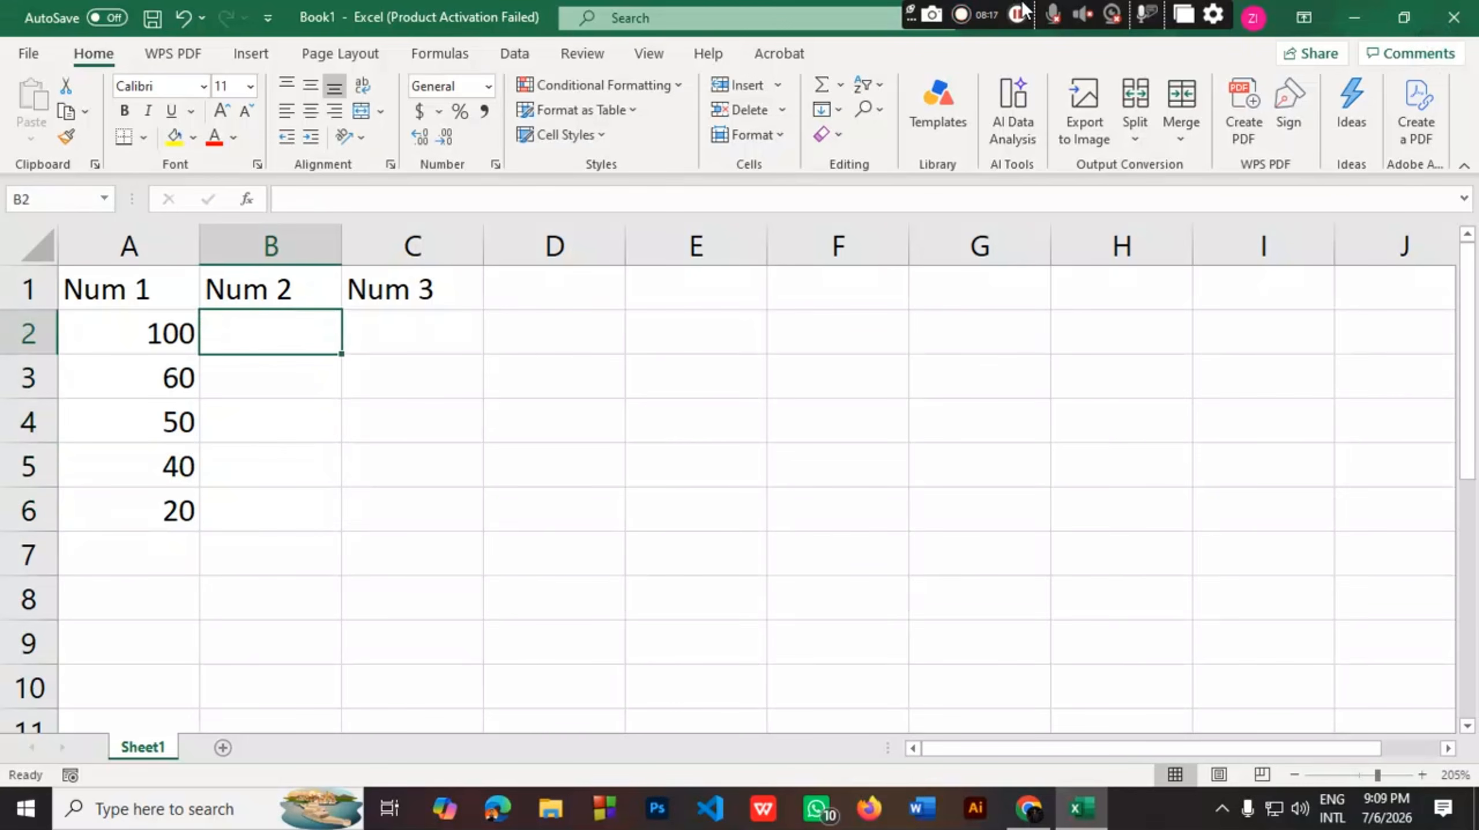
{"action": "type", "text": "78"}
{"action": "key", "text": "Return"}
{"action": "type", "text": "56"}
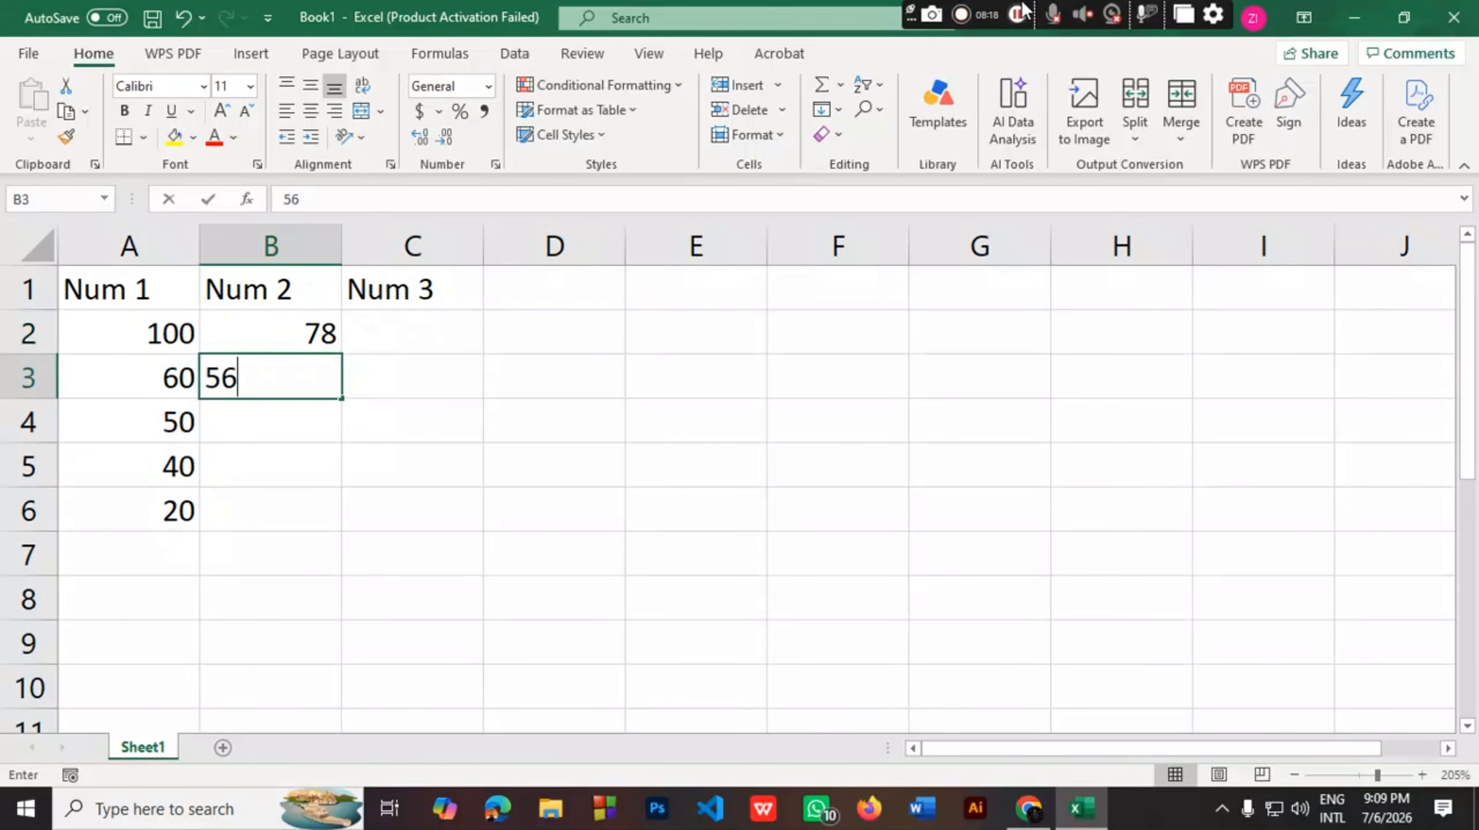
{"action": "key", "text": "Return"}
{"action": "type", "text": "33"}
{"action": "key", "text": "Return"}
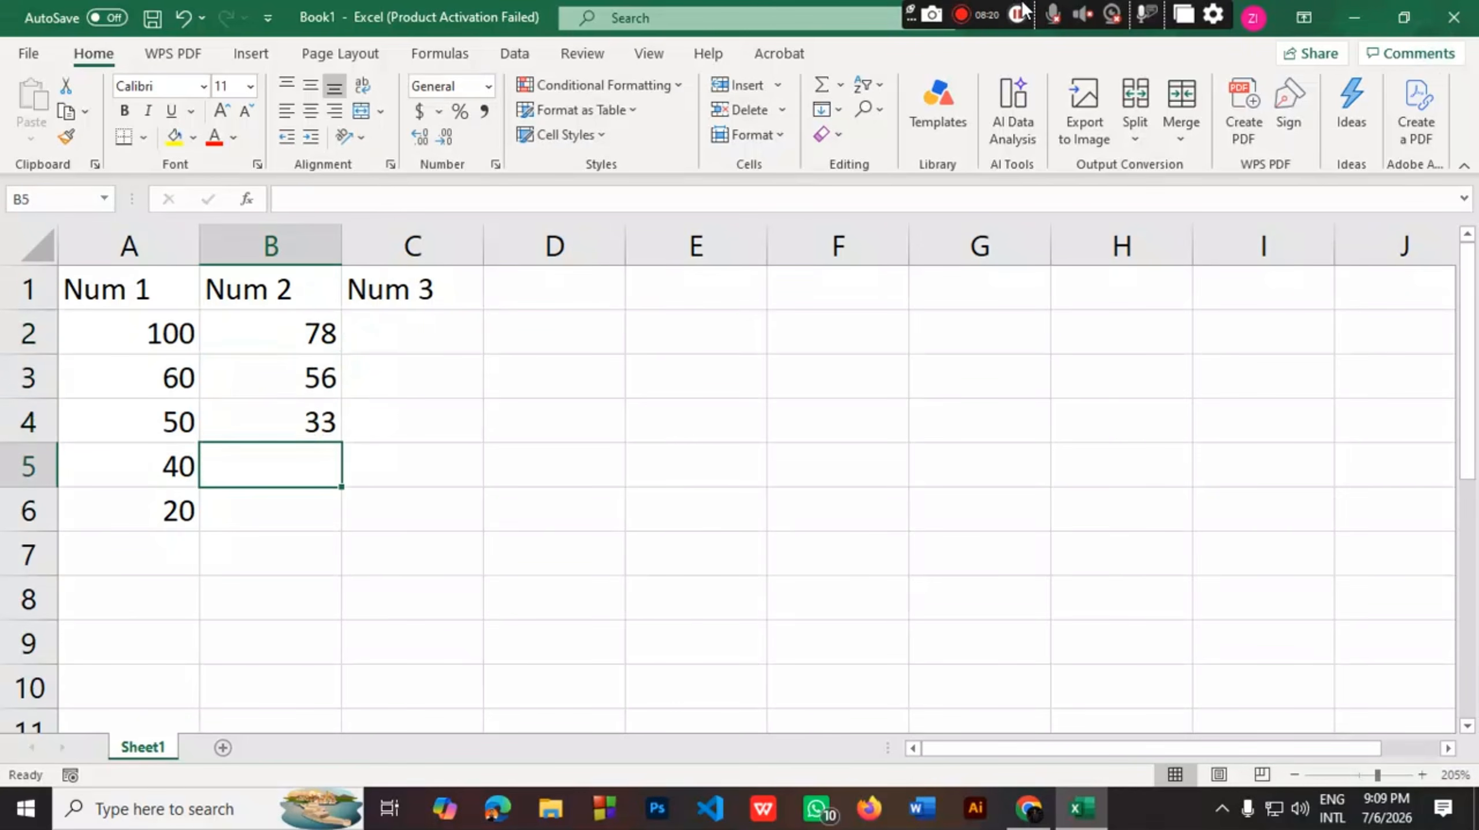
{"action": "type", "text": "23"}
{"action": "key", "text": "Return"}
{"action": "type", "text": "99"}
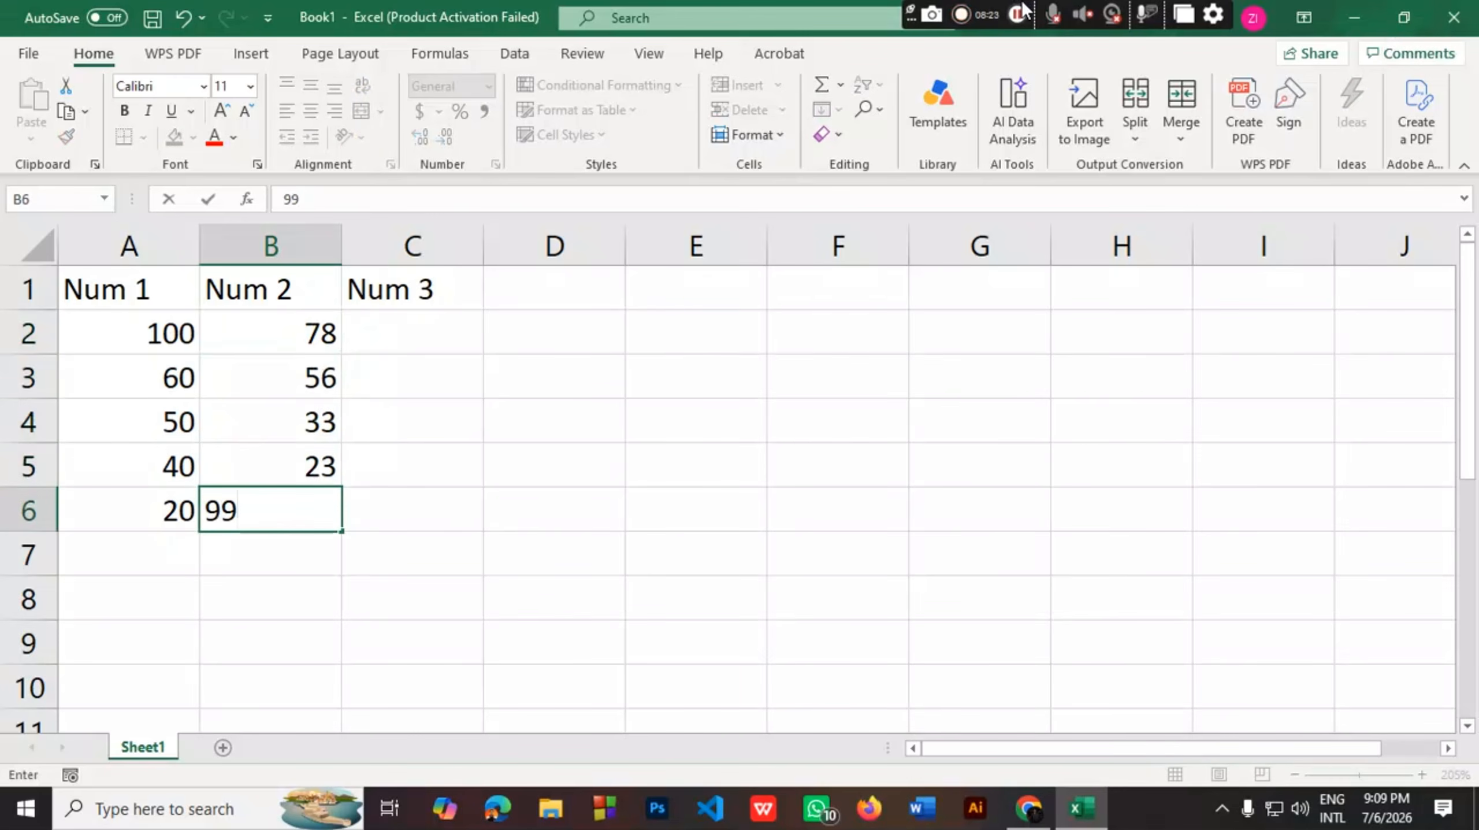
{"action": "key", "text": "Tab"}
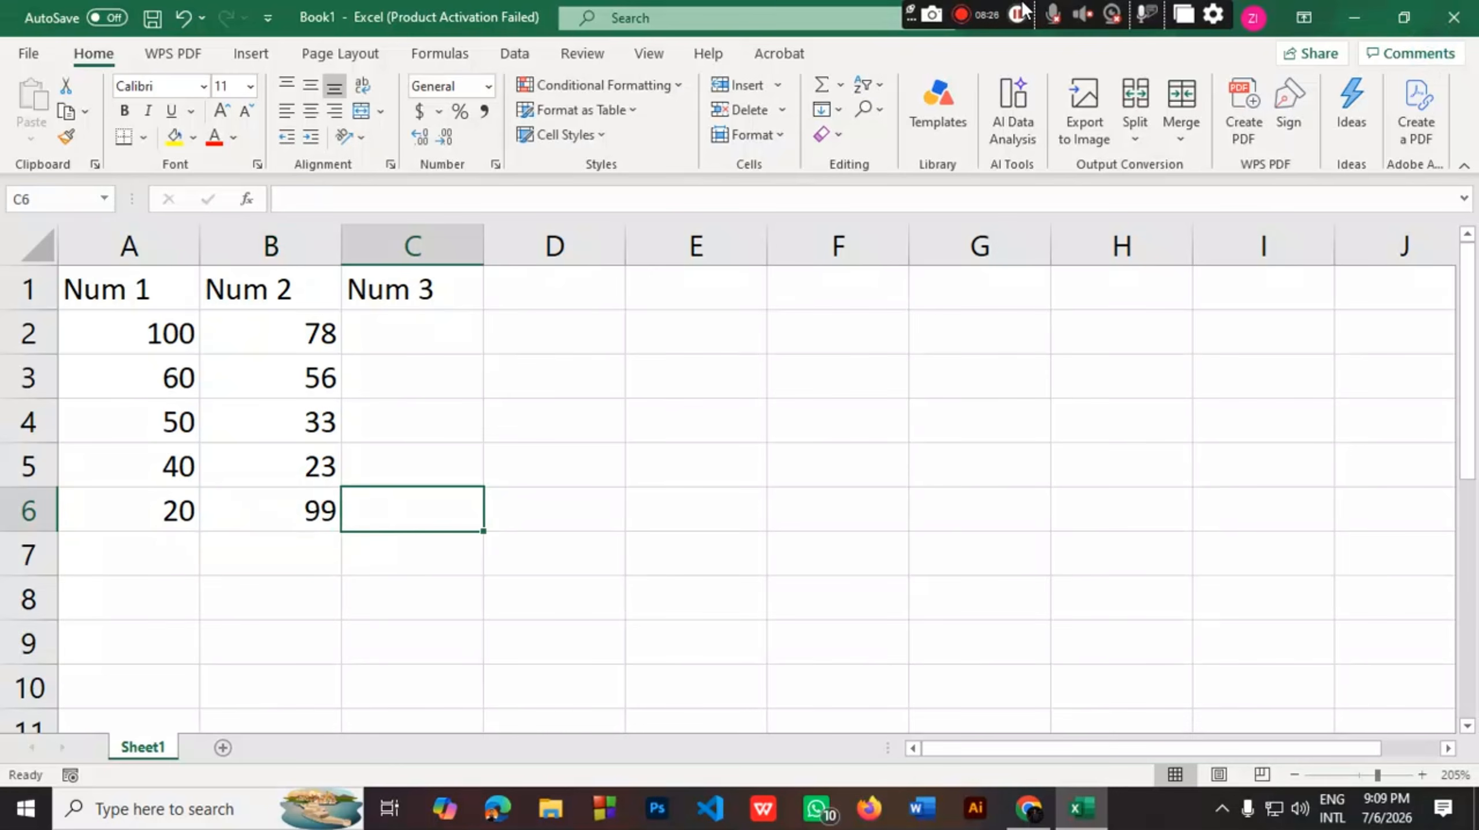
Replace the header in cell C1 with Sum
{"action": "left_click", "coordinate": [442, 293]}
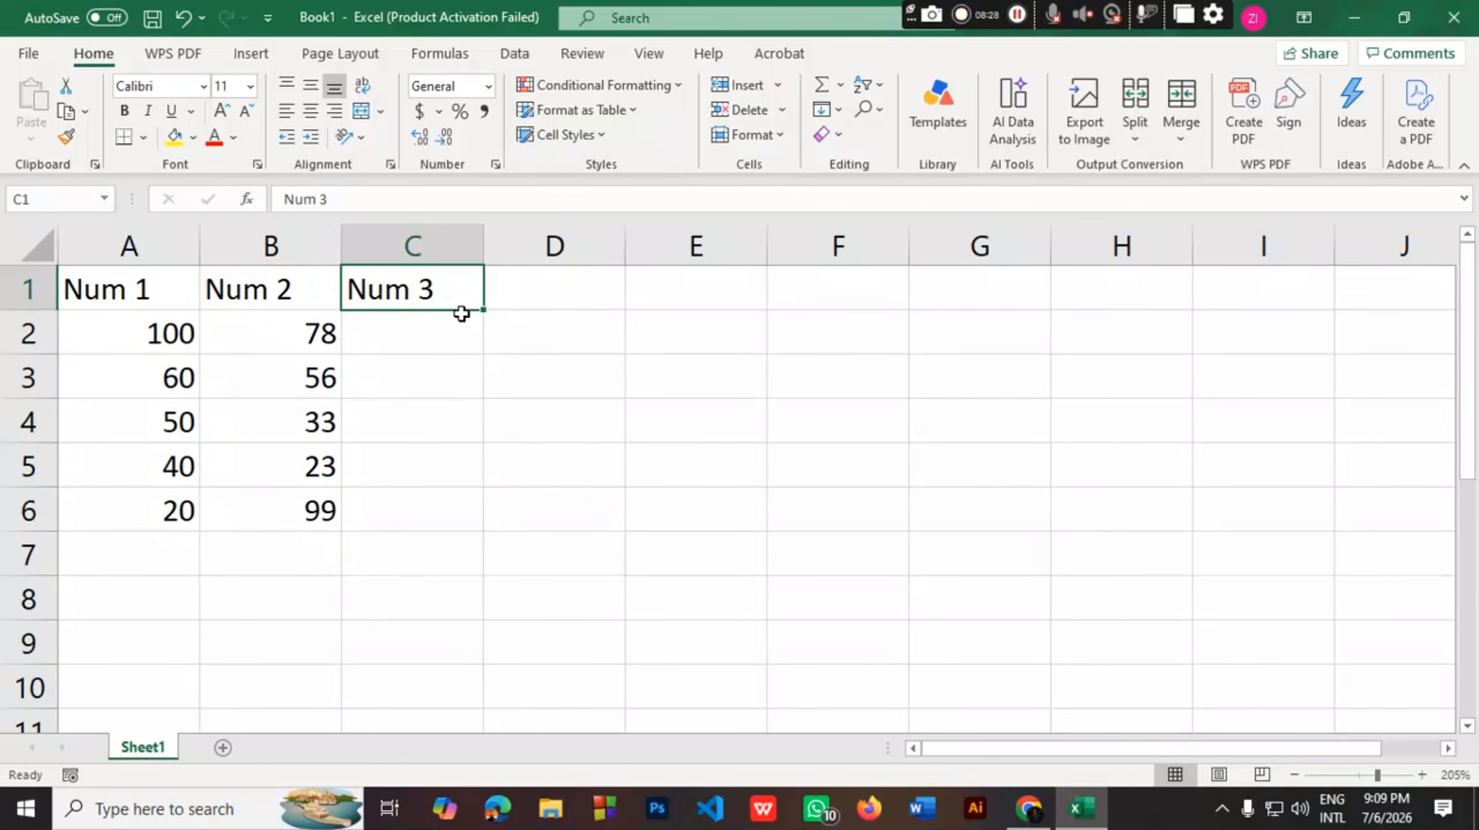
{"action": "left_click", "coordinate": [489, 461]}
{"action": "left_click", "coordinate": [434, 290]}
{"action": "key", "text": "Delete"}
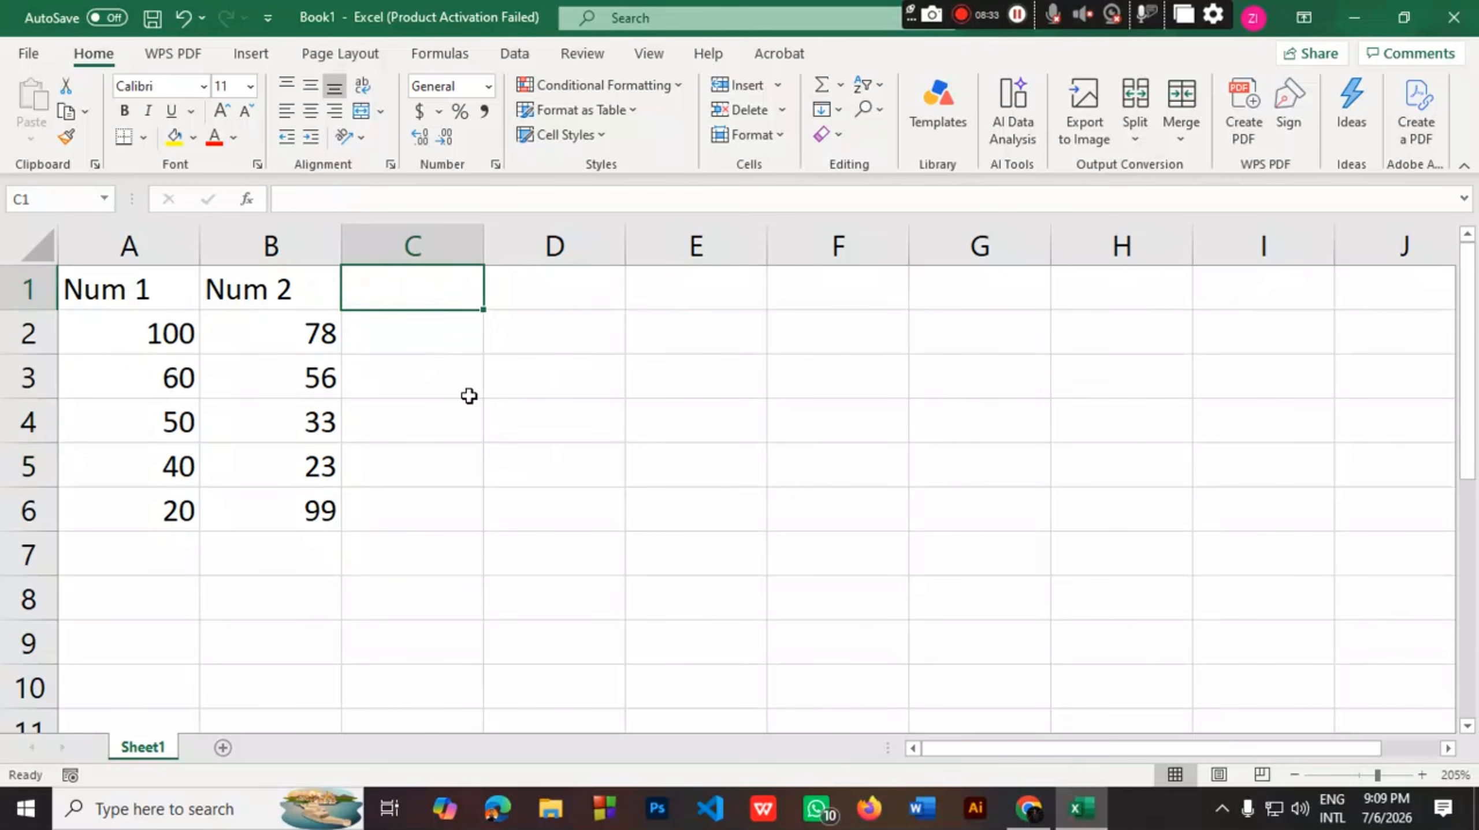
{"action": "double_click", "coordinate": [431, 307]}
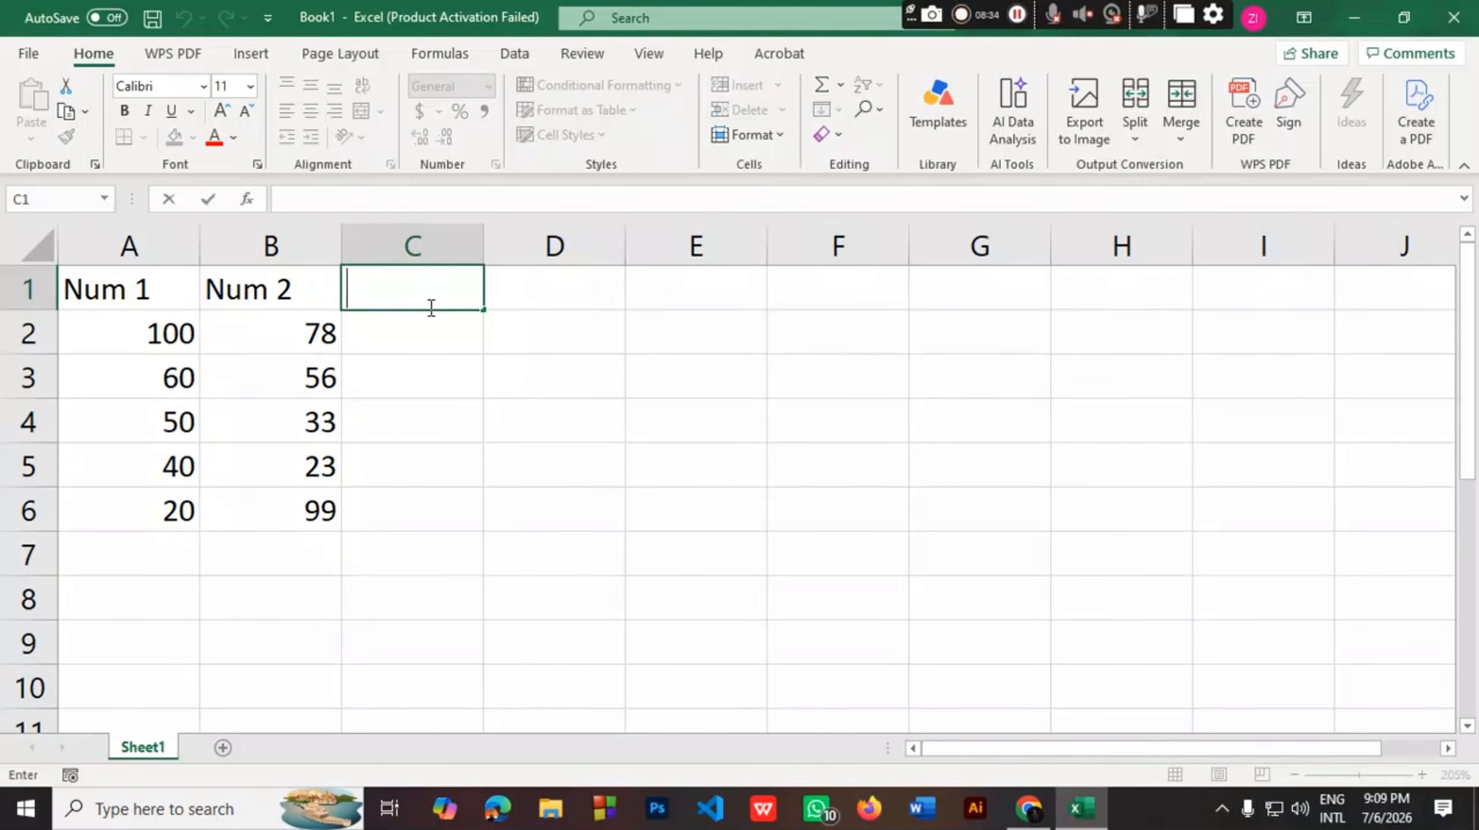
{"action": "type", "text": "Sum"}
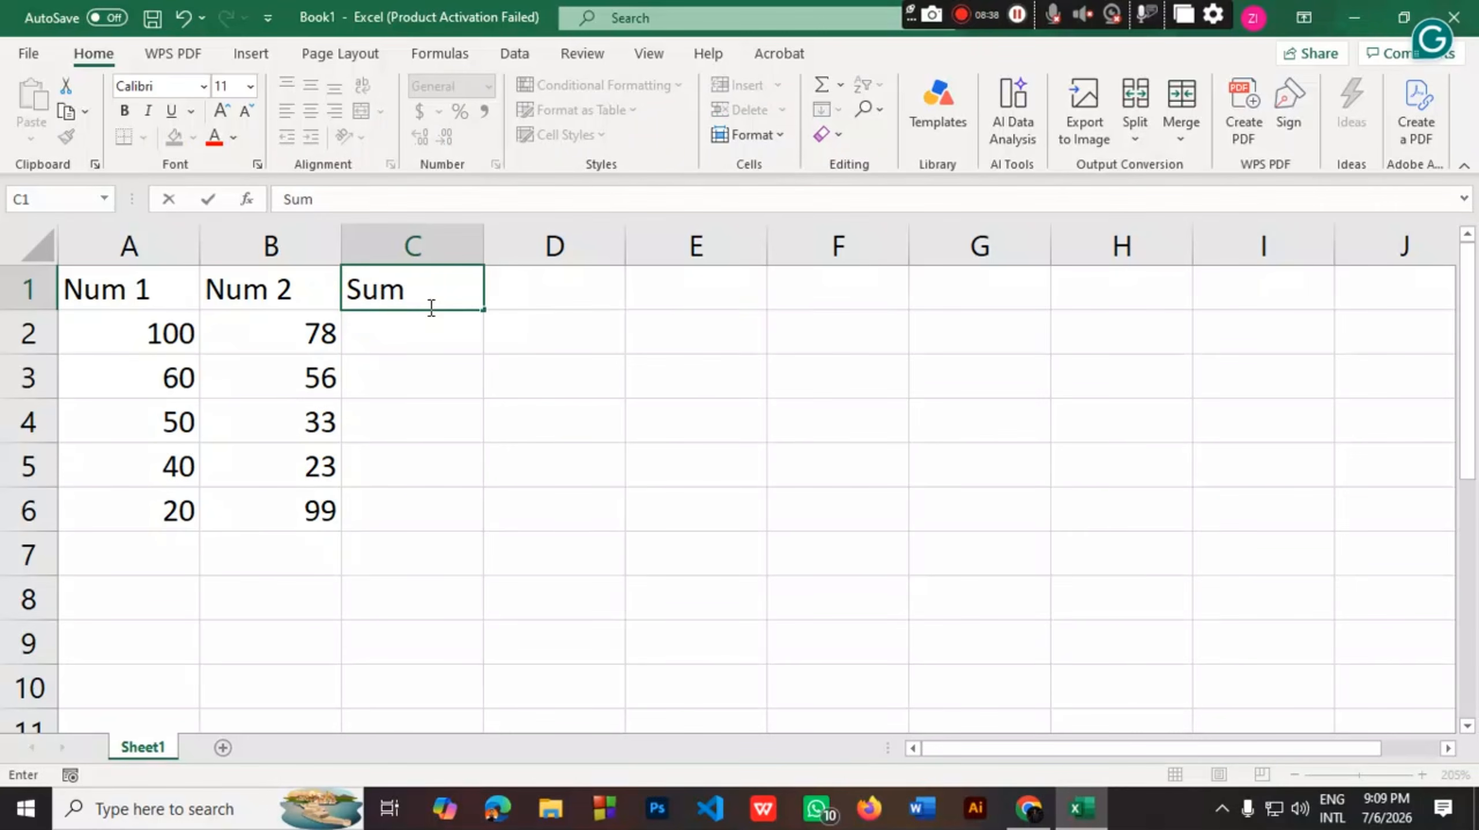
{"action": "left_click", "coordinate": [419, 454]}
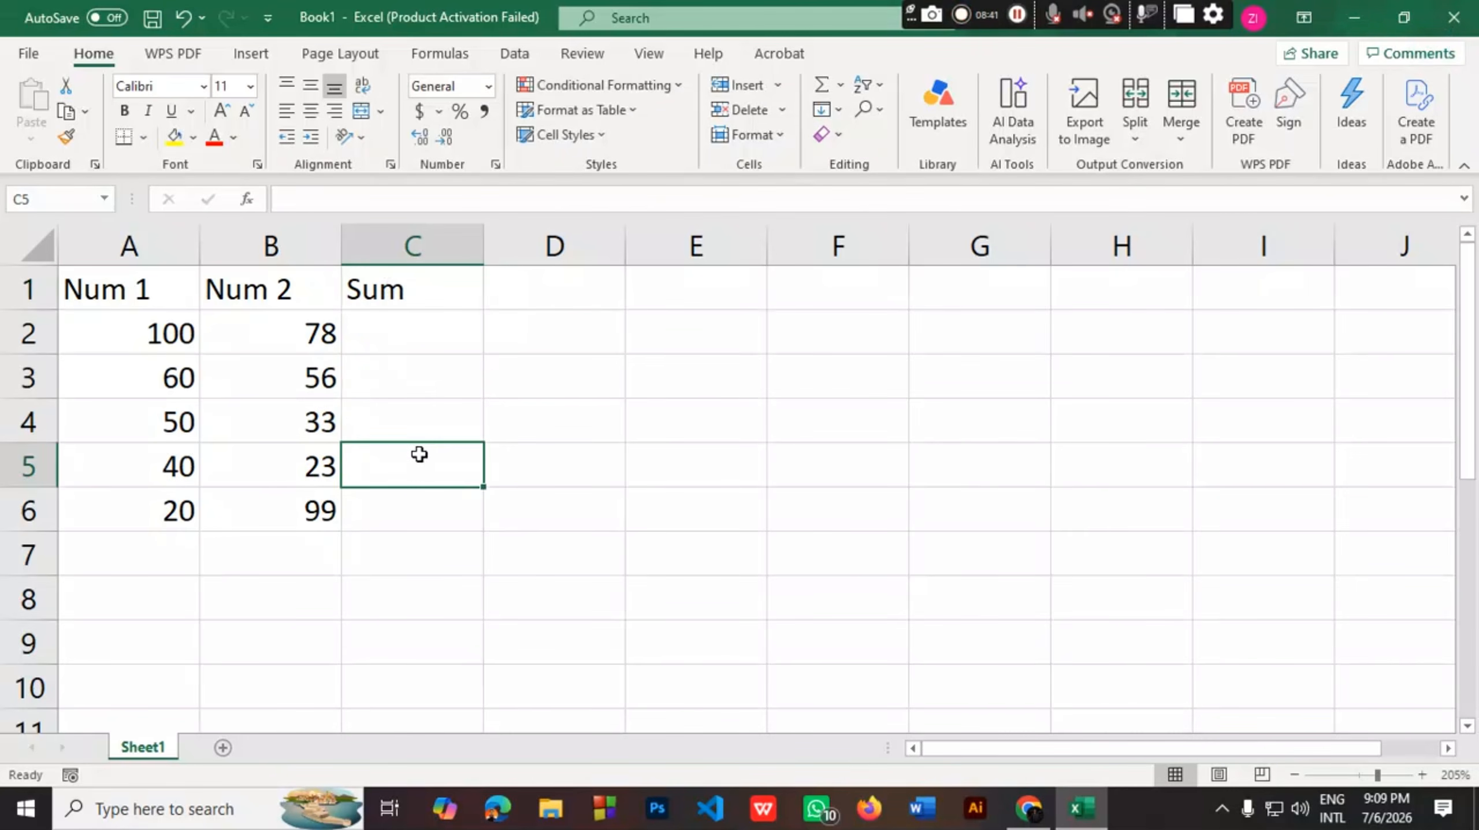
Check the references of cells A2 and B2, and enter the formula =A2+B2 in C2 under Sum
{"action": "left_click", "coordinate": [134, 336]}
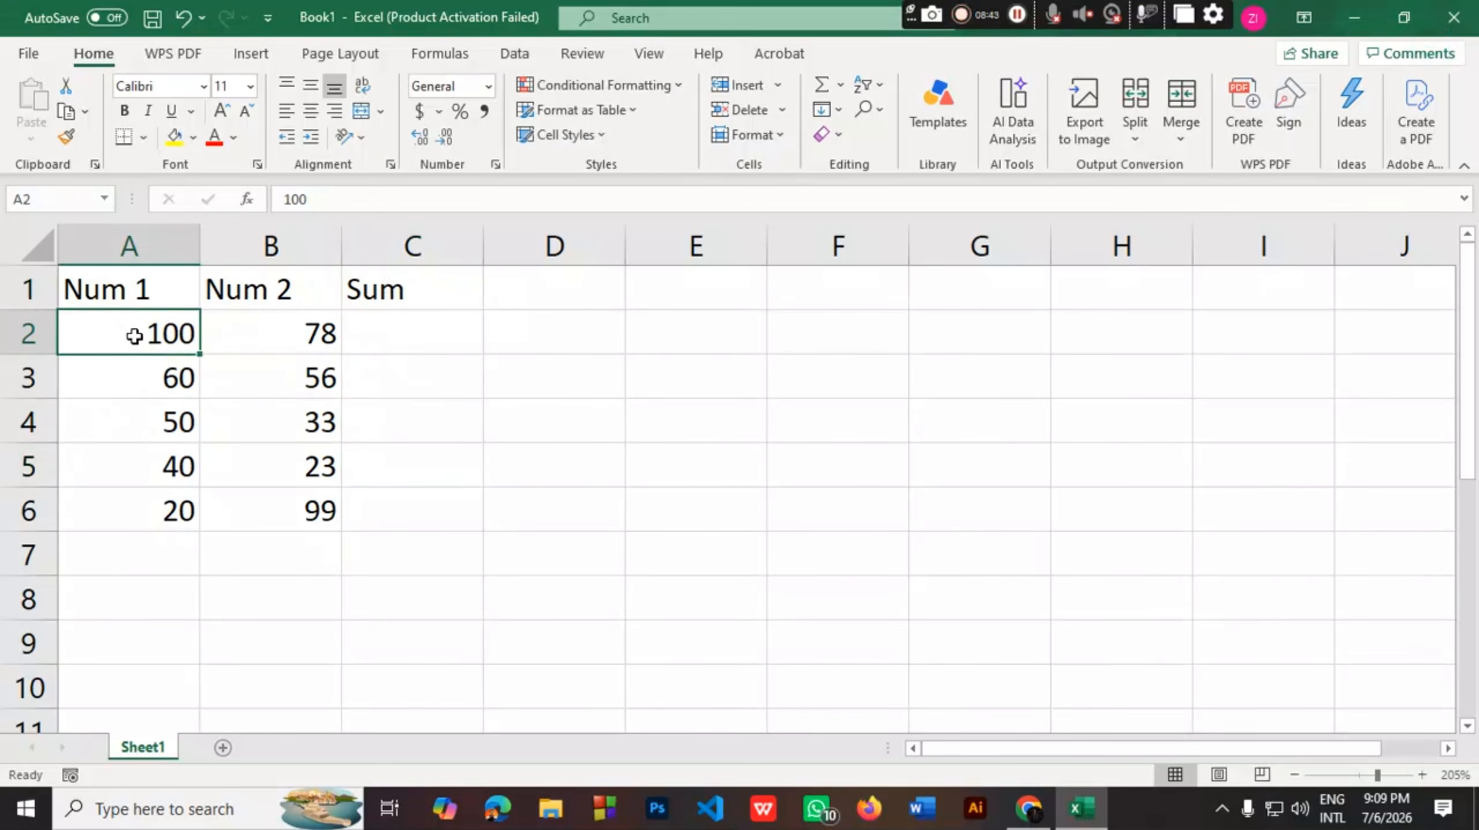
{"action": "left_click", "coordinate": [284, 345]}
{"action": "left_click", "coordinate": [92, 350]}
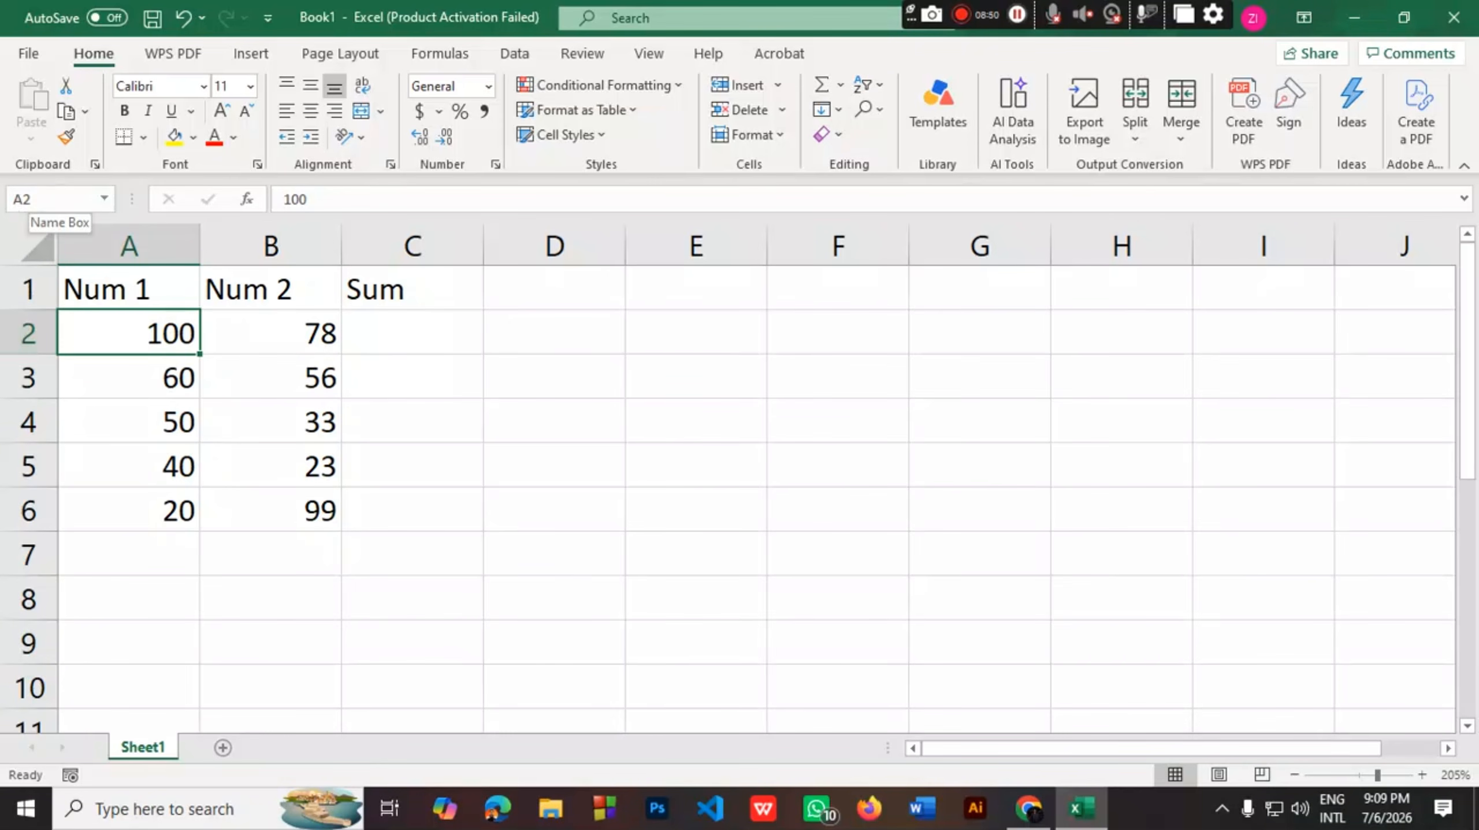
{"action": "left_click", "coordinate": [287, 340]}
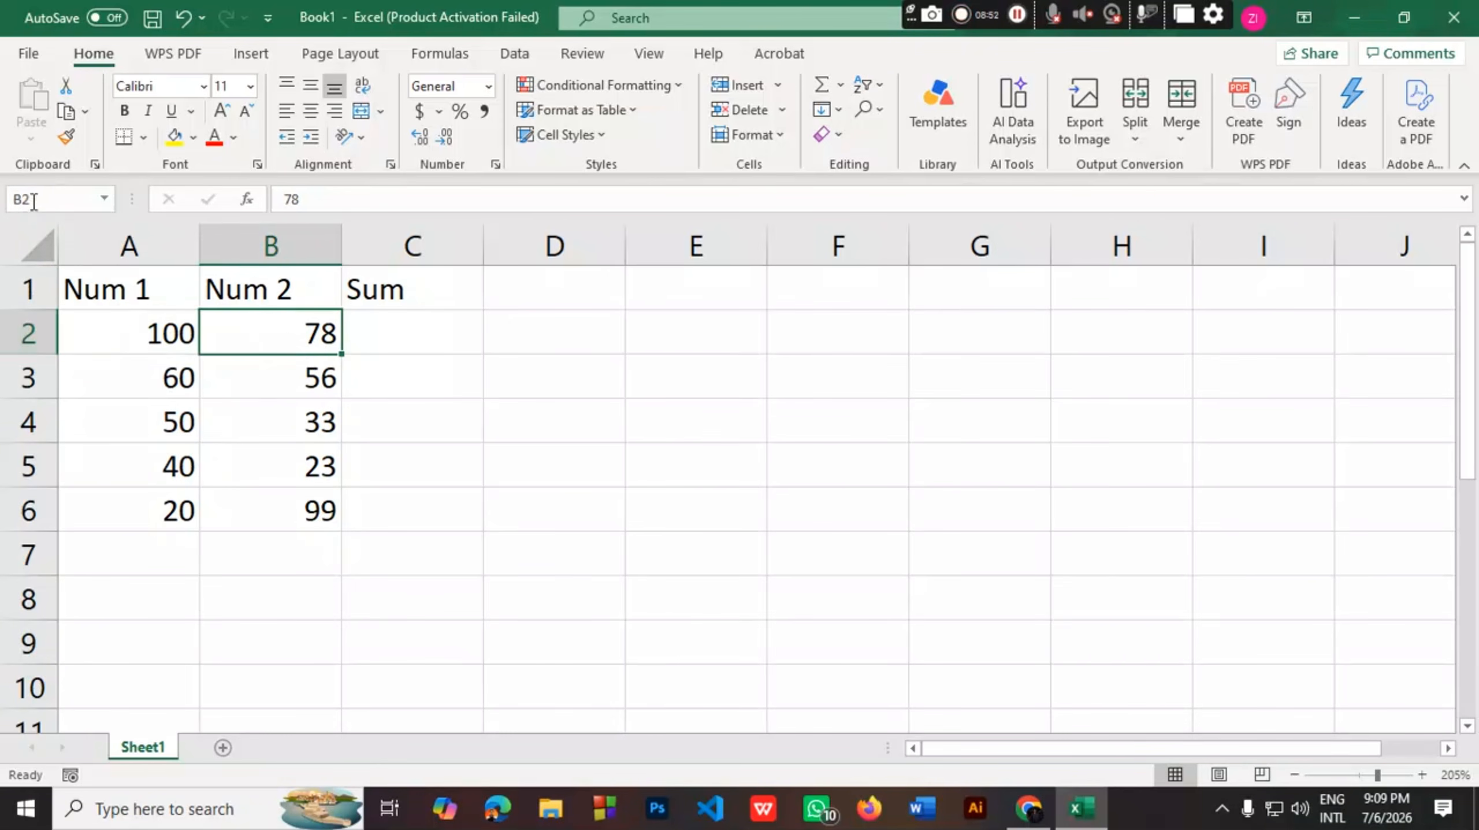
{"action": "left_click", "coordinate": [432, 339]}
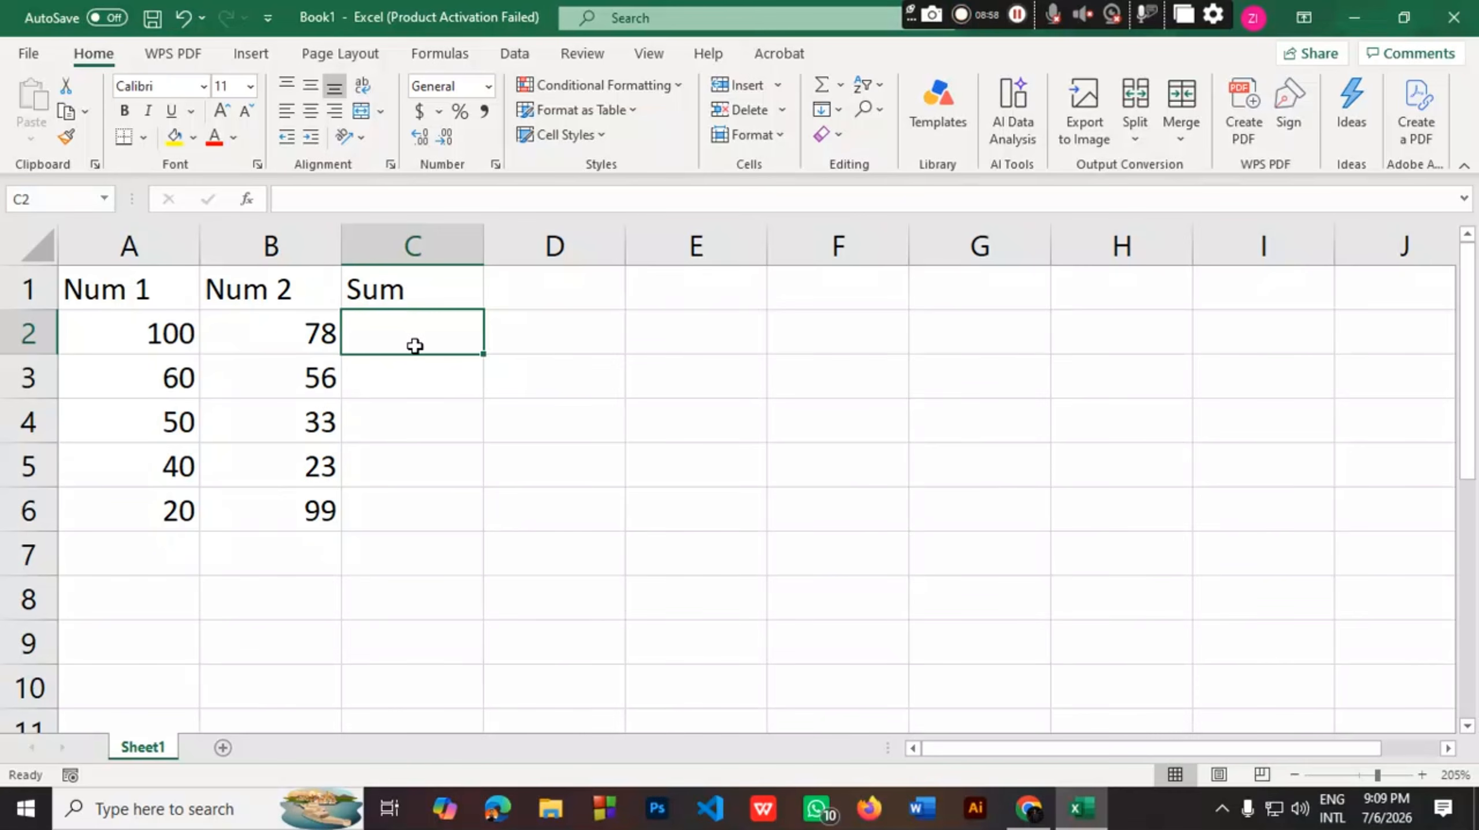
{"action": "type", "text": "="}
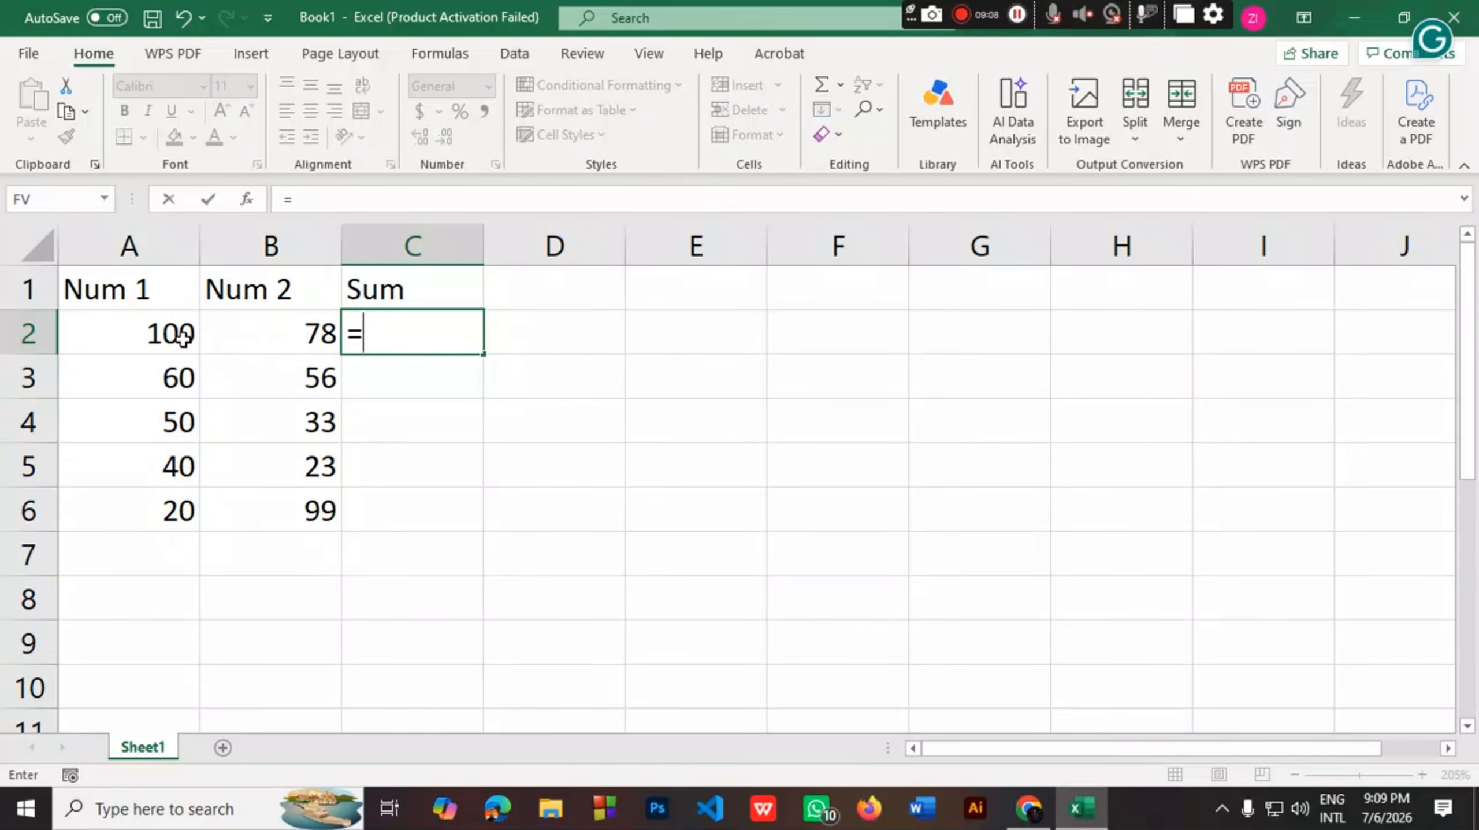
{"action": "left_click", "coordinate": [144, 339]}
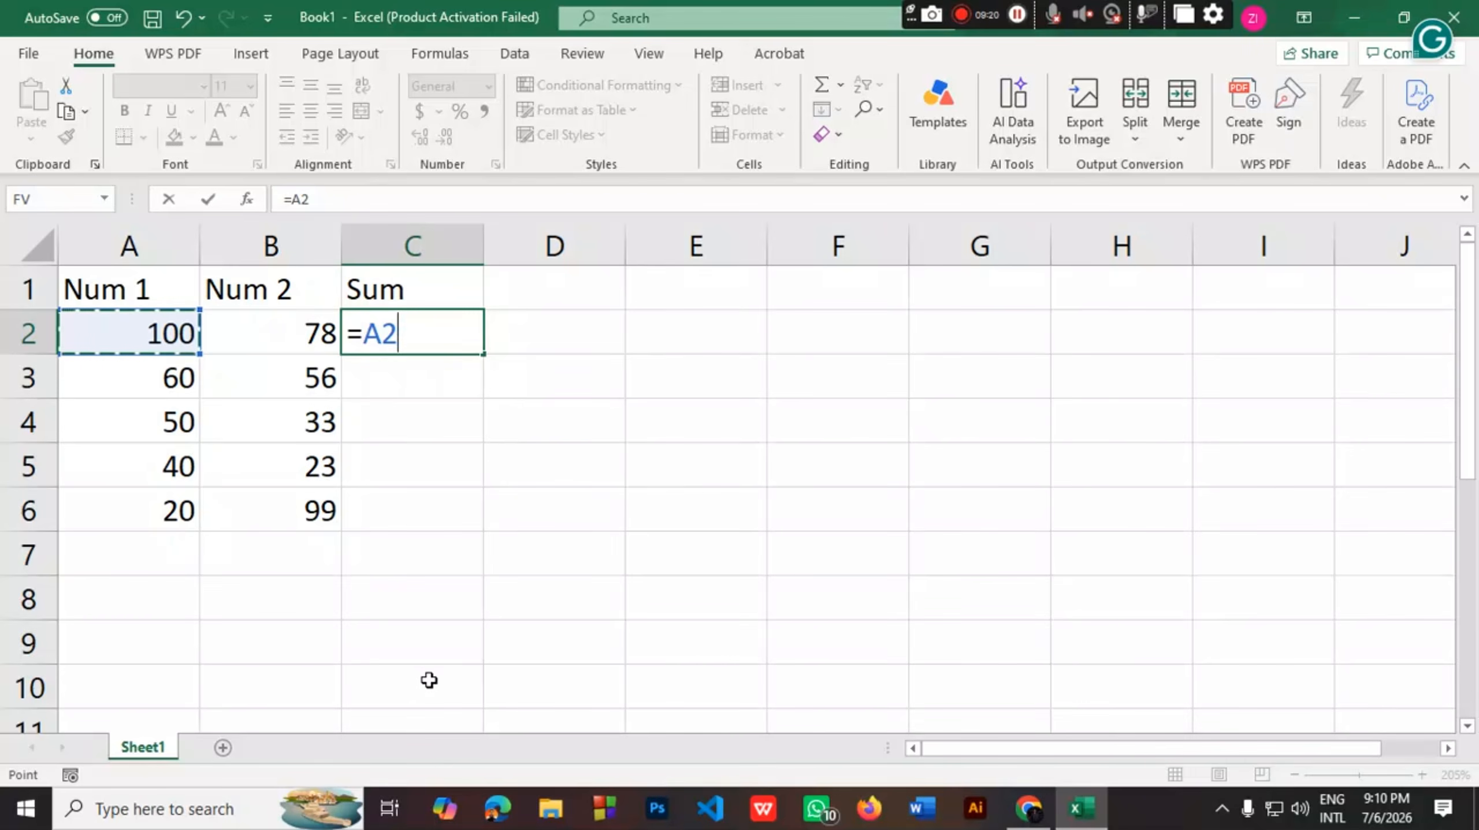
{"action": "type", "text": "="}
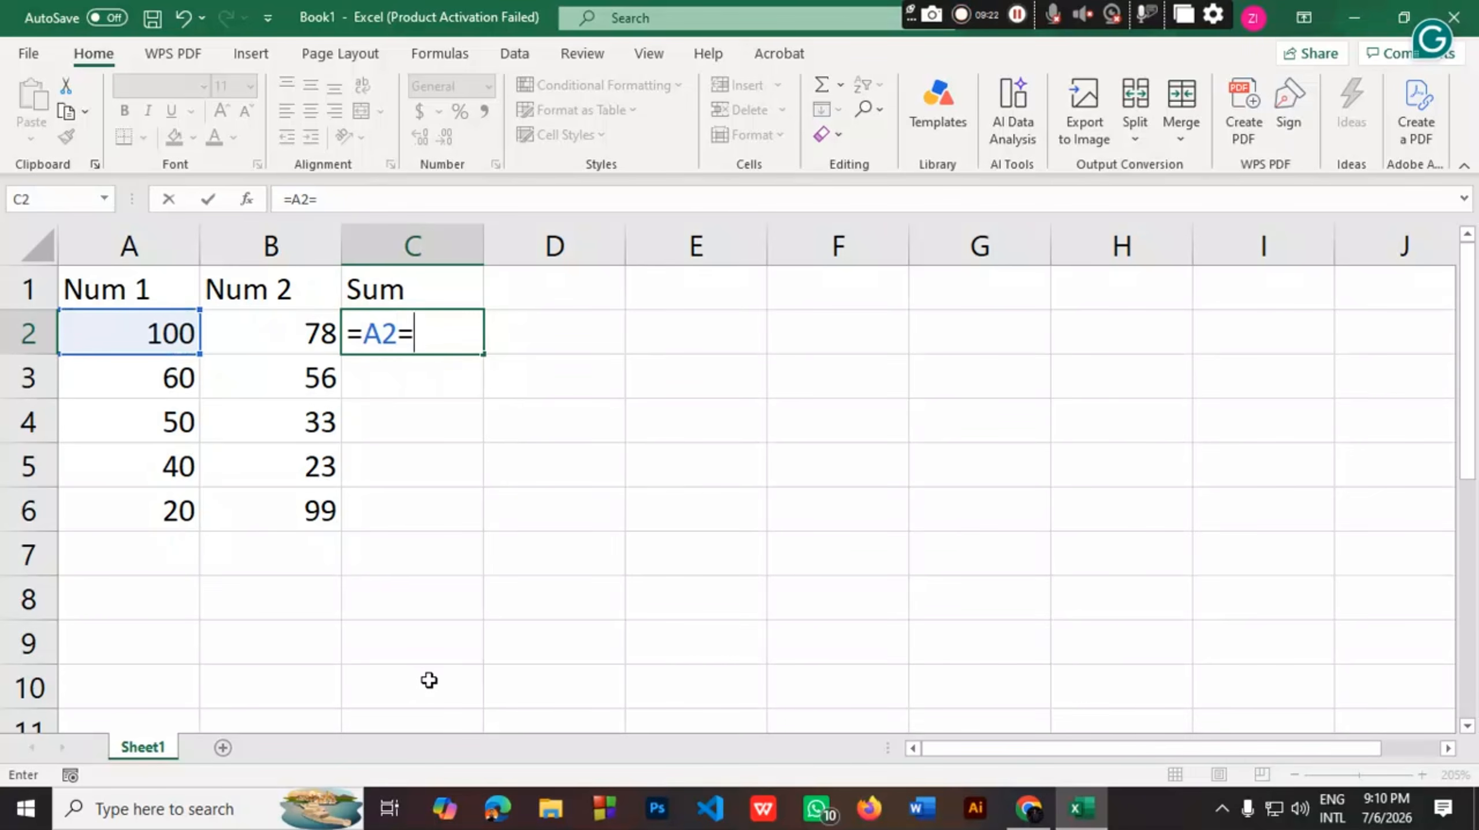
{"action": "key", "text": "BackSpace"}
{"action": "key", "text": "BackSpace"}
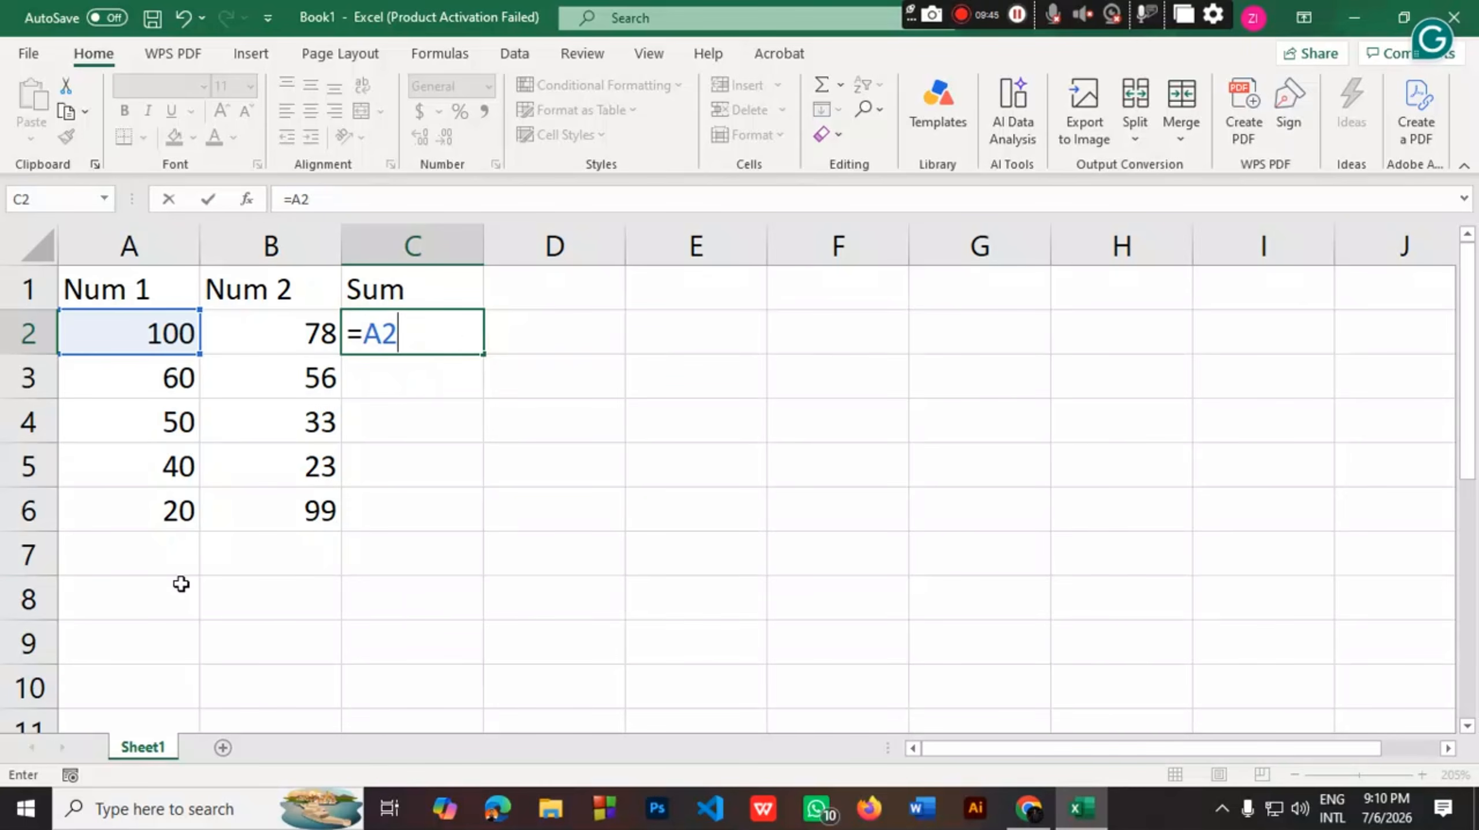
{"action": "type", "text": "+"}
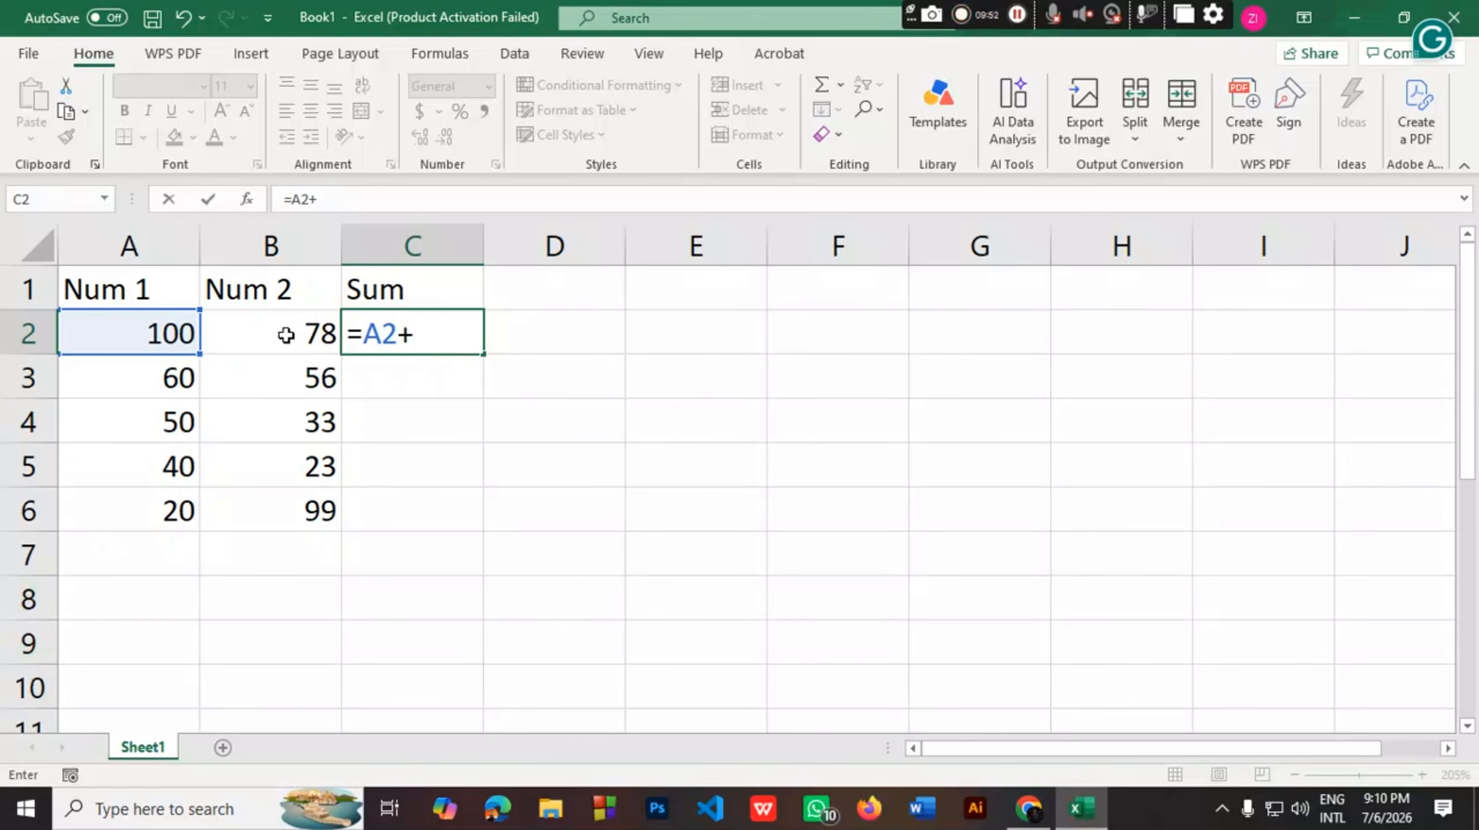
{"action": "left_click", "coordinate": [306, 334]}
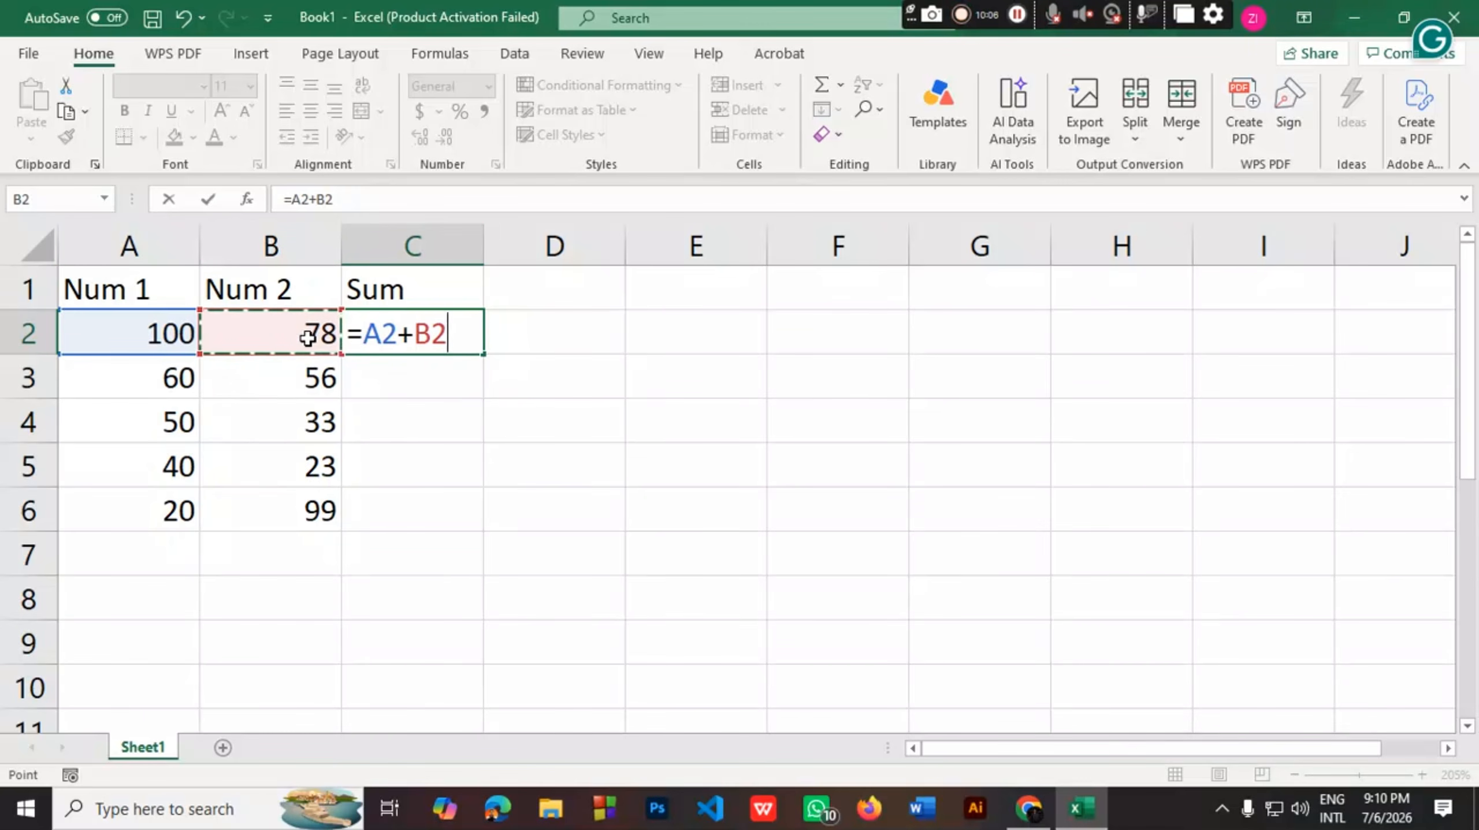
{"action": "key", "text": "Return"}
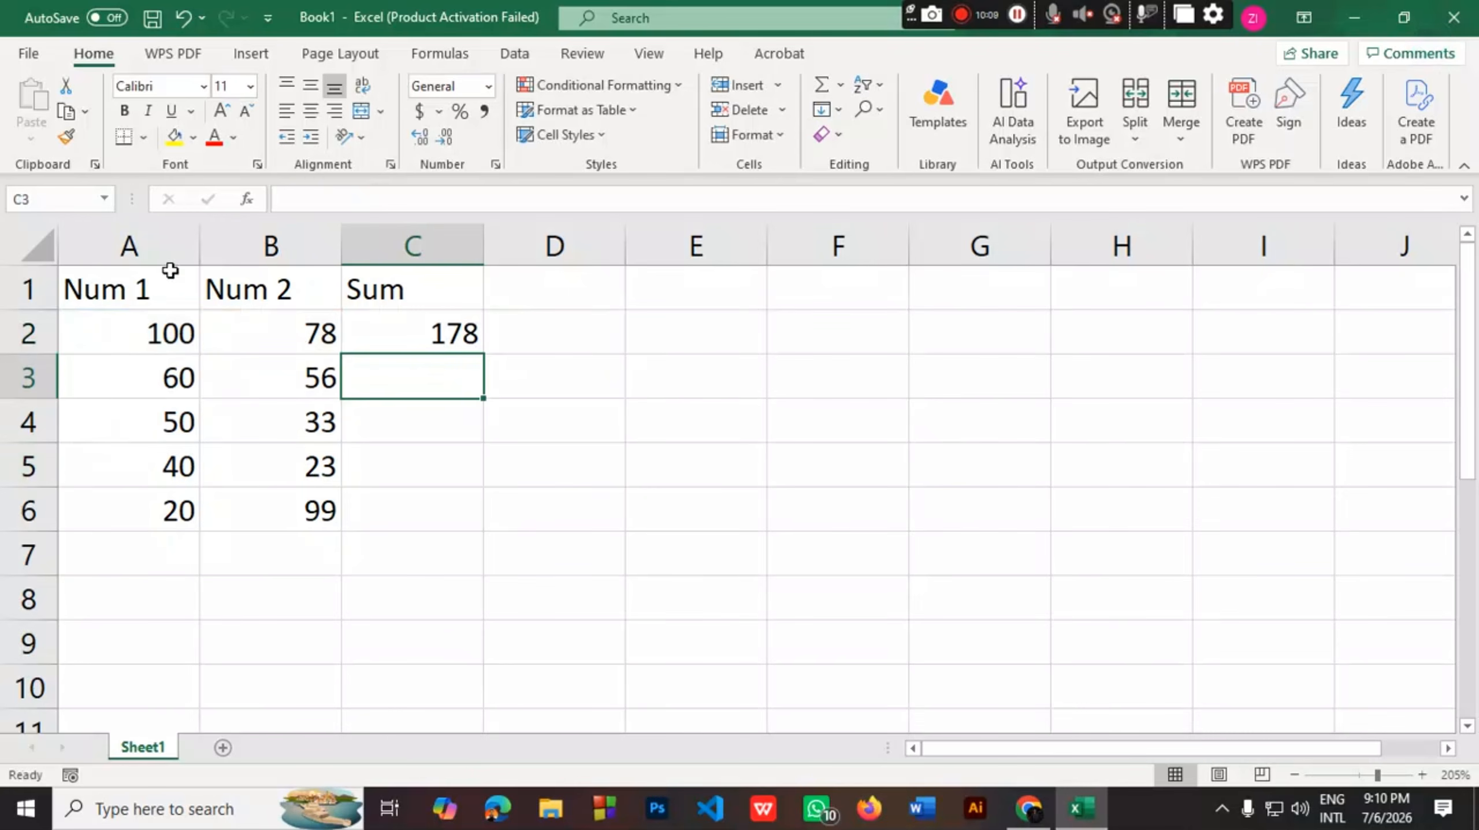
Review A2, B2 and the formula in C2, and add the second row's numbers with =A3+B3 in C3
{"action": "left_click", "coordinate": [160, 330]}
{"action": "left_click", "coordinate": [261, 328]}
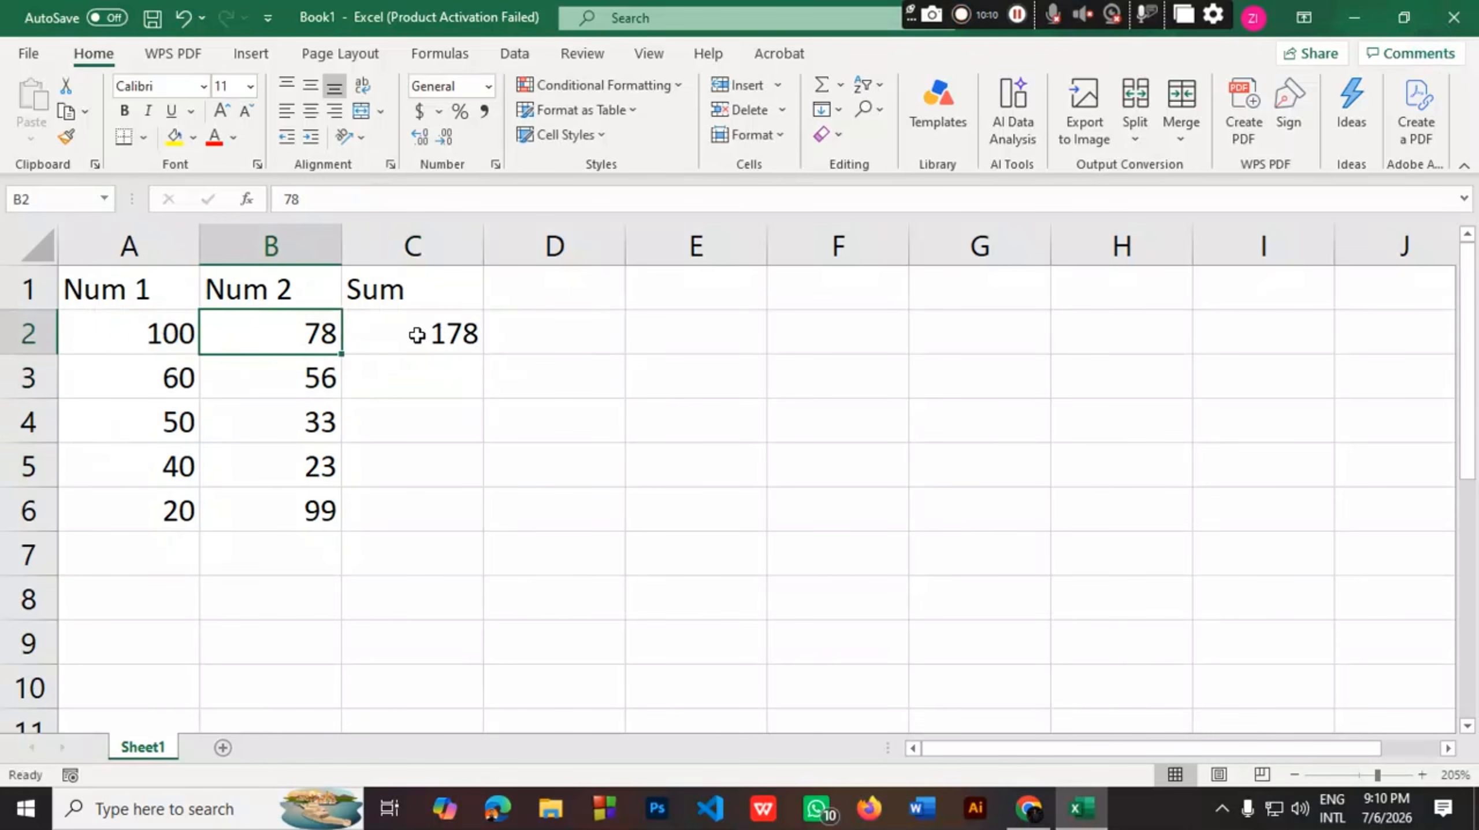
{"action": "left_click", "coordinate": [440, 335]}
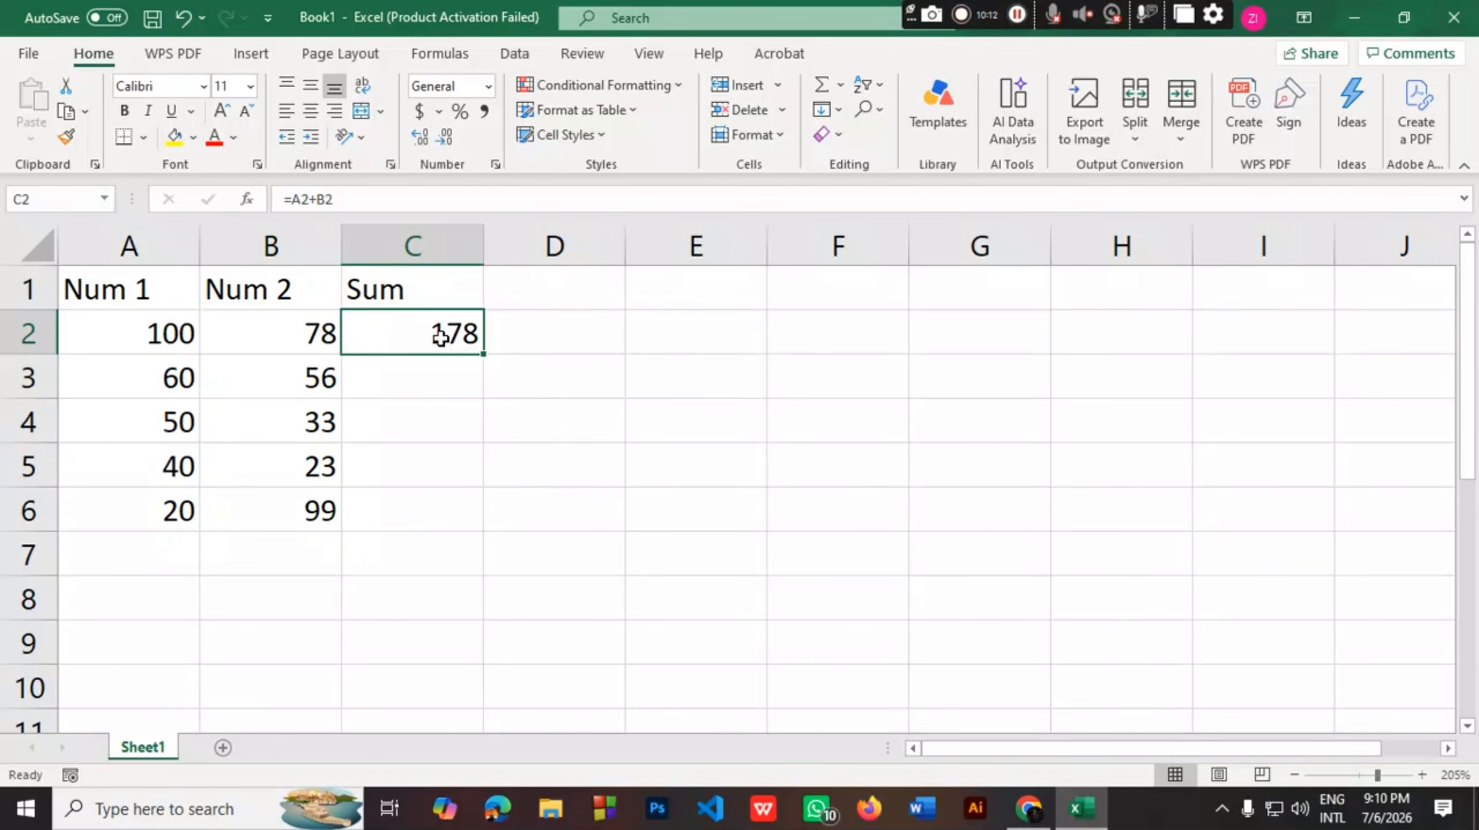
{"action": "left_click", "coordinate": [444, 371]}
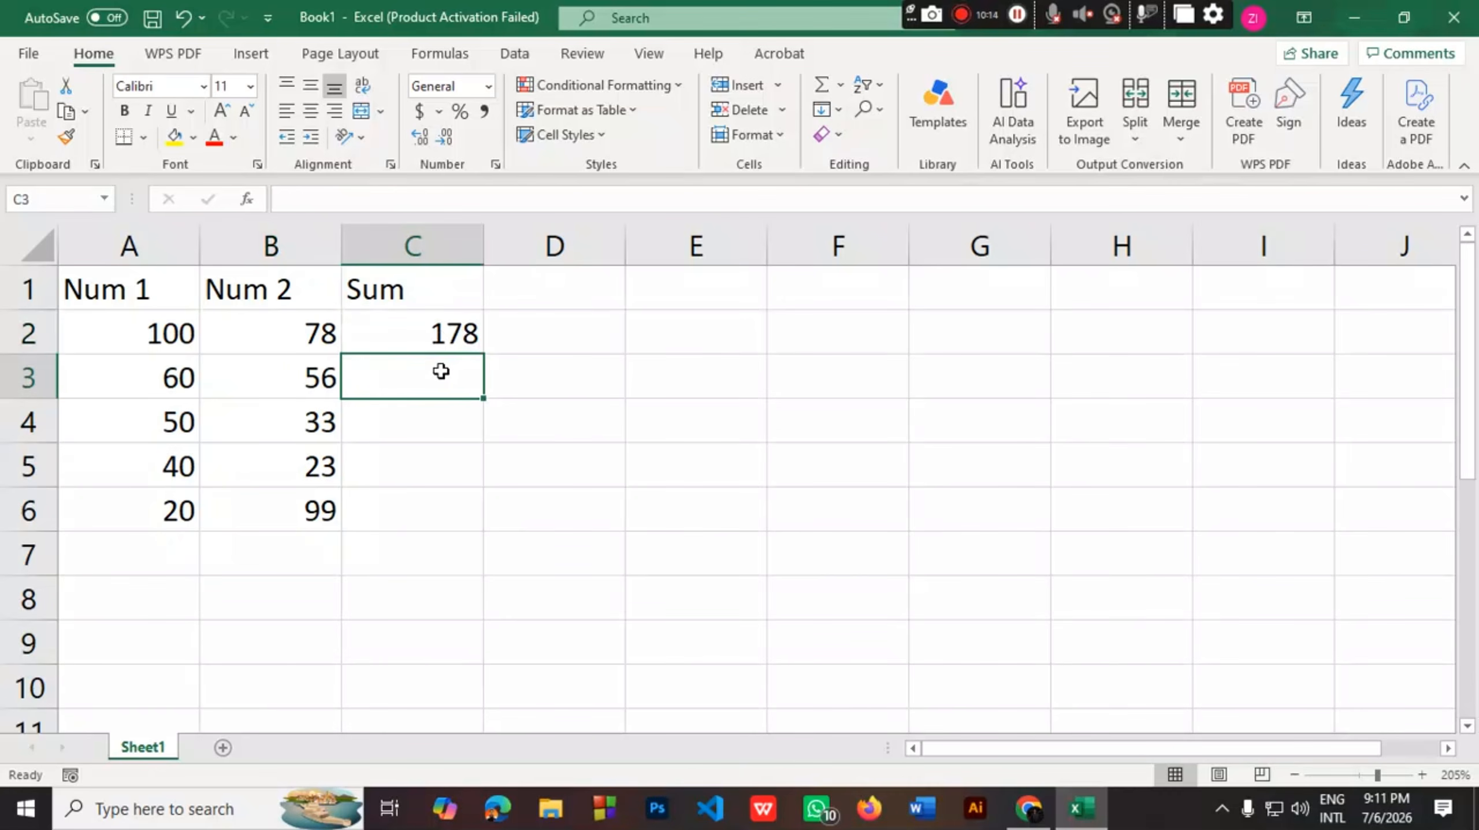
{"action": "type", "text": "="}
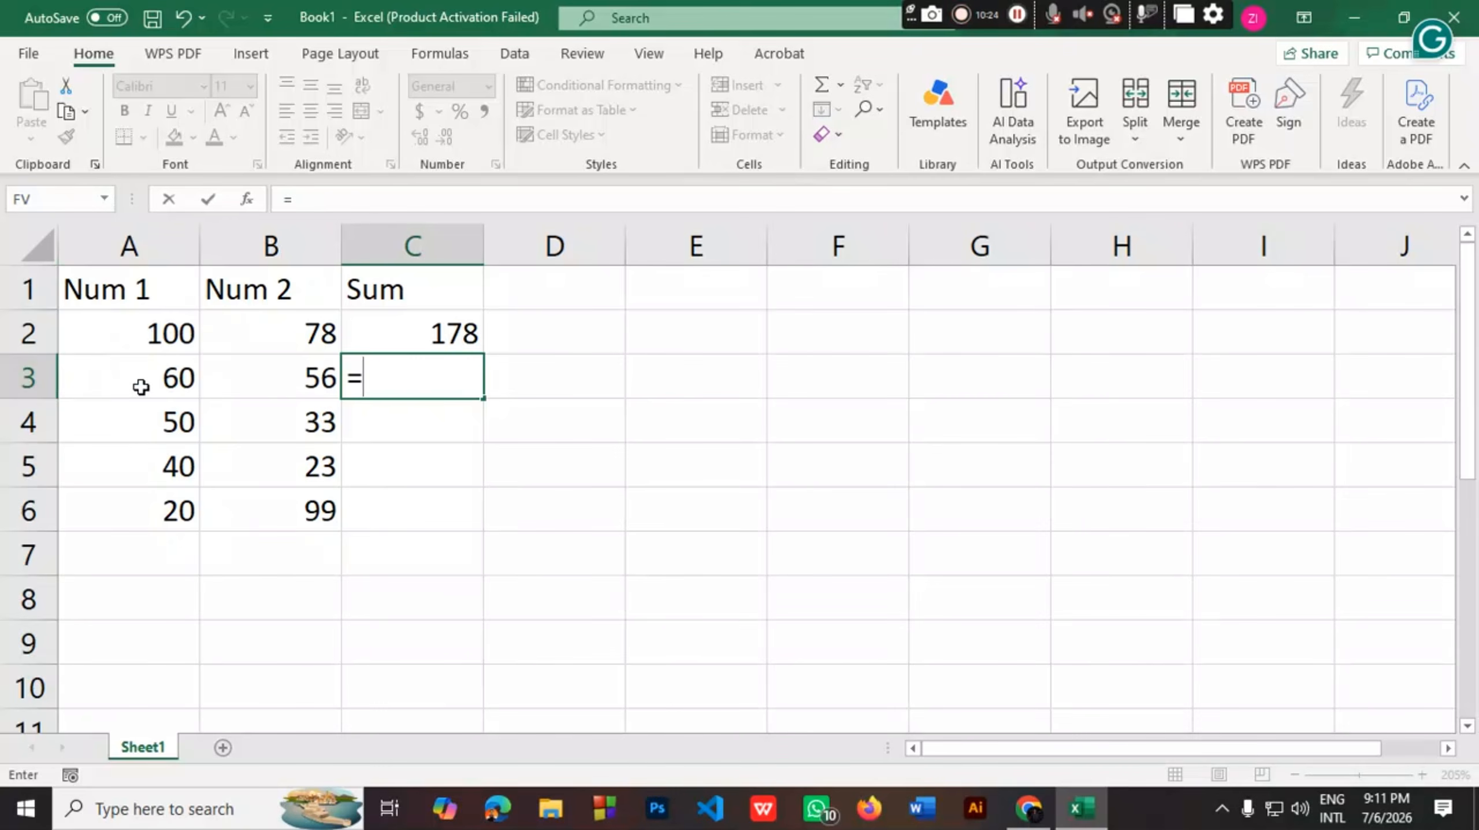
{"action": "type", "text": "A"}
{"action": "key", "text": "BackSpace"}
{"action": "type", "text": "A"}
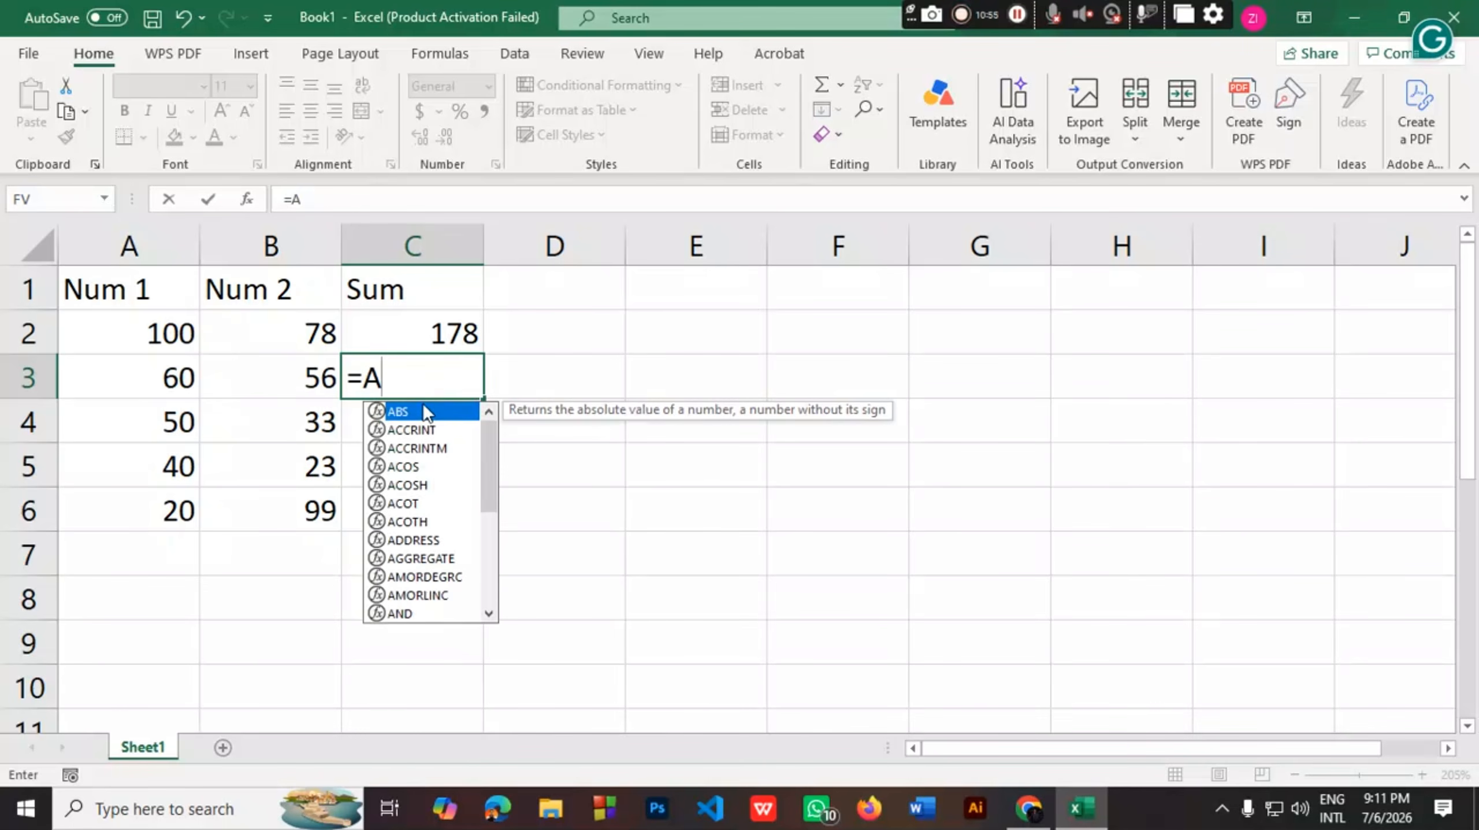
{"action": "key", "text": "BackSpace"}
{"action": "type", "text": "a"}
{"action": "key", "text": "BackSpace"}
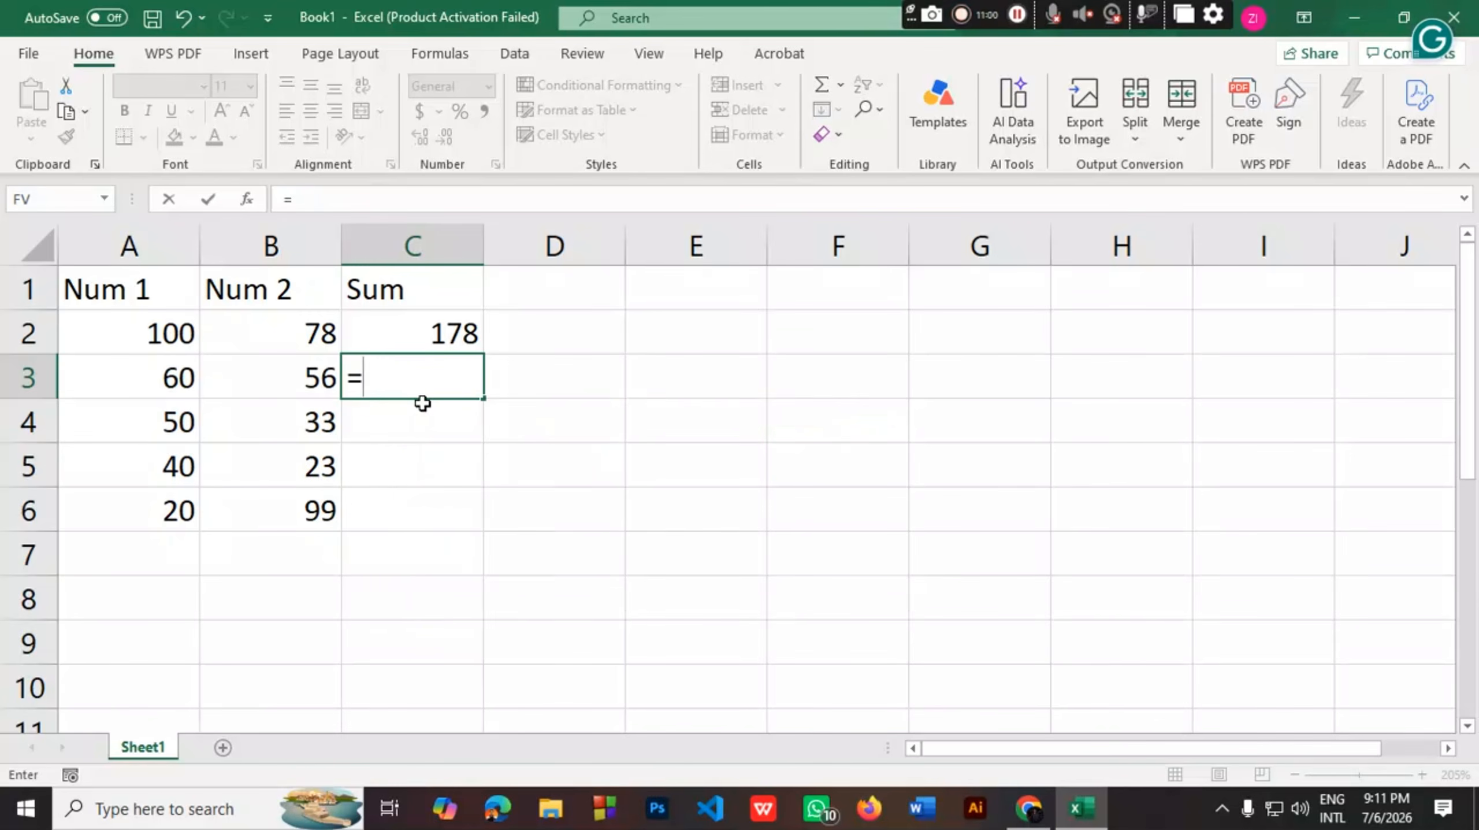
{"action": "type", "text": "A"}
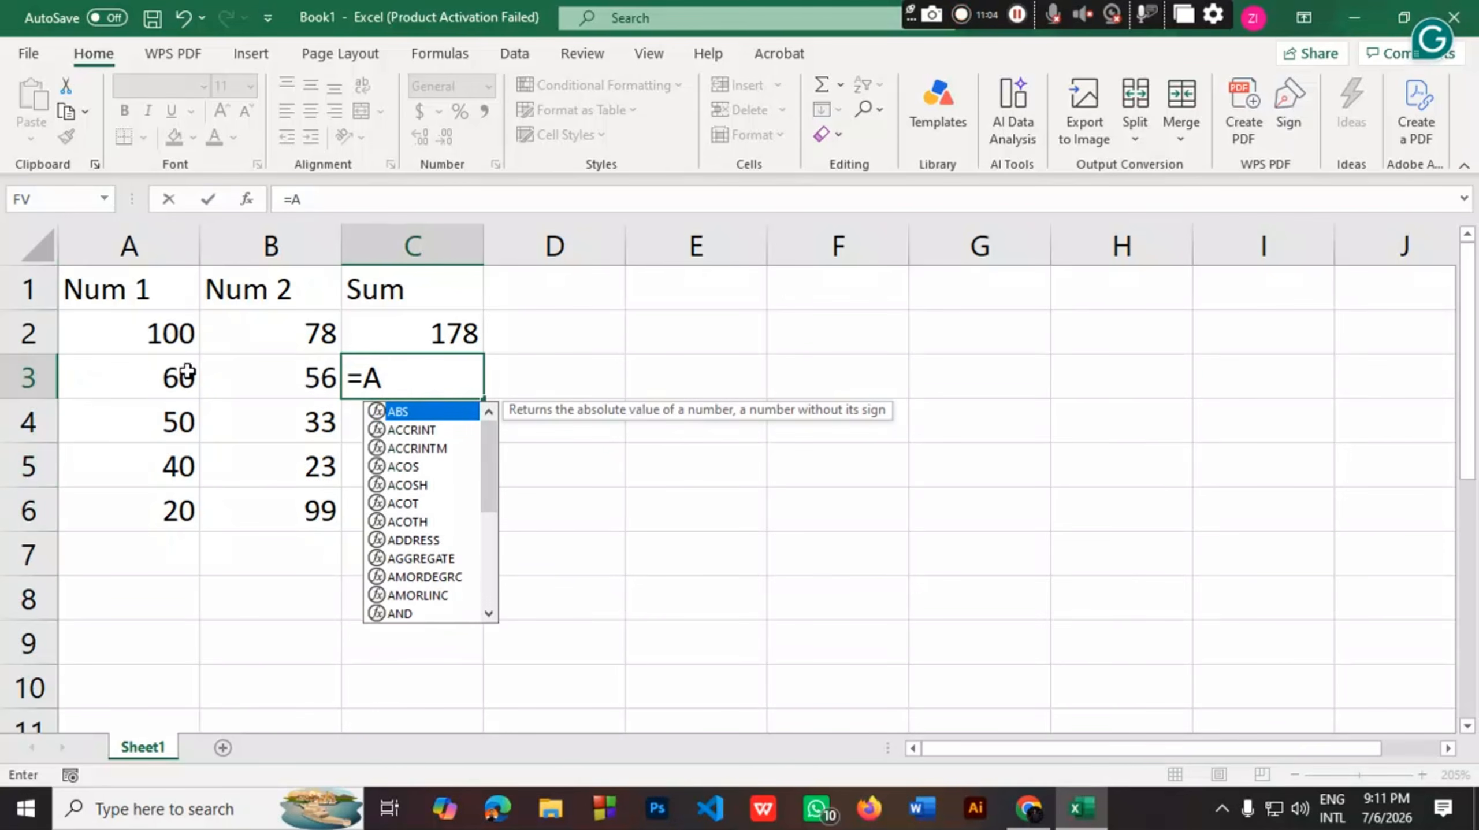
{"action": "type", "text": "3+"}
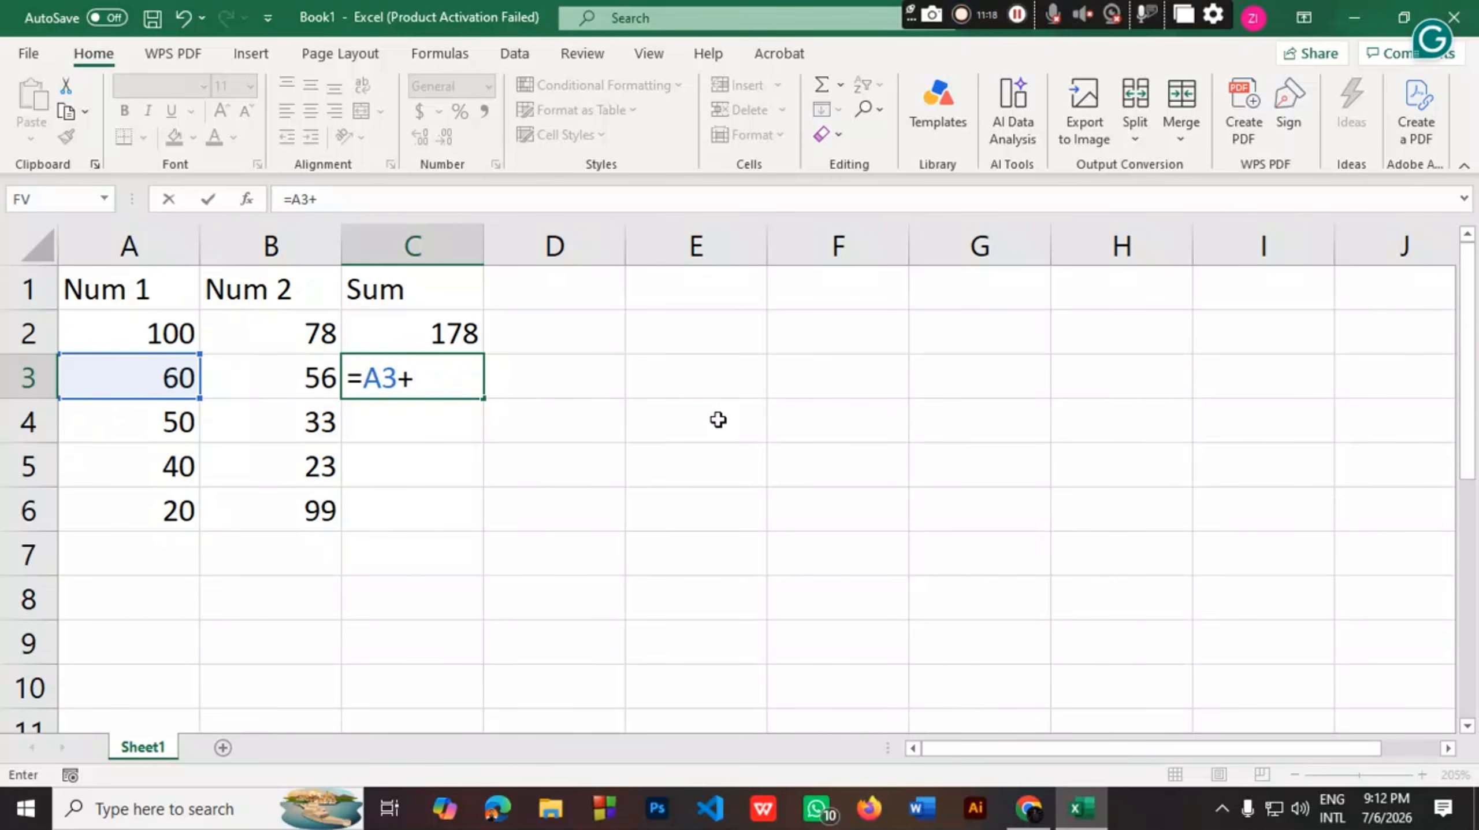
{"action": "type", "text": "B"}
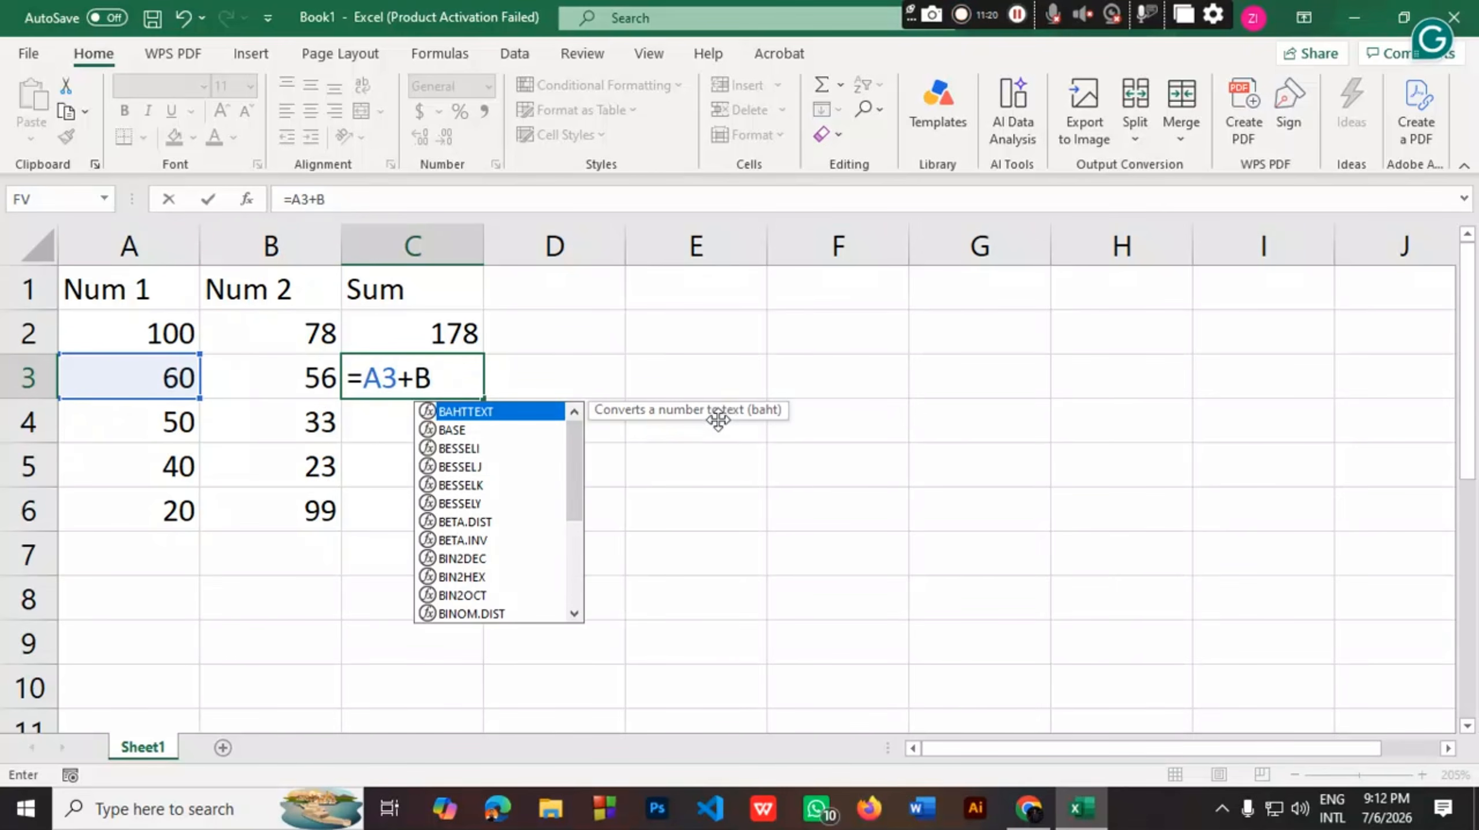
{"action": "type", "text": "3"}
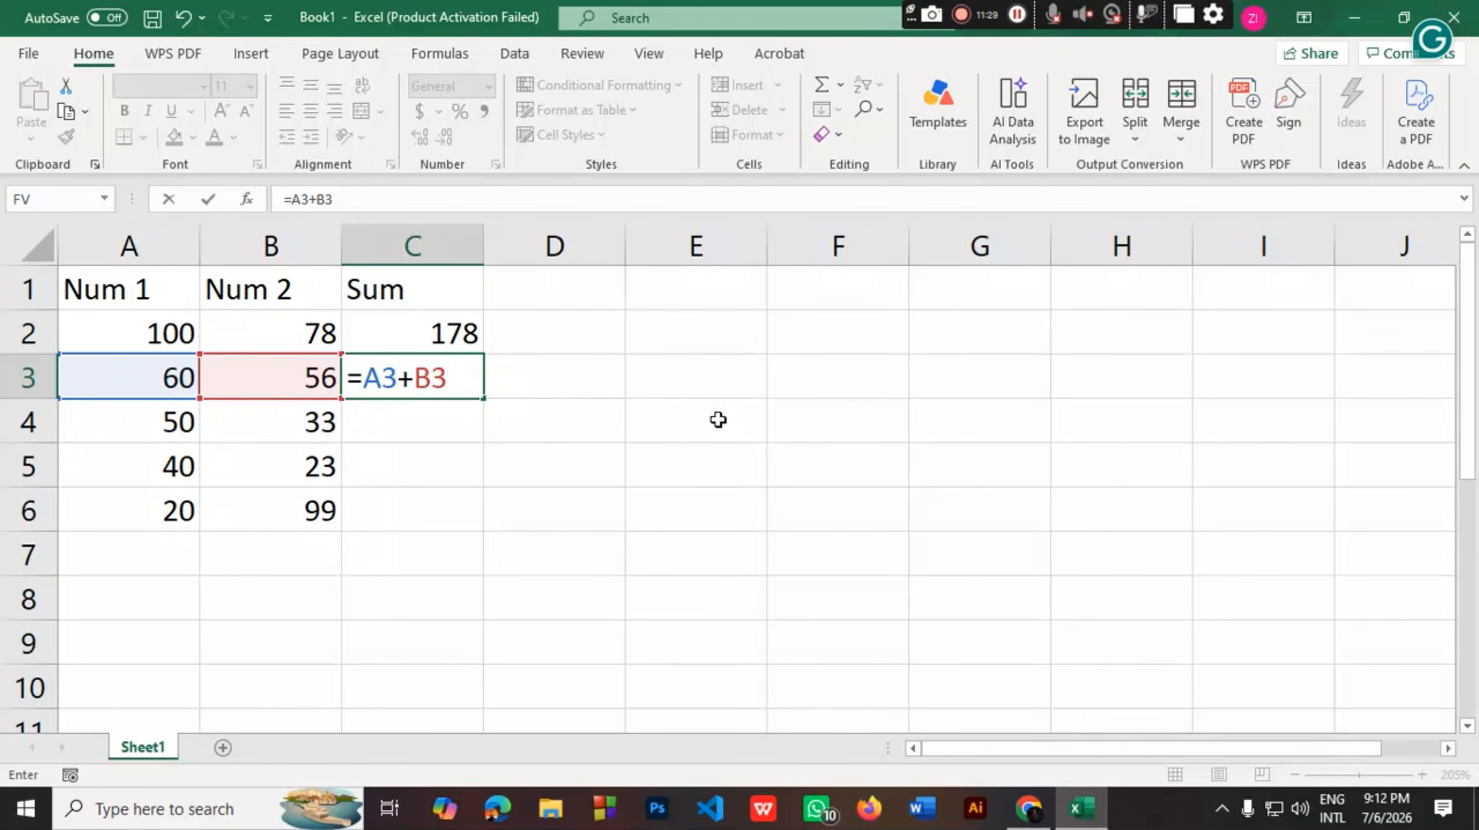
{"action": "key", "text": "Return"}
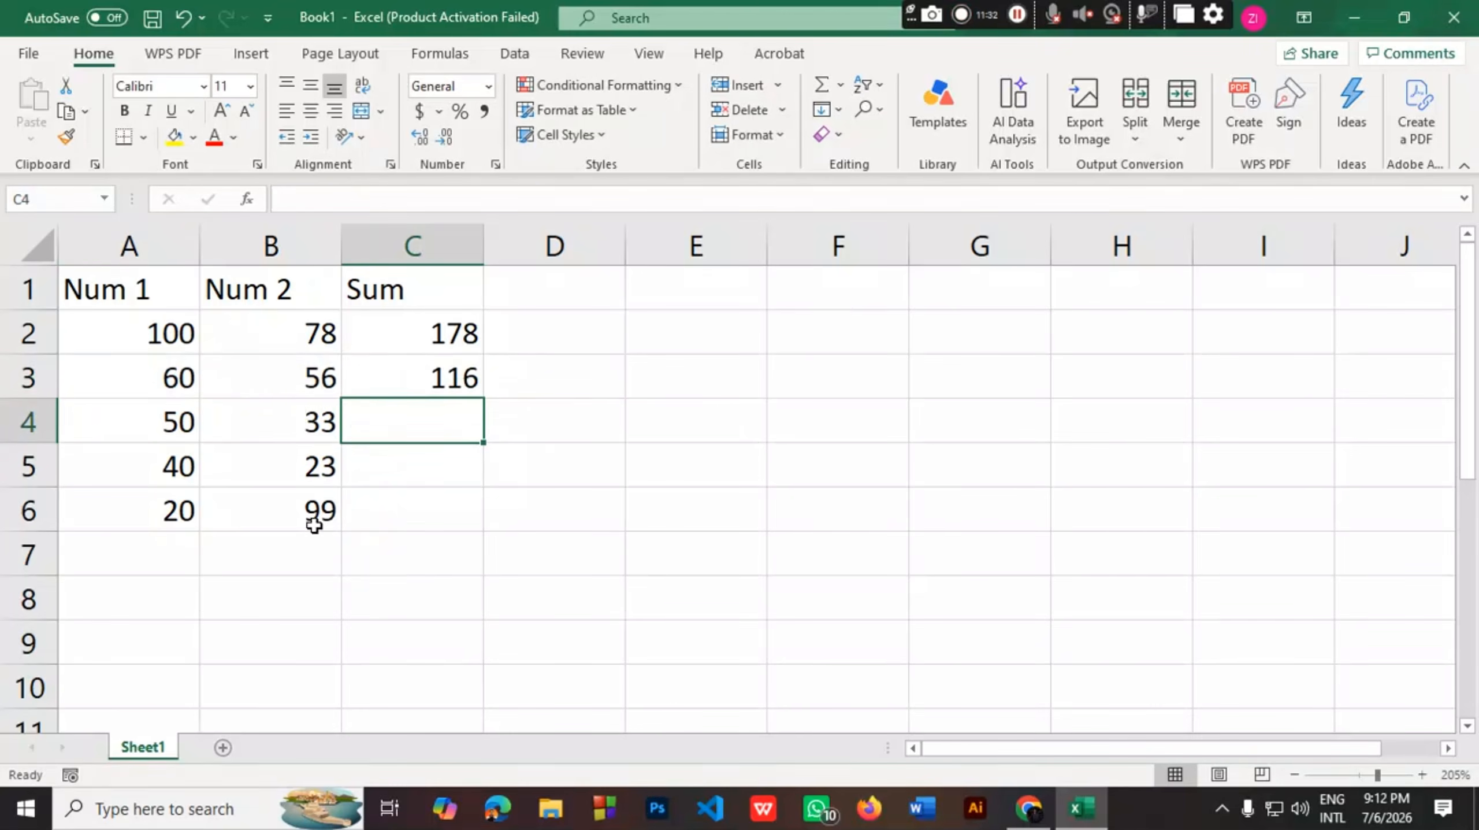
Extend the numbers in A4:B6 as an AutoFill series down to row 13
{"action": "left_click", "coordinate": [163, 424]}
{"action": "left_click", "coordinate": [336, 526], "text": "shift"}
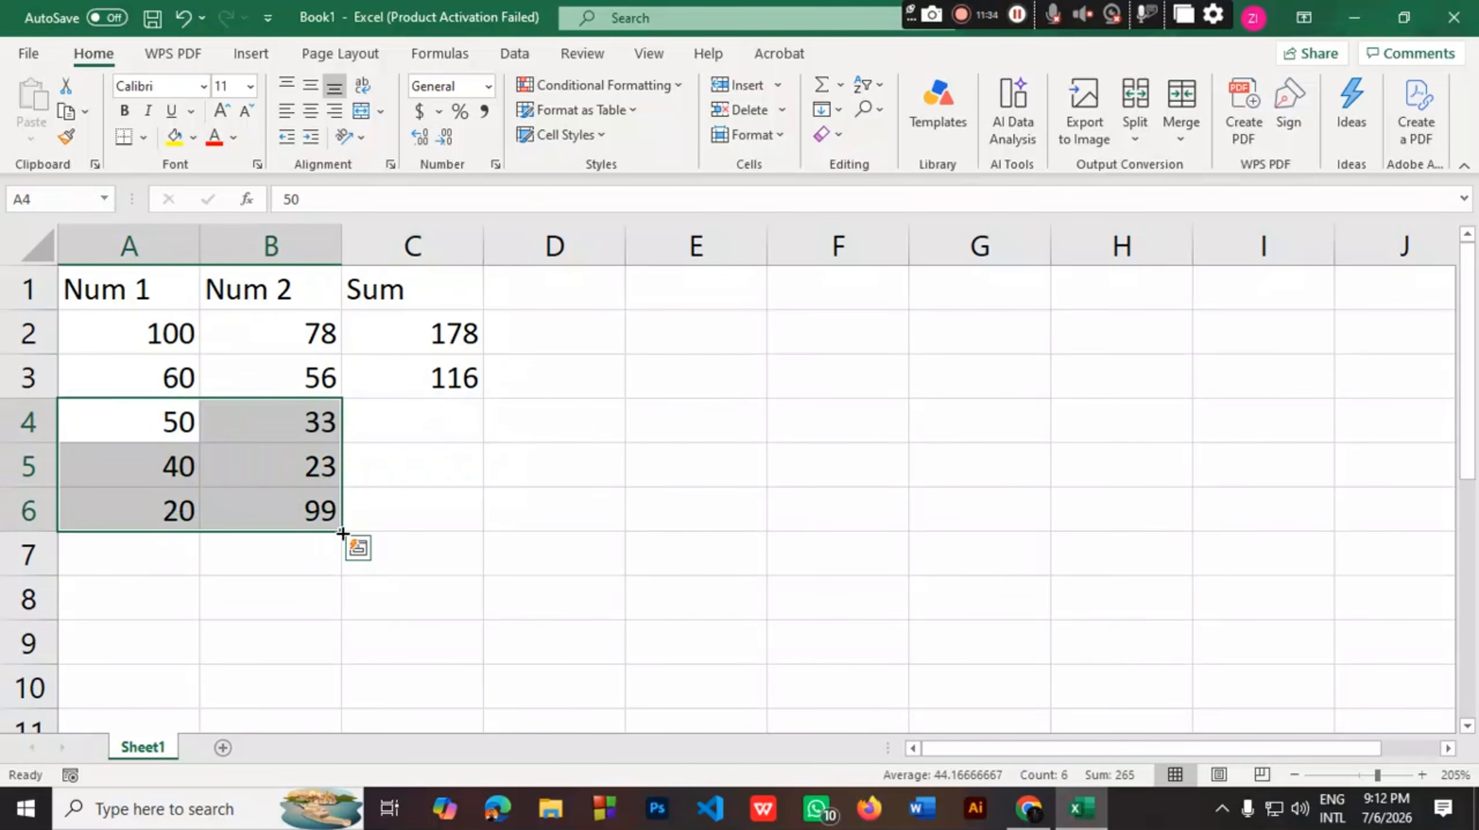
{"action": "left_click_drag", "start_coordinate": [341, 534], "coordinate": [409, 663]}
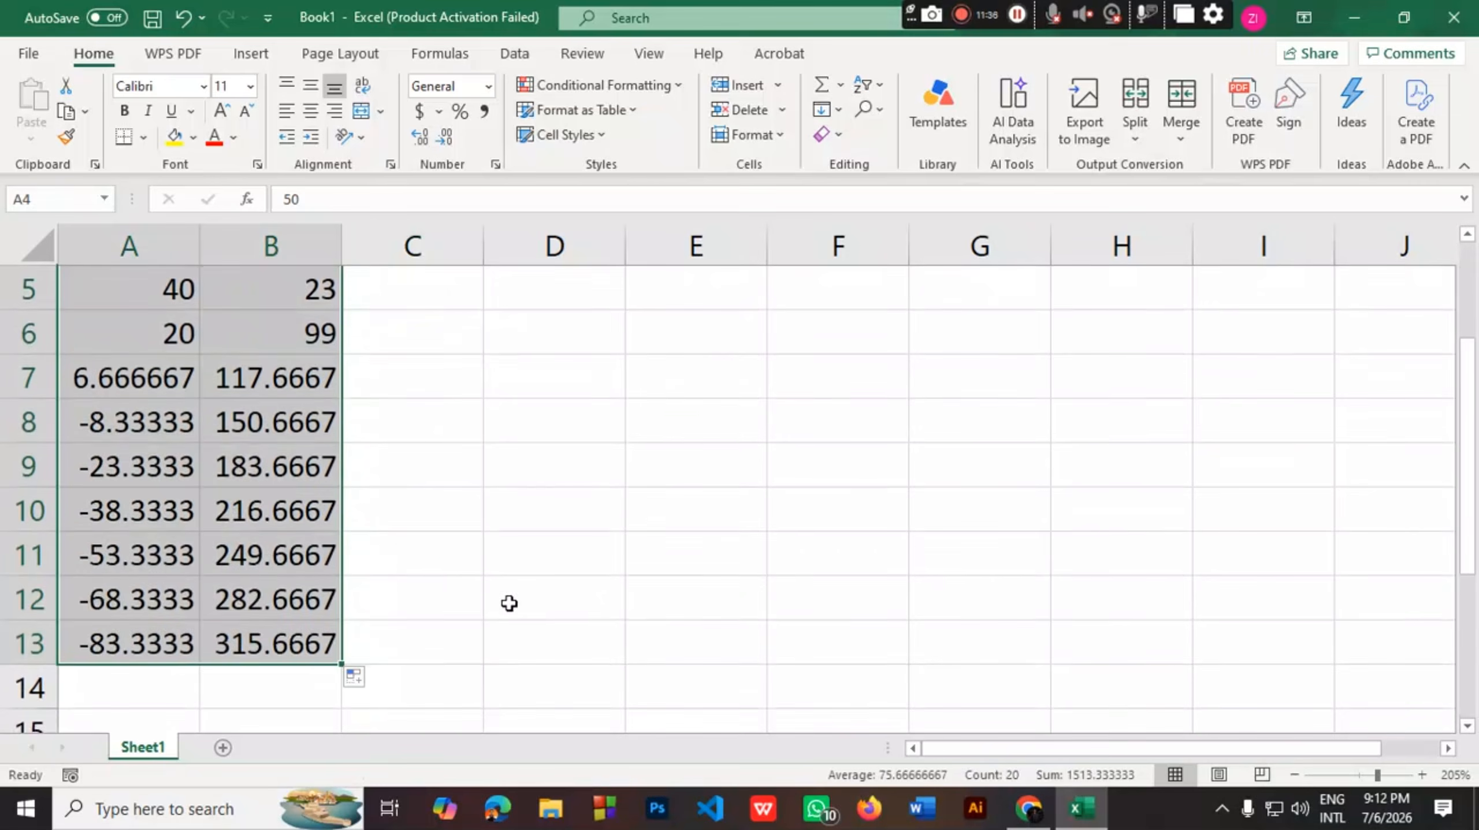
Try to shorten the value in cell A13 by selecting its trailing decimal digits for editing
{"action": "scroll", "coordinate": [248, 657], "scroll_direction": "up", "scroll_amount": 1}
{"action": "left_click", "coordinate": [328, 671]}
{"action": "scroll", "coordinate": [328, 656], "scroll_direction": "down", "scroll_amount": 2}
{"action": "left_click", "coordinate": [109, 514]}
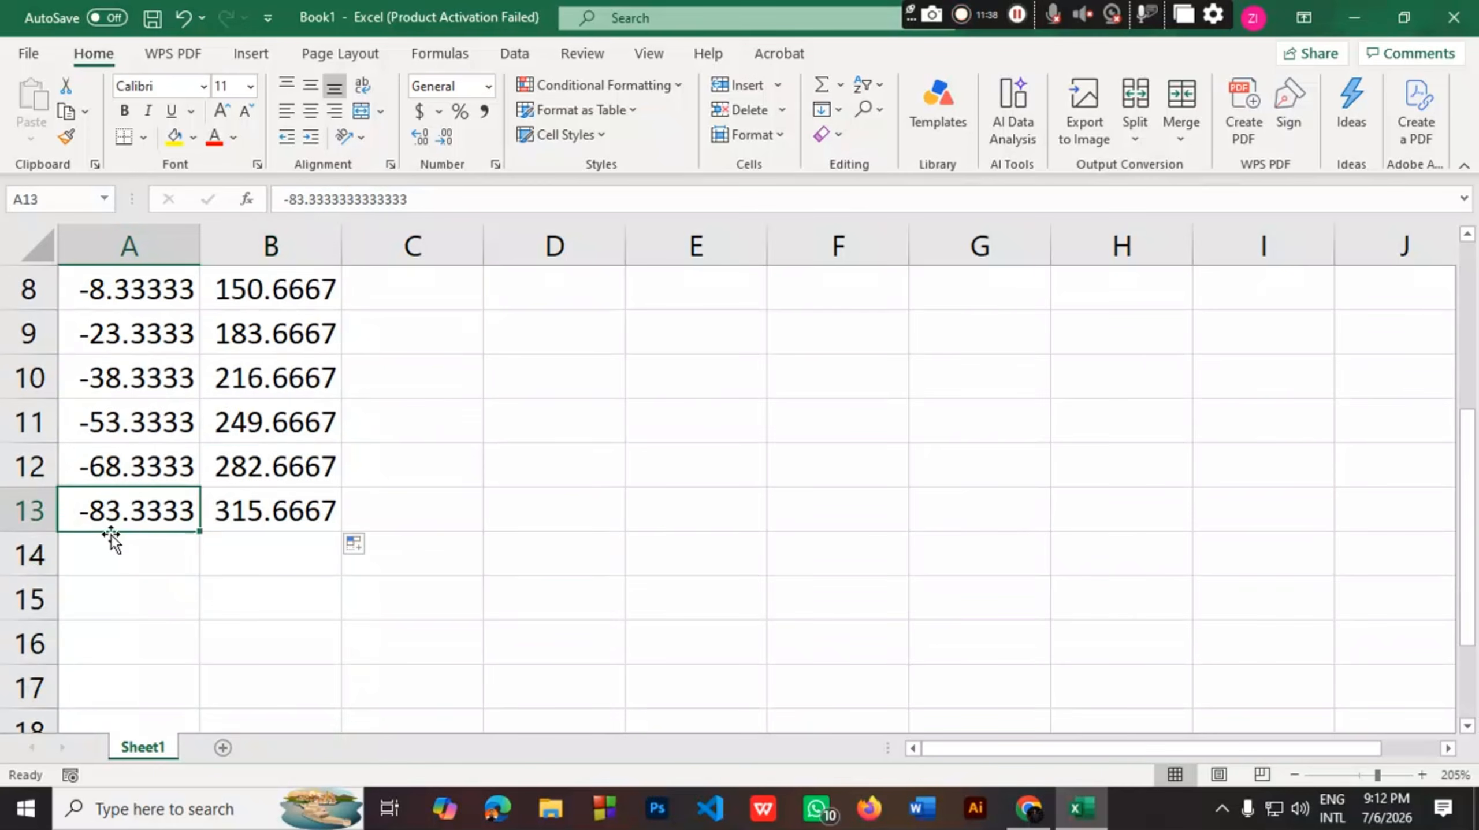
{"action": "double_click", "coordinate": [105, 518]}
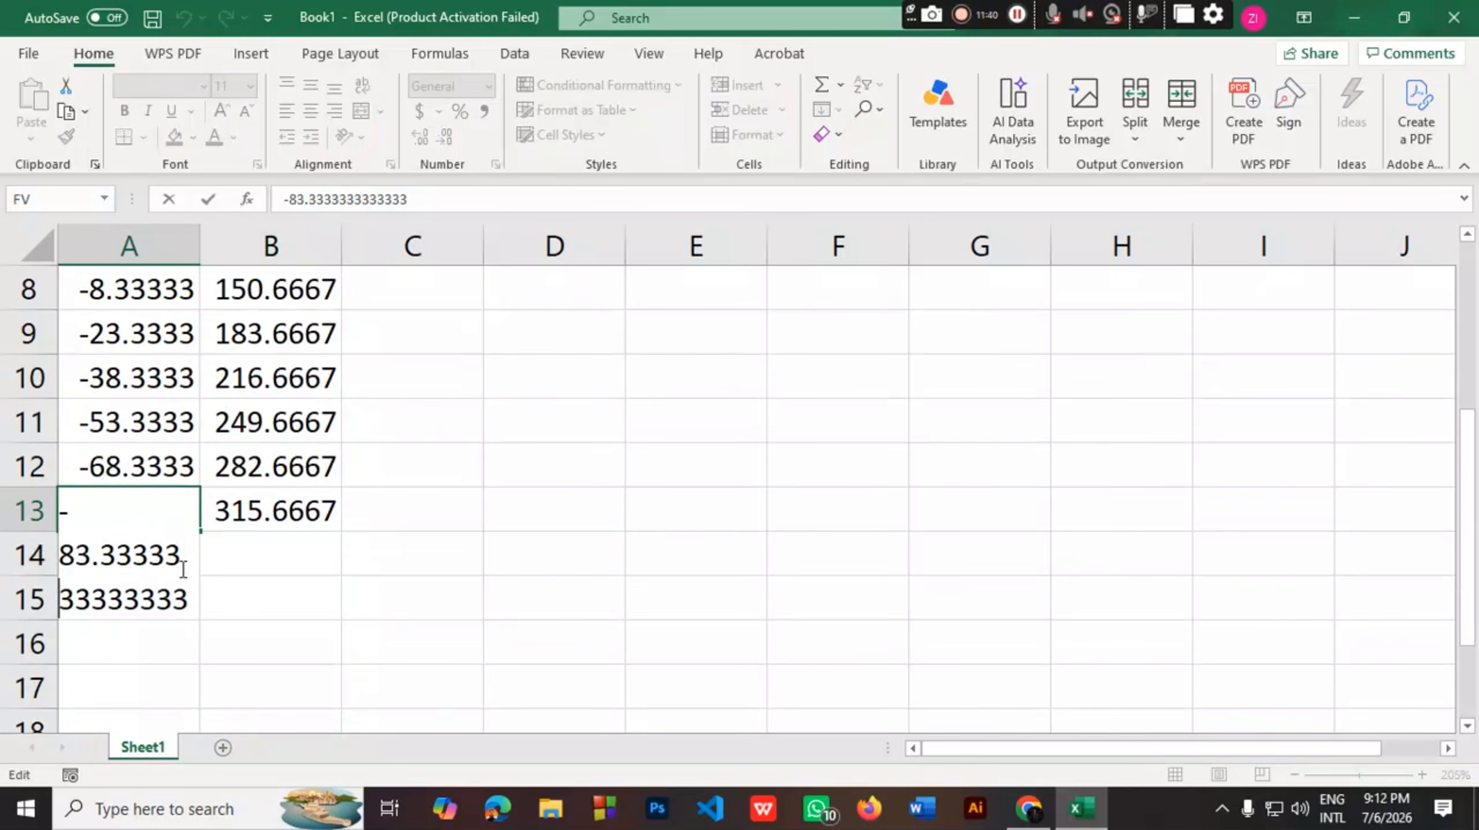
{"action": "left_click", "coordinate": [264, 552]}
{"action": "double_click", "coordinate": [104, 519]}
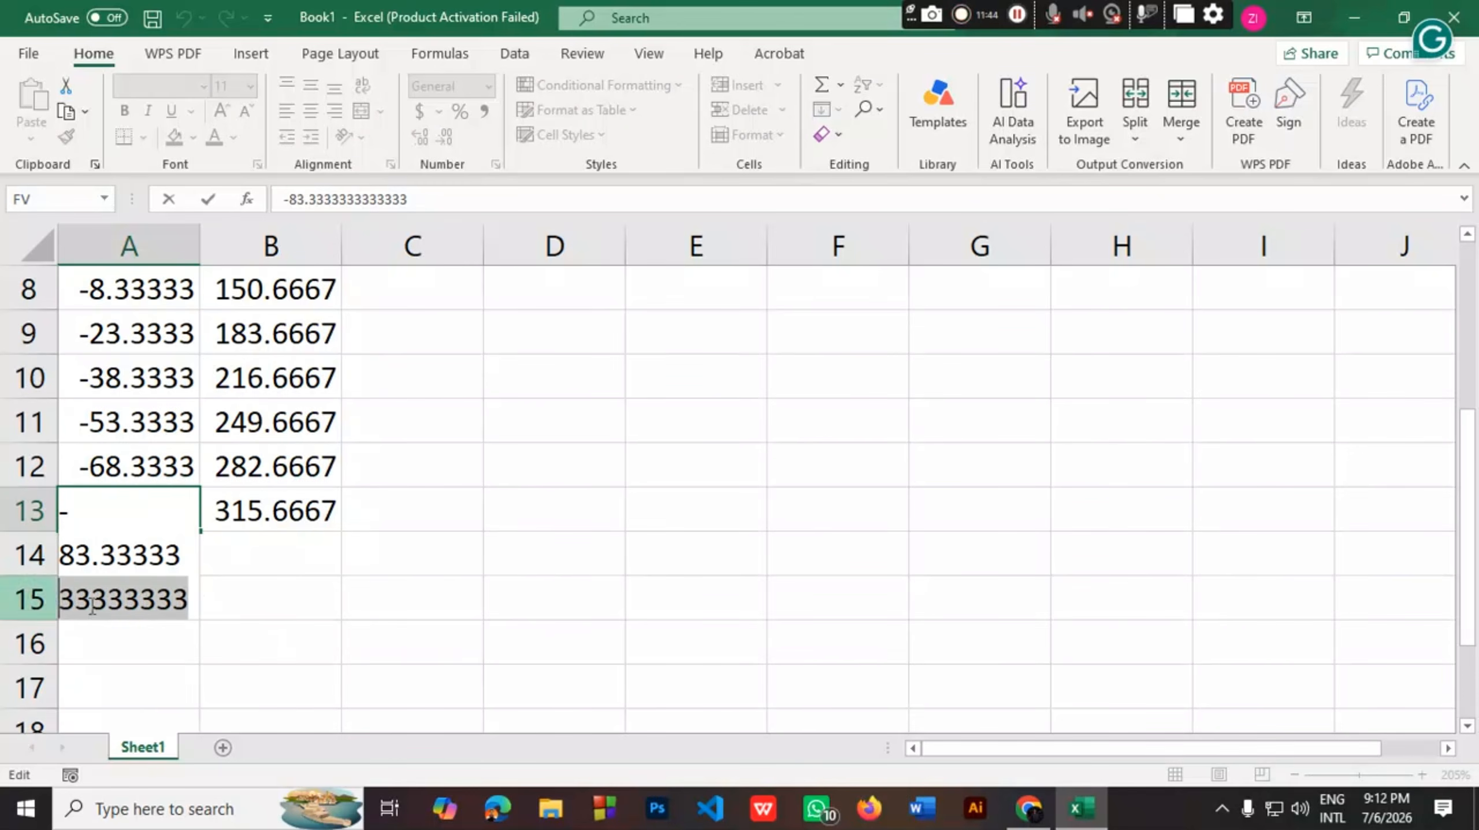
Shorten the value in cell A12 to -68.333 by removing its extra decimal digits
{"action": "left_click", "coordinate": [174, 468]}
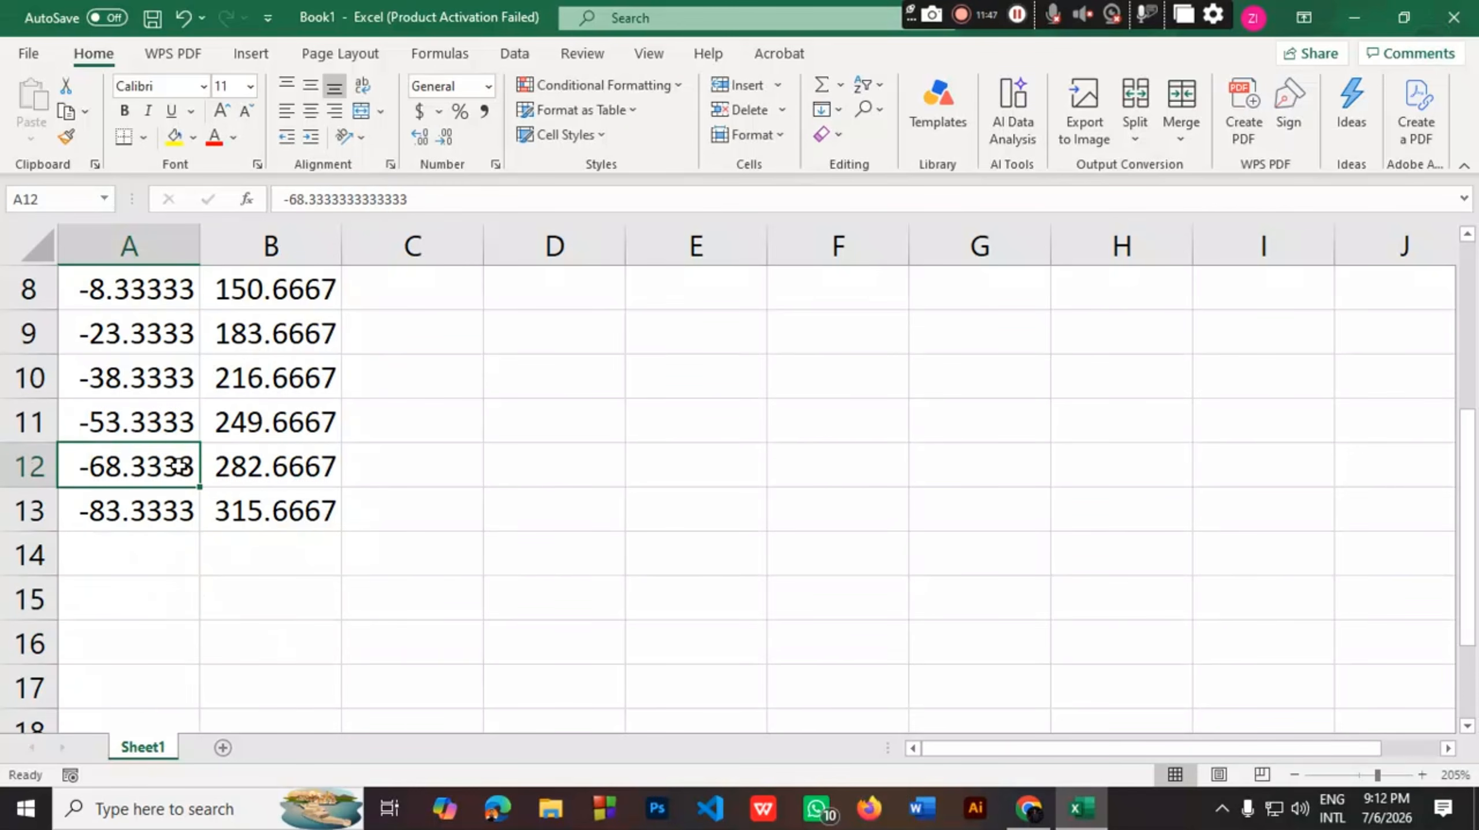
{"action": "left_click", "coordinate": [409, 200]}
{"action": "left_click_drag", "start_coordinate": [408, 199], "coordinate": [332, 199]}
{"action": "key", "text": "BackSpace"}
{"action": "scroll", "coordinate": [194, 414], "scroll_direction": "up", "scroll_amount": 3}
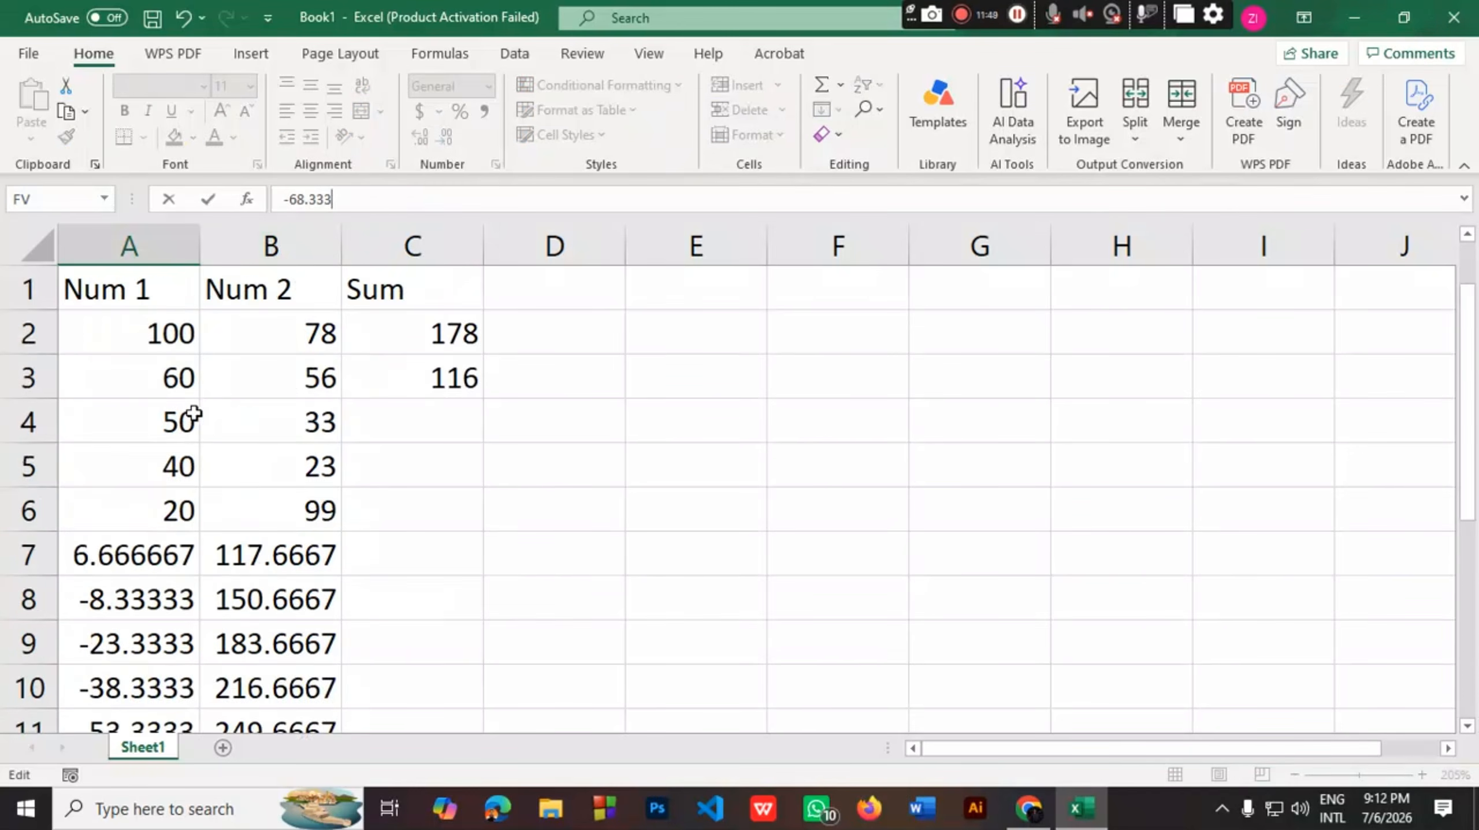
{"action": "scroll", "coordinate": [135, 616], "scroll_direction": "down", "scroll_amount": 2}
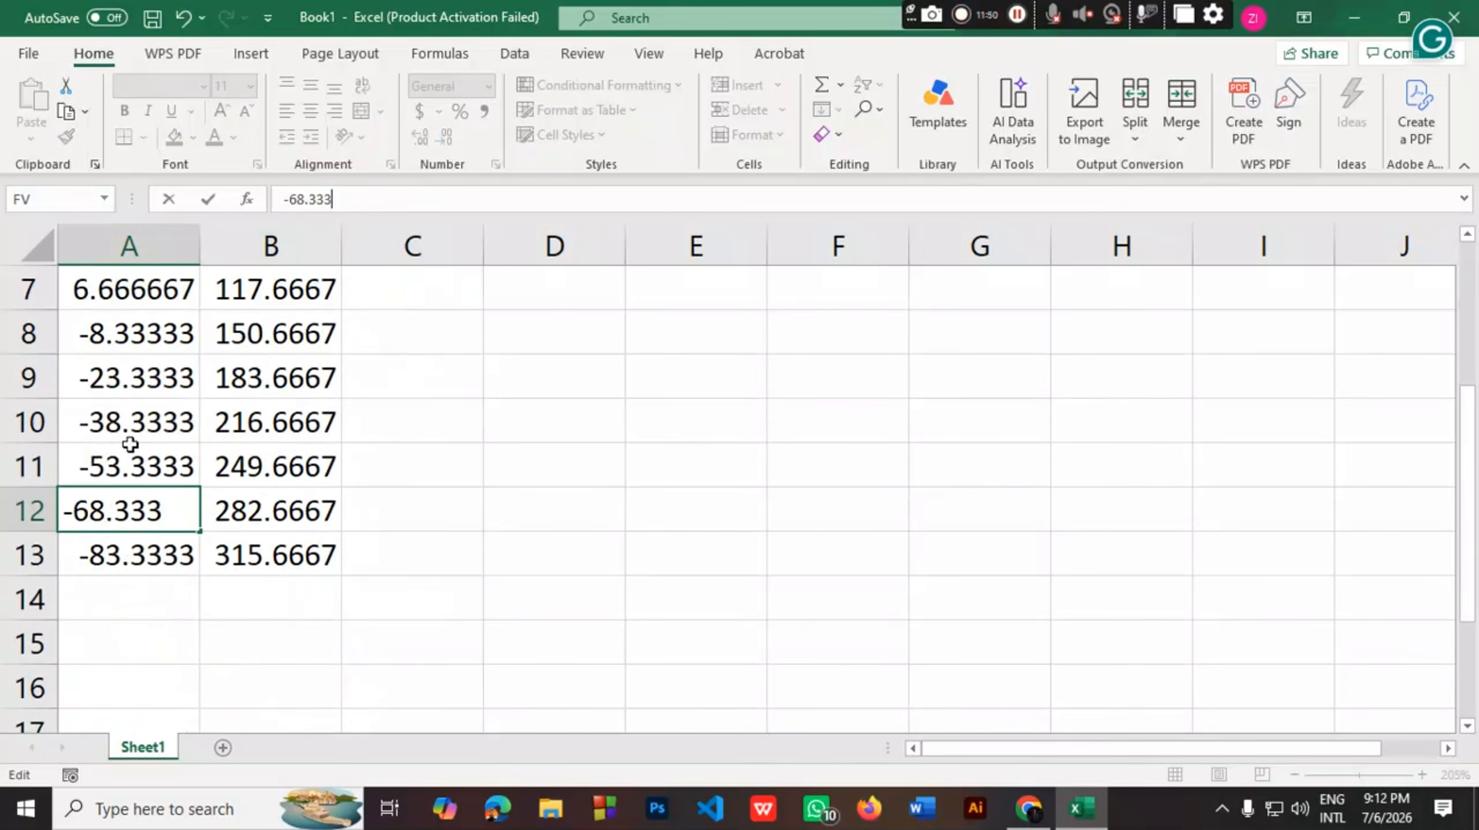
Clear the auto-filled decimal numbers from A7:A13 and B7:B13
{"action": "left_click_drag", "start_coordinate": [121, 323], "coordinate": [159, 568]}
{"action": "key", "text": "Delete"}
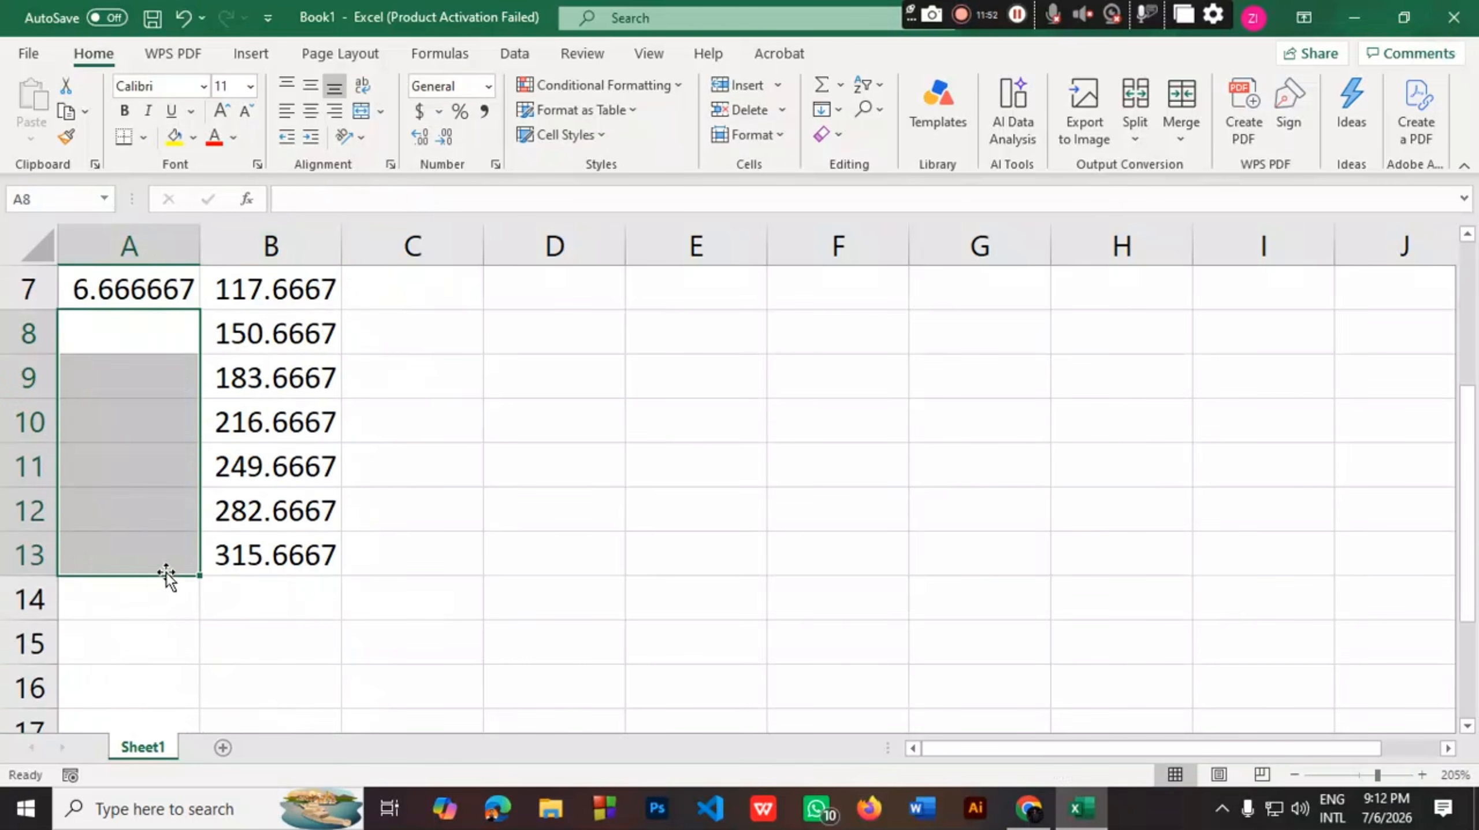
{"action": "left_click", "coordinate": [313, 510]}
{"action": "scroll", "coordinate": [279, 464], "scroll_direction": "up", "scroll_amount": 2}
{"action": "scroll", "coordinate": [265, 482], "scroll_direction": "down", "scroll_amount": 1}
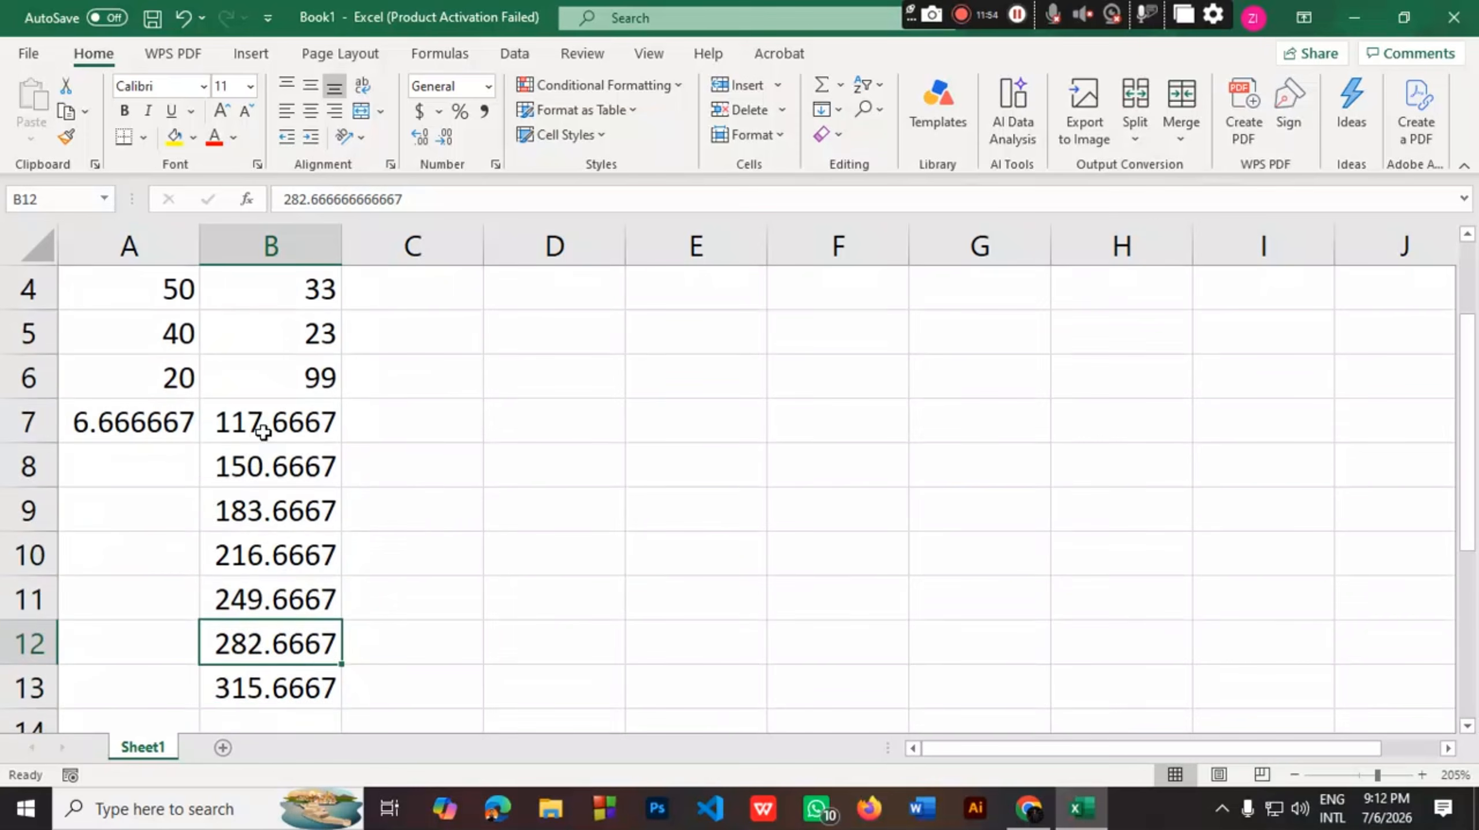
{"action": "left_click_drag", "start_coordinate": [263, 431], "coordinate": [306, 667]}
{"action": "key", "text": "Delete"}
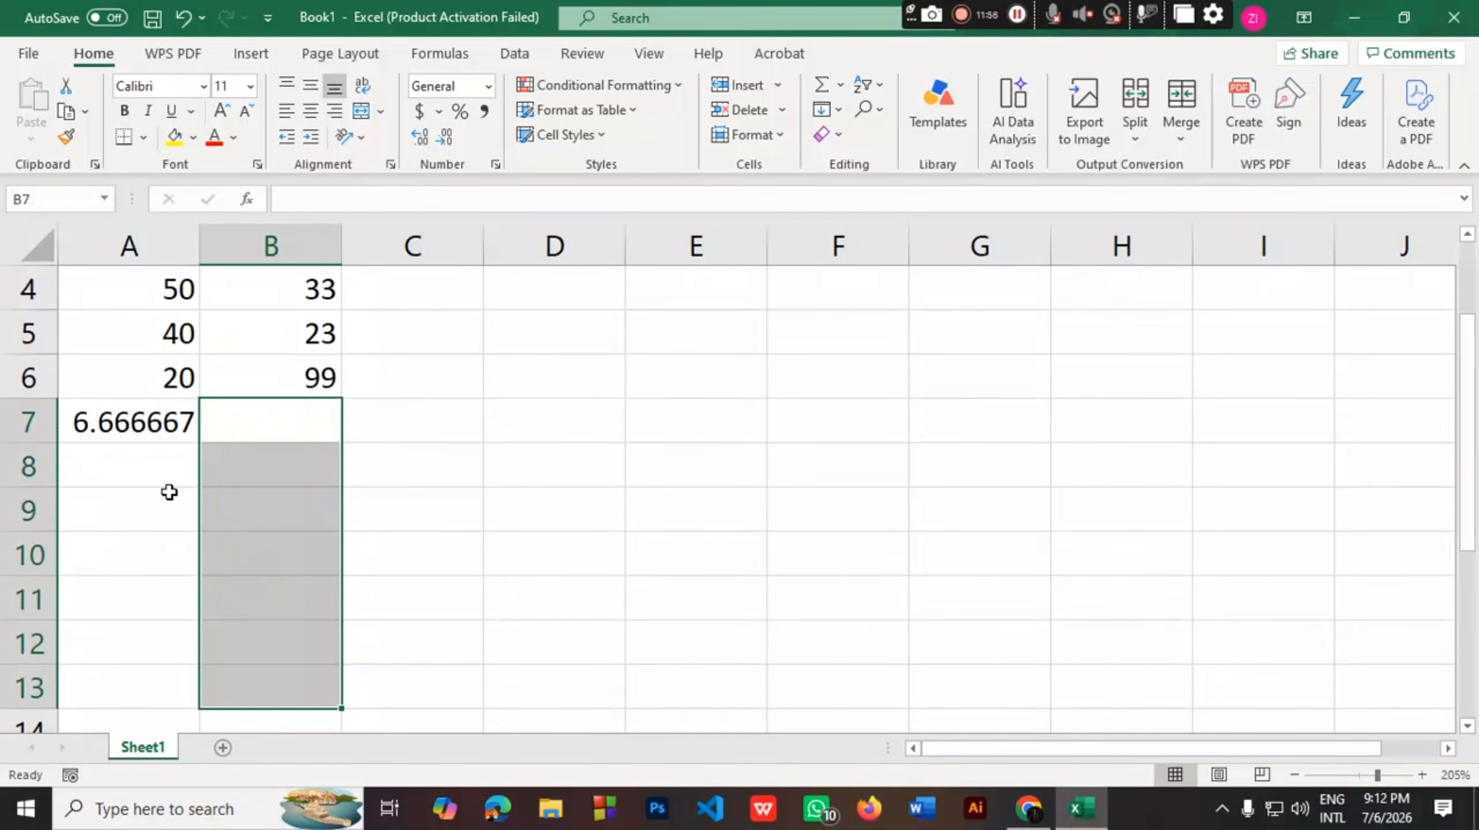
{"action": "left_click", "coordinate": [134, 422]}
{"action": "scroll", "coordinate": [214, 495], "scroll_direction": "up", "scroll_amount": 1}
{"action": "key", "text": "Delete"}
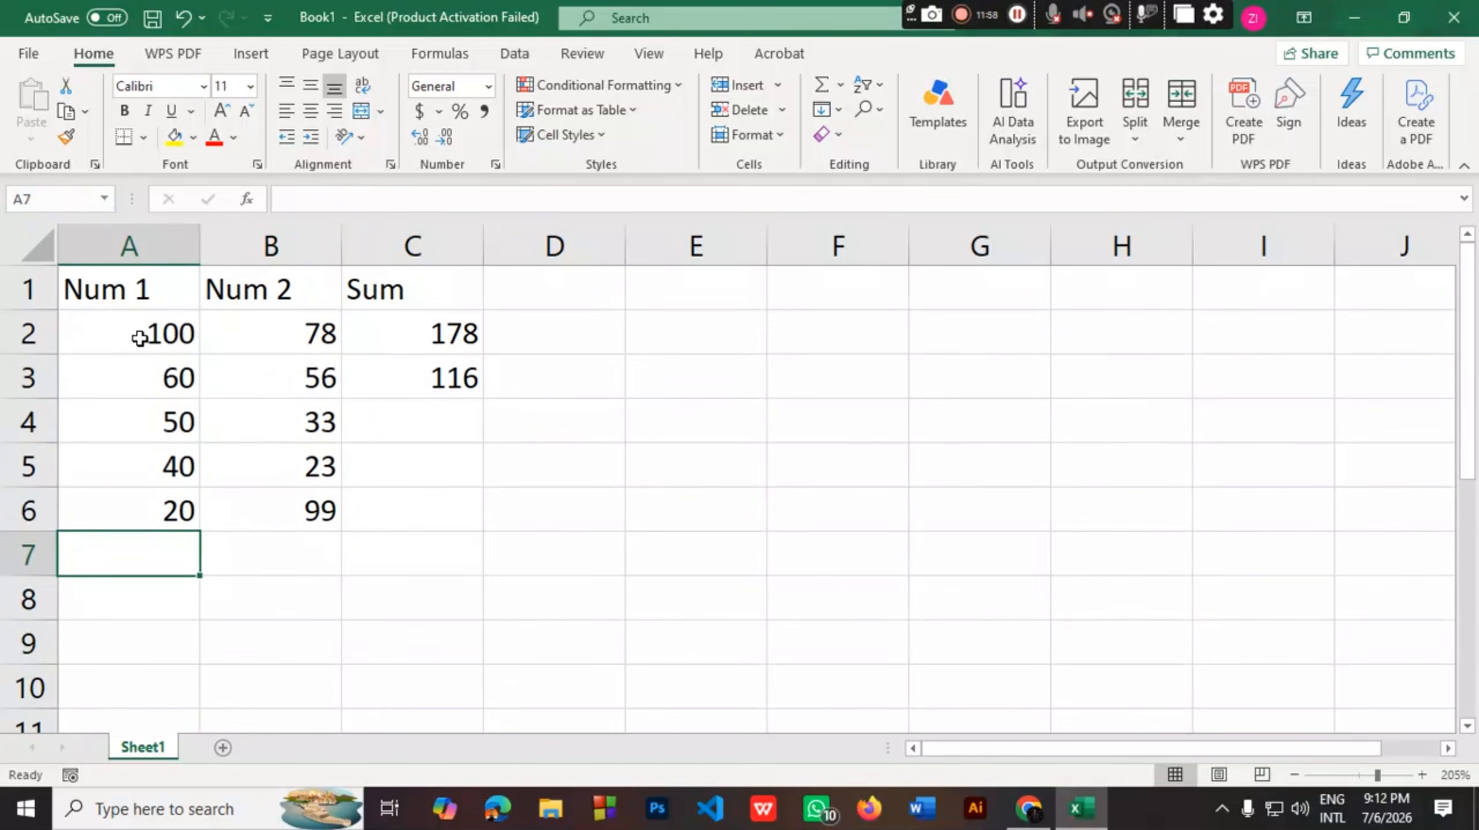
Copy the number block A2:B6 and paste it directly below into A7:B11
{"action": "left_click_drag", "start_coordinate": [139, 338], "coordinate": [281, 508]}
{"action": "key", "text": "ctrl+c"}
{"action": "scroll", "coordinate": [180, 484], "scroll_direction": "down", "scroll_amount": 2}
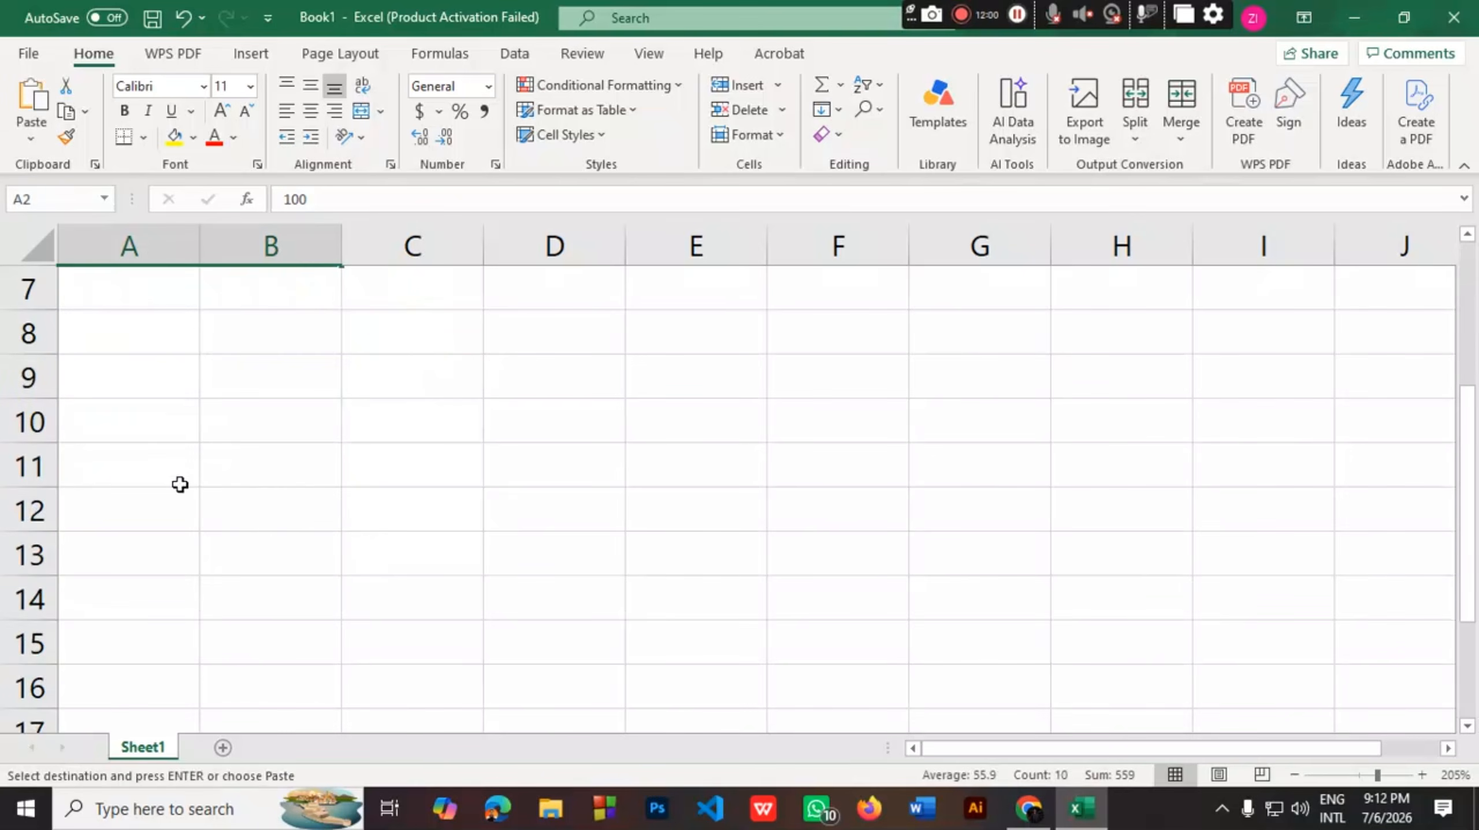
{"action": "scroll", "coordinate": [180, 484], "scroll_direction": "up", "scroll_amount": 1}
{"action": "left_click_drag", "start_coordinate": [133, 422], "coordinate": [297, 670]}
{"action": "key", "text": "ctrl+v"}
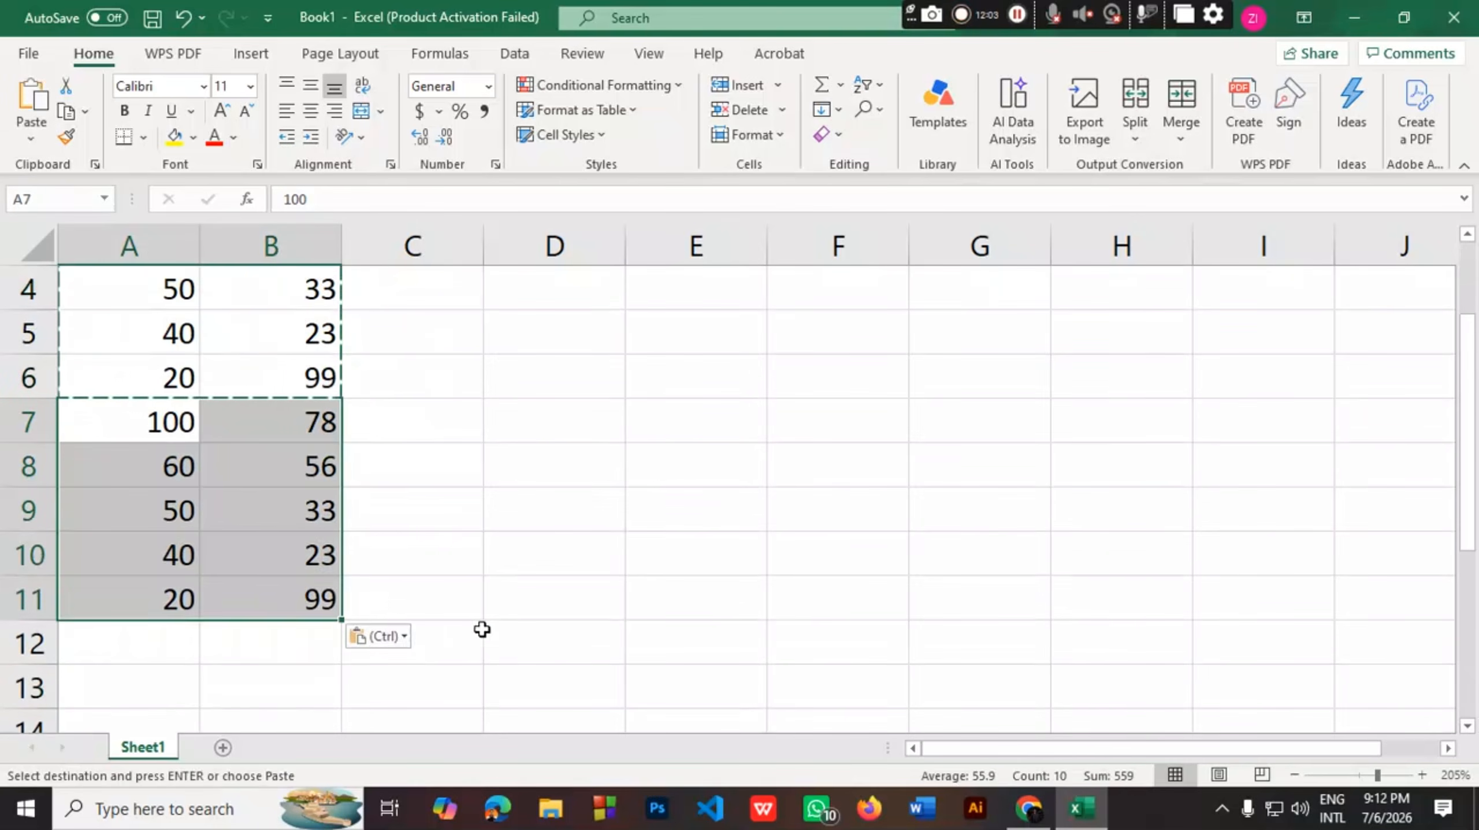
{"action": "left_click", "coordinate": [531, 590]}
{"action": "scroll", "coordinate": [535, 578], "scroll_direction": "up", "scroll_amount": 1}
{"action": "key", "text": "Escape"}
Add the third row's numbers under Sum by entering =A4+B4 in C4
{"action": "scroll", "coordinate": [432, 522], "scroll_direction": "down", "scroll_amount": 2}
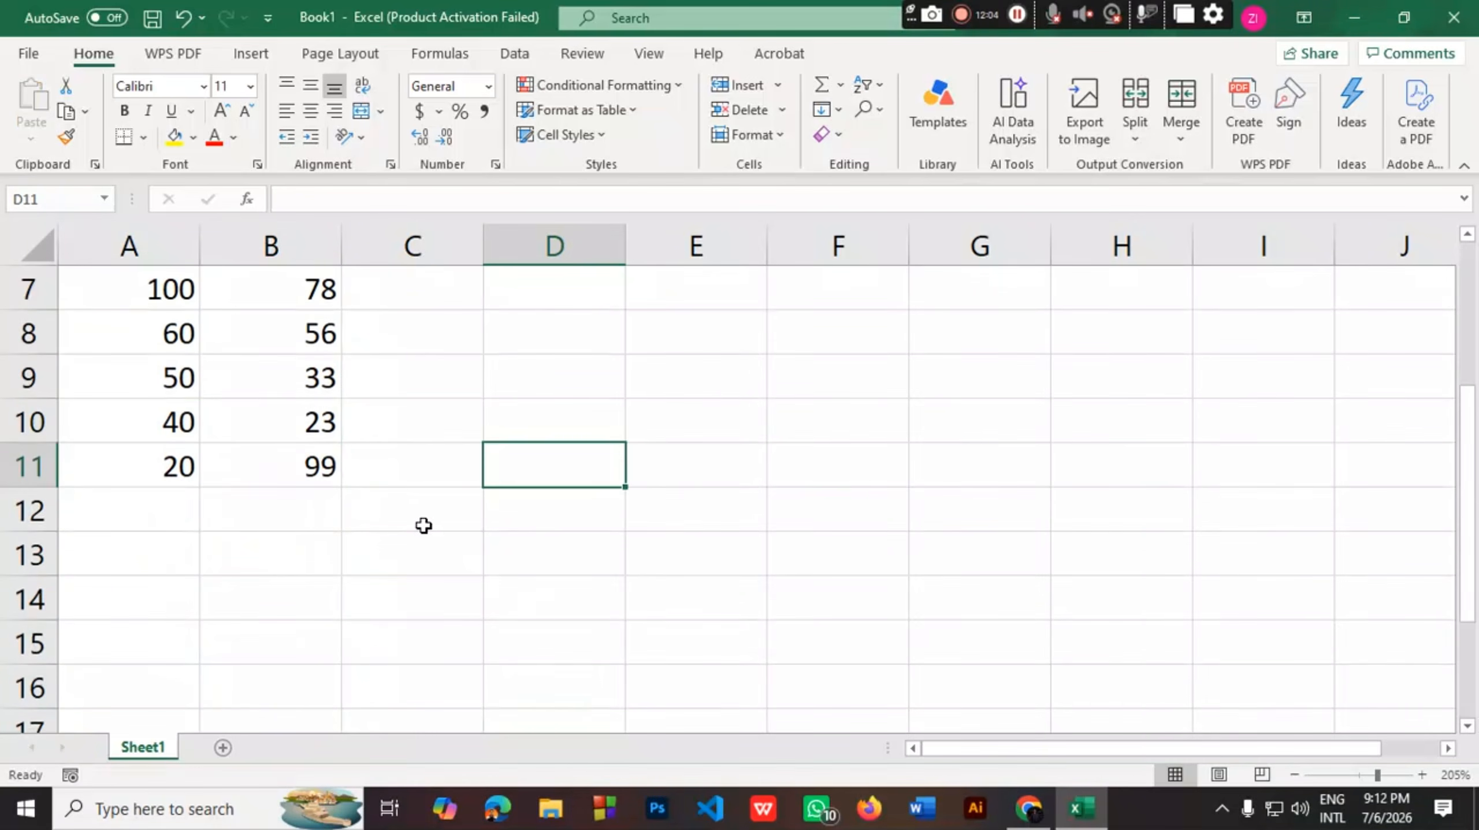
{"action": "scroll", "coordinate": [423, 524], "scroll_direction": "up", "scroll_amount": 2}
{"action": "scroll", "coordinate": [442, 534], "scroll_direction": "down", "scroll_amount": 1, "text": "ctrl"}
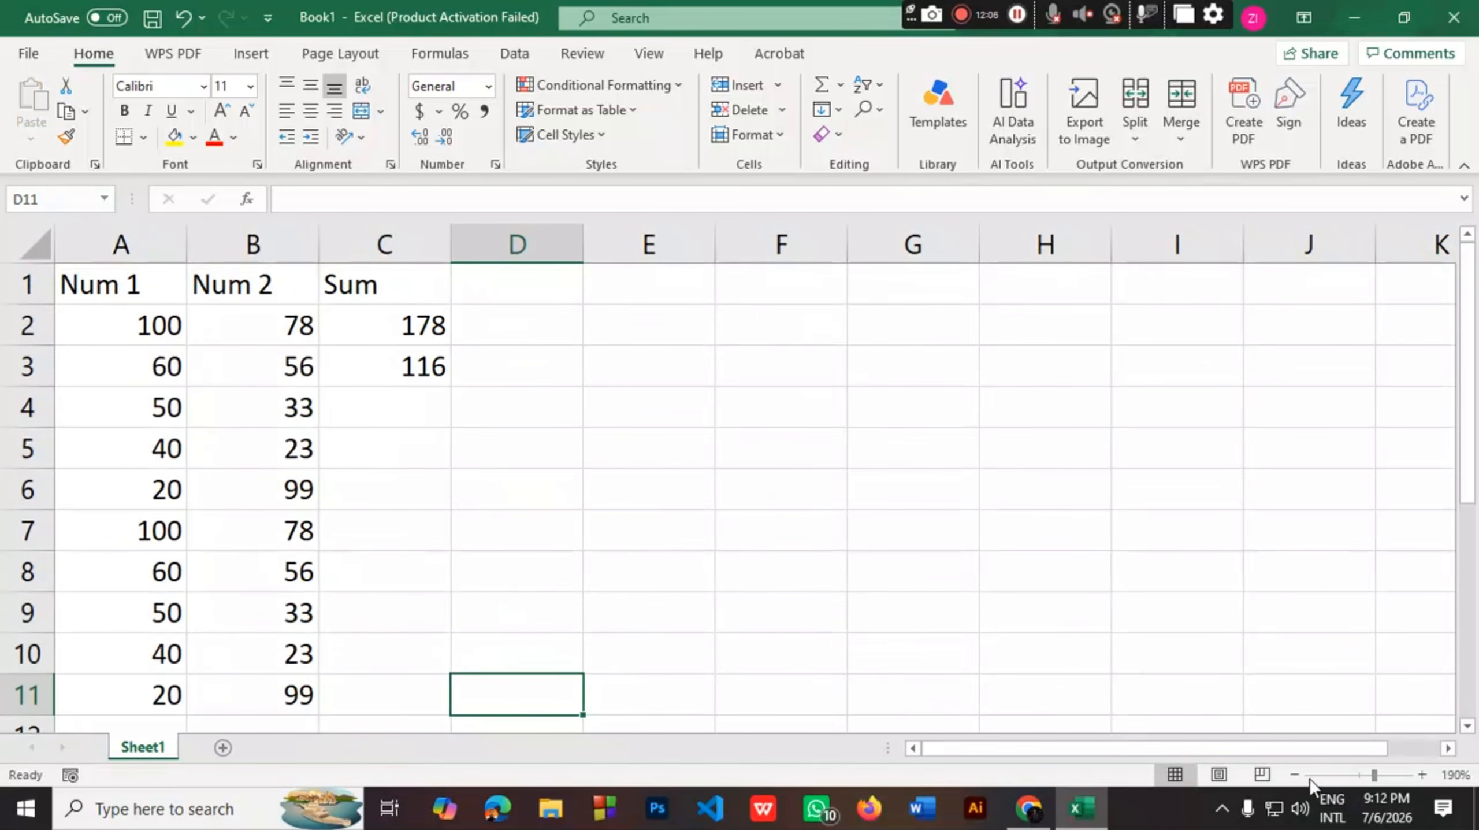
{"action": "left_click", "coordinate": [1294, 774]}
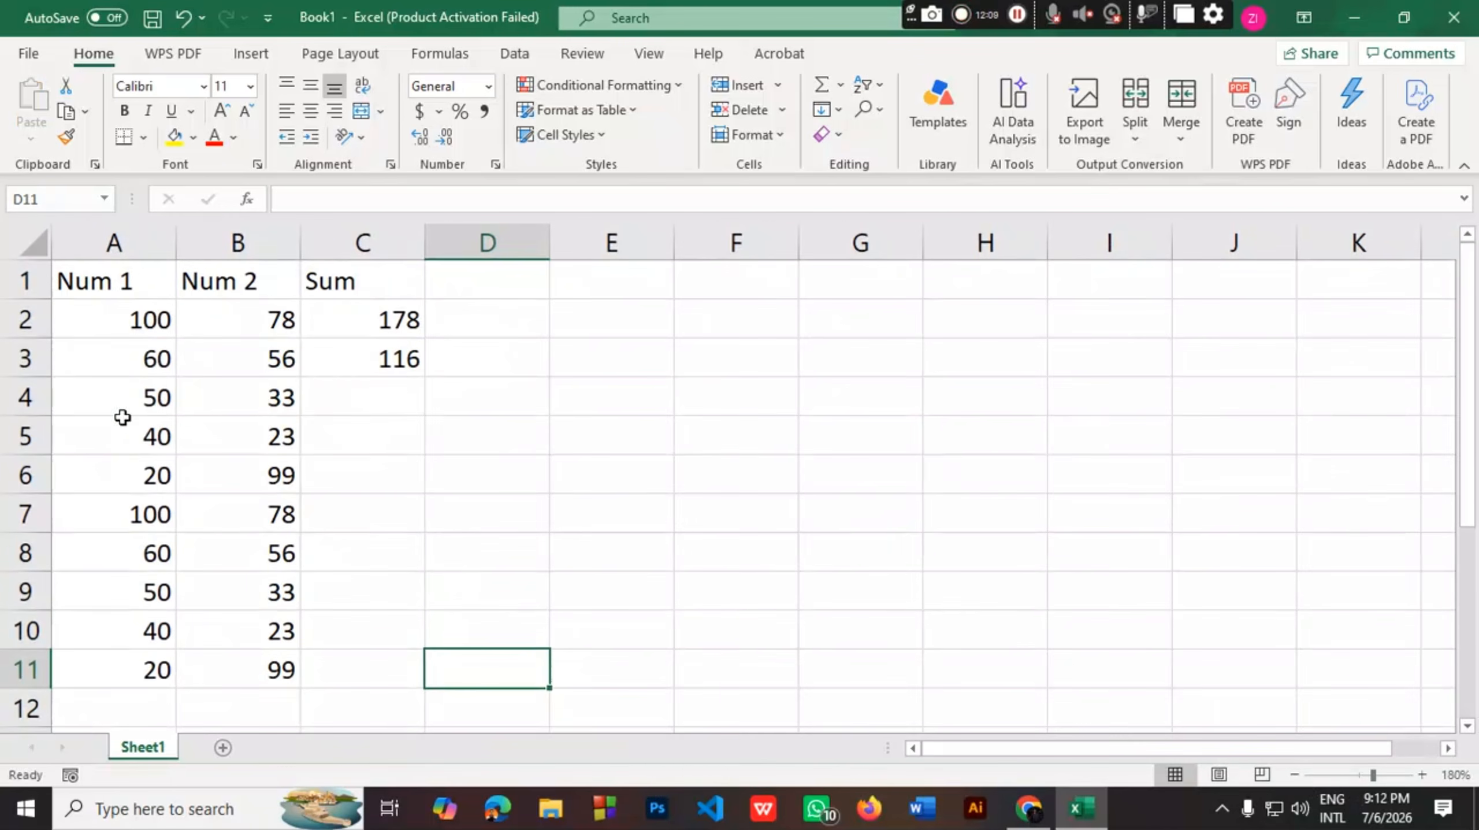
{"action": "left_click_drag", "start_coordinate": [122, 417], "coordinate": [285, 628]}
{"action": "left_click", "coordinate": [372, 401]}
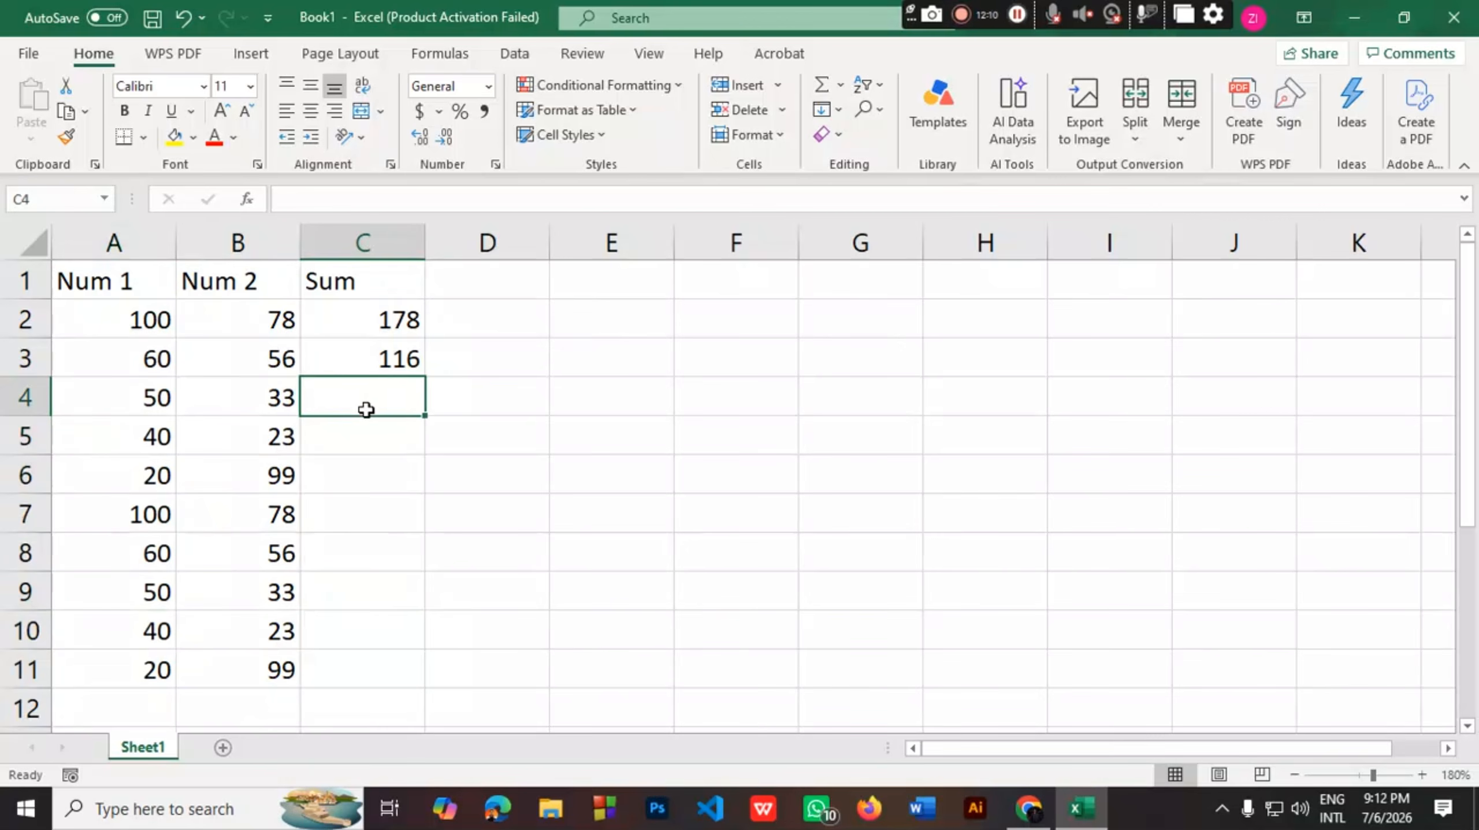
{"action": "double_click", "coordinate": [368, 408]}
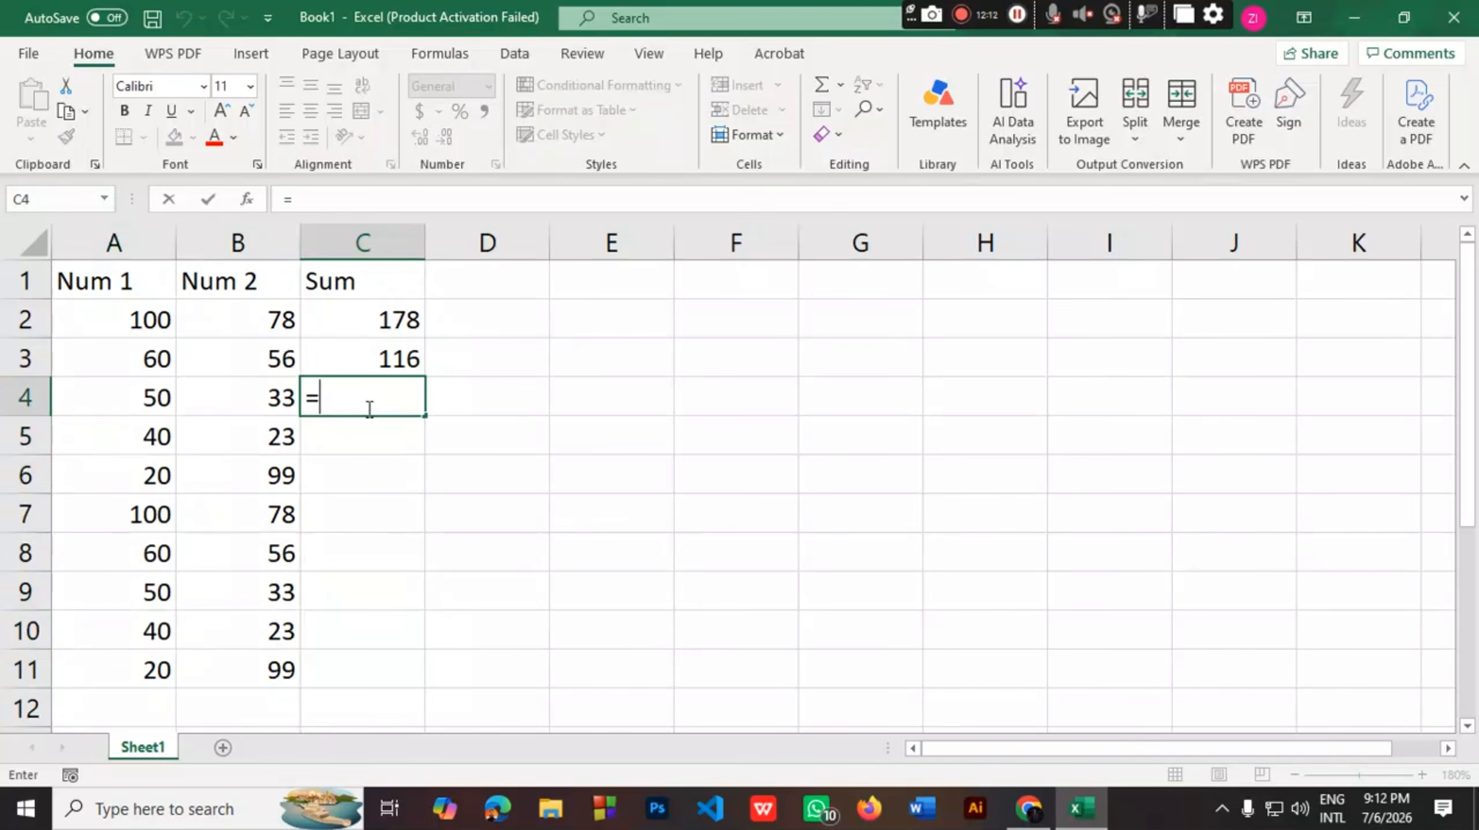
{"action": "left_click", "coordinate": [152, 397]}
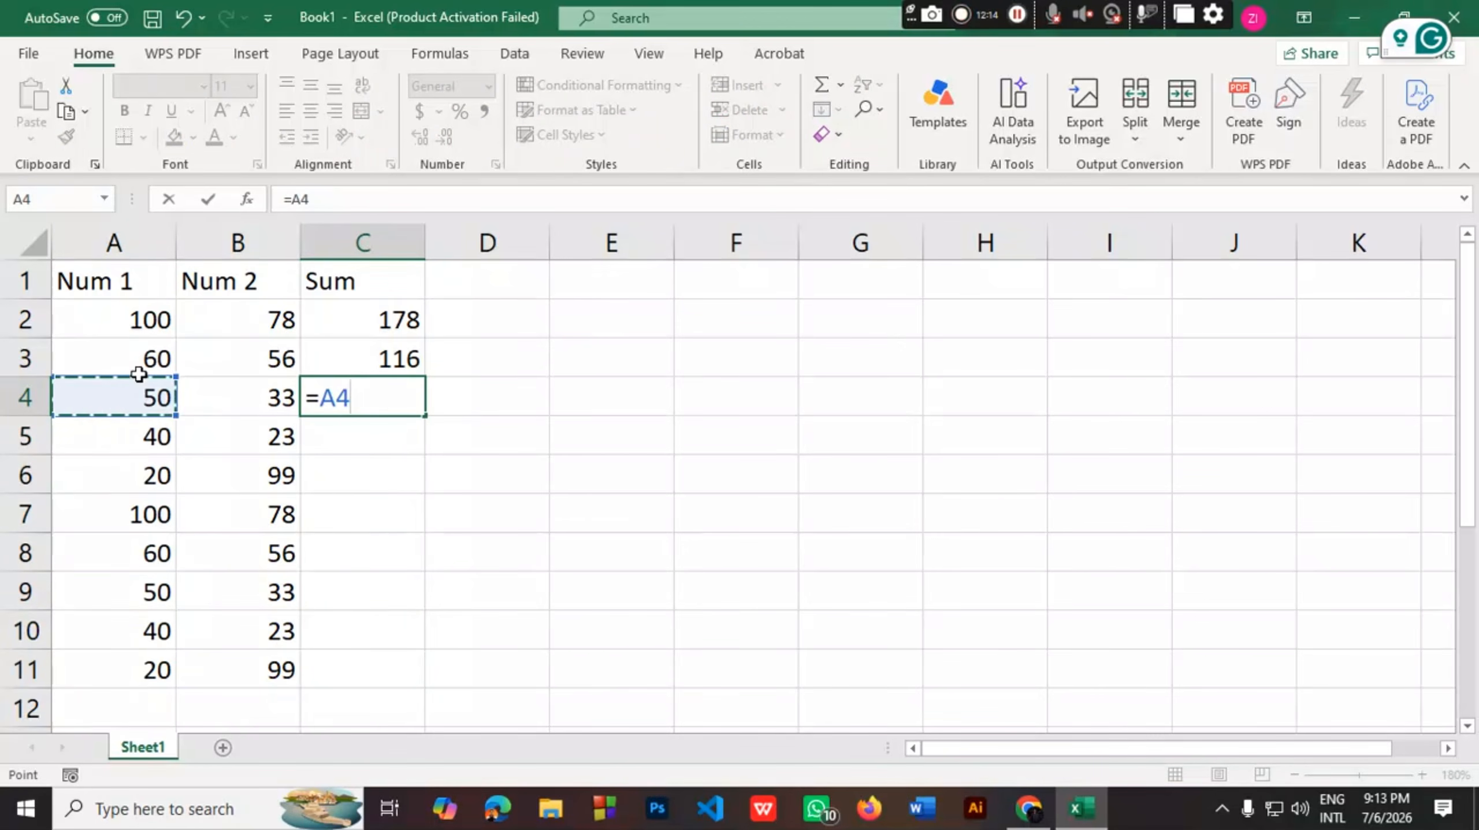
{"action": "type", "text": "+"}
{"action": "left_click", "coordinate": [251, 407]}
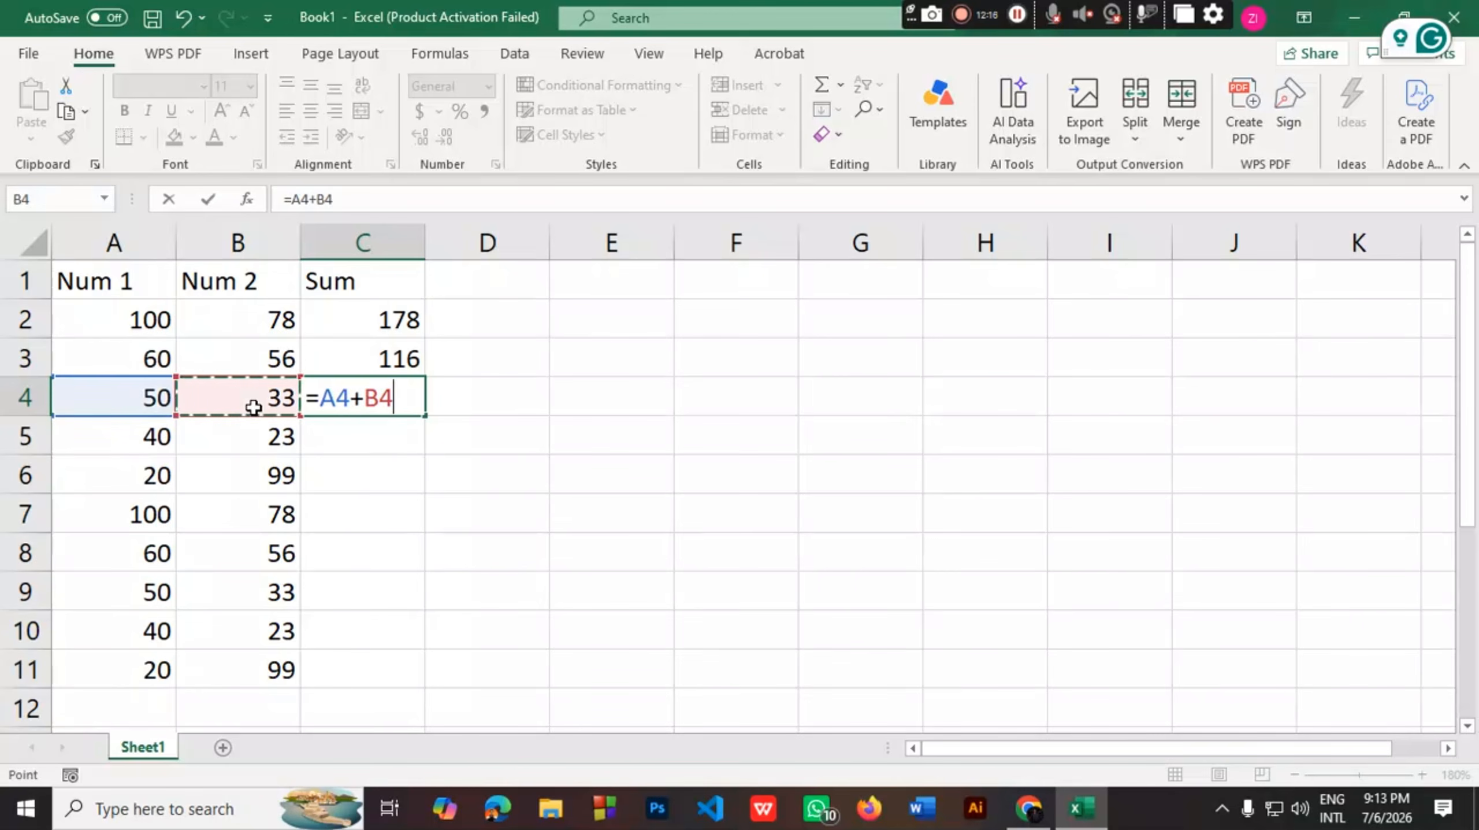
{"action": "key", "text": "Return"}
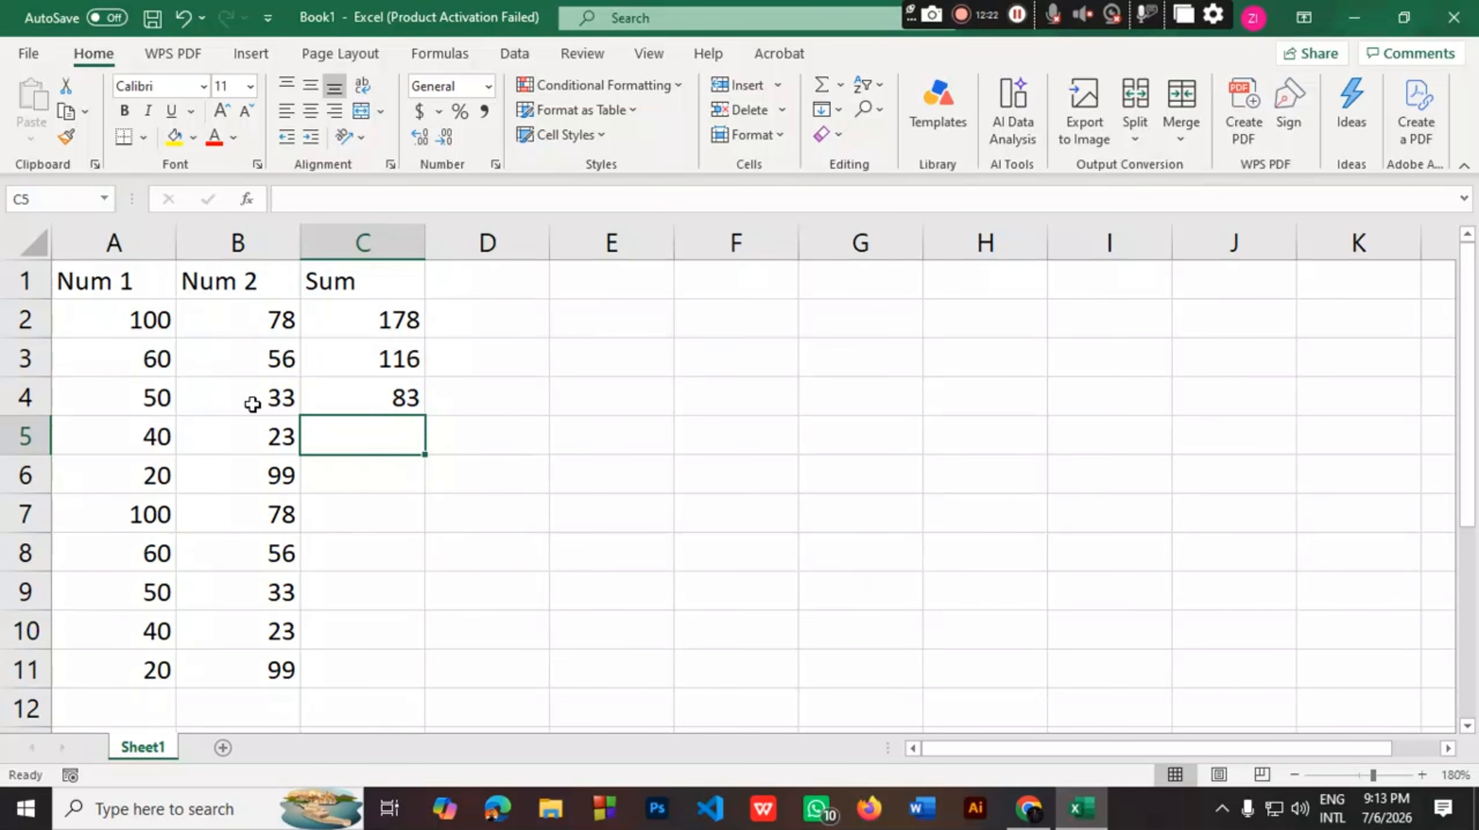
Clear the sum formulas from cells C2:C4
{"action": "left_click", "coordinate": [398, 365]}
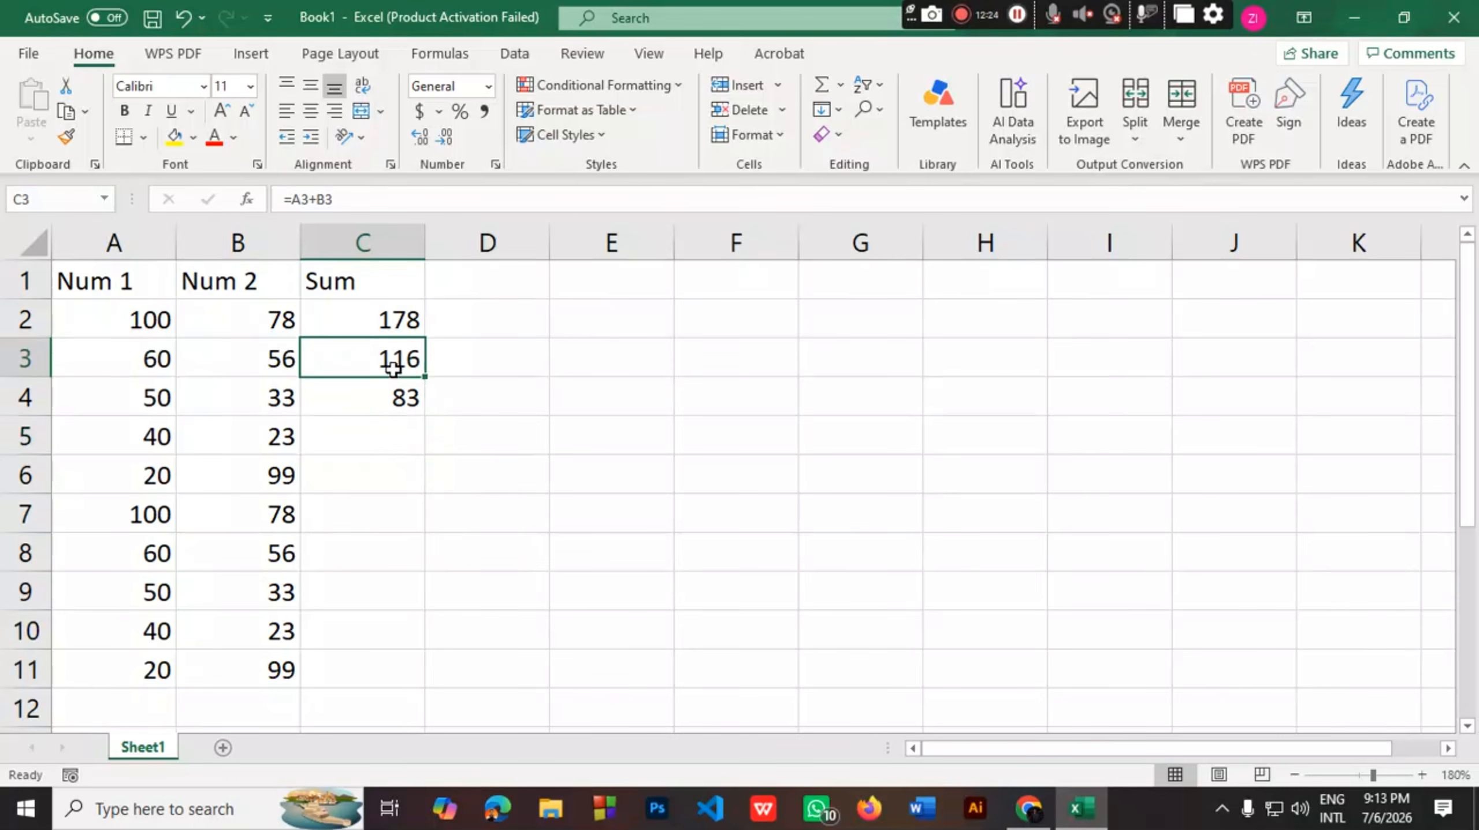
{"action": "left_click_drag", "start_coordinate": [392, 329], "coordinate": [403, 400]}
{"action": "key", "text": "Delete"}
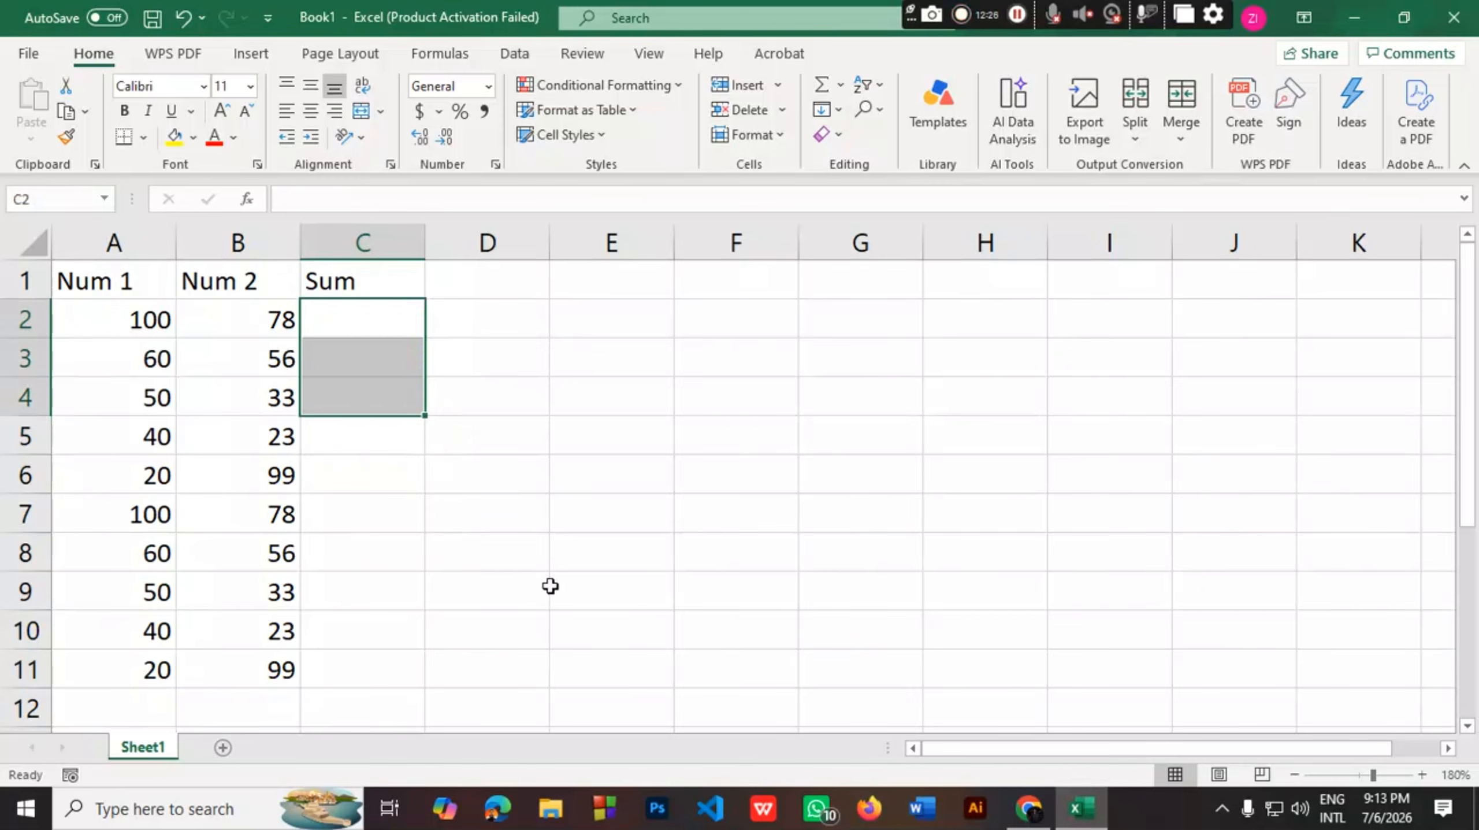
{"action": "left_click", "coordinate": [551, 589]}
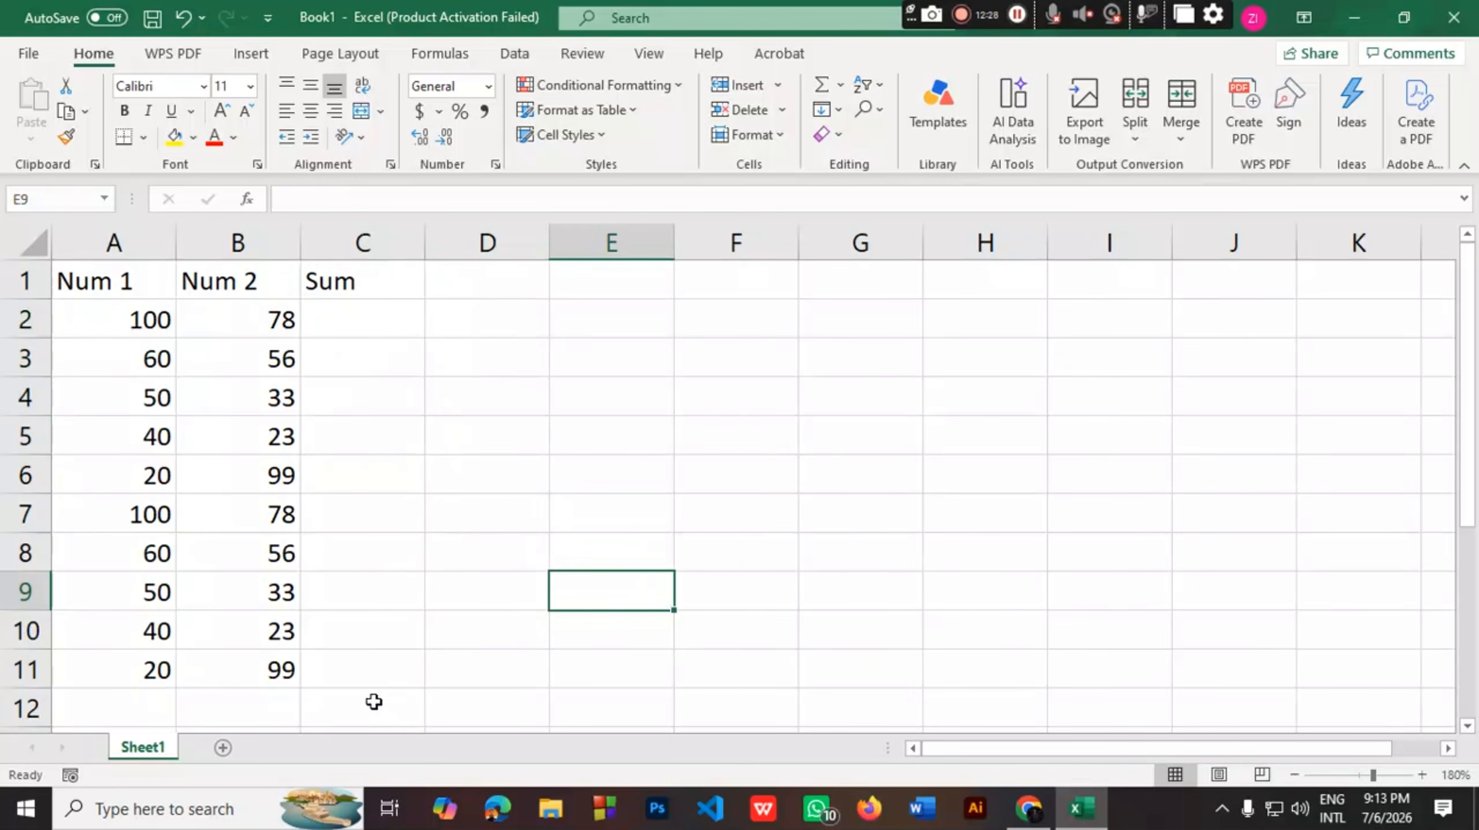
Enter the formula =A2+B2 in C2 under Sum, referencing the first row's cells
{"action": "left_click", "coordinate": [353, 314]}
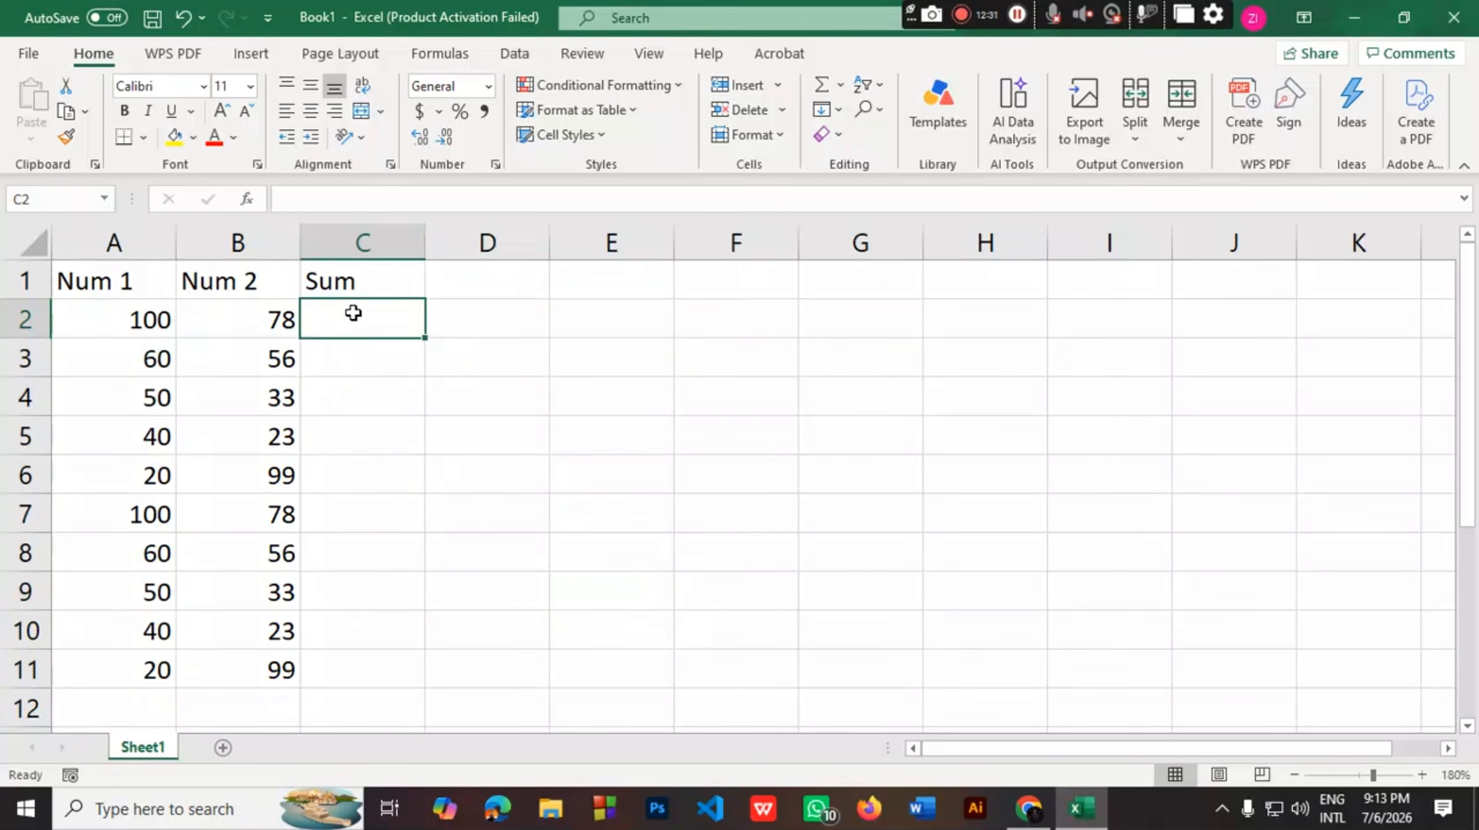
{"action": "double_click", "coordinate": [353, 316]}
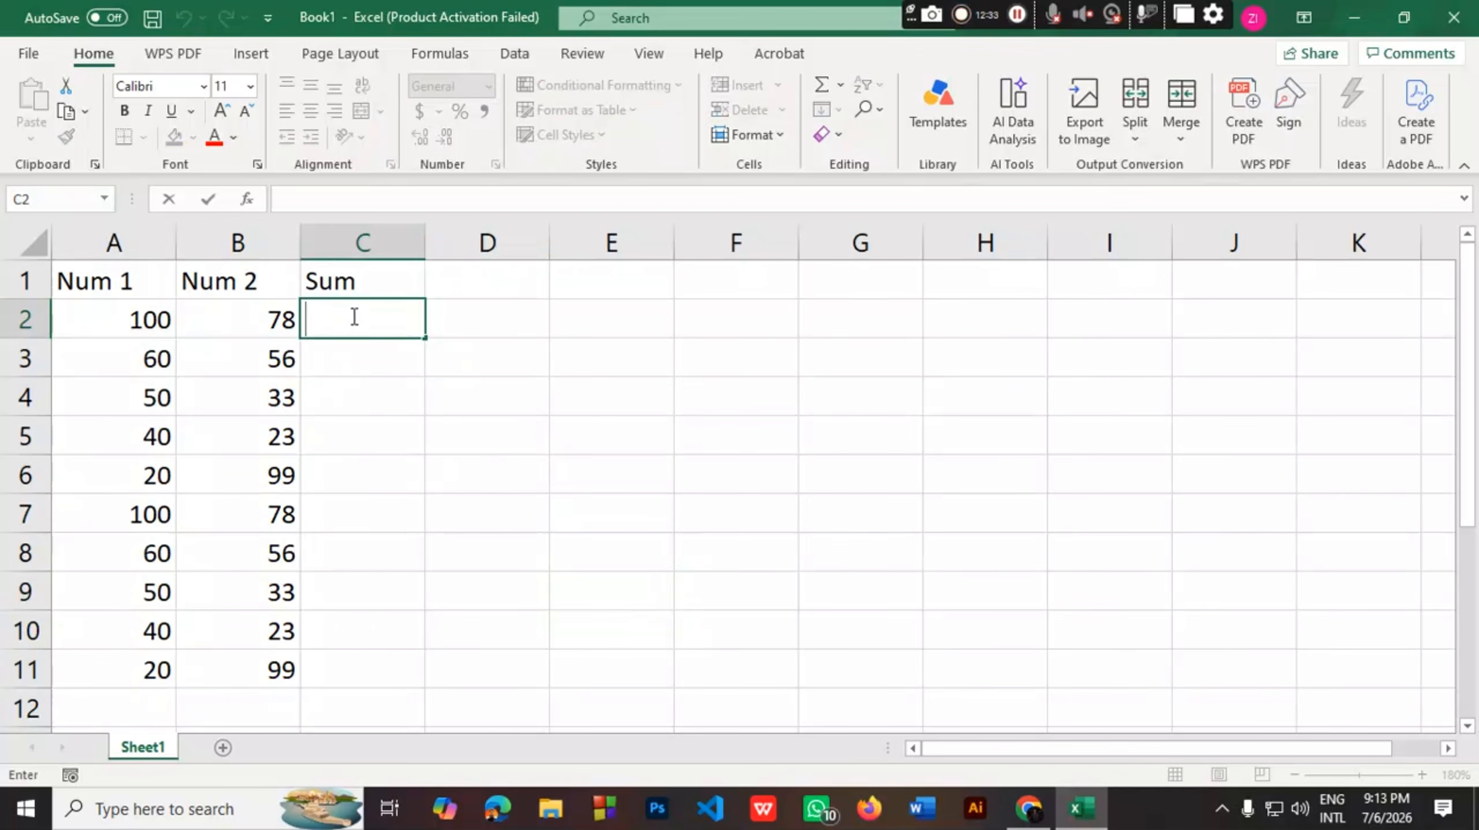
{"action": "type", "text": "="}
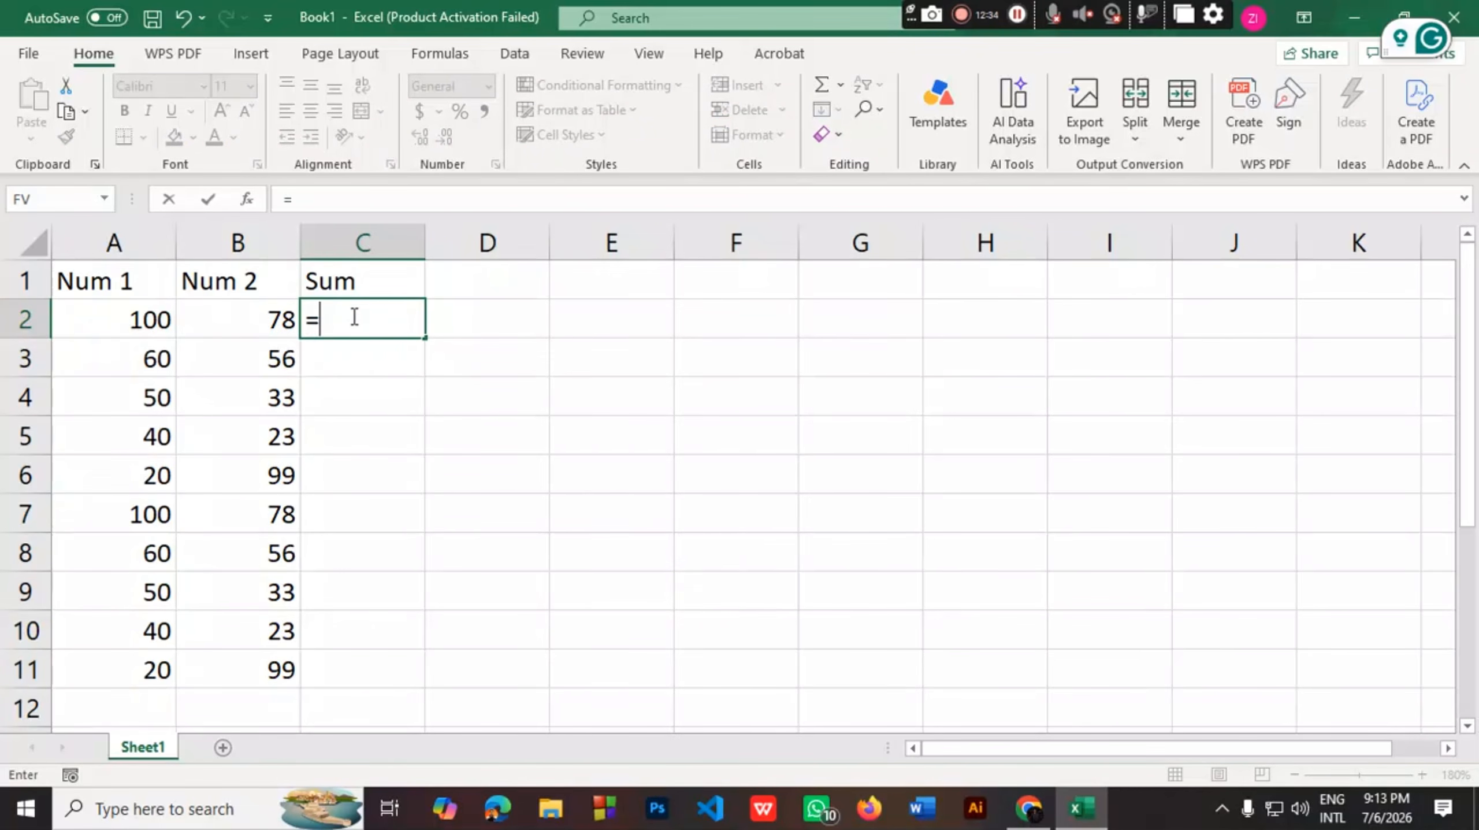
{"action": "left_click", "coordinate": [132, 320]}
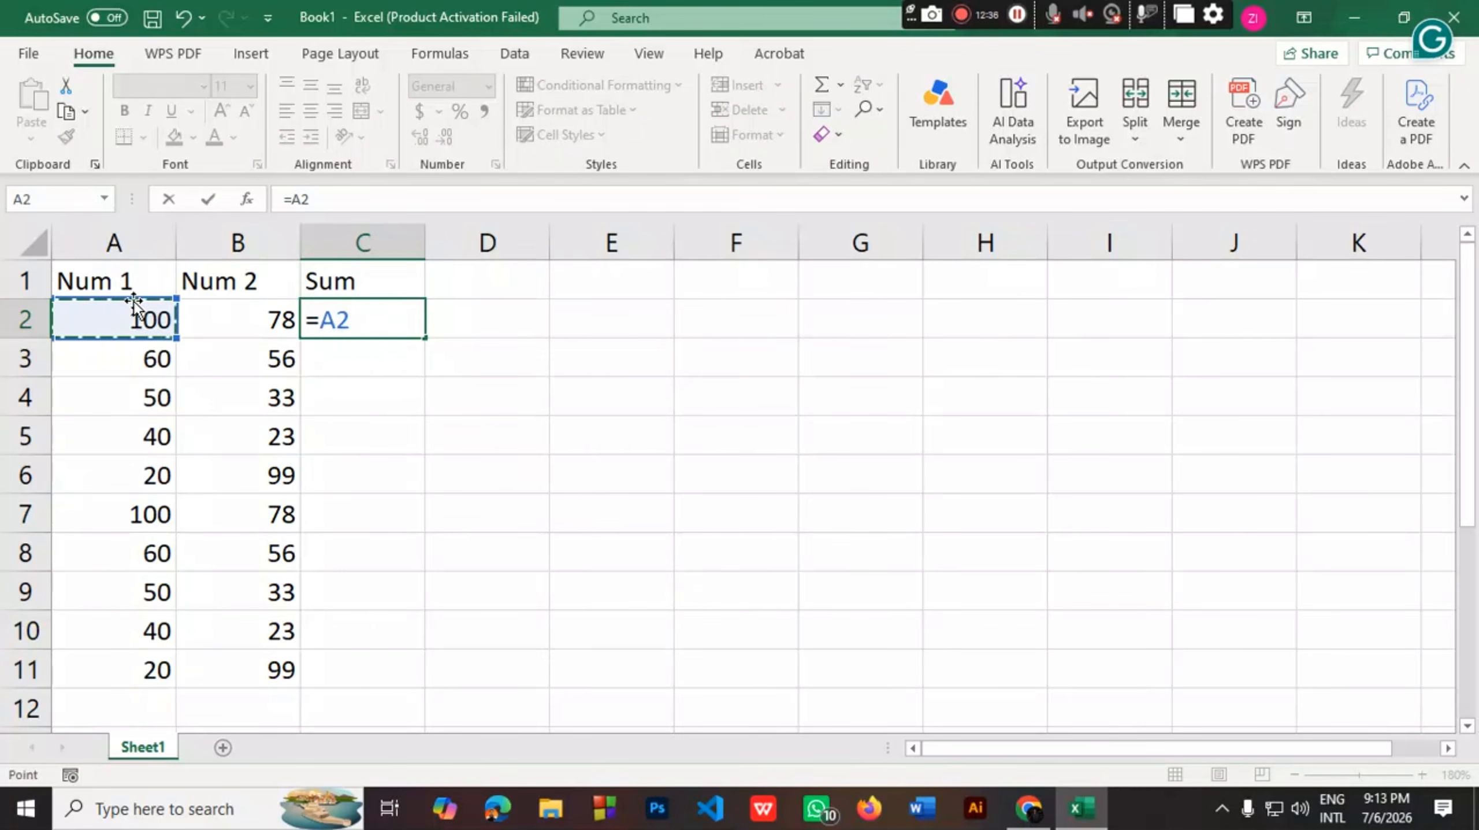
{"action": "type", "text": "+"}
{"action": "left_click", "coordinate": [254, 327]}
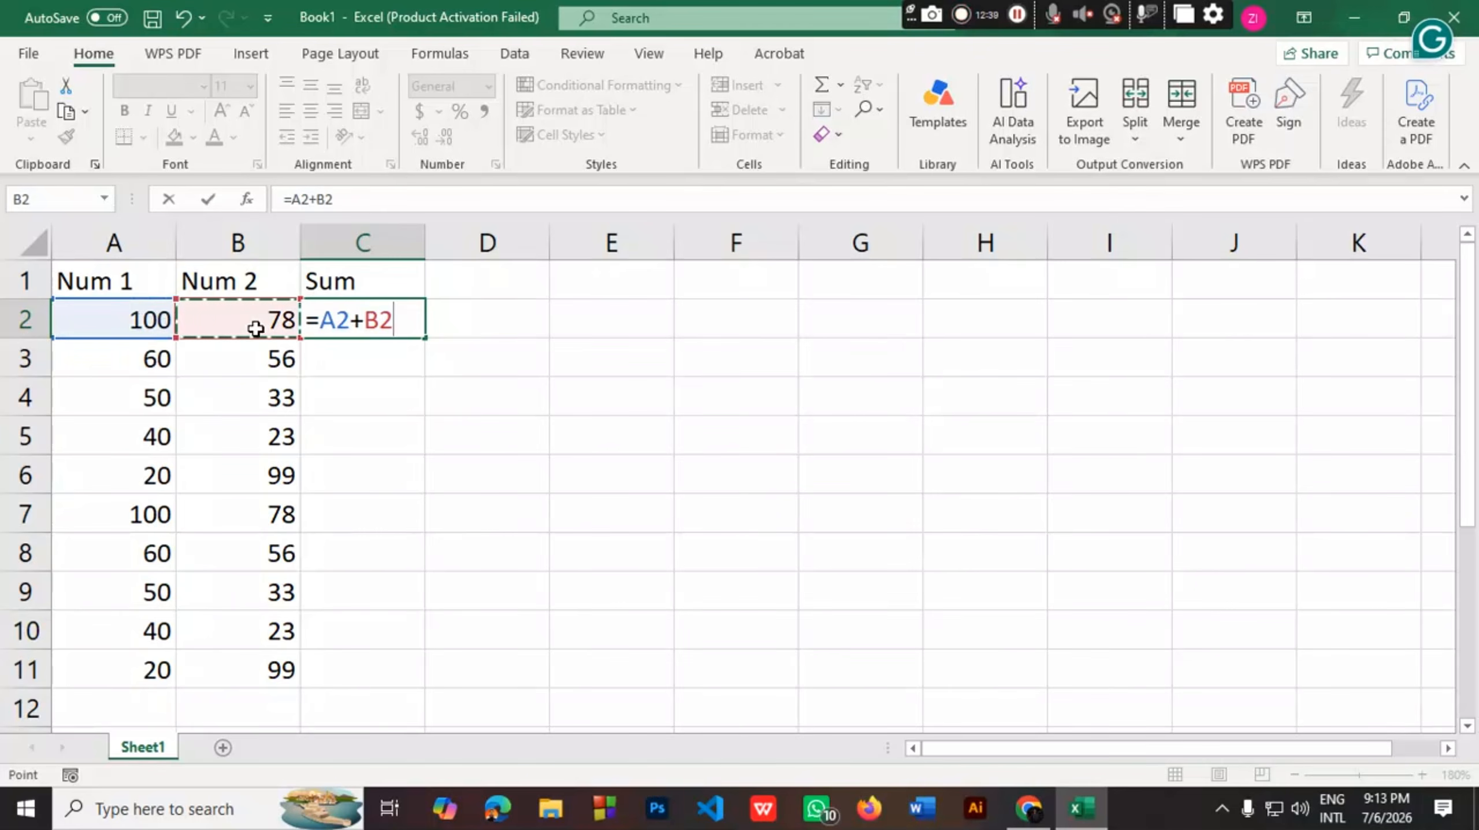
{"action": "key", "text": "Return"}
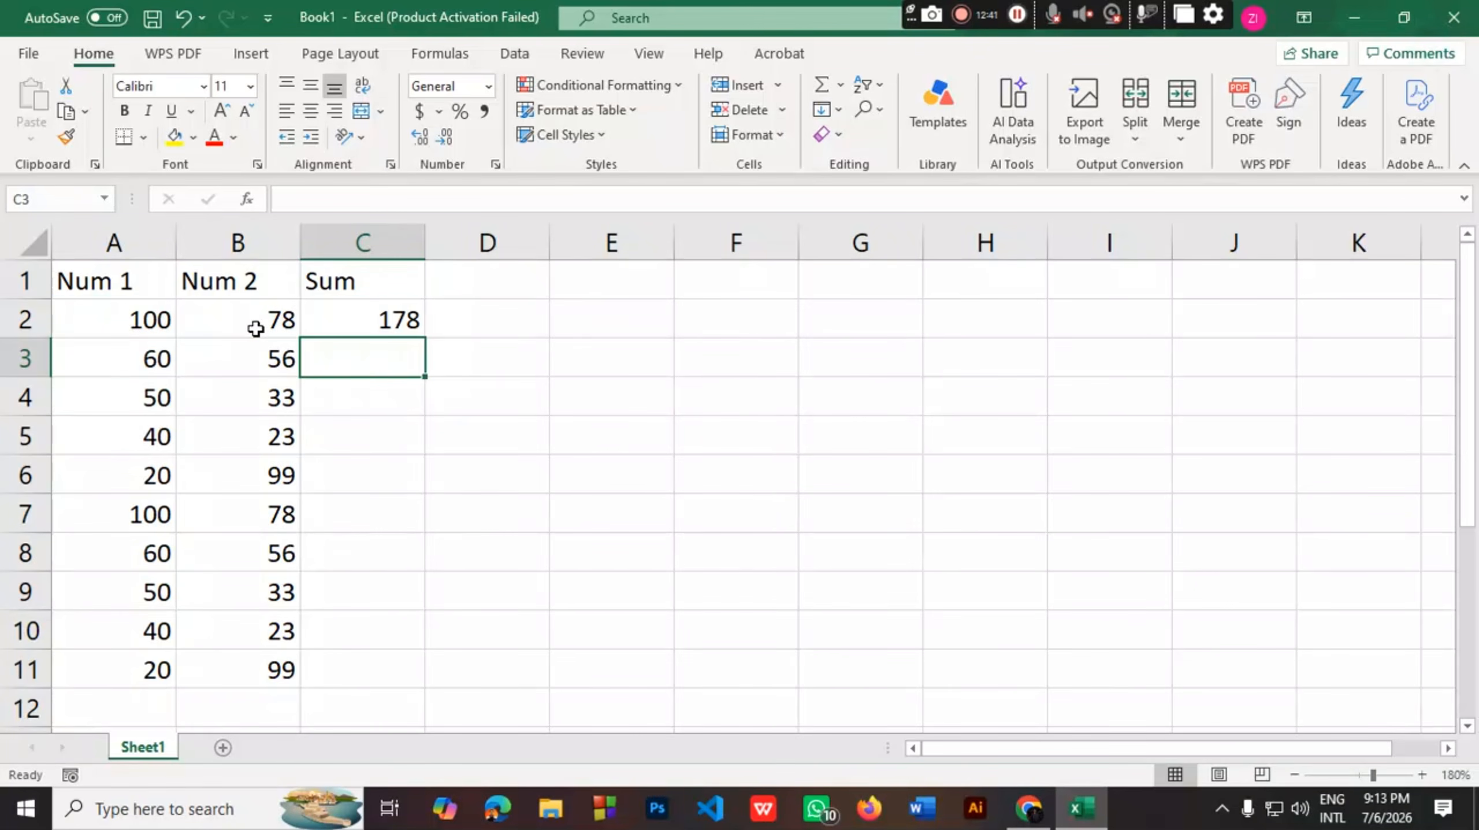
Review the formula in C2 and undo the accidental replacement with a reference to C5
{"action": "left_click", "coordinate": [347, 329]}
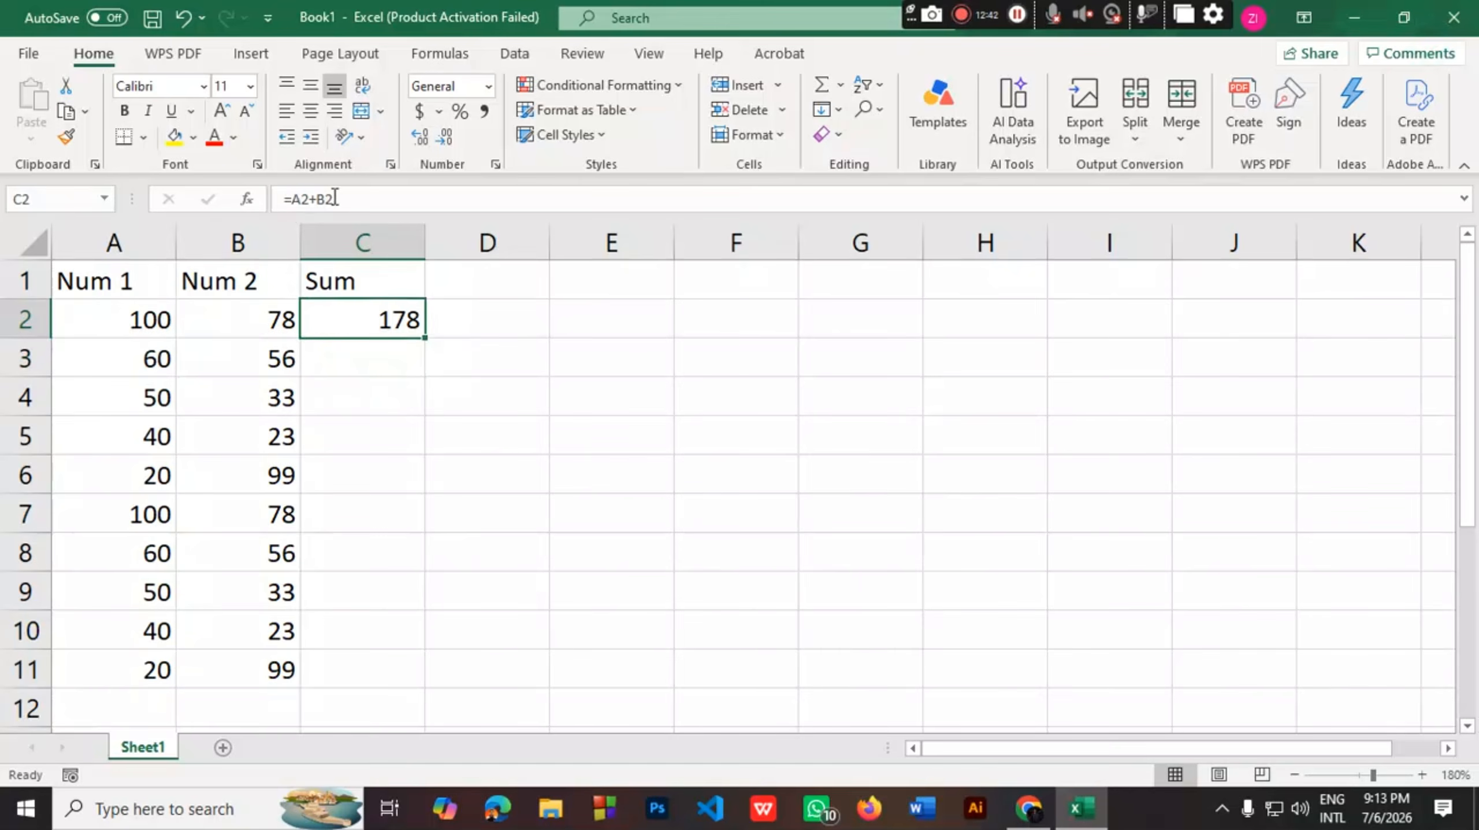
{"action": "left_click_drag", "start_coordinate": [334, 199], "coordinate": [283, 201]}
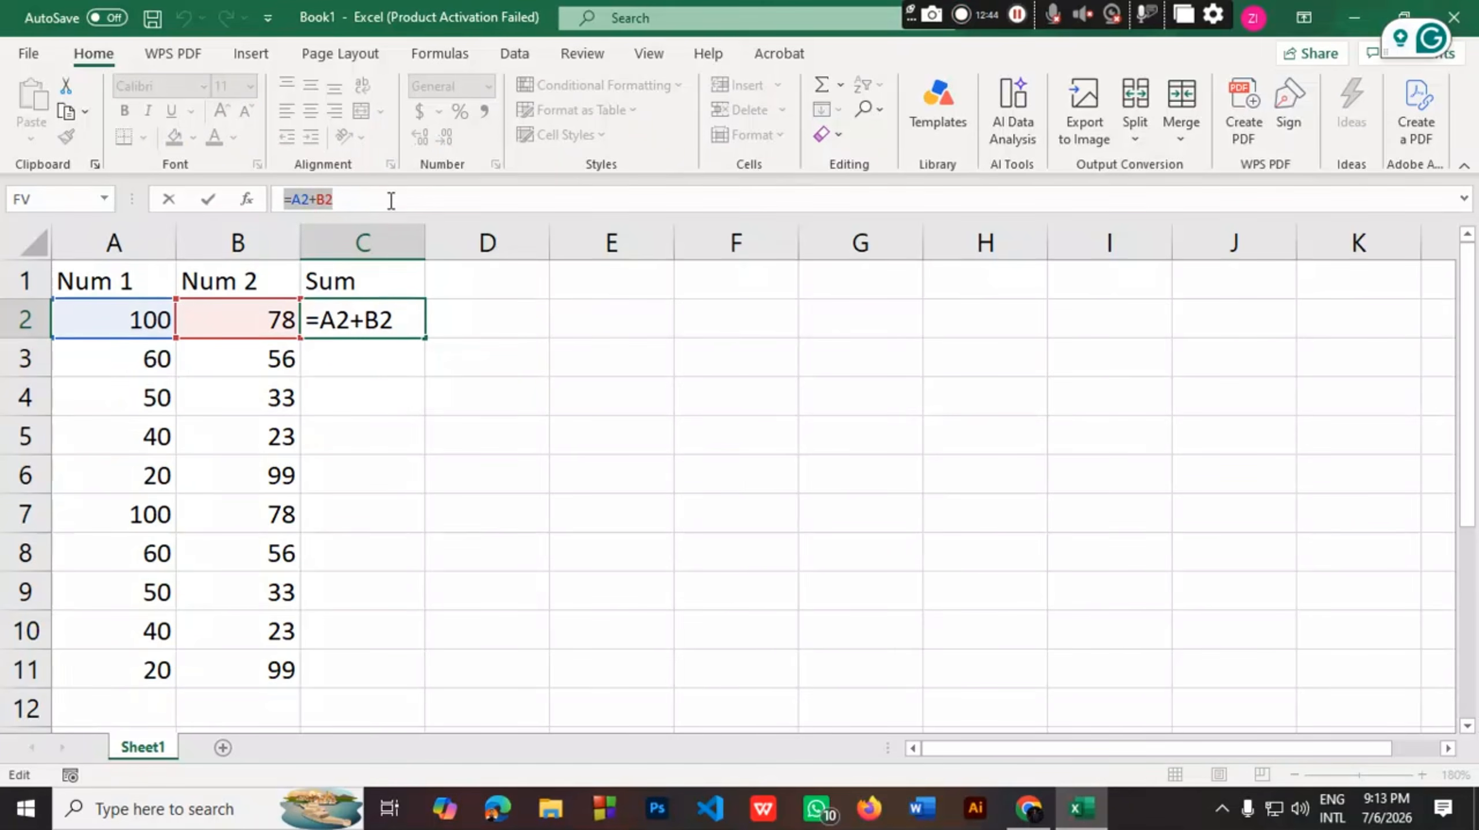
{"action": "left_click", "coordinate": [418, 427]}
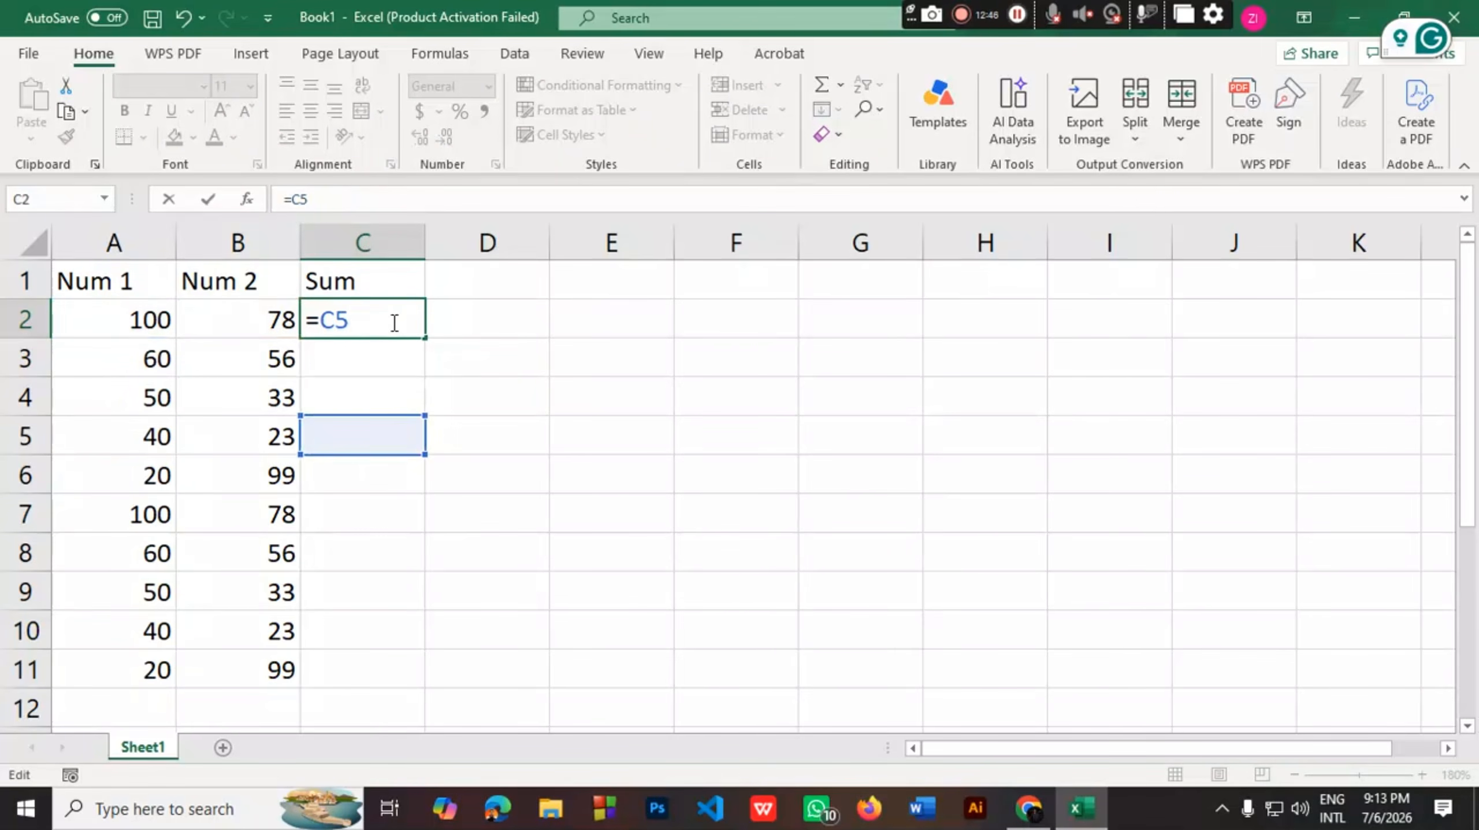
{"action": "key", "text": "ctrl+z"}
{"action": "key", "text": "ctrl+y"}
{"action": "key", "text": "ctrl+z"}
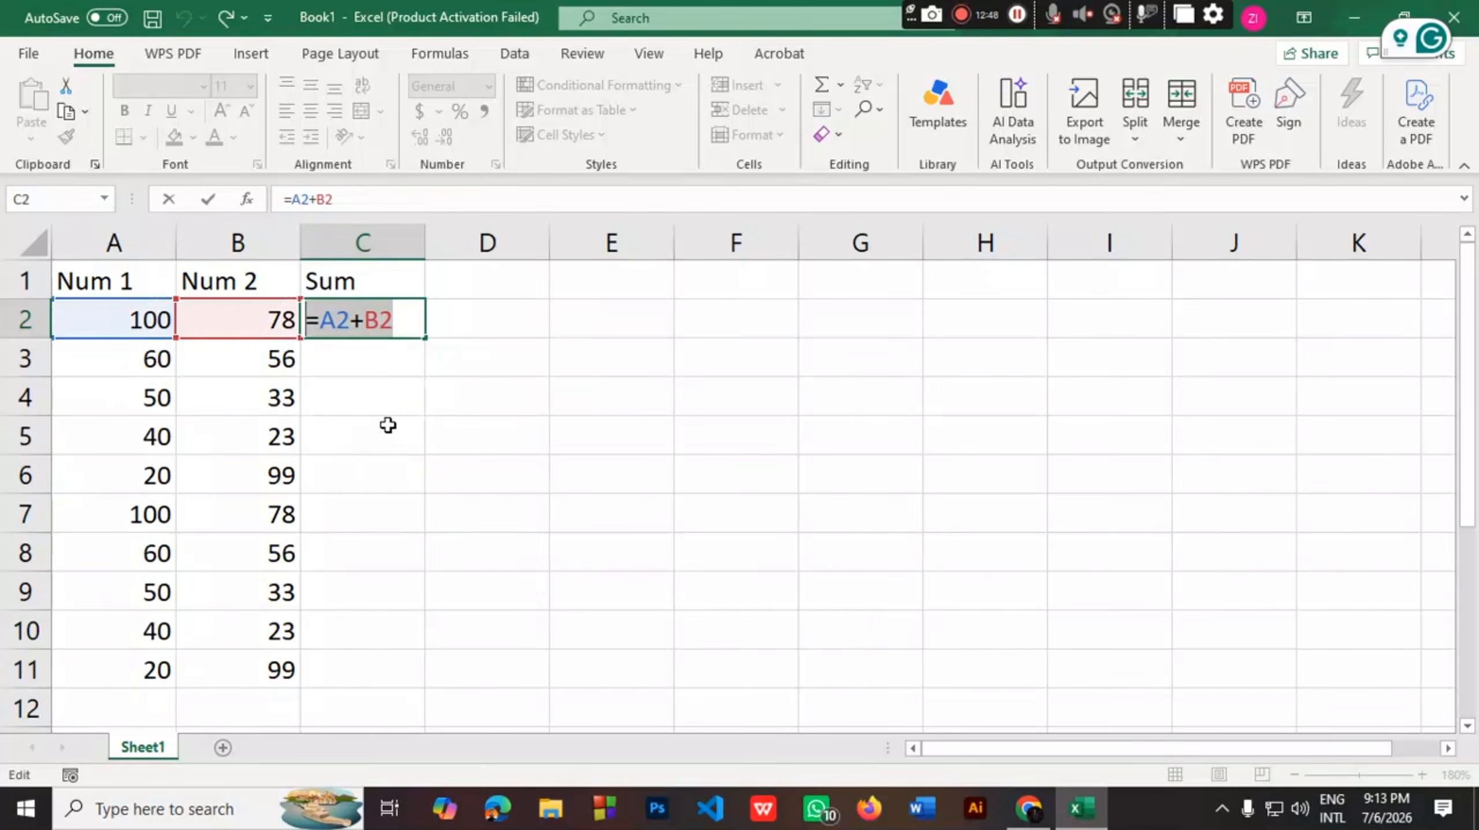
{"action": "key", "text": "Return"}
{"action": "left_click", "coordinate": [390, 318]}
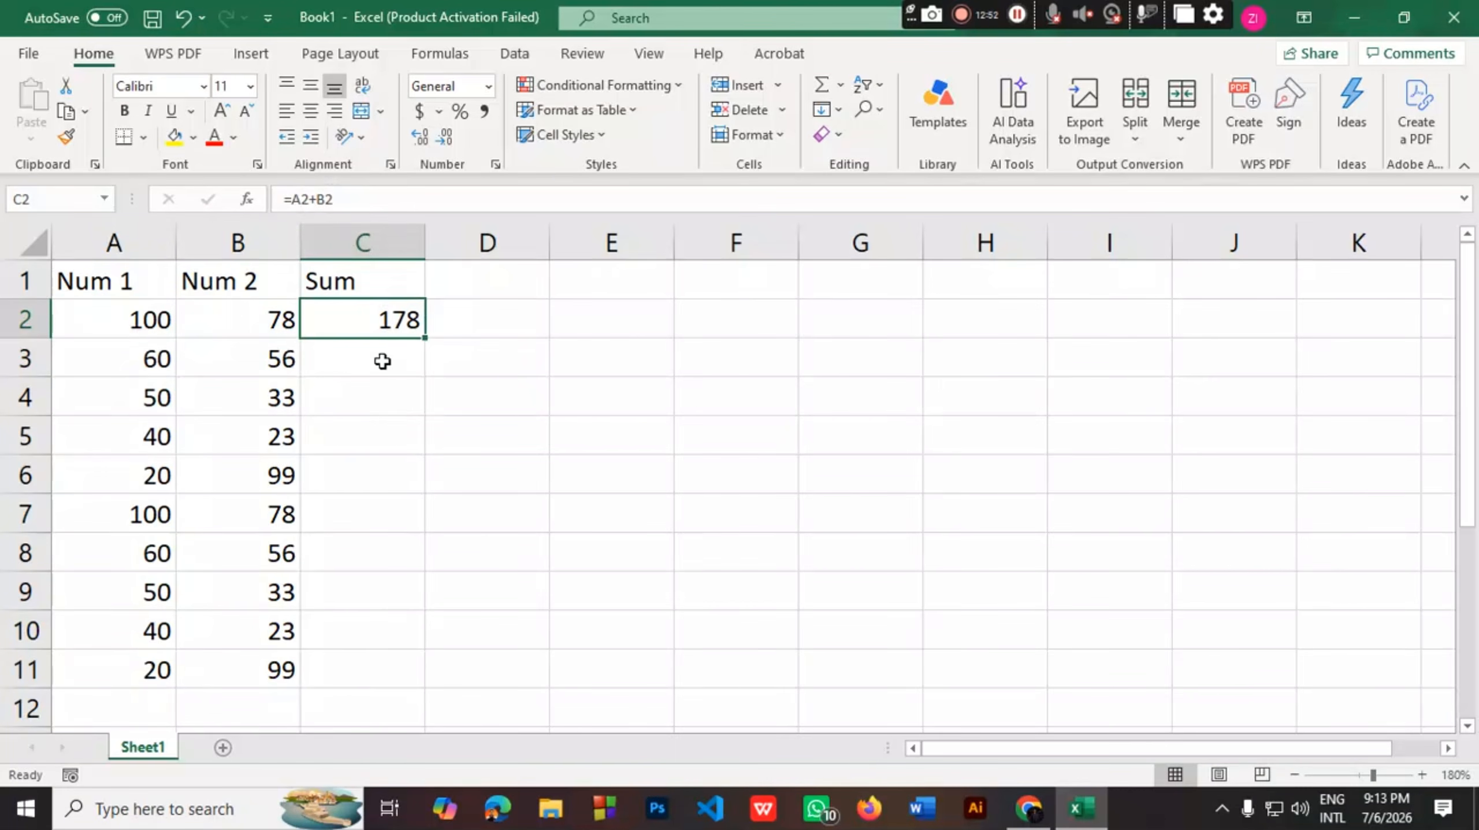
Fill the C2 formula down the Sum column through row 11 with AutoFill
{"action": "left_click_drag", "start_coordinate": [386, 356], "coordinate": [396, 662]}
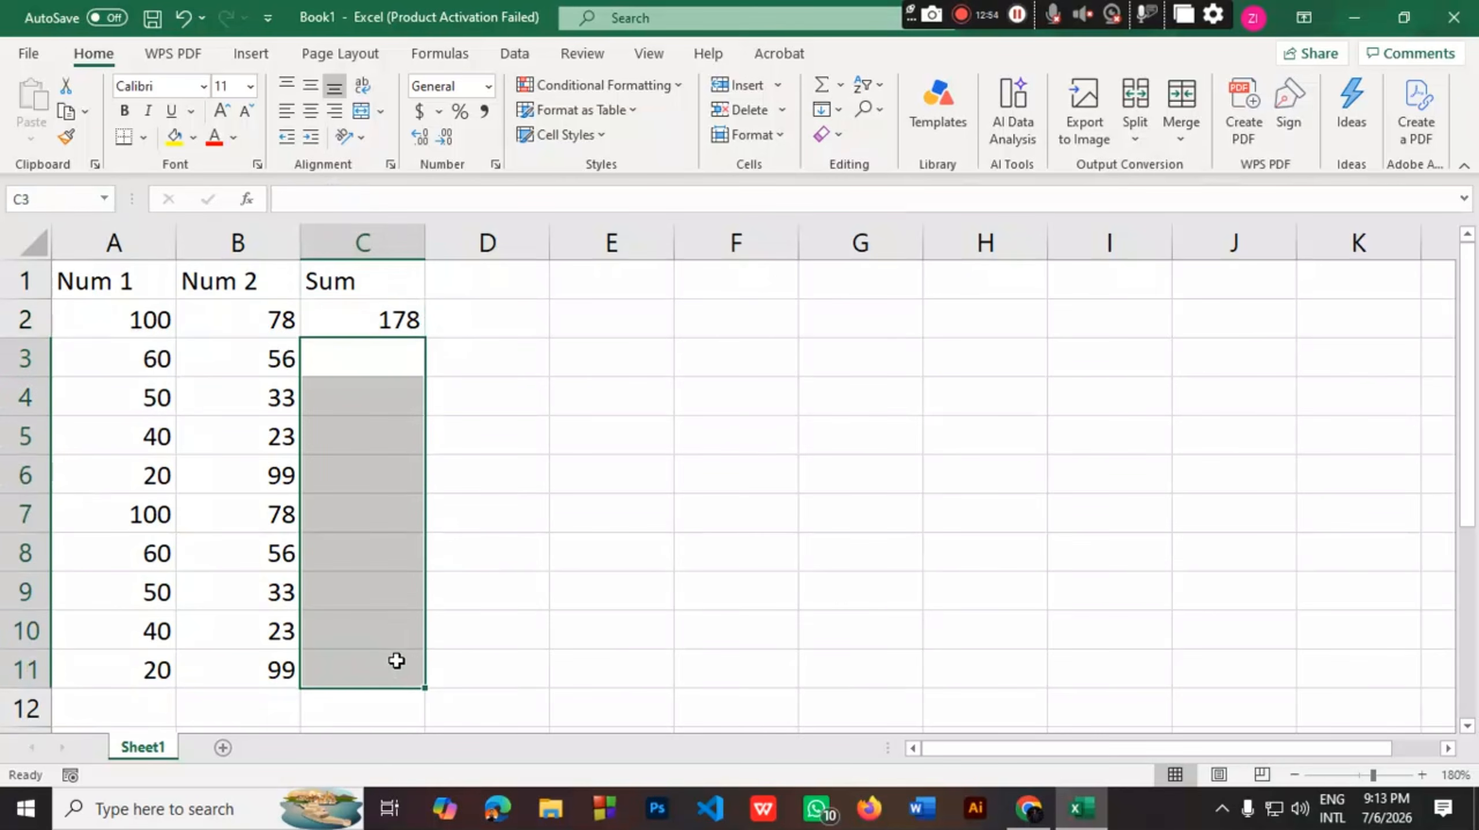
{"action": "left_click", "coordinate": [523, 472]}
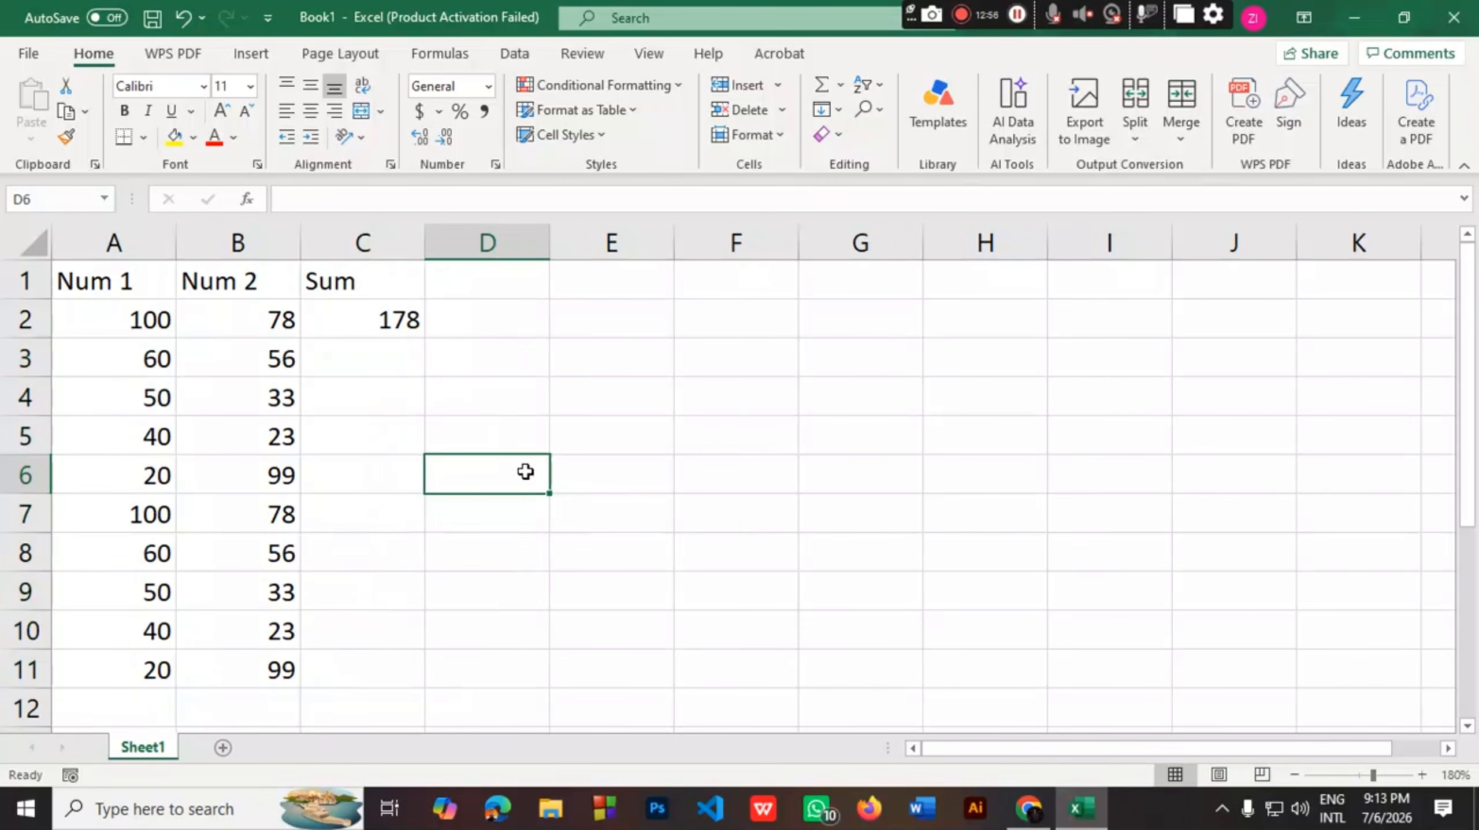
{"action": "left_click", "coordinate": [383, 325]}
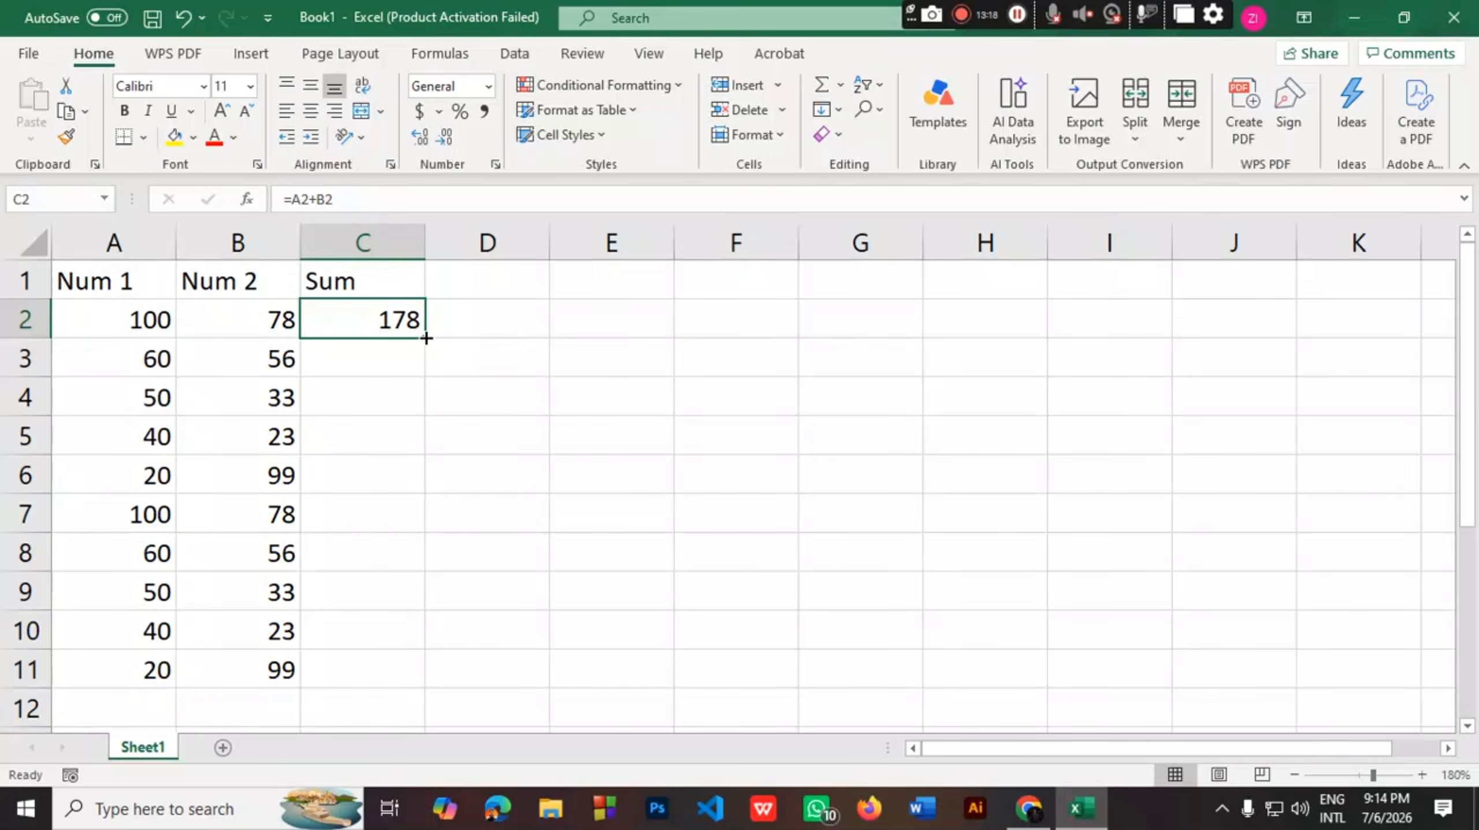
{"action": "left_click_drag", "start_coordinate": [427, 338], "coordinate": [423, 676]}
{"action": "left_click", "coordinate": [500, 554]}
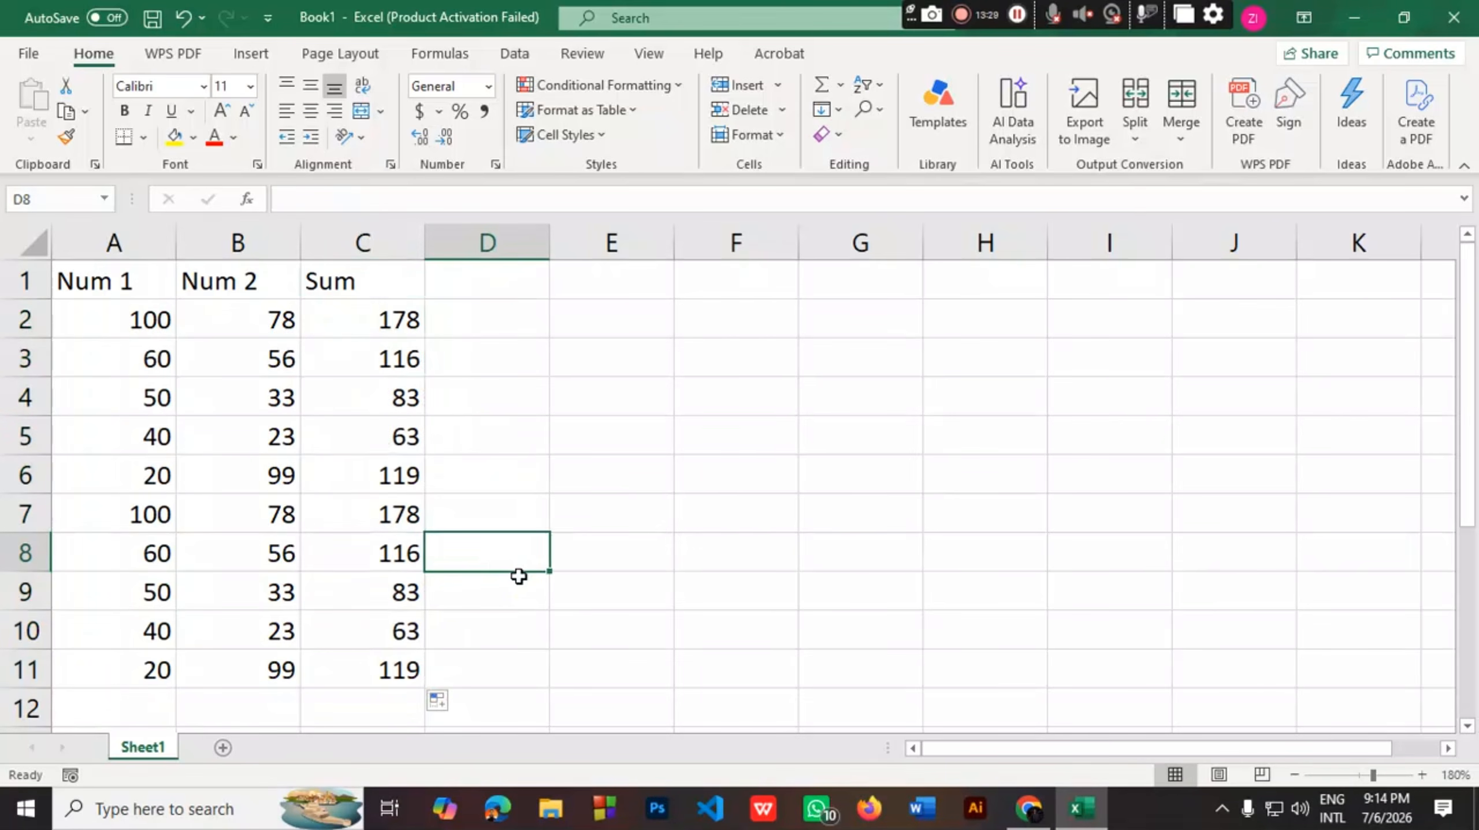
Undo the AutoFill of the sum formula in the cells below C2
{"action": "key", "text": "ctrl+z"}
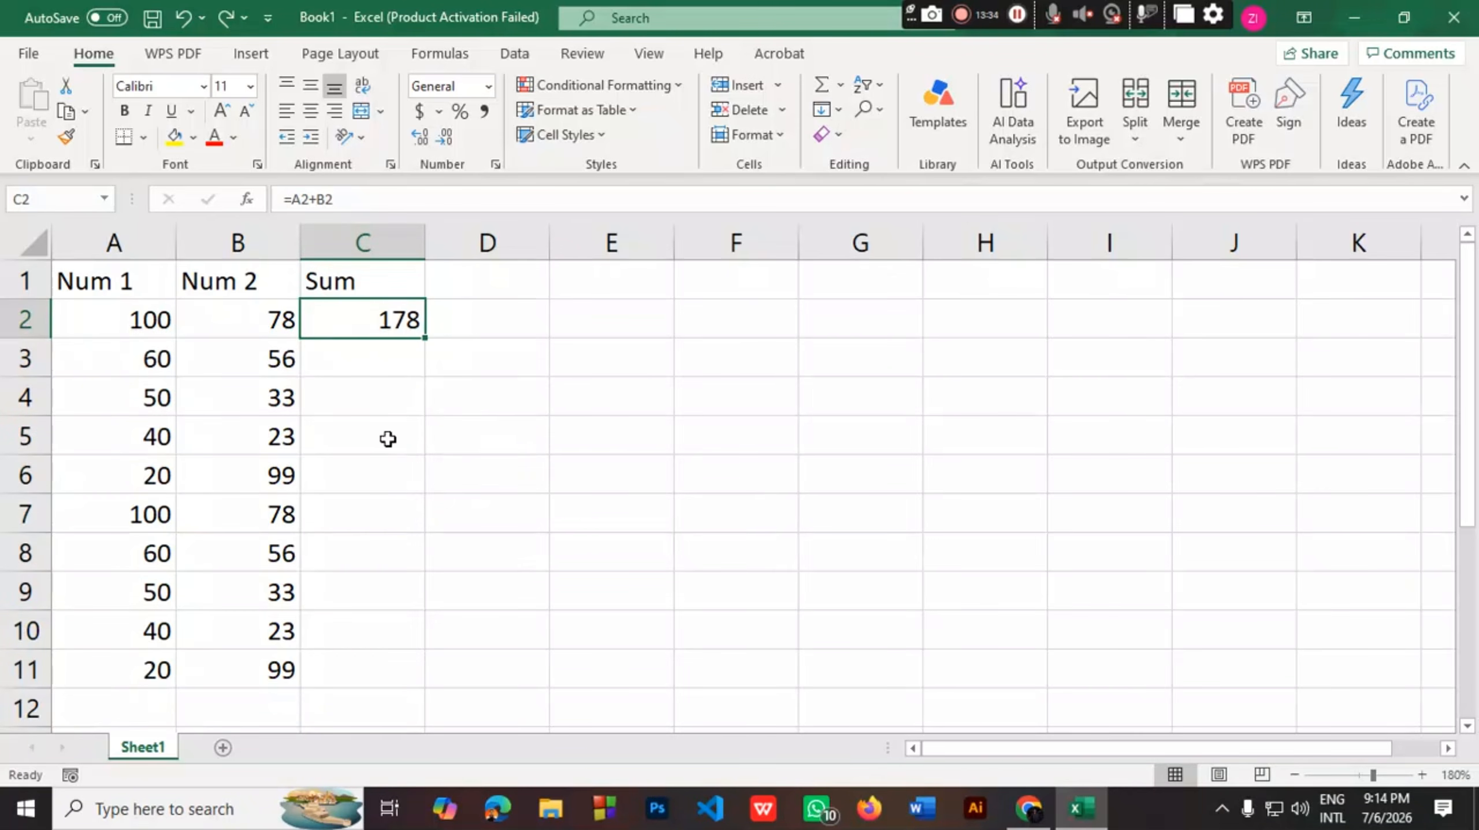
{"action": "left_click_drag", "start_coordinate": [386, 370], "coordinate": [373, 654]}
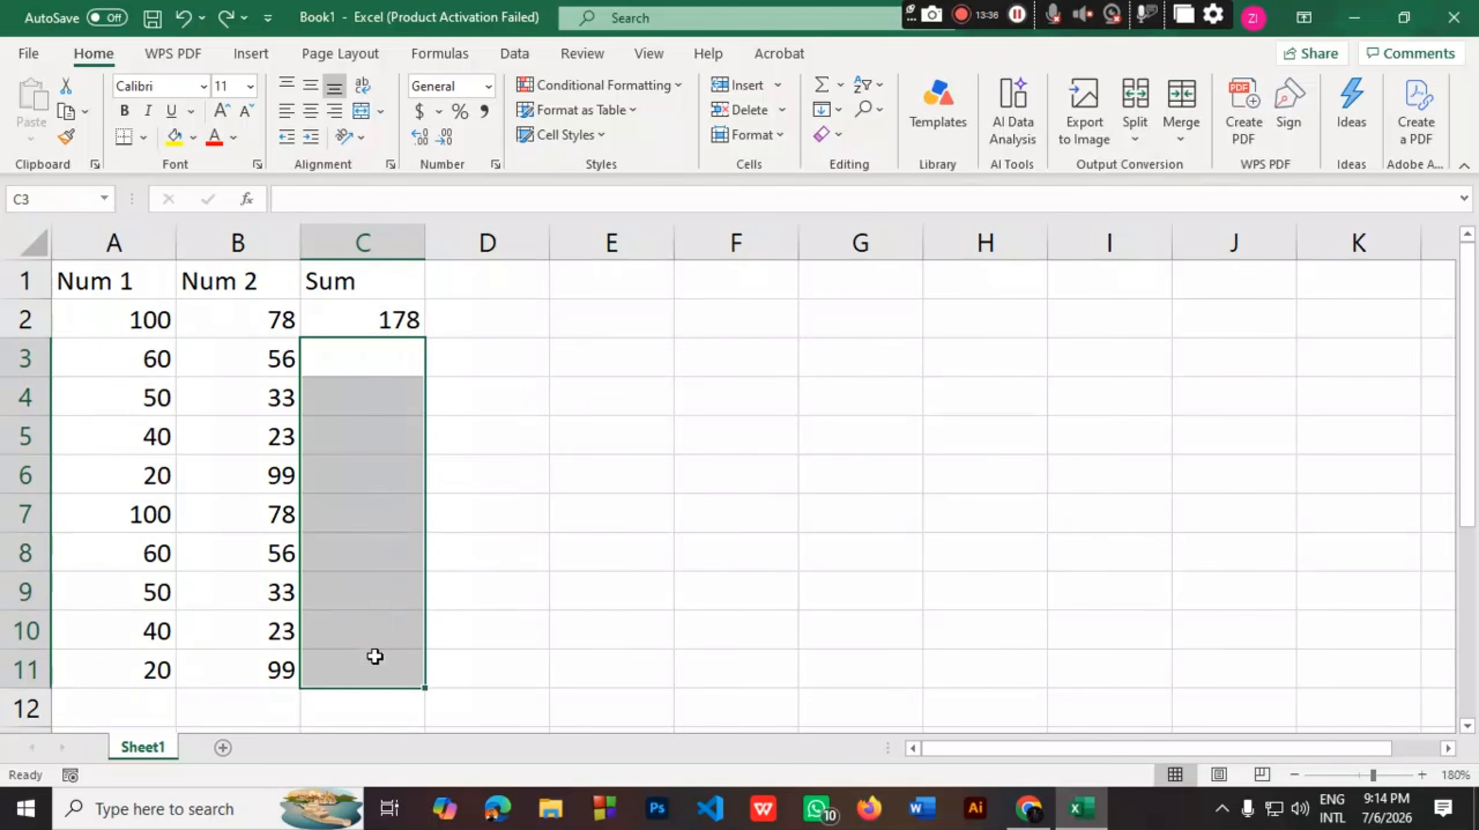
{"action": "left_click", "coordinate": [488, 573]}
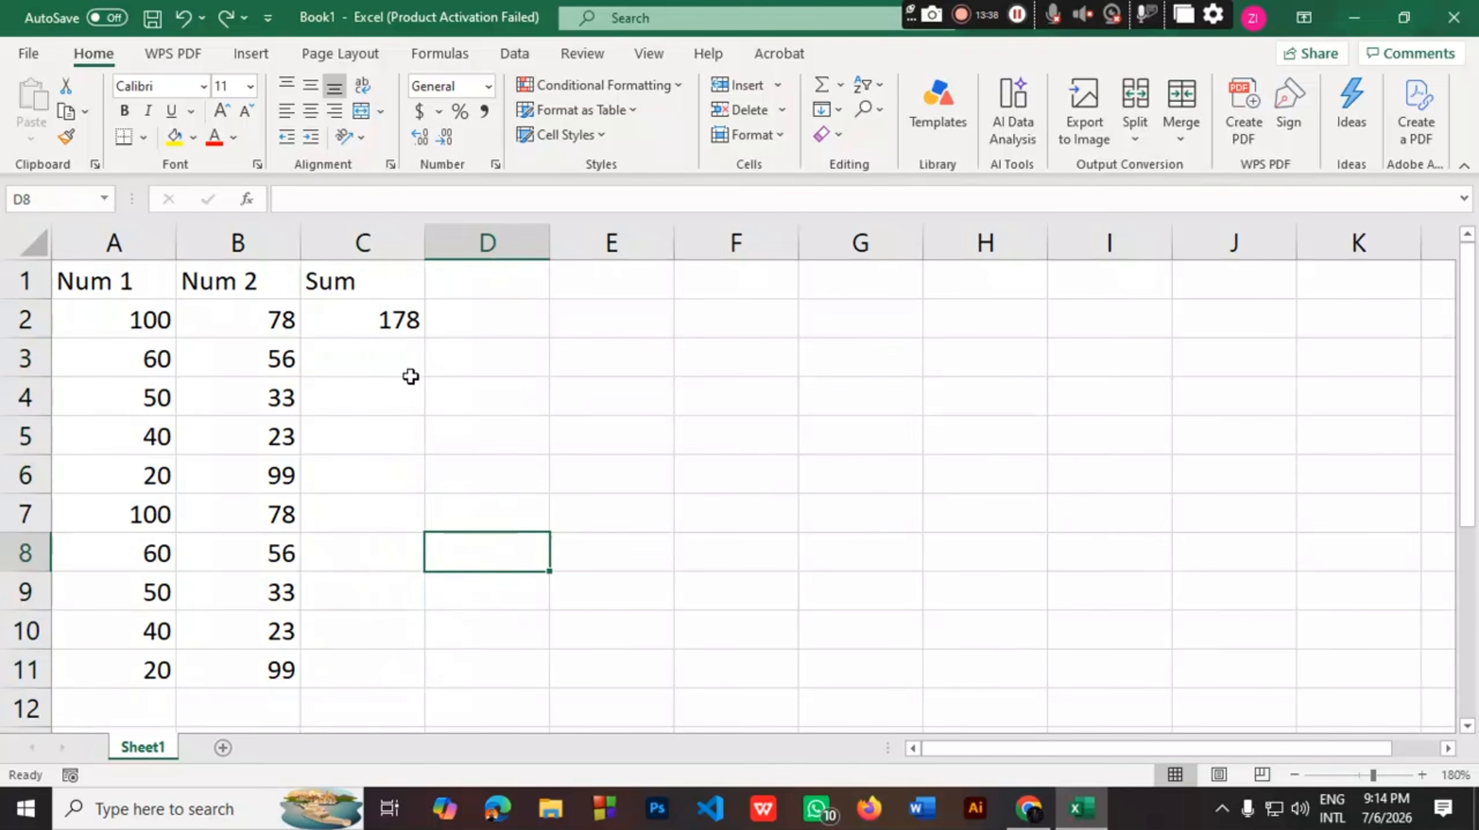
Fill the =A2+B2 formula from C2 down to C11 again with AutoFill
{"action": "left_click", "coordinate": [374, 317]}
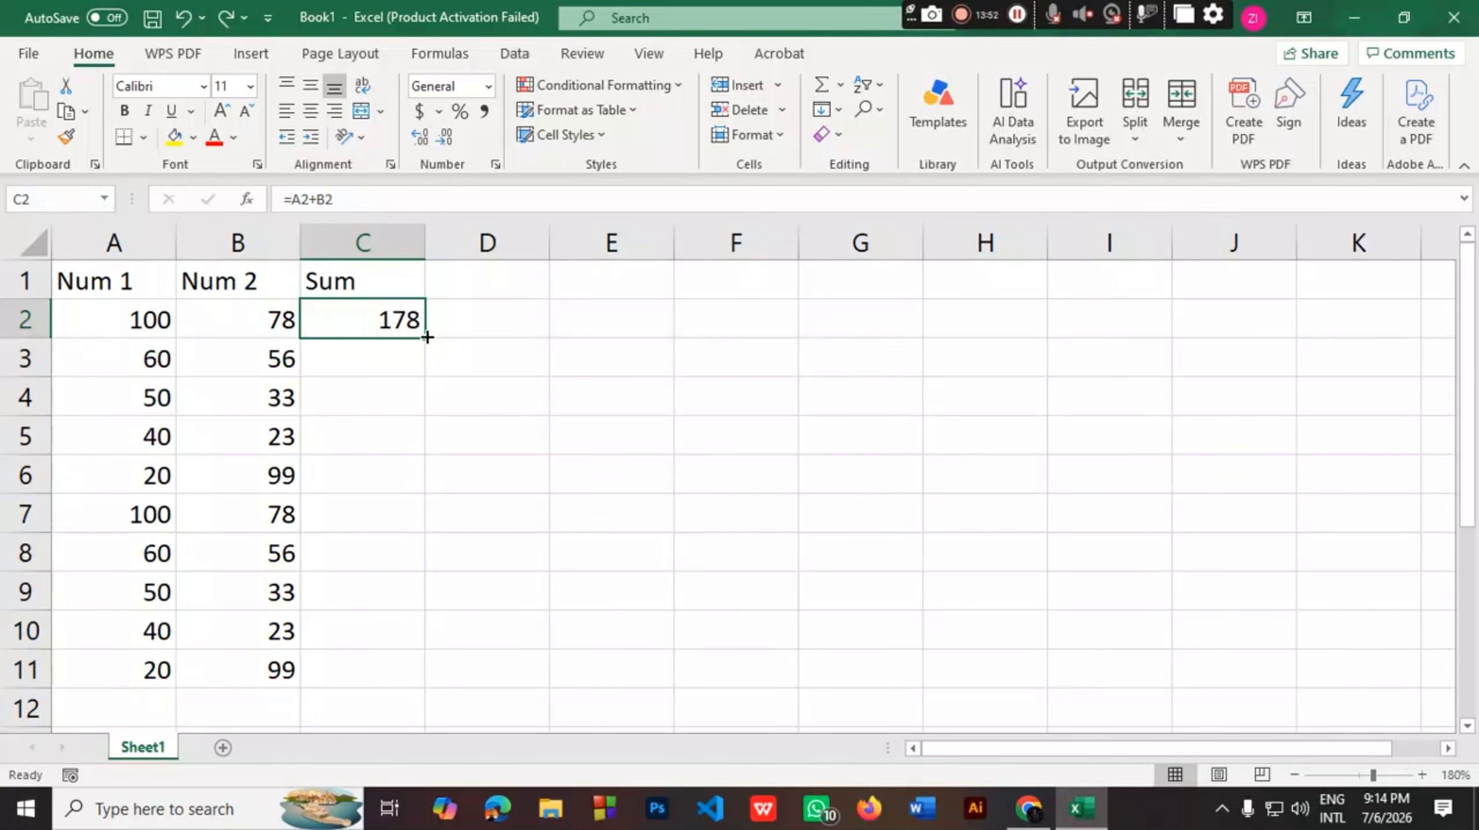
{"action": "left_click_drag", "start_coordinate": [427, 337], "coordinate": [23, 427]}
{"action": "left_click_drag", "start_coordinate": [299, 328], "coordinate": [250, 674]}
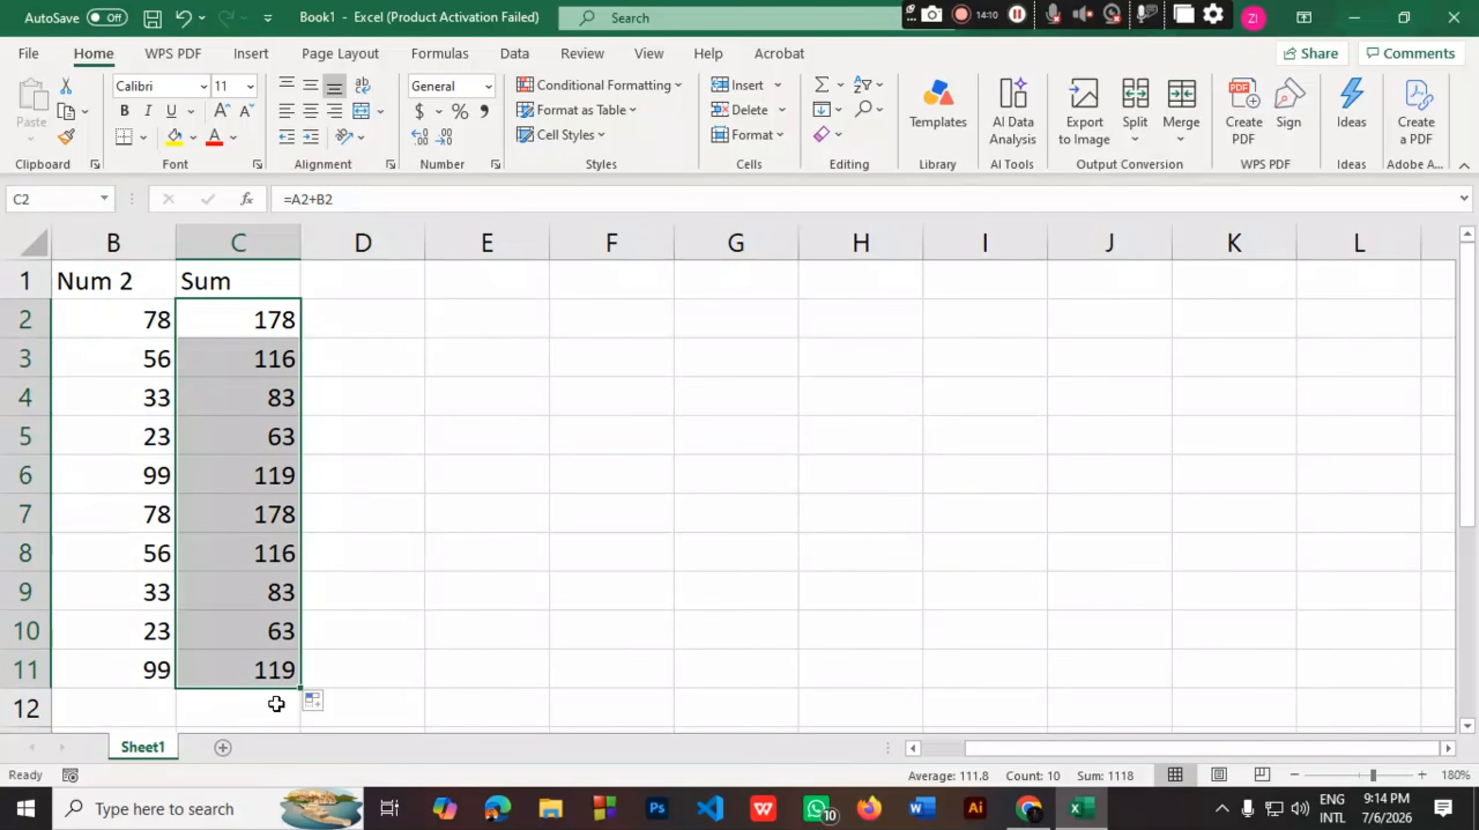
{"action": "left_click", "coordinate": [450, 595]}
{"action": "left_click_drag", "start_coordinate": [1063, 750], "coordinate": [925, 764]}
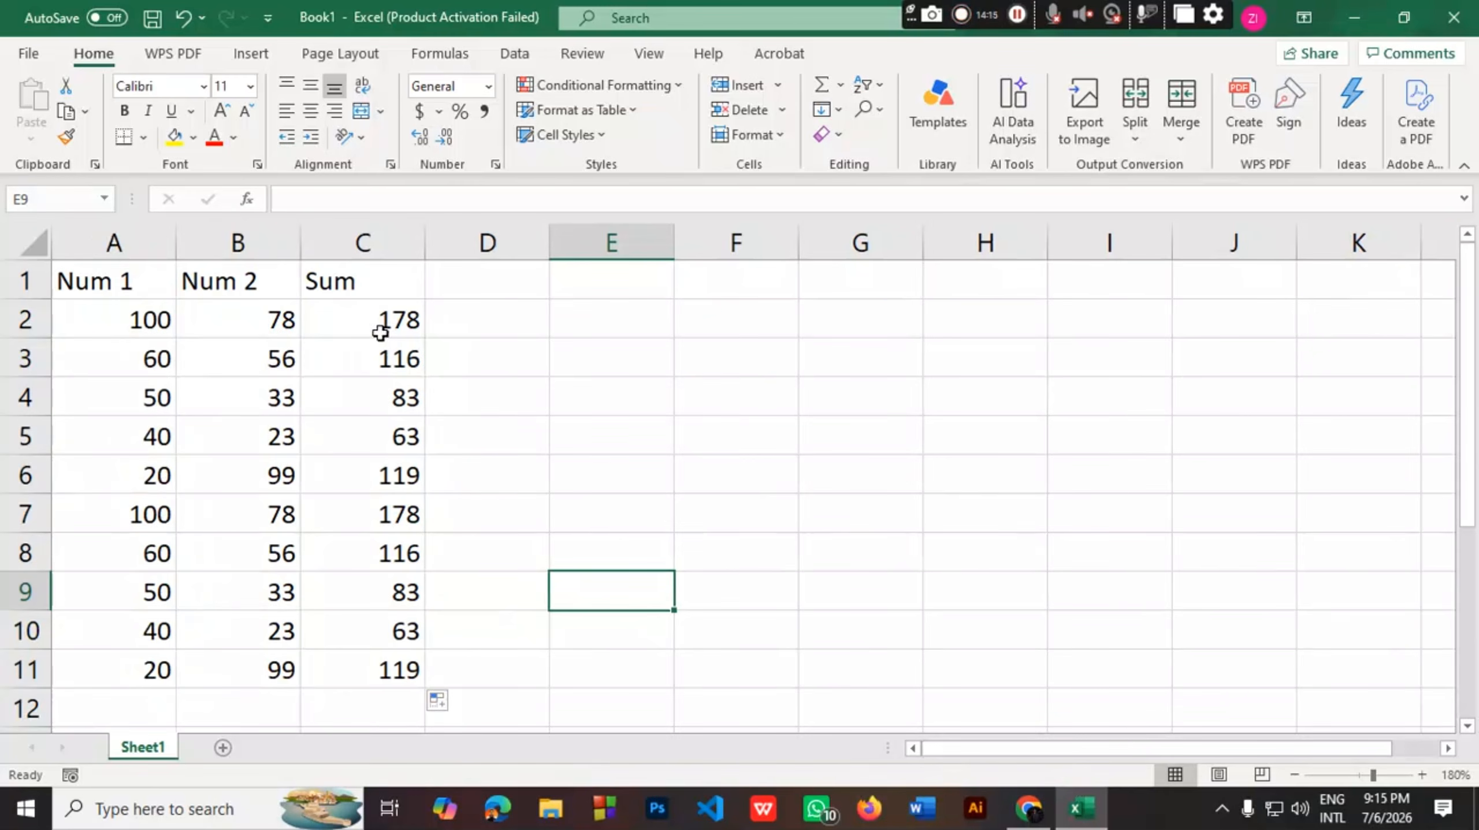
Rename the header in C1 to Num 3 and add the header sum in D1
{"action": "left_click", "coordinate": [351, 284]}
{"action": "double_click", "coordinate": [351, 284]}
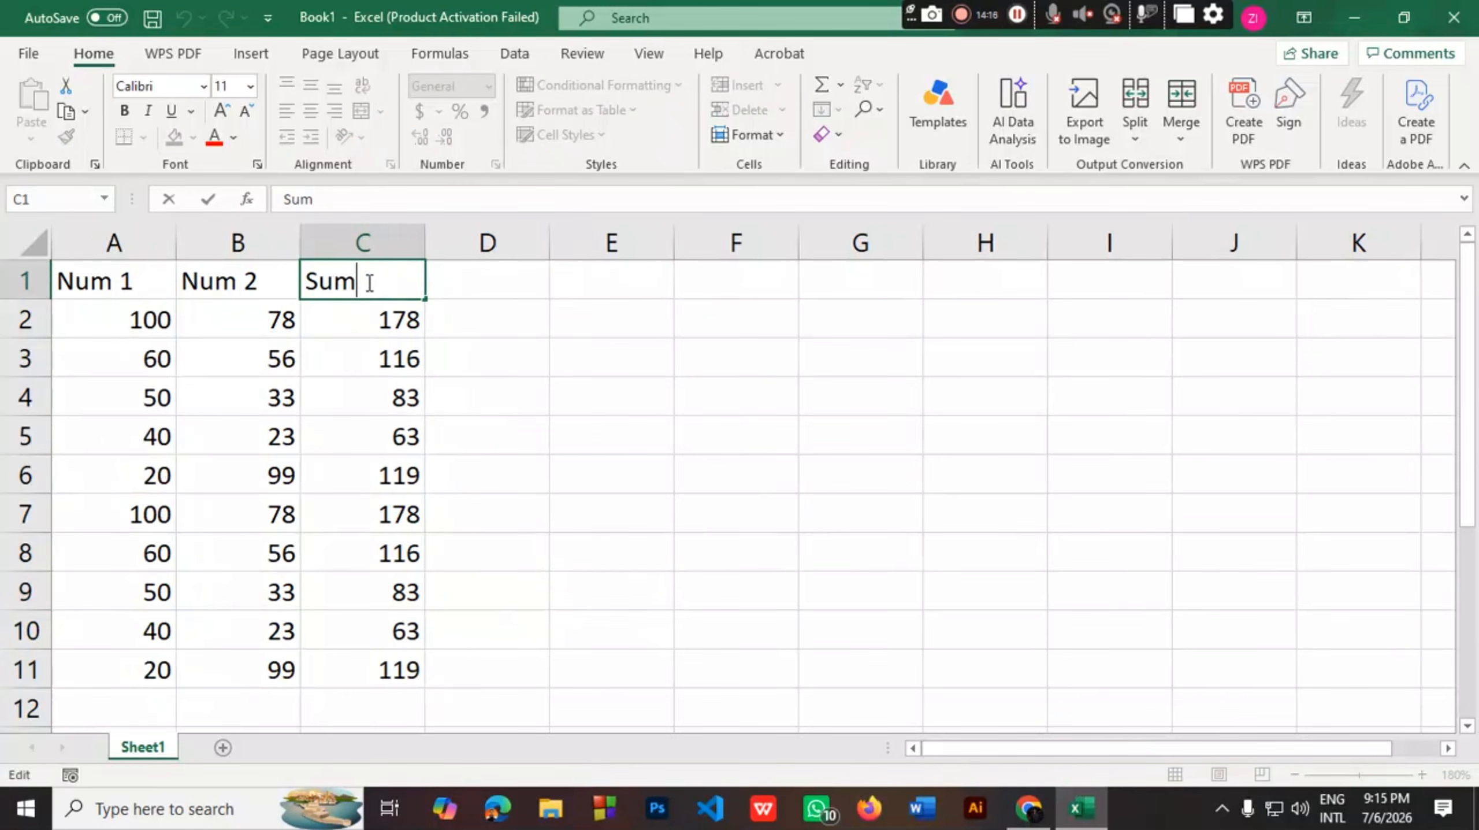
{"action": "key", "text": "BackSpace"}
{"action": "key", "text": "BackSpace"}
{"action": "key", "text": "BackSpace"}
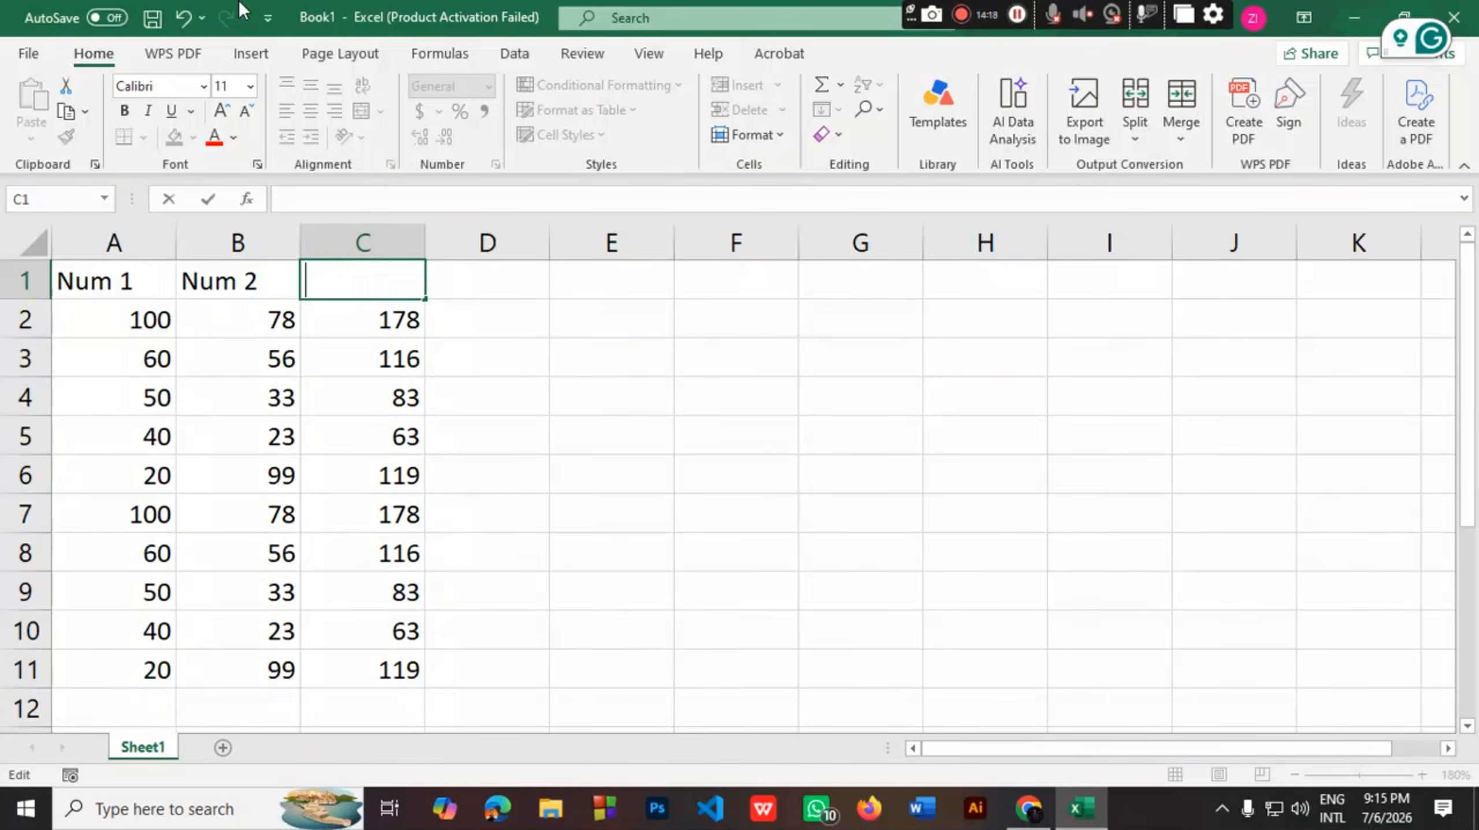
{"action": "type", "text": "Num 3"}
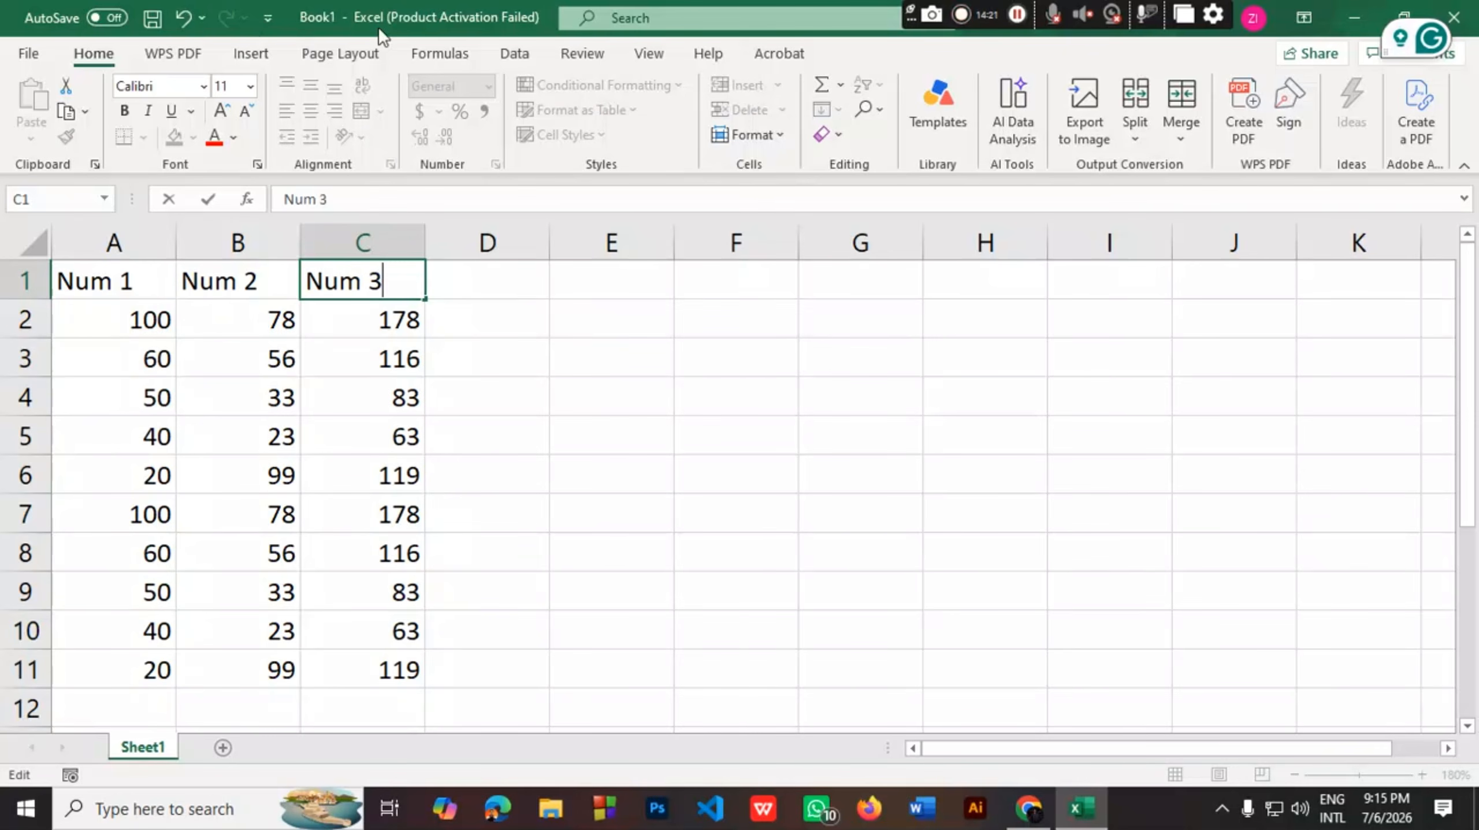
{"action": "left_click", "coordinate": [479, 288]}
{"action": "type", "text": "sum"}
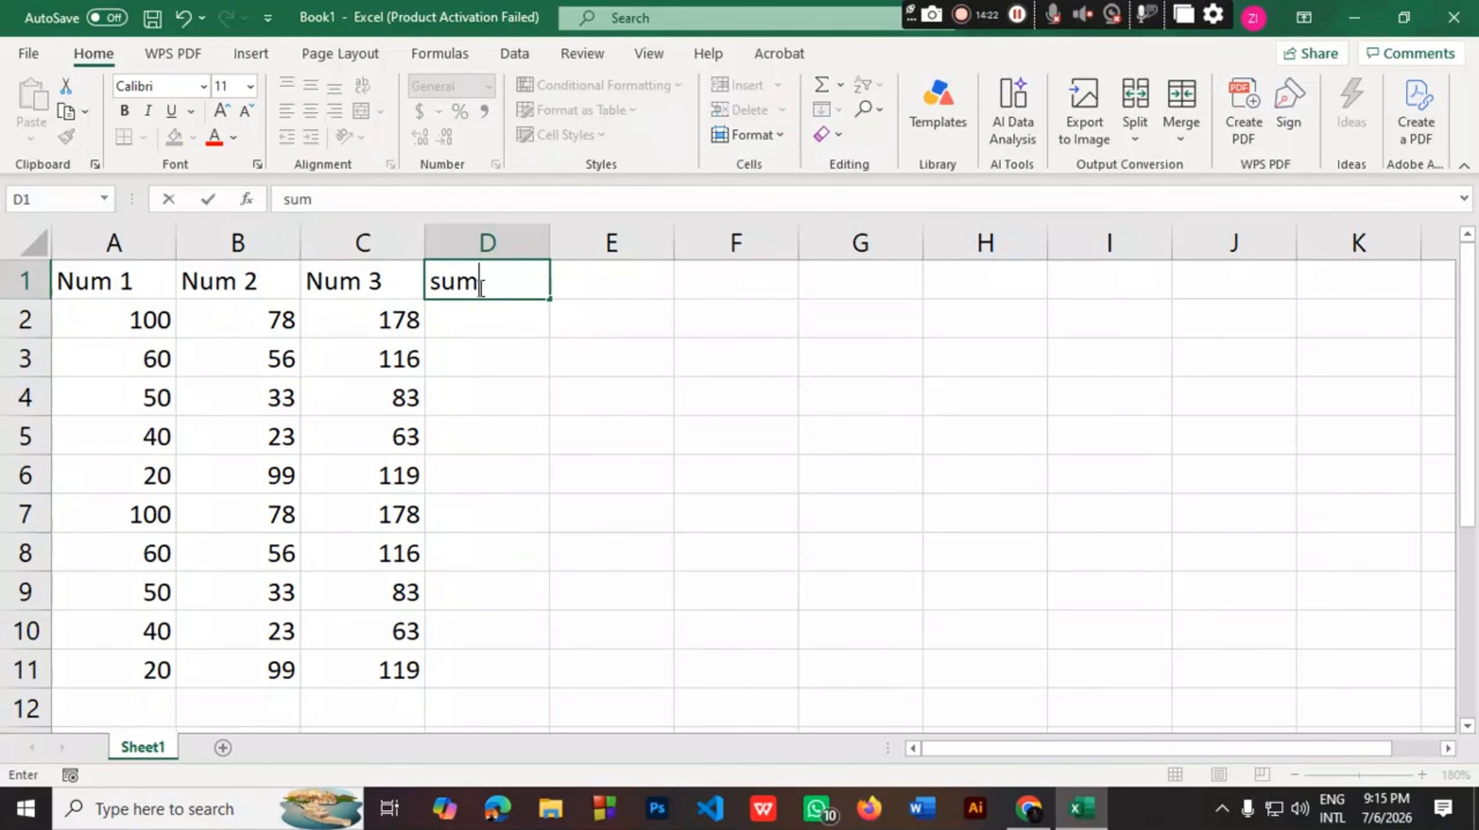
{"action": "key", "text": "Return"}
Enter the formula =A2+B2+C2 in D2 to add the first row's three numbers
{"action": "left_click_drag", "start_coordinate": [369, 320], "coordinate": [46, 320]}
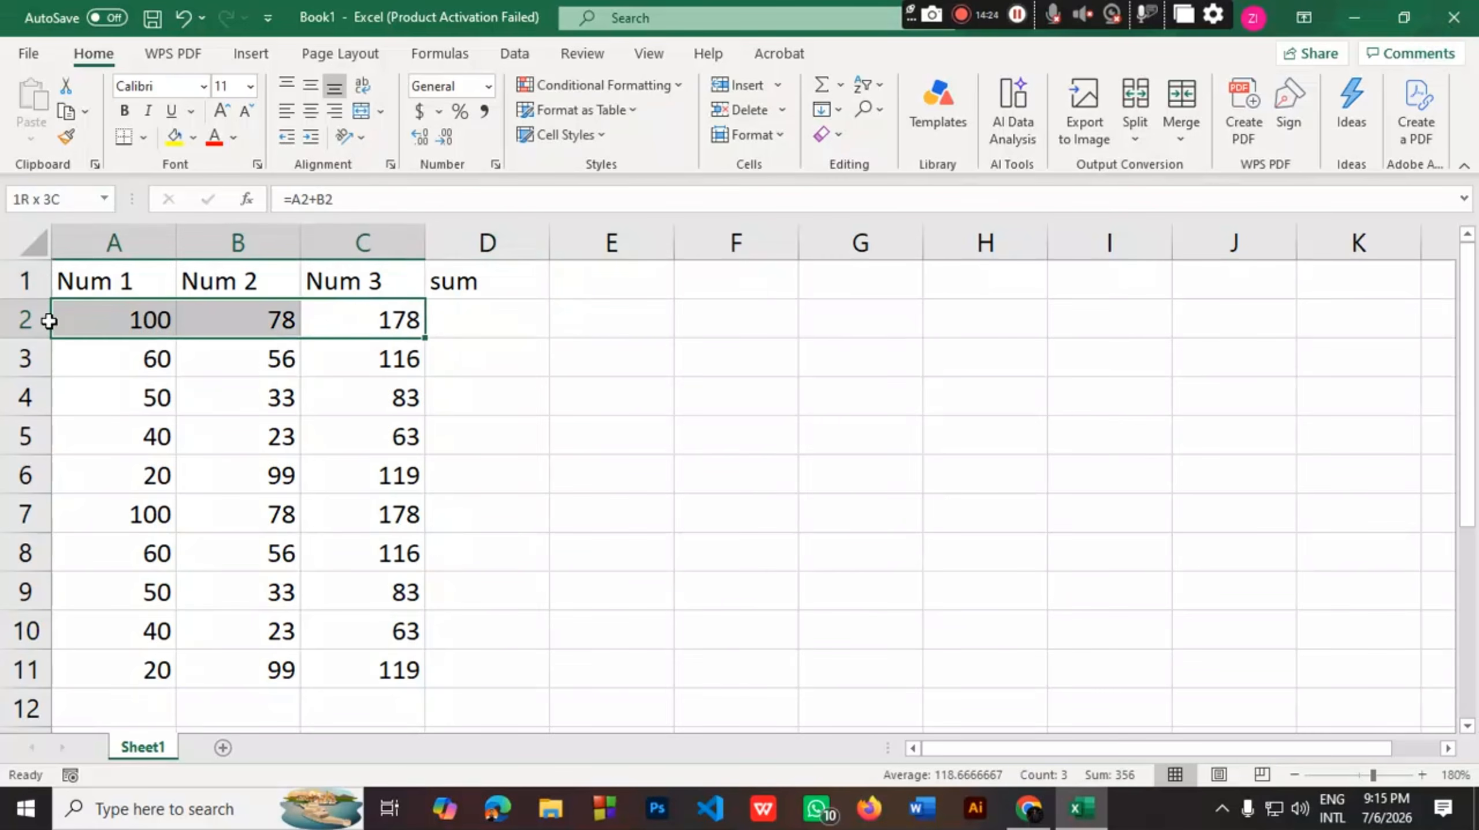
{"action": "left_click", "coordinate": [521, 317]}
{"action": "double_click", "coordinate": [521, 317]}
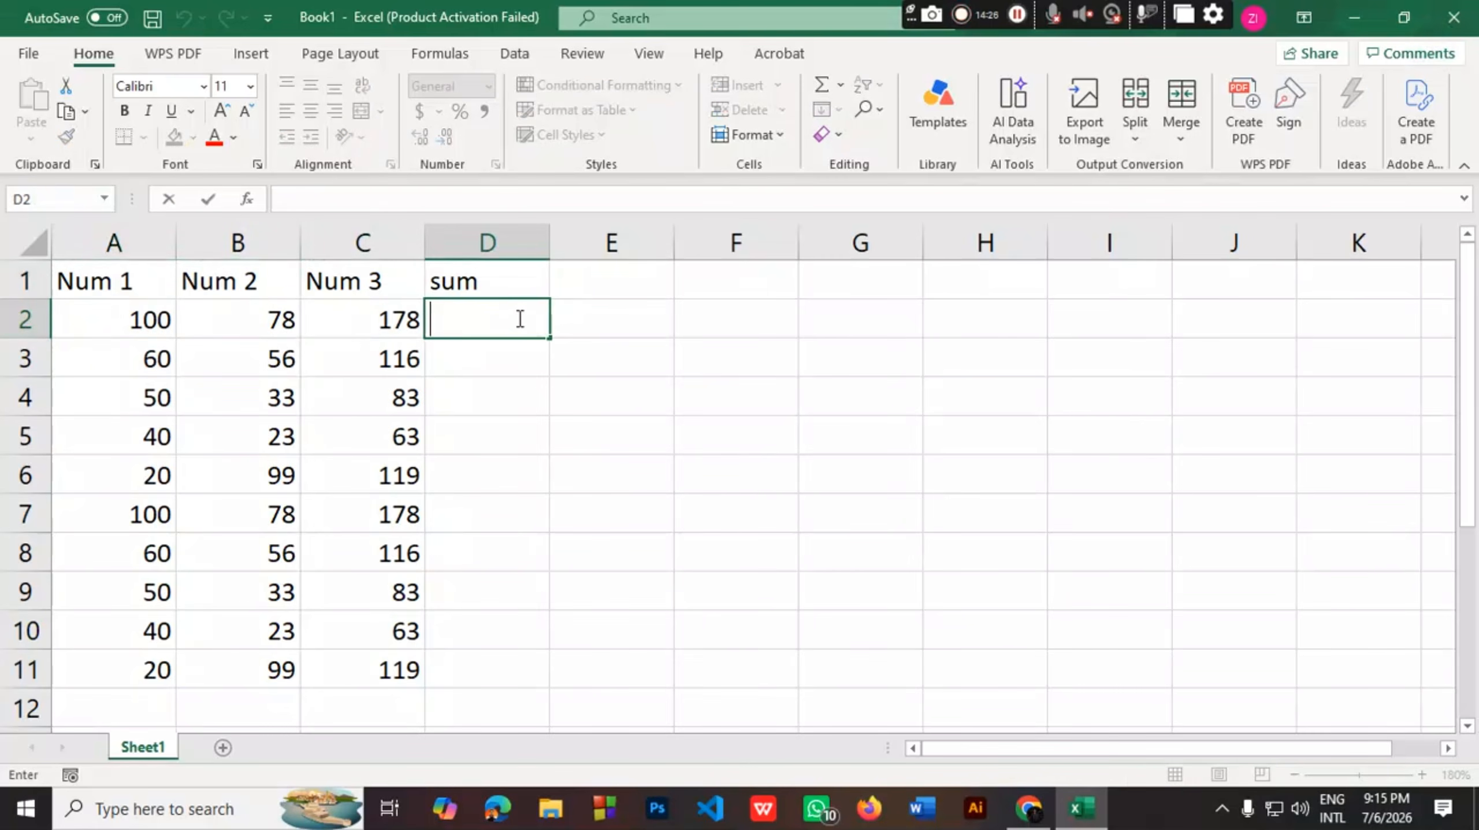
{"action": "type", "text": "="}
{"action": "left_click", "coordinate": [110, 321]}
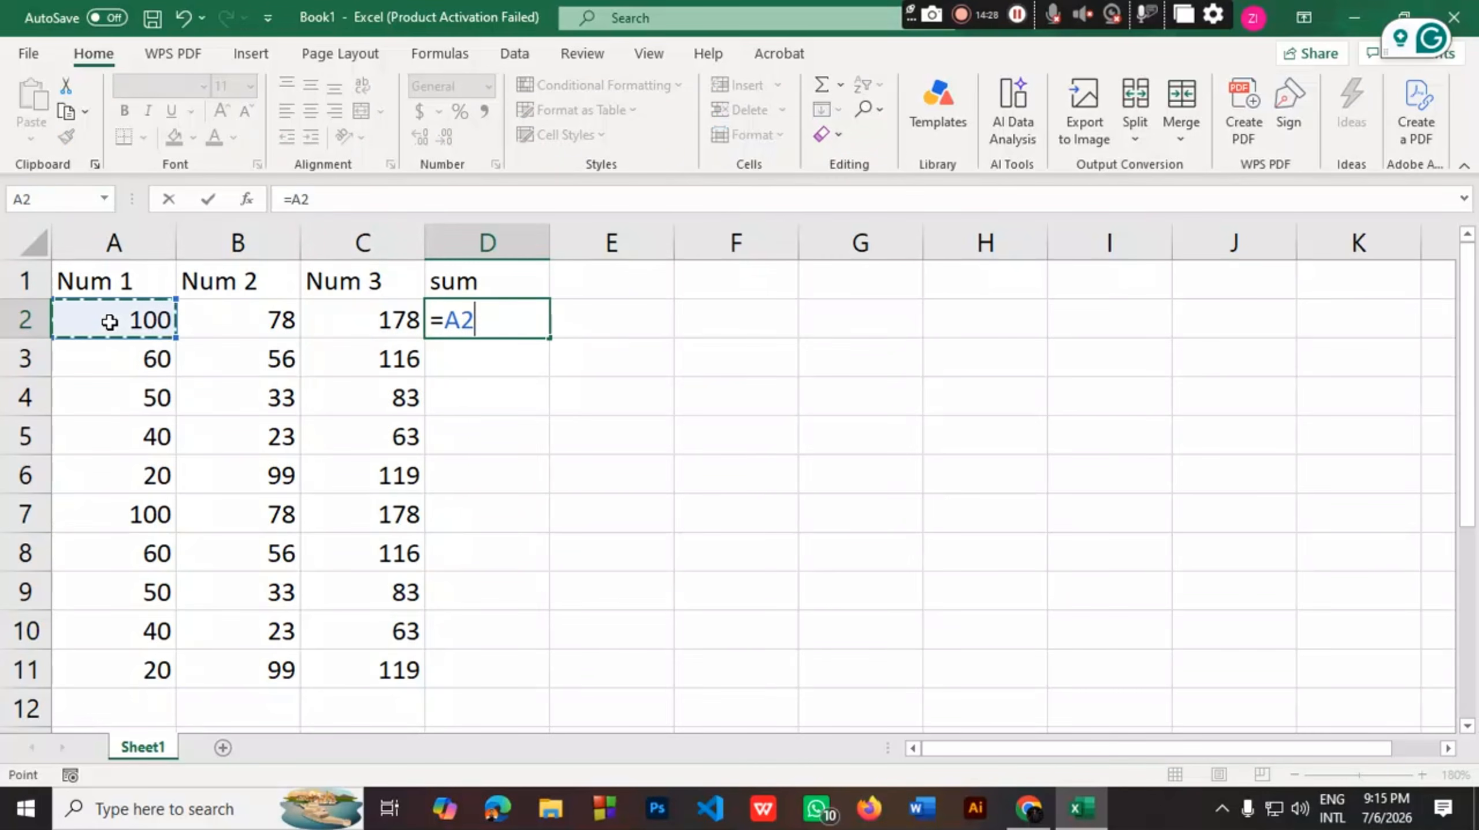
{"action": "type", "text": "+"}
{"action": "left_click", "coordinate": [263, 318]}
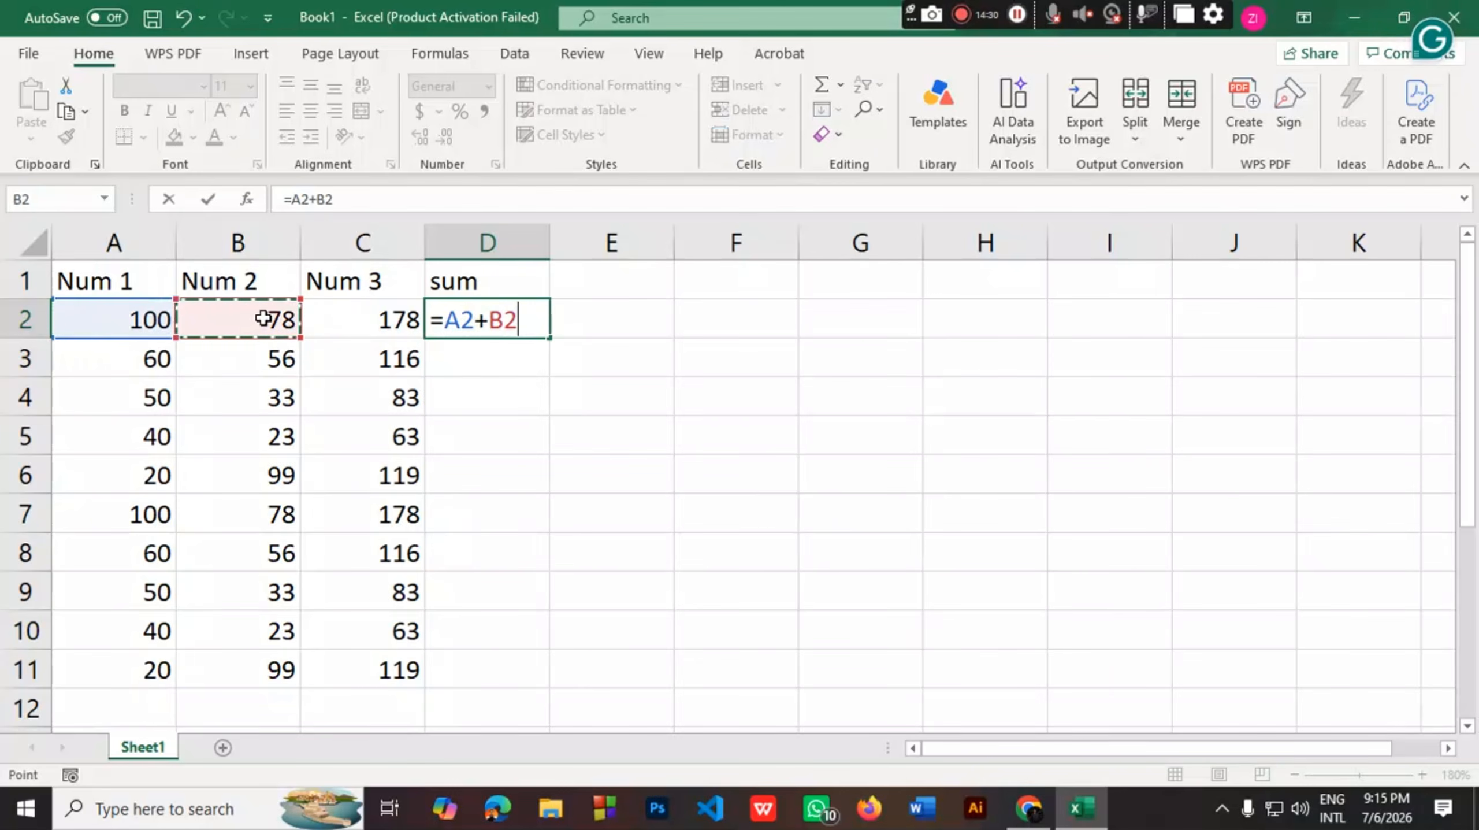
{"action": "type", "text": "+"}
{"action": "left_click", "coordinate": [355, 326]}
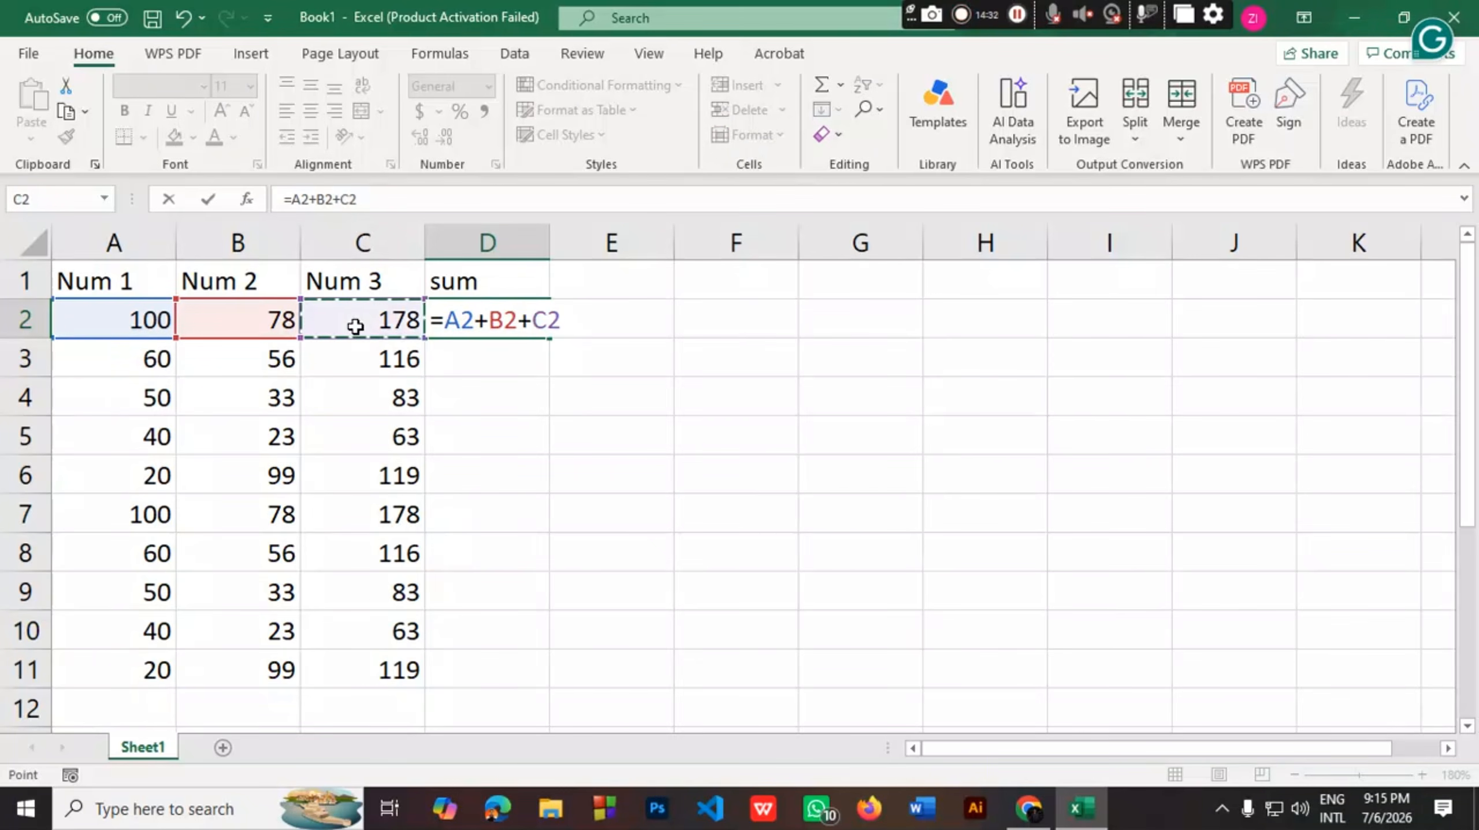
{"action": "key", "text": "Return"}
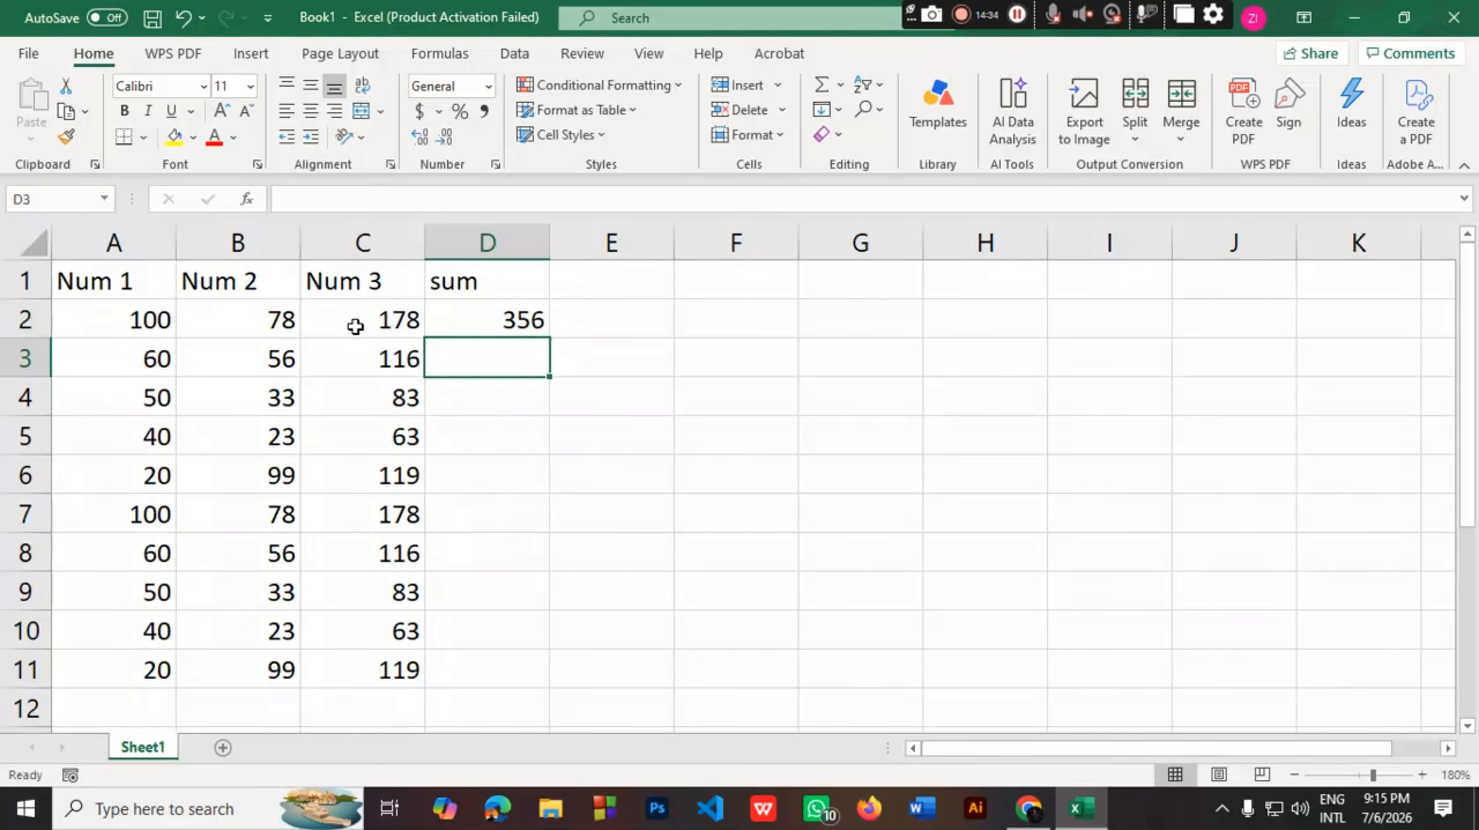
Fill the D2 formula down the sum column through D11 with AutoFill
{"action": "left_click", "coordinate": [465, 321]}
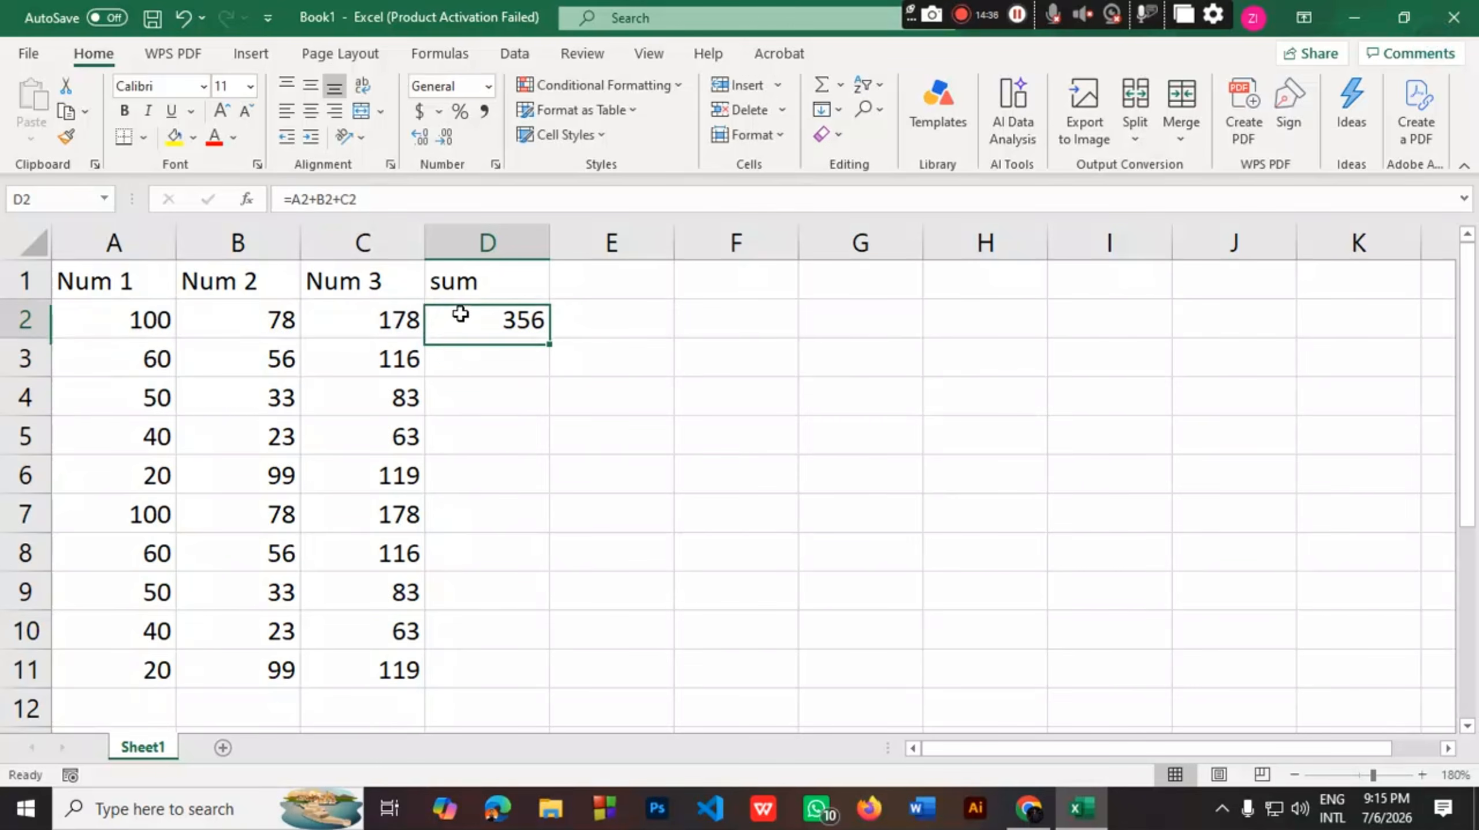
{"action": "left_click_drag", "start_coordinate": [550, 339], "coordinate": [546, 677]}
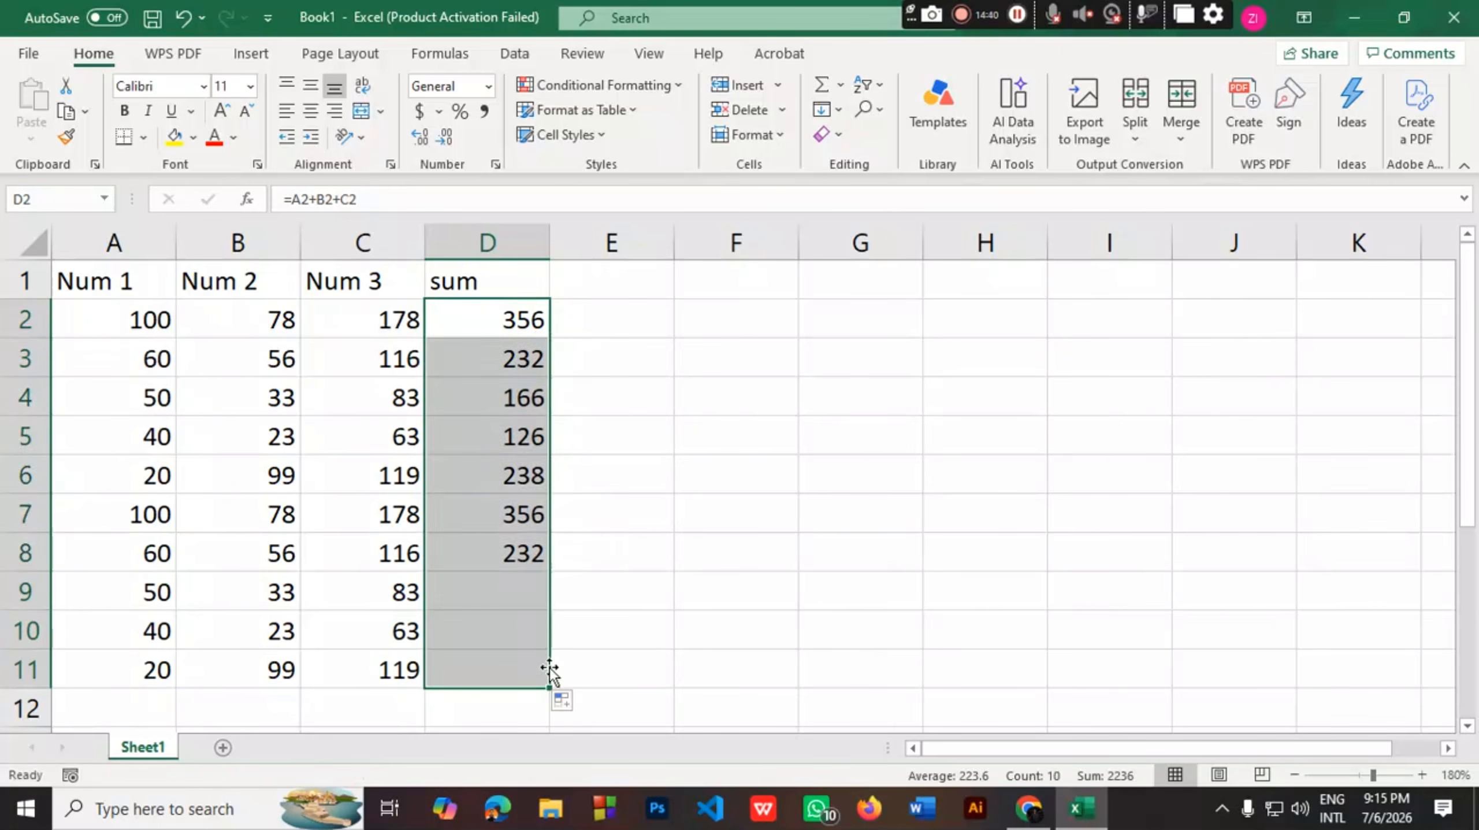
{"action": "left_click", "coordinate": [675, 610]}
Rename the header in D1 to Num 4 and add the header sum in E1
{"action": "double_click", "coordinate": [476, 285]}
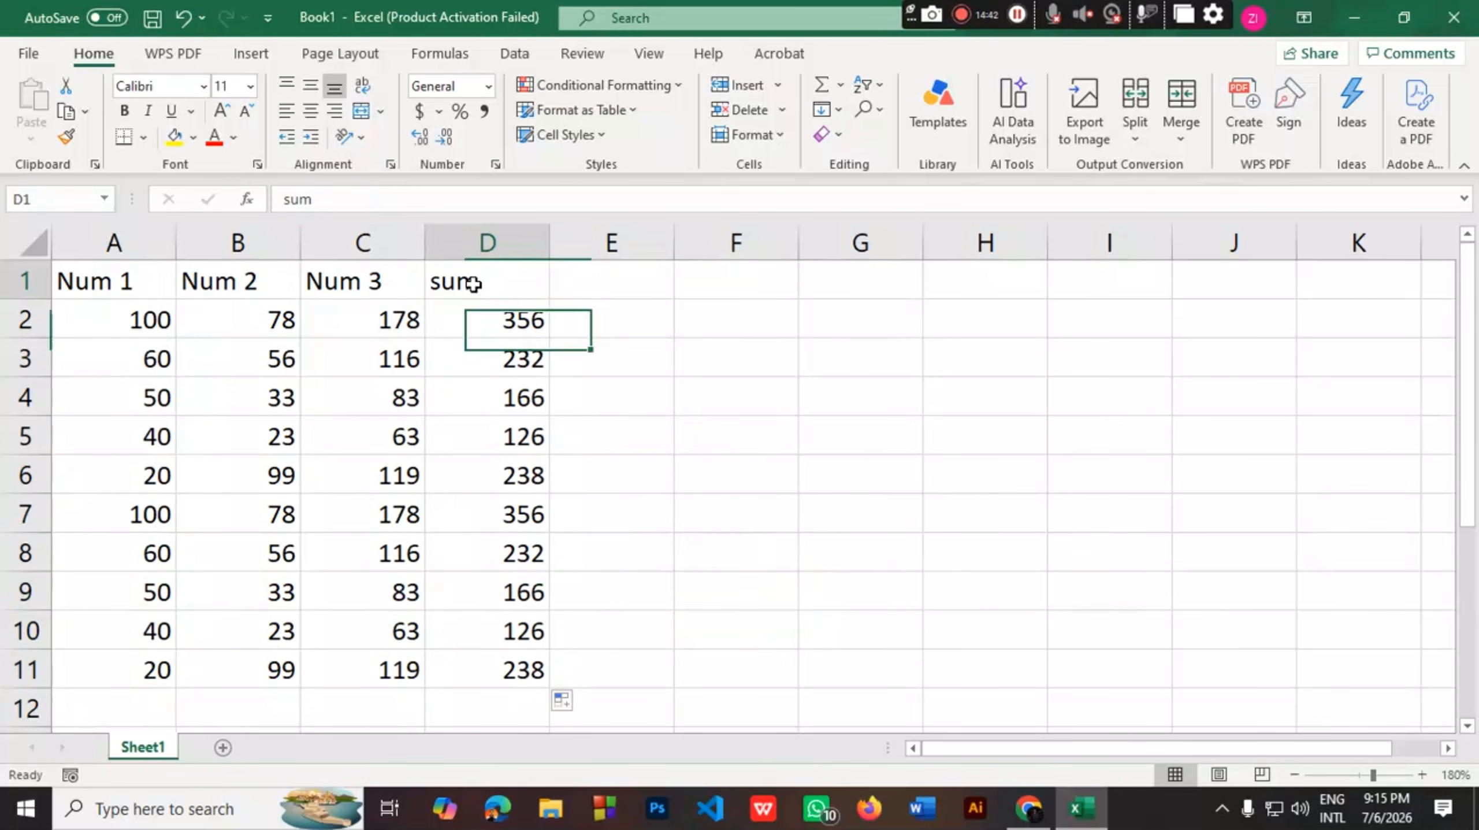
{"action": "key", "text": "BackSpace"}
{"action": "key", "text": "BackSpace"}
{"action": "key", "text": "BackSpace"}
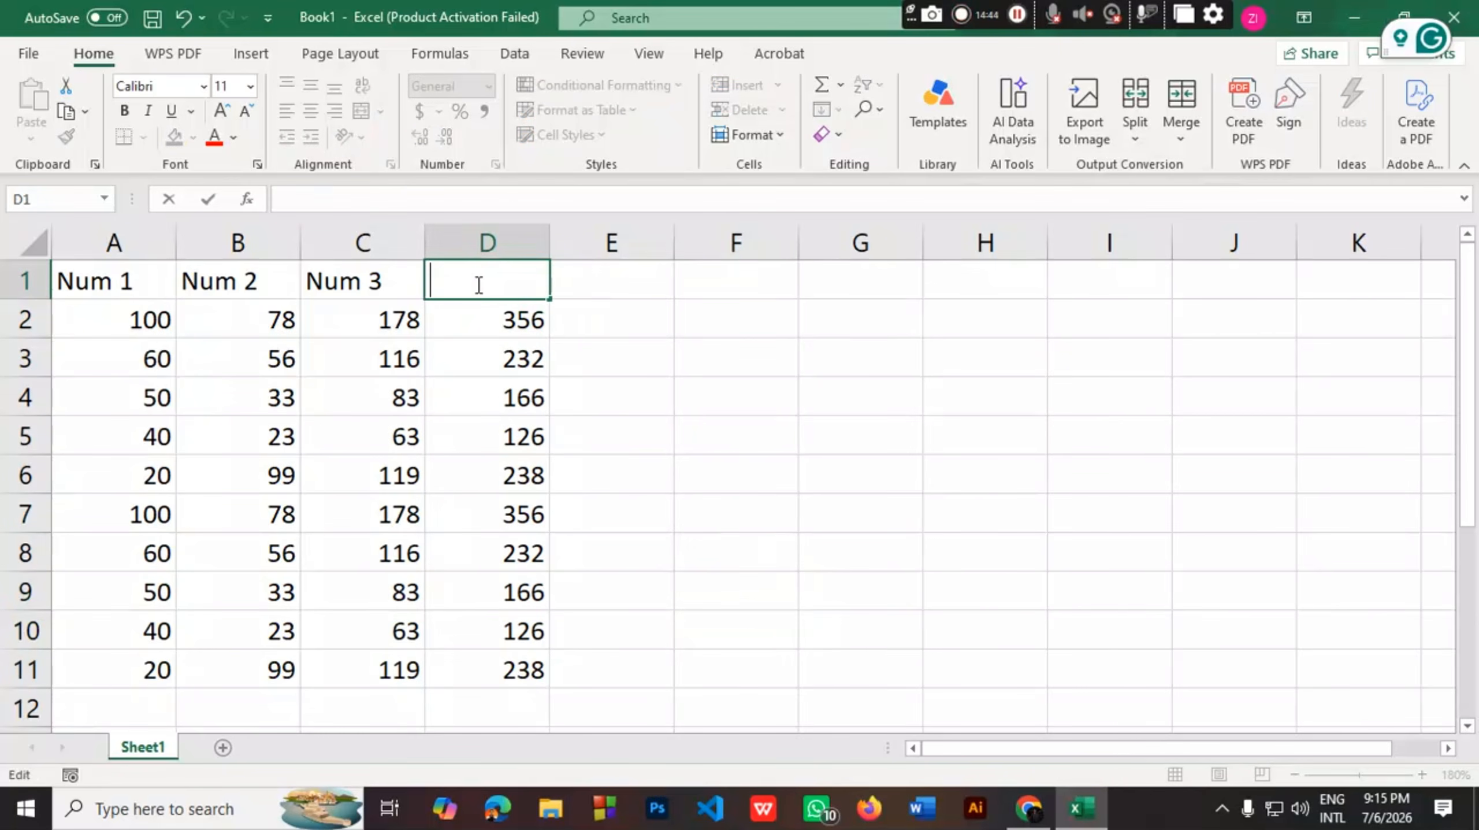
{"action": "type", "text": "Num 3"}
{"action": "key", "text": "BackSpace"}
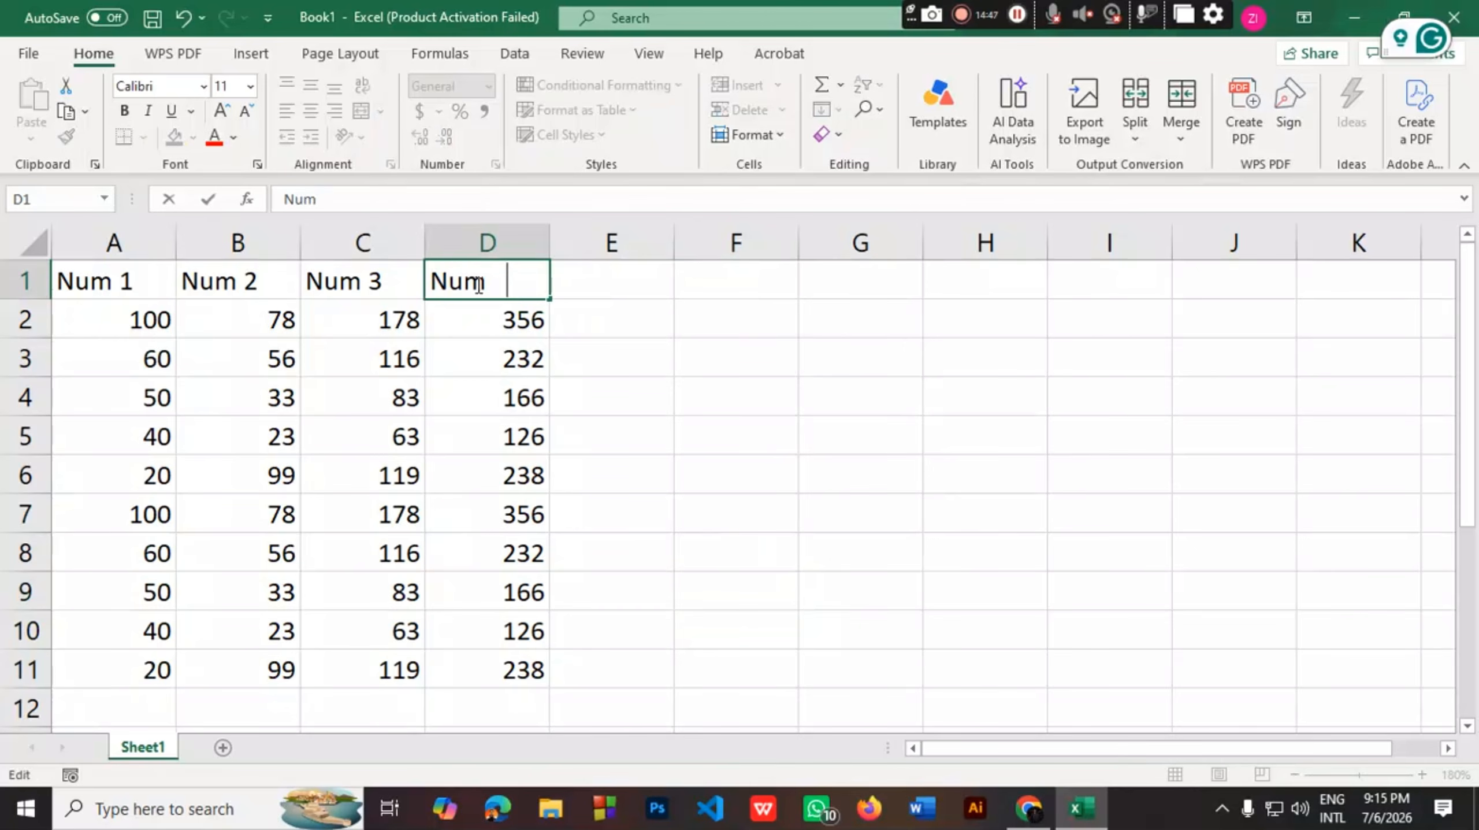
{"action": "type", "text": "4"}
{"action": "left_click", "coordinate": [587, 293]}
{"action": "type", "text": "sum"}
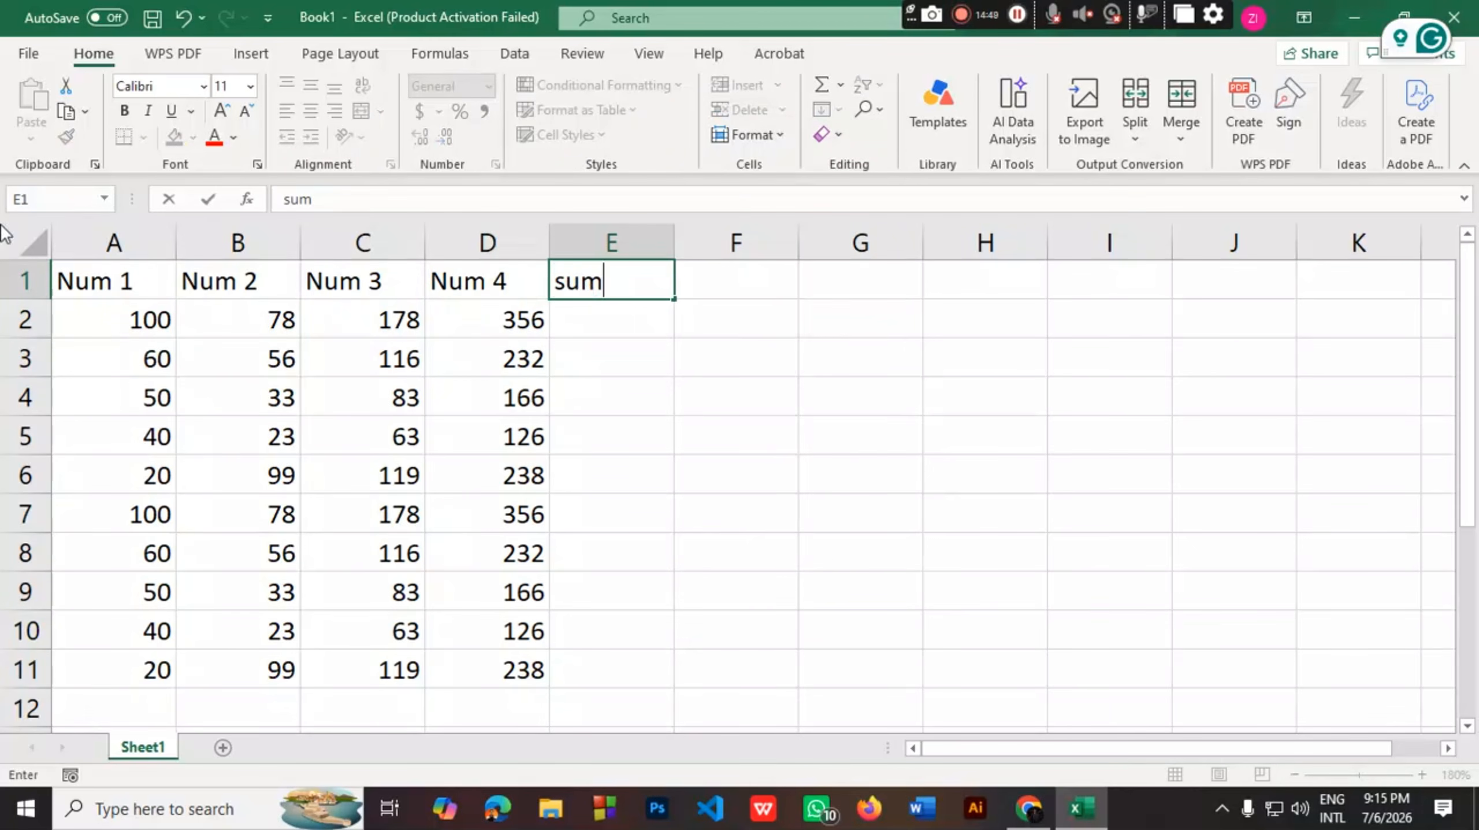
{"action": "left_click_drag", "start_coordinate": [115, 287], "coordinate": [502, 281]}
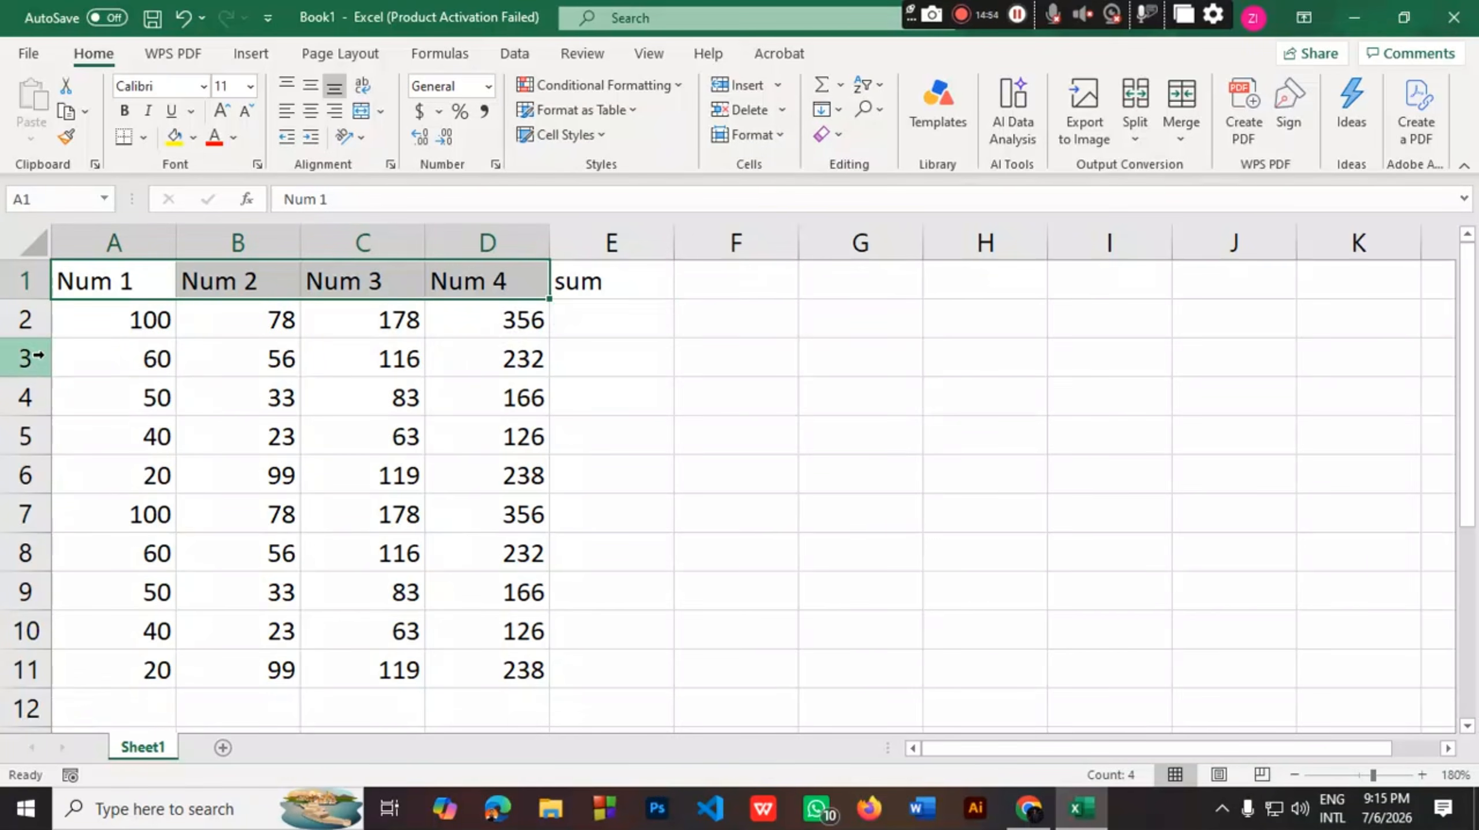
{"action": "left_click", "coordinate": [106, 286]}
{"action": "left_click", "coordinate": [244, 284]}
{"action": "left_click", "coordinate": [363, 284]}
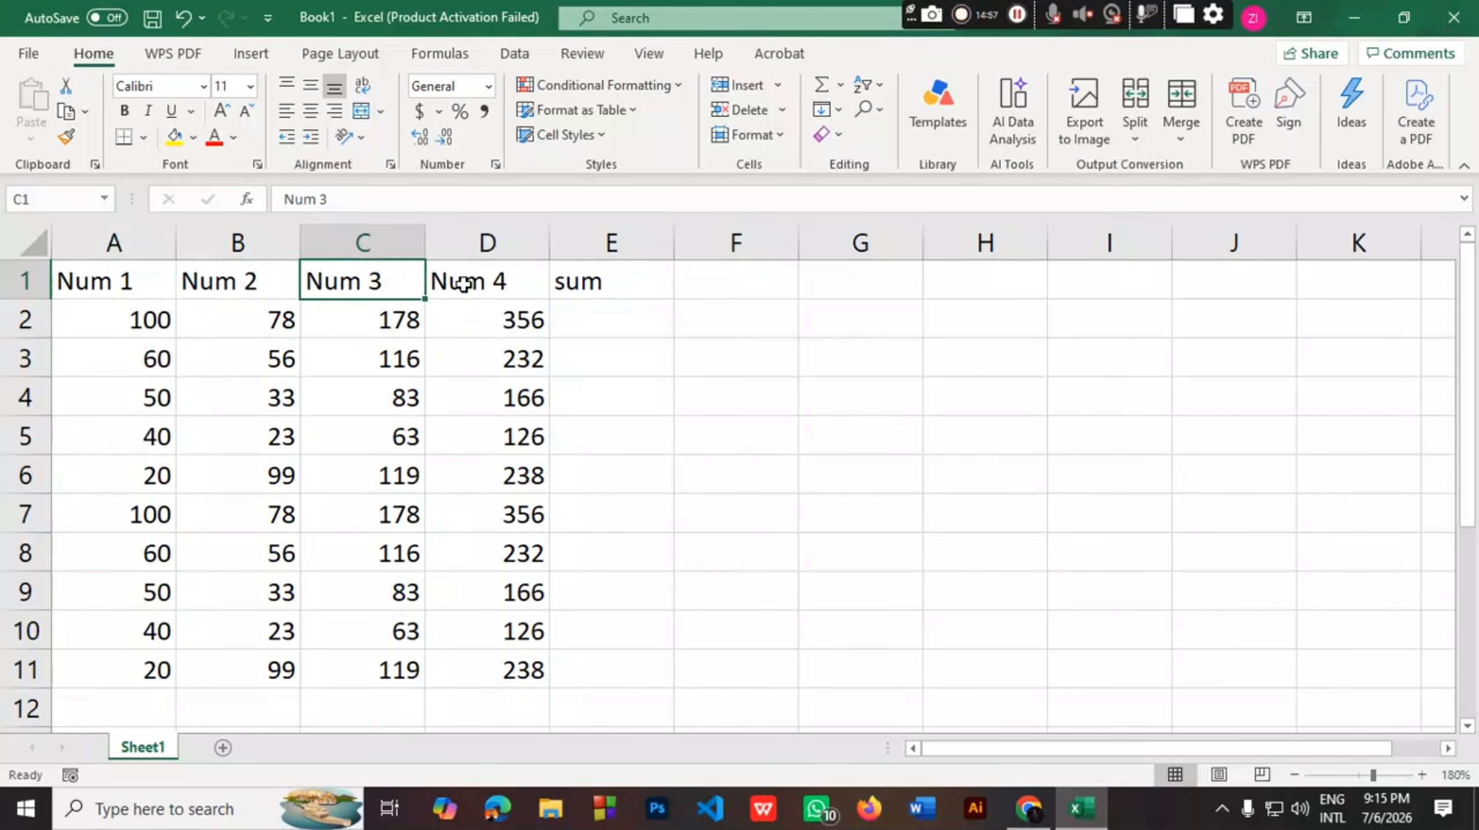
{"action": "left_click", "coordinate": [488, 285]}
Begin a SUM function formula in E2, entering =SUM( with its opening parenthesis
{"action": "left_click", "coordinate": [581, 314]}
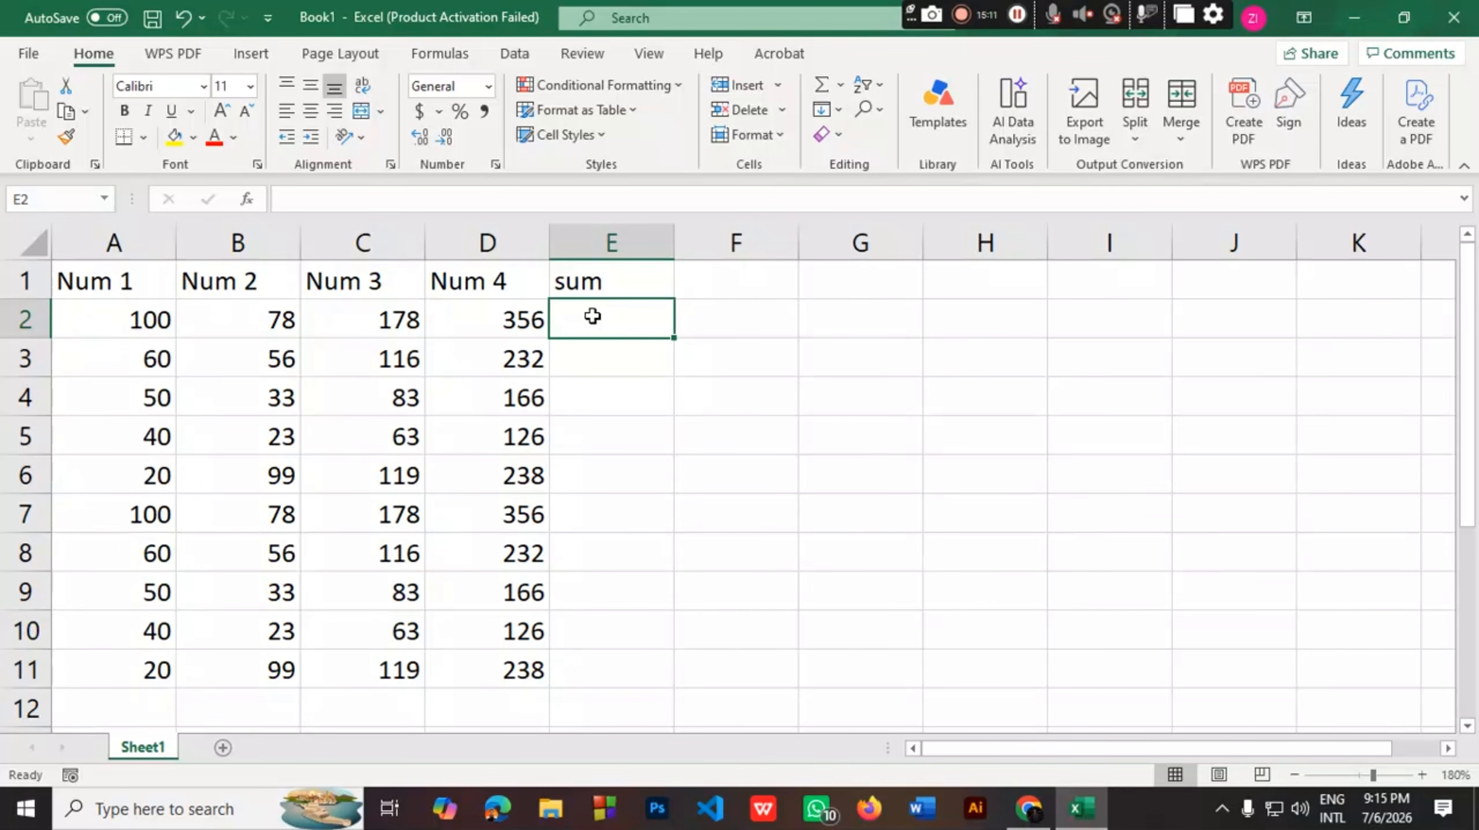
{"action": "double_click", "coordinate": [614, 326]}
{"action": "type", "text": "="}
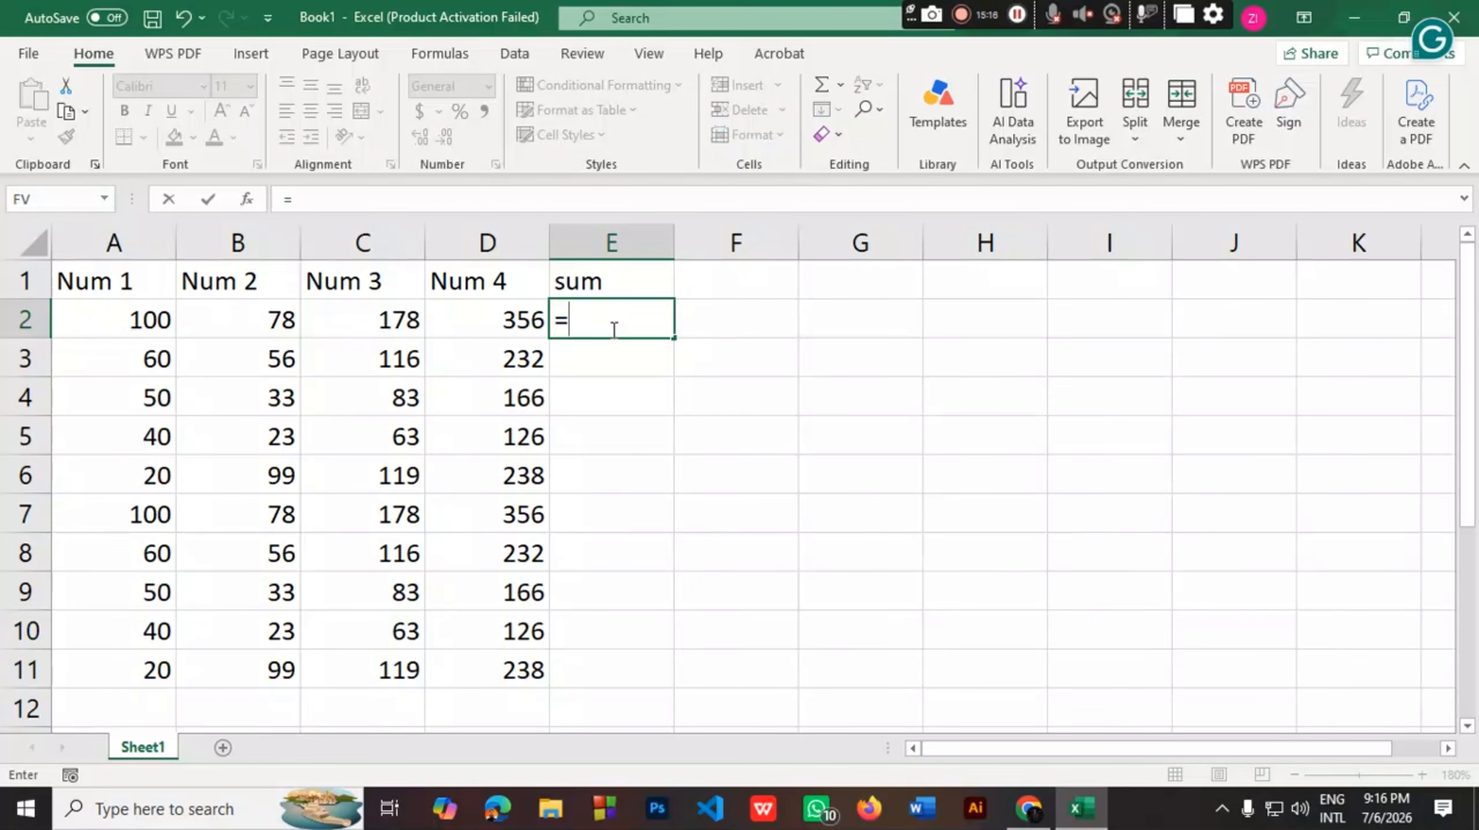
{"action": "type", "text": "SUM"}
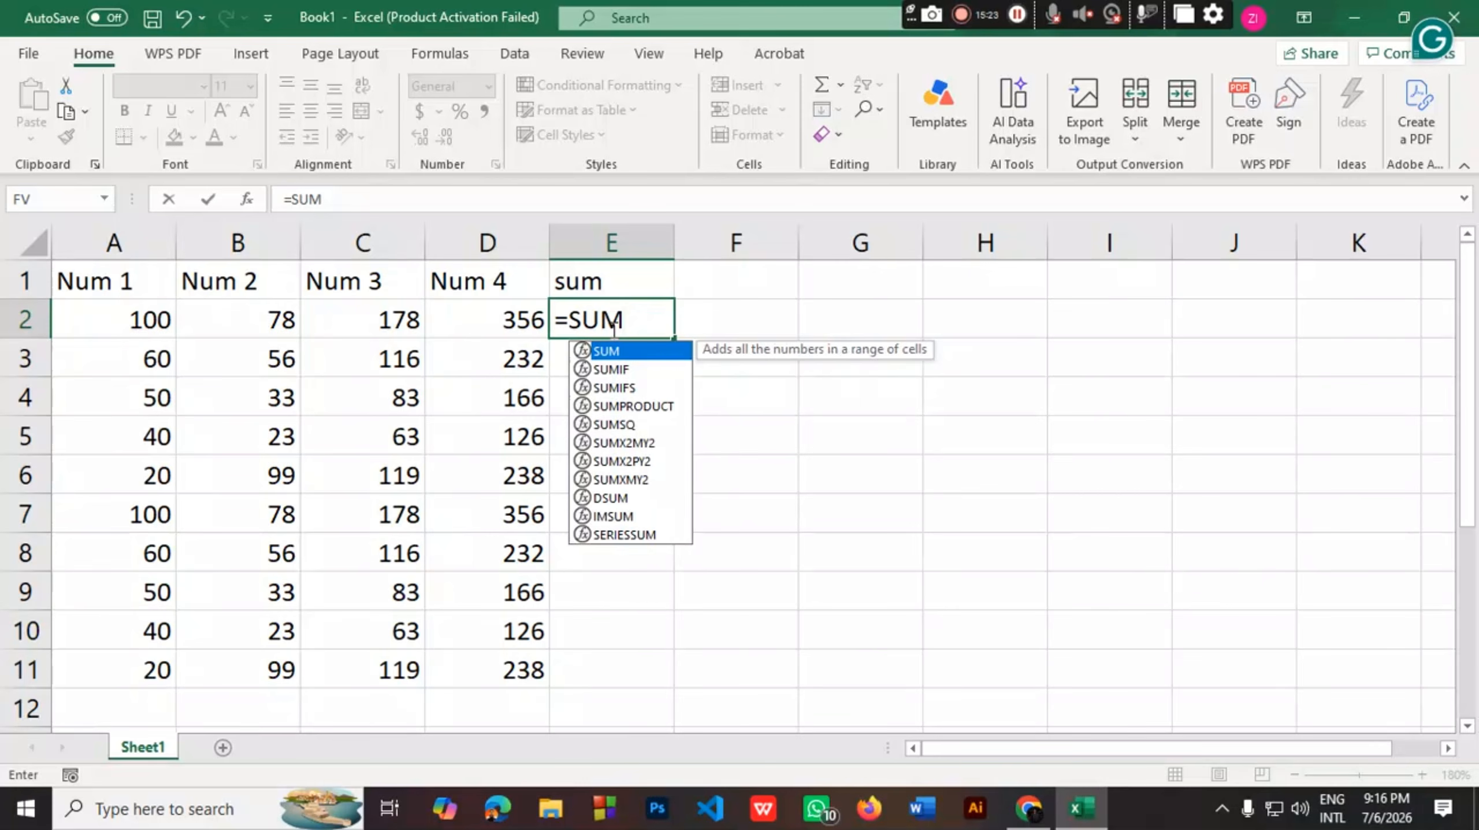
{"action": "key", "text": "BackSpace"}
{"action": "key", "text": "BackSpace"}
{"action": "key", "text": "BackSpace"}
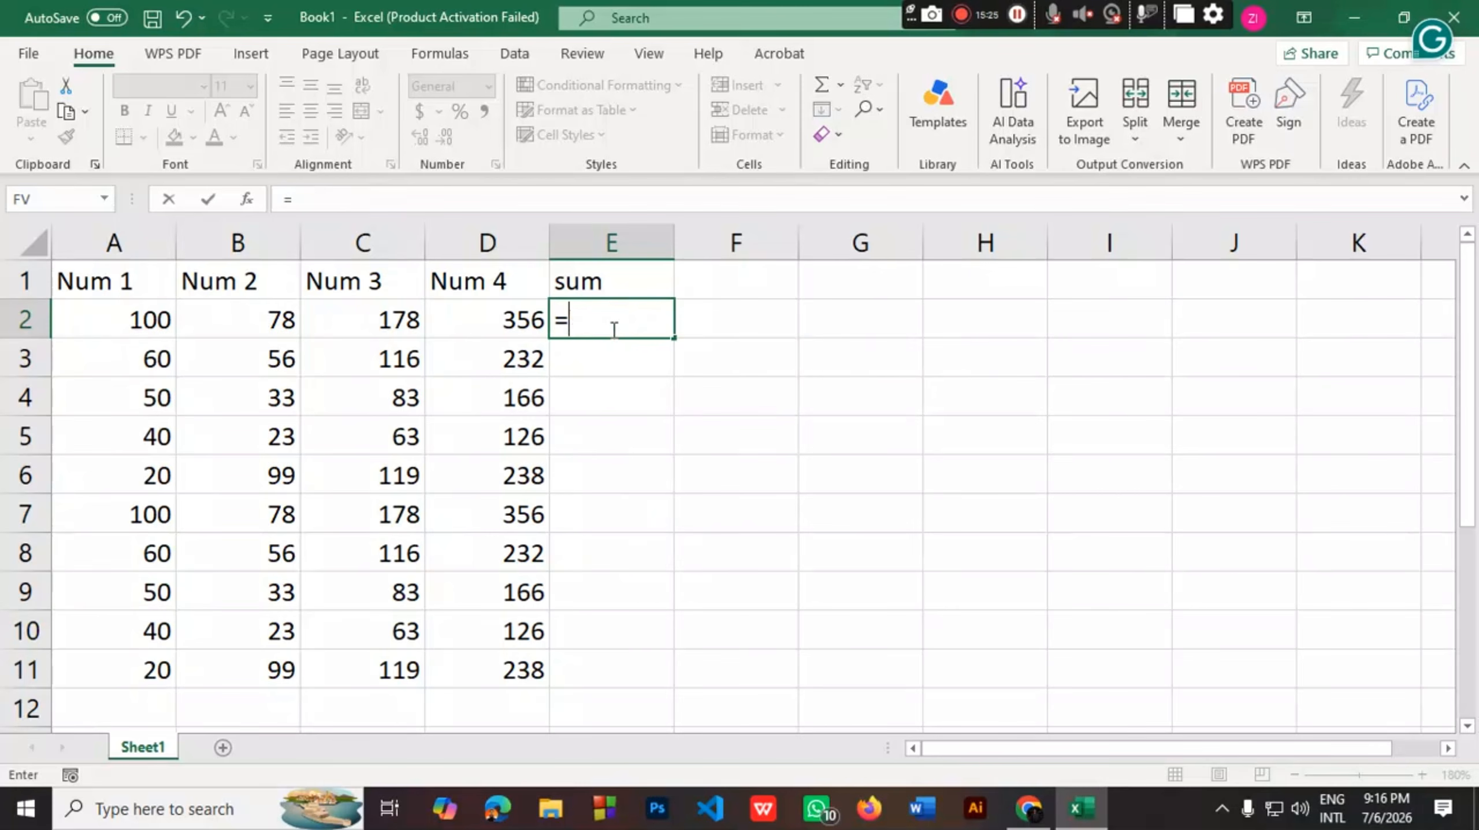
{"action": "type", "text": "S"}
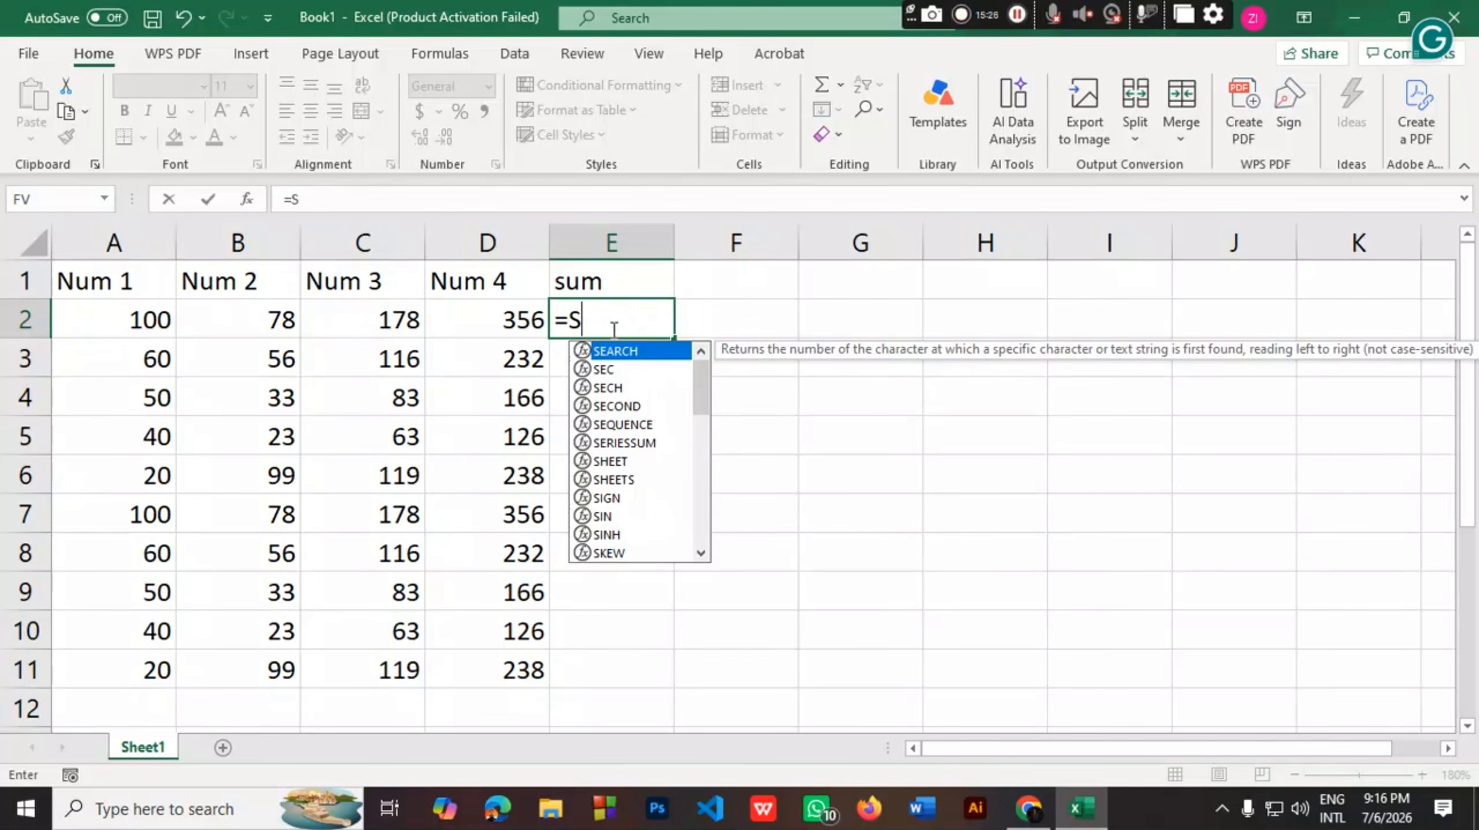
{"action": "type", "text": "U"}
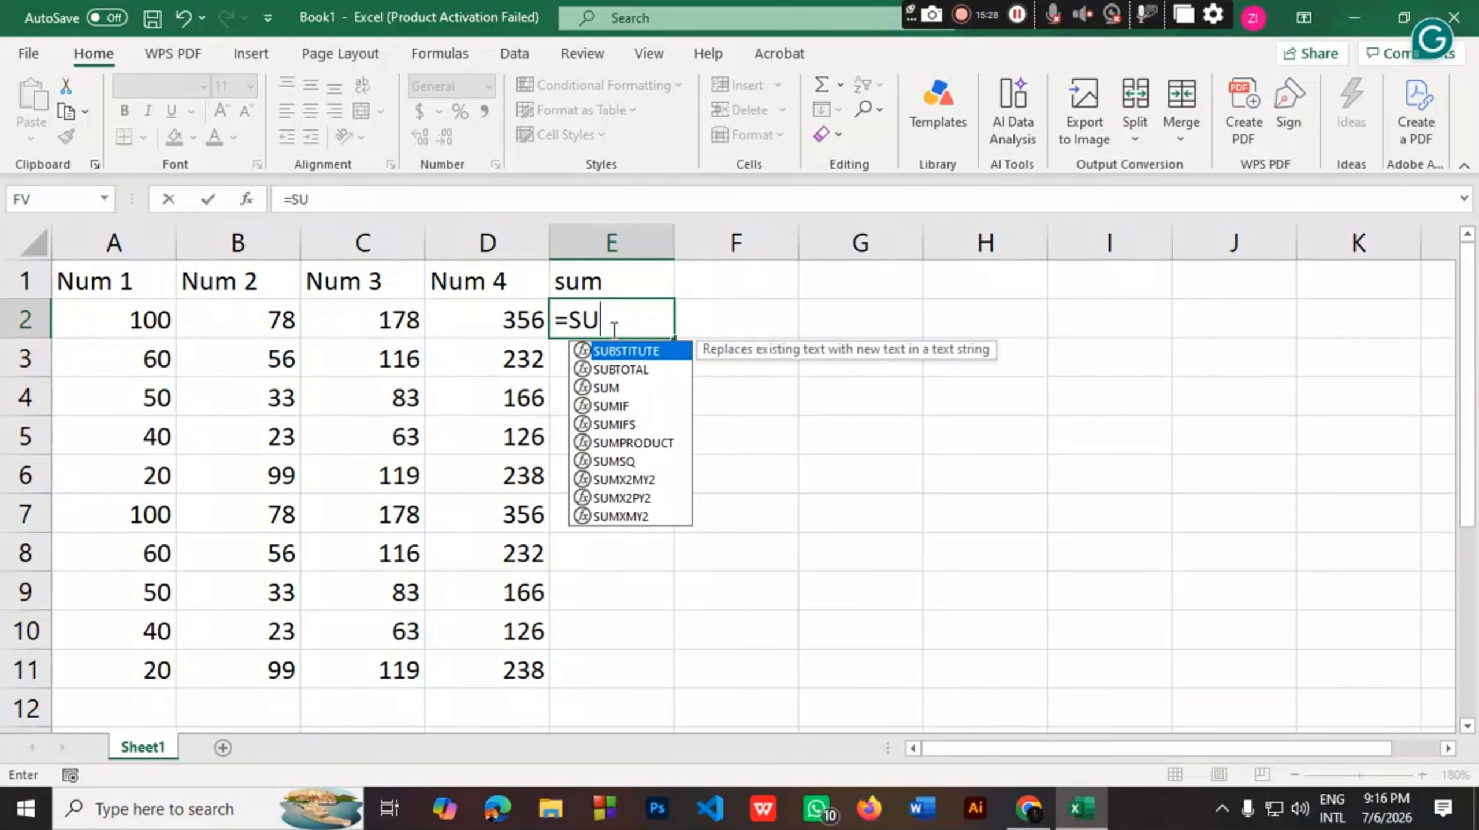
{"action": "type", "text": "M("}
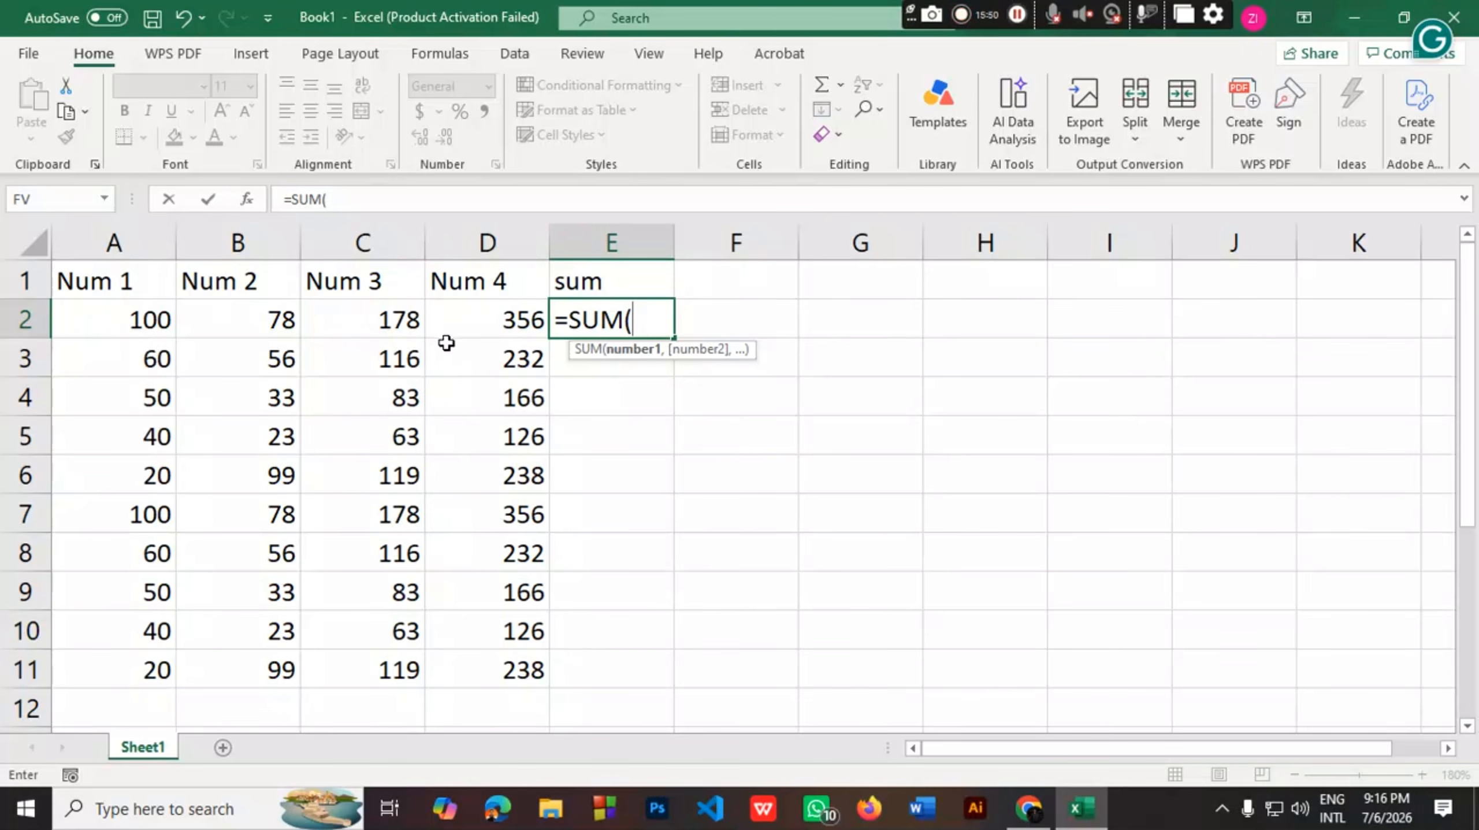
Complete the SUM formula in E2 with the range A2:D2 and a closing parenthesis, and enter it
{"action": "left_click", "coordinate": [102, 326]}
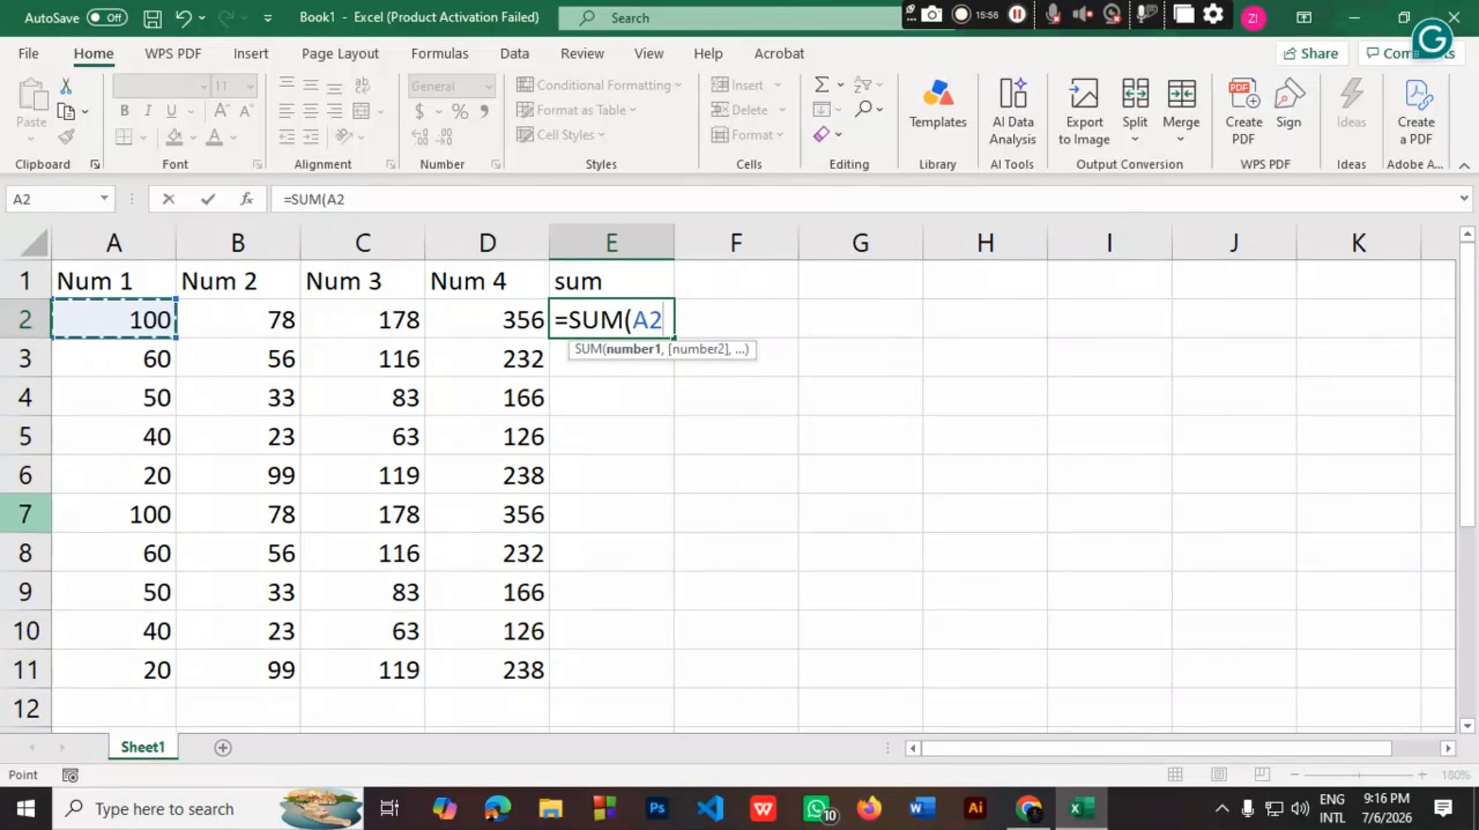
{"action": "key", "text": "F8"}
{"action": "key", "text": "BackSpace"}
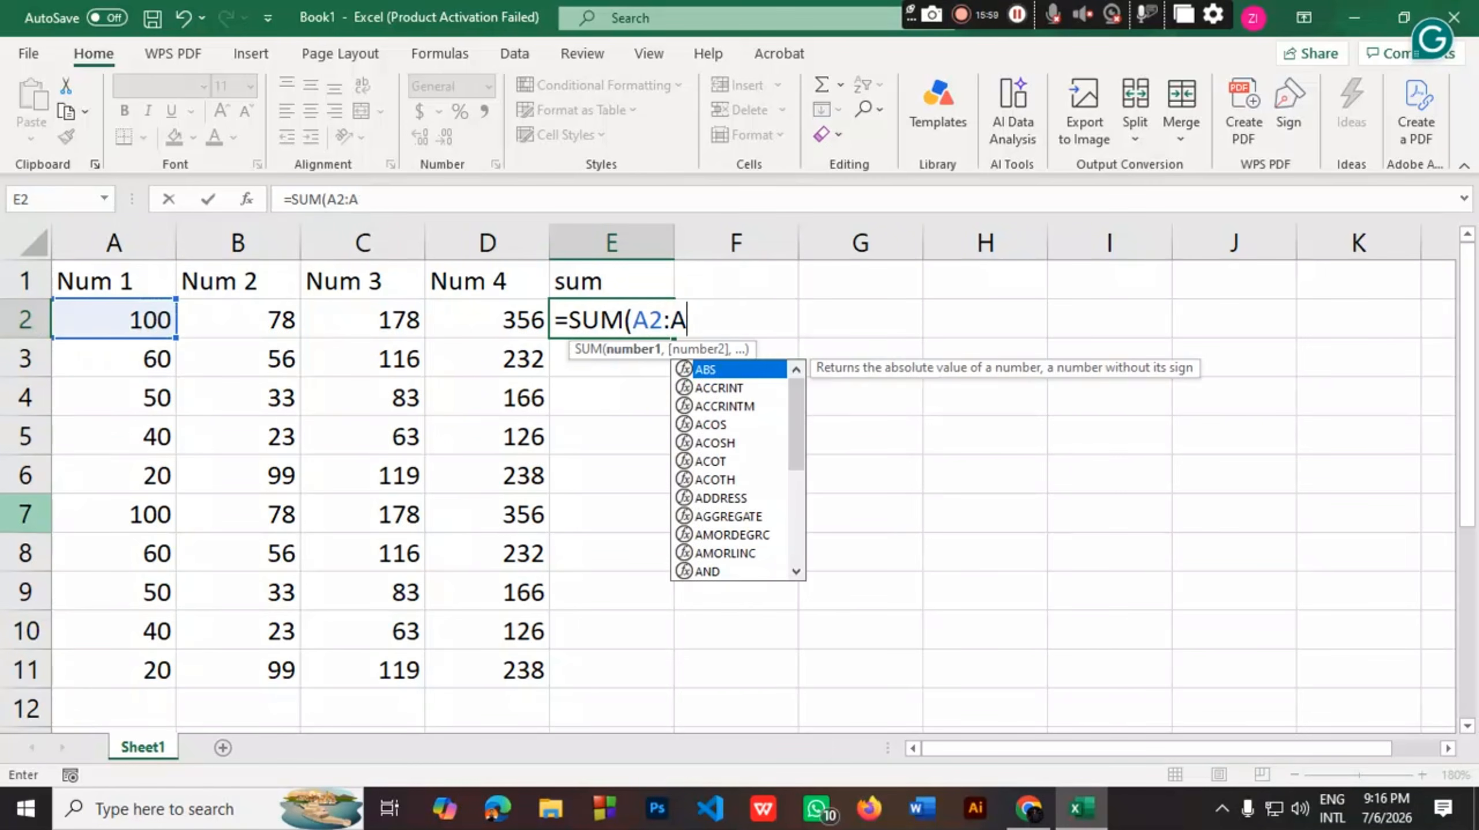
{"action": "key", "text": "BackSpace"}
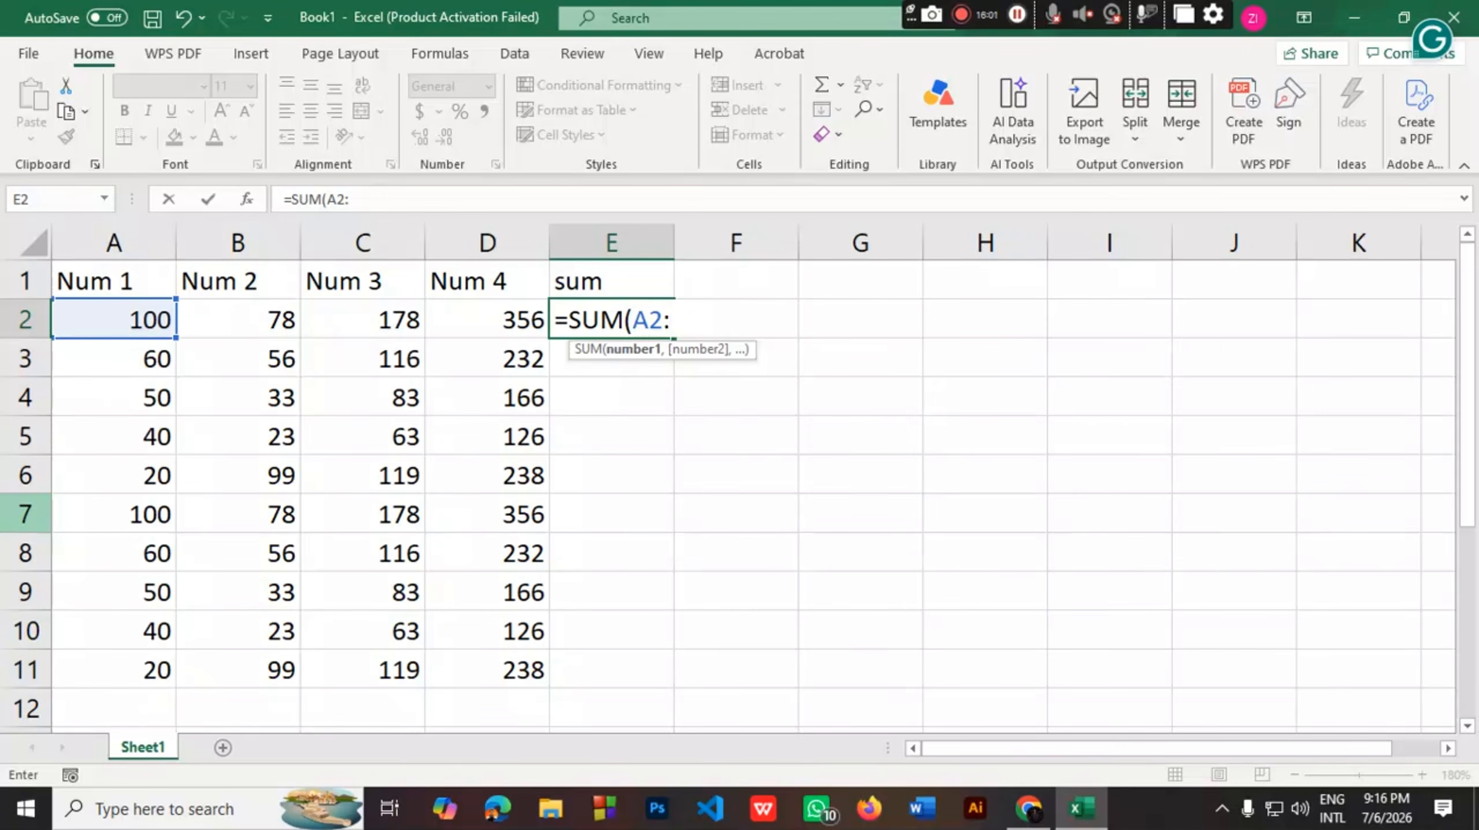
{"action": "key", "text": "BackSpace"}
{"action": "type", "text": ":"}
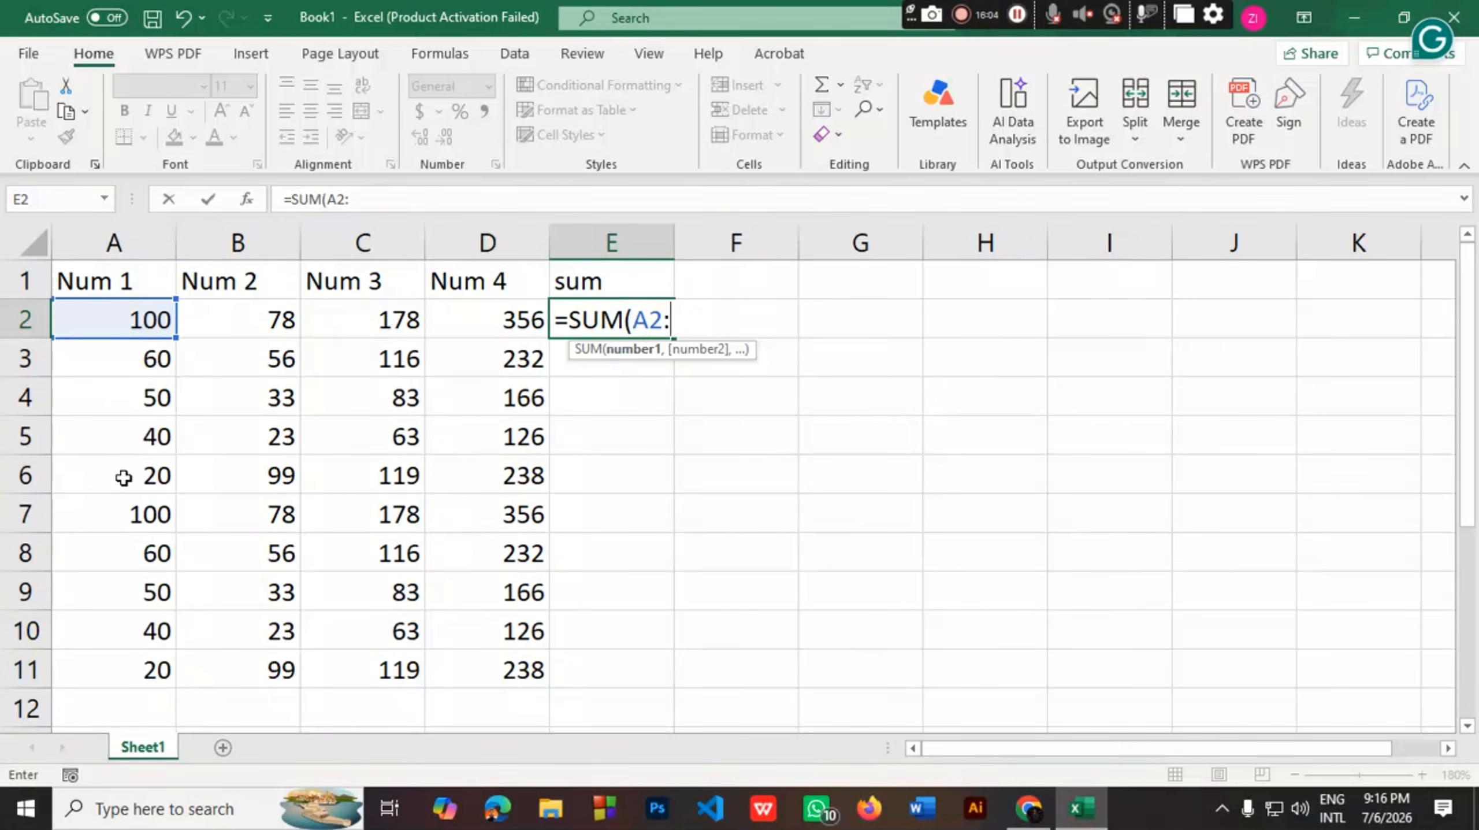
{"action": "left_click", "coordinate": [529, 321]}
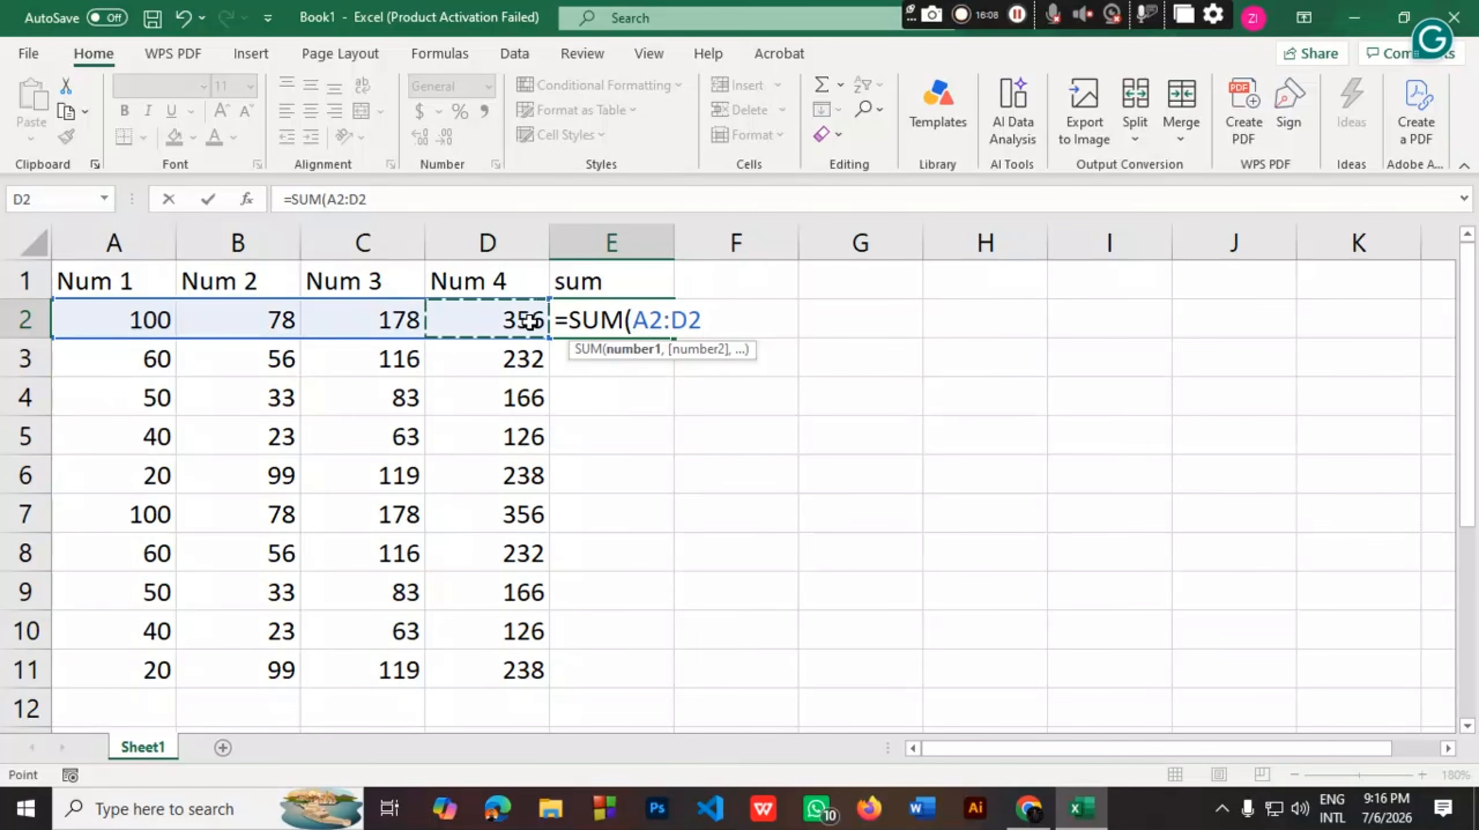
{"action": "type", "text": ")"}
{"action": "key", "text": "Return"}
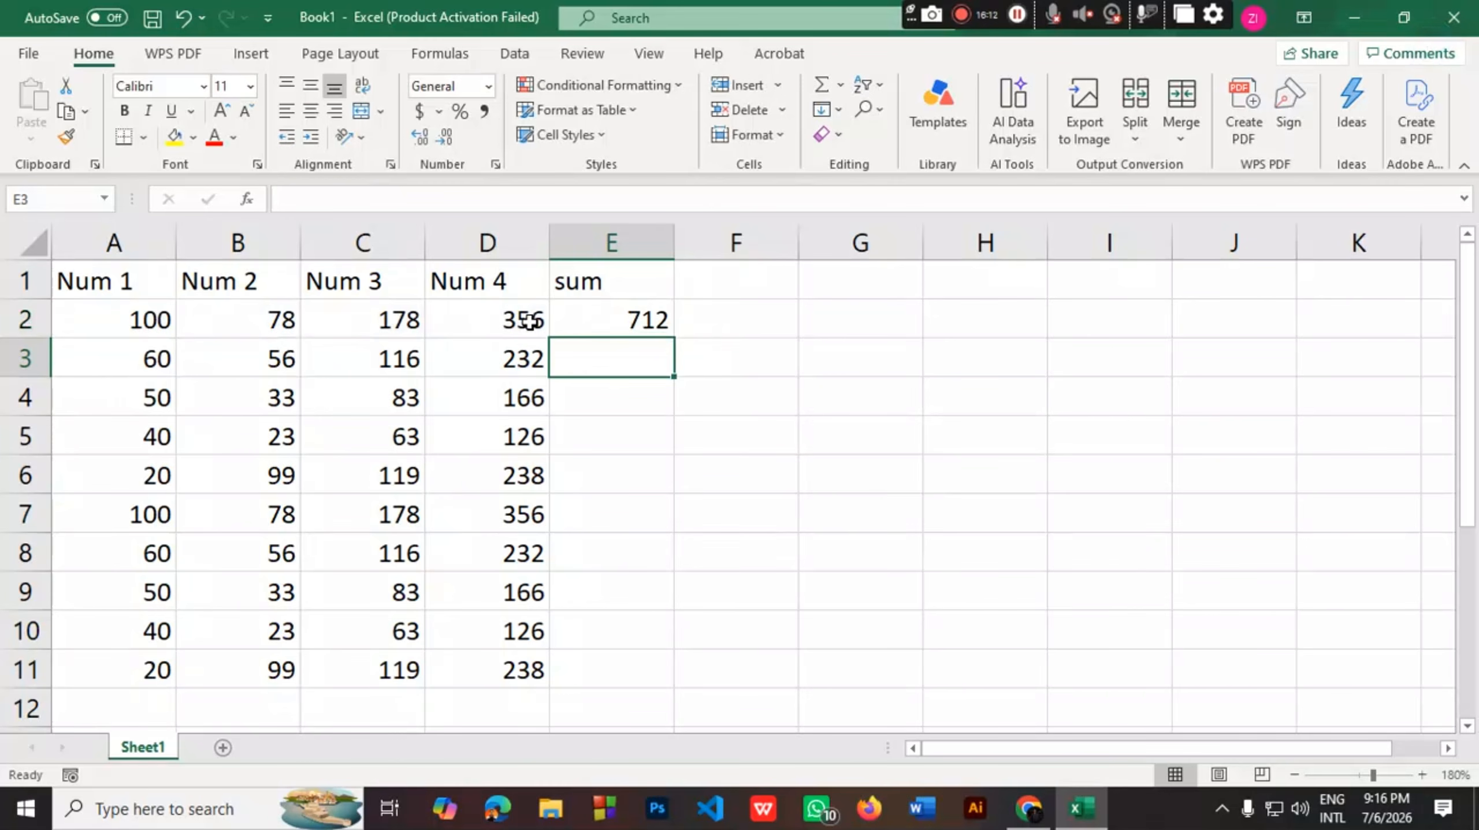
Enter the formula =SUM(A3:D3) in E3 to total the second row's four numbers
{"action": "type", "text": "="}
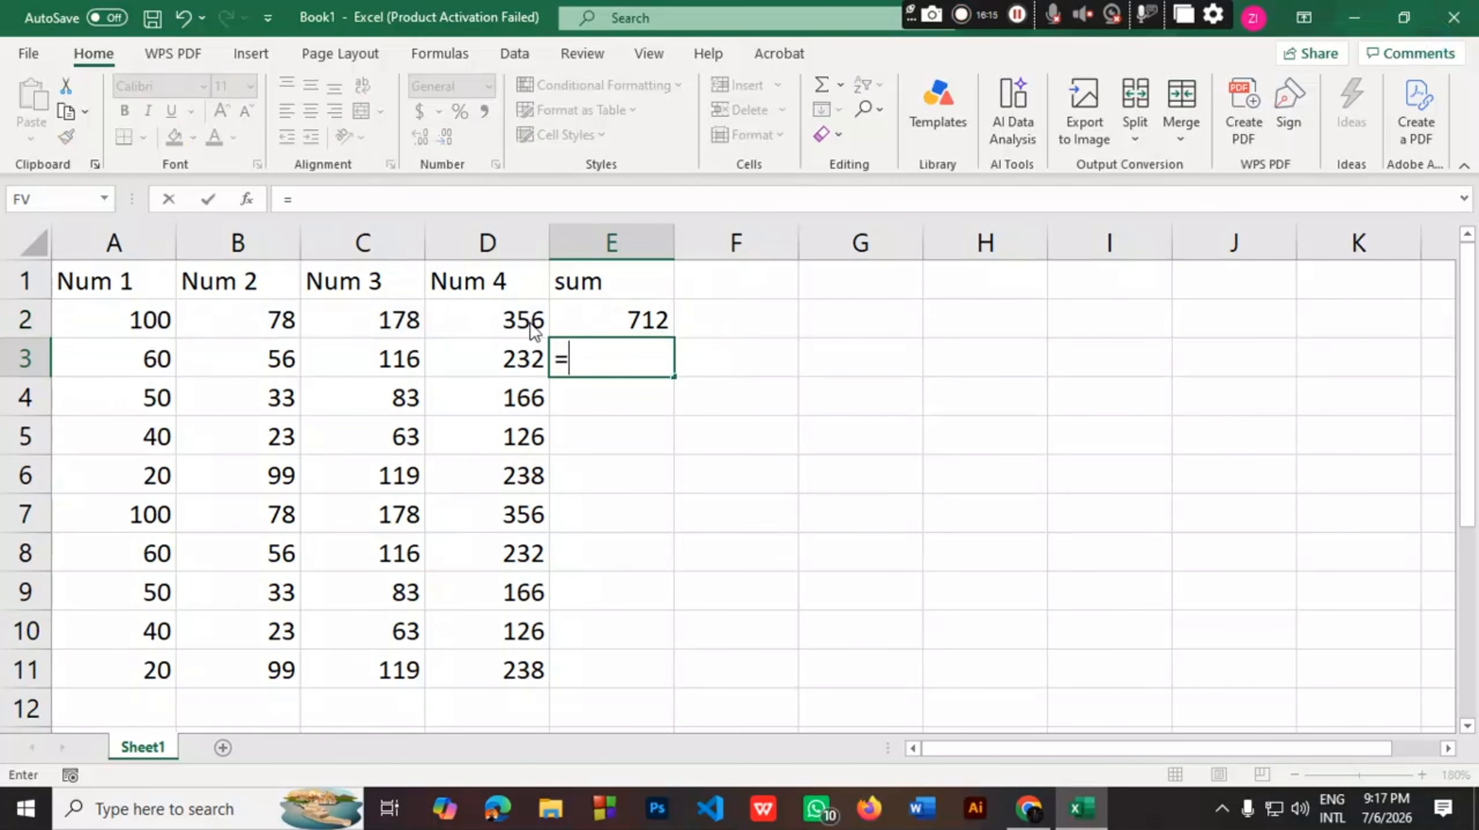
{"action": "type", "text": "SUM"}
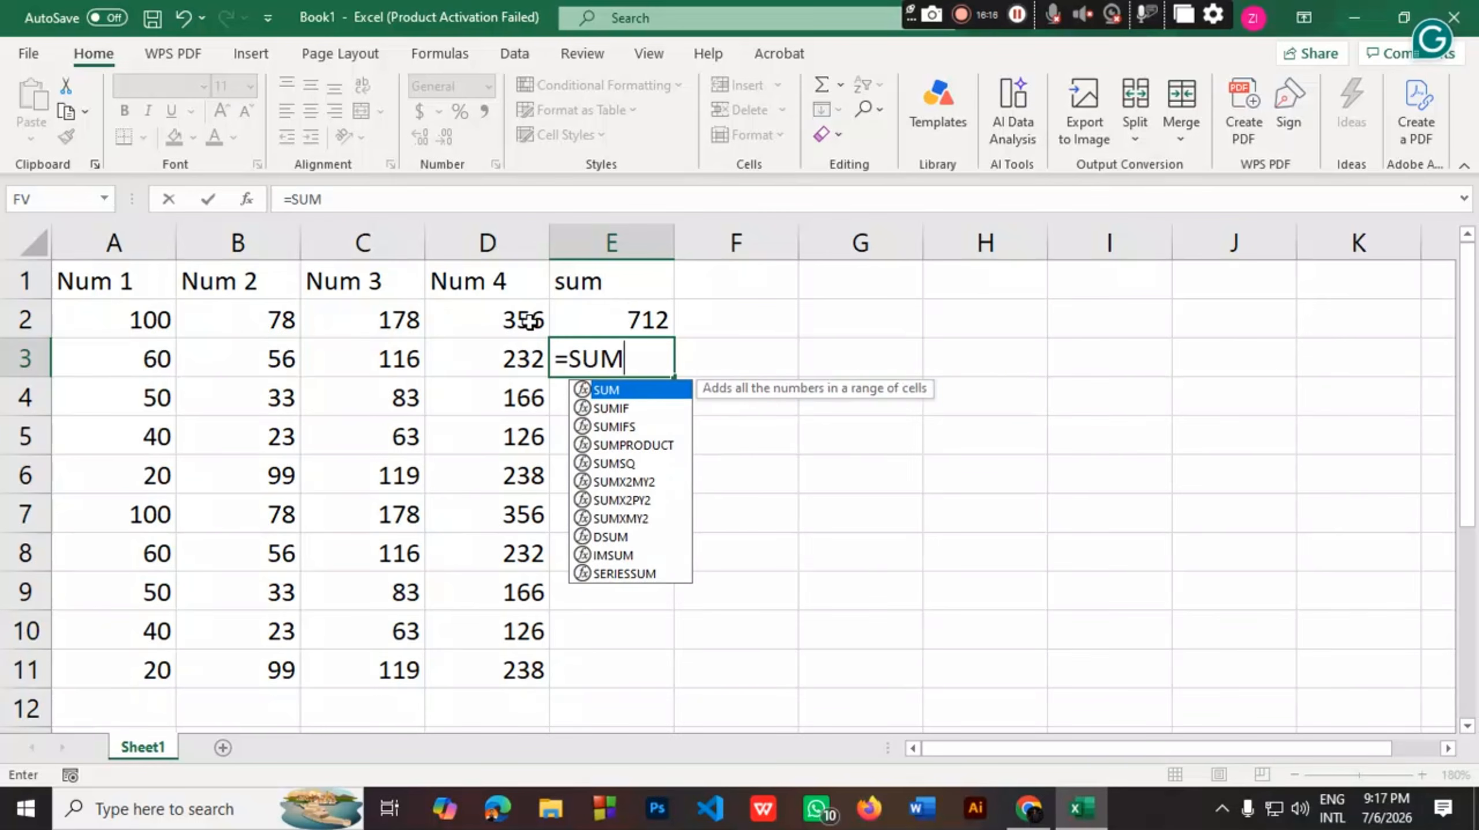
{"action": "type", "text": "("}
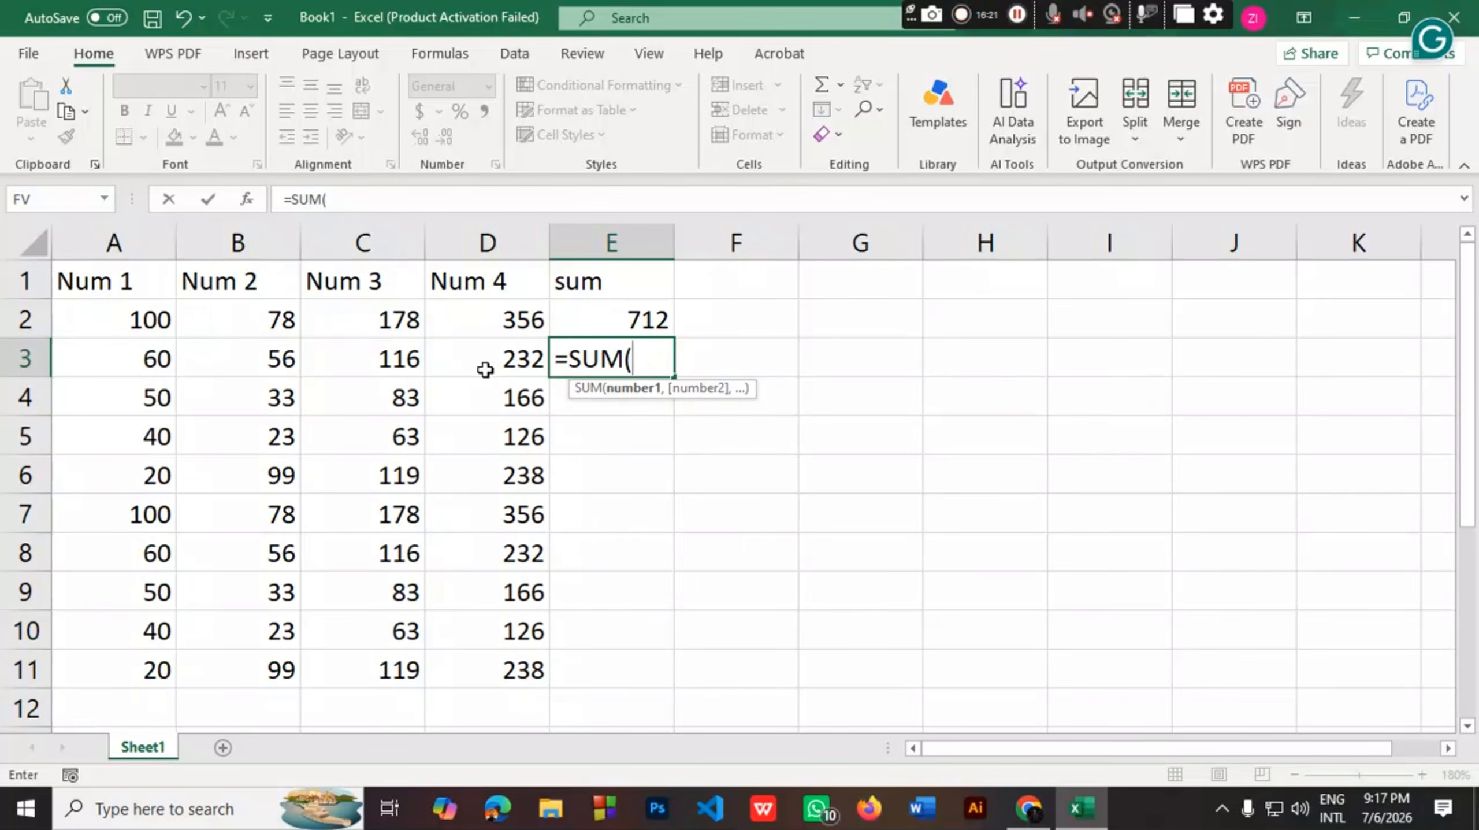
{"action": "left_click", "coordinate": [96, 363]}
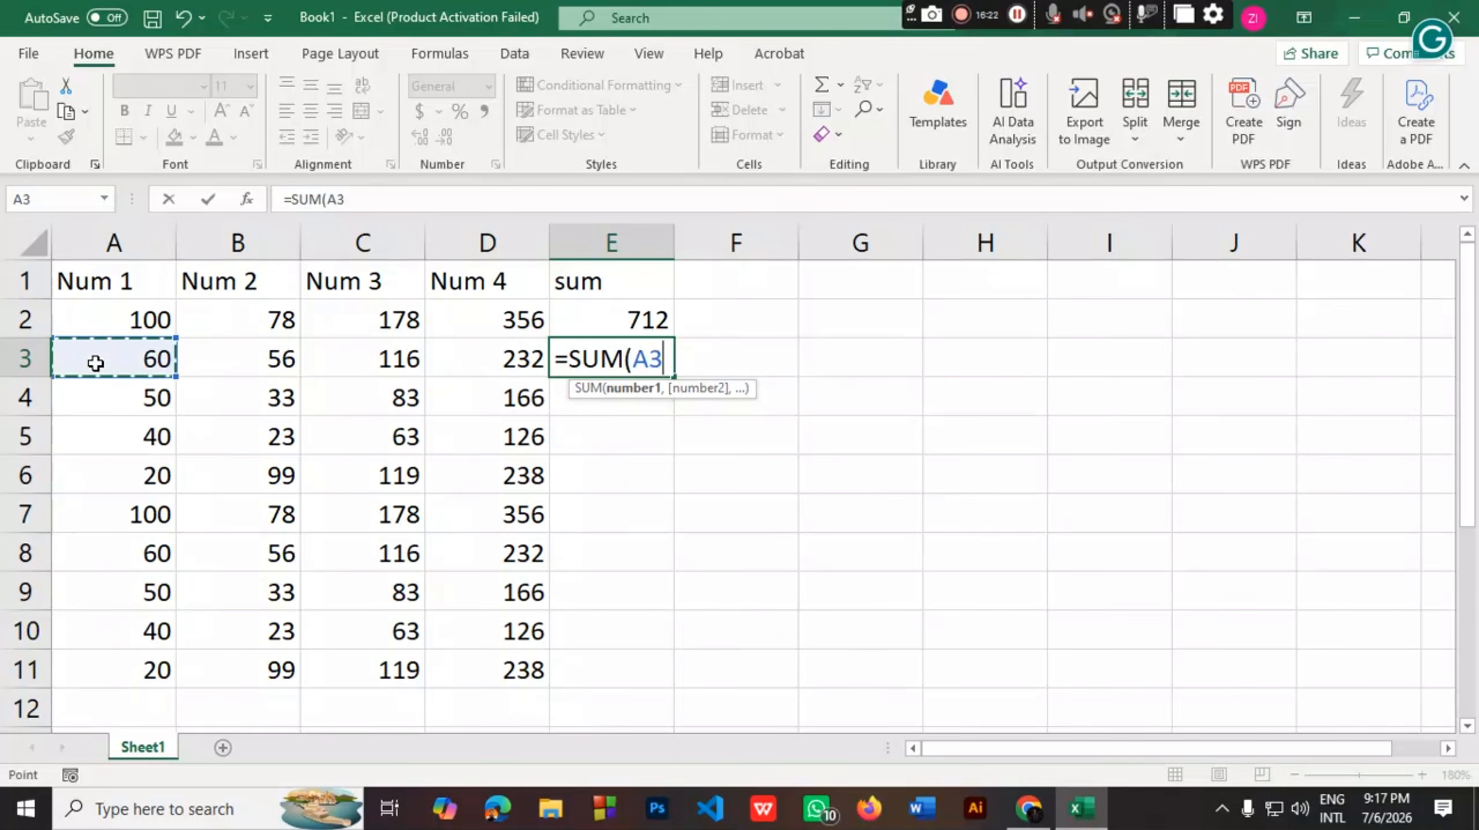
{"action": "key", "text": "F8"}
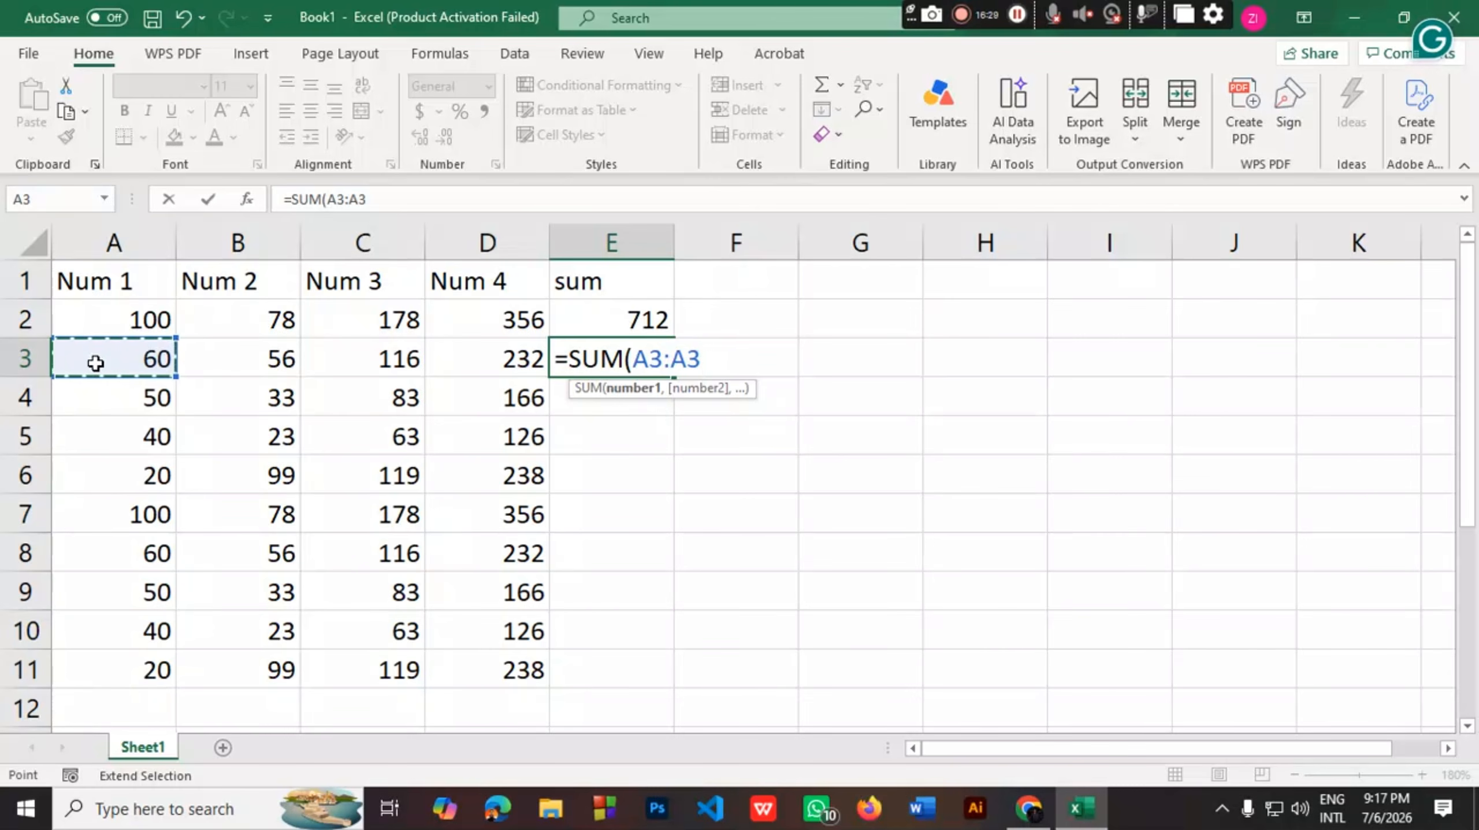
{"action": "key", "text": "F8"}
{"action": "key", "text": "BackSpace"}
{"action": "key", "text": "BackSpace"}
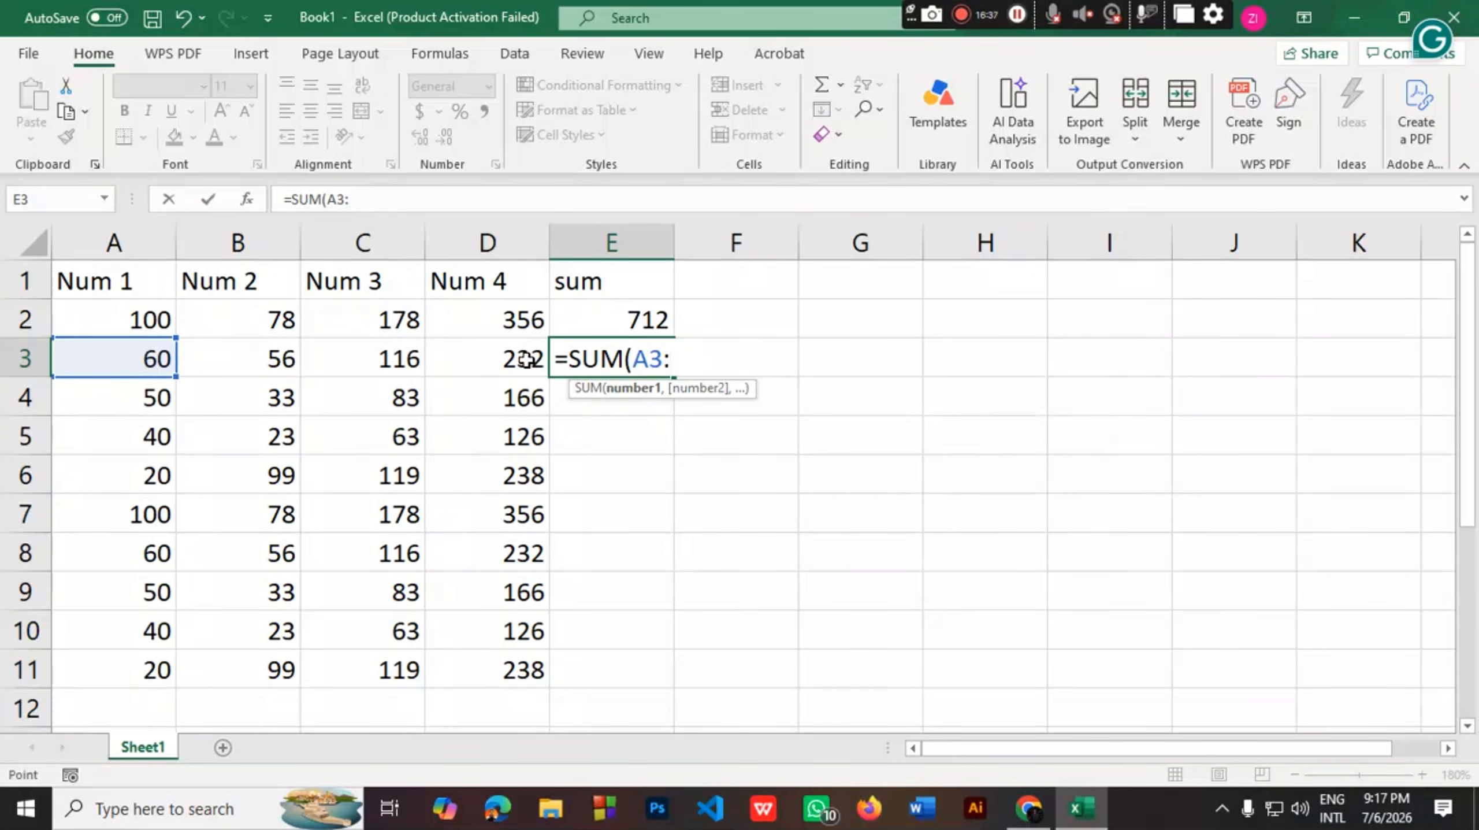
{"action": "left_click", "coordinate": [533, 365]}
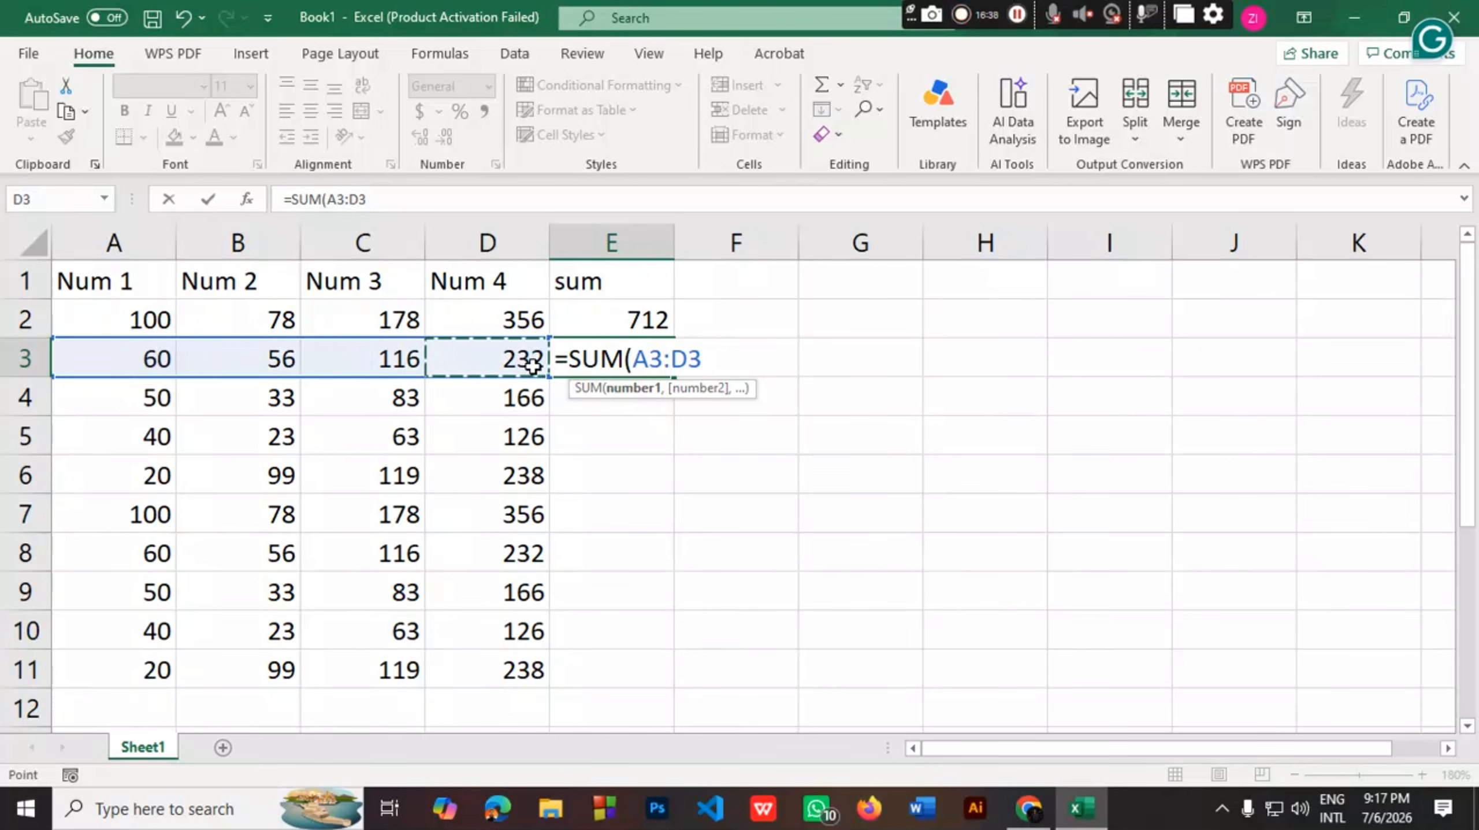
{"action": "type", "text": ")"}
{"action": "key", "text": "Return"}
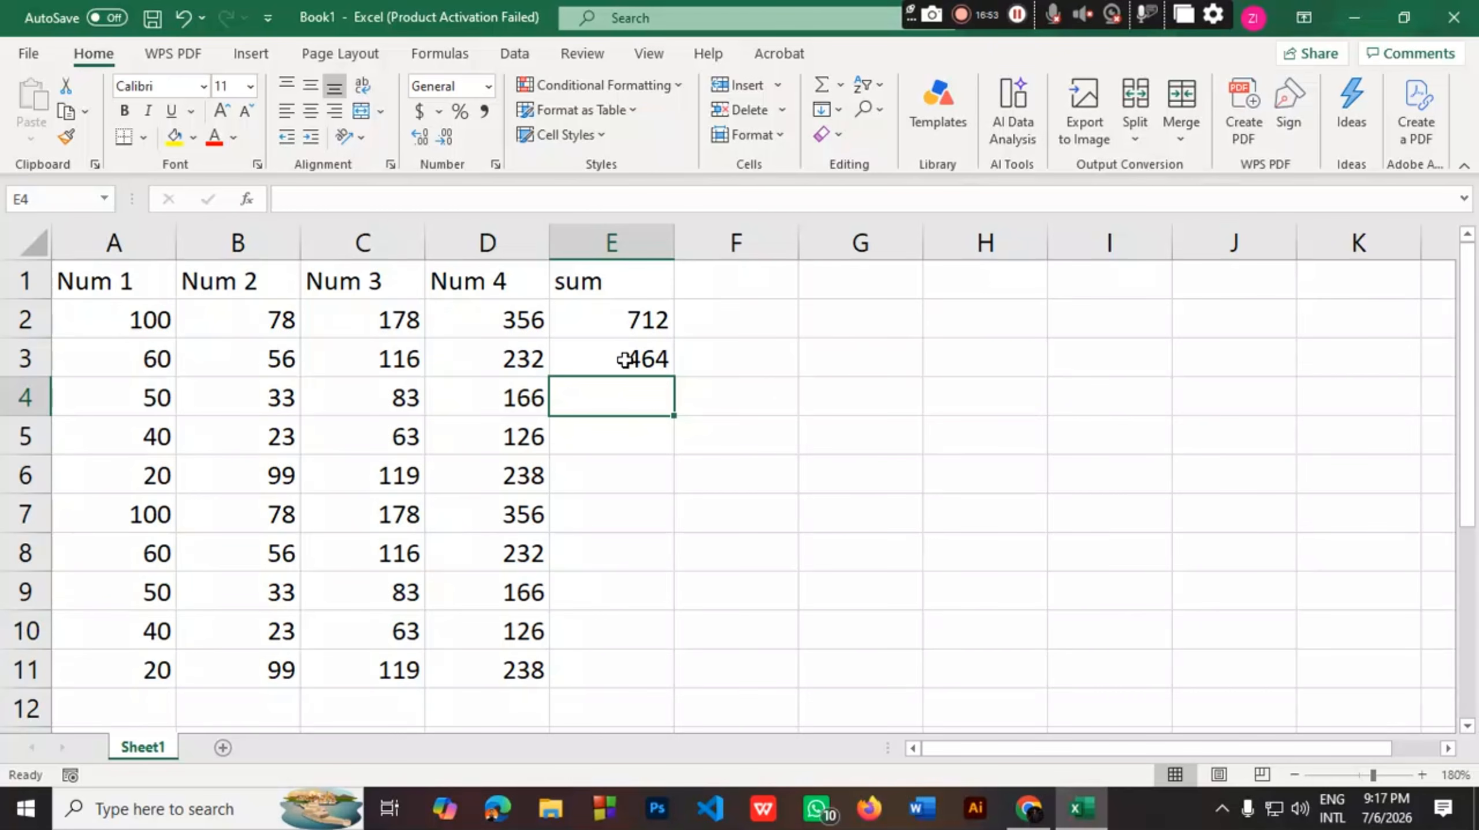
Try the formula =SUM(A4:C4) in E4, and undo that entry
{"action": "double_click", "coordinate": [619, 406]}
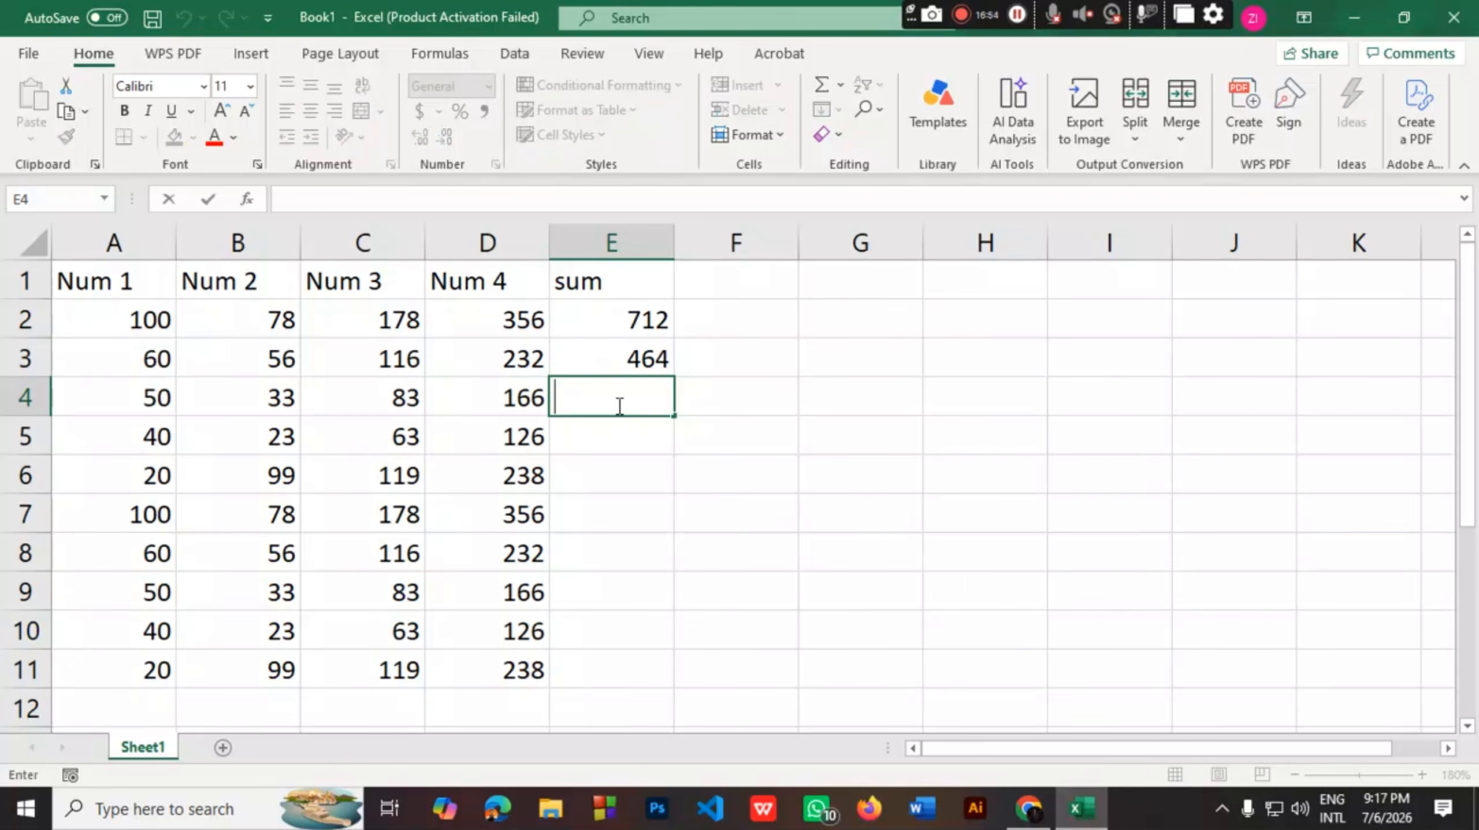
{"action": "type", "text": "=SUM"}
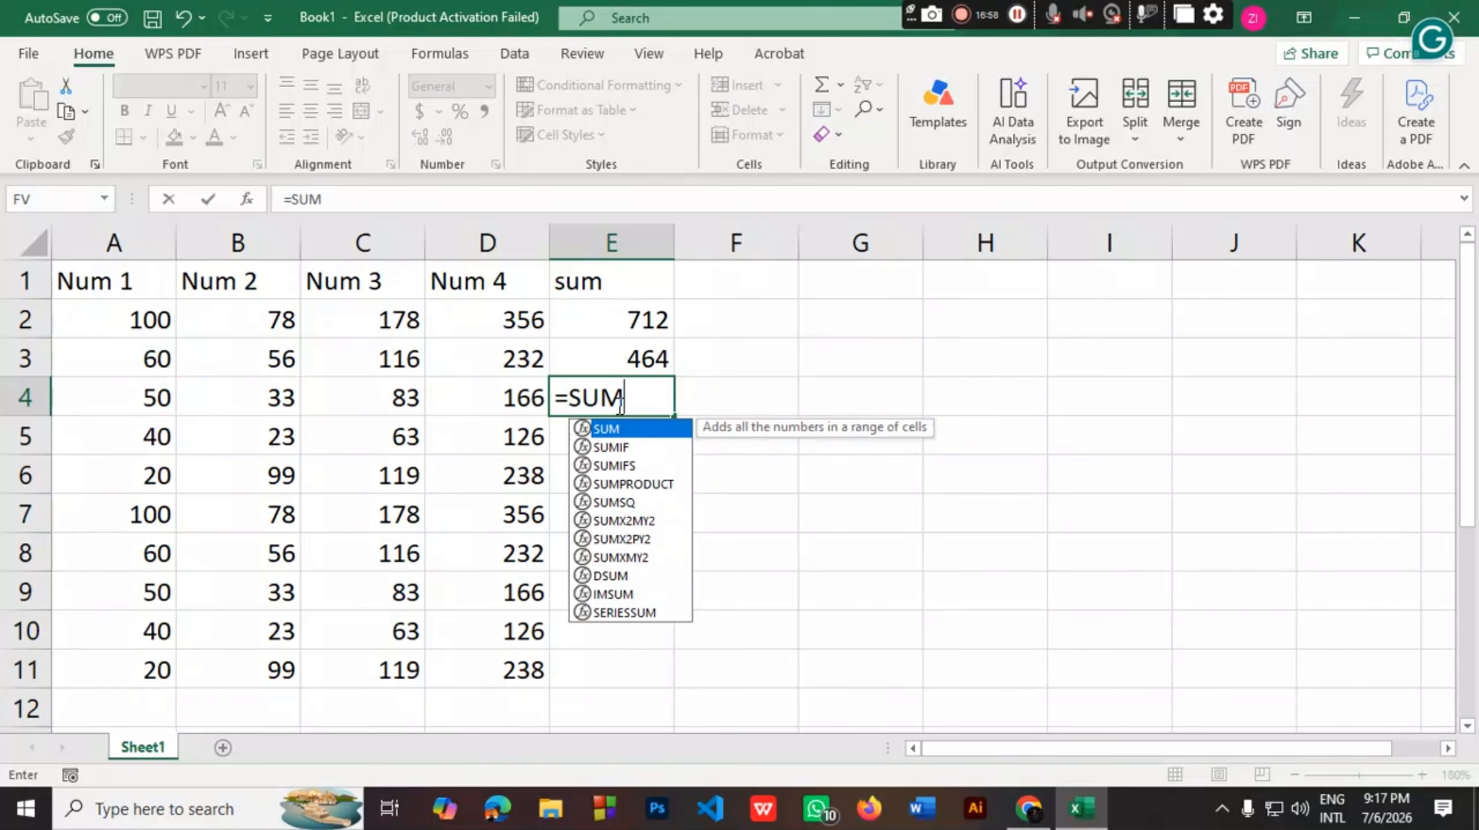
{"action": "type", "text": "("}
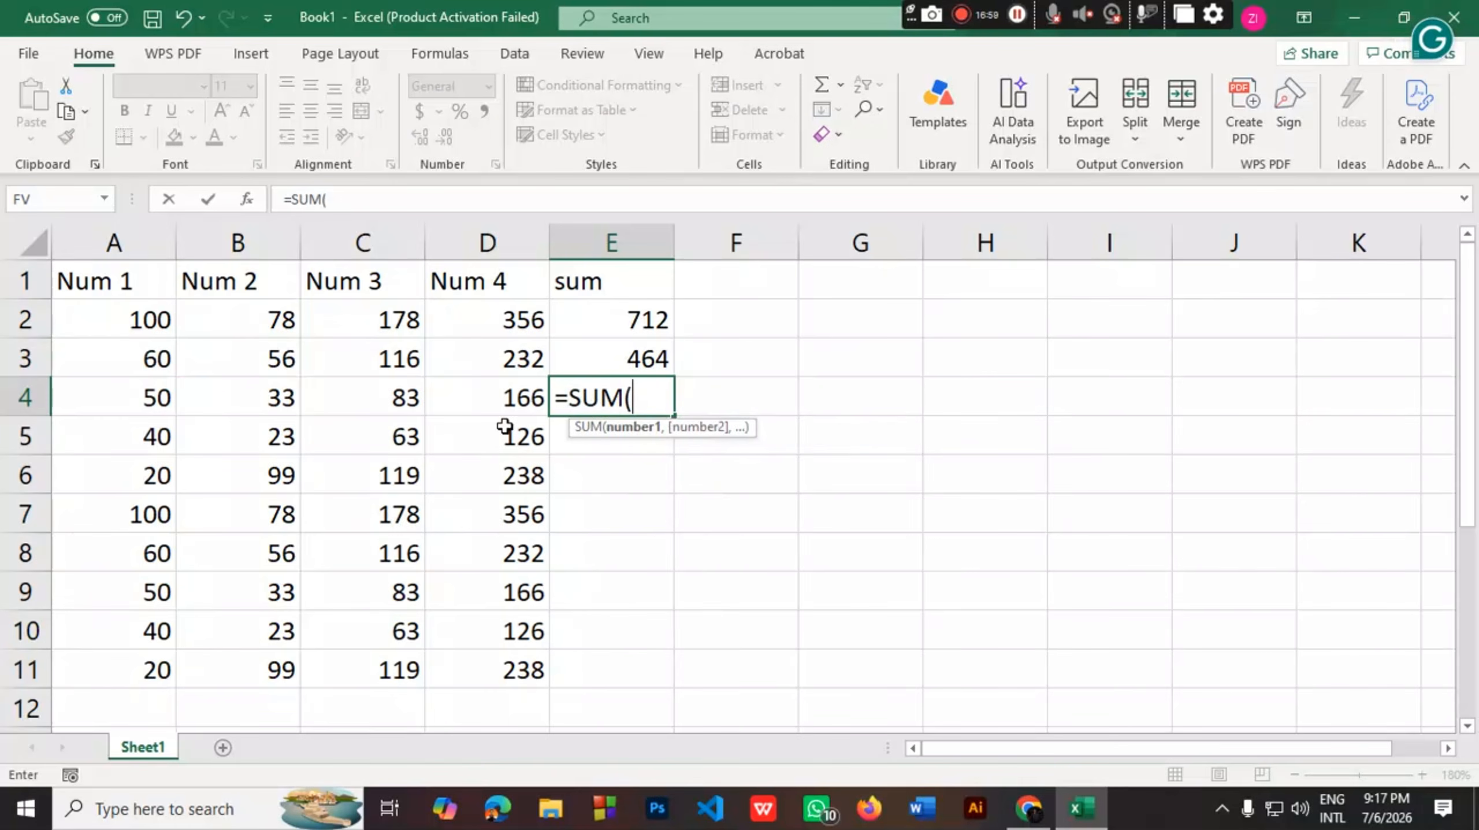
{"action": "left_click", "coordinate": [134, 400]}
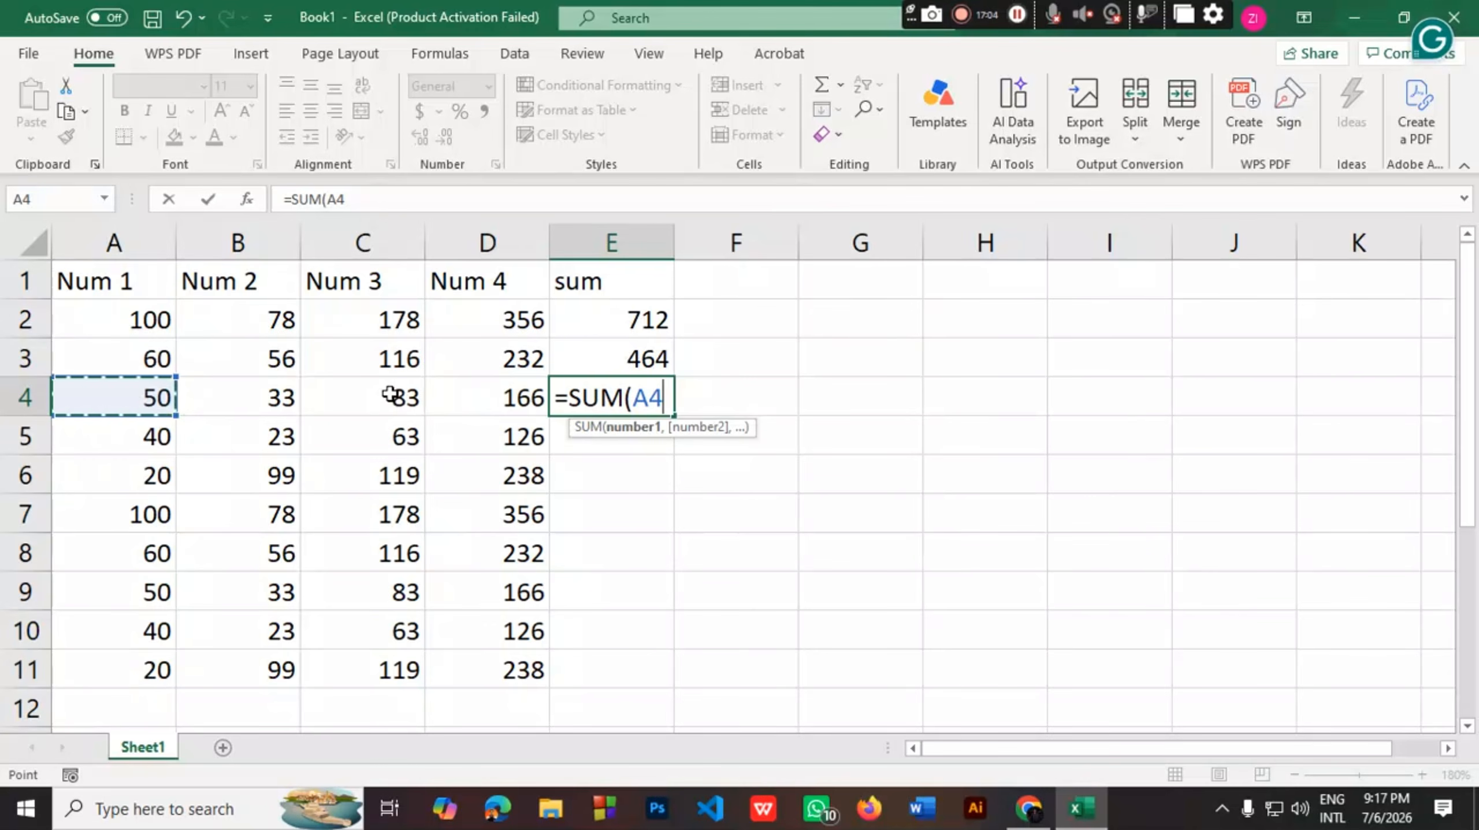
{"action": "key", "text": "F8"}
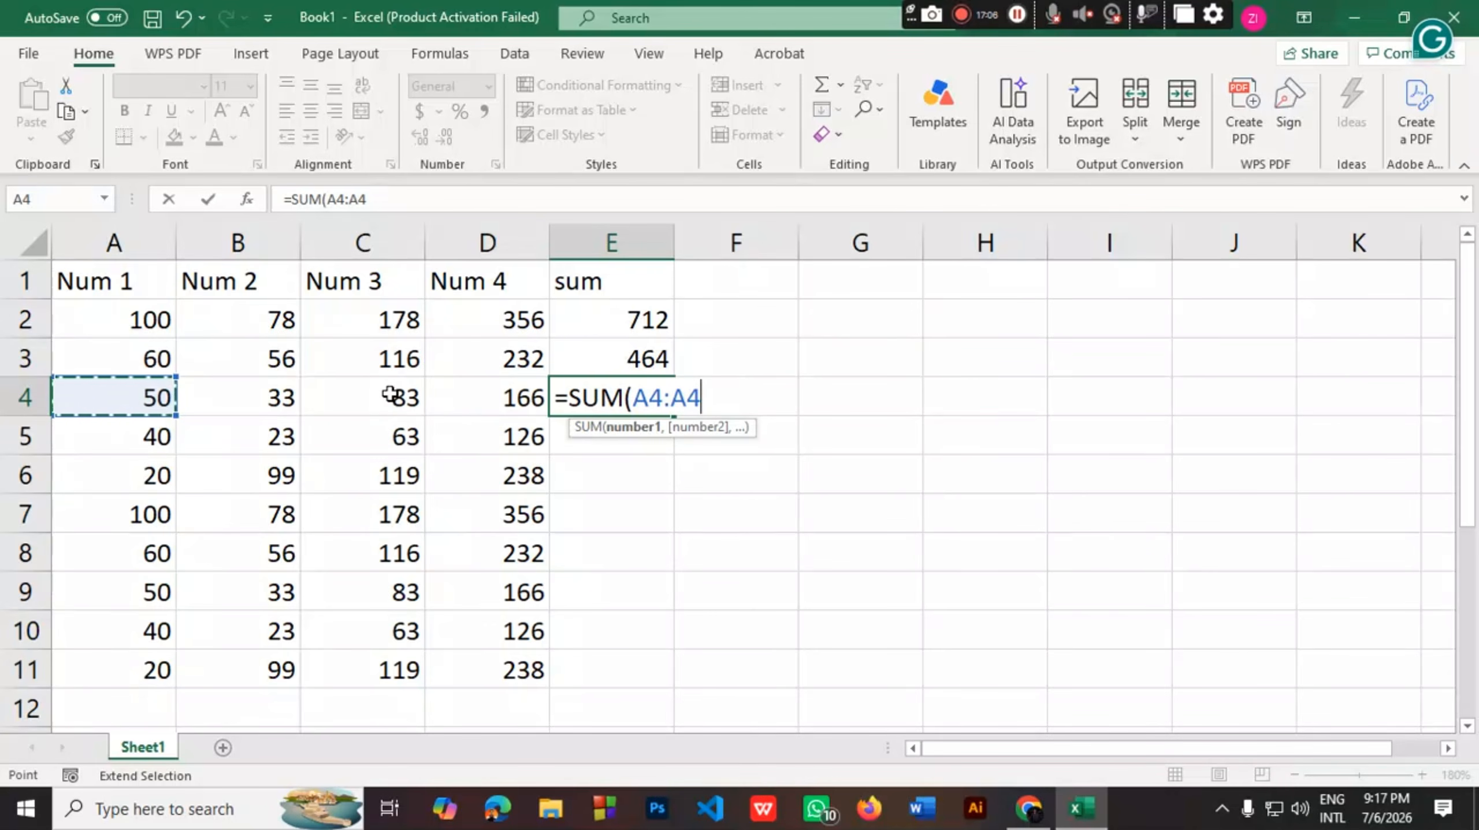
{"action": "key", "text": "BackSpace"}
{"action": "key", "text": "BackSpace"}
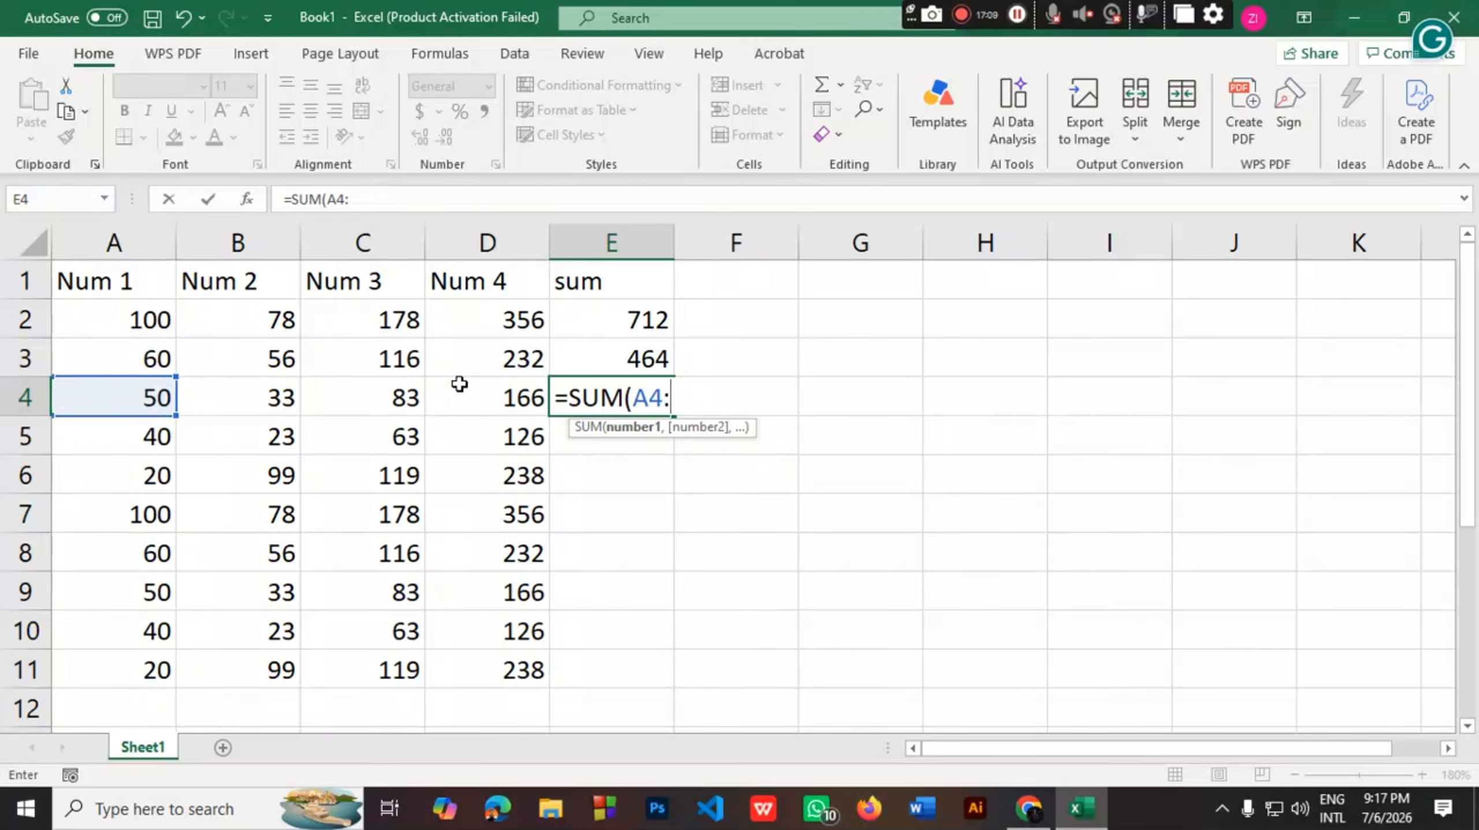
{"action": "left_click", "coordinate": [394, 398]}
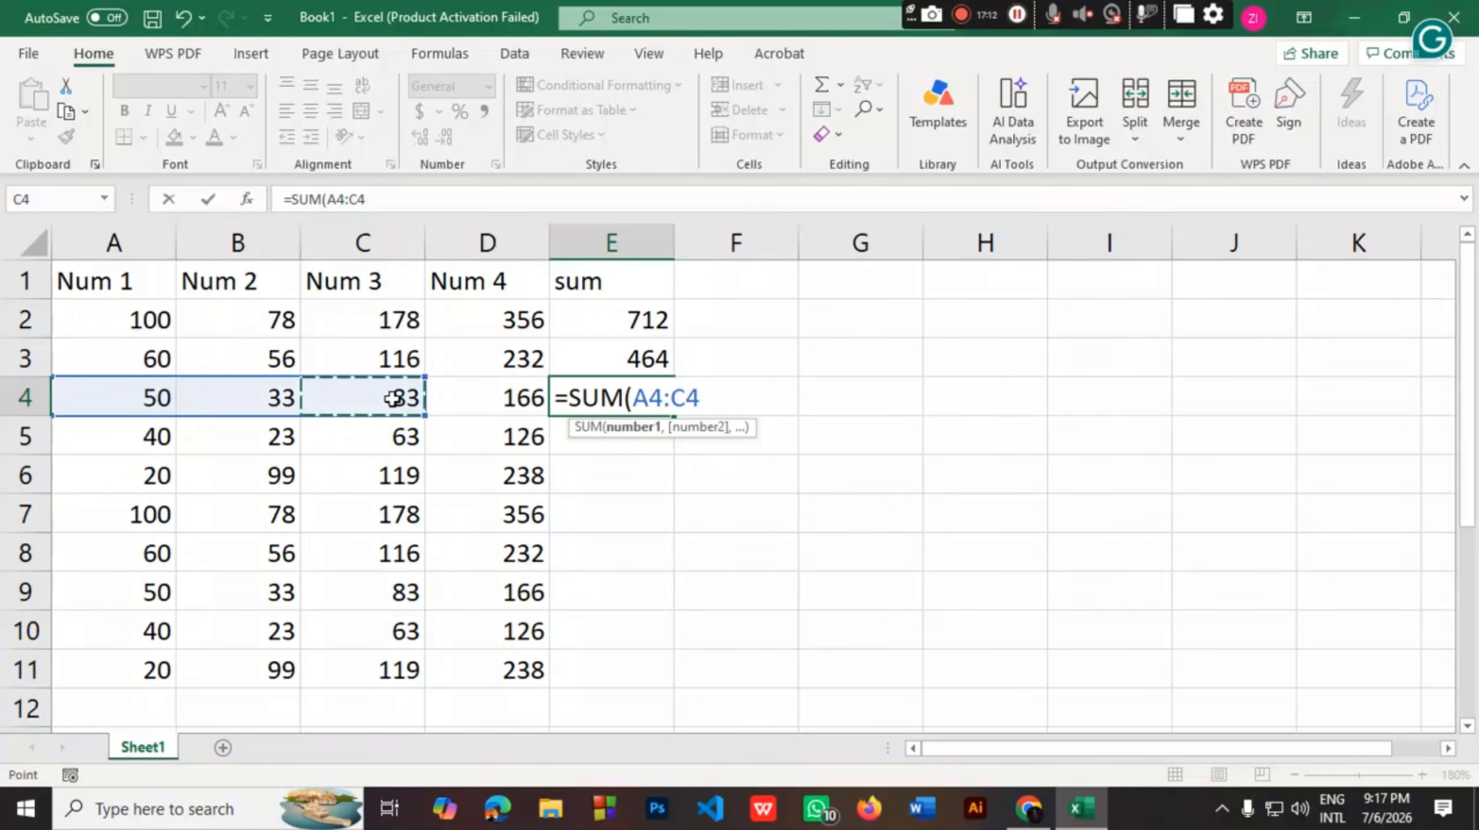
{"action": "type", "text": ")"}
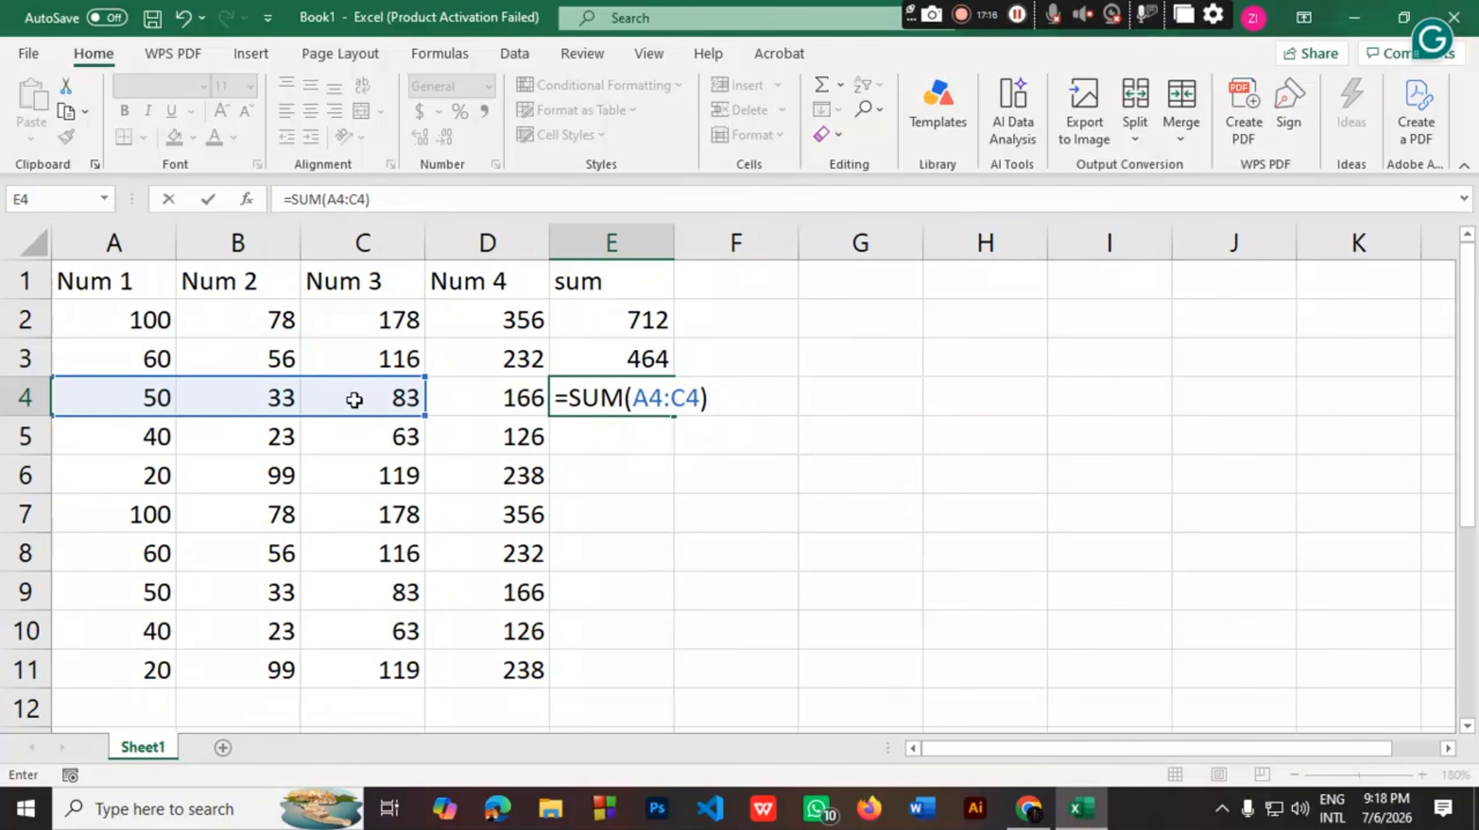
{"action": "key", "text": "Return"}
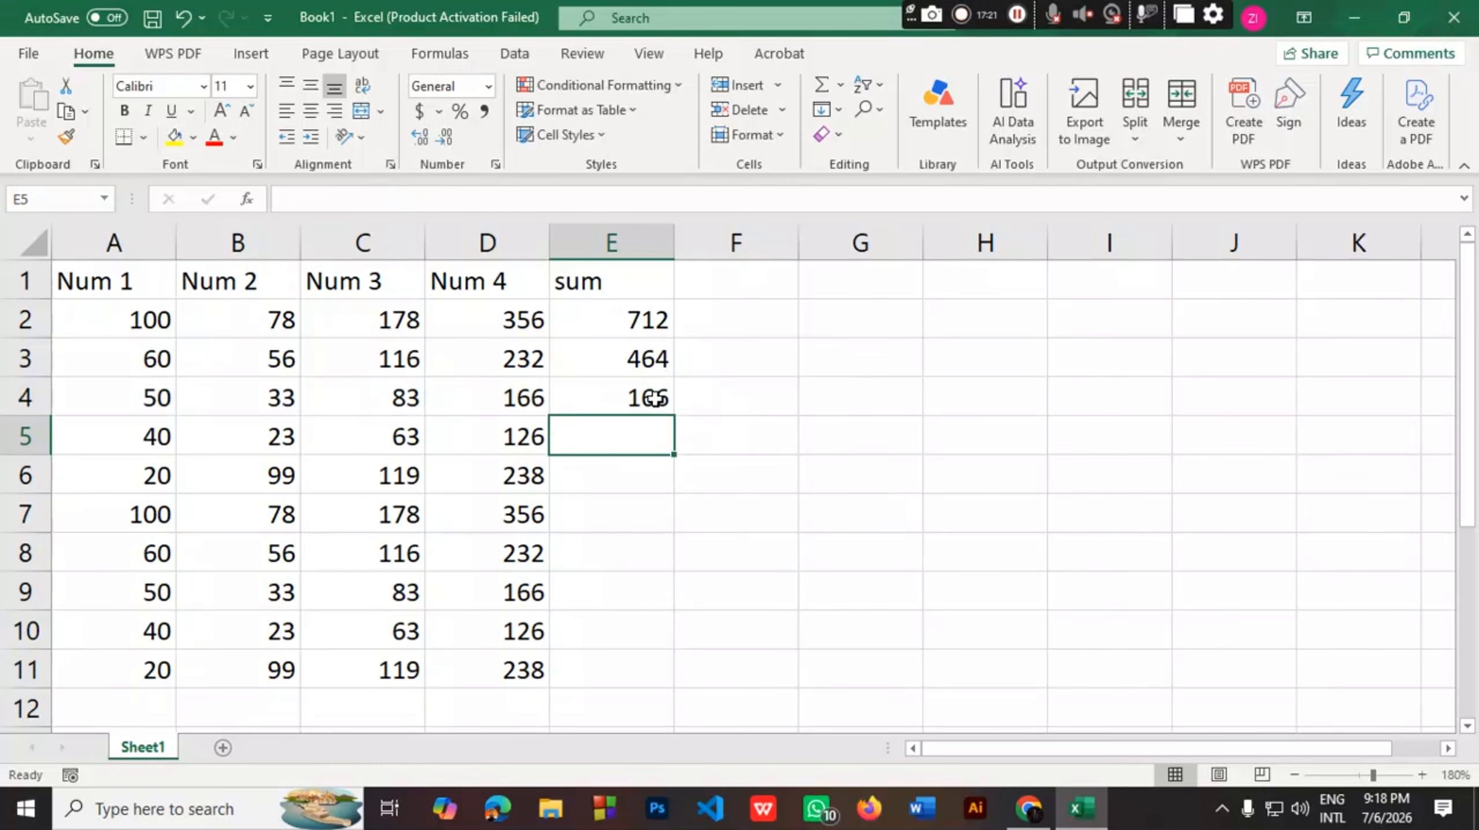
{"action": "key", "text": "ctrl+z"}
Fill the E2 SUM formula down the sum column through E11 with AutoFill
{"action": "left_click", "coordinate": [666, 334]}
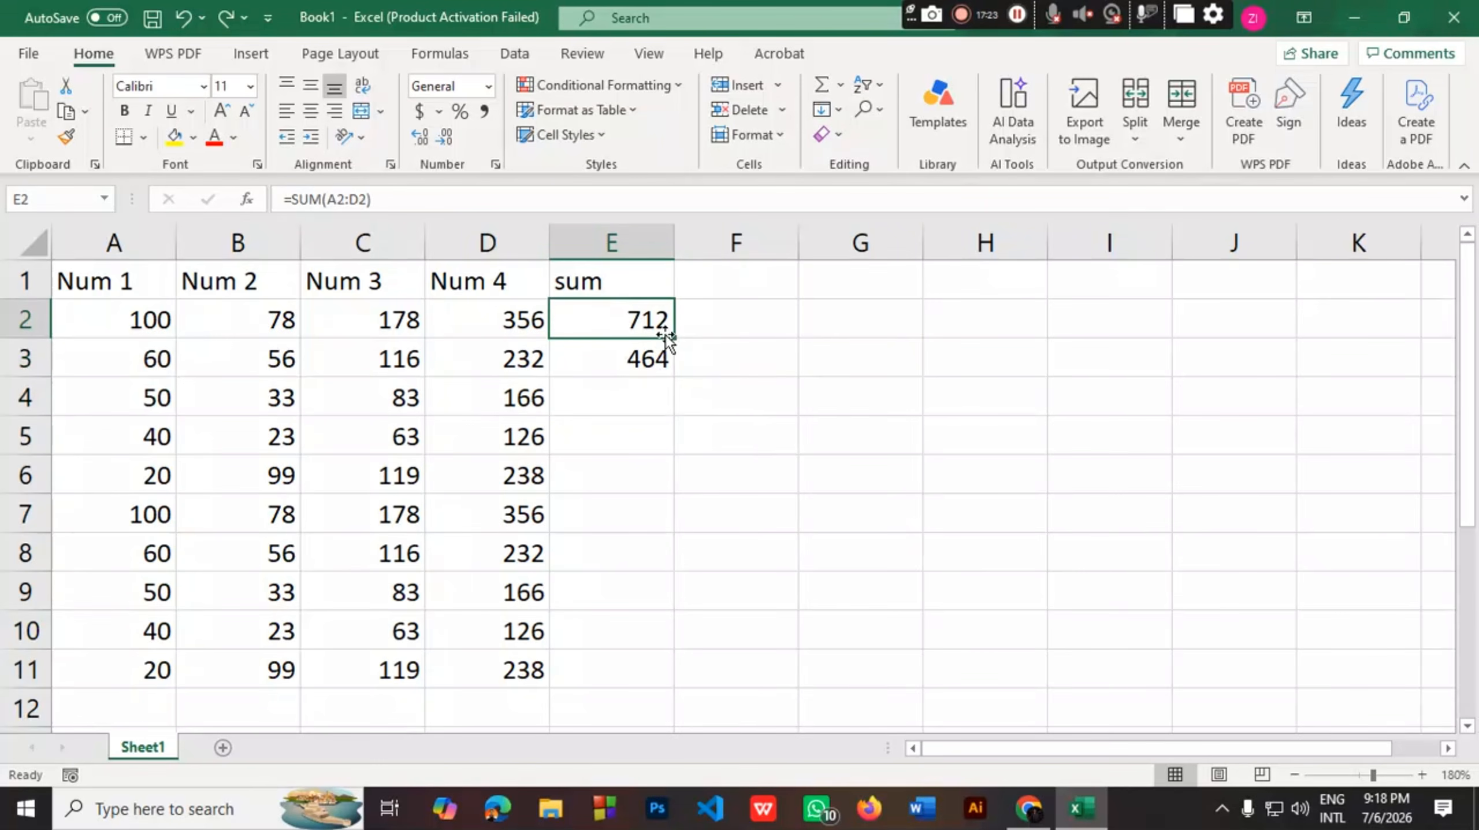
{"action": "left_click_drag", "start_coordinate": [673, 335], "coordinate": [667, 666]}
{"action": "left_click", "coordinate": [761, 622]}
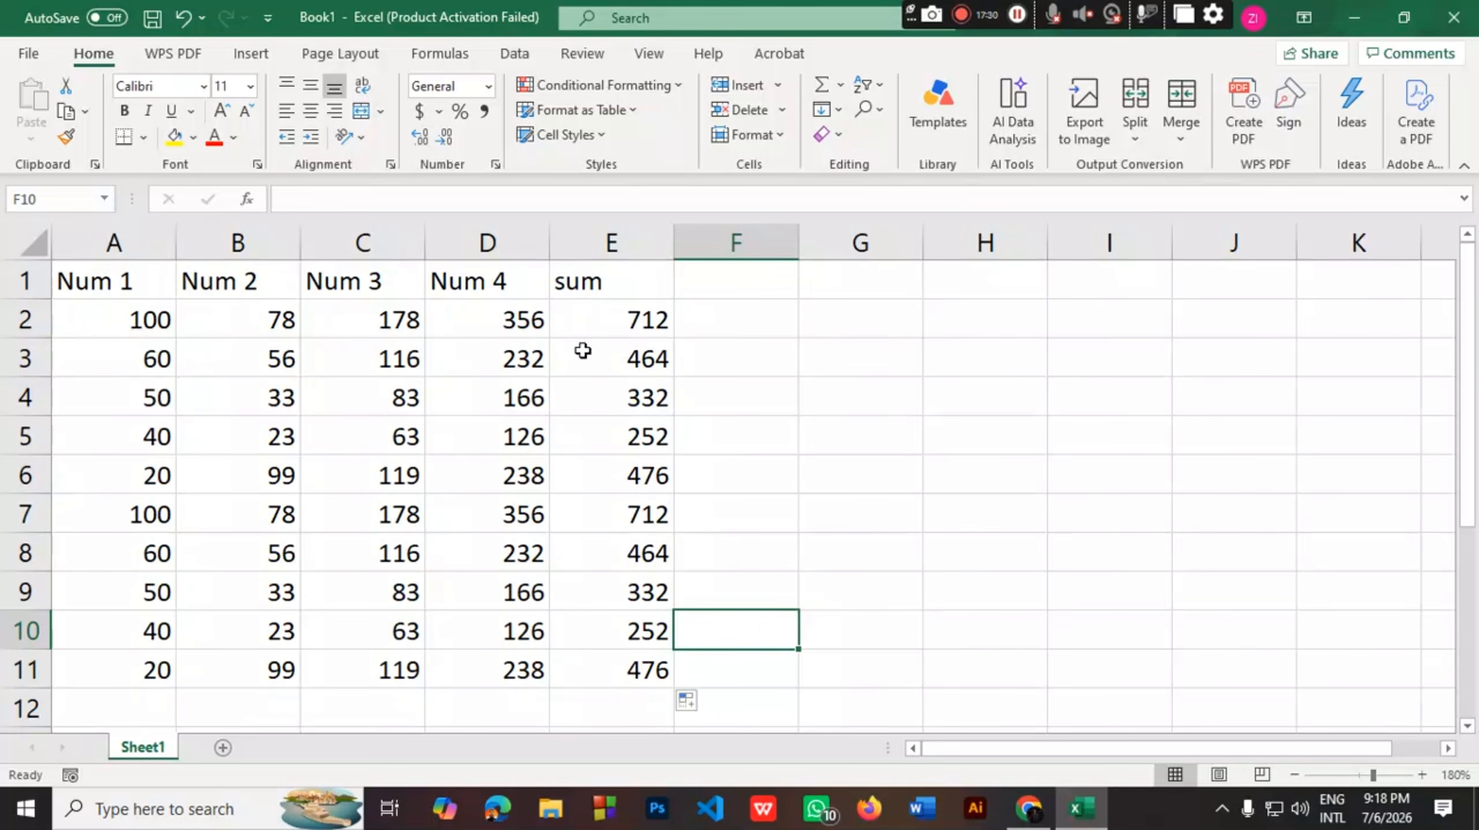
{"action": "left_click", "coordinate": [650, 321]}
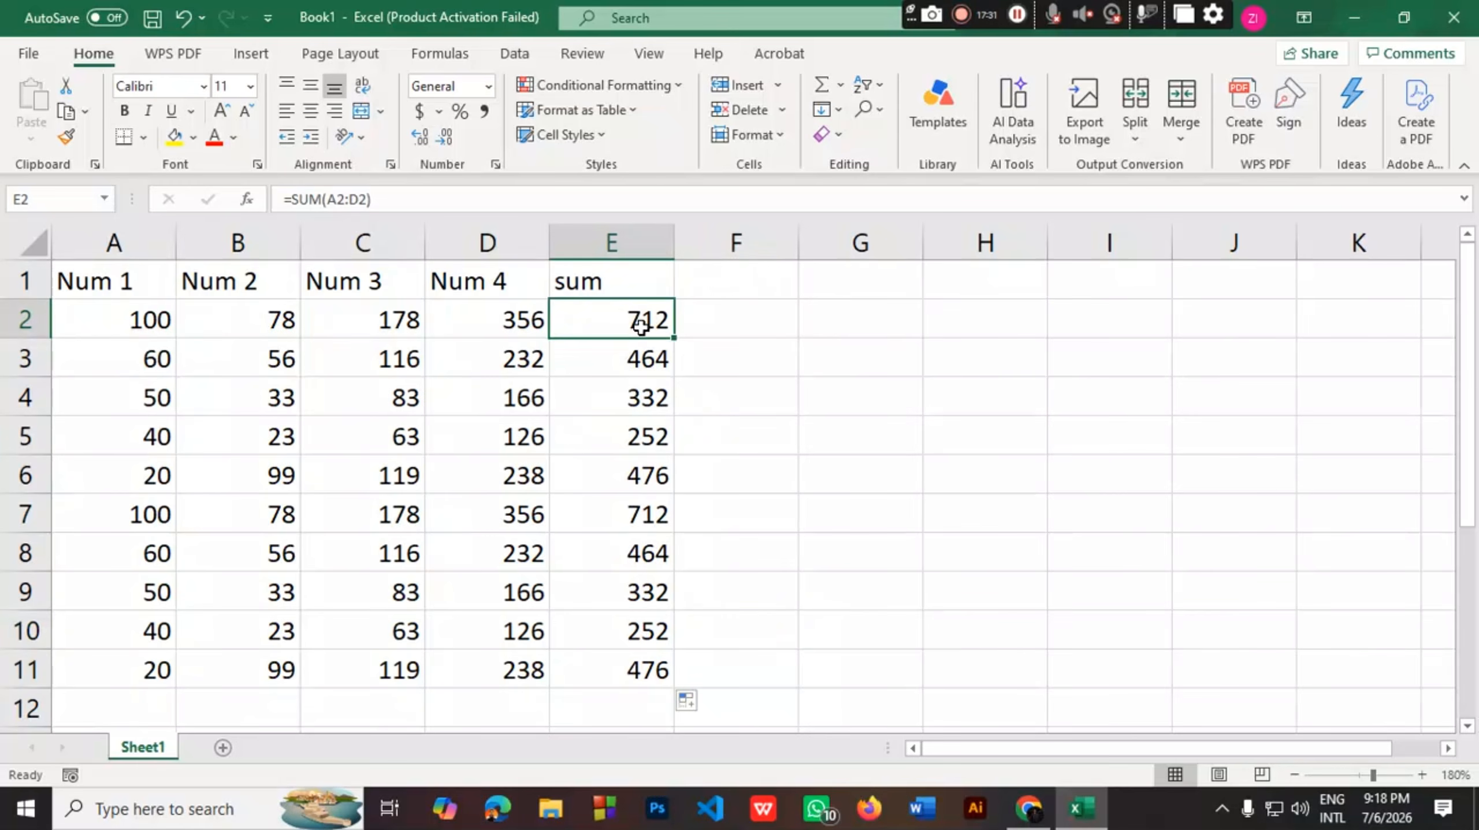
Add the header Sub in F1 for a subtraction column
{"action": "left_click", "coordinate": [733, 272]}
{"action": "double_click", "coordinate": [741, 283]}
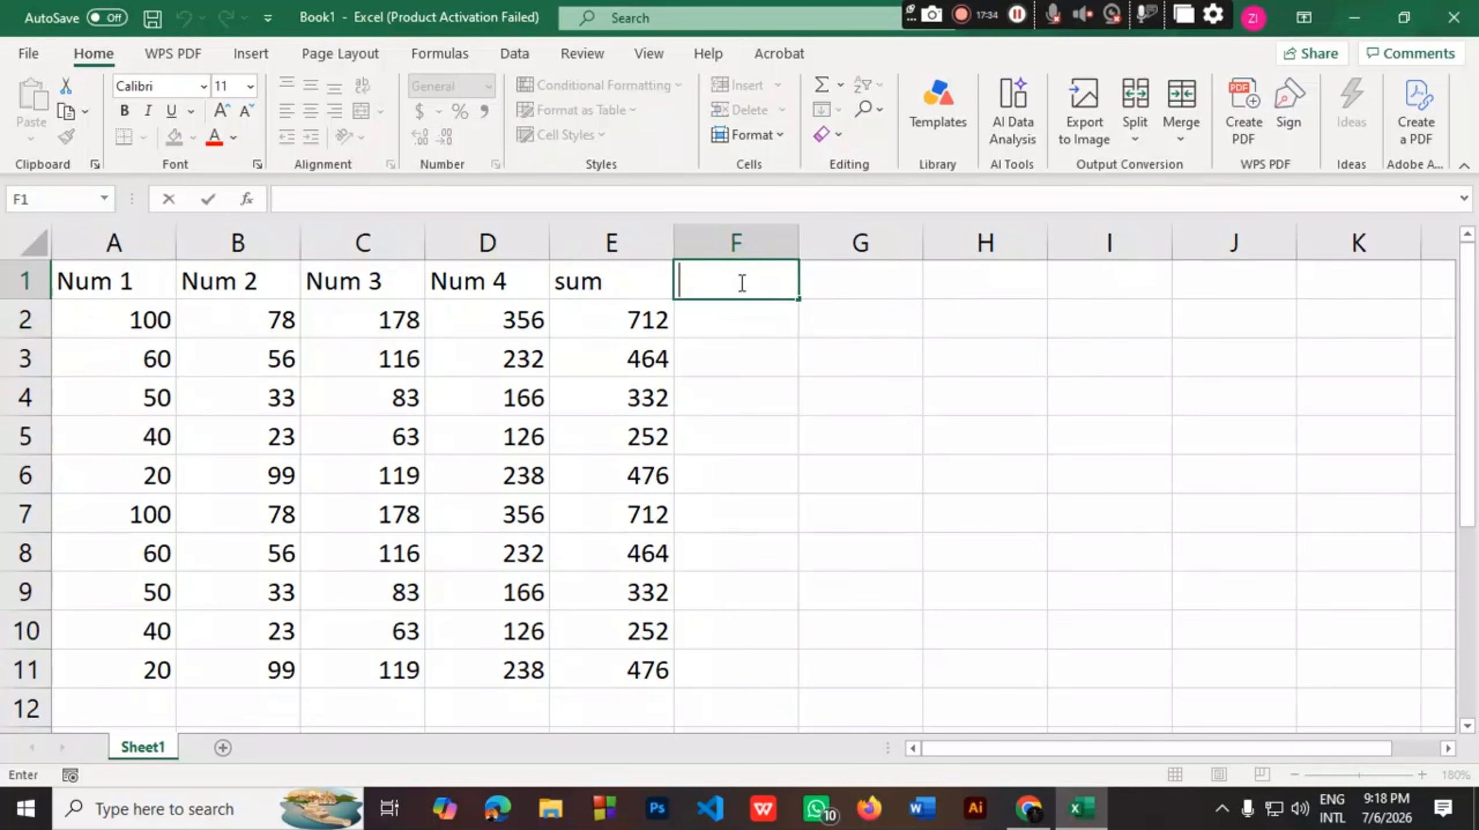
{"action": "type", "text": "Sub"}
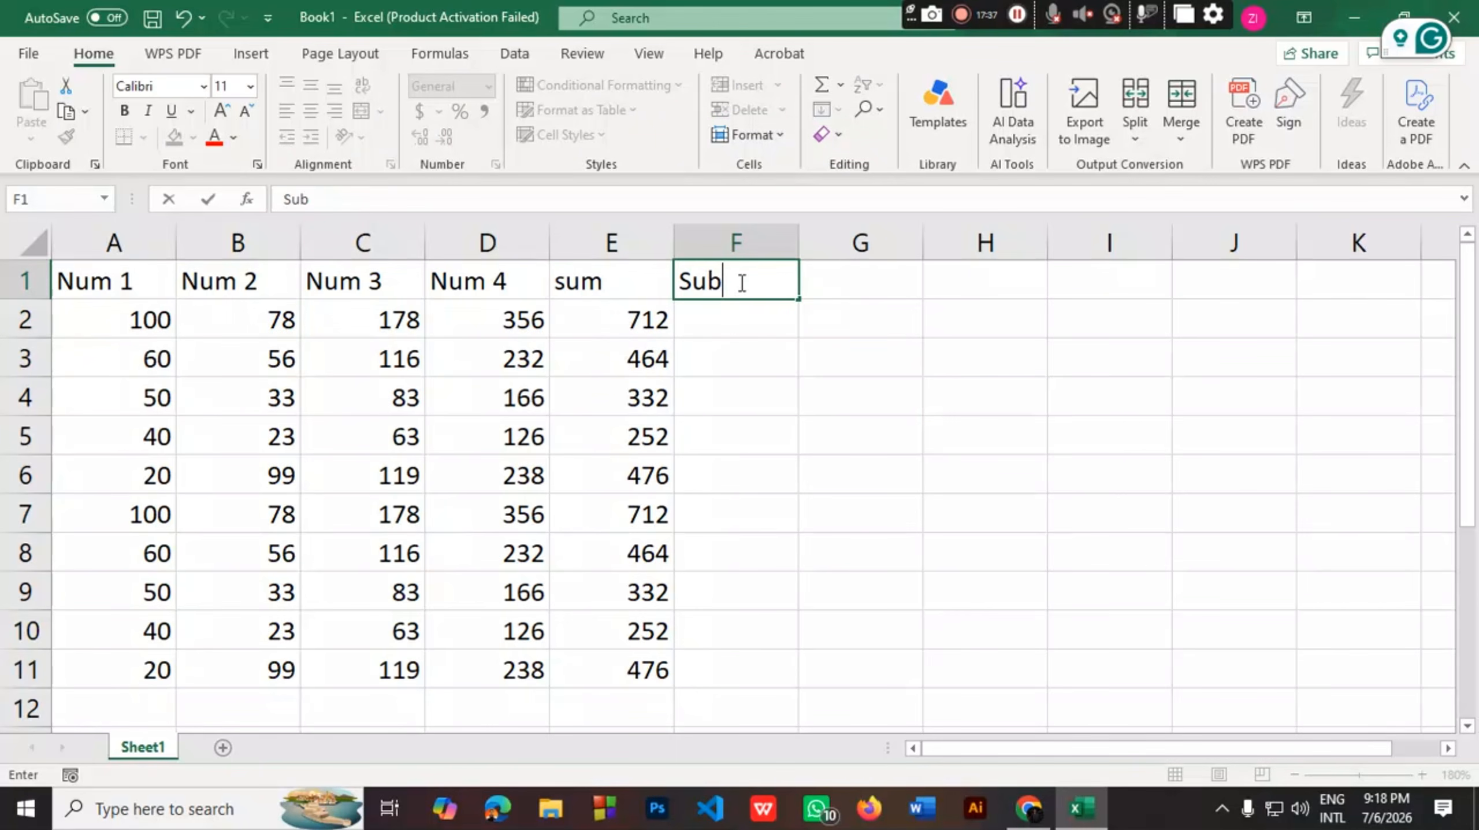
Enter the formula =A2-B2 in F2 to subtract the first row's second number from its first
{"action": "left_click", "coordinate": [741, 323]}
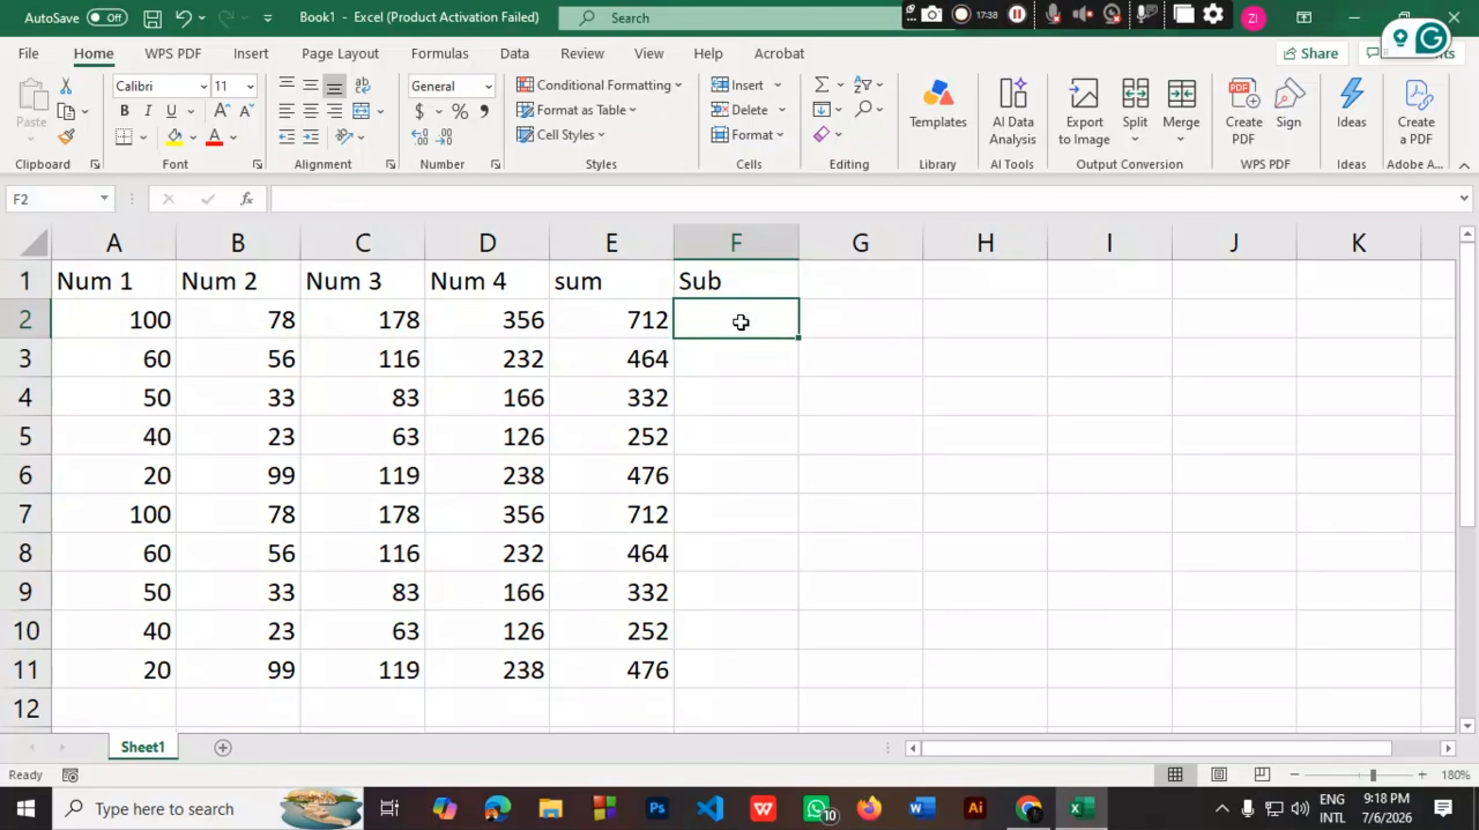
{"action": "type", "text": "="}
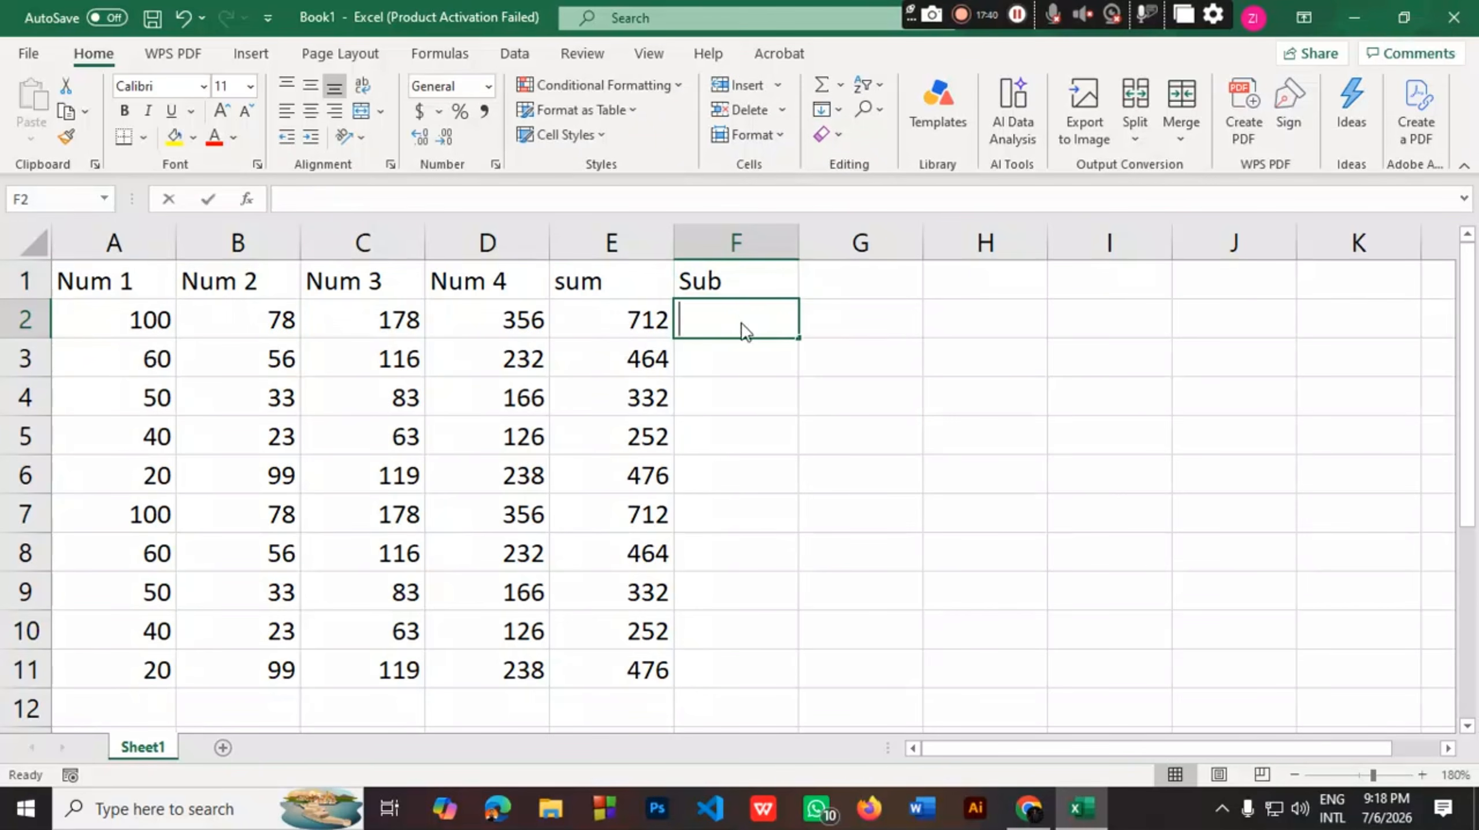
{"action": "left_click", "coordinate": [114, 327]}
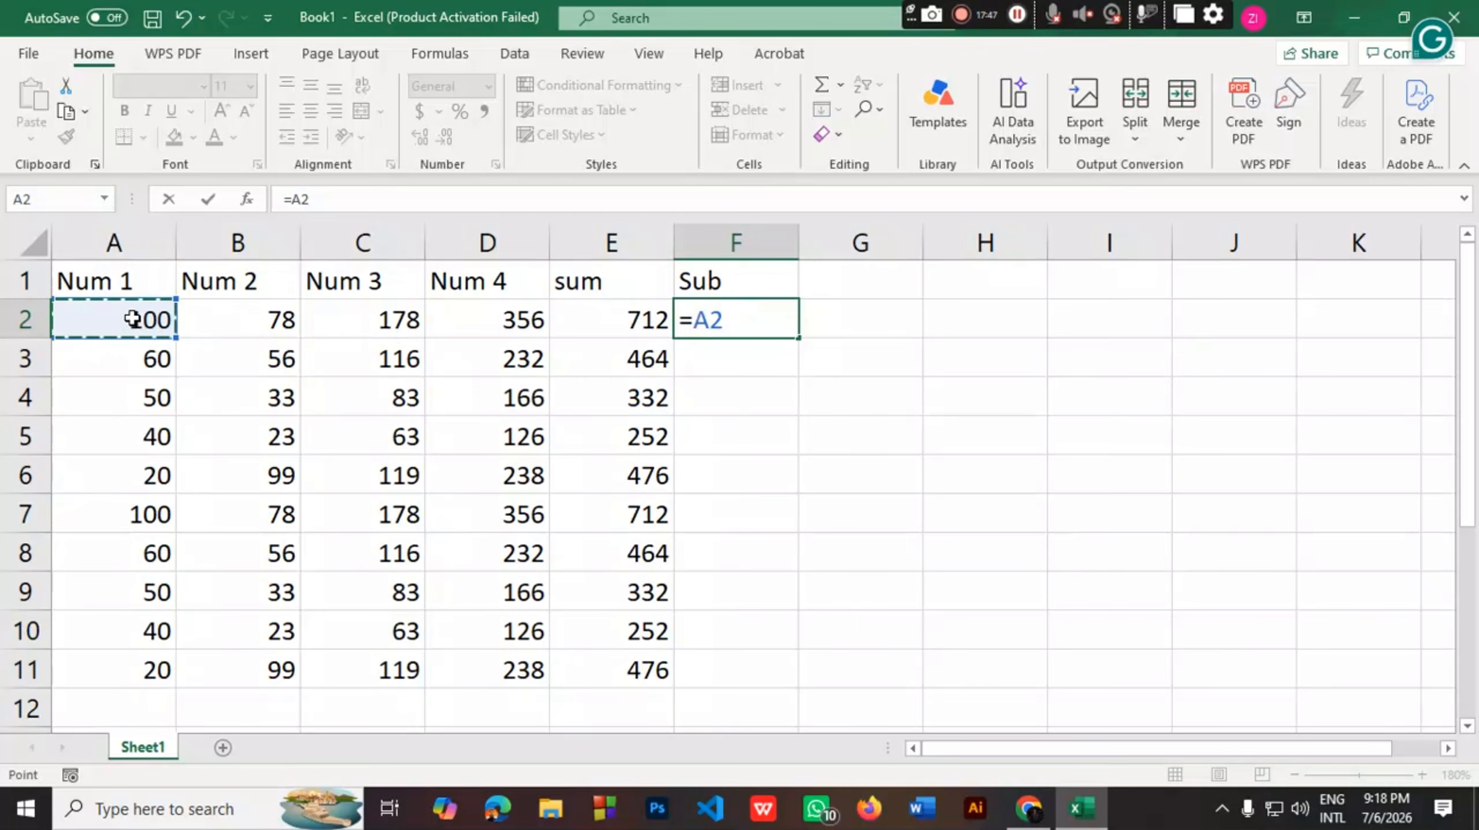
{"action": "type", "text": "-"}
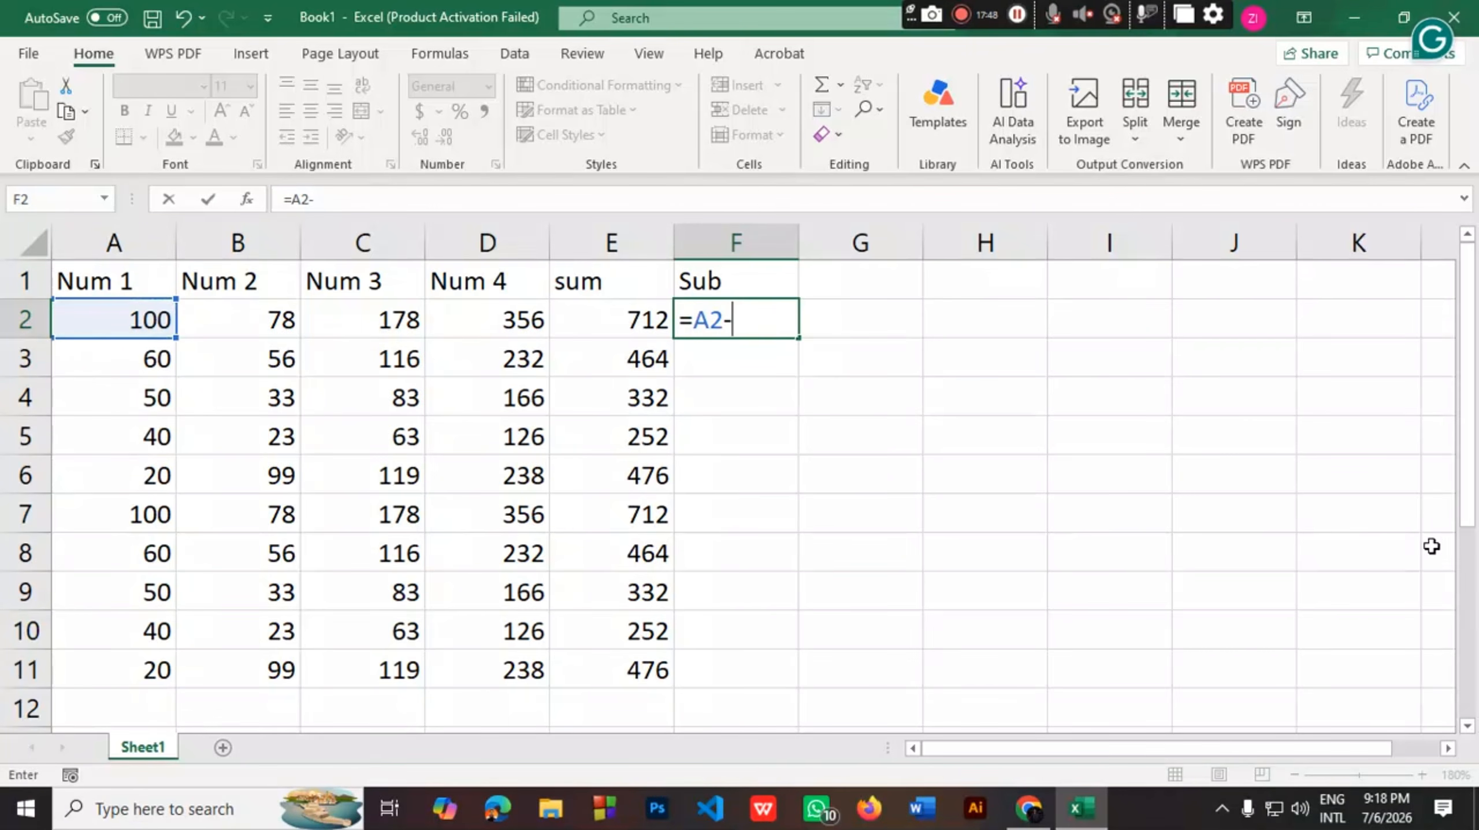
{"action": "left_click", "coordinate": [276, 319]}
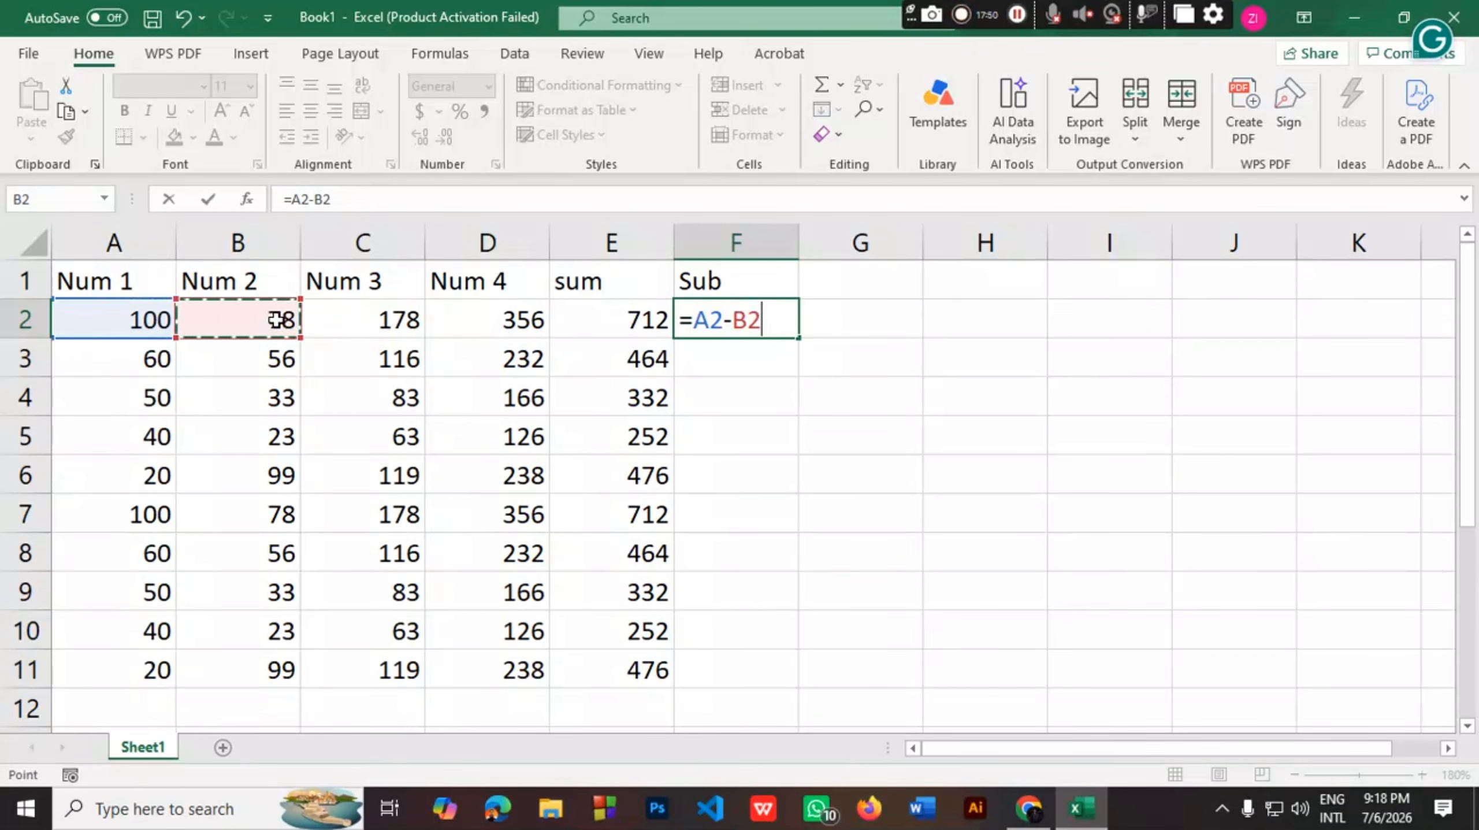
{"action": "key", "text": "Return"}
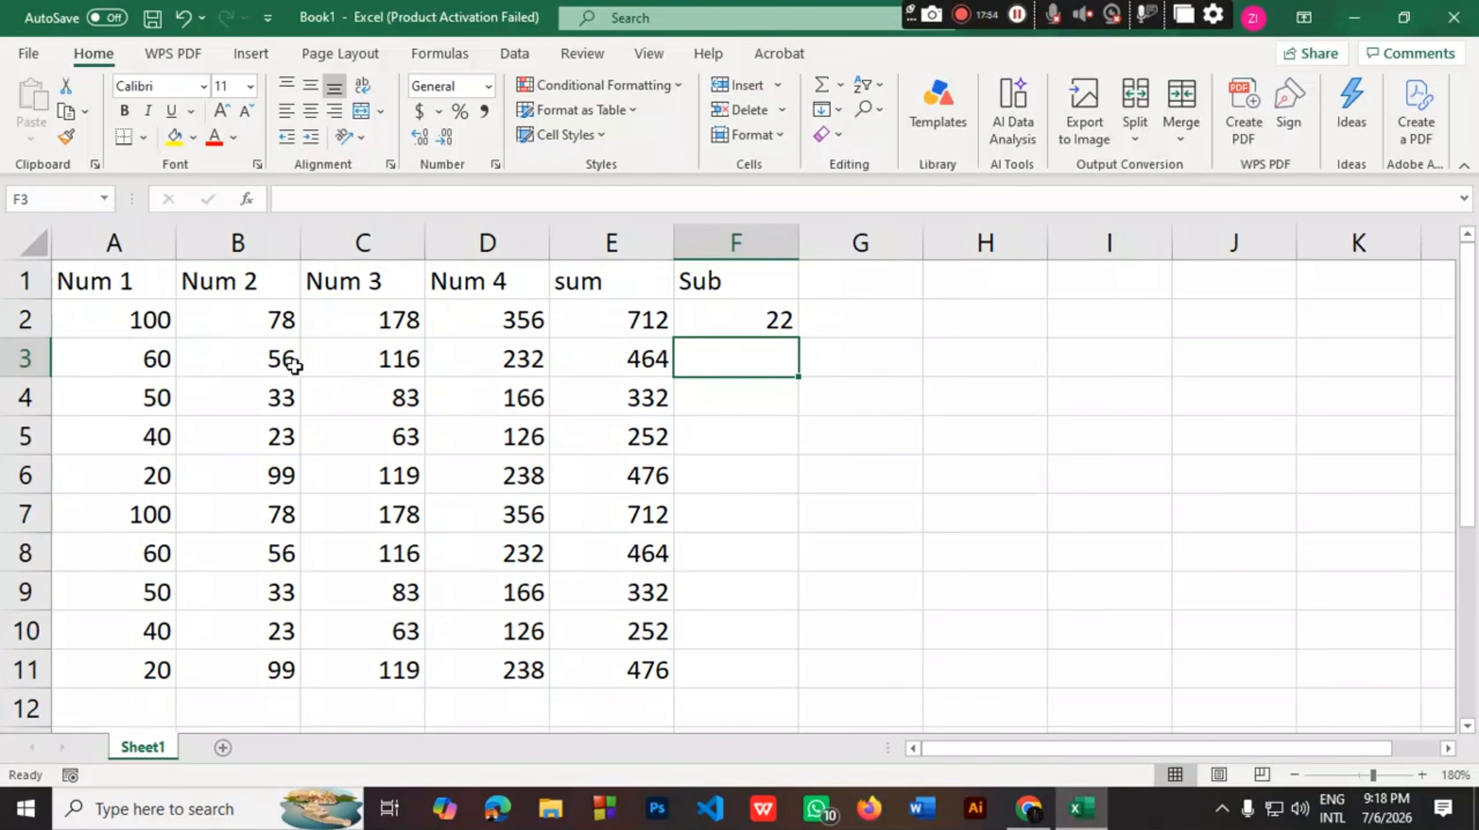
{"action": "left_click", "coordinate": [369, 360]}
{"action": "key", "text": "Right"}
{"action": "key", "text": "Left"}
{"action": "key", "text": "Right"}
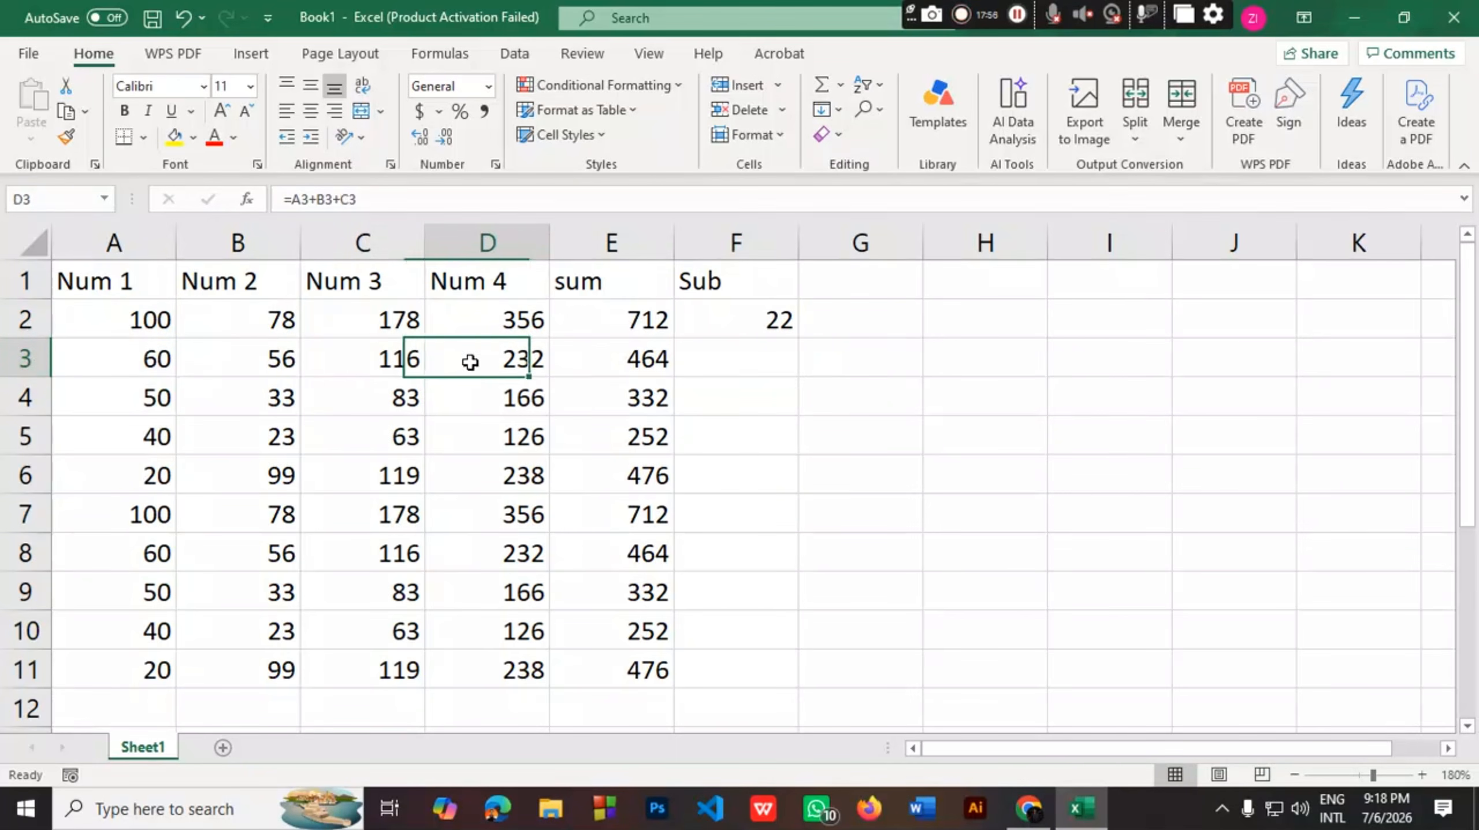
Enter the formula =C3-D3 in F3 to subtract the second row's Num 4 from its Num 3
{"action": "key", "text": "Left"}
{"action": "double_click", "coordinate": [749, 360]}
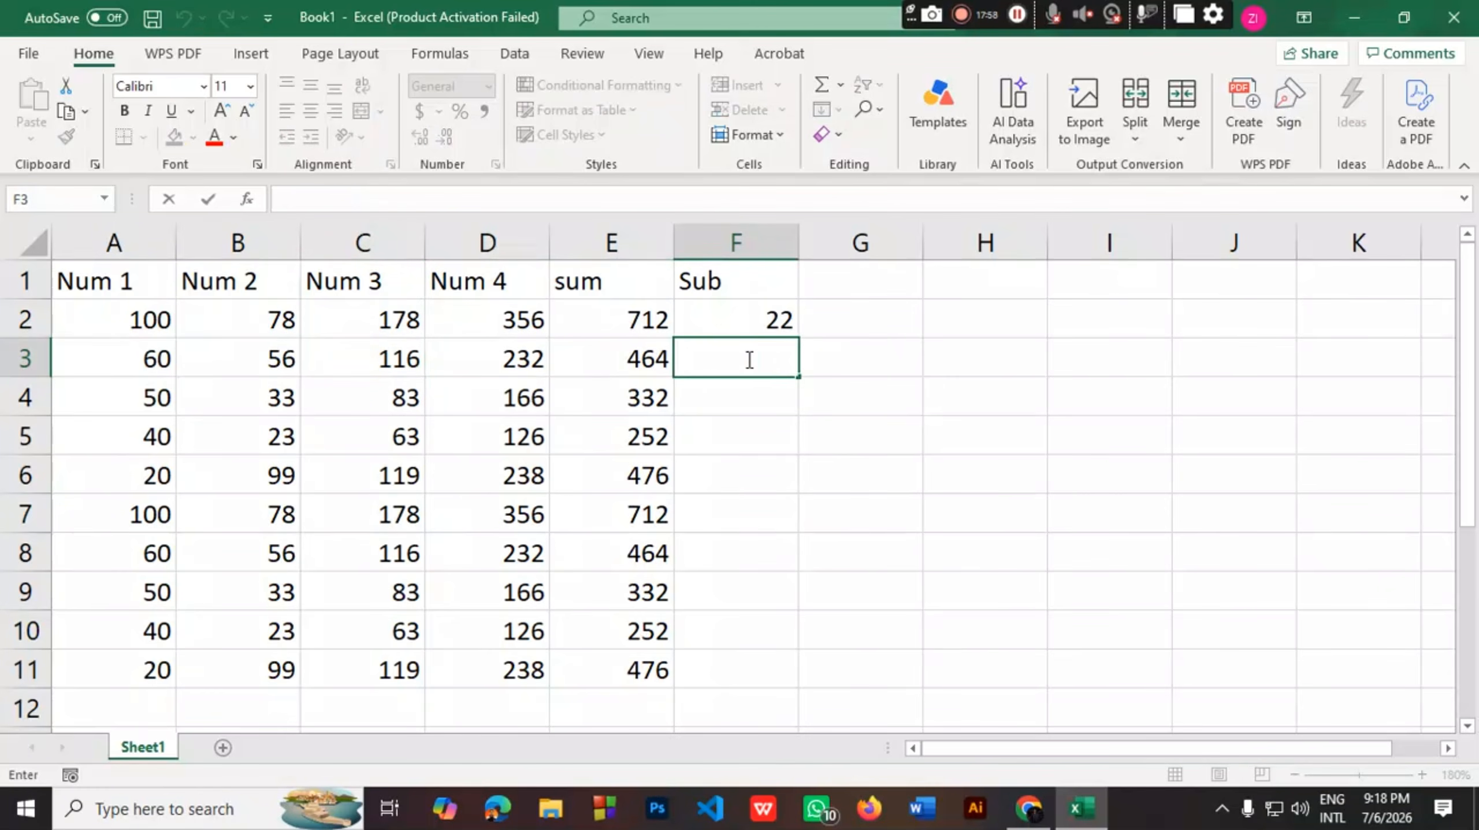
{"action": "type", "text": "="}
{"action": "left_click", "coordinate": [392, 365]}
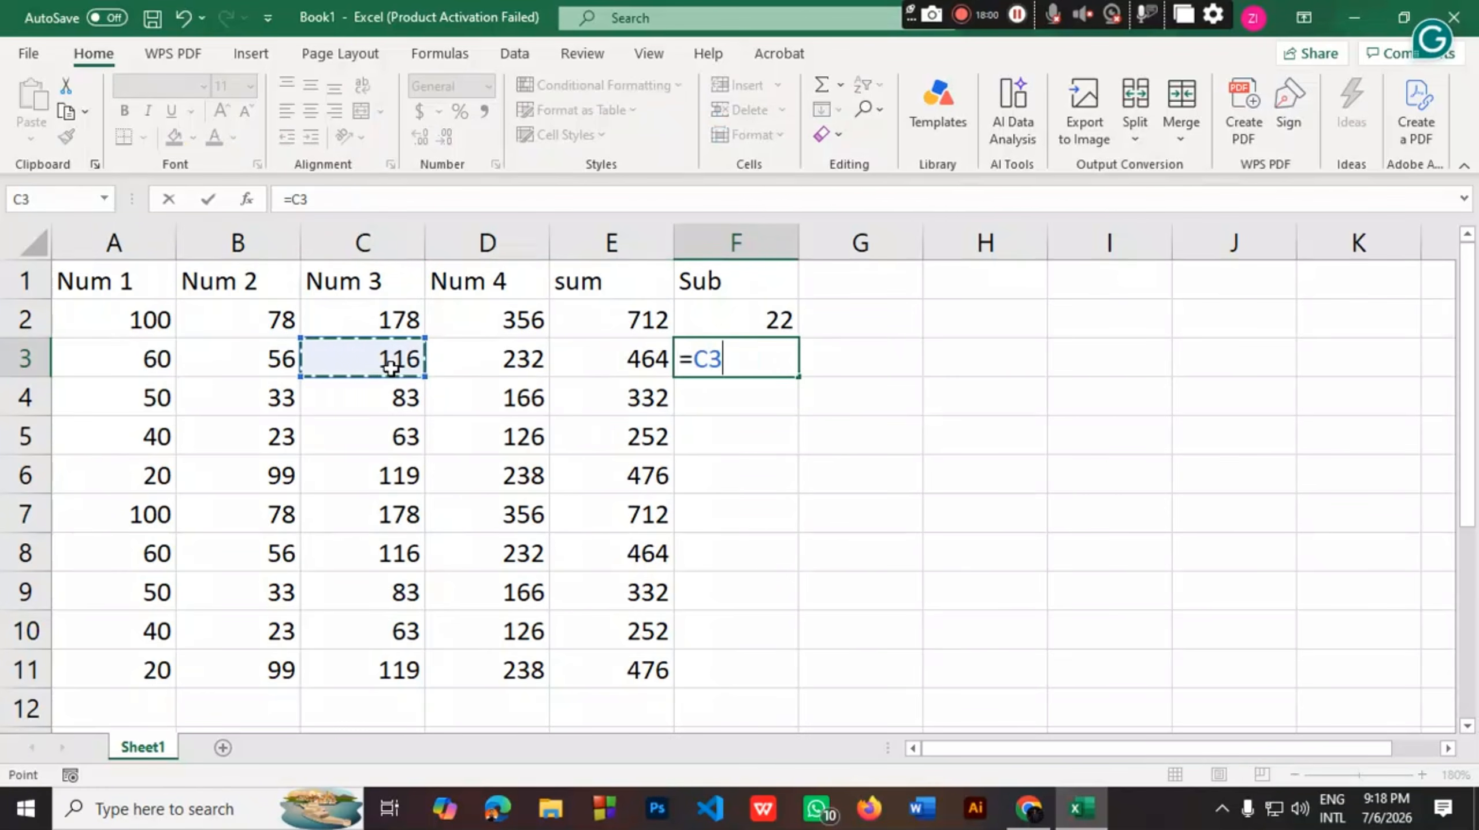
{"action": "type", "text": "-"}
{"action": "left_click", "coordinate": [513, 365]}
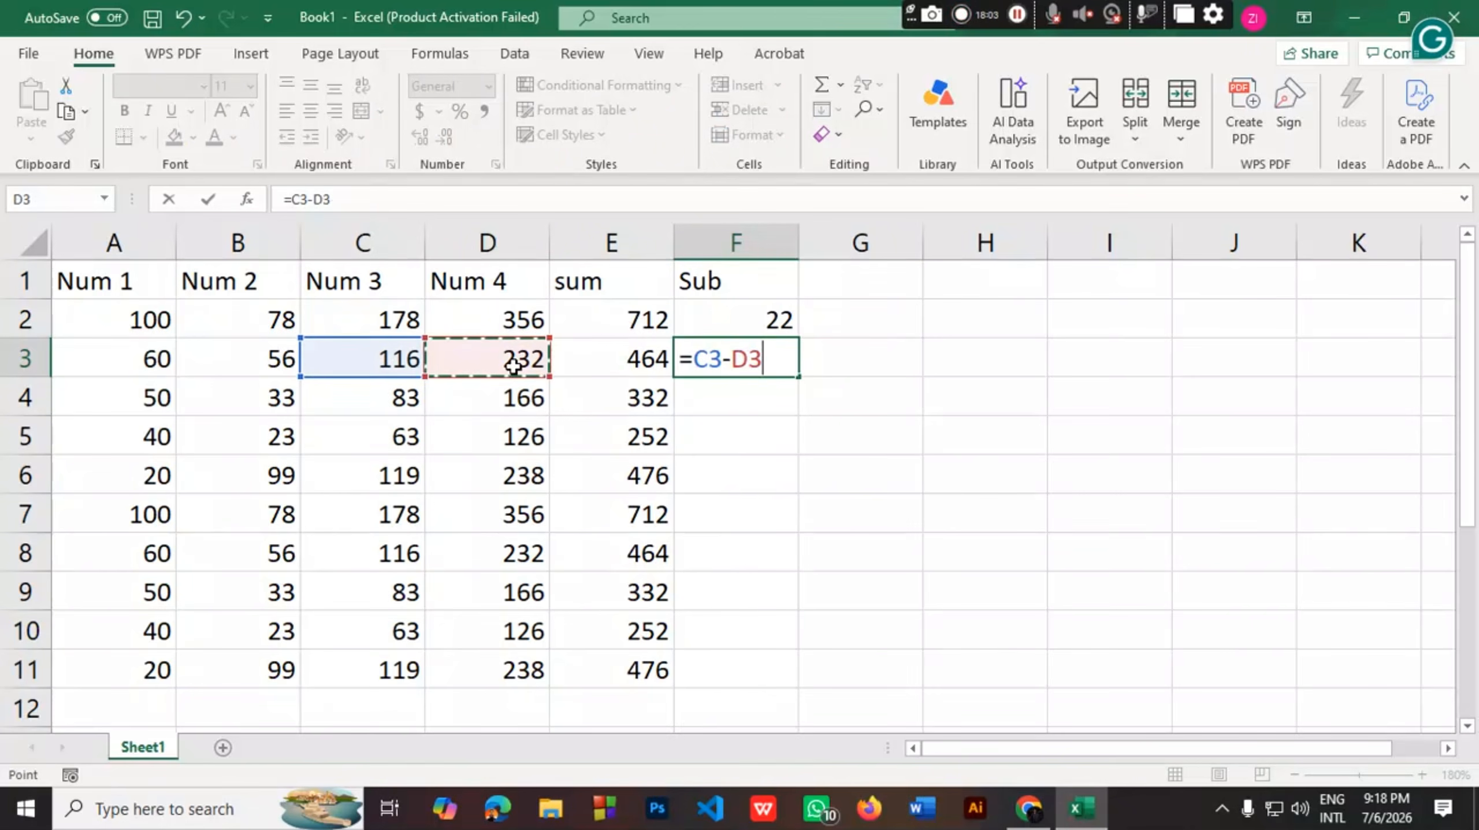
{"action": "key", "text": "Return"}
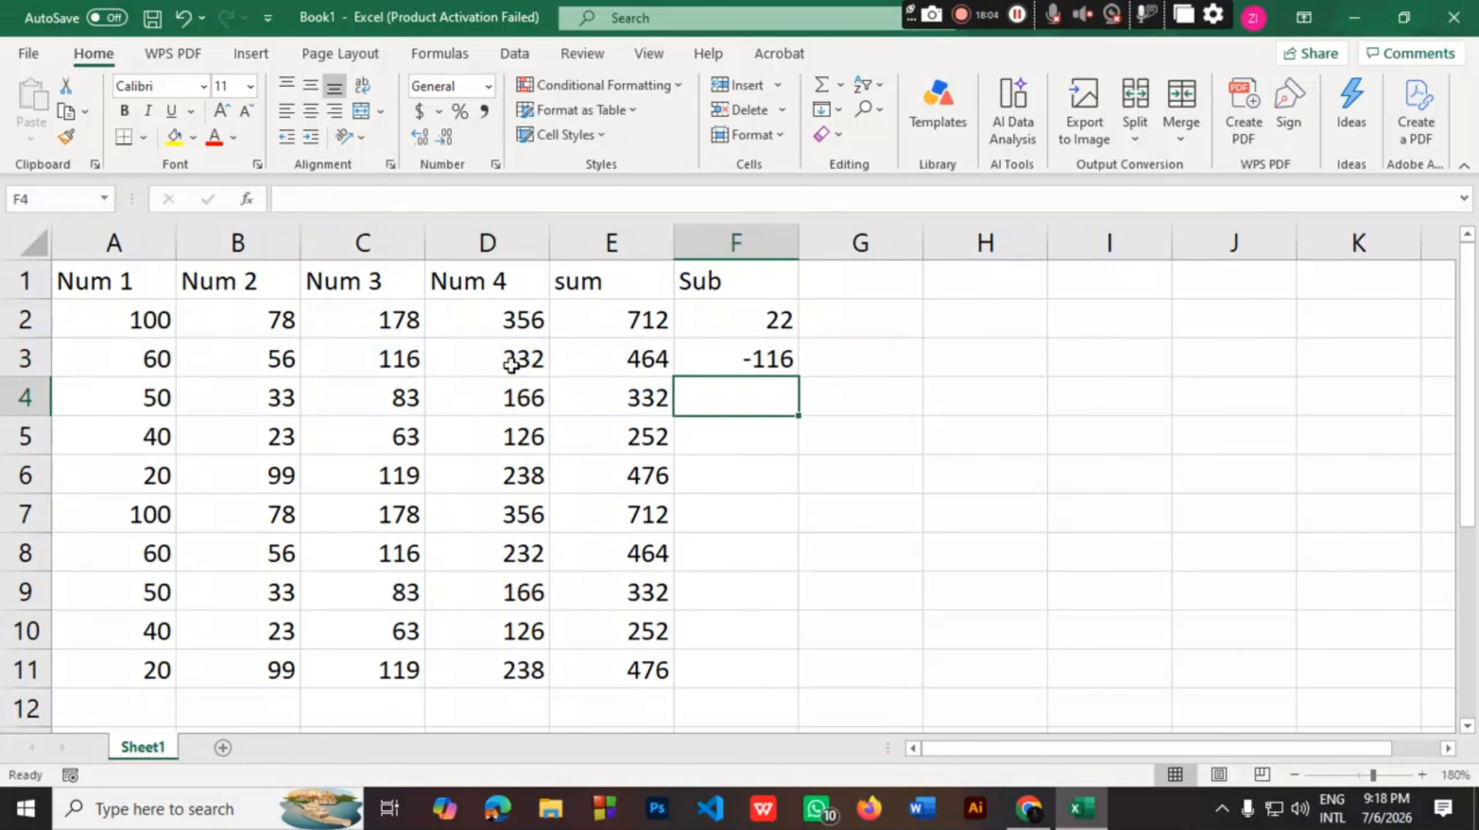
Review the subtraction formula in F3 and fill it down the Sub column through F11 with AutoFill
{"action": "left_click", "coordinate": [747, 357]}
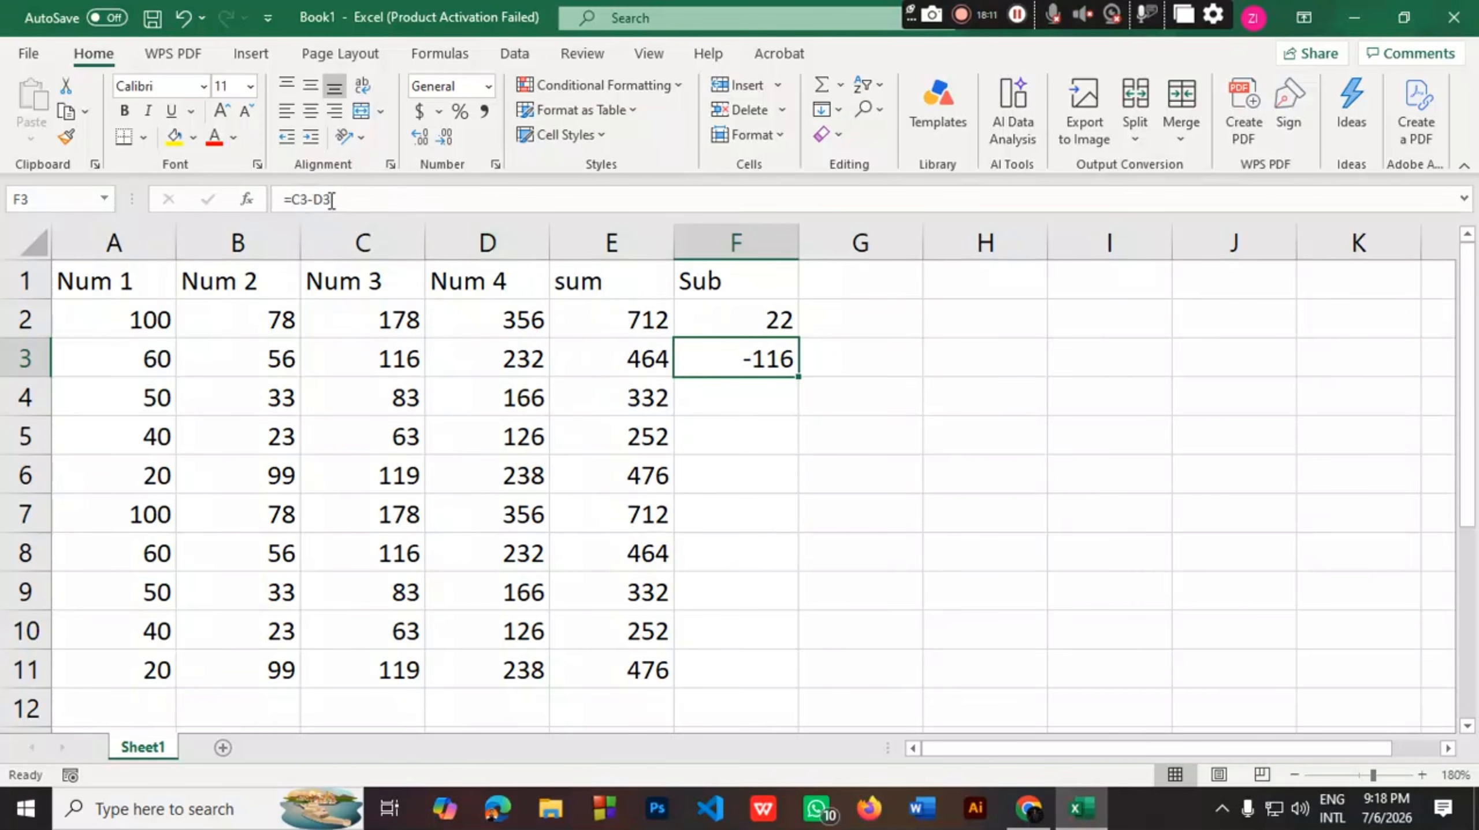
{"action": "left_click_drag", "start_coordinate": [331, 200], "coordinate": [274, 199]}
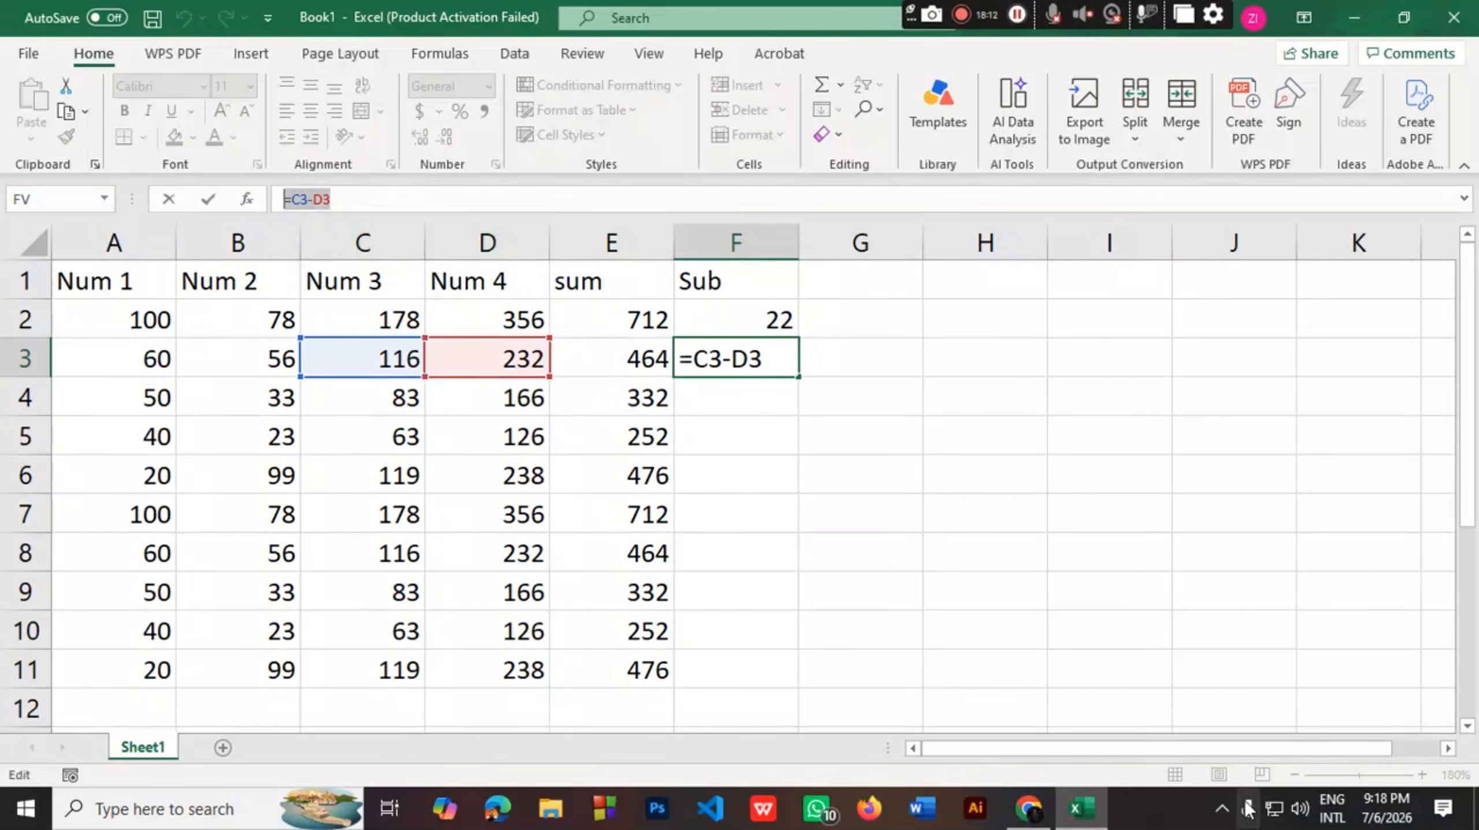
{"action": "left_click", "coordinate": [854, 568]}
{"action": "key", "text": "Escape"}
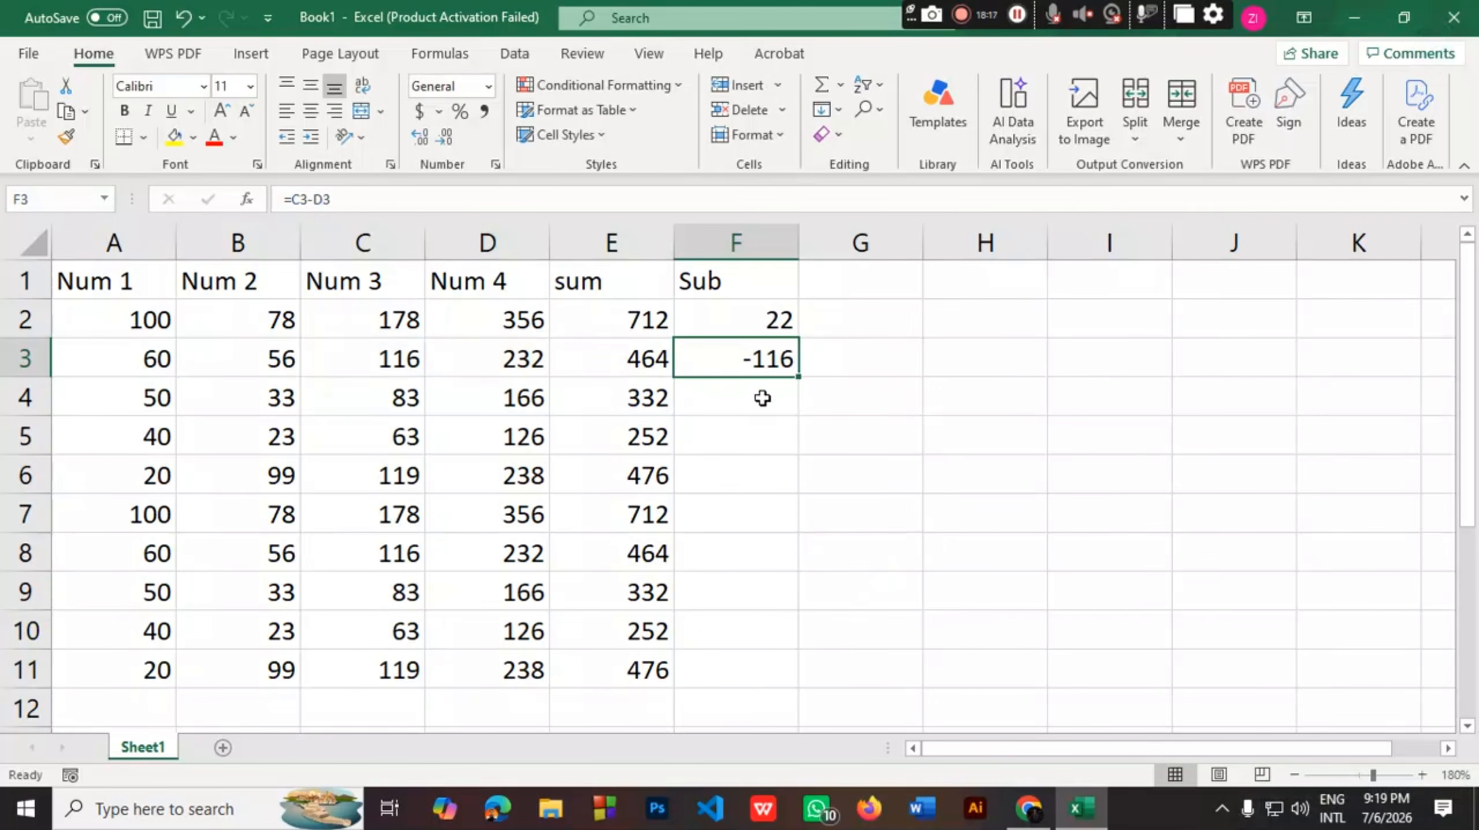
{"action": "left_click_drag", "start_coordinate": [801, 377], "coordinate": [806, 661]}
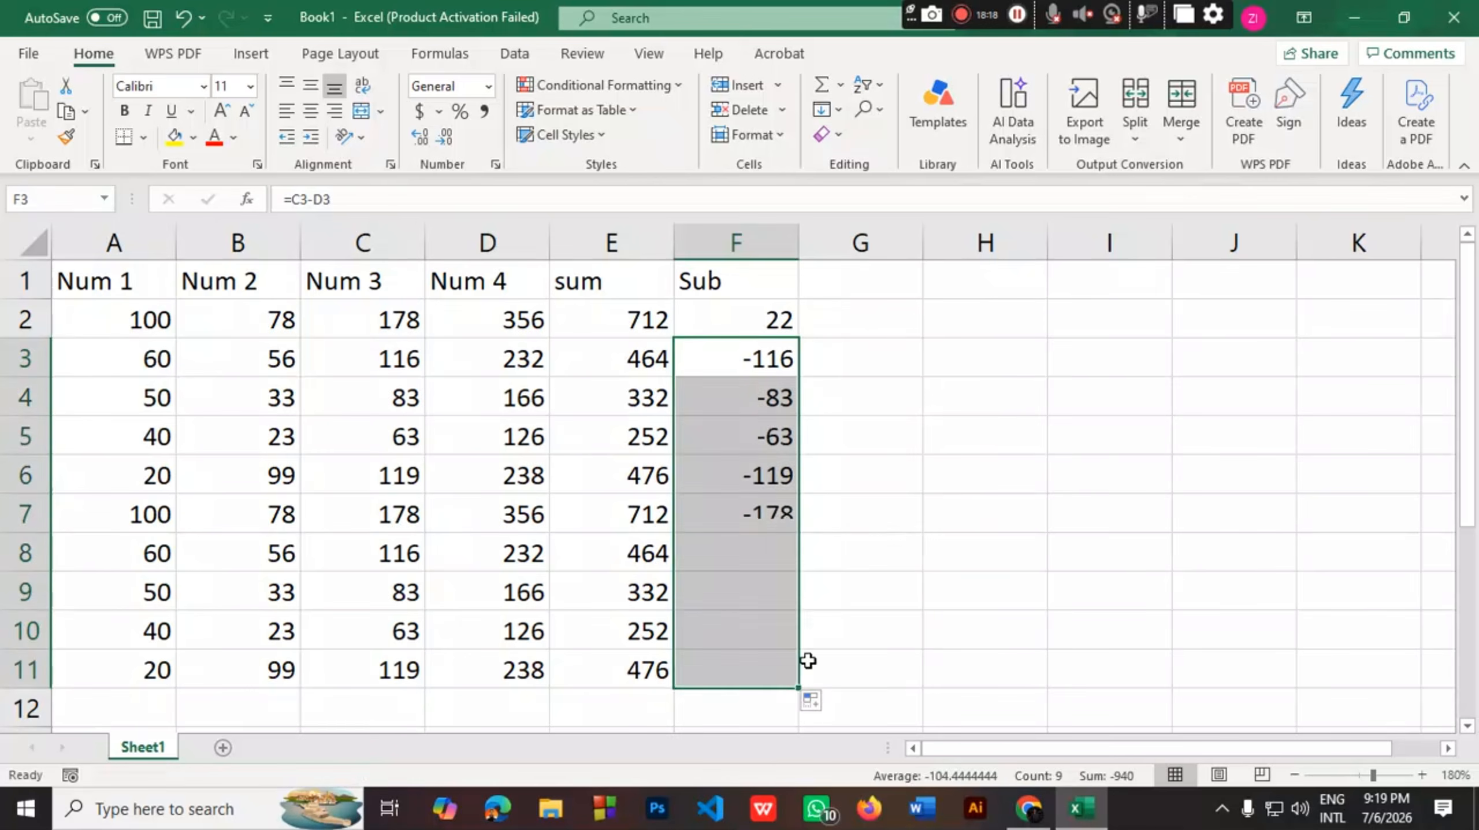
Clear all the subtraction results from F2:F11, keeping the Sub header
{"action": "left_click", "coordinate": [925, 562]}
{"action": "left_click_drag", "start_coordinate": [736, 330], "coordinate": [778, 664]}
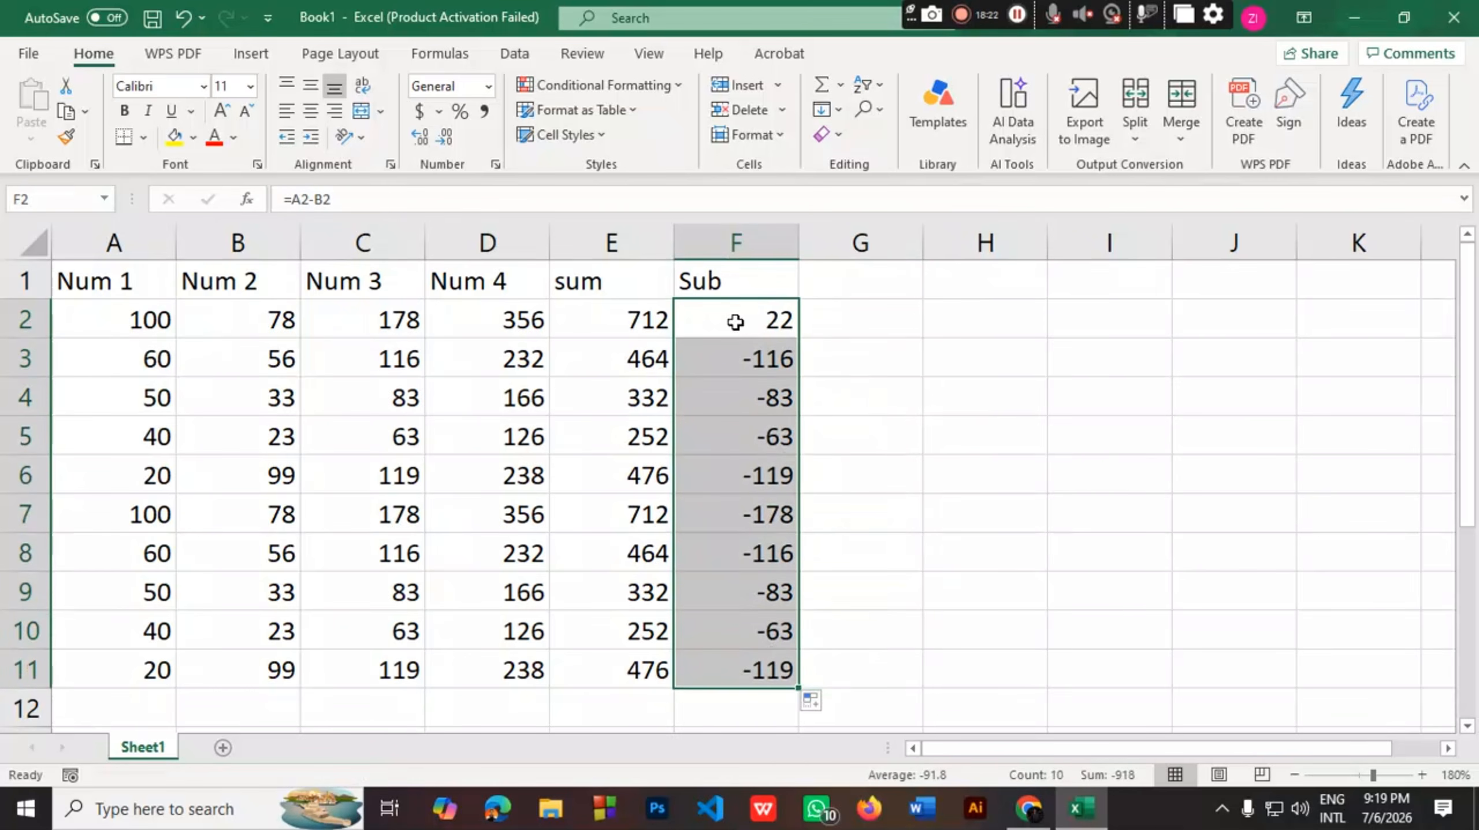
{"action": "left_click_drag", "start_coordinate": [736, 322], "coordinate": [773, 664]}
{"action": "key", "text": "Delete"}
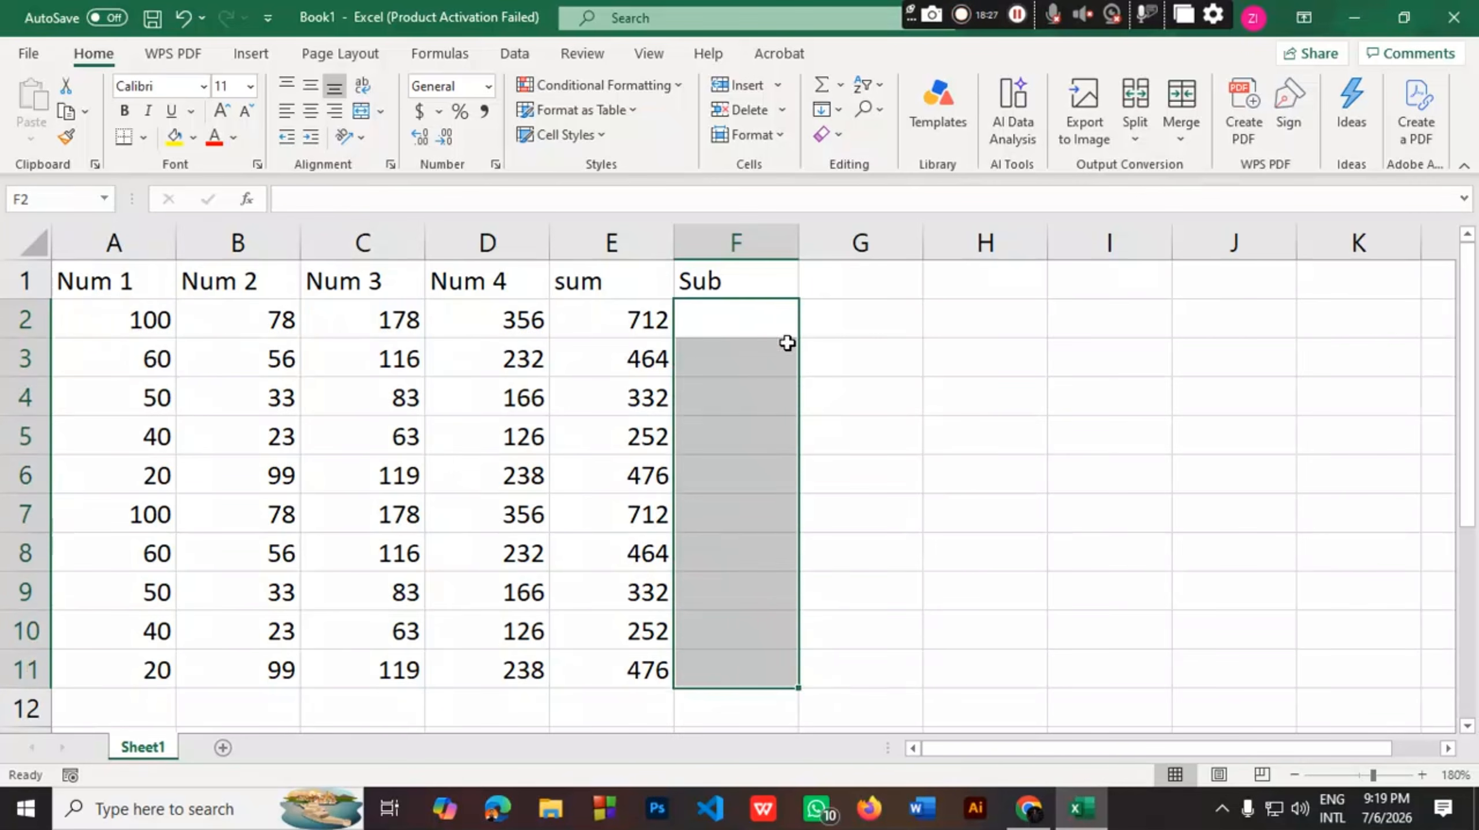
Enter the formula =A2-B2-C2-D2 in cell F2 under the Sub heading
{"action": "double_click", "coordinate": [720, 320]}
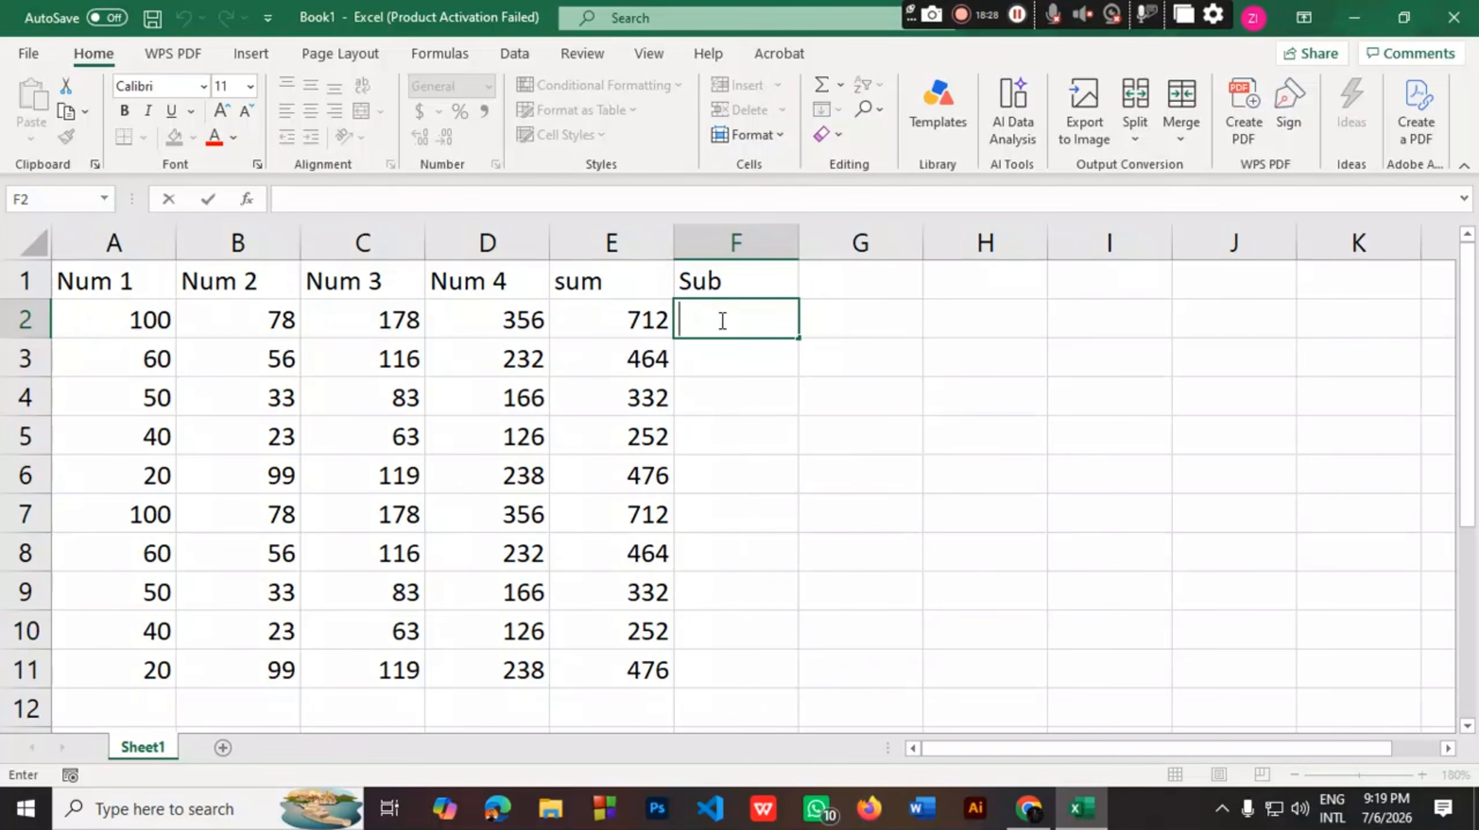
{"action": "type", "text": "="}
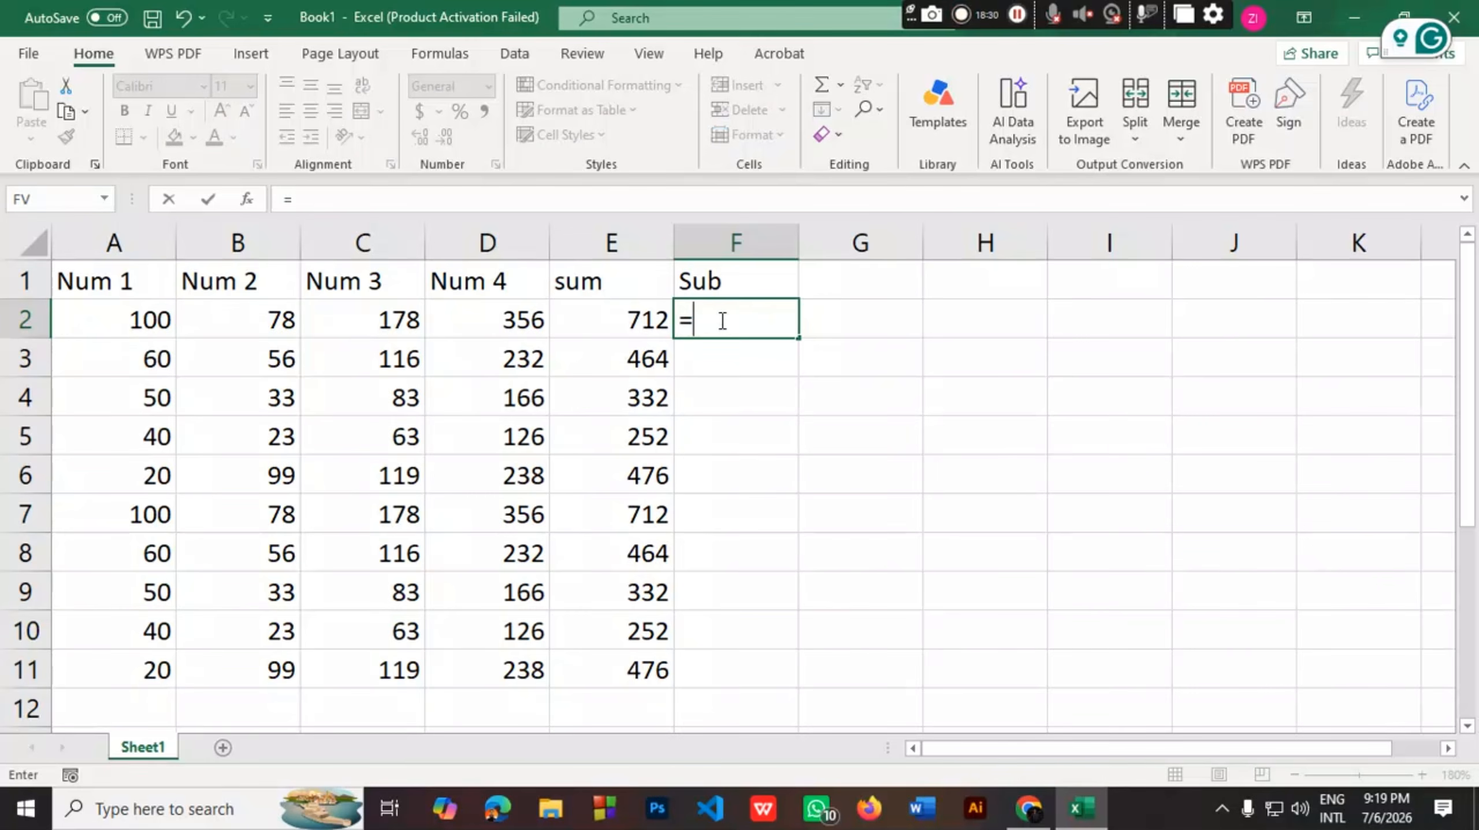
{"action": "left_click", "coordinate": [145, 320]}
{"action": "type", "text": "-"}
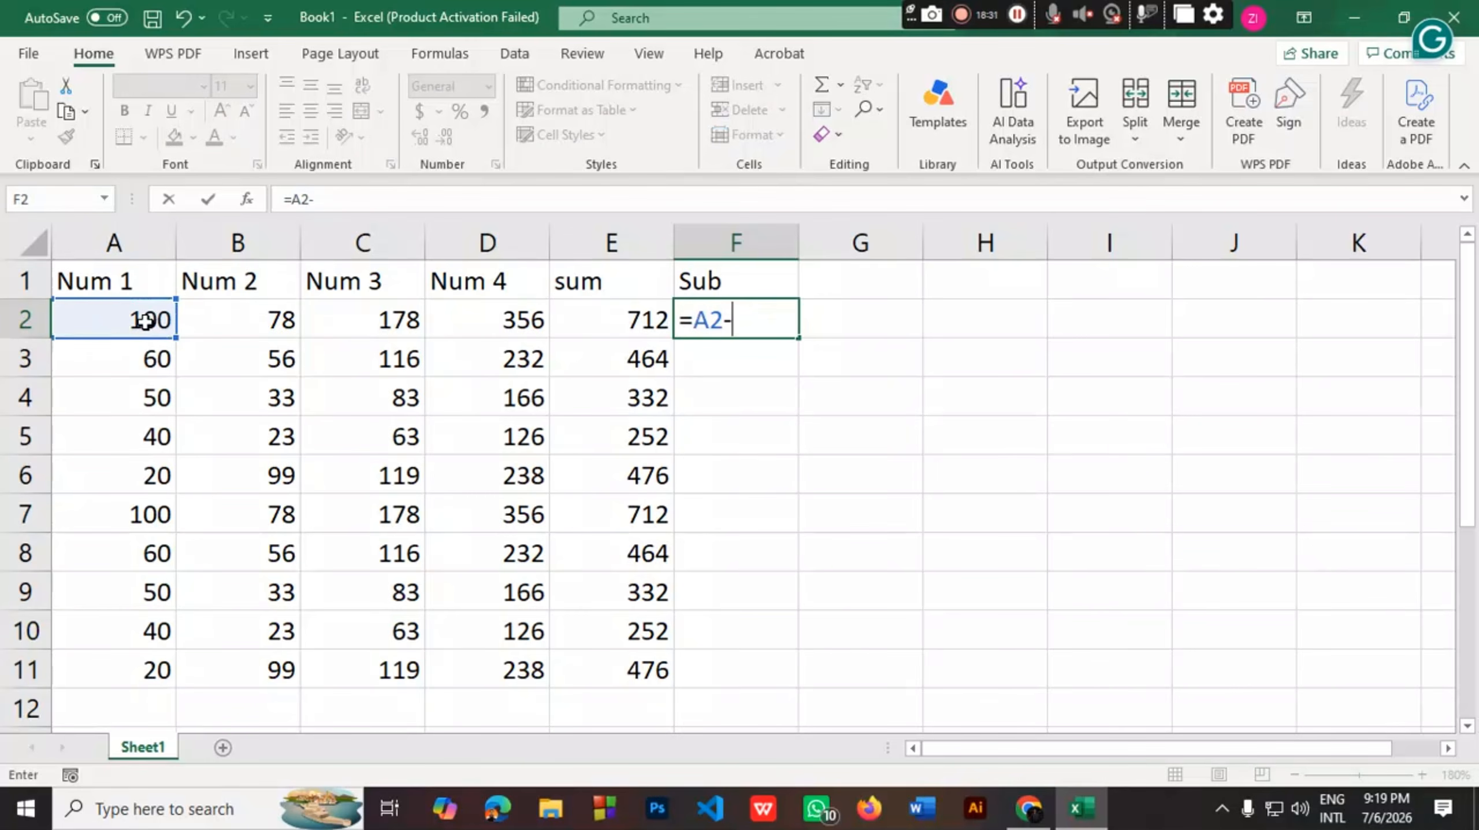
{"action": "left_click", "coordinate": [223, 328]}
{"action": "type", "text": "-"}
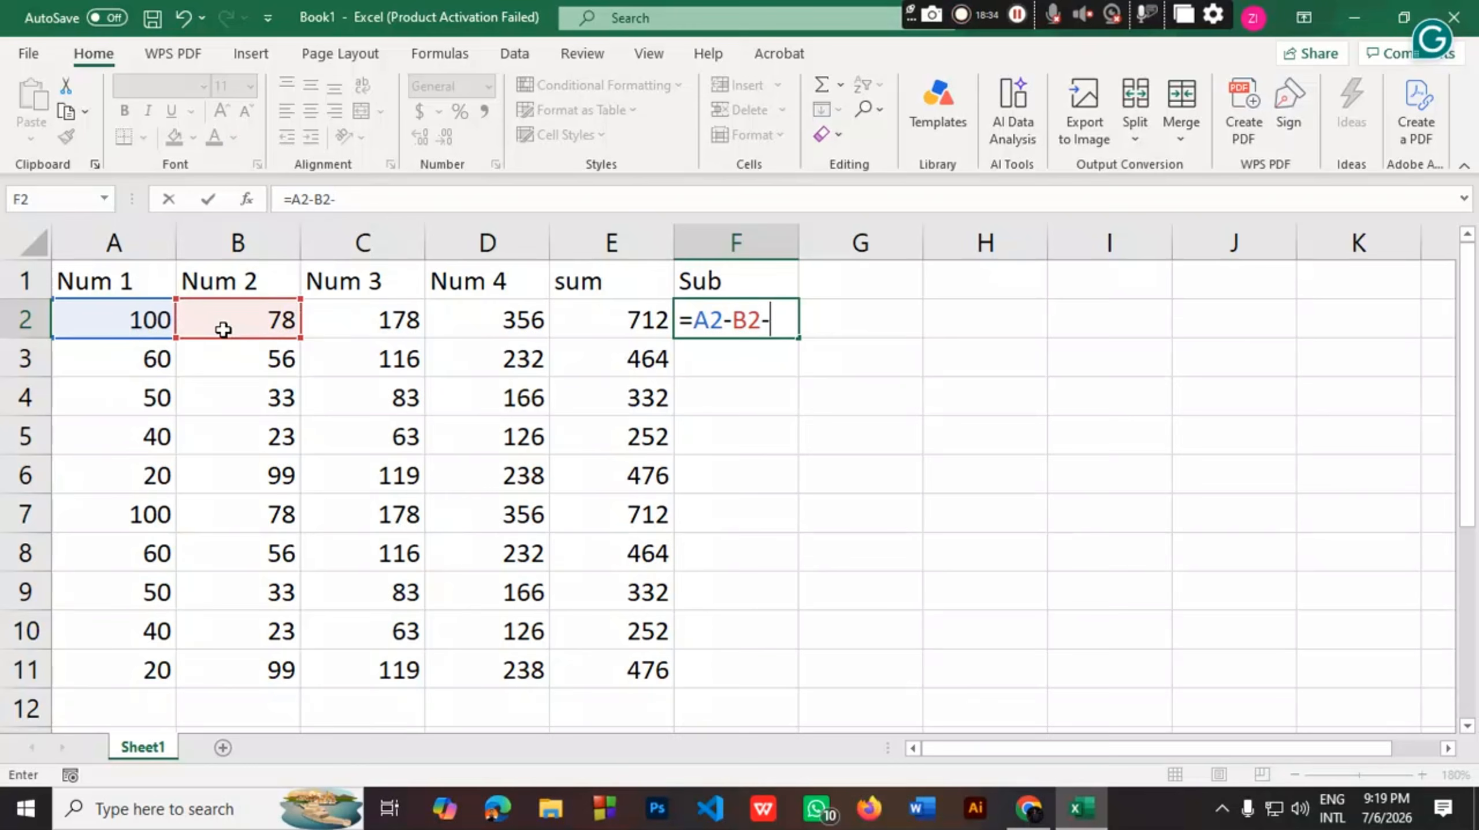
{"action": "left_click", "coordinate": [381, 334]}
{"action": "type", "text": "-"}
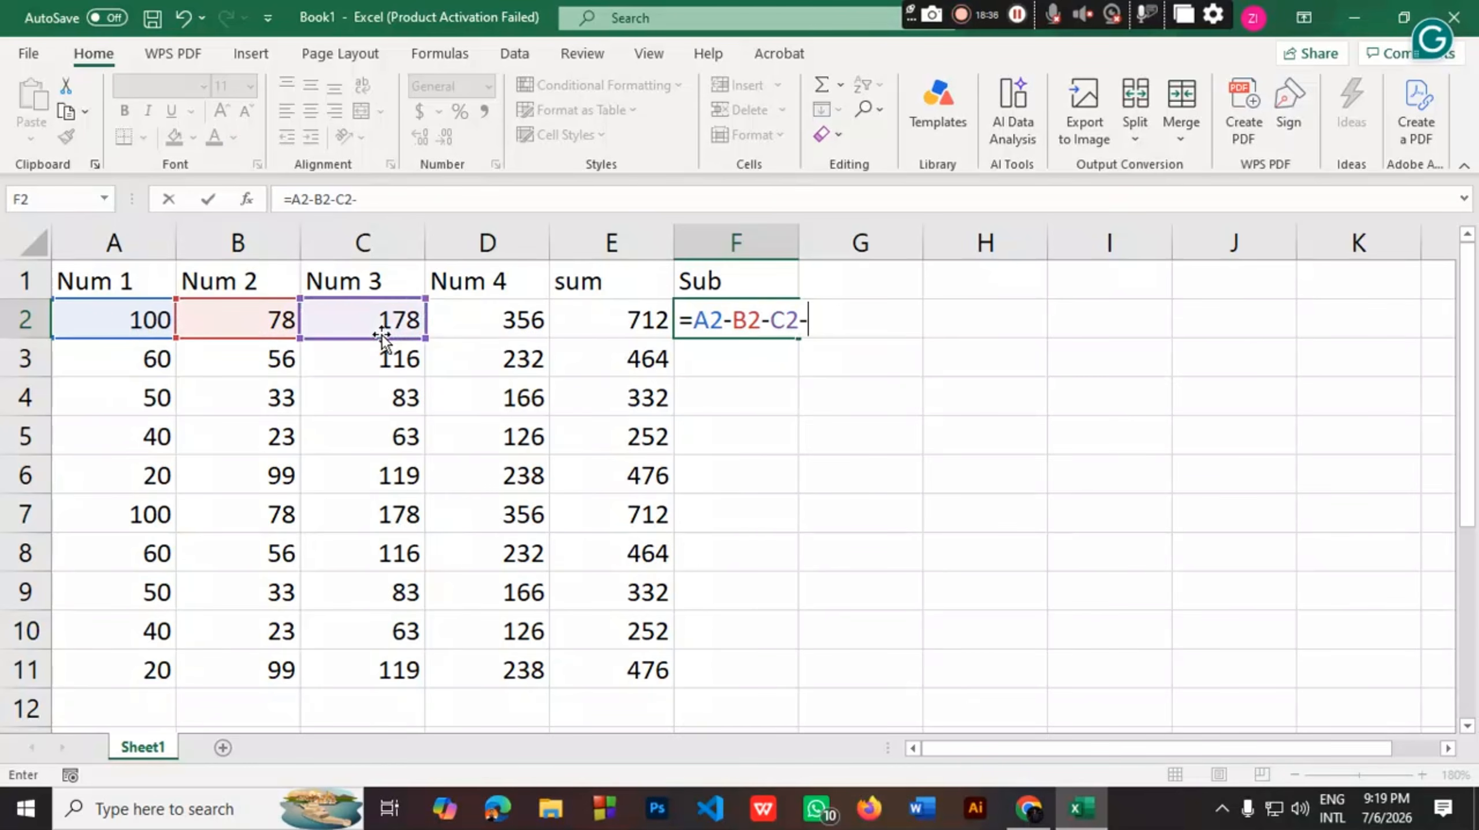
{"action": "left_click", "coordinate": [484, 321]}
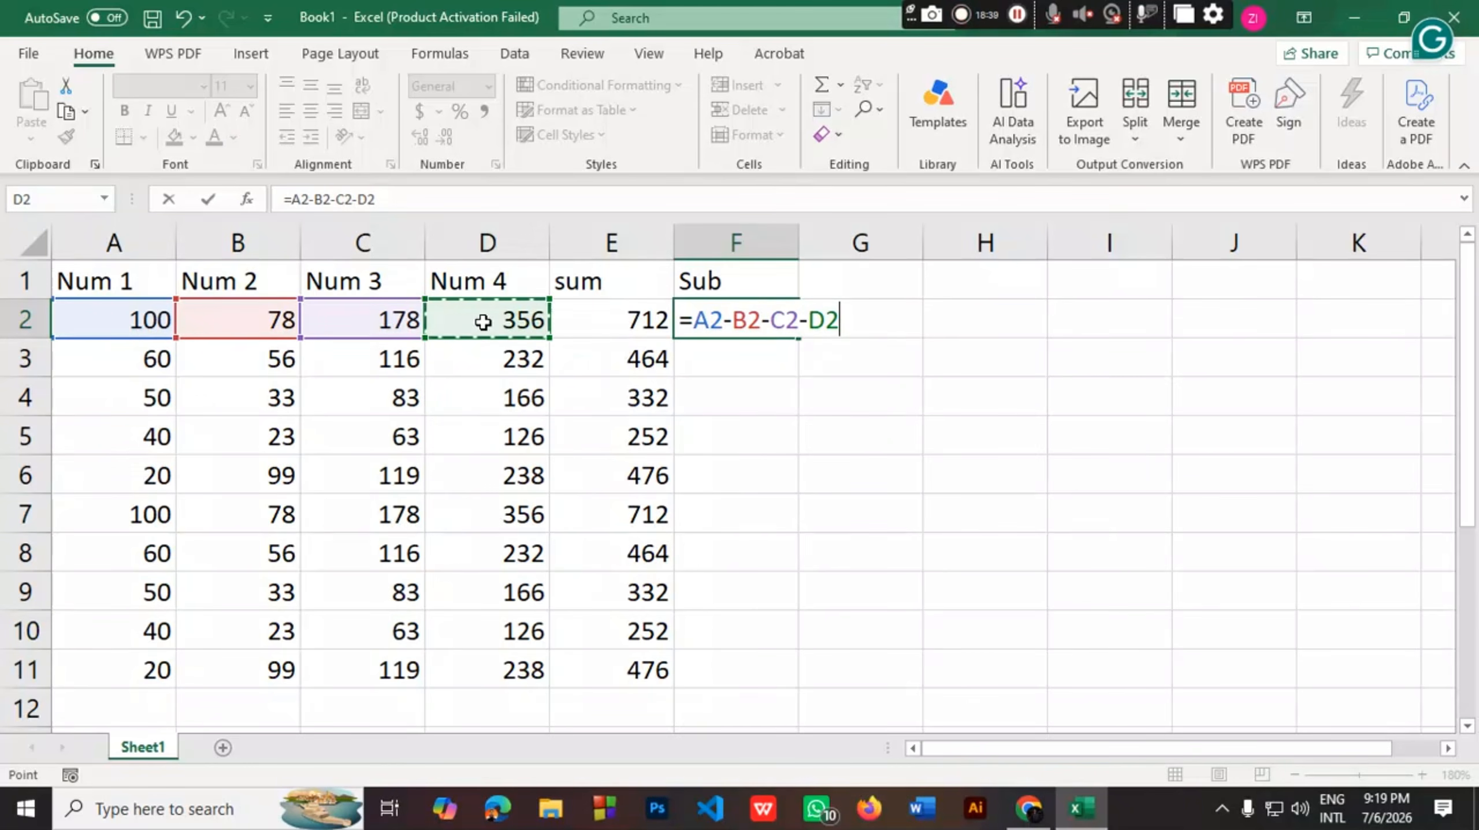
{"action": "key", "text": "Return"}
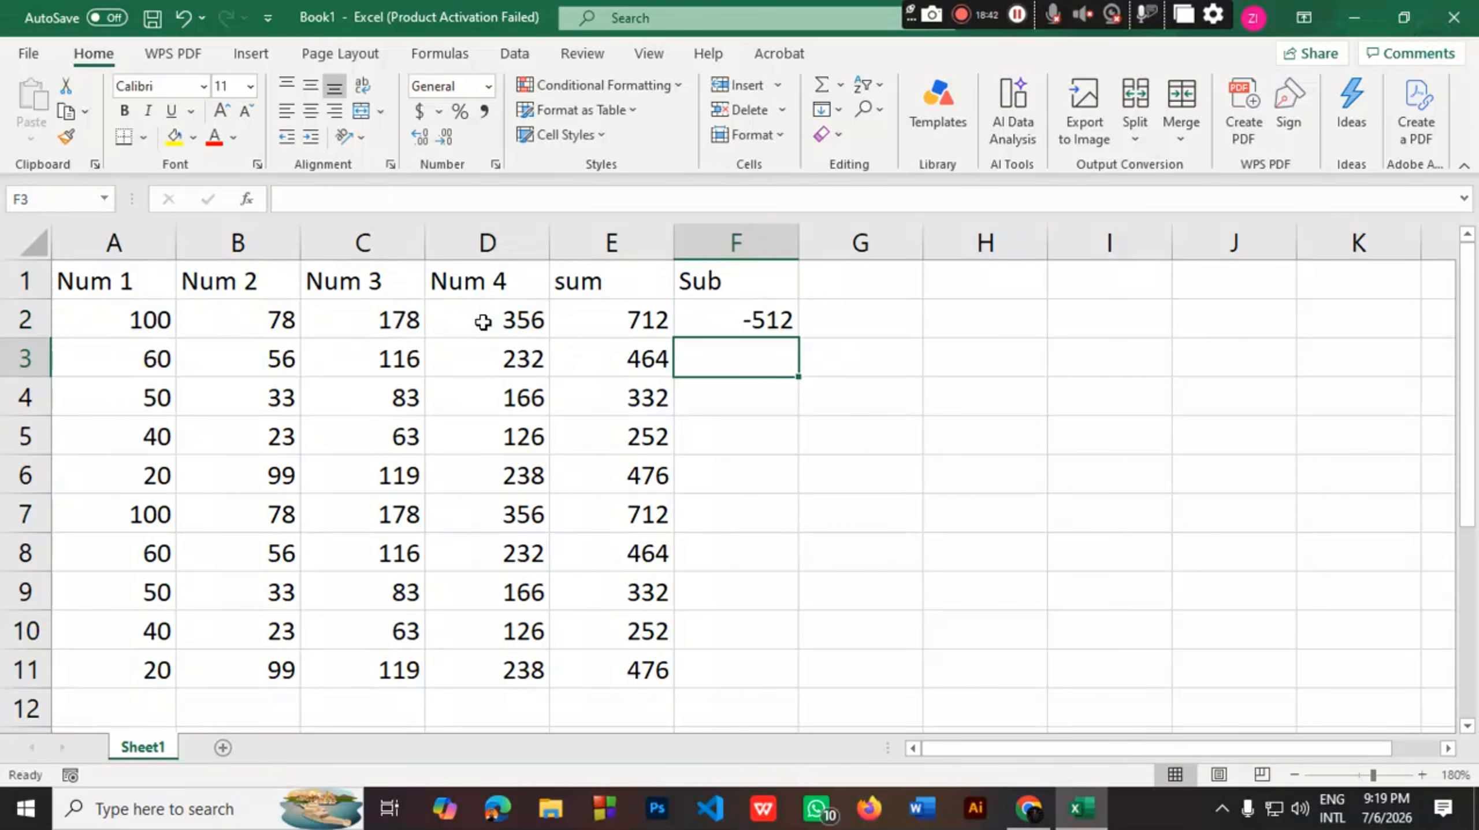
Try entering =SUB as a formula in cell F3
{"action": "type", "text": "="}
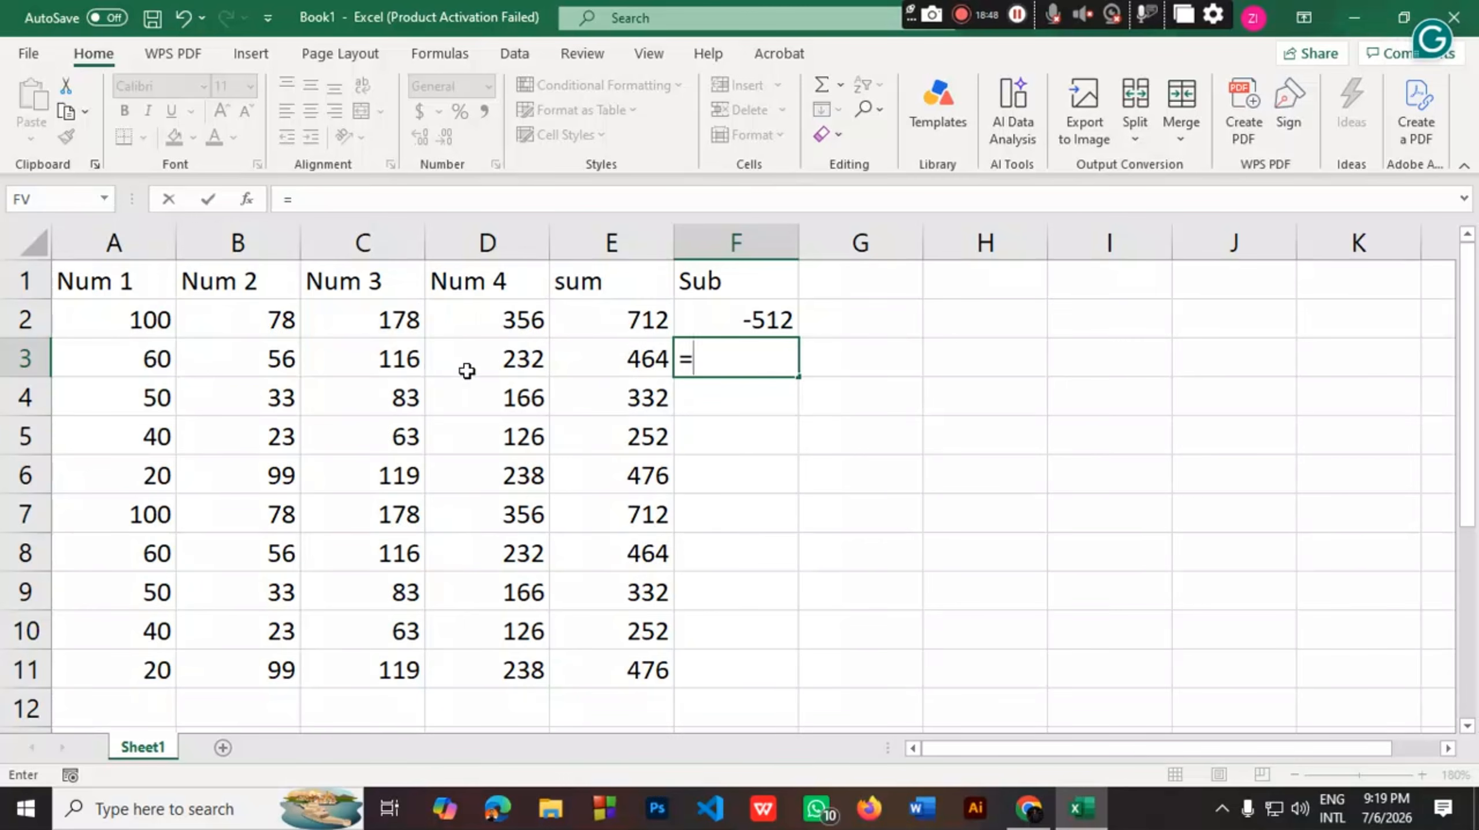
{"action": "type", "text": "SU"}
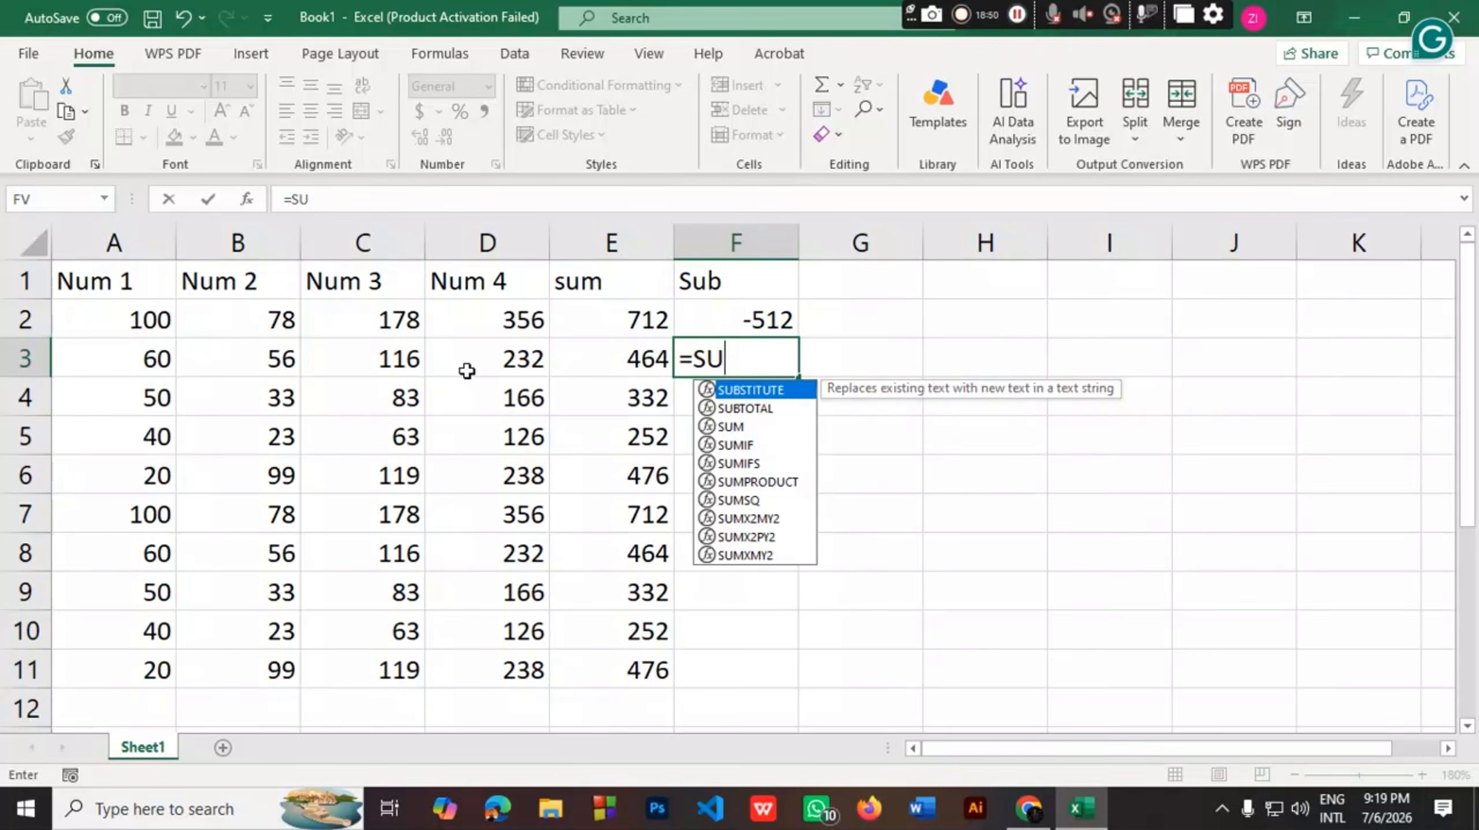
{"action": "type", "text": "N"}
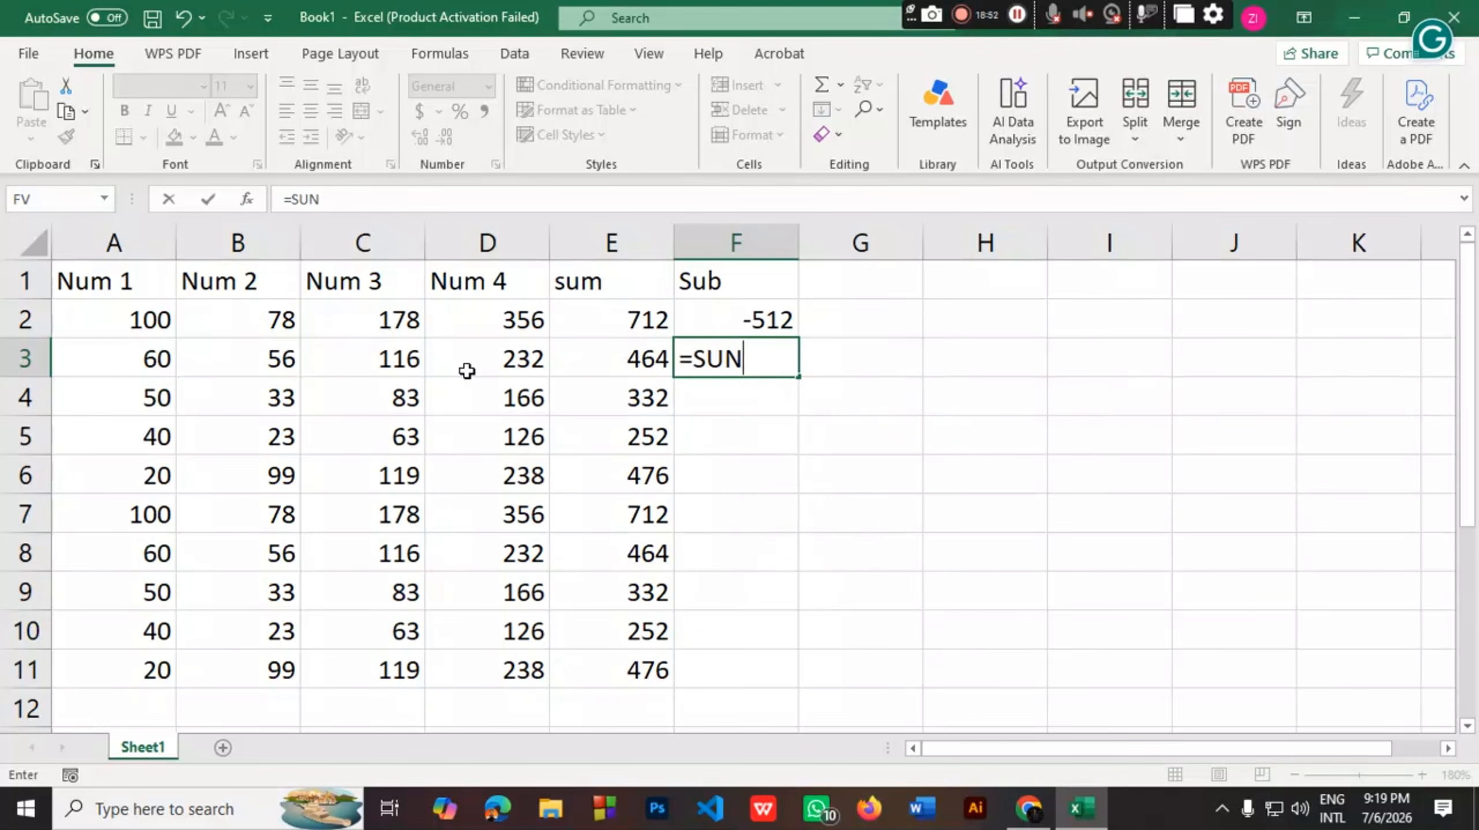
{"action": "key", "text": "BackSpace"}
{"action": "type", "text": "B"}
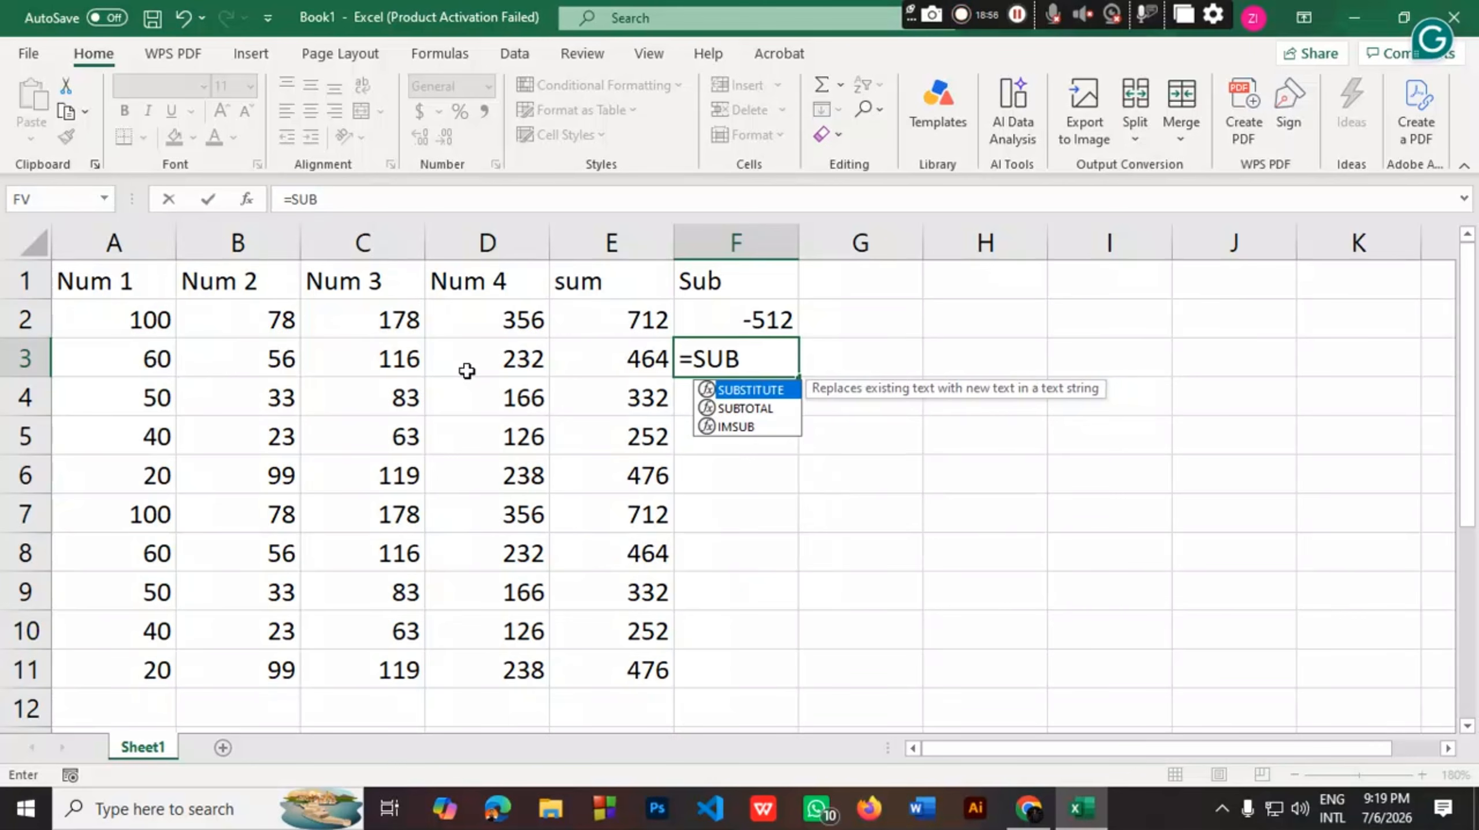
{"action": "key", "text": "Return"}
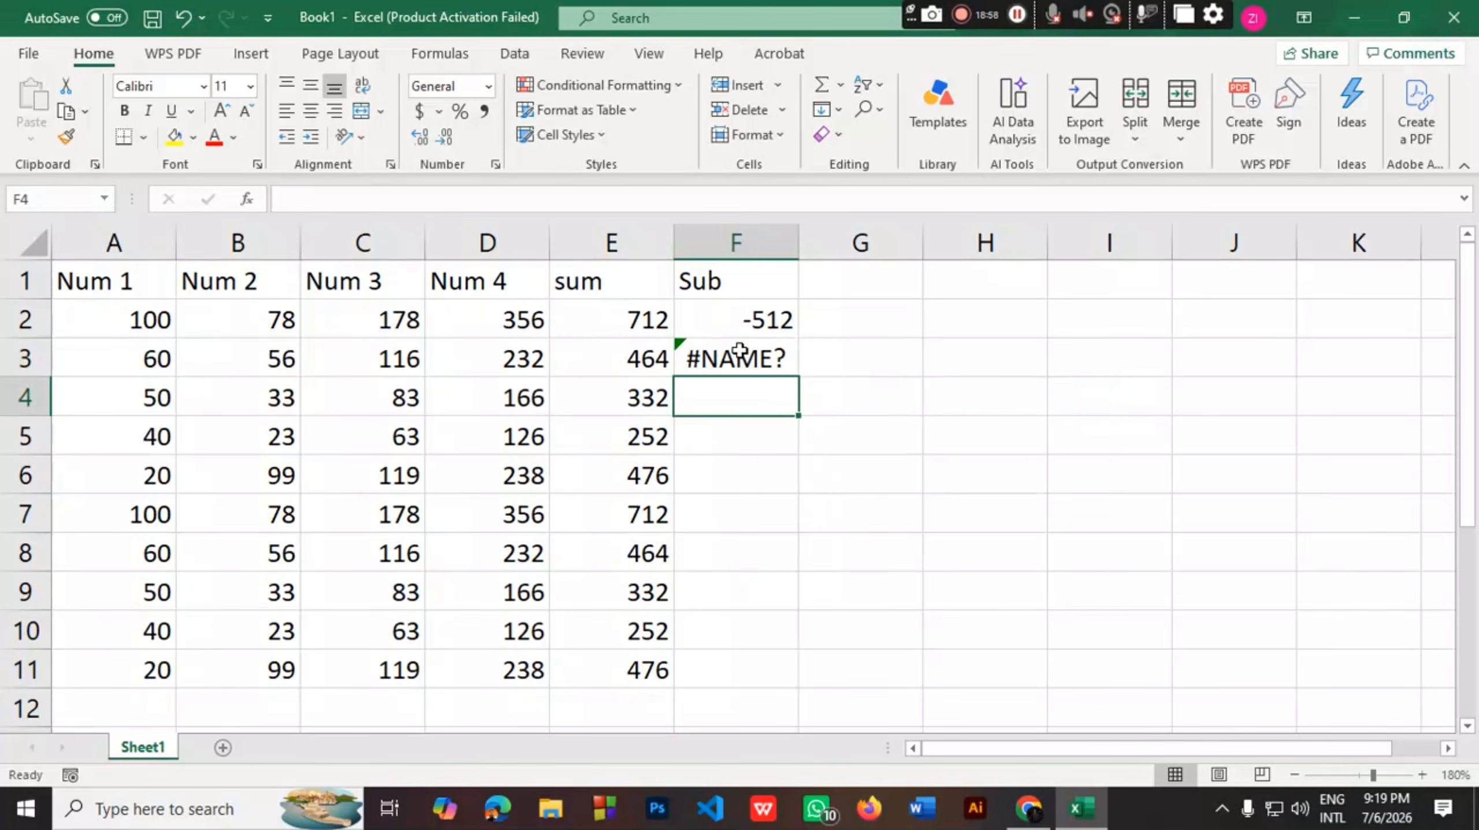
Shorten the formula in F3 to =S to browse the suggested functions, and clear the cell
{"action": "left_click", "coordinate": [740, 355]}
{"action": "double_click", "coordinate": [743, 357]}
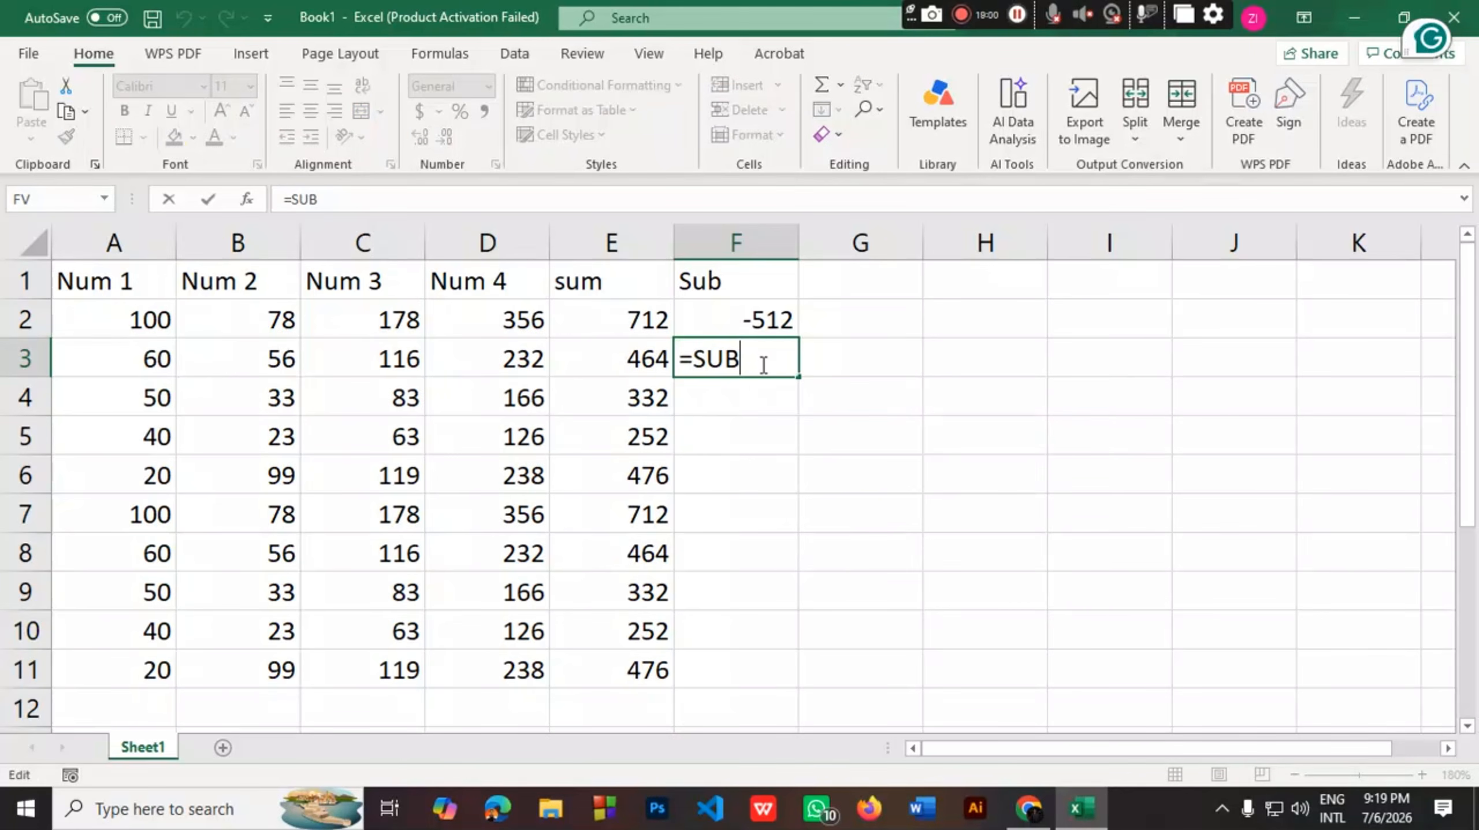
{"action": "key", "text": "BackSpace"}
{"action": "key", "text": "BackSpace"}
{"action": "key", "text": "Down"}
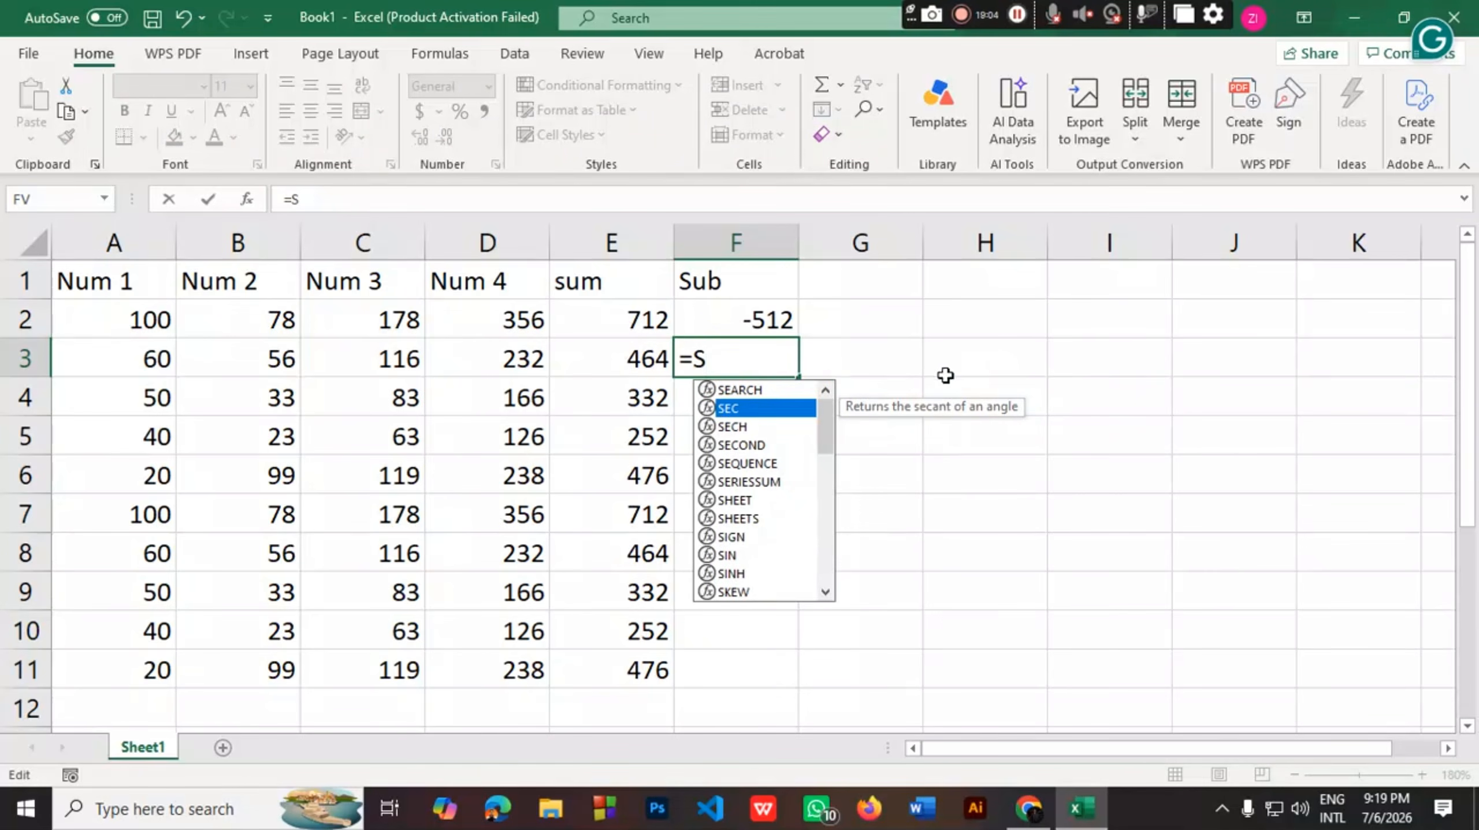
{"action": "left_click", "coordinate": [947, 372]}
{"action": "left_click", "coordinate": [756, 354]}
{"action": "key", "text": "Delete"}
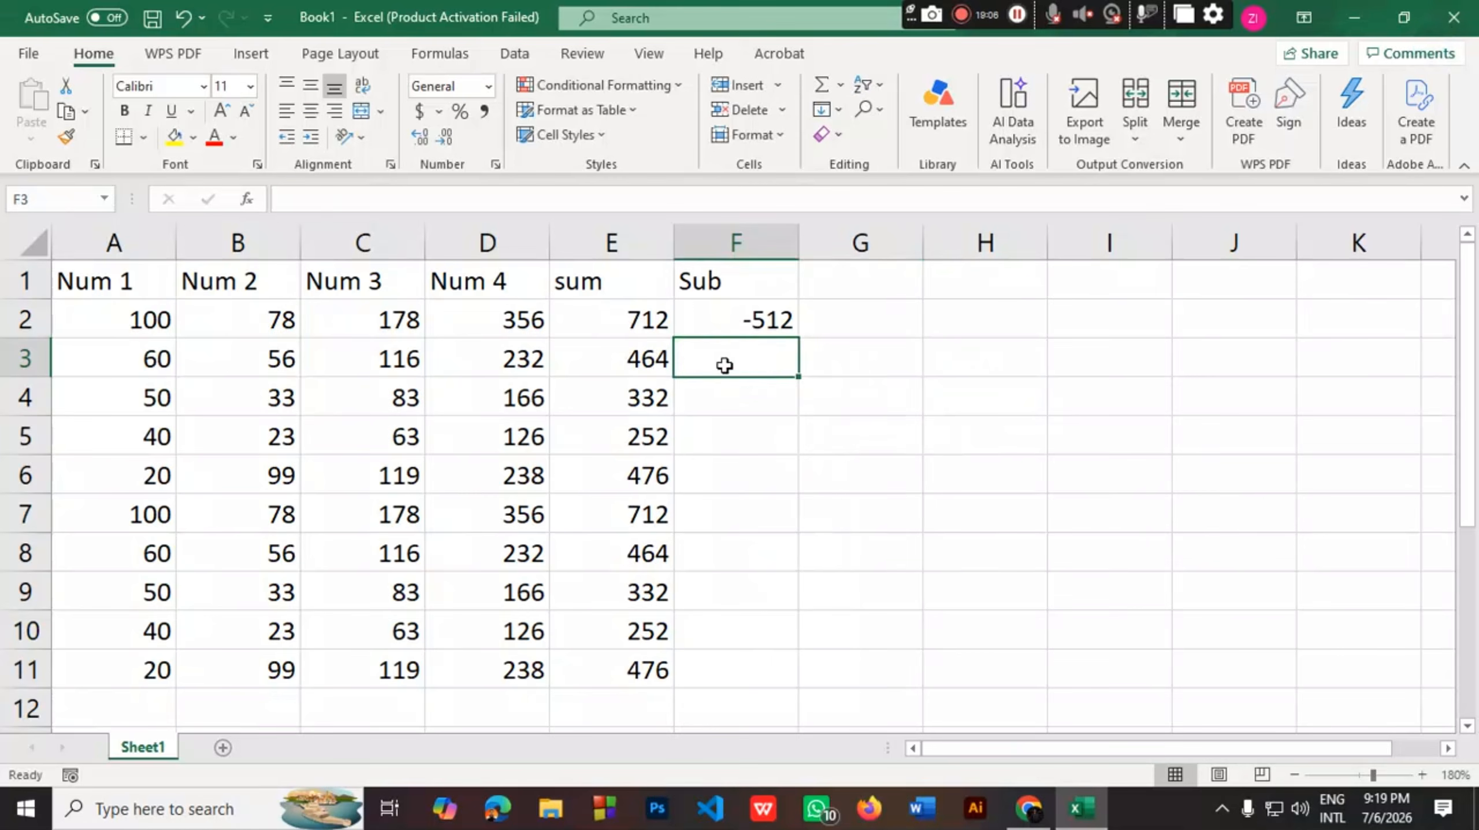
Fill the subtraction formula from F2 down through F11
{"action": "left_click", "coordinate": [781, 332]}
{"action": "left_click_drag", "start_coordinate": [799, 336], "coordinate": [783, 688]}
Inspect the formula in cell E3 of the sum column, and leave it without editing
{"action": "left_click", "coordinate": [630, 360]}
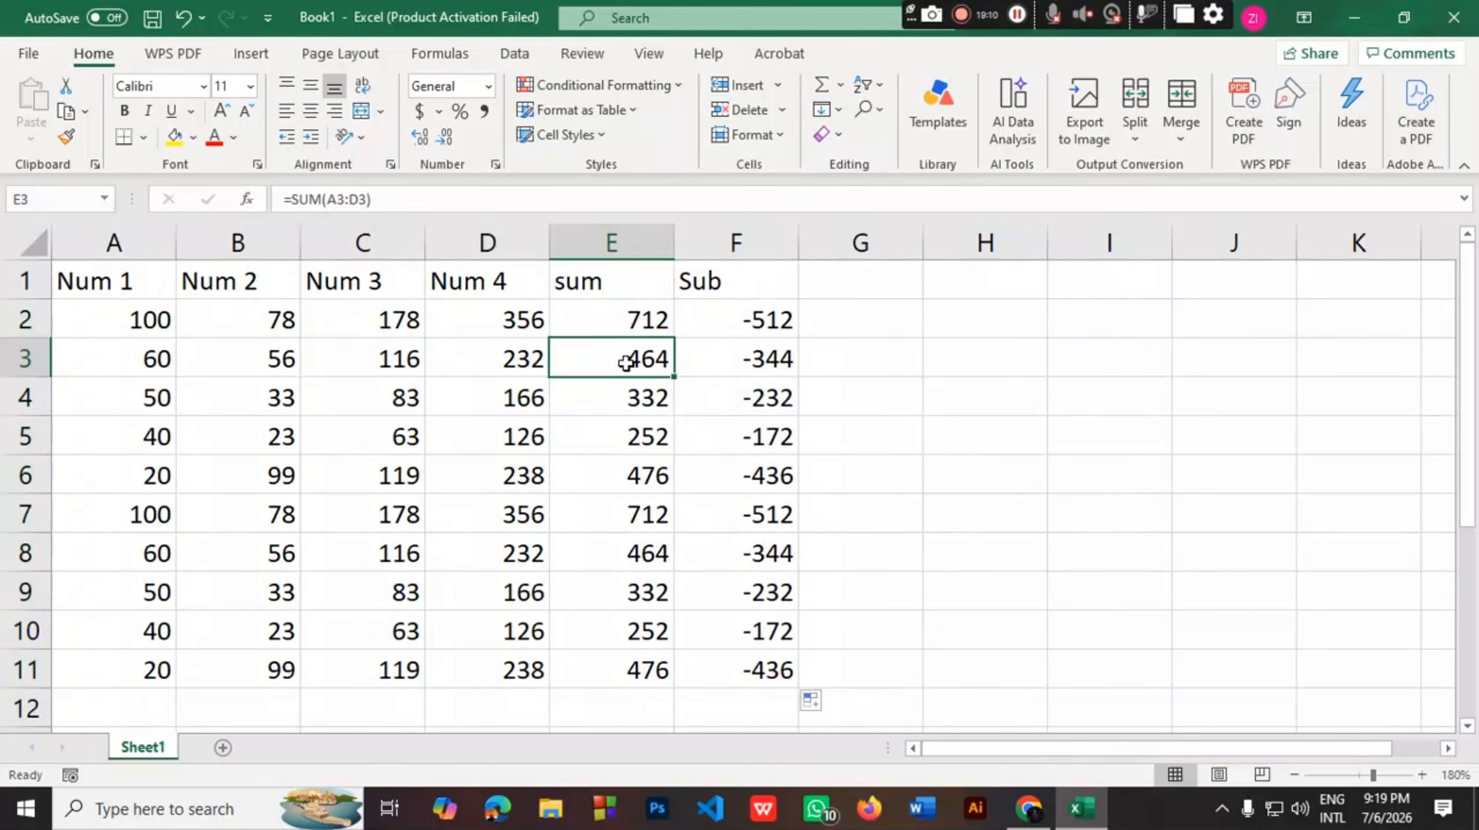
{"action": "double_click", "coordinate": [630, 360]}
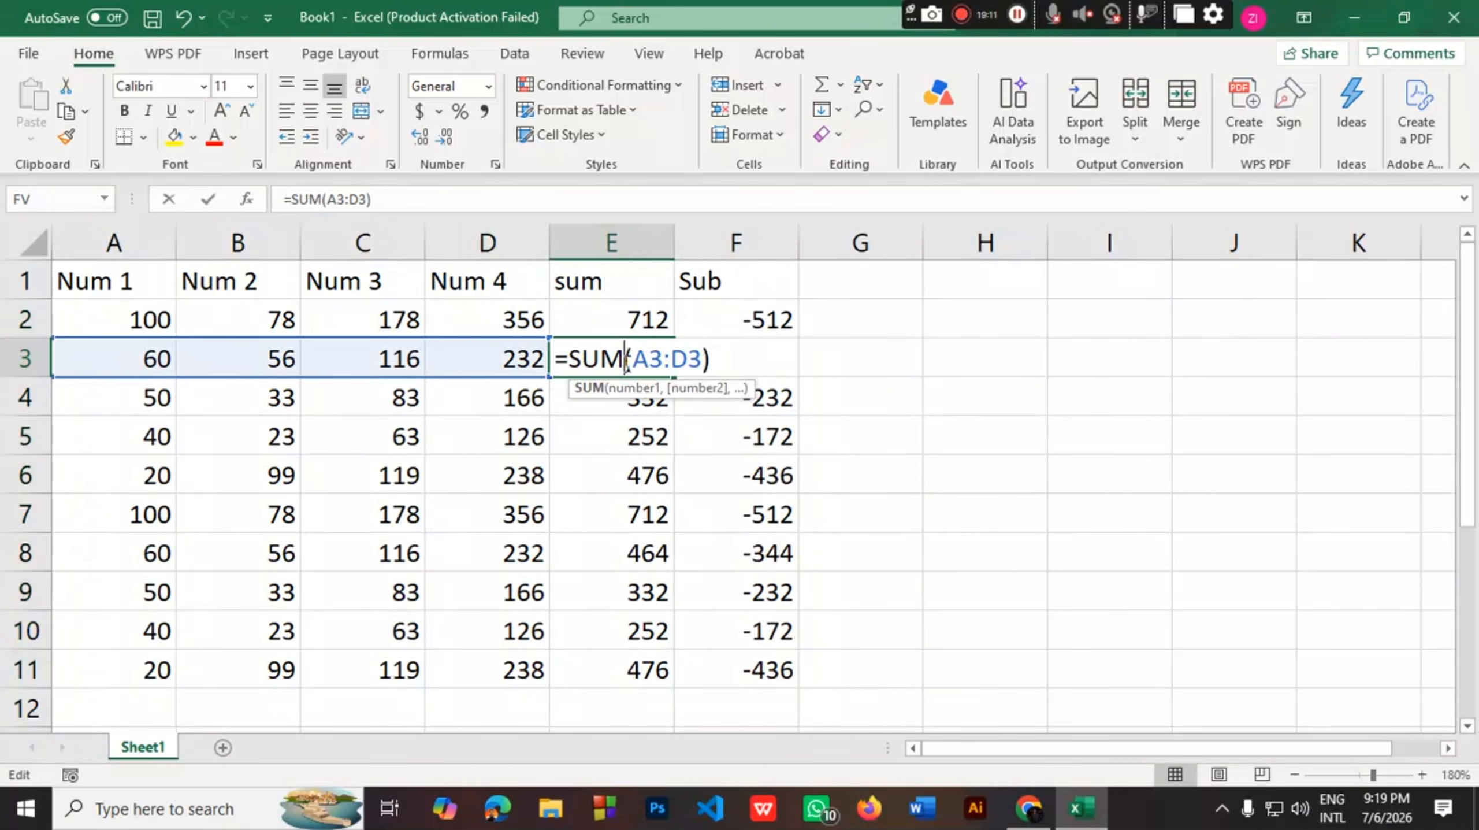
{"action": "left_click", "coordinate": [1033, 535]}
{"action": "left_click", "coordinate": [846, 329]}
{"action": "left_click_drag", "start_coordinate": [749, 322], "coordinate": [148, 323]}
{"action": "left_click", "coordinate": [844, 318]}
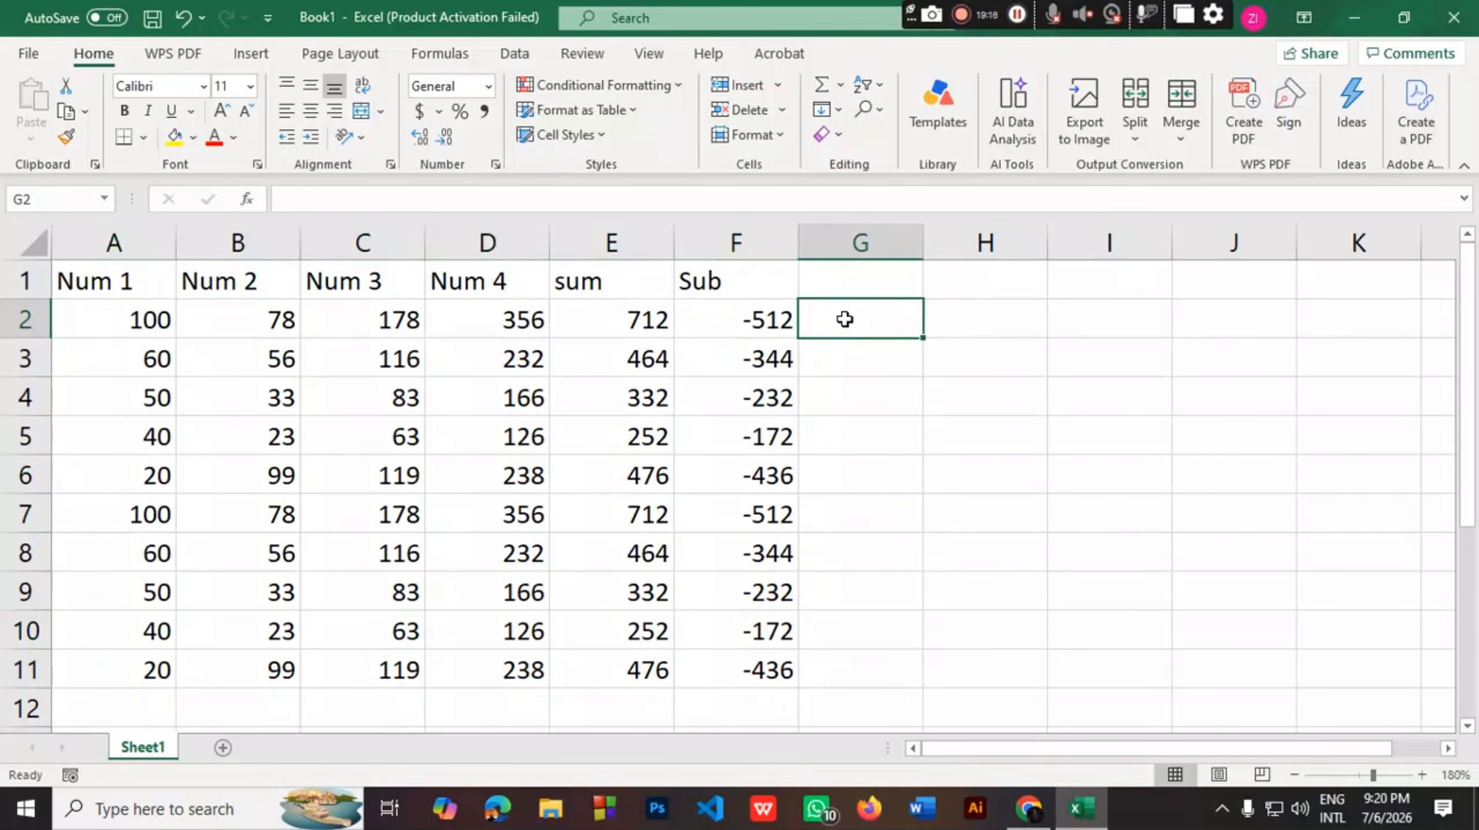
Try entering =SUM without a range in cell G2, and undo the entry
{"action": "double_click", "coordinate": [845, 319]}
{"action": "type", "text": "="}
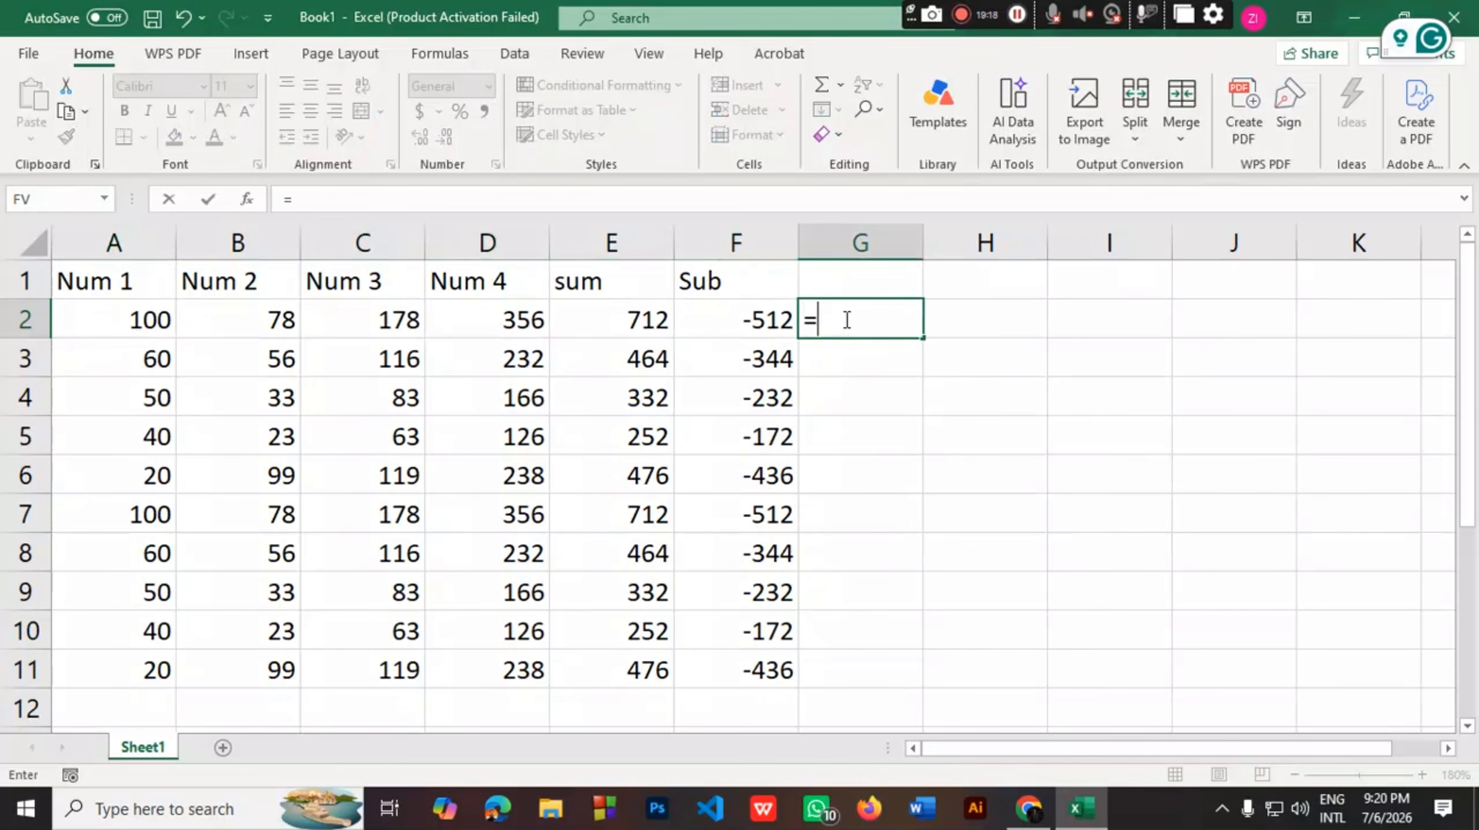
{"action": "type", "text": "SUM"}
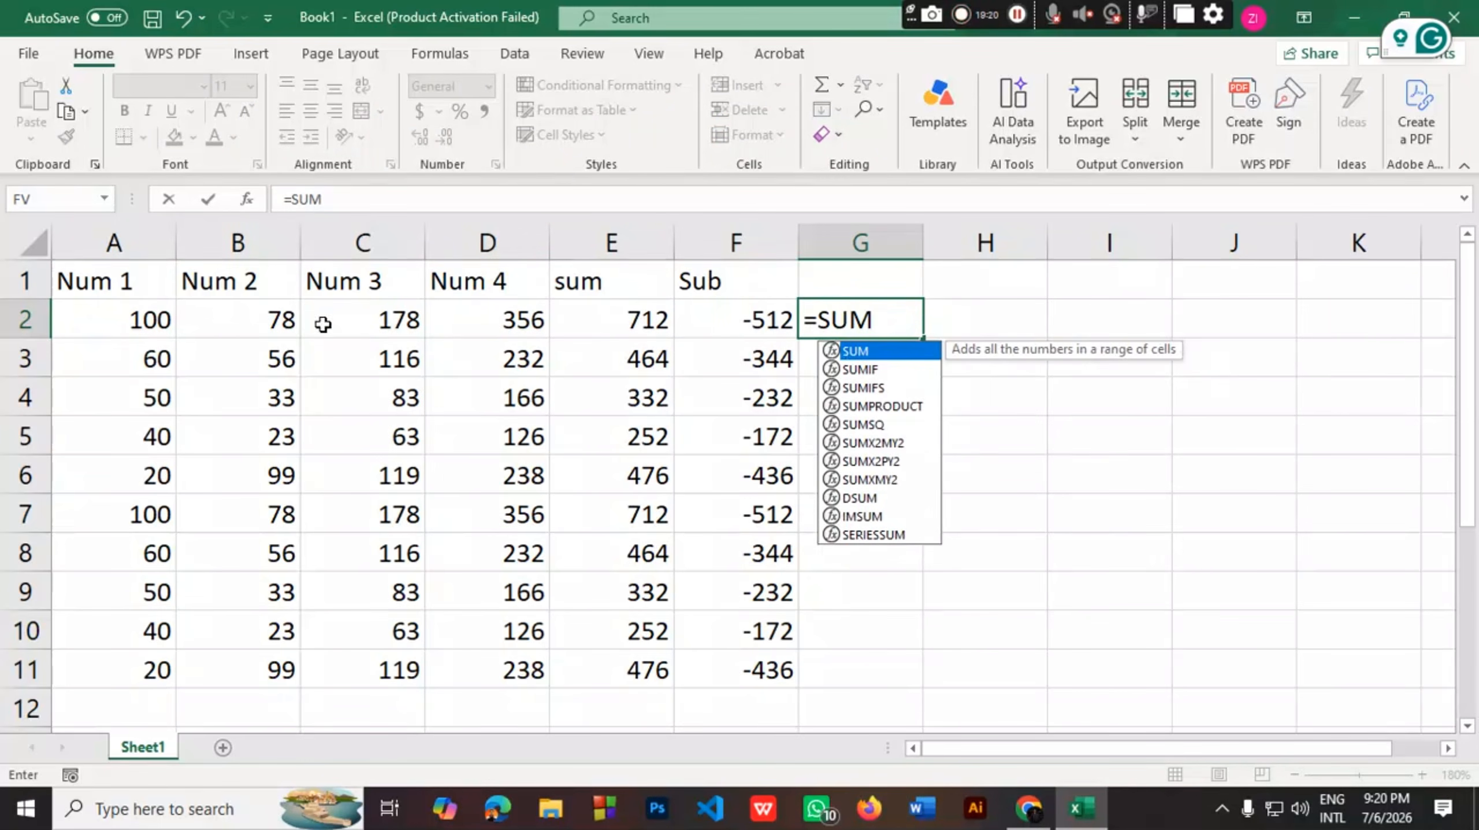
{"action": "left_click", "coordinate": [108, 321]}
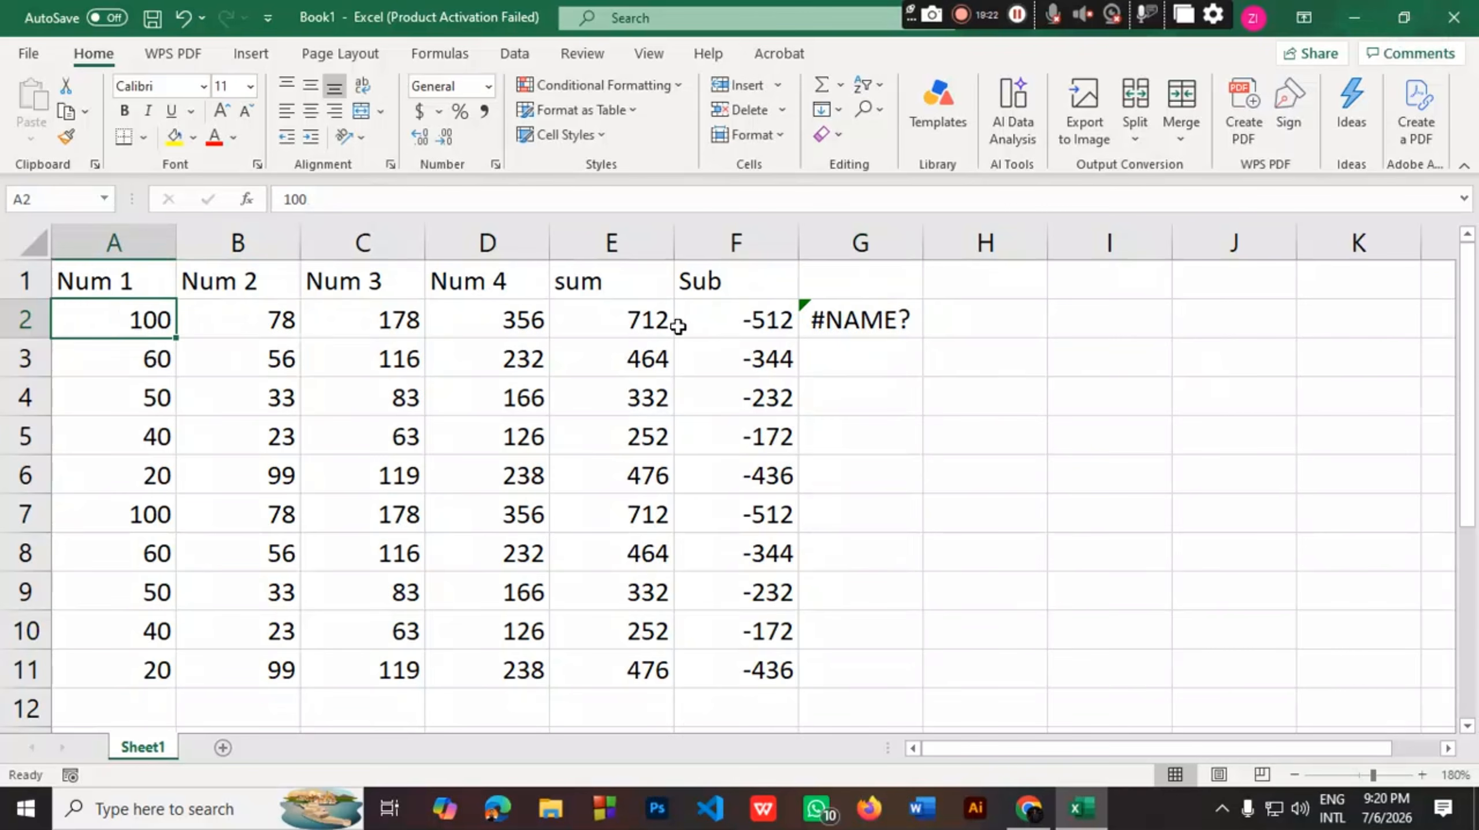
{"action": "left_click", "coordinate": [873, 320]}
{"action": "key", "text": "ctrl+z"}
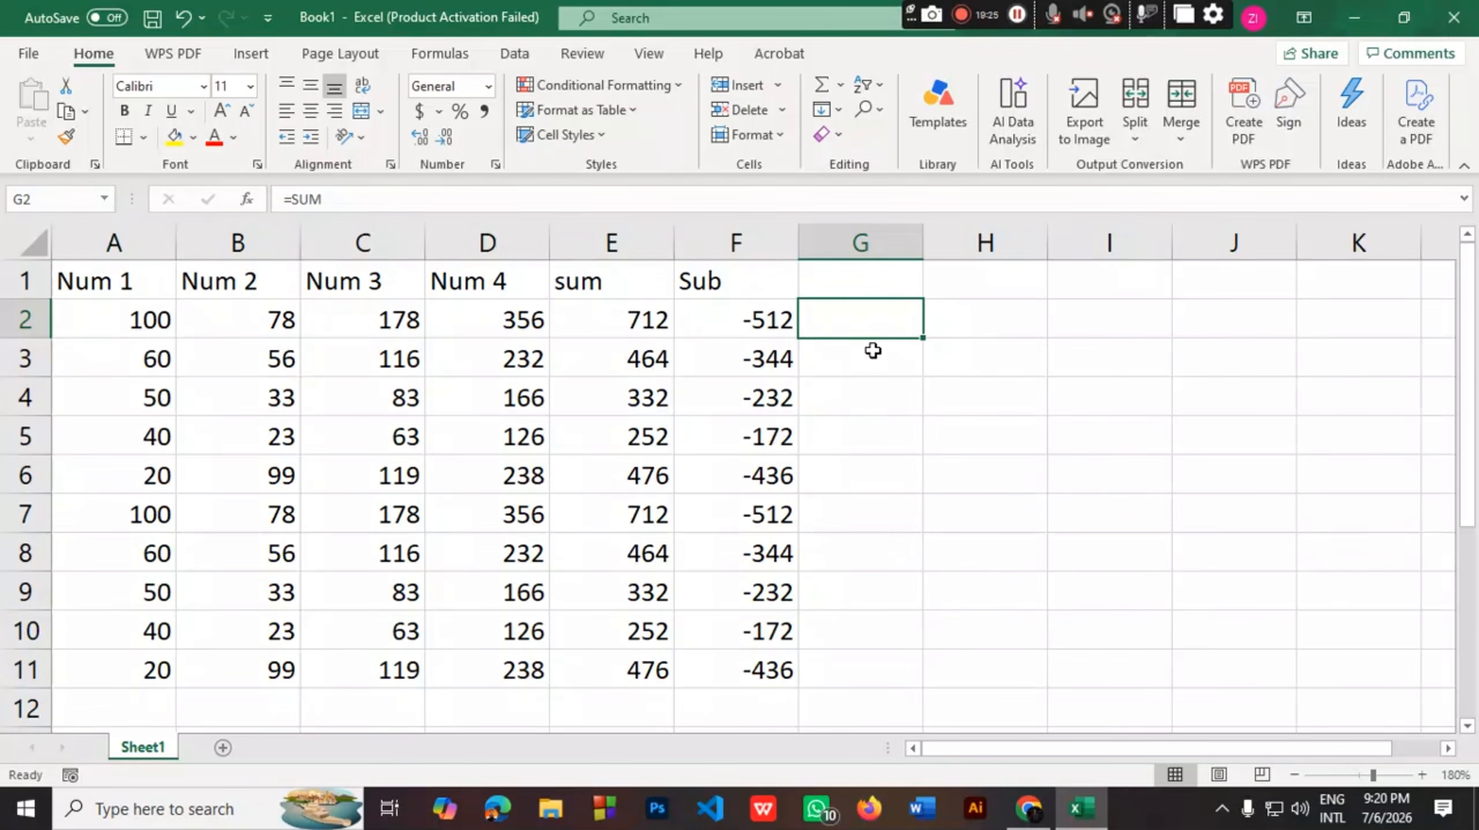
Enter the formula =SUM(A2:F2) in cell G2
{"action": "double_click", "coordinate": [863, 318]}
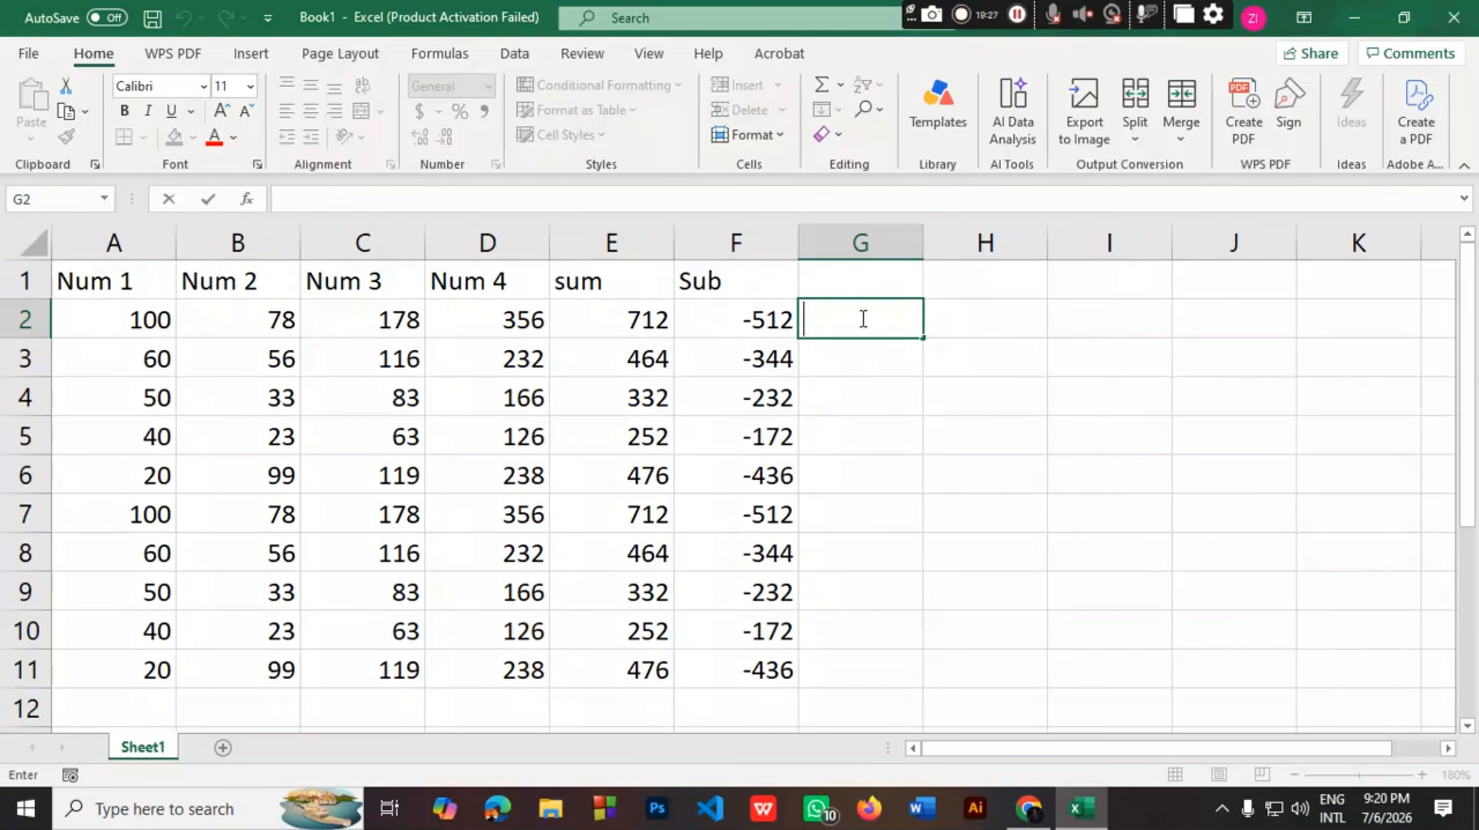
{"action": "type", "text": "=SUM"}
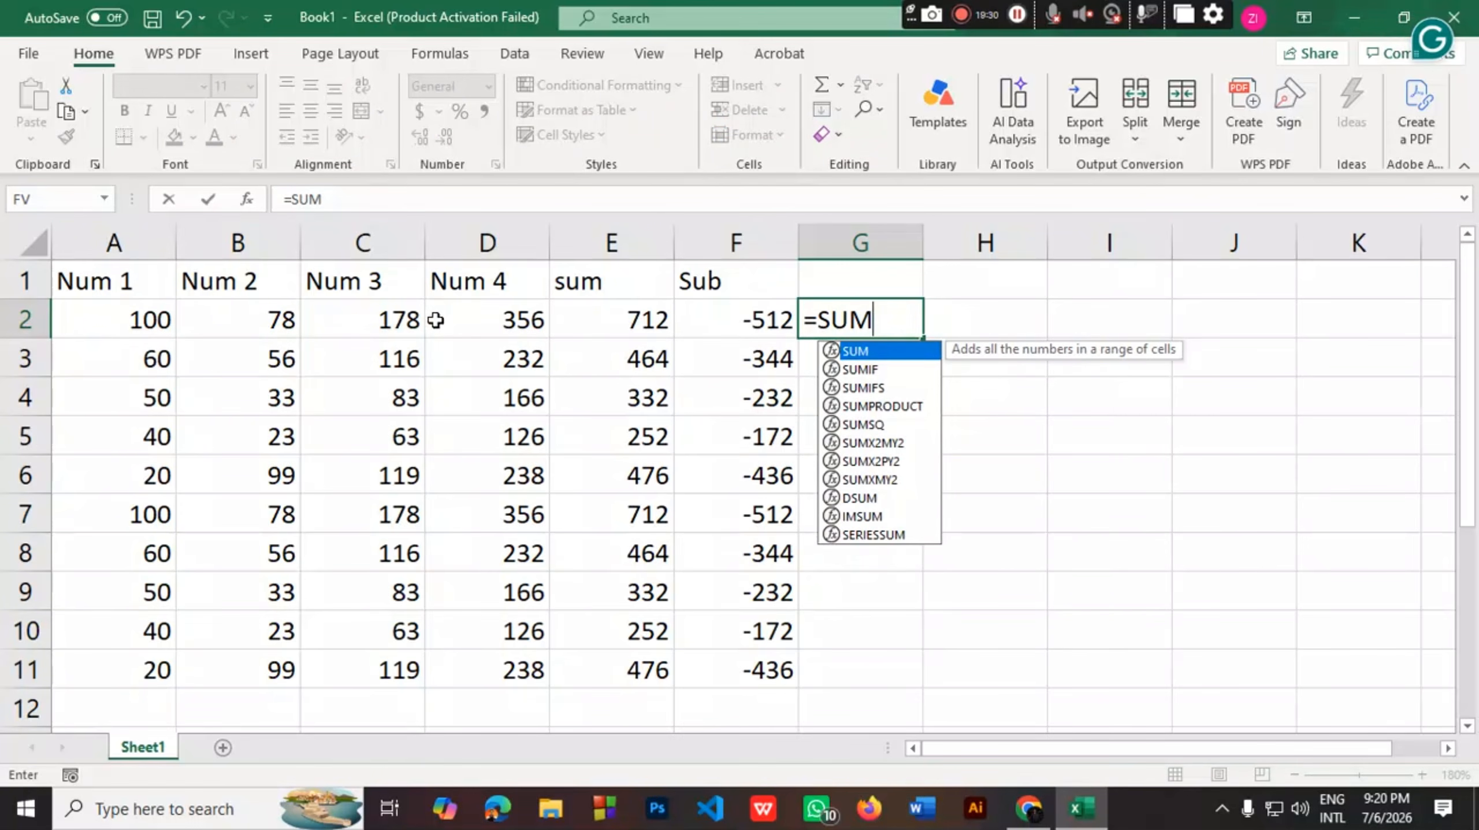
{"action": "type", "text": "("}
{"action": "left_click", "coordinate": [118, 320]}
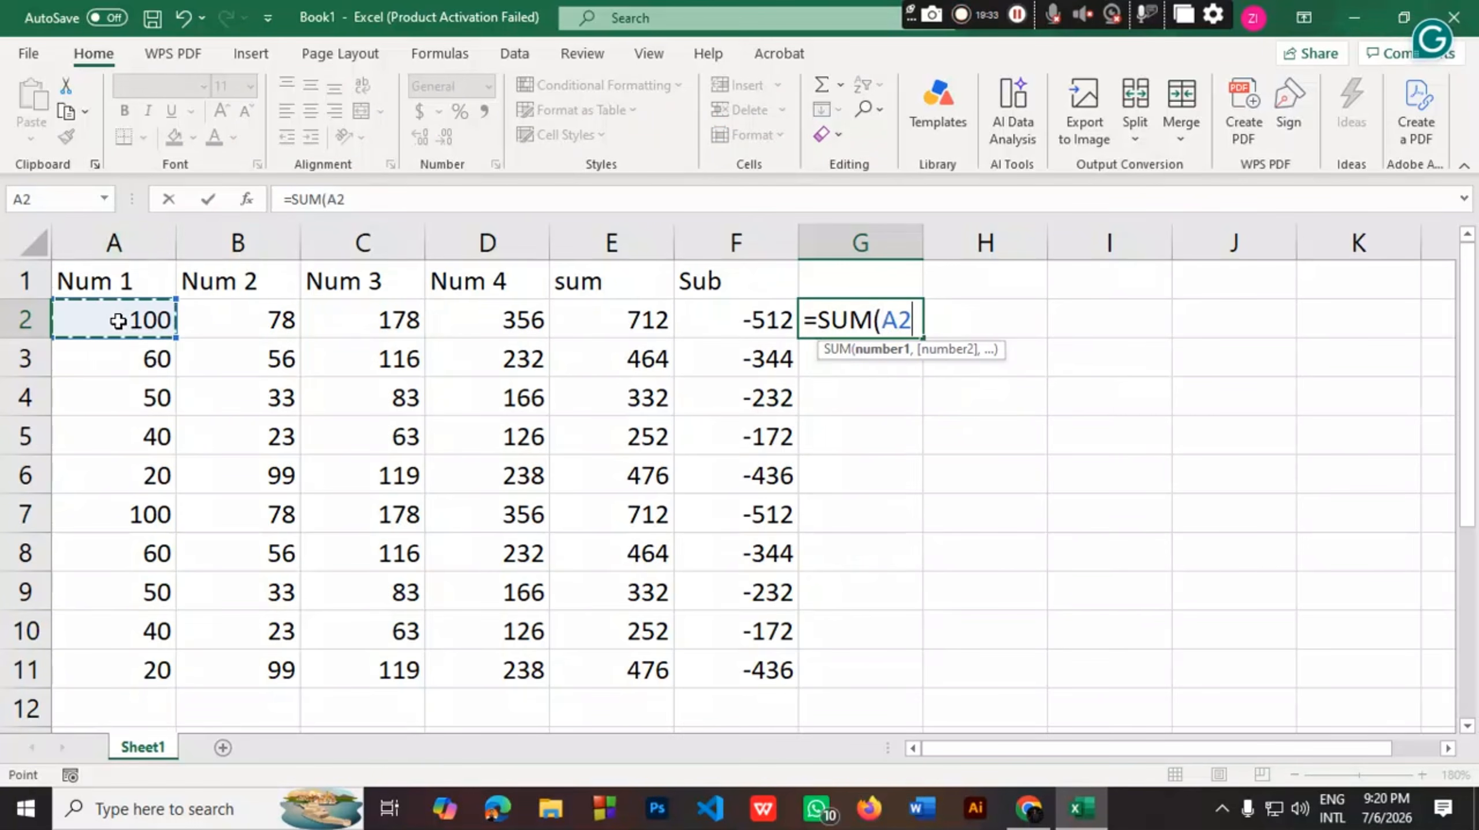
{"action": "key", "text": "F8"}
{"action": "key", "text": "F8"}
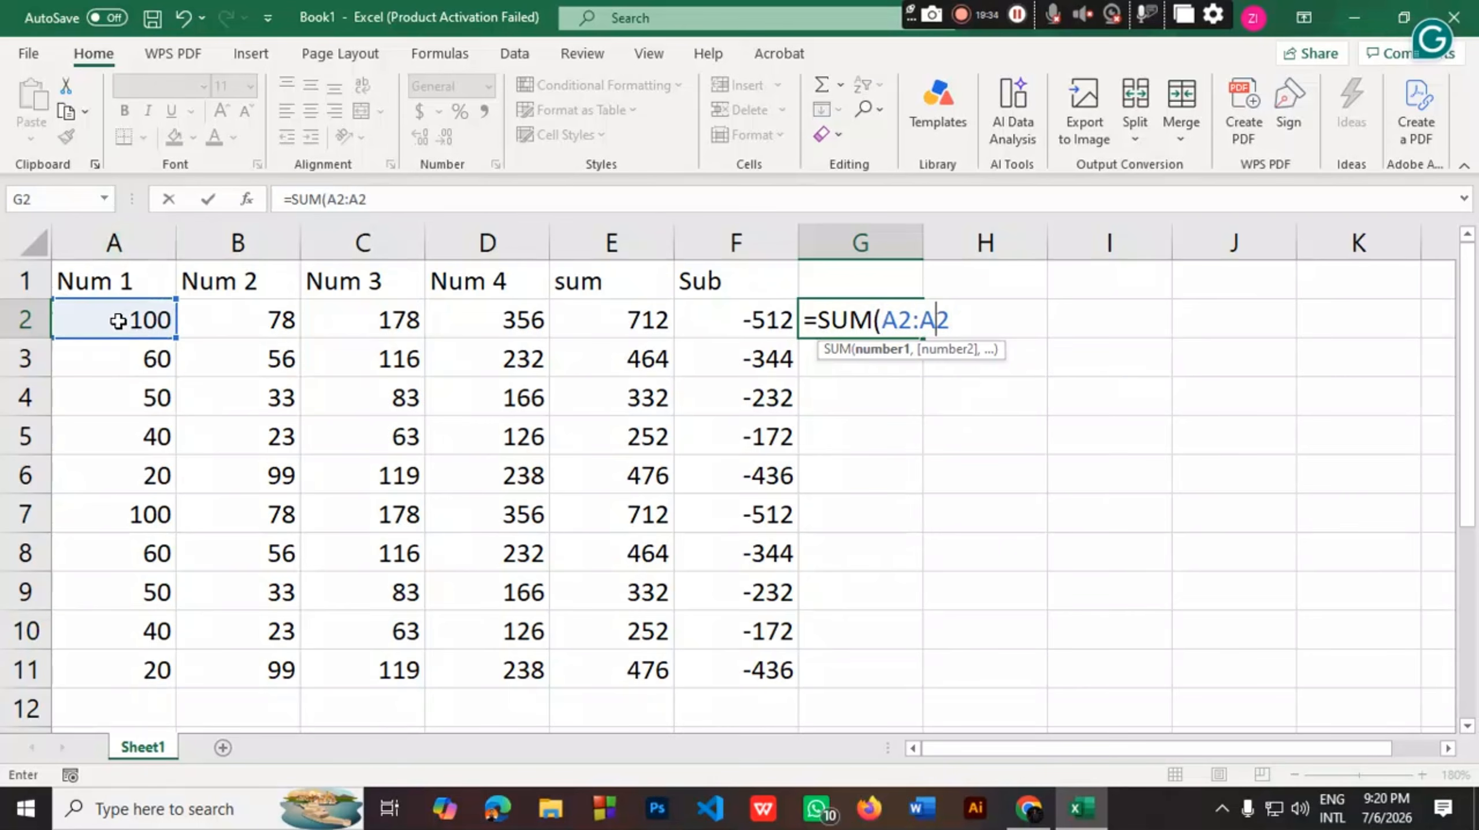
{"action": "key", "text": "BackSpace"}
{"action": "key", "text": "BackSpace"}
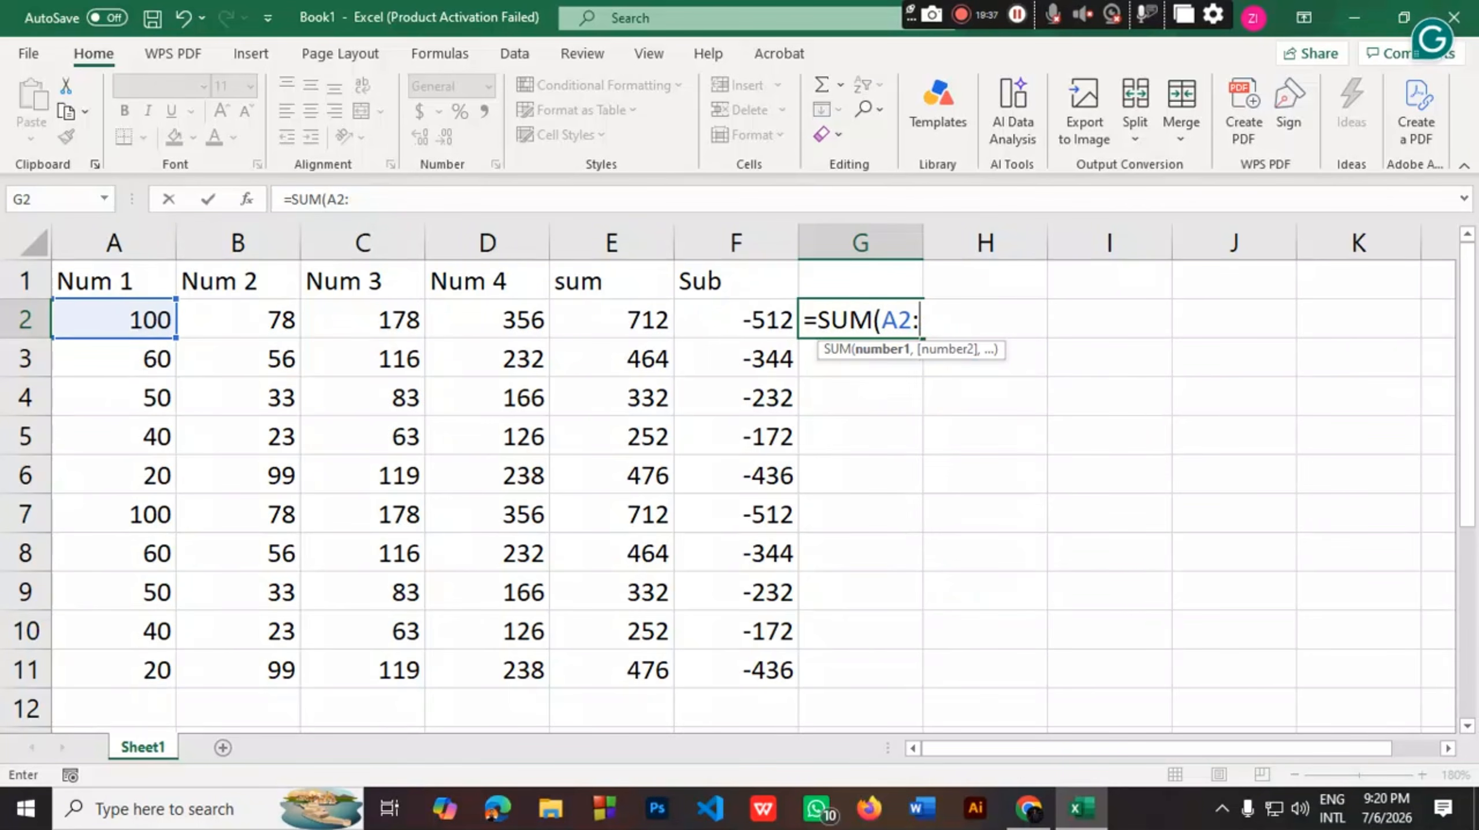
{"action": "left_click", "coordinate": [743, 327]}
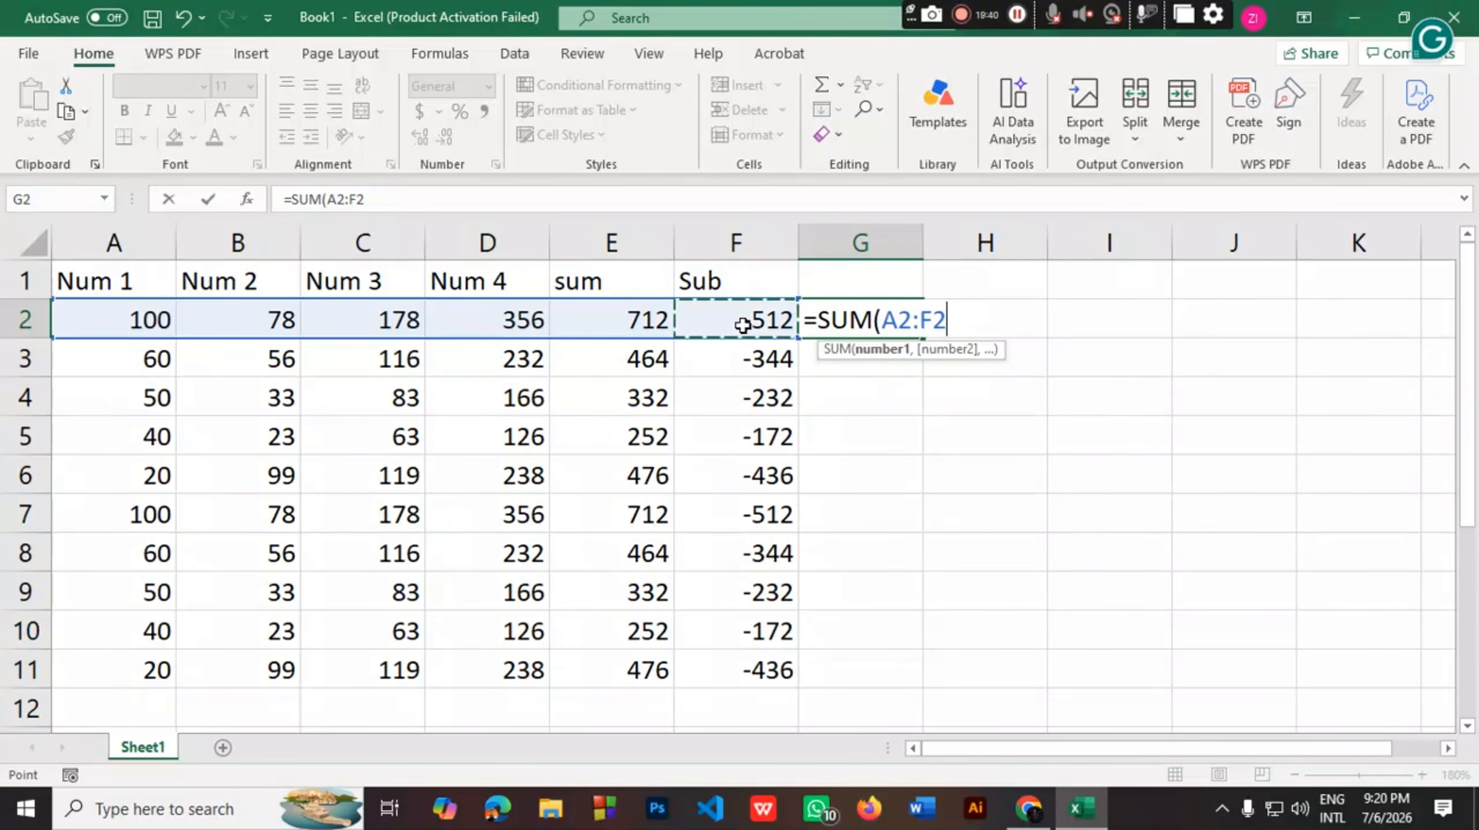
{"action": "type", "text": ")"}
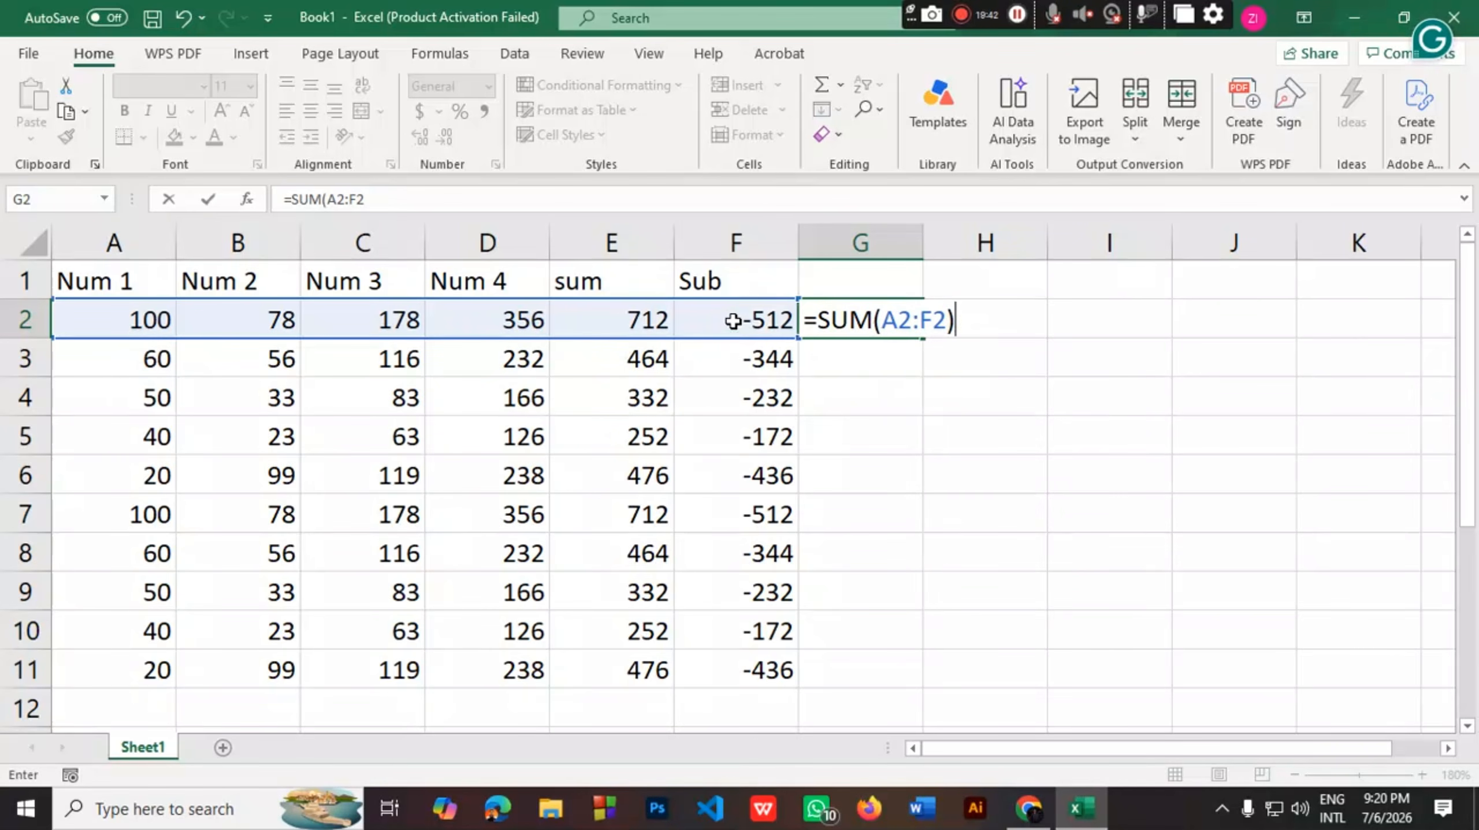
{"action": "key", "text": "Return"}
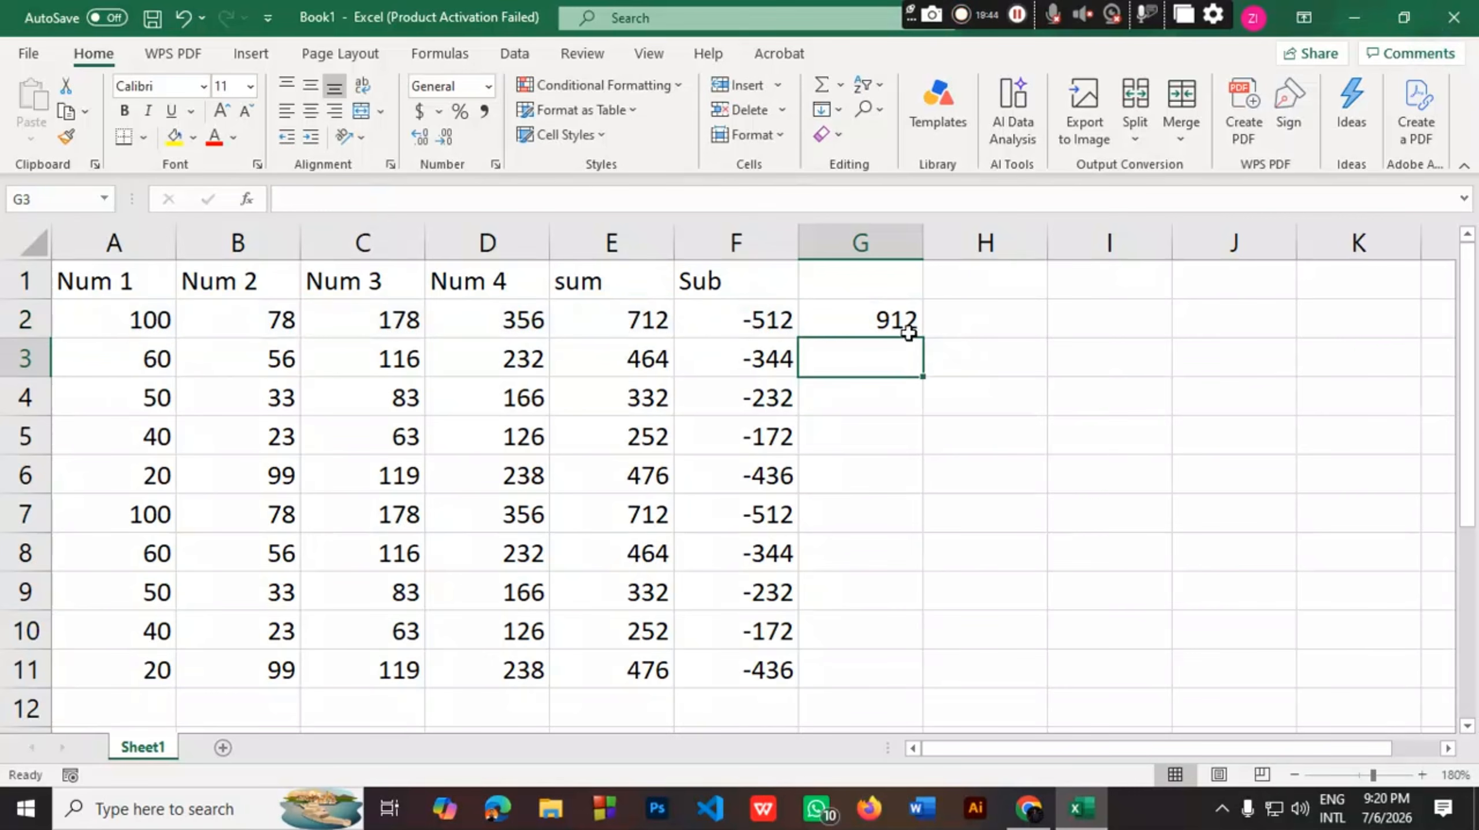
Fill the SUM formula from G2 down through G11
{"action": "left_click", "coordinate": [909, 330]}
{"action": "left_click_drag", "start_coordinate": [922, 340], "coordinate": [894, 566]}
{"action": "scroll", "coordinate": [1137, 568], "scroll_direction": "up", "scroll_amount": 1}
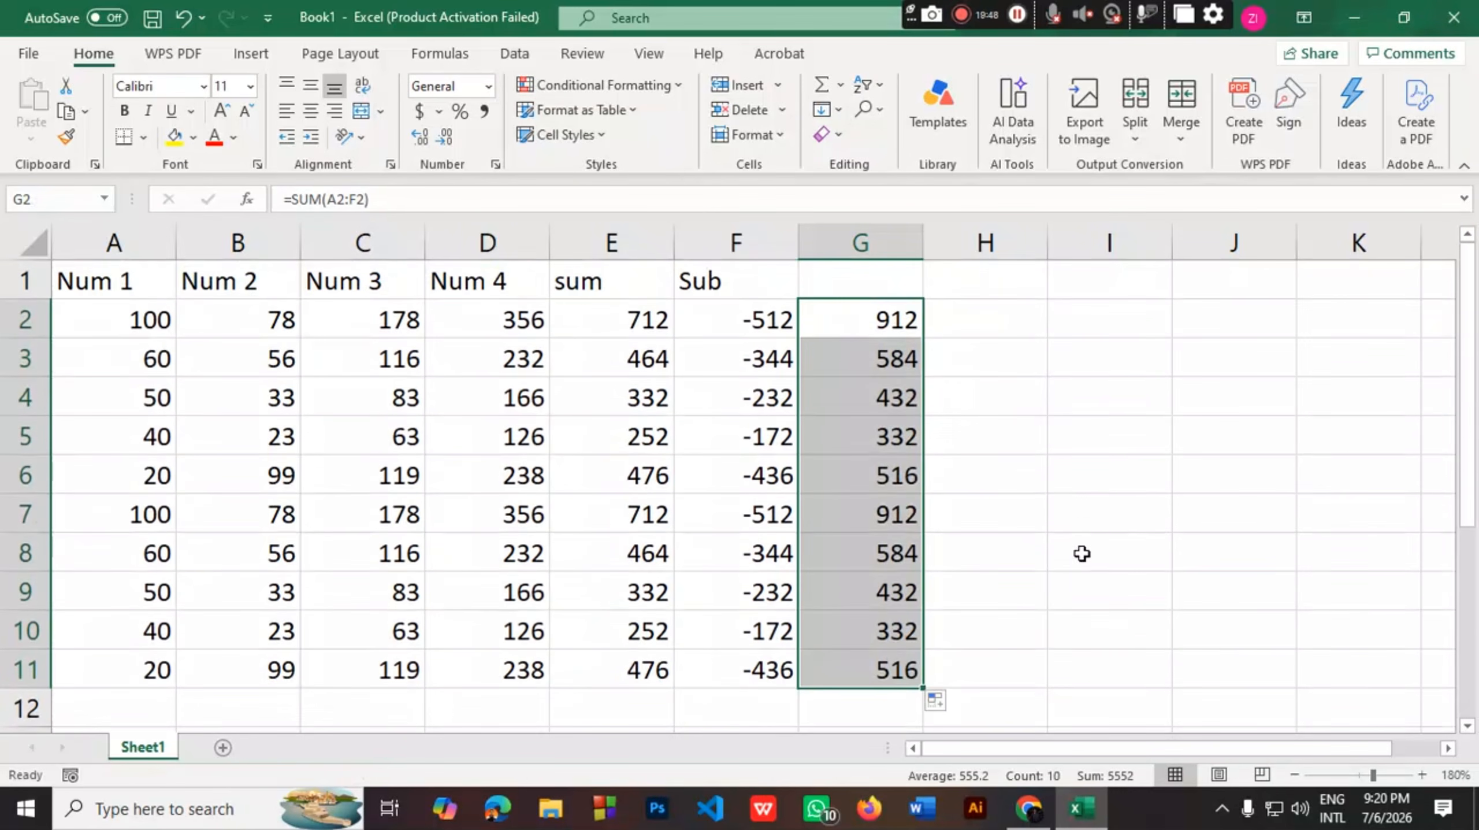
Clear the contents of C1:G11, keeping only the Num 1 and Num 2 columns
{"action": "left_click_drag", "start_coordinate": [99, 281], "coordinate": [913, 669]}
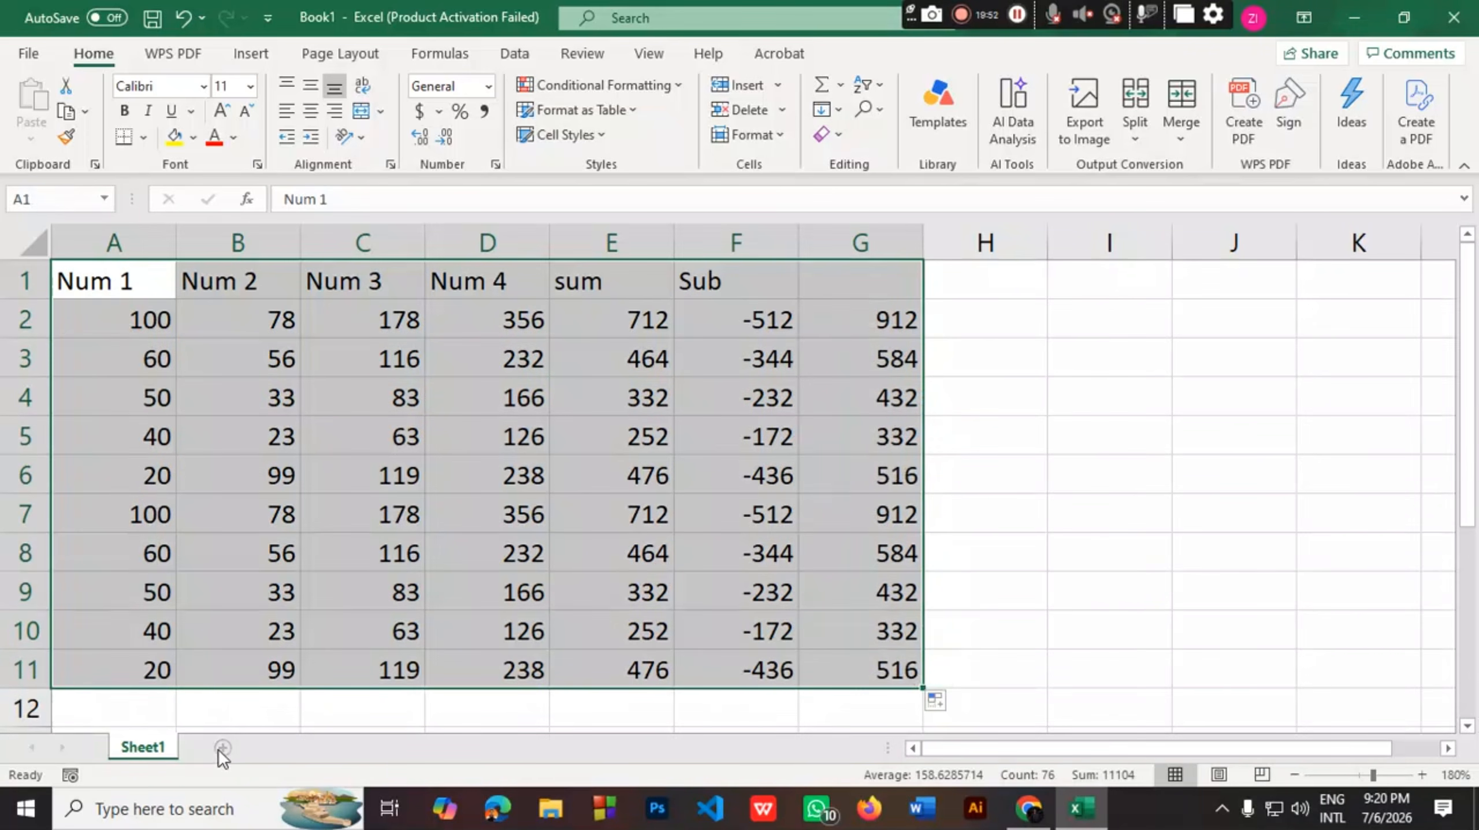
{"action": "left_click", "coordinate": [435, 555]}
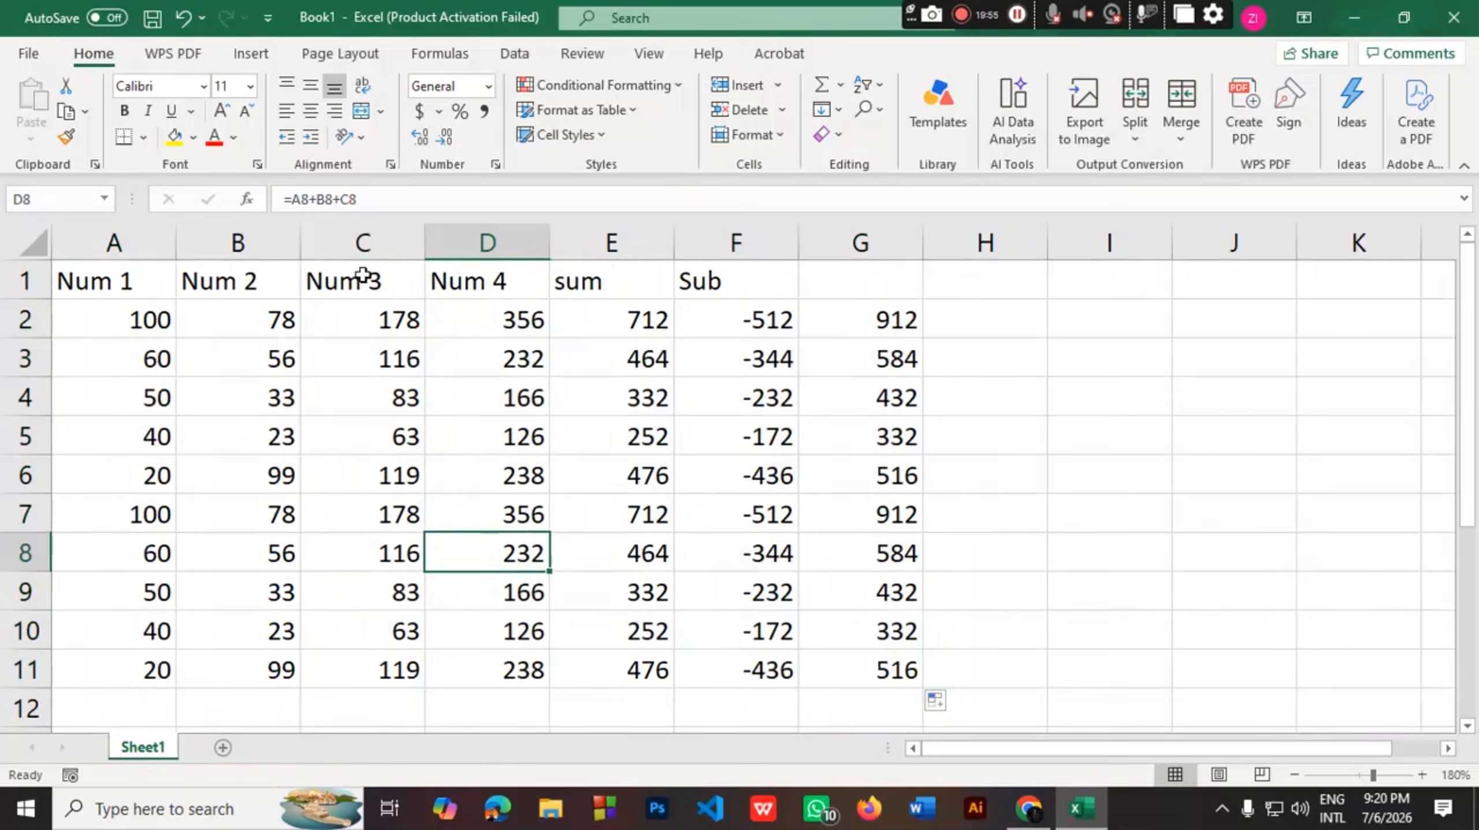
{"action": "left_click_drag", "start_coordinate": [363, 274], "coordinate": [898, 668]}
{"action": "key", "text": "Delete"}
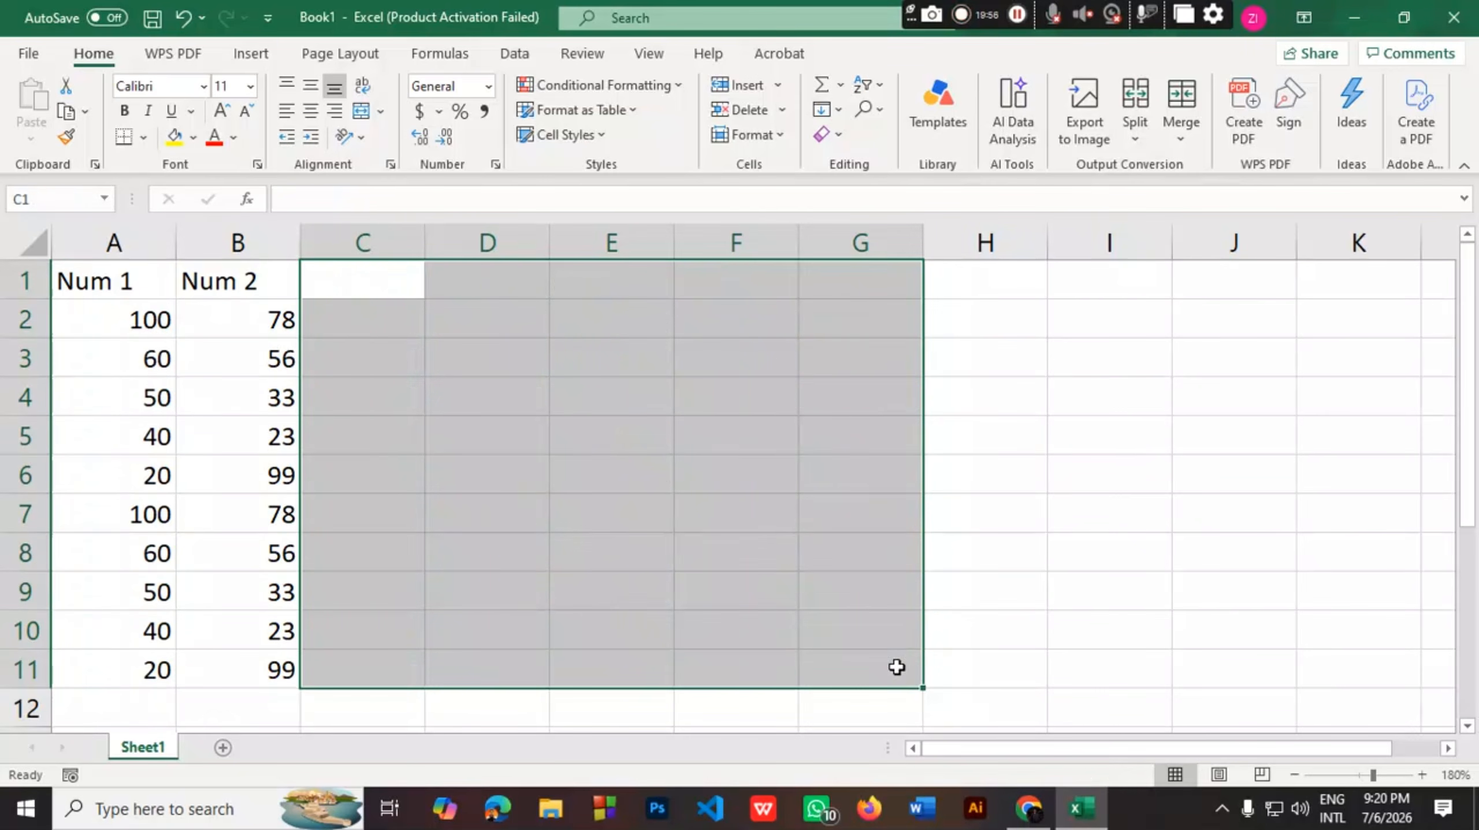
{"action": "left_click", "coordinate": [344, 288]}
{"action": "left_click", "coordinate": [982, 628]}
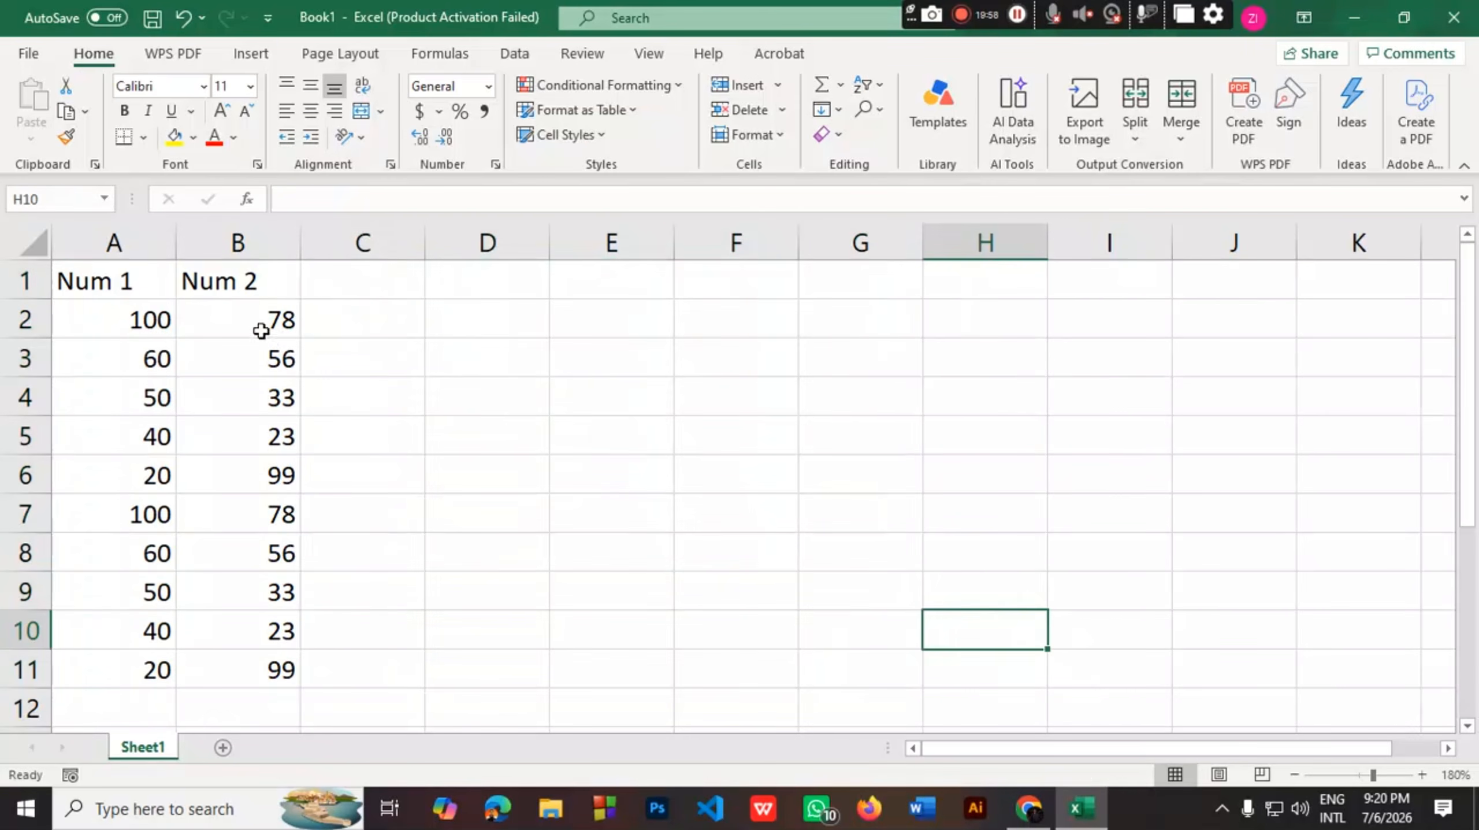
Enter the multiplication formula =A2*B2 in cell C2
{"action": "left_click", "coordinate": [390, 308]}
{"action": "left_click", "coordinate": [389, 284]}
{"action": "double_click", "coordinate": [372, 318]}
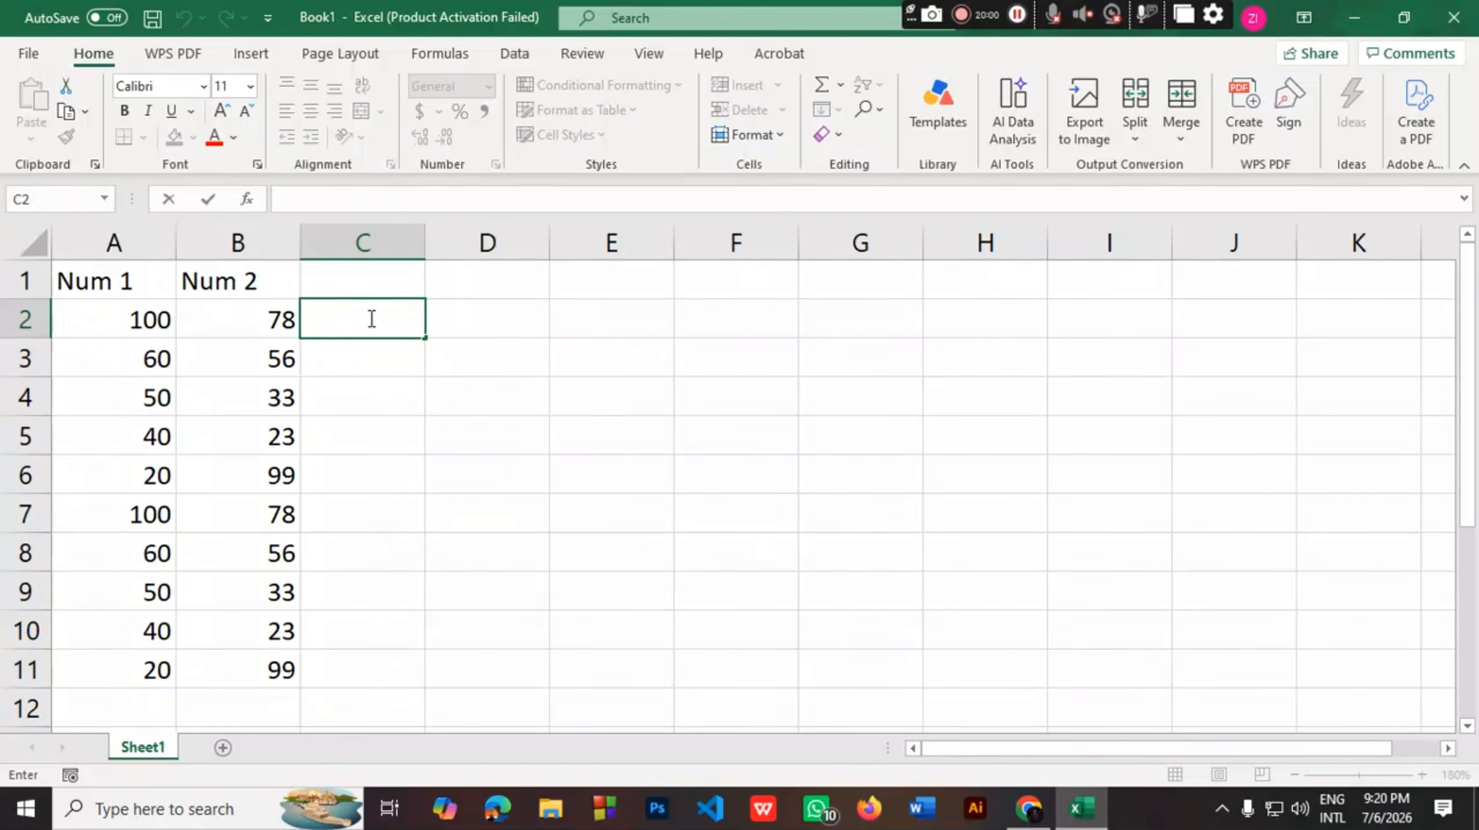
{"action": "type", "text": "="}
{"action": "left_click", "coordinate": [126, 319]}
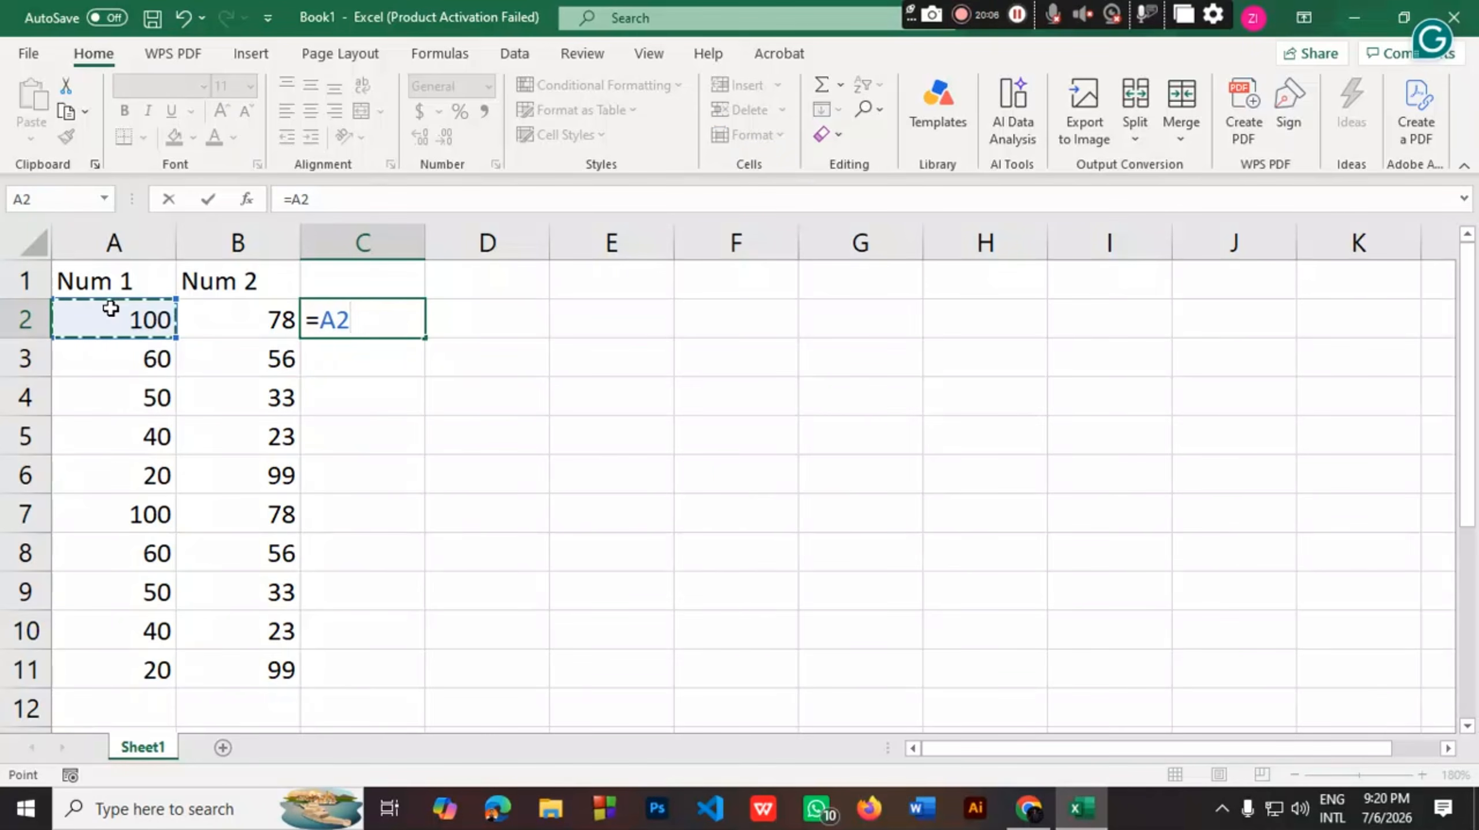
{"action": "type", "text": ")"}
{"action": "key", "text": "BackSpace"}
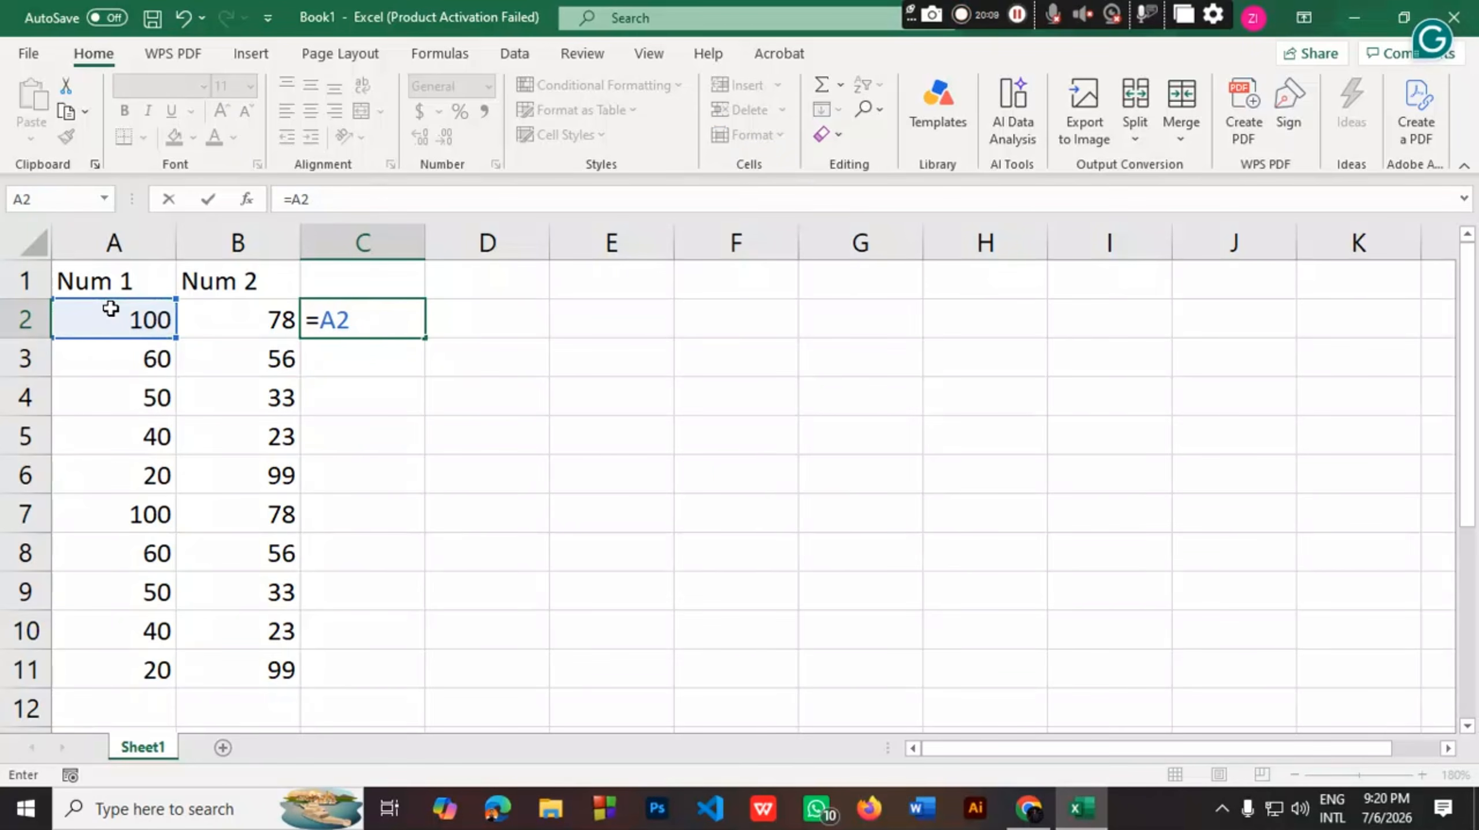
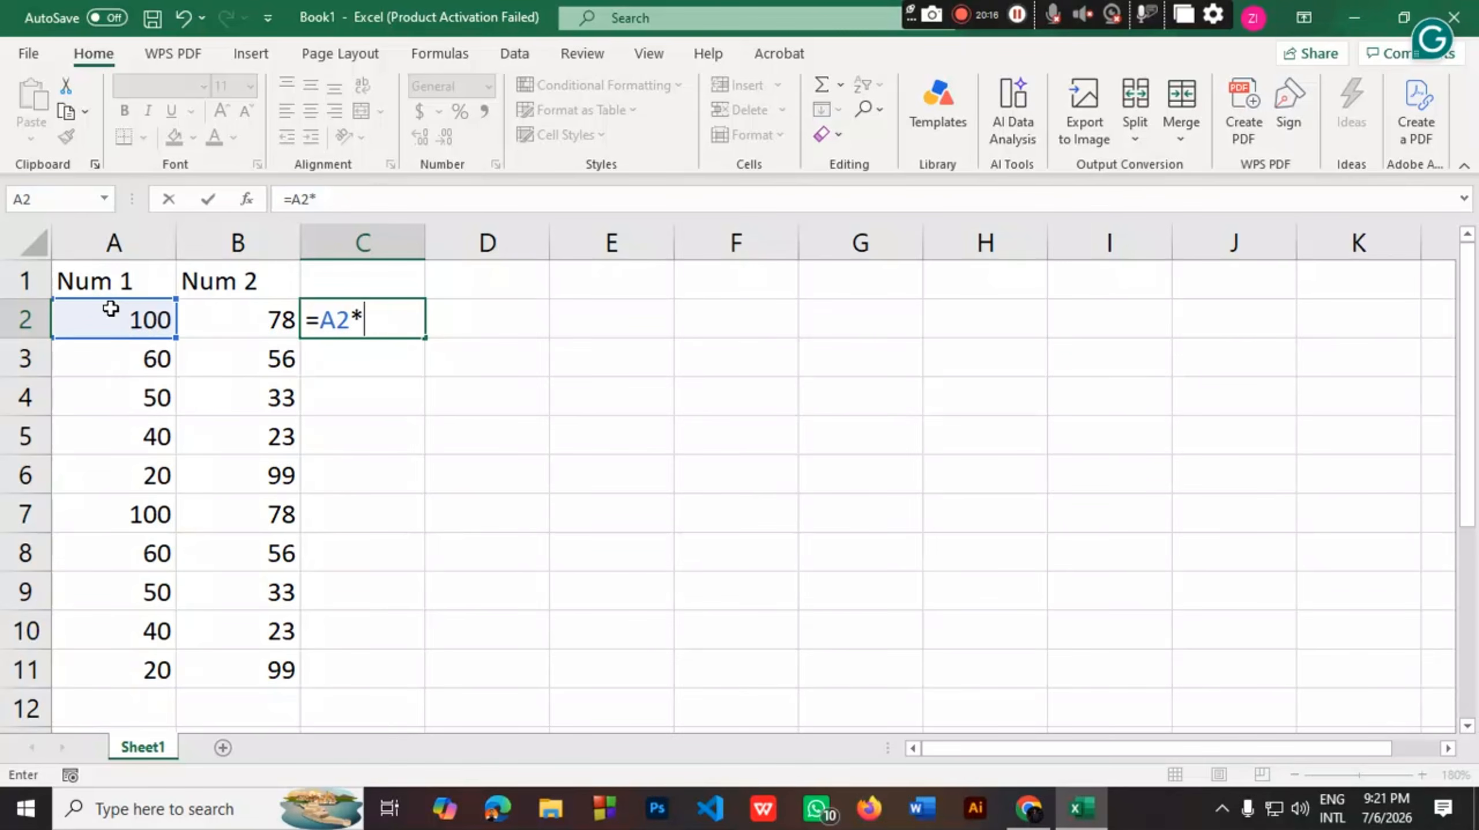
{"action": "left_click", "coordinate": [242, 330]}
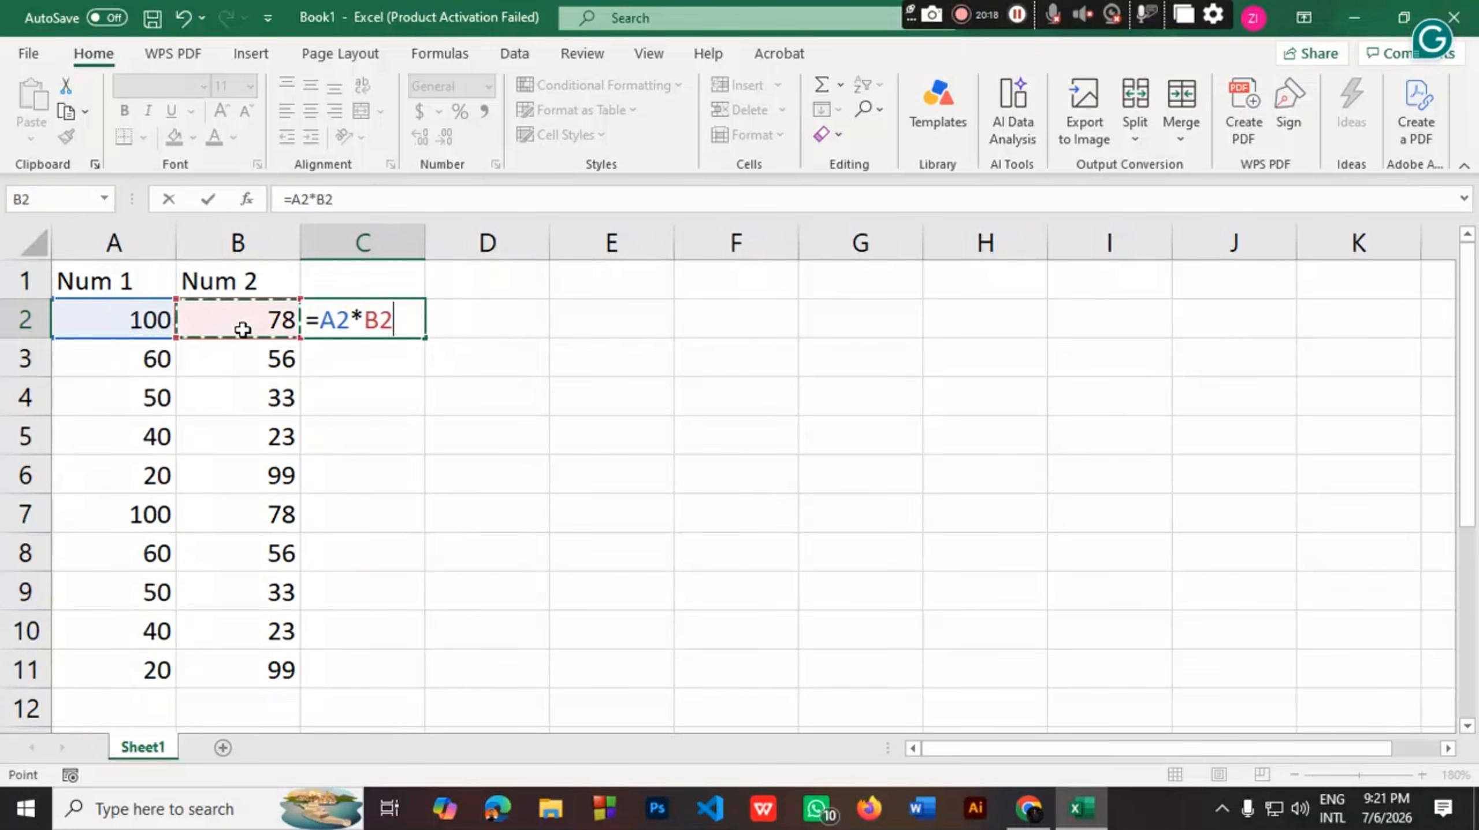
{"action": "key", "text": "Return"}
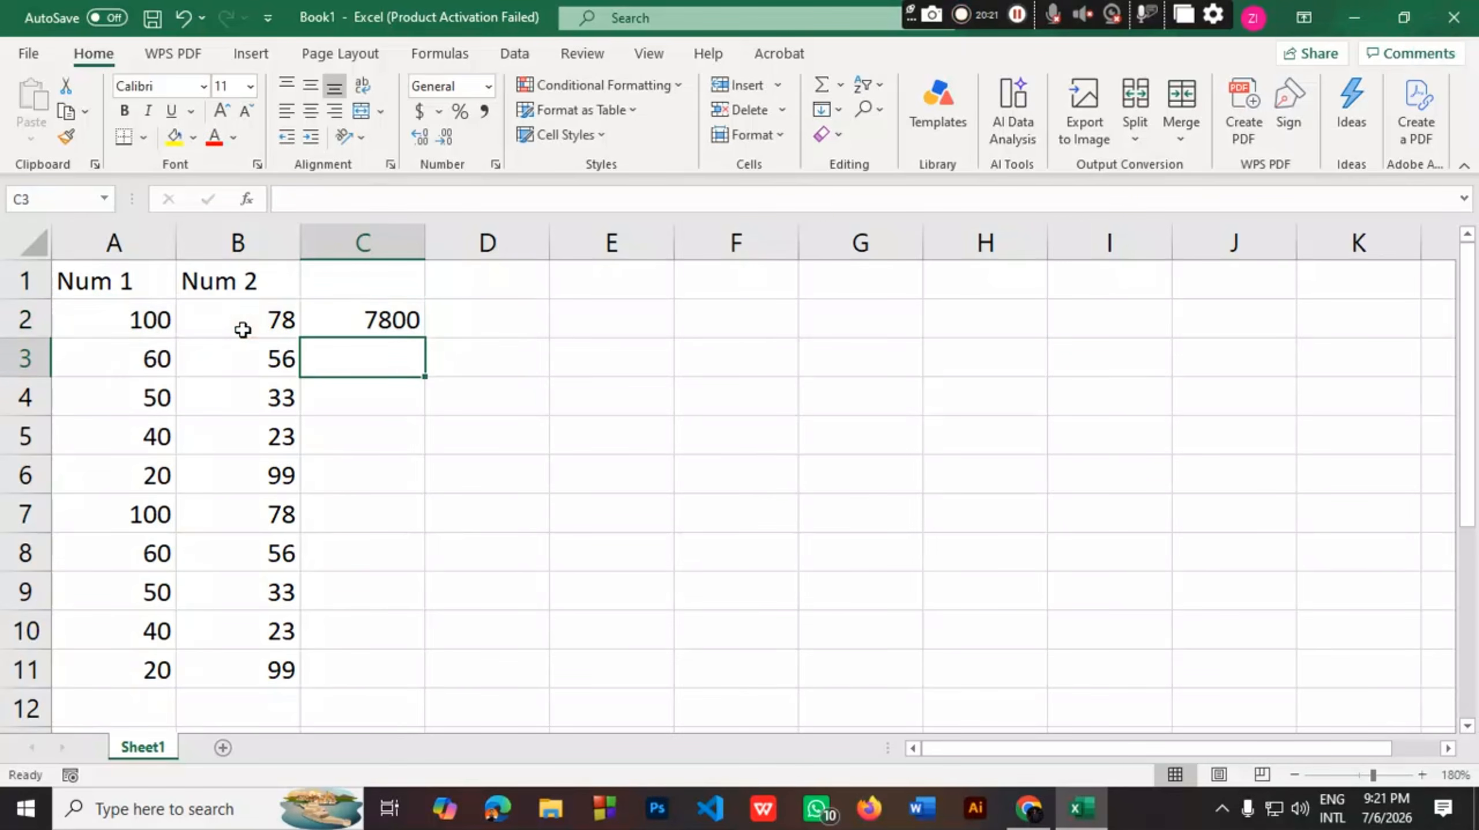
Fill the multiplication formula from C2 down through C11
{"action": "left_click", "coordinate": [147, 321]}
{"action": "left_click", "coordinate": [249, 324]}
{"action": "left_click", "coordinate": [393, 323]}
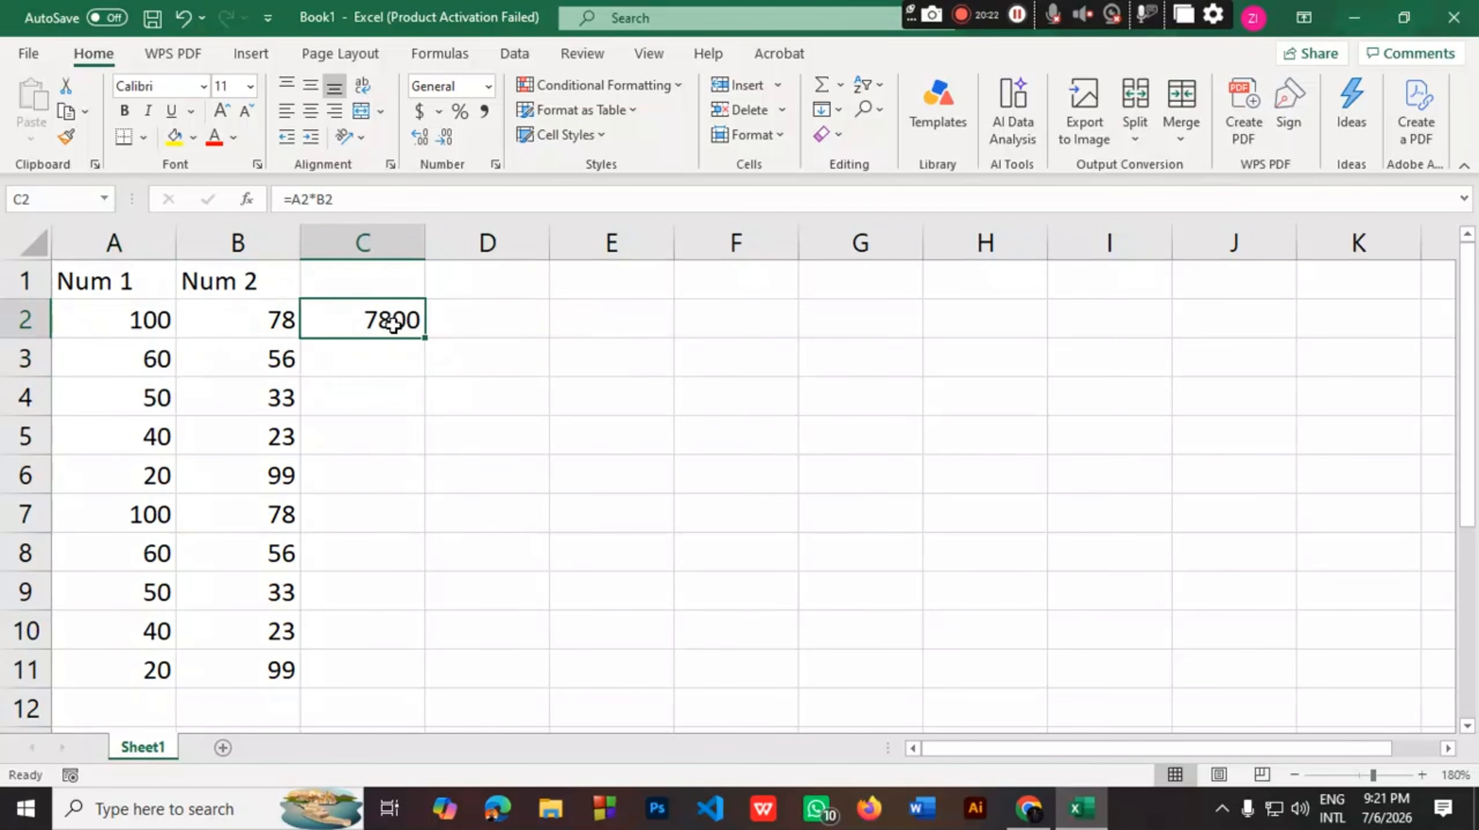
{"action": "left_click_drag", "start_coordinate": [430, 336], "coordinate": [429, 686]}
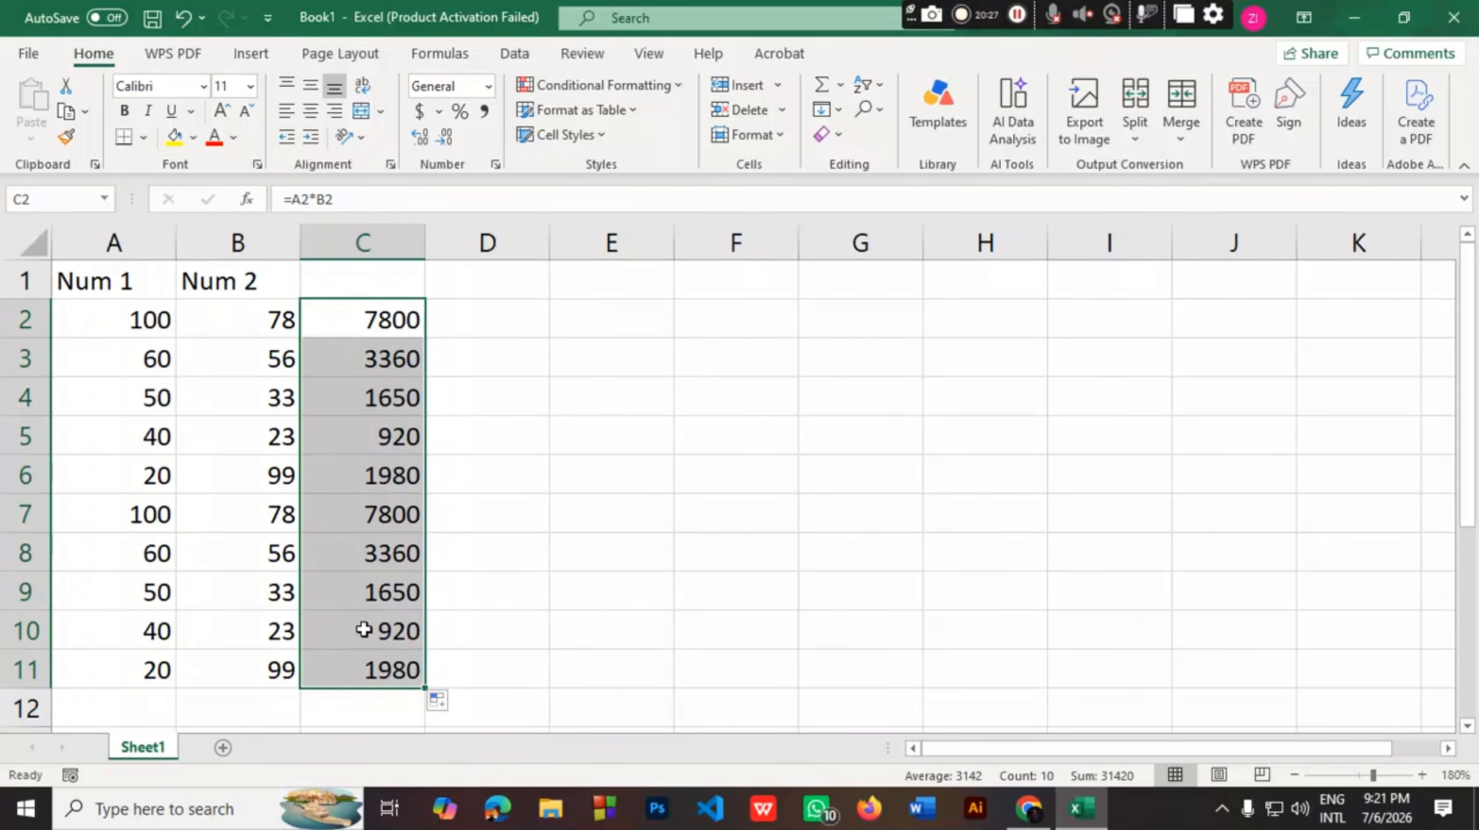
Enter the division formula =A2/B2 in cell D2
{"action": "left_click", "coordinate": [474, 322]}
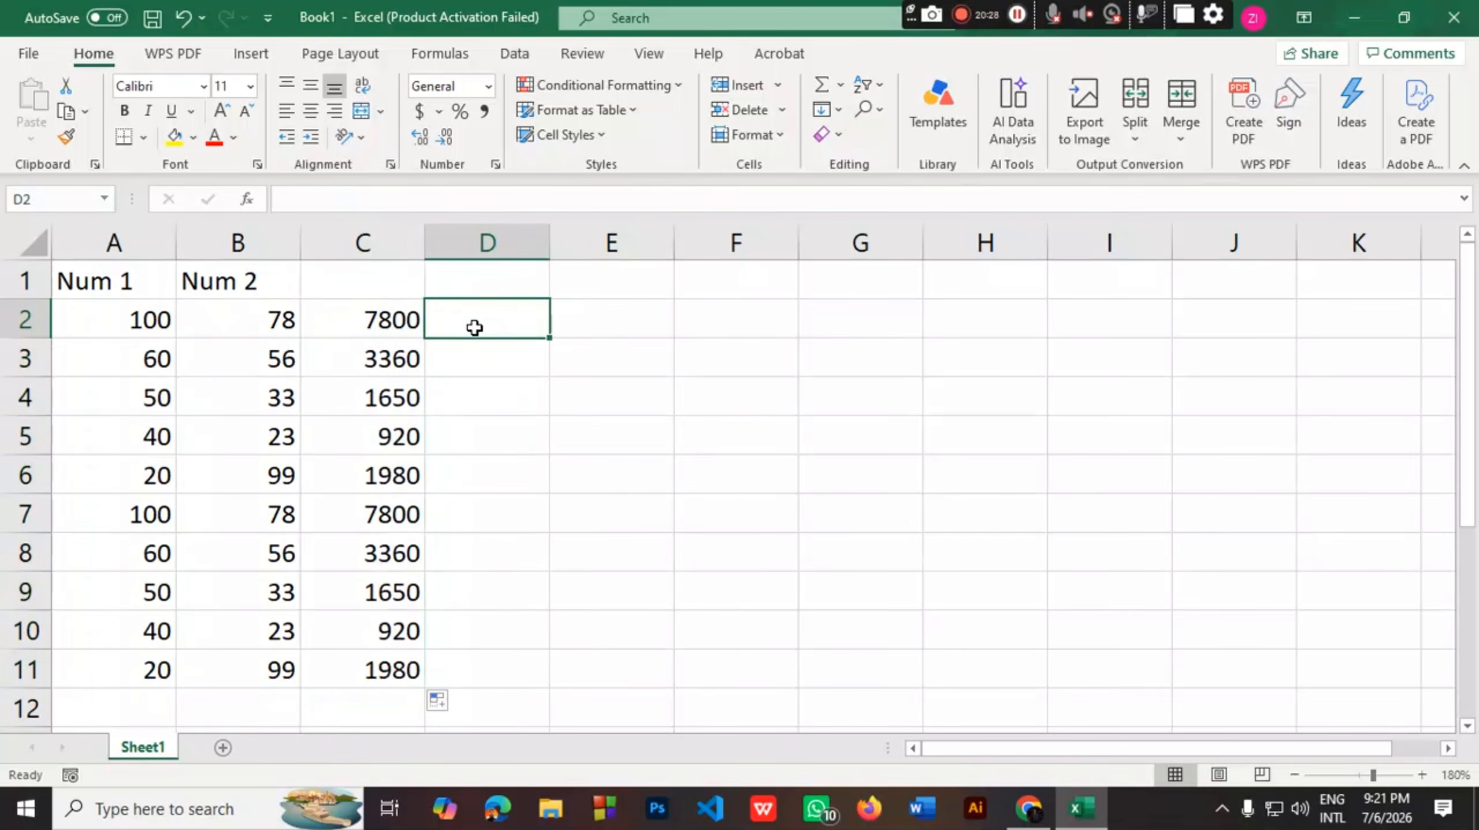
{"action": "double_click", "coordinate": [474, 328]}
{"action": "type", "text": "="}
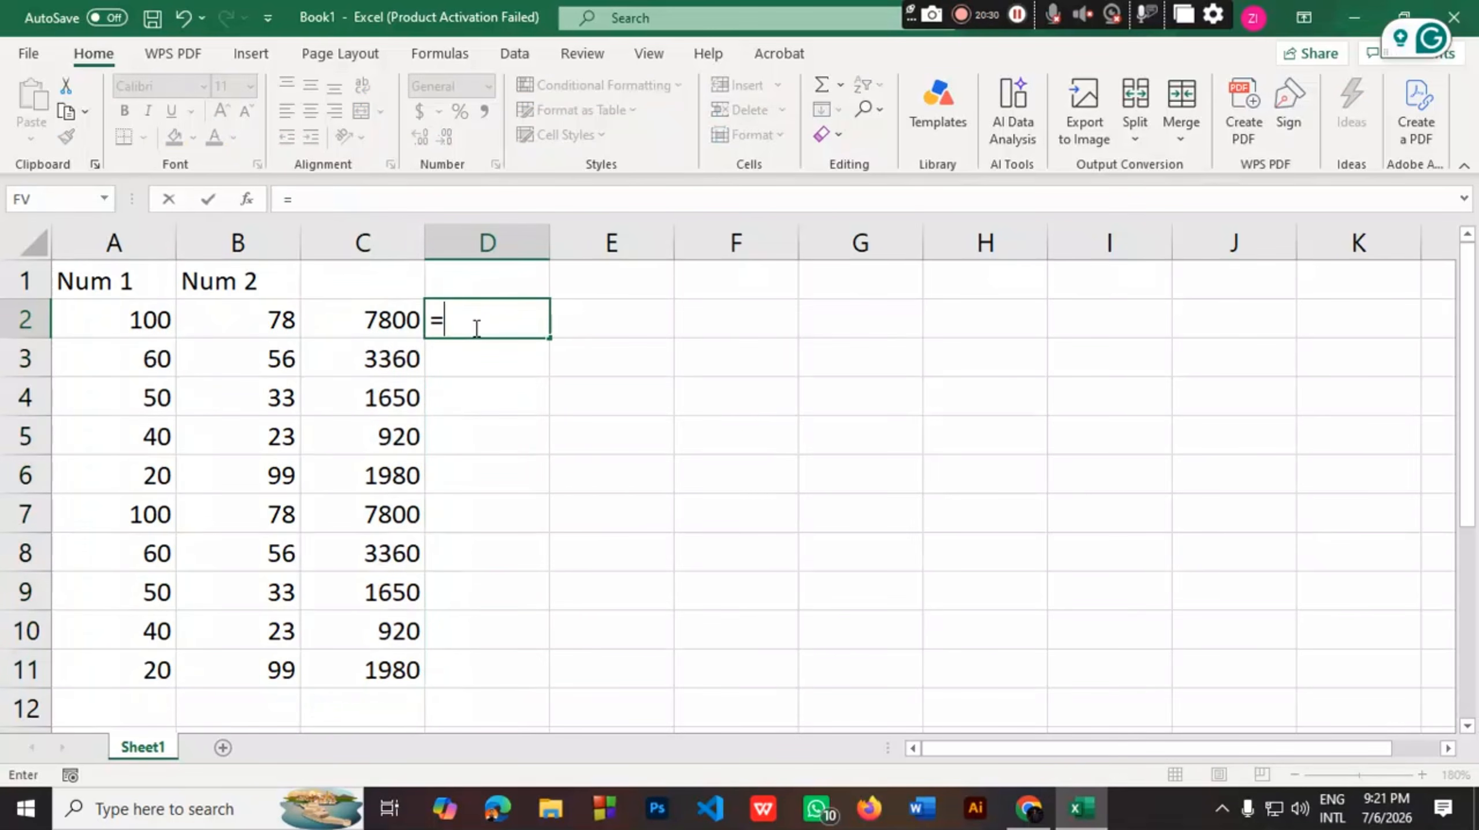
{"action": "left_click", "coordinate": [123, 328]}
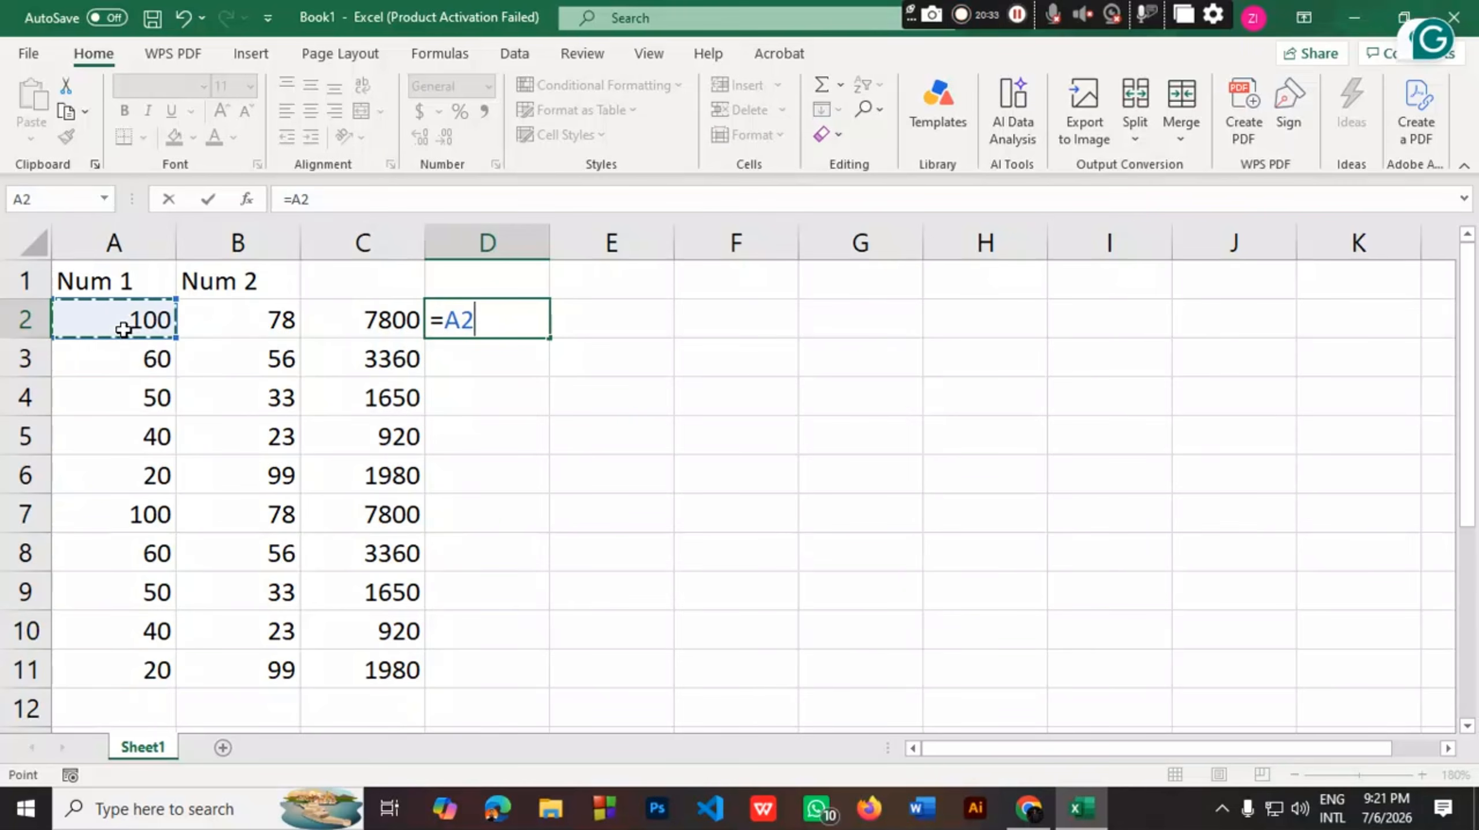
{"action": "type", "text": "/"}
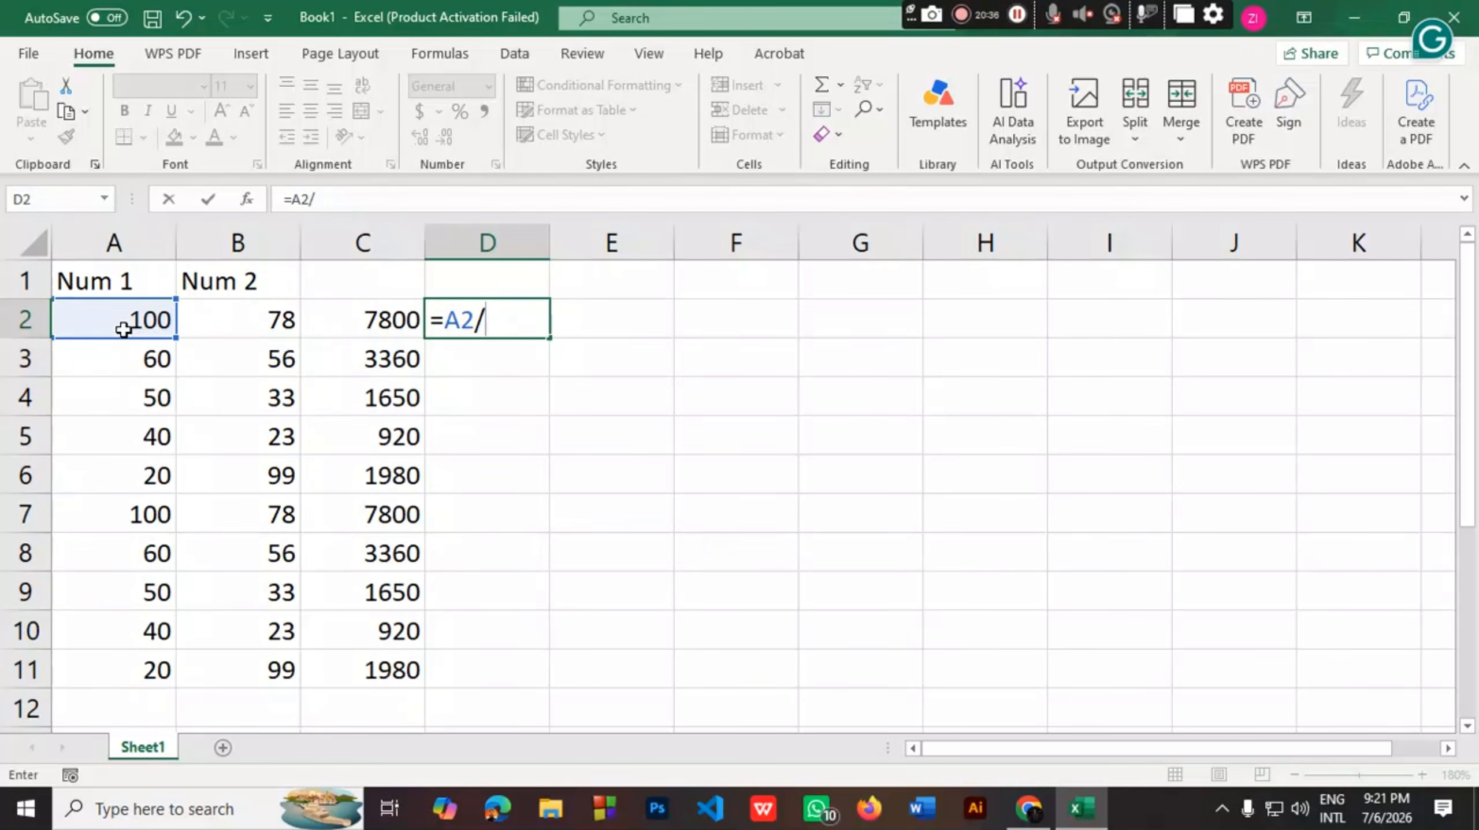
{"action": "left_click", "coordinate": [232, 328]}
{"action": "key", "text": "Return"}
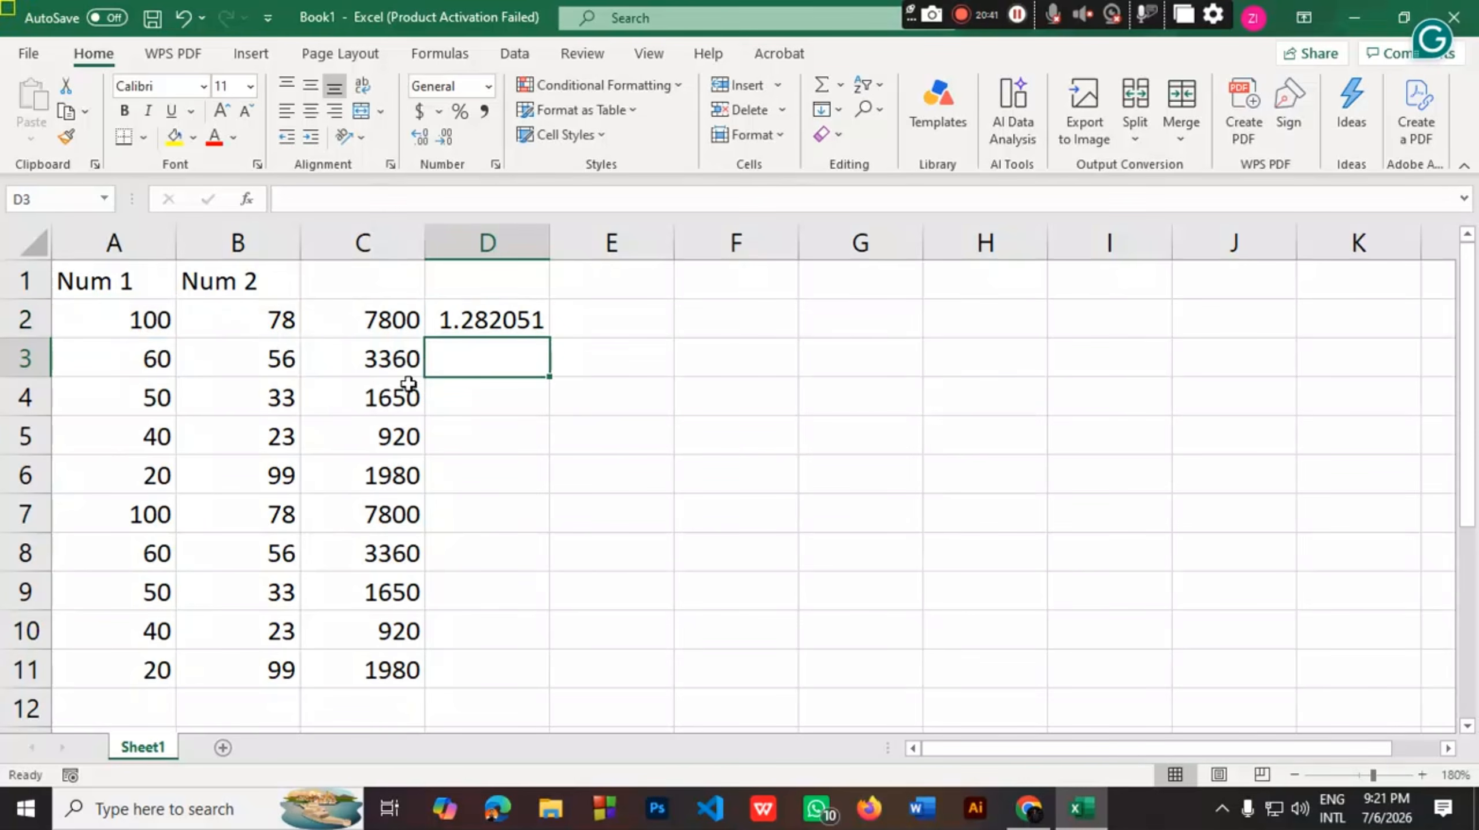
Fill the division formula from D2 down through D11
{"action": "left_click", "coordinate": [511, 321]}
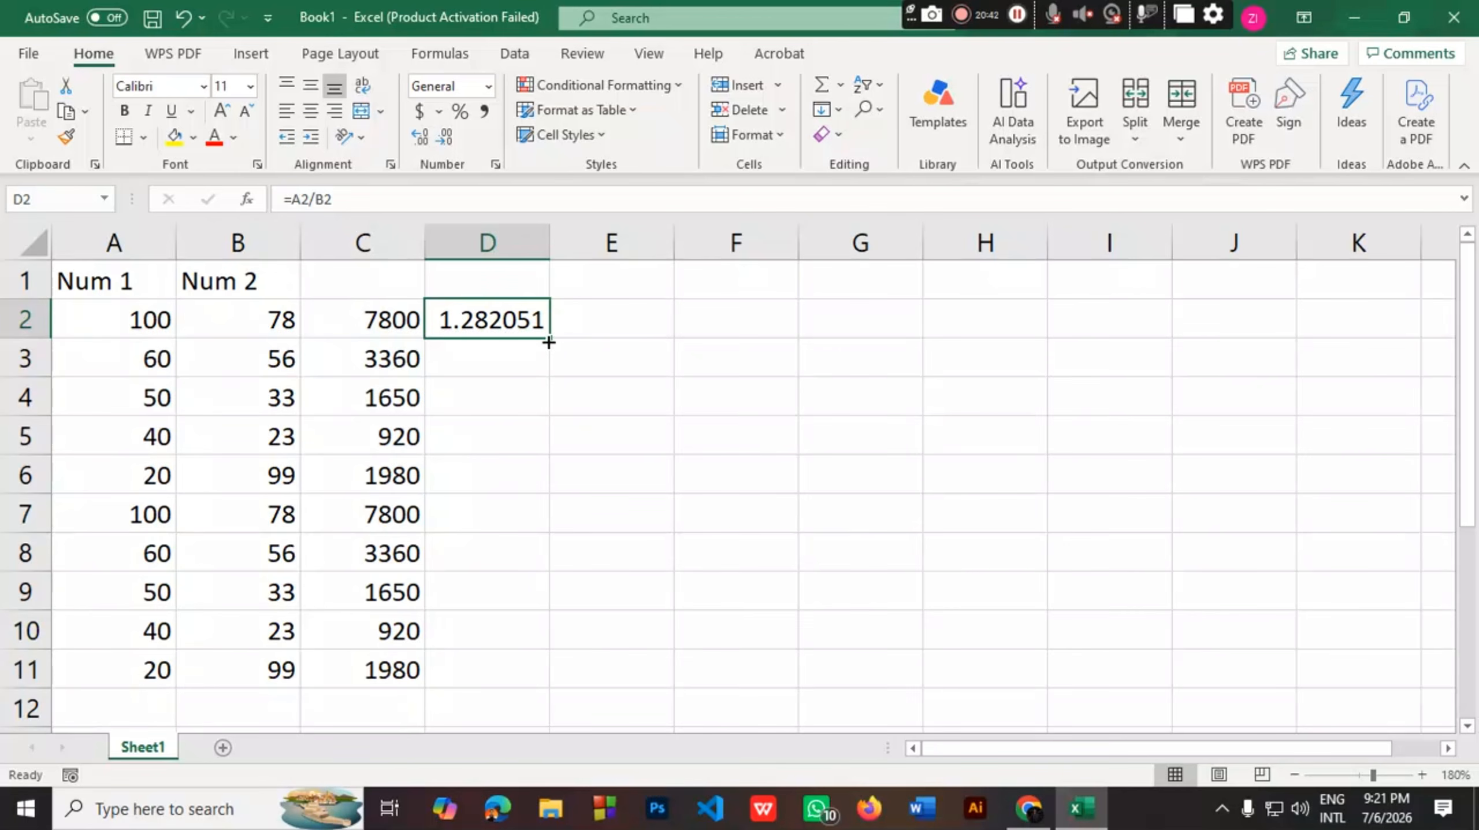
{"action": "left_click_drag", "start_coordinate": [548, 342], "coordinate": [532, 680]}
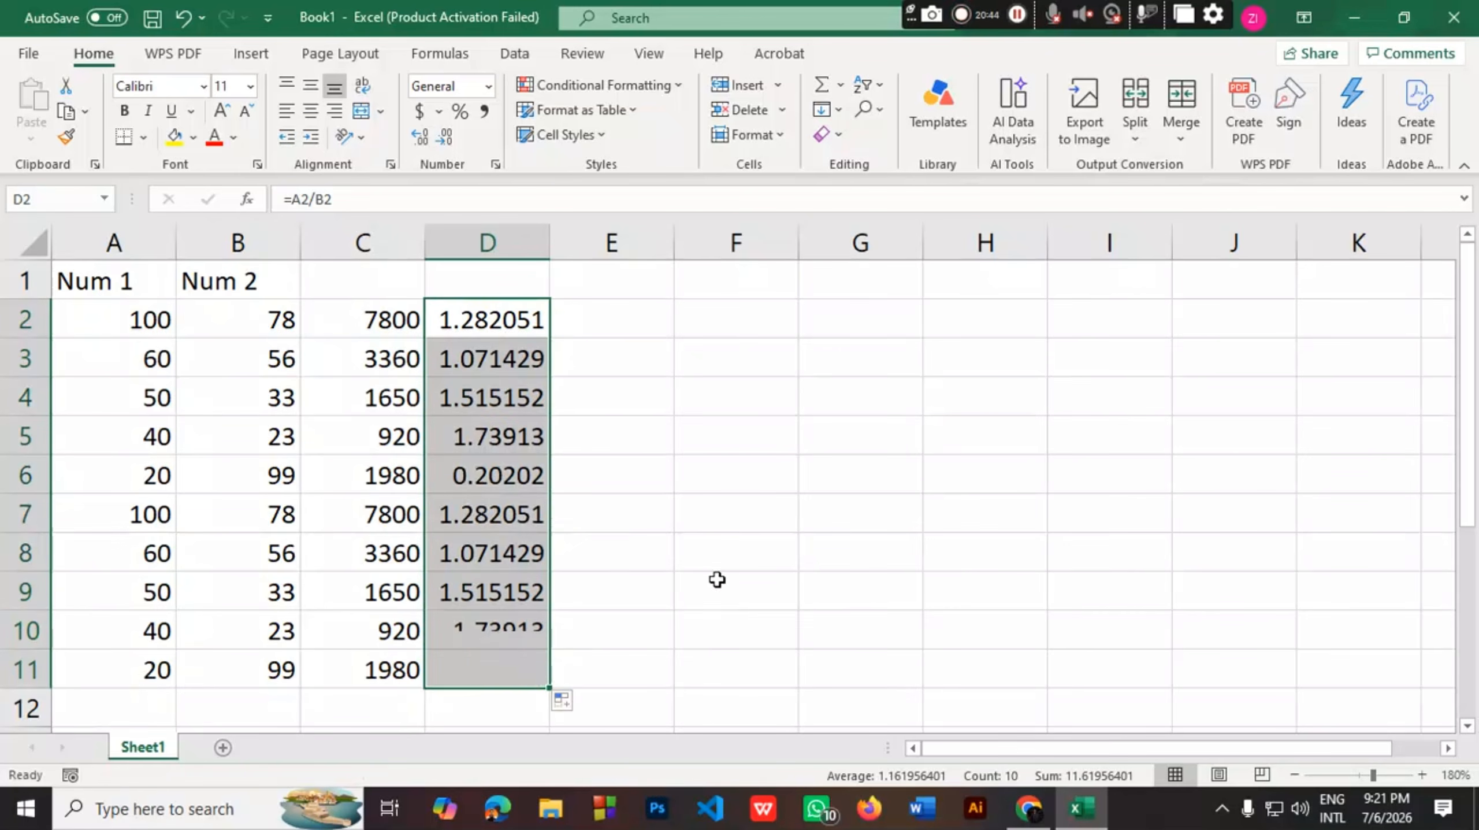
{"action": "left_click", "coordinate": [378, 329]}
{"action": "left_click", "coordinate": [513, 321]}
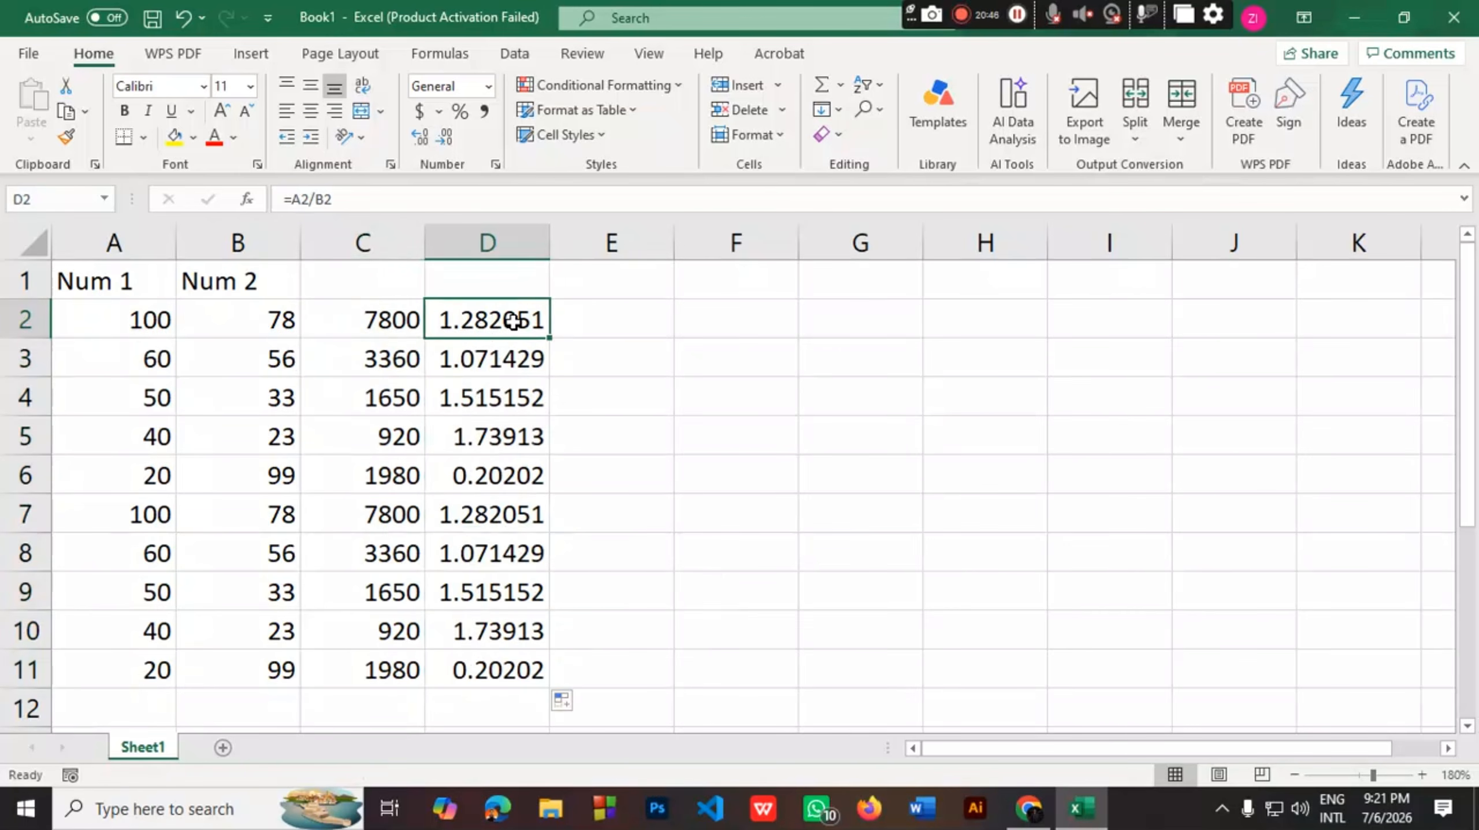
Switch to Chrome to review the PRODUCT function examples on page 66 of the ICT textbook PDF, and return to Excel
{"action": "left_click", "coordinate": [1028, 807]}
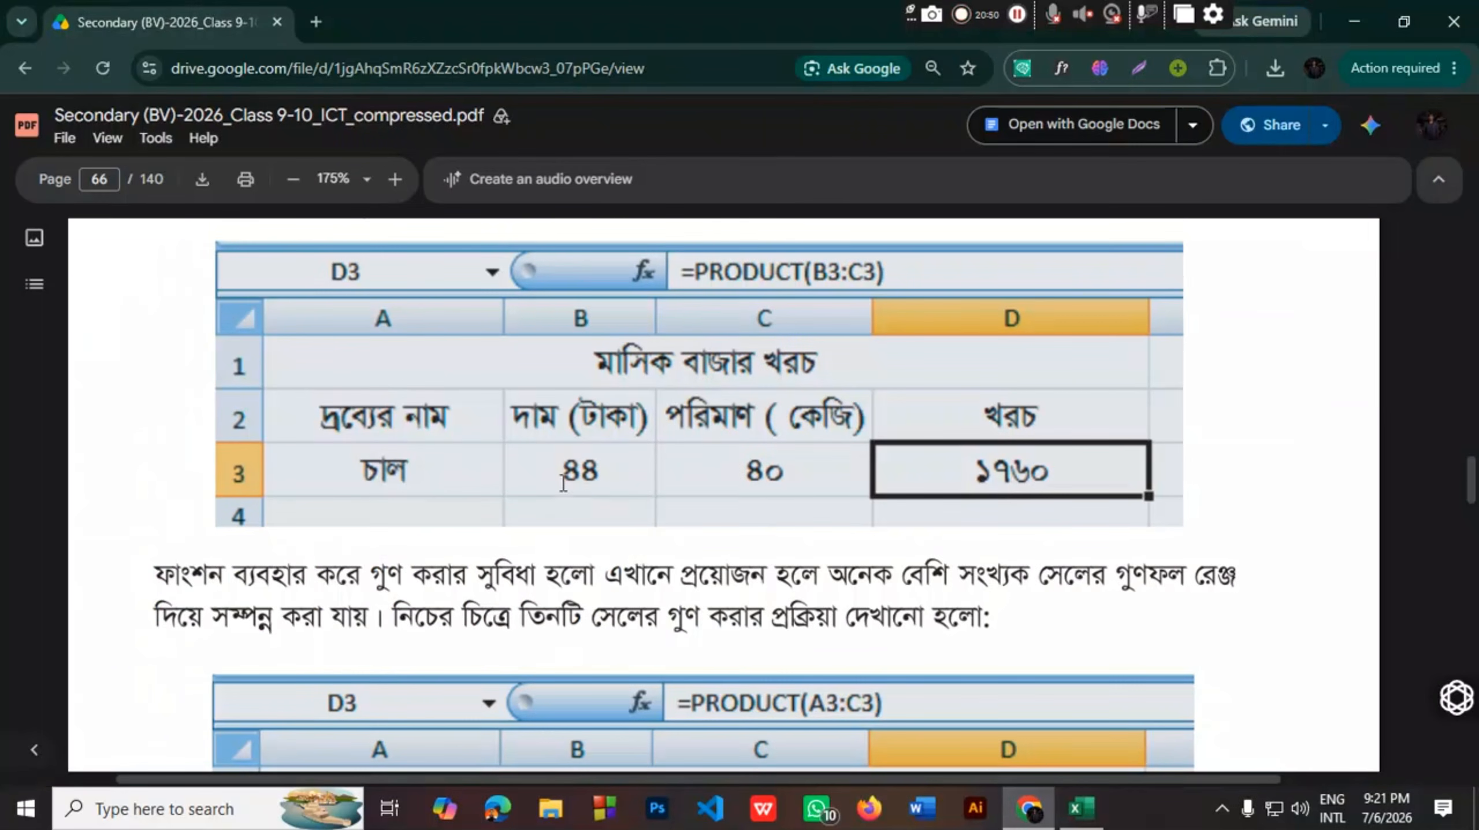
{"action": "scroll", "coordinate": [562, 483], "scroll_direction": "down", "scroll_amount": 2}
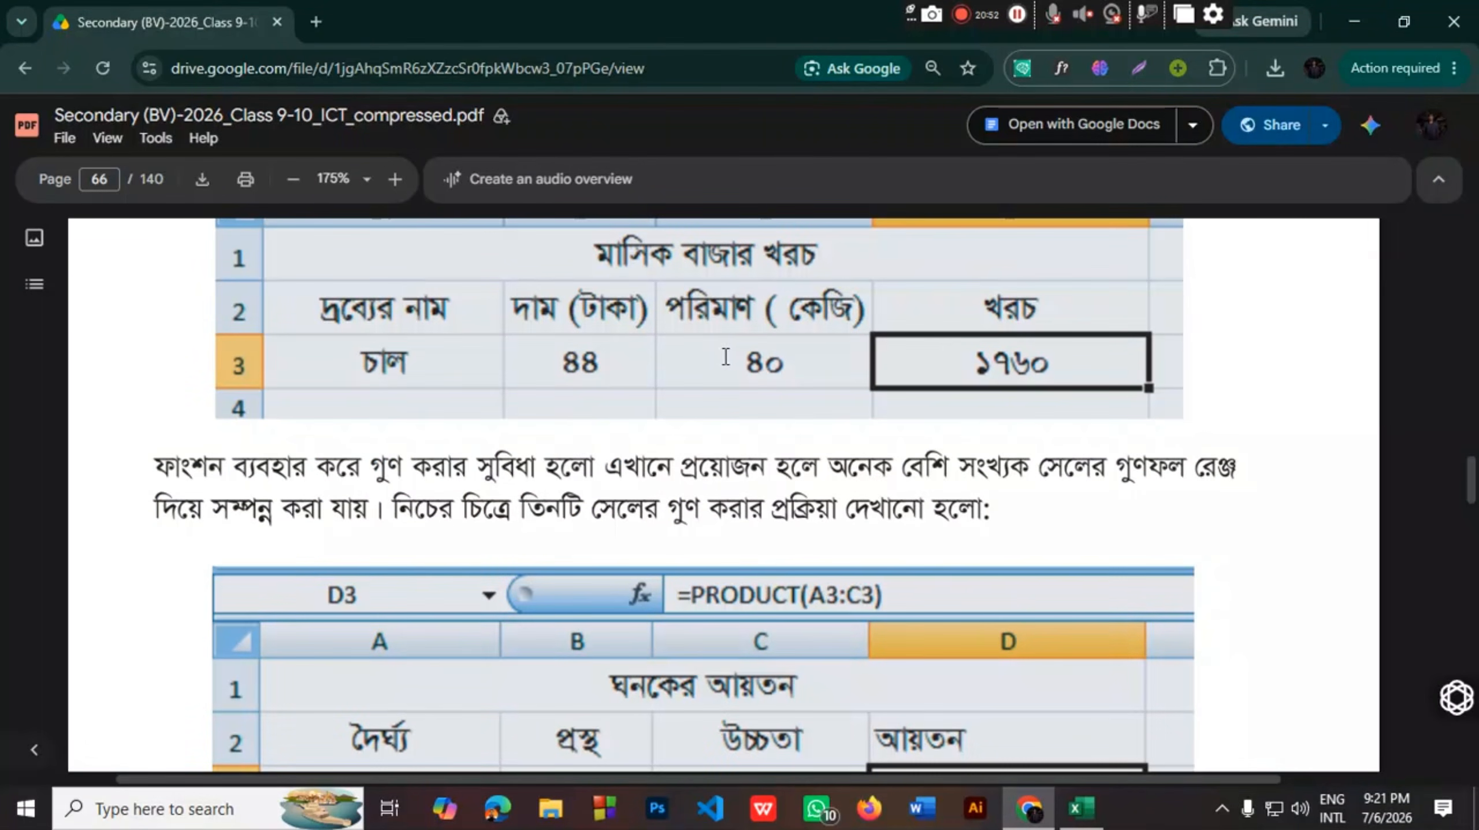
{"action": "scroll", "coordinate": [755, 355], "scroll_direction": "up", "scroll_amount": 2}
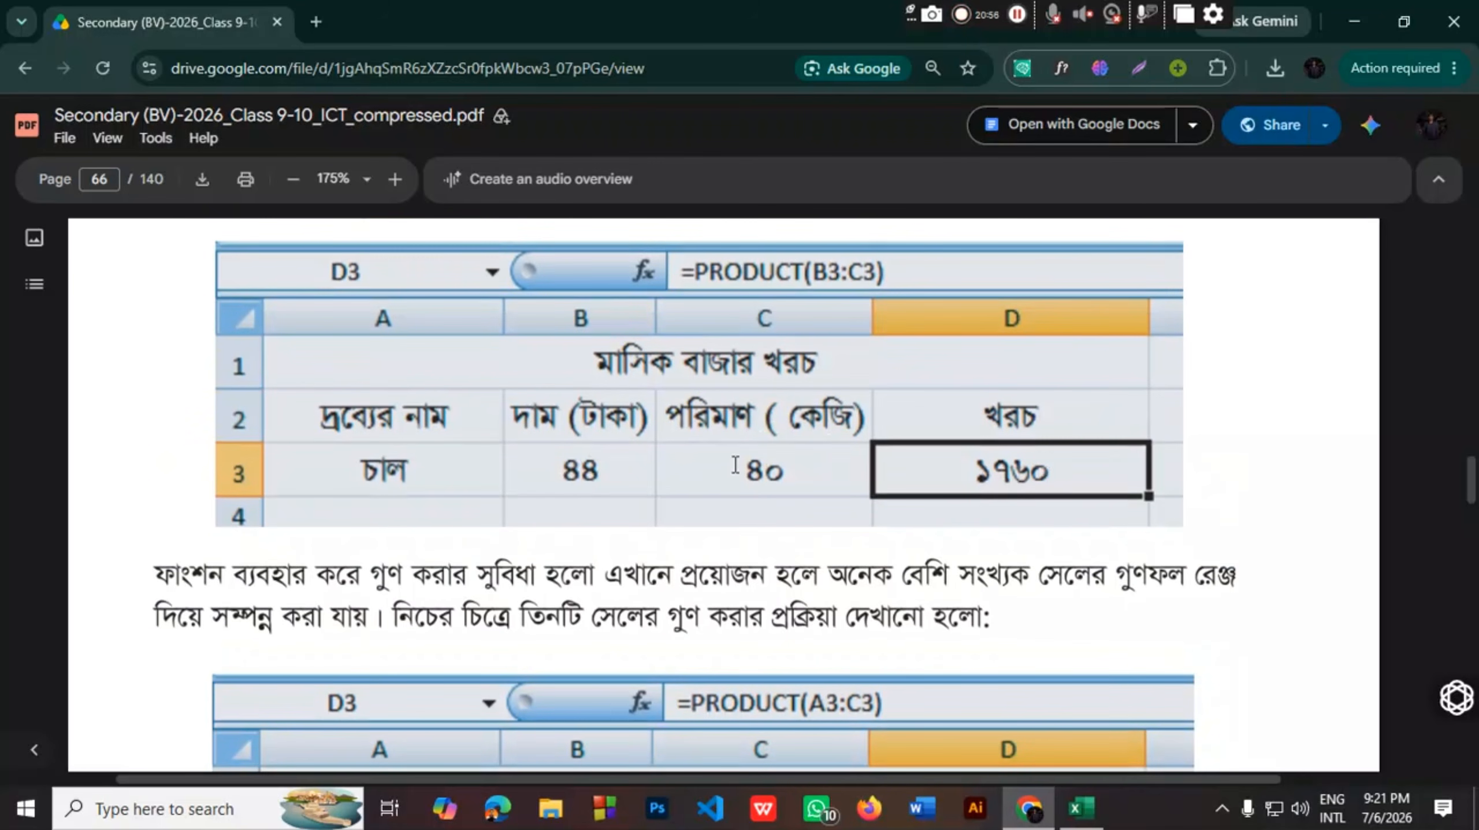
{"action": "scroll", "coordinate": [735, 464], "scroll_direction": "down", "scroll_amount": 2}
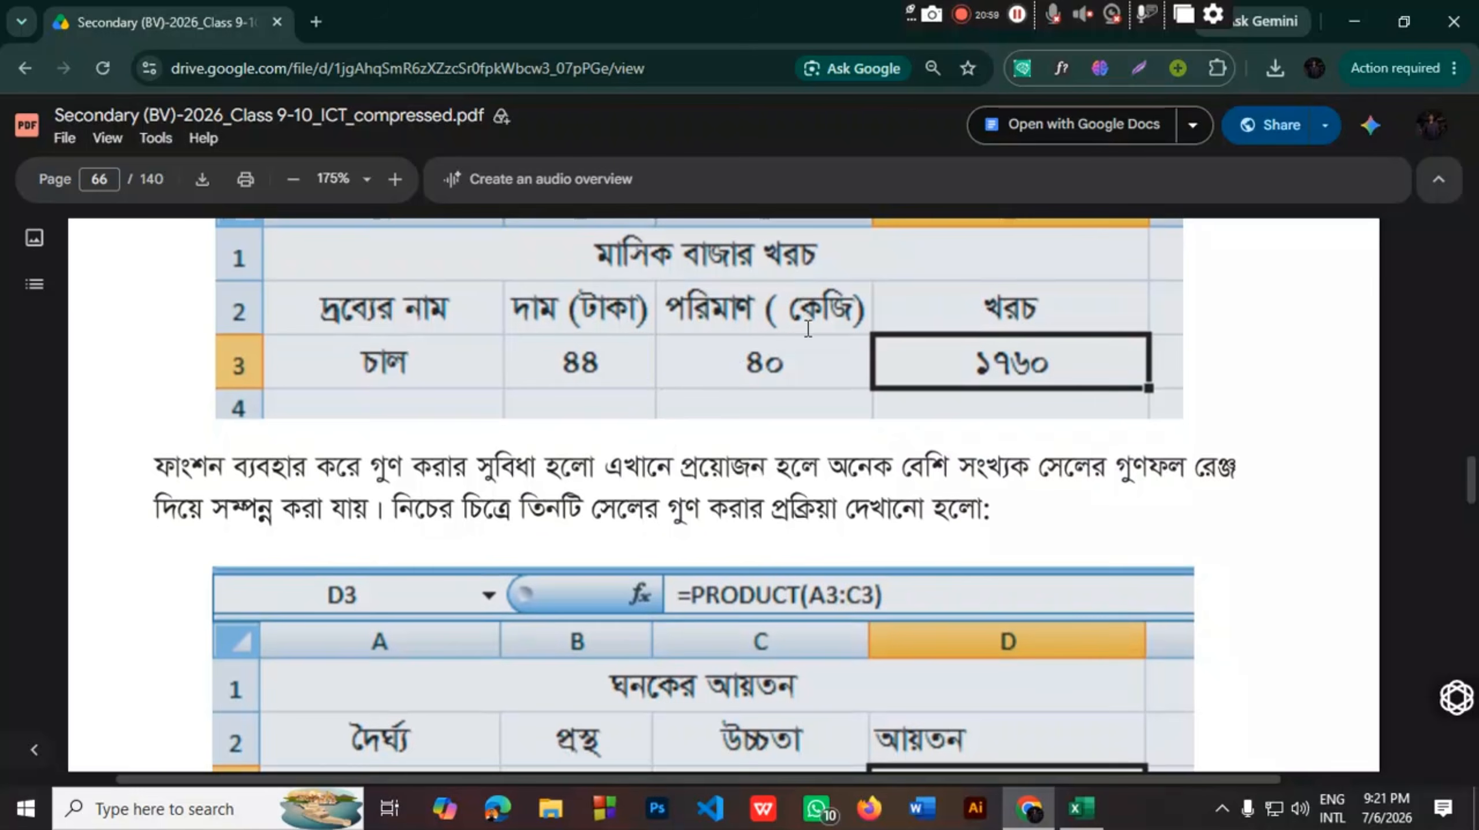
{"action": "scroll", "coordinate": [808, 328], "scroll_direction": "up", "scroll_amount": 2}
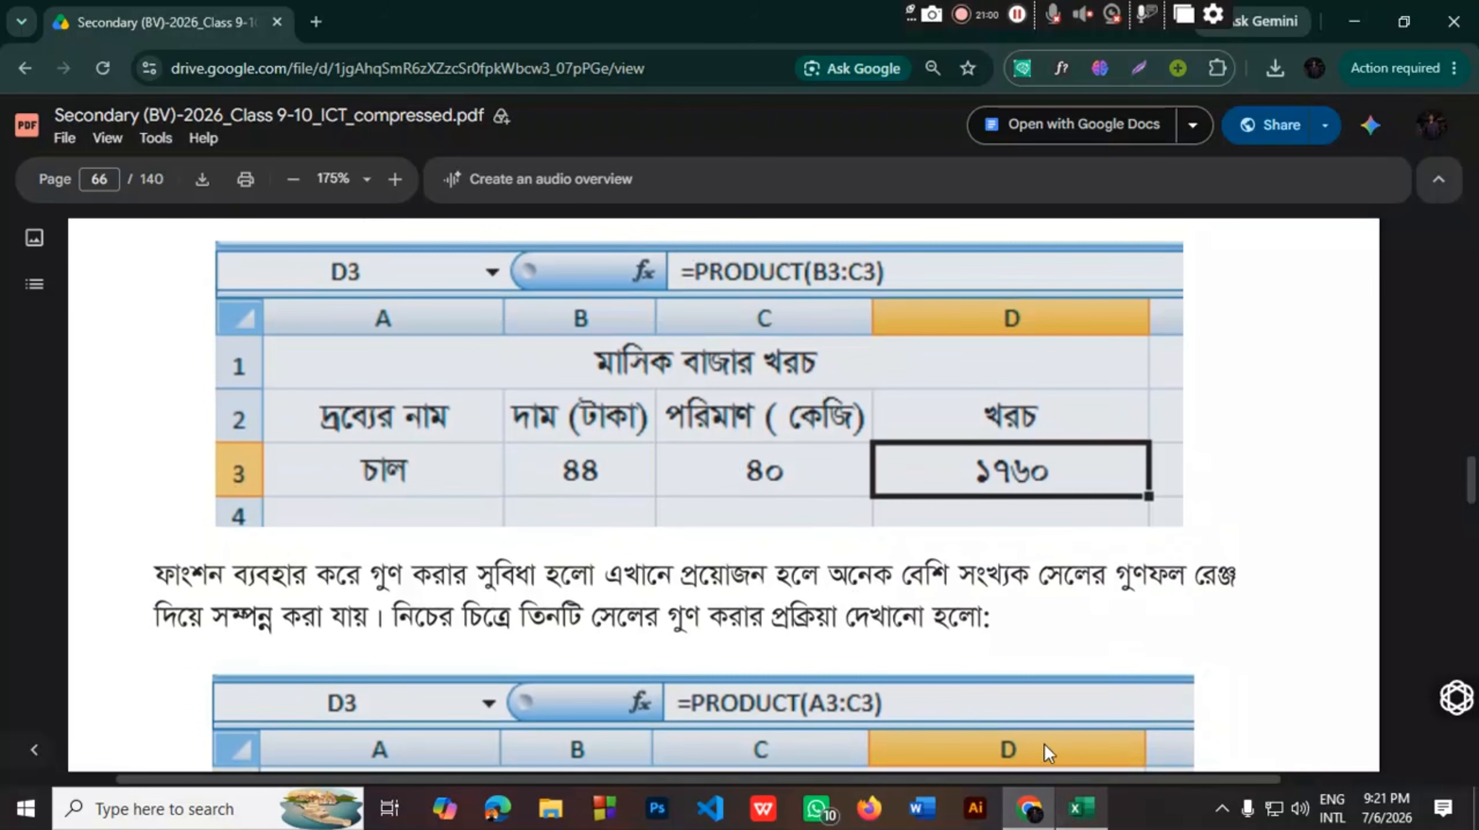
{"action": "left_click", "coordinate": [1081, 808]}
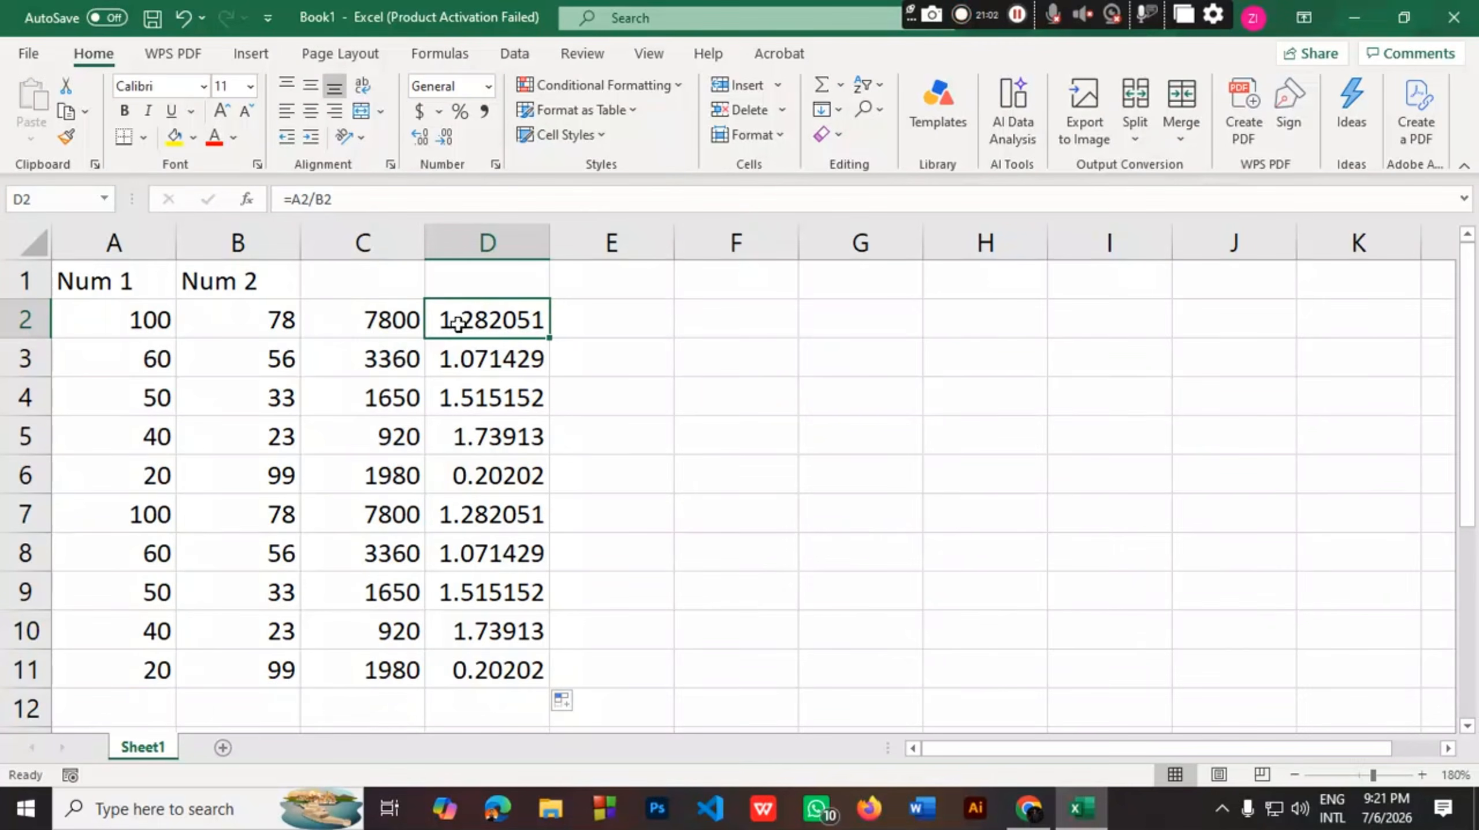
Clear the division formulas from D2:D11, keeping the multiplication results in column C
{"action": "left_click_drag", "start_coordinate": [458, 322], "coordinate": [479, 668]}
{"action": "key", "text": "Delete"}
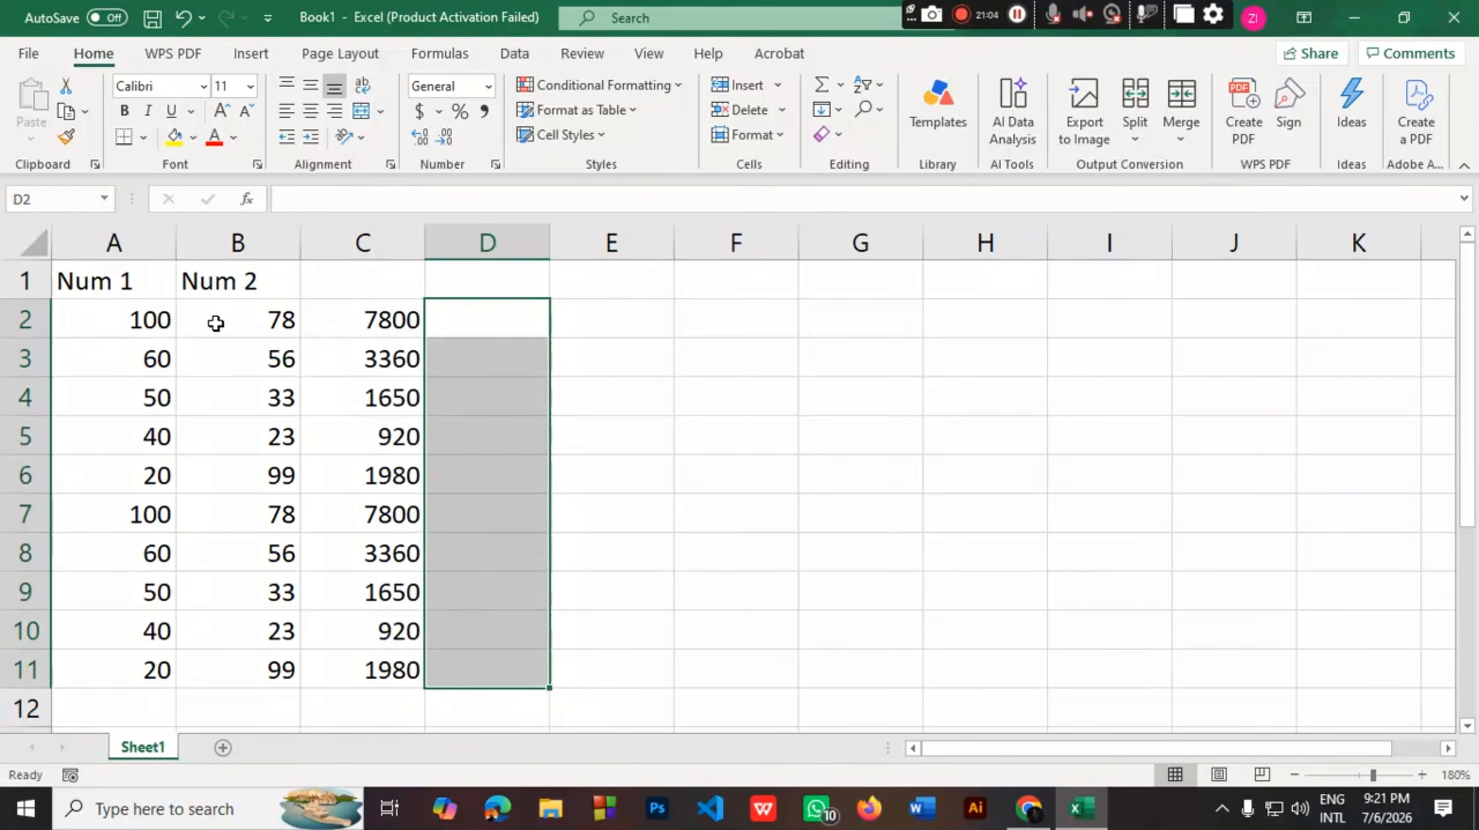
{"action": "left_click", "coordinate": [170, 317]}
{"action": "left_click", "coordinate": [219, 317]}
{"action": "left_click", "coordinate": [381, 325]}
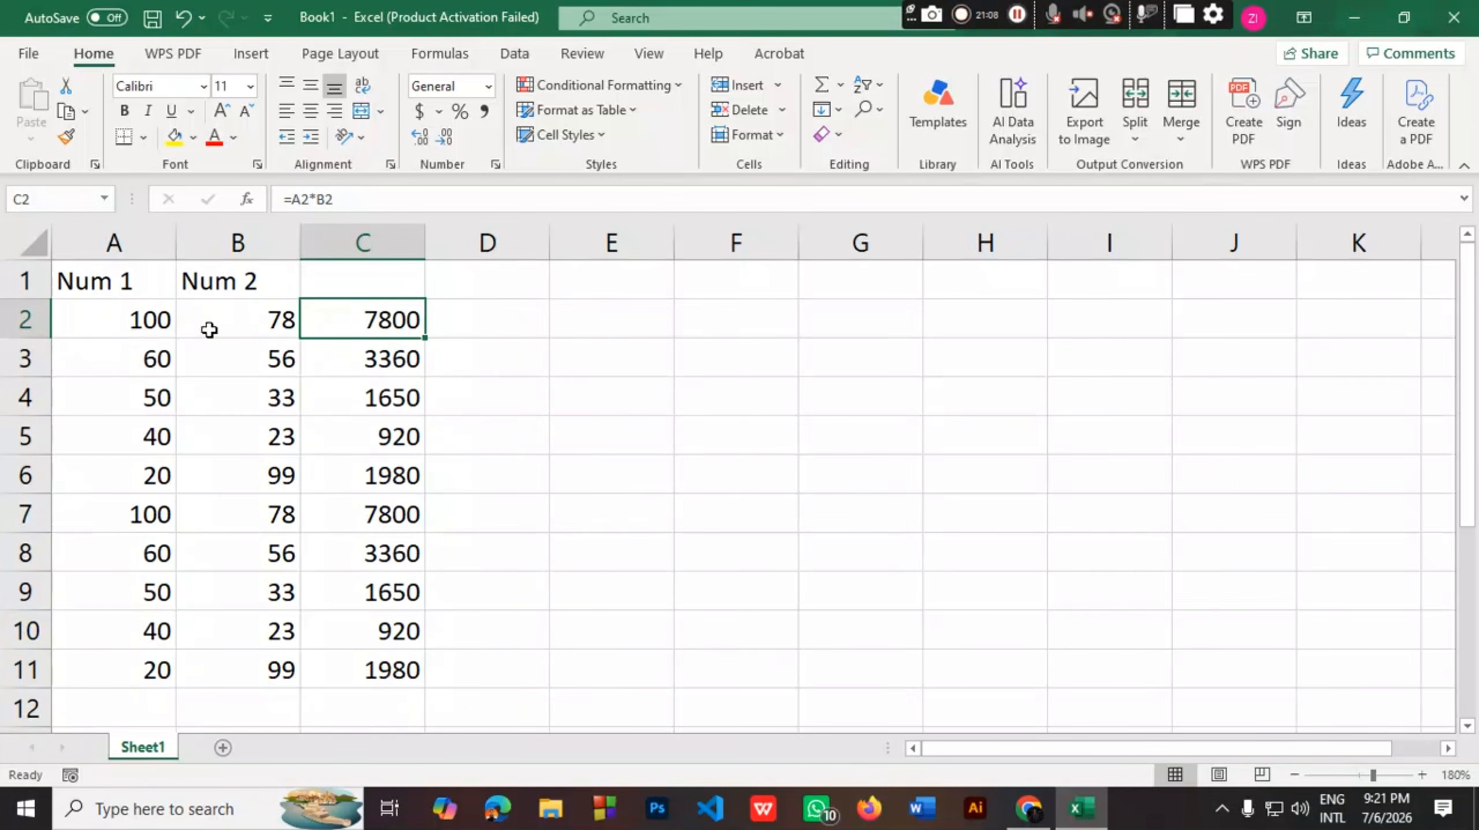
{"action": "left_click", "coordinate": [241, 330]}
Enter the formula =PRODUCT(A2:C2) in cell D2
{"action": "left_click", "coordinate": [476, 334]}
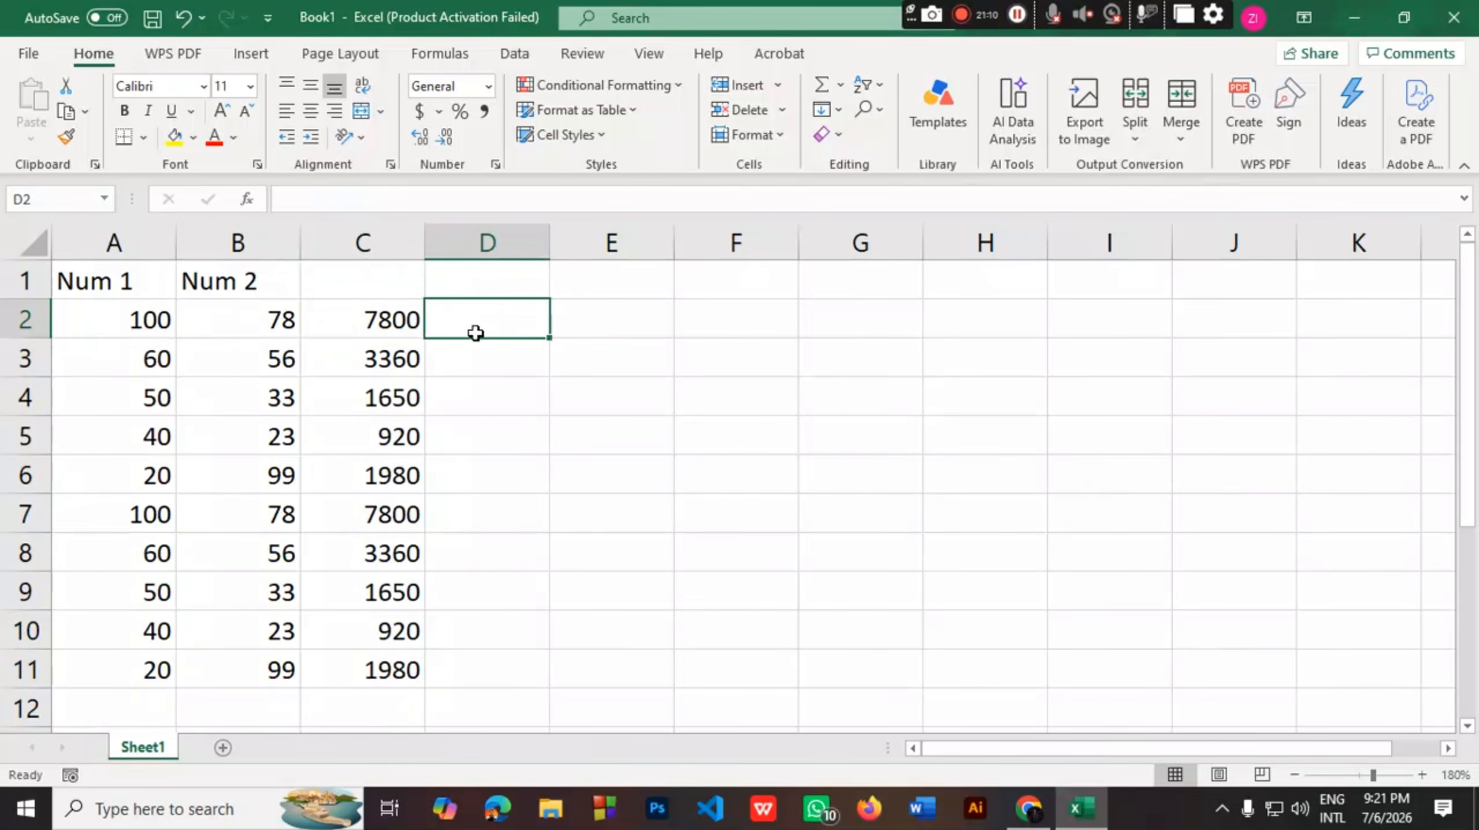
{"action": "double_click", "coordinate": [488, 313]}
{"action": "type", "text": "="}
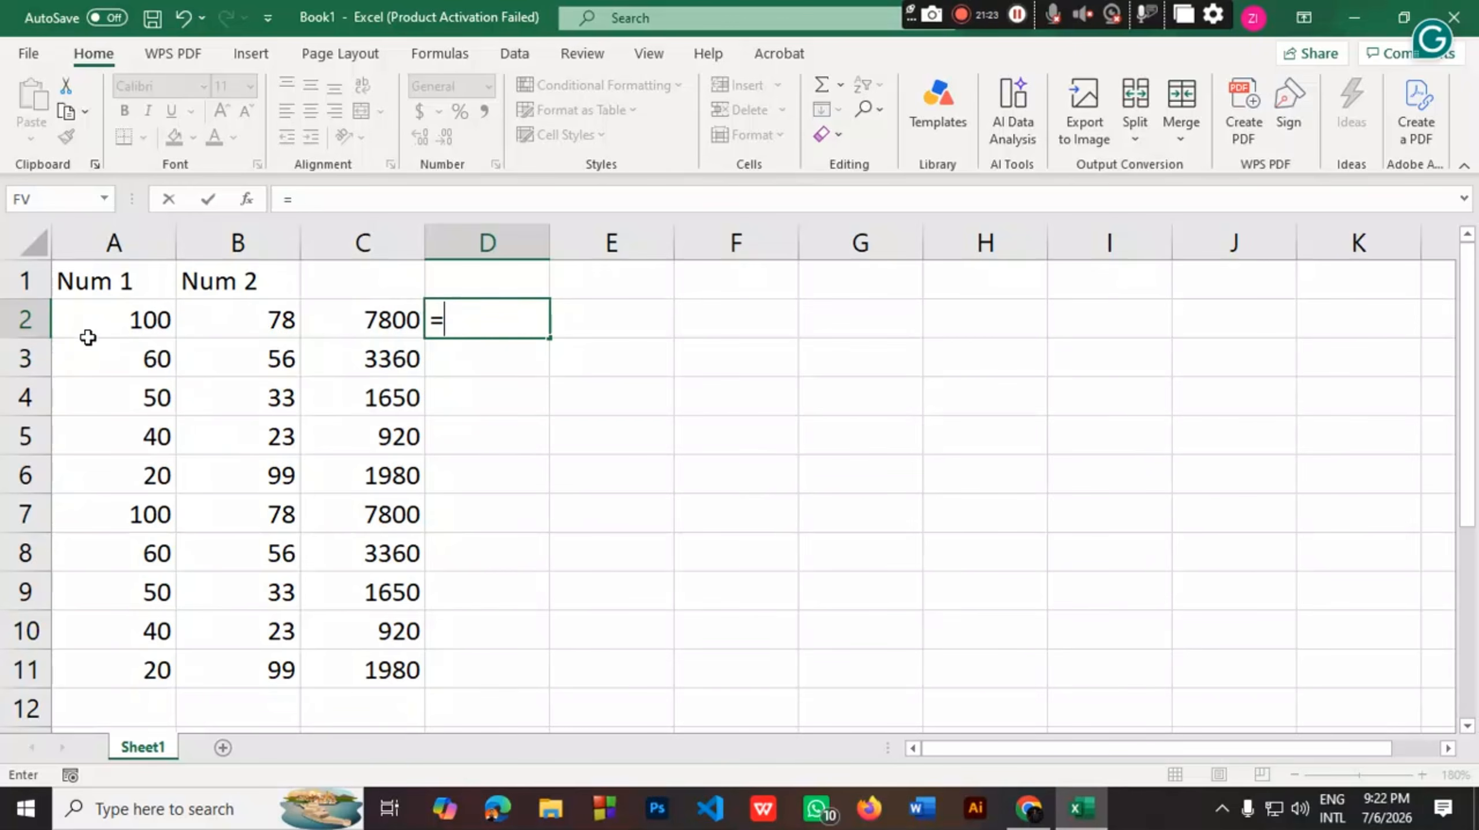
{"action": "type", "text": "PRO"}
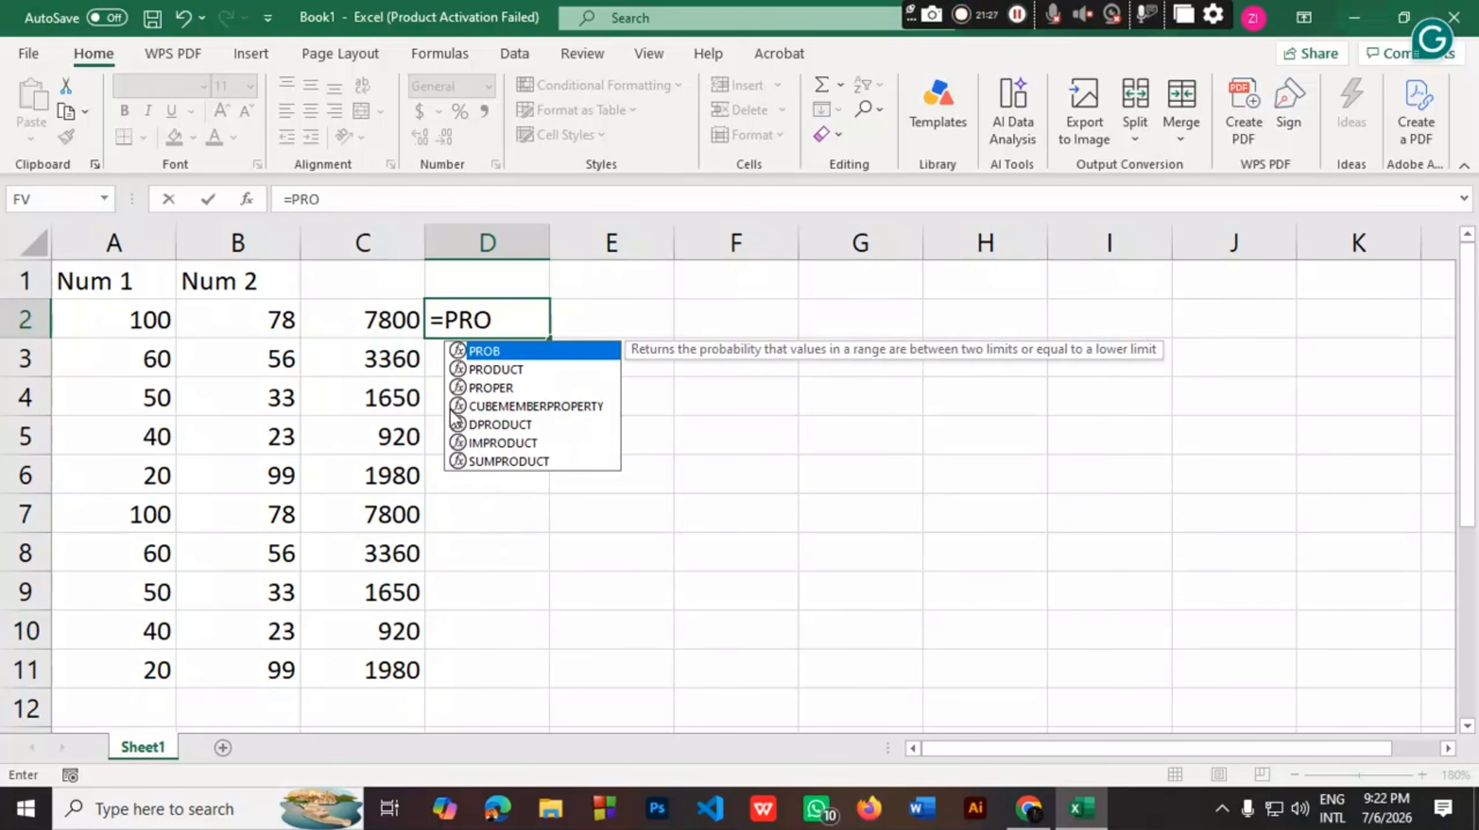
{"action": "left_click", "coordinate": [516, 372]}
{"action": "double_click", "coordinate": [516, 371]}
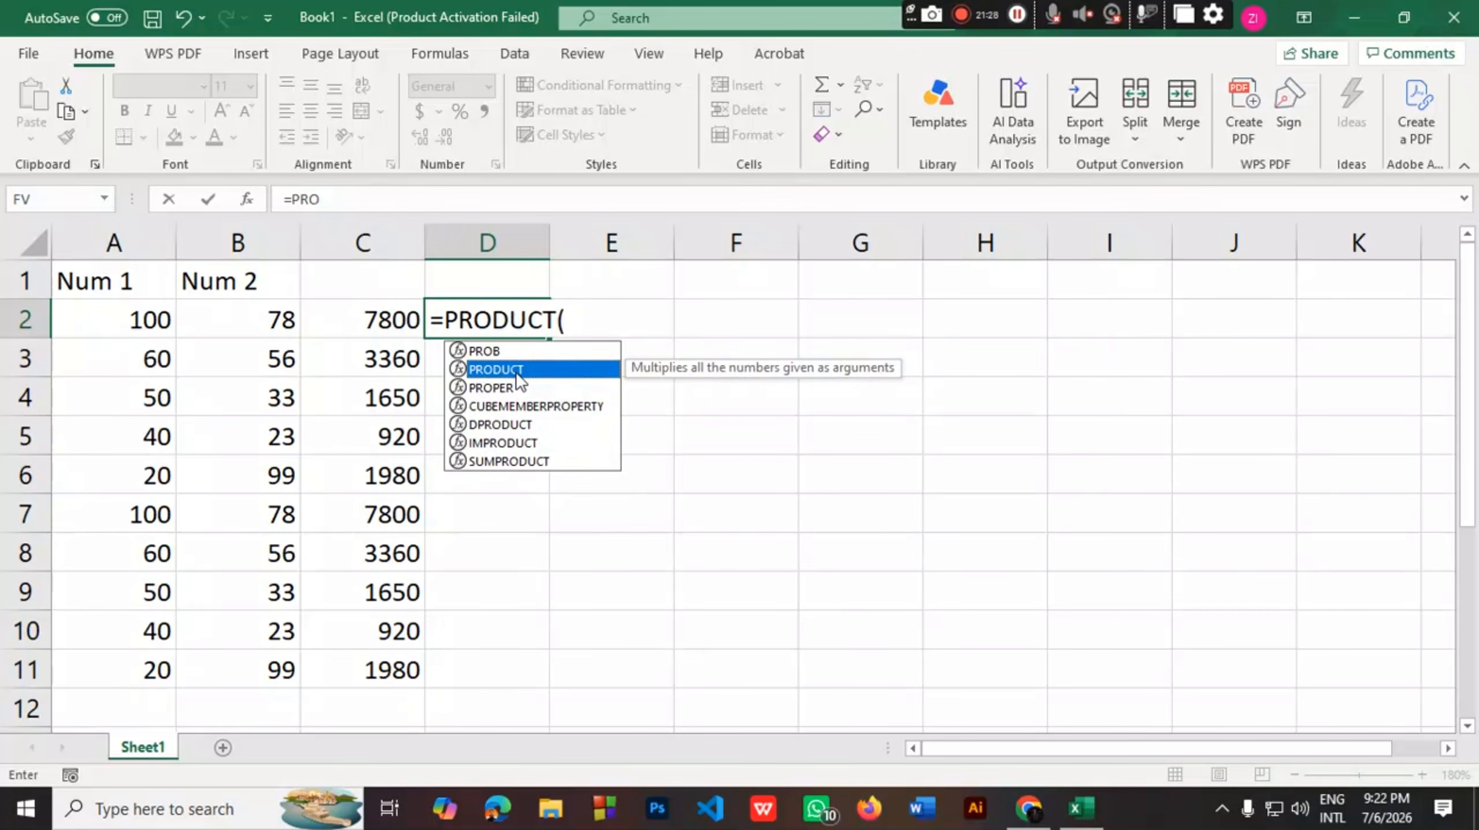
{"action": "left_click", "coordinate": [516, 373]}
{"action": "key", "text": "ctrl+z"}
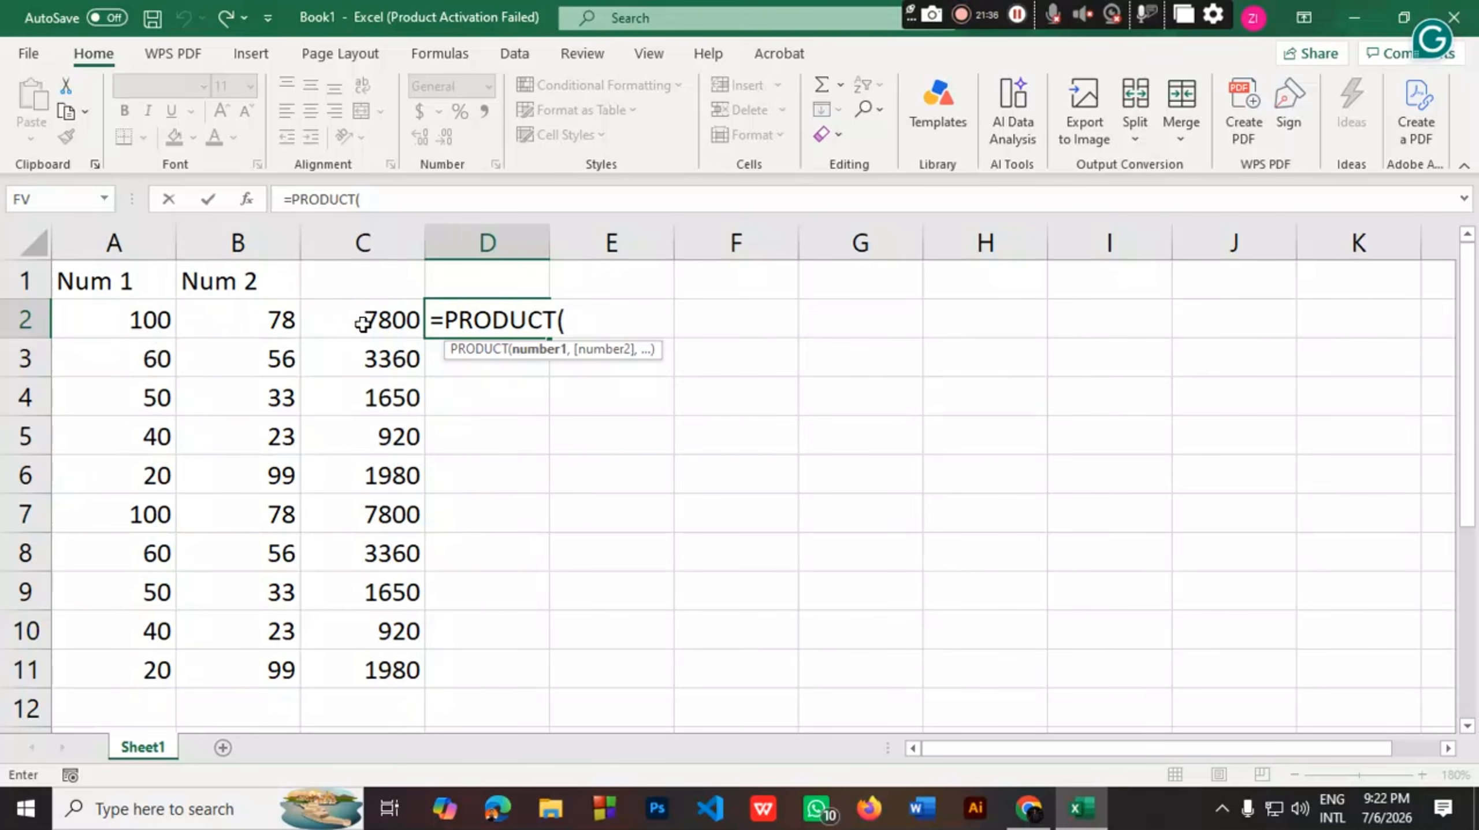
{"action": "left_click", "coordinate": [134, 323]}
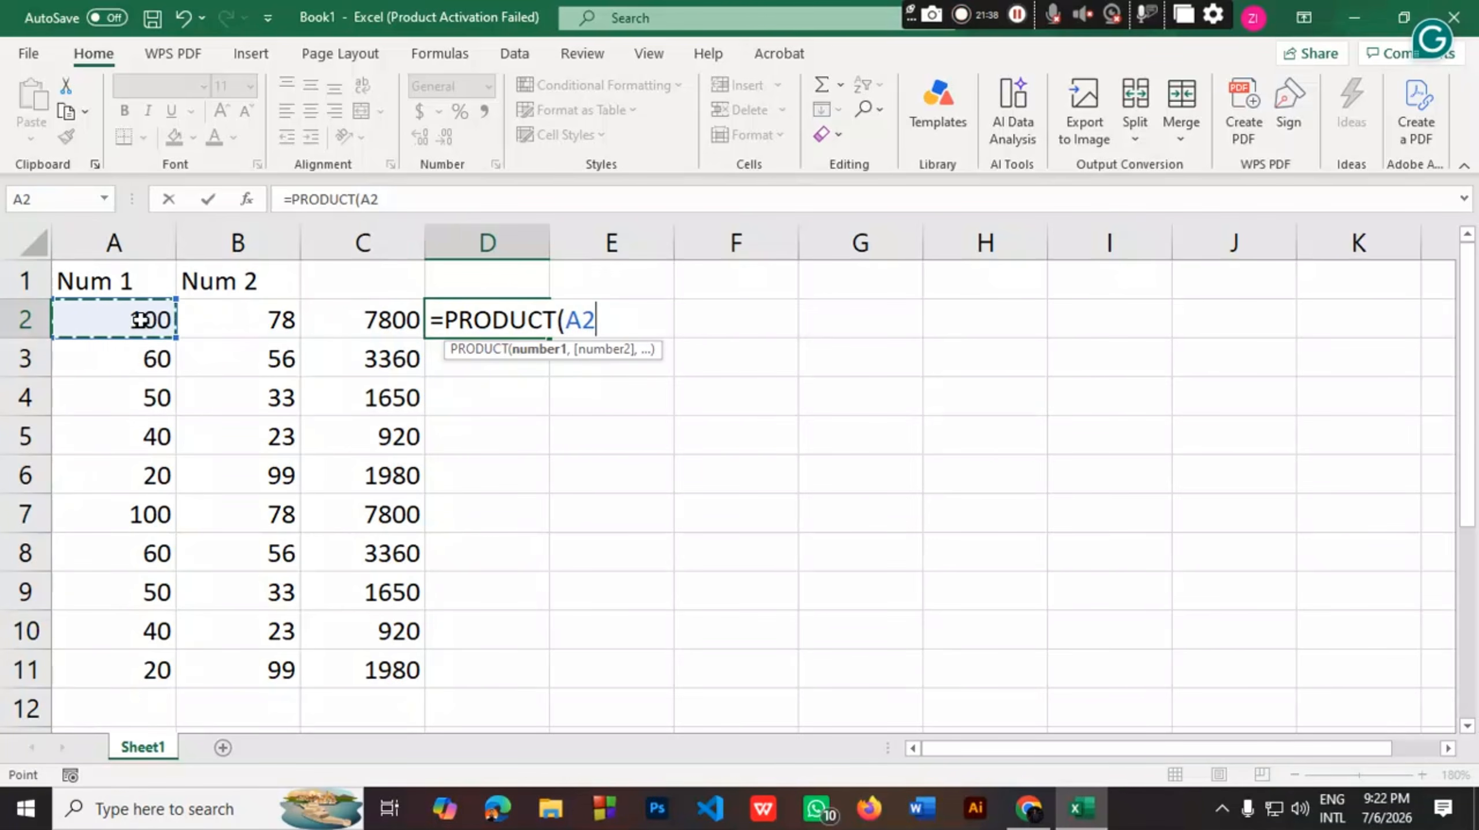
{"action": "key", "text": "F8"}
{"action": "key", "text": "BackSpace"}
{"action": "key", "text": "BackSpace"}
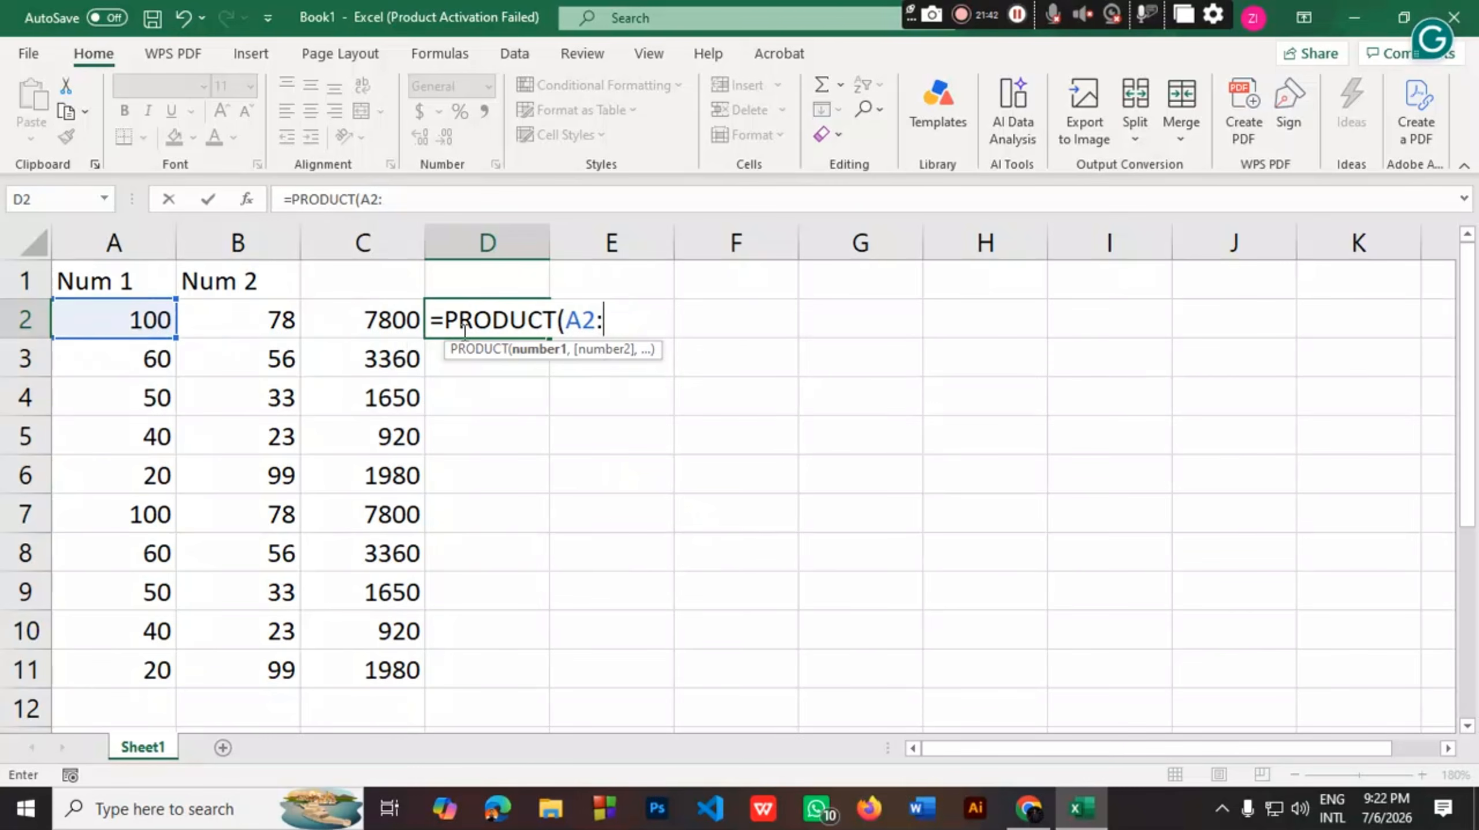
{"action": "left_click", "coordinate": [386, 319]}
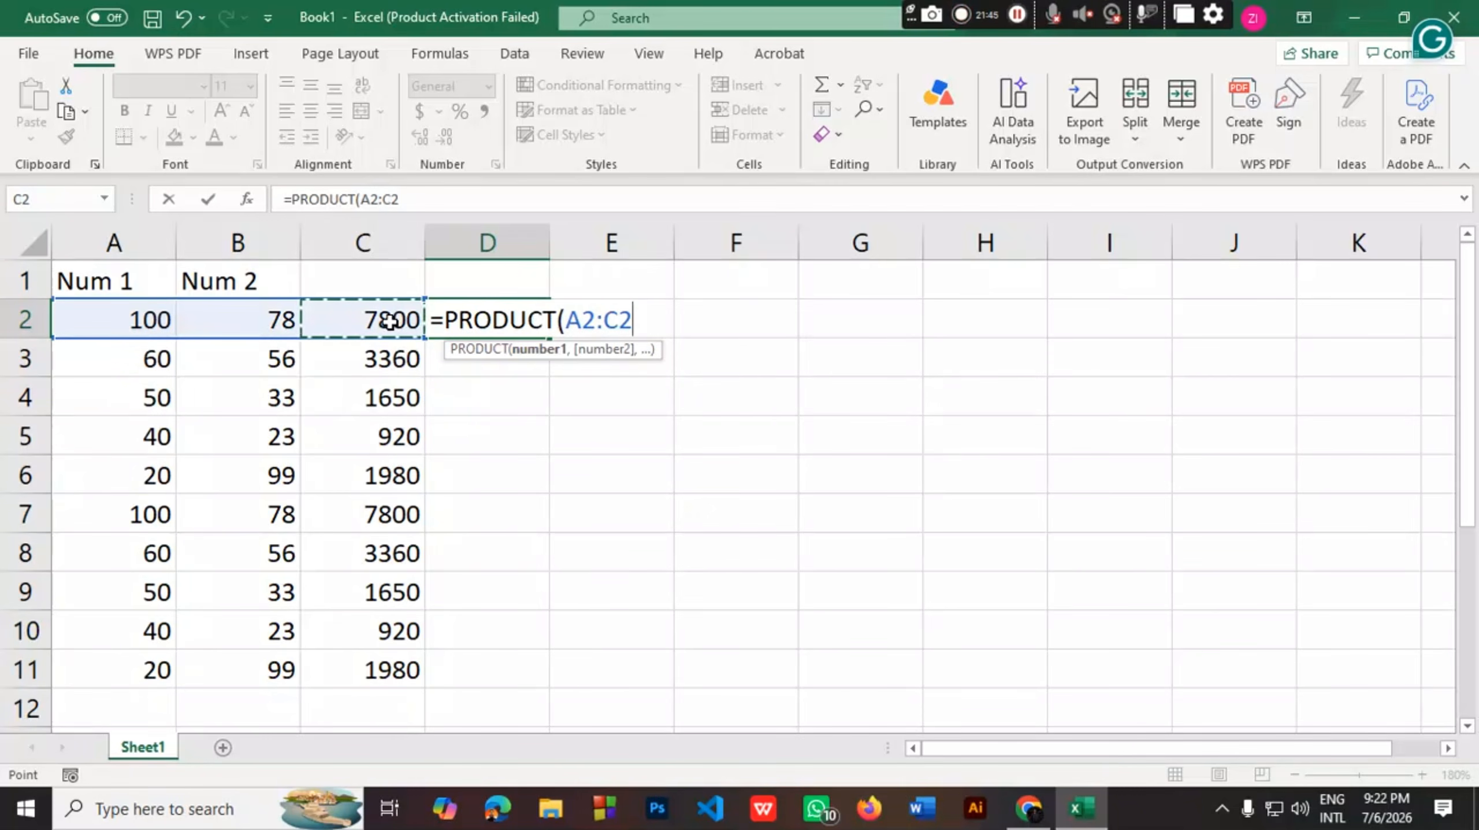
{"action": "type", "text": ")"}
{"action": "key", "text": "Return"}
Widen column D and fill the PRODUCT formula from D2 down through D11
{"action": "left_click", "coordinate": [473, 320]}
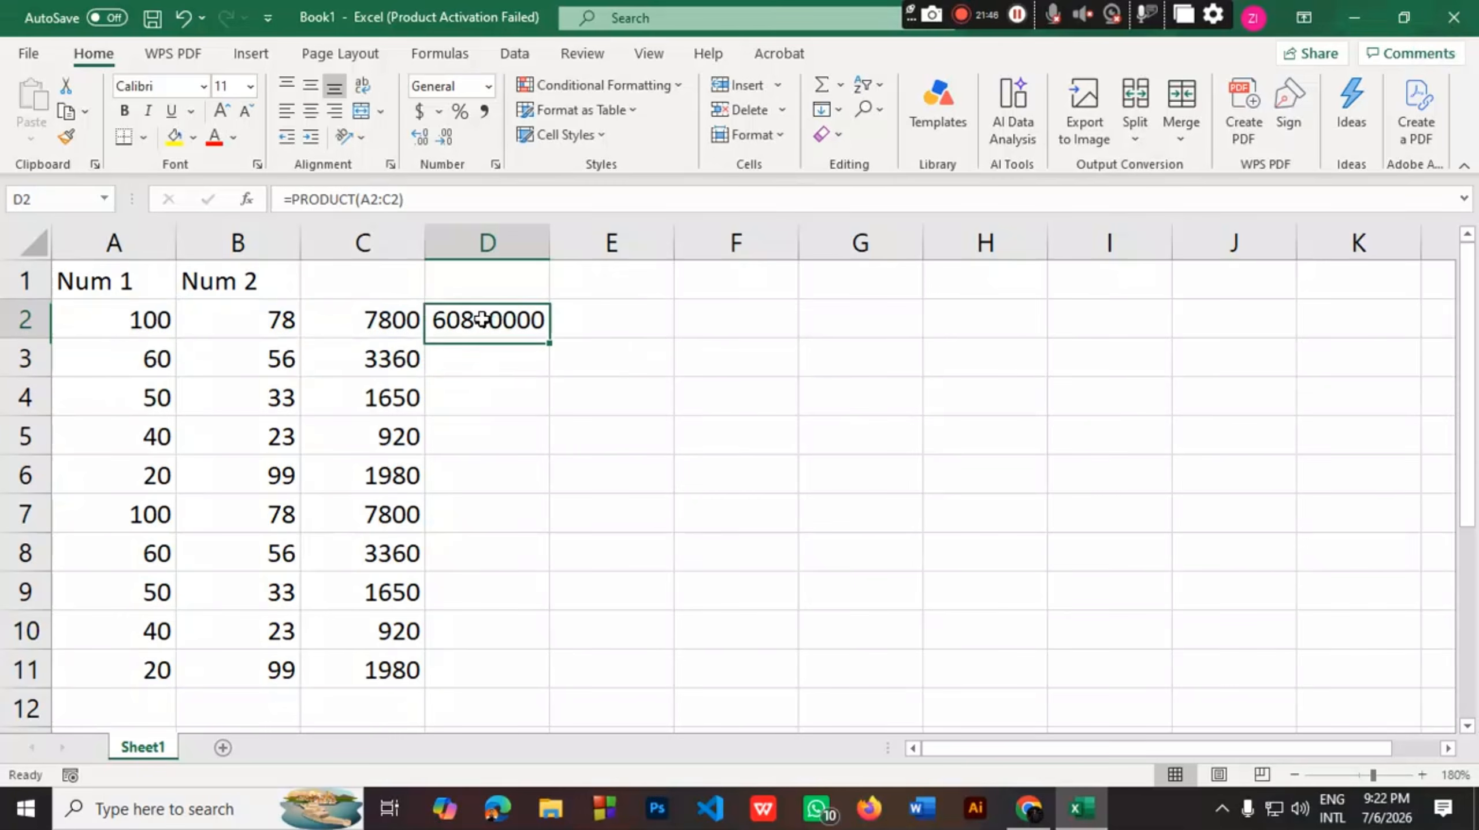
{"action": "left_click_drag", "start_coordinate": [552, 243], "coordinate": [697, 243]}
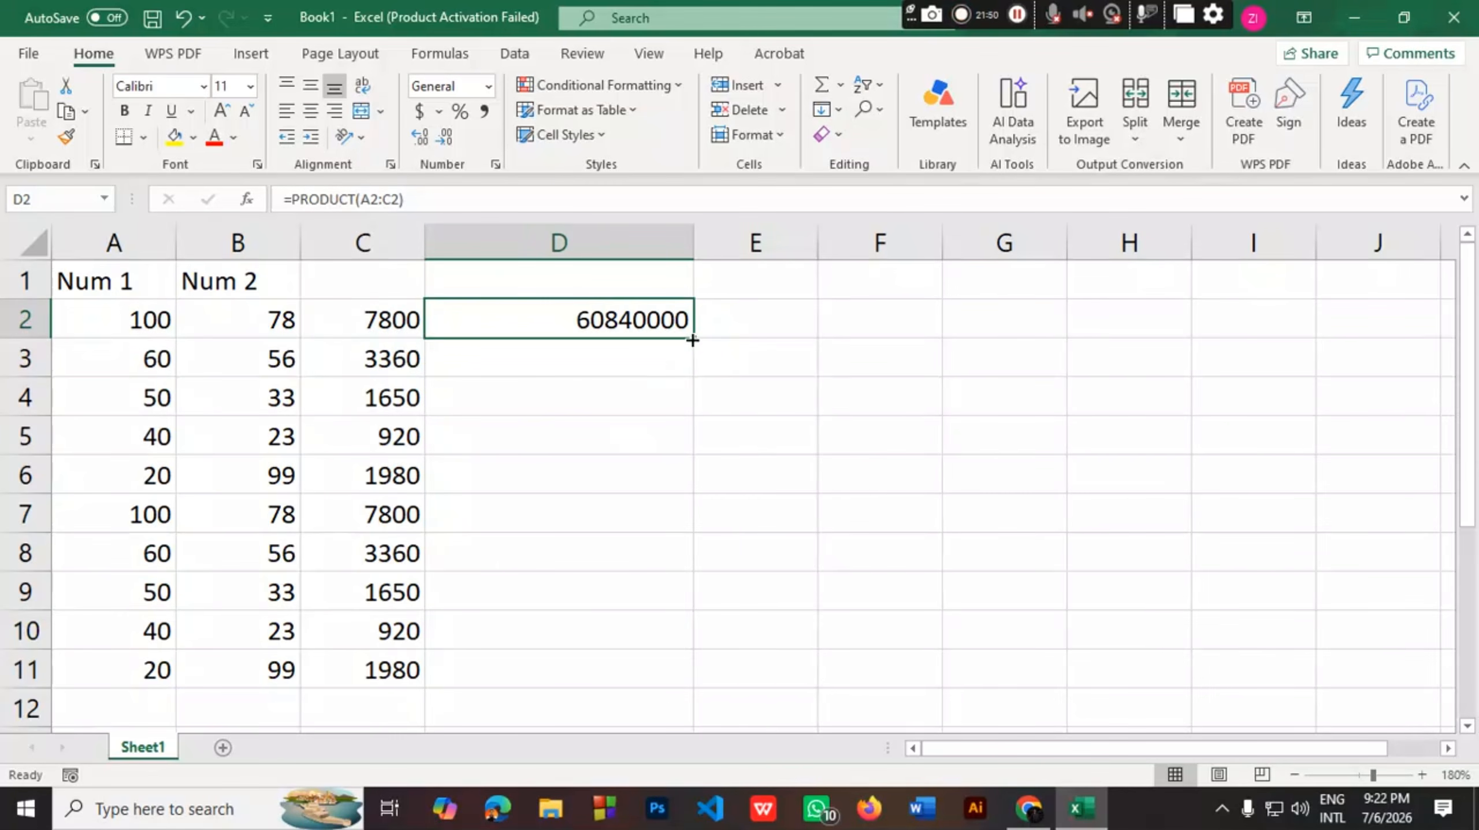
{"action": "left_click_drag", "start_coordinate": [692, 339], "coordinate": [670, 691]}
{"action": "left_click", "coordinate": [836, 552]}
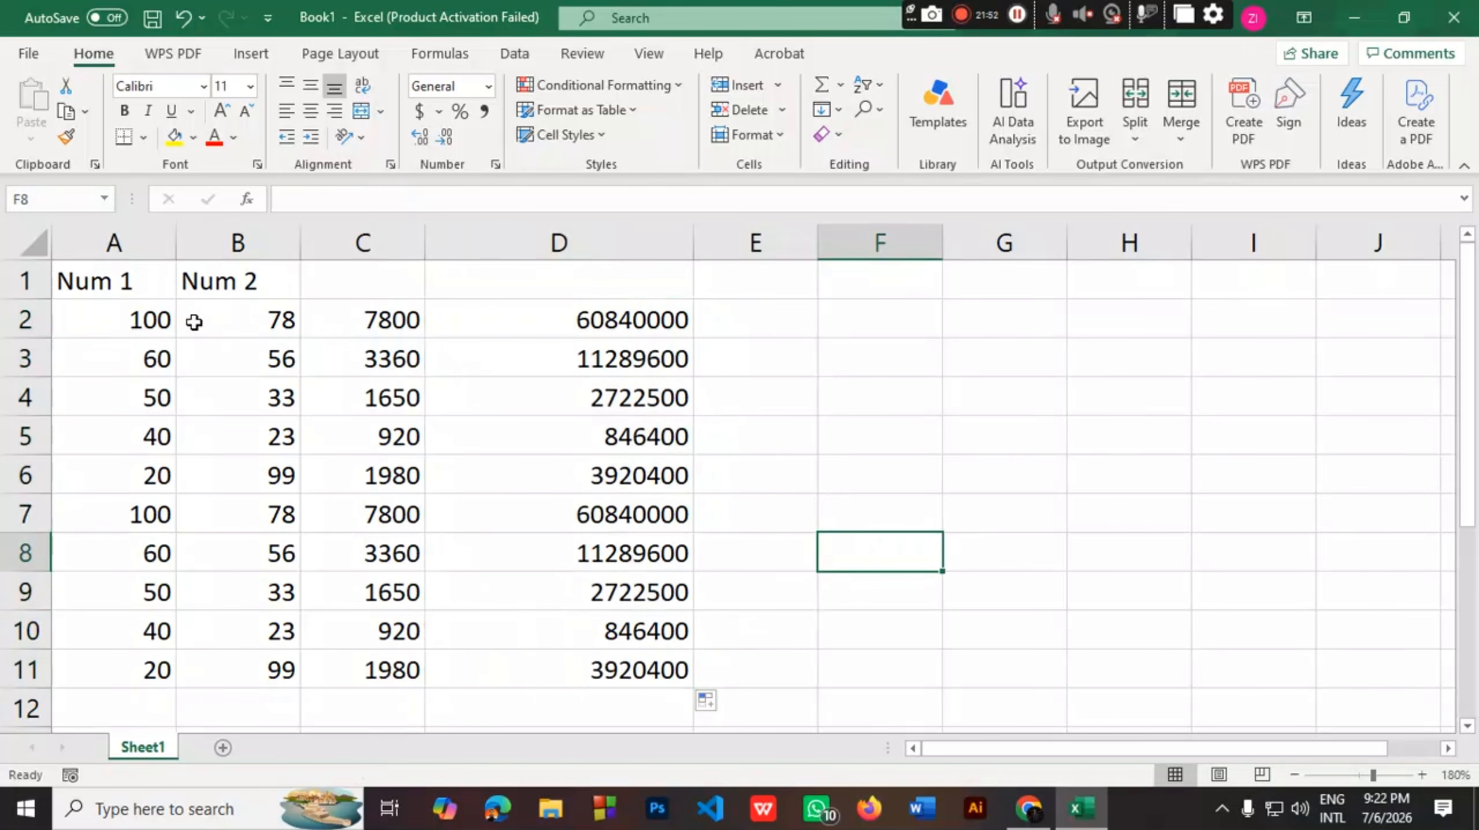
Enter the formula =SUM(A2:D2) in cell E2
{"action": "left_click_drag", "start_coordinate": [104, 321], "coordinate": [569, 319]}
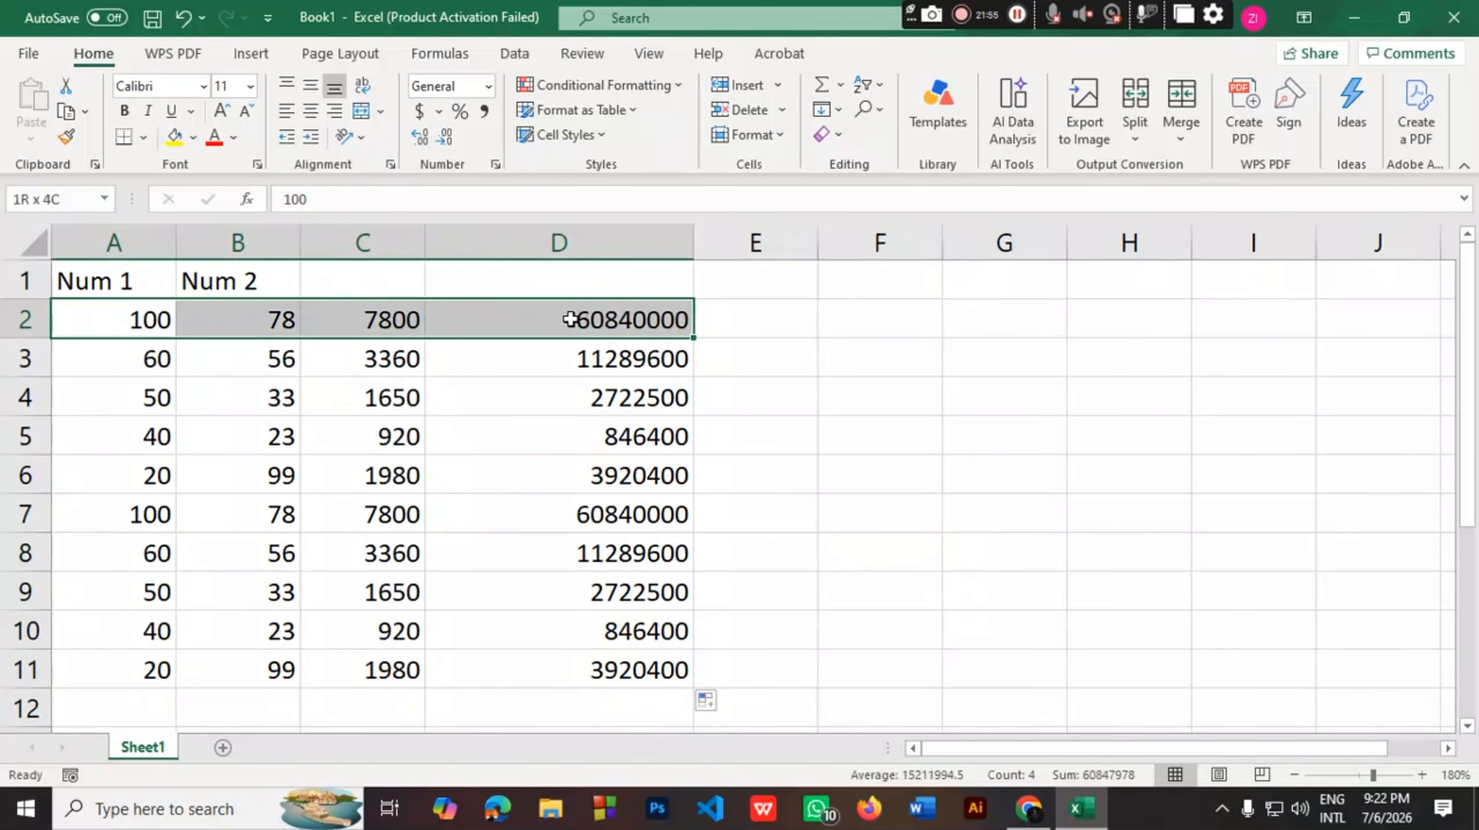
{"action": "double_click", "coordinate": [748, 320]}
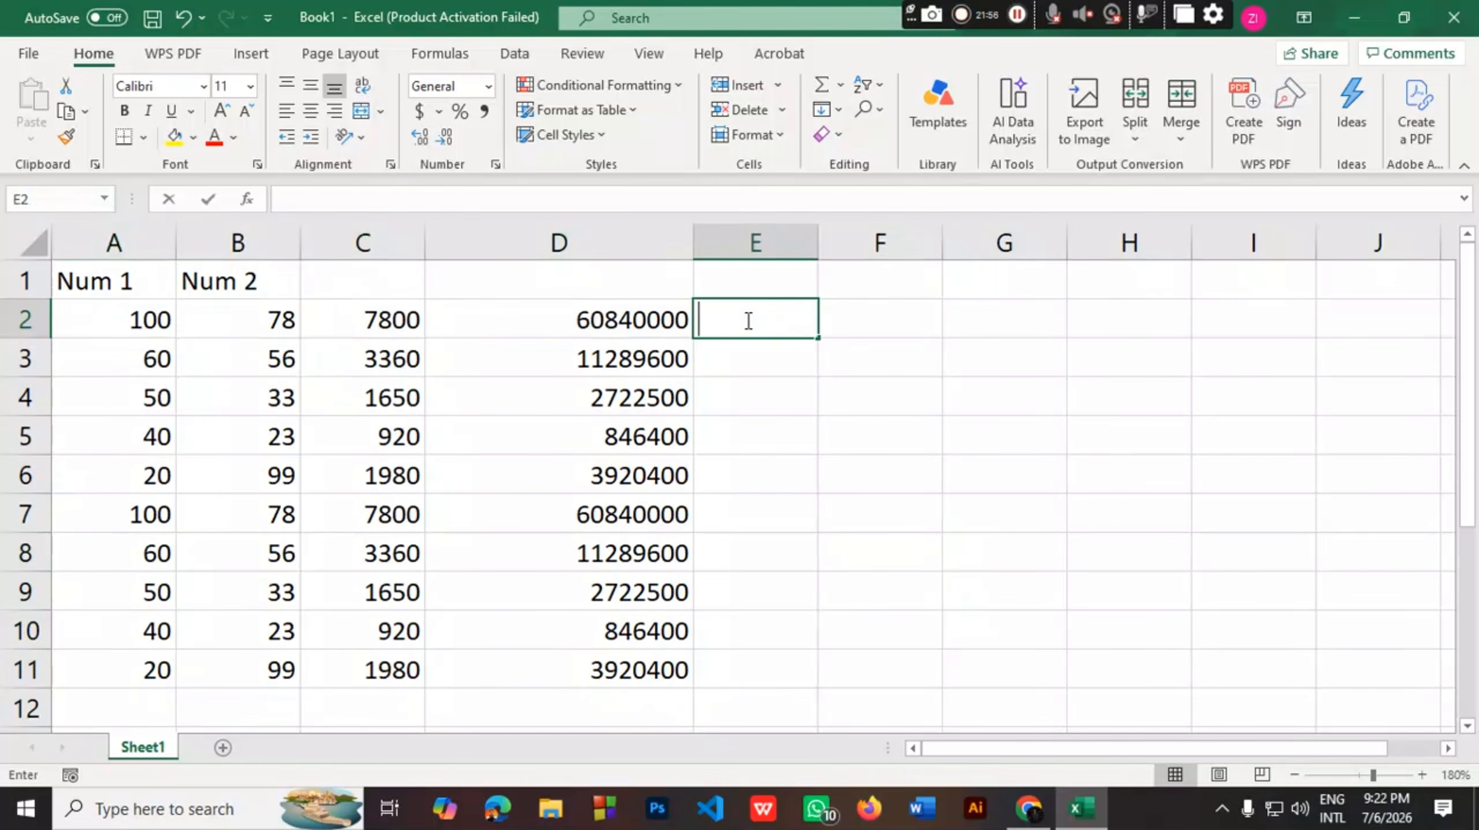
{"action": "type", "text": "=SUM"}
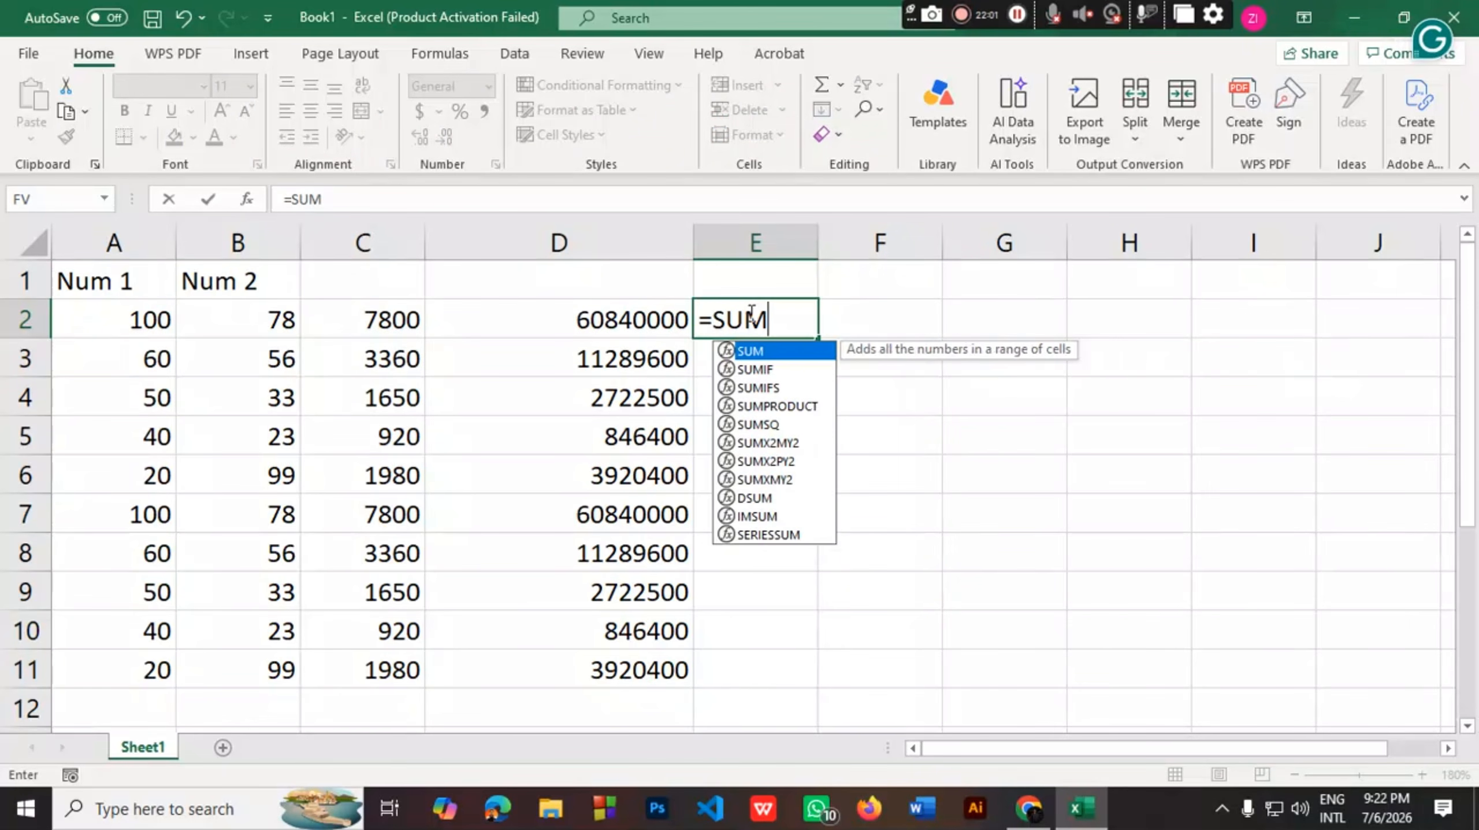
{"action": "type", "text": "("}
{"action": "left_click", "coordinate": [139, 322]}
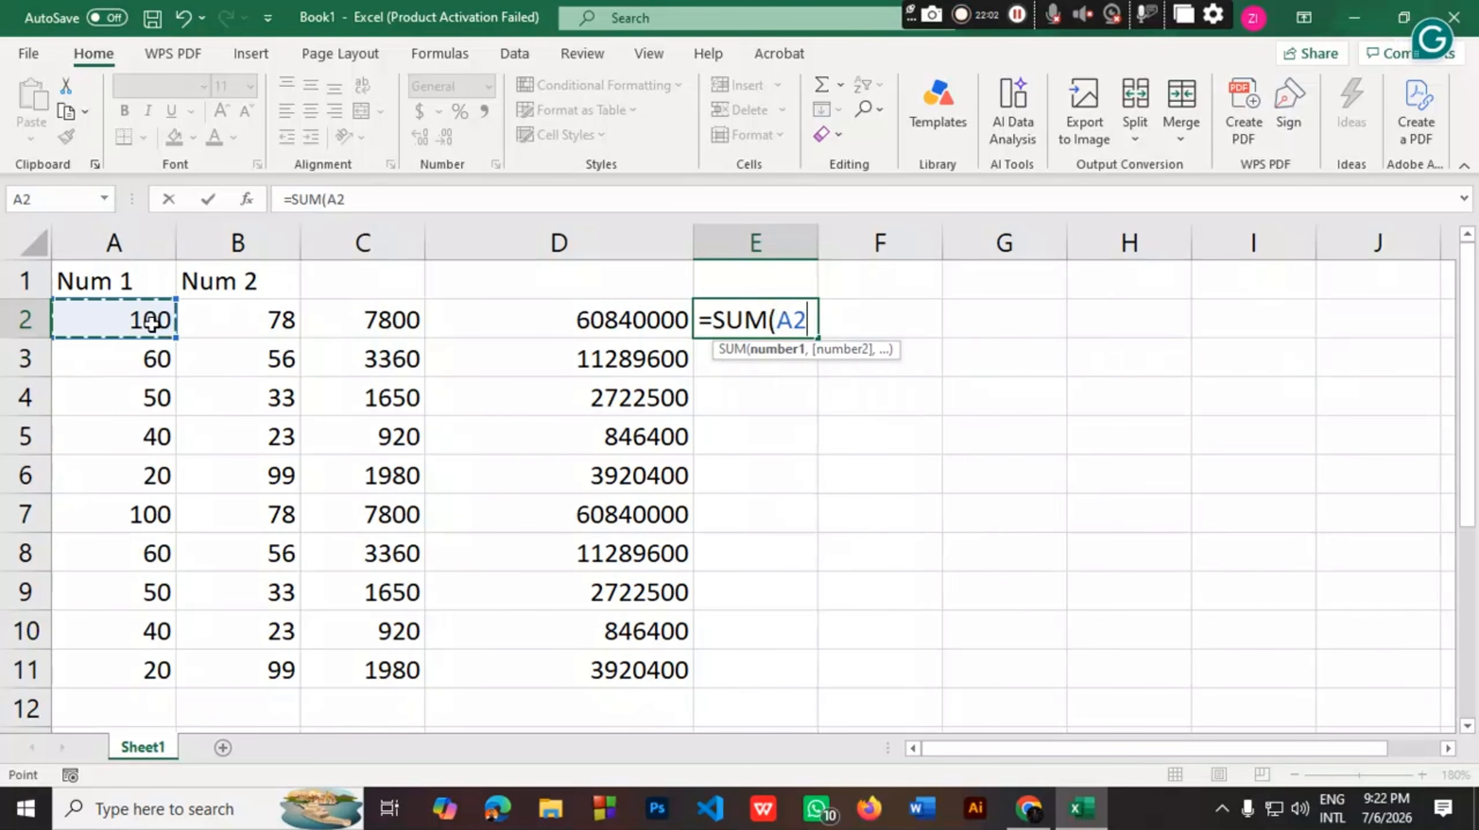
{"action": "key", "text": "F8"}
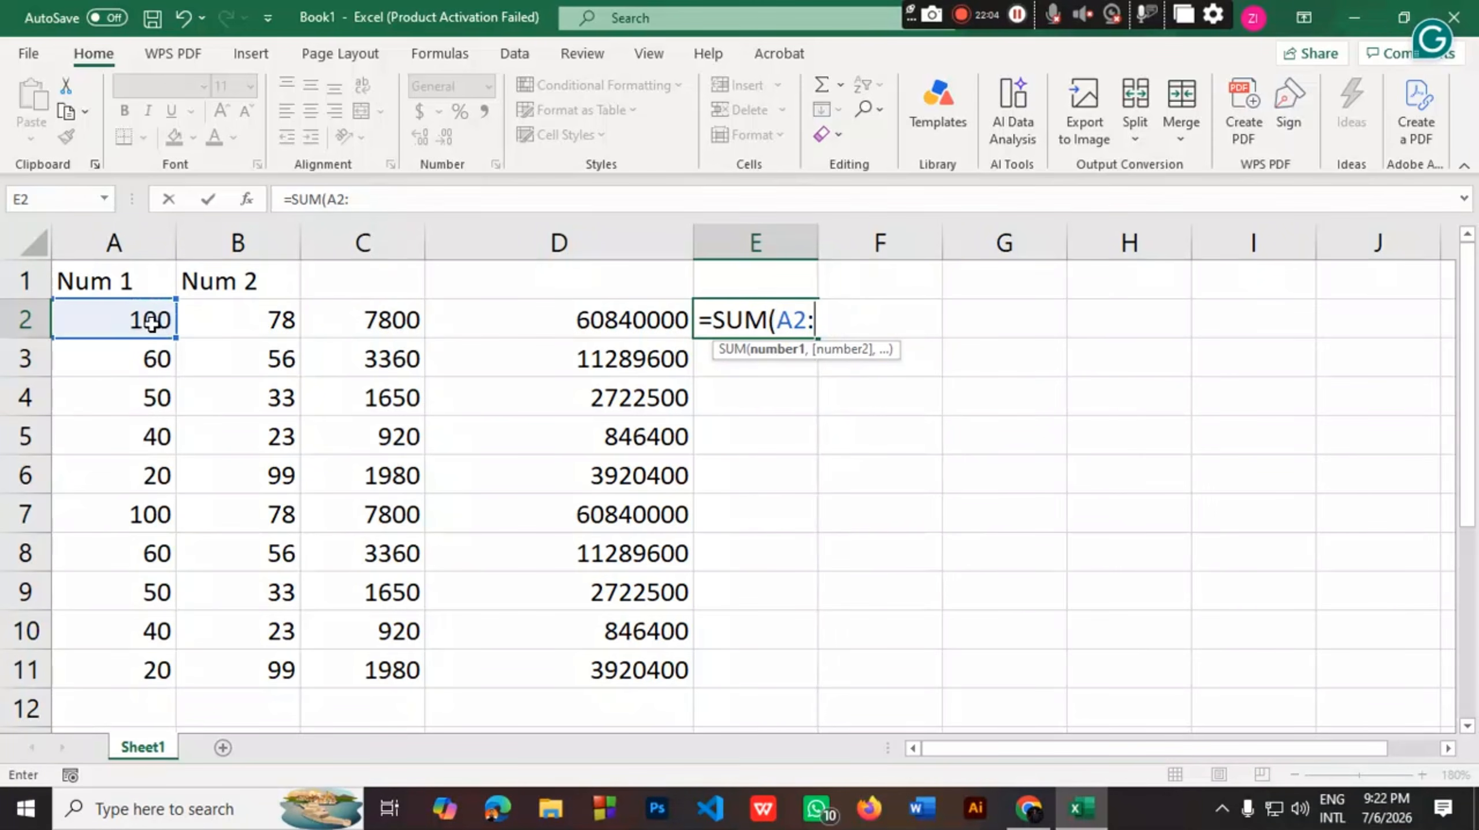
{"action": "left_click", "coordinate": [663, 330]}
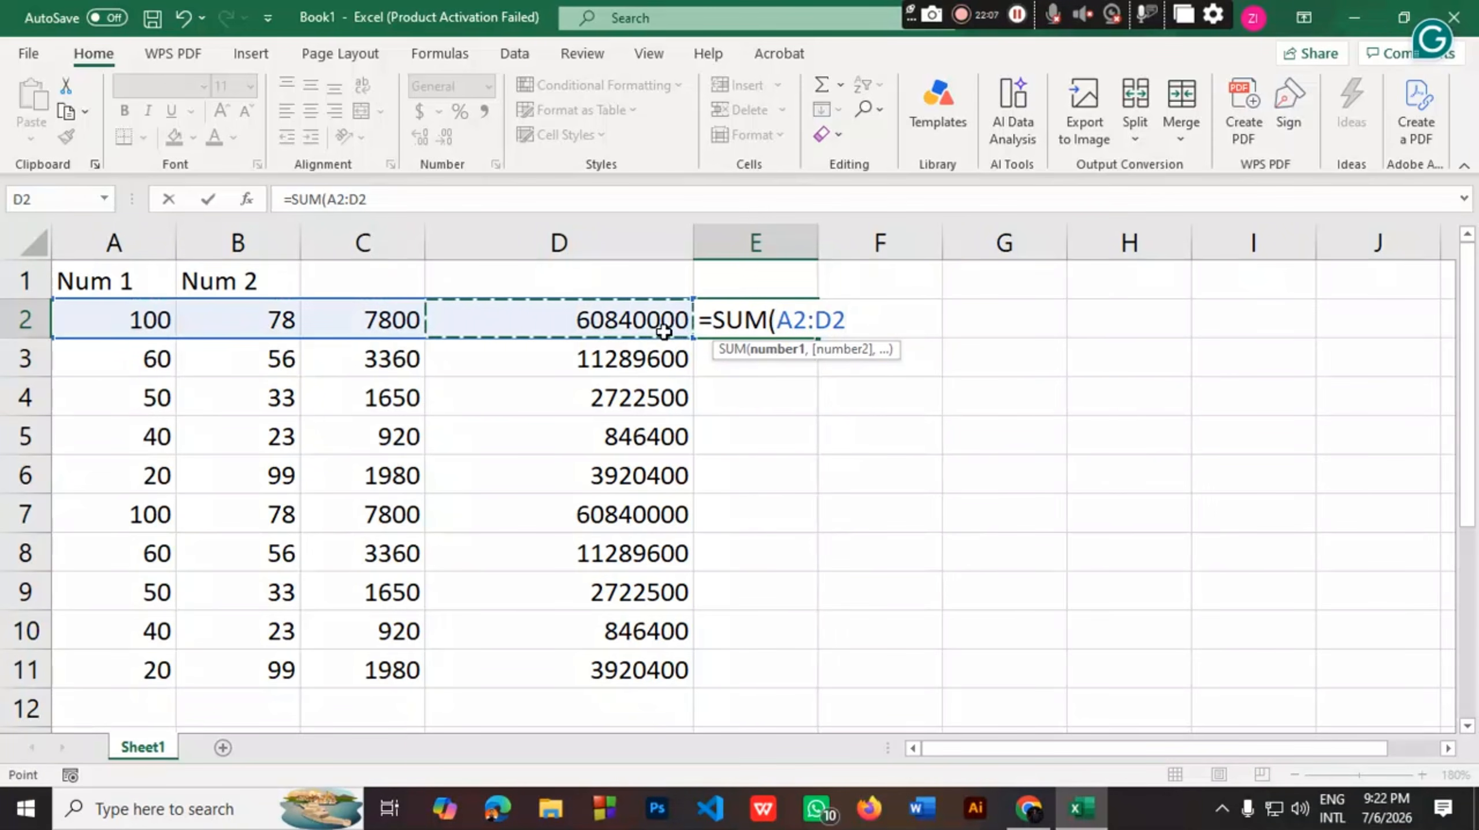
{"action": "type", "text": ")"}
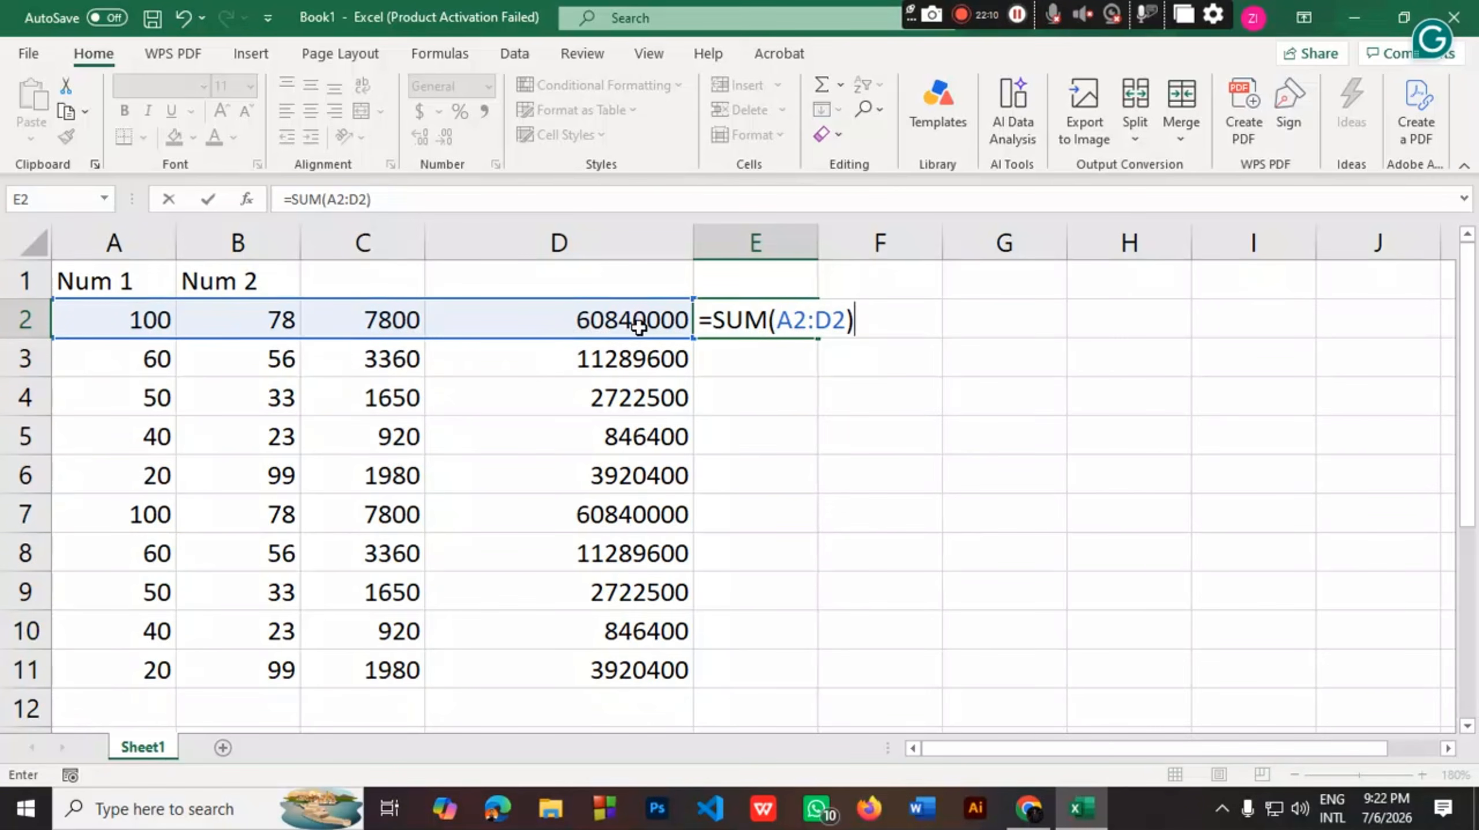
{"action": "key", "text": "Return"}
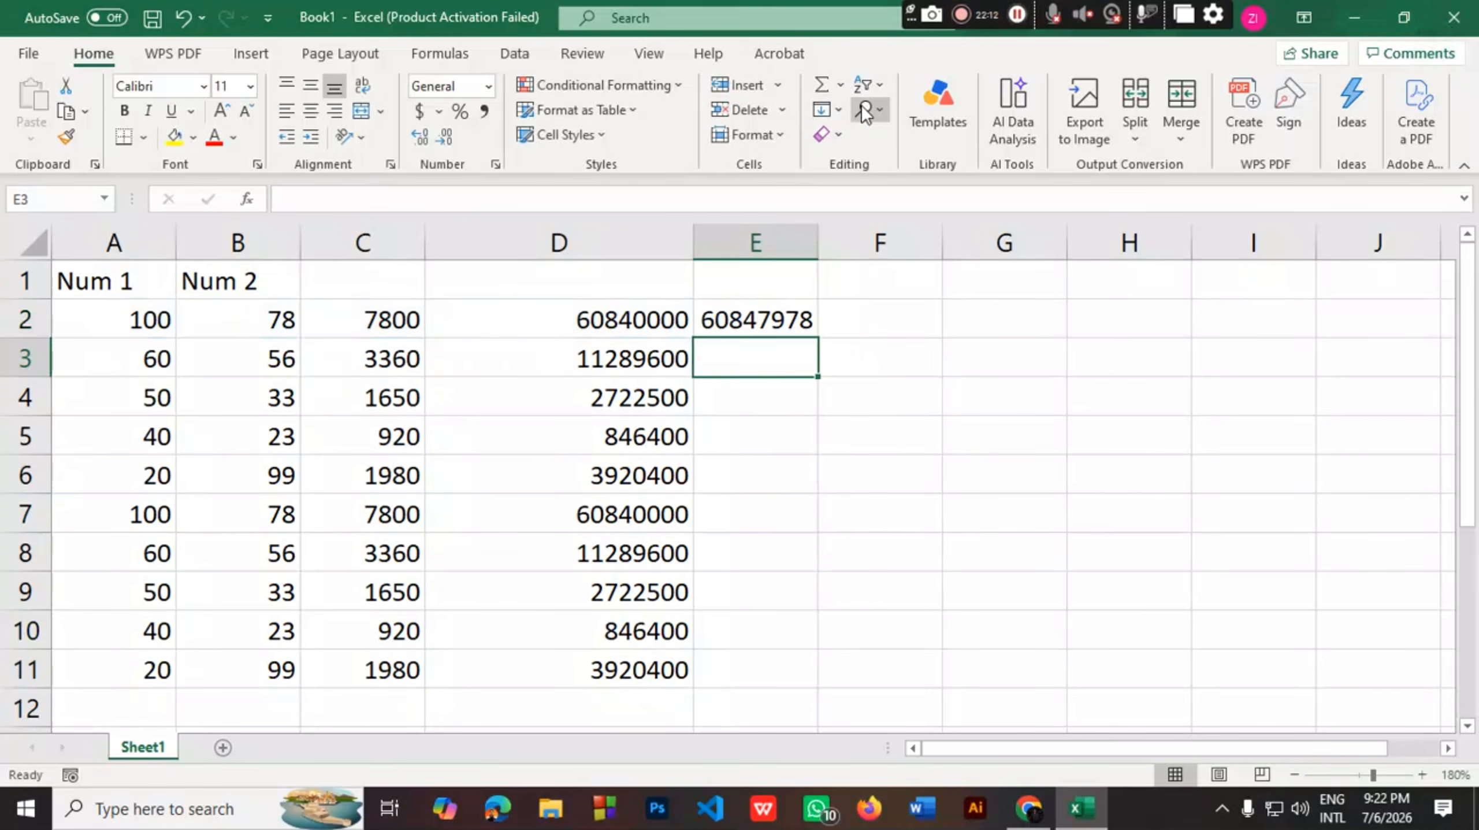
Widen column E and clear the SUM formula from the cells E2:E10
{"action": "left_click_drag", "start_coordinate": [821, 245], "coordinate": [893, 243]}
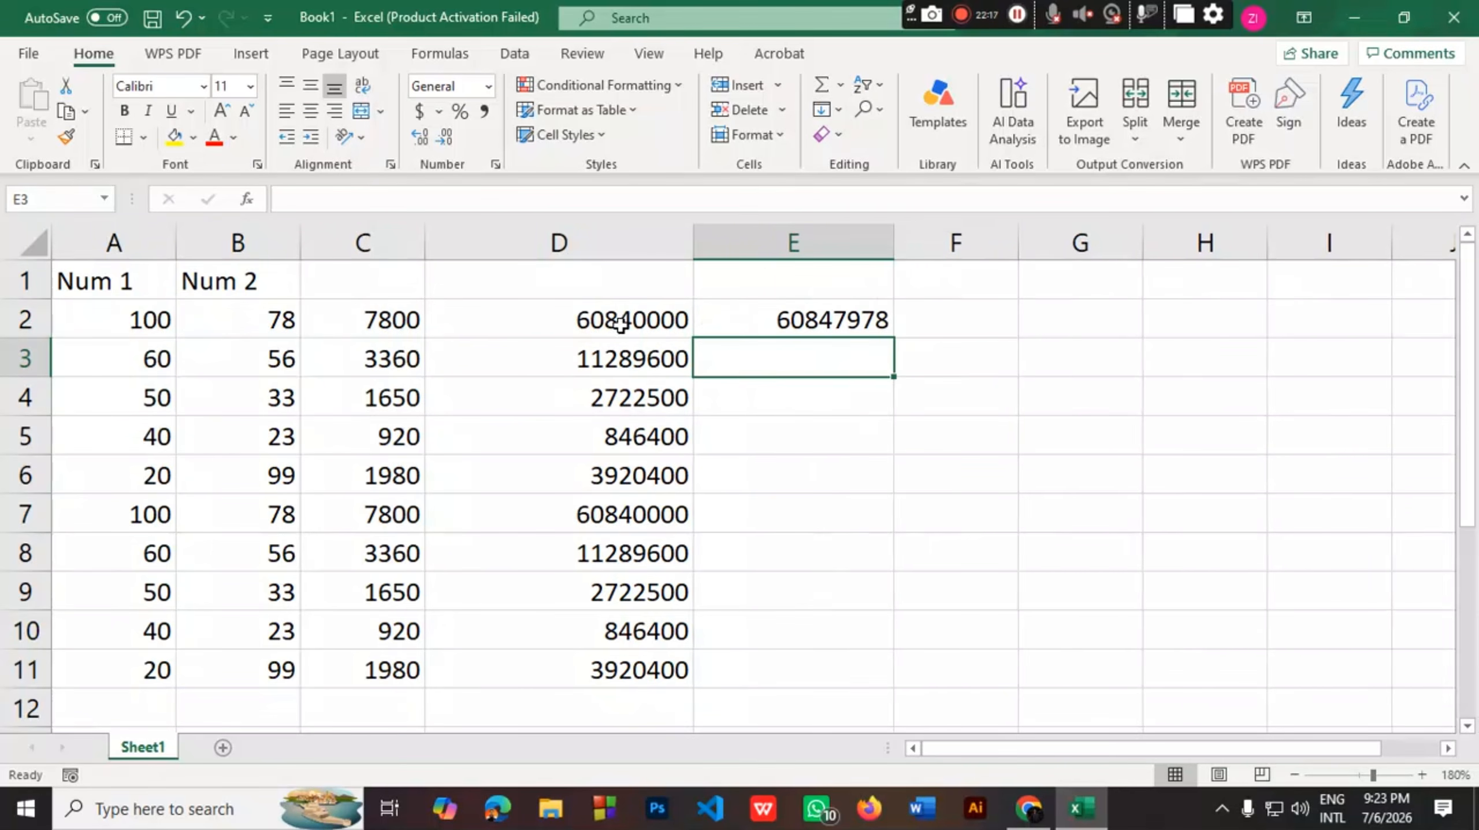
{"action": "left_click_drag", "start_coordinate": [621, 324], "coordinate": [598, 638]}
{"action": "left_click_drag", "start_coordinate": [787, 319], "coordinate": [795, 630]}
{"action": "key", "text": "F2"}
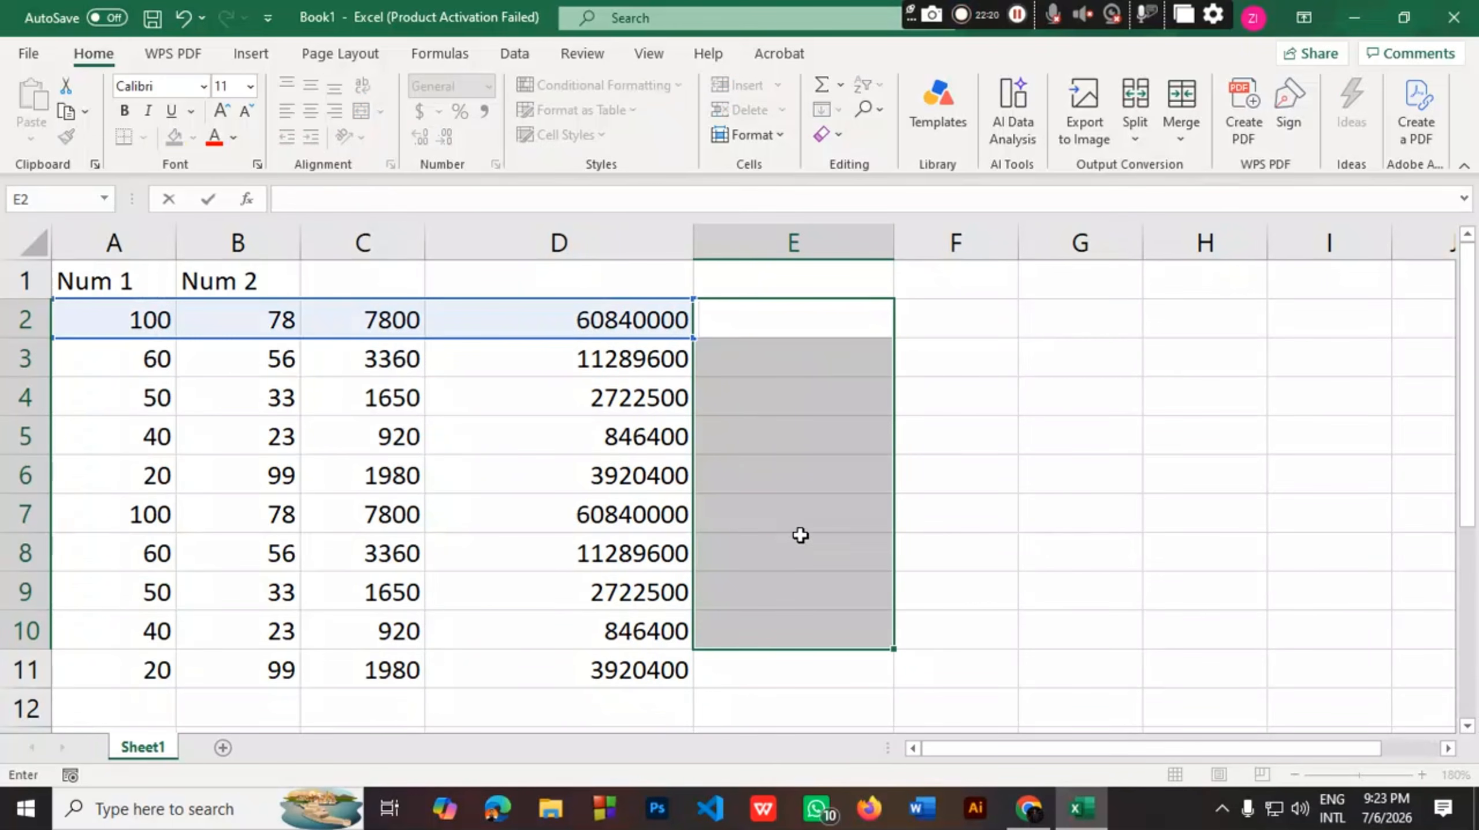
{"action": "left_click", "coordinate": [981, 409]}
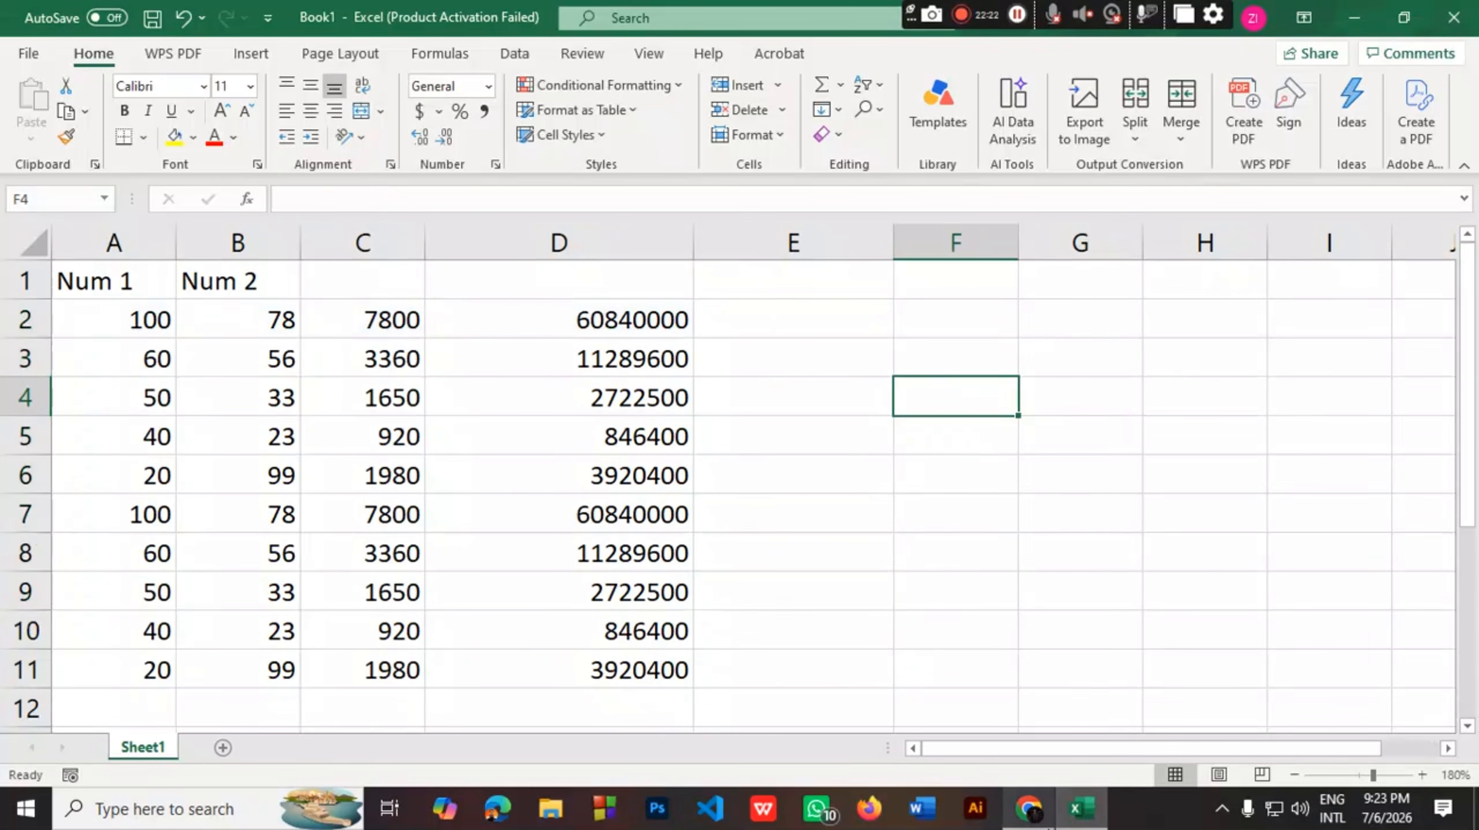
Switch to Chrome to review the volume example using PRODUCT on page 66 of the textbook PDF, and return to Excel
{"action": "left_click", "coordinate": [1029, 807]}
{"action": "scroll", "coordinate": [990, 701], "scroll_direction": "down", "scroll_amount": 8}
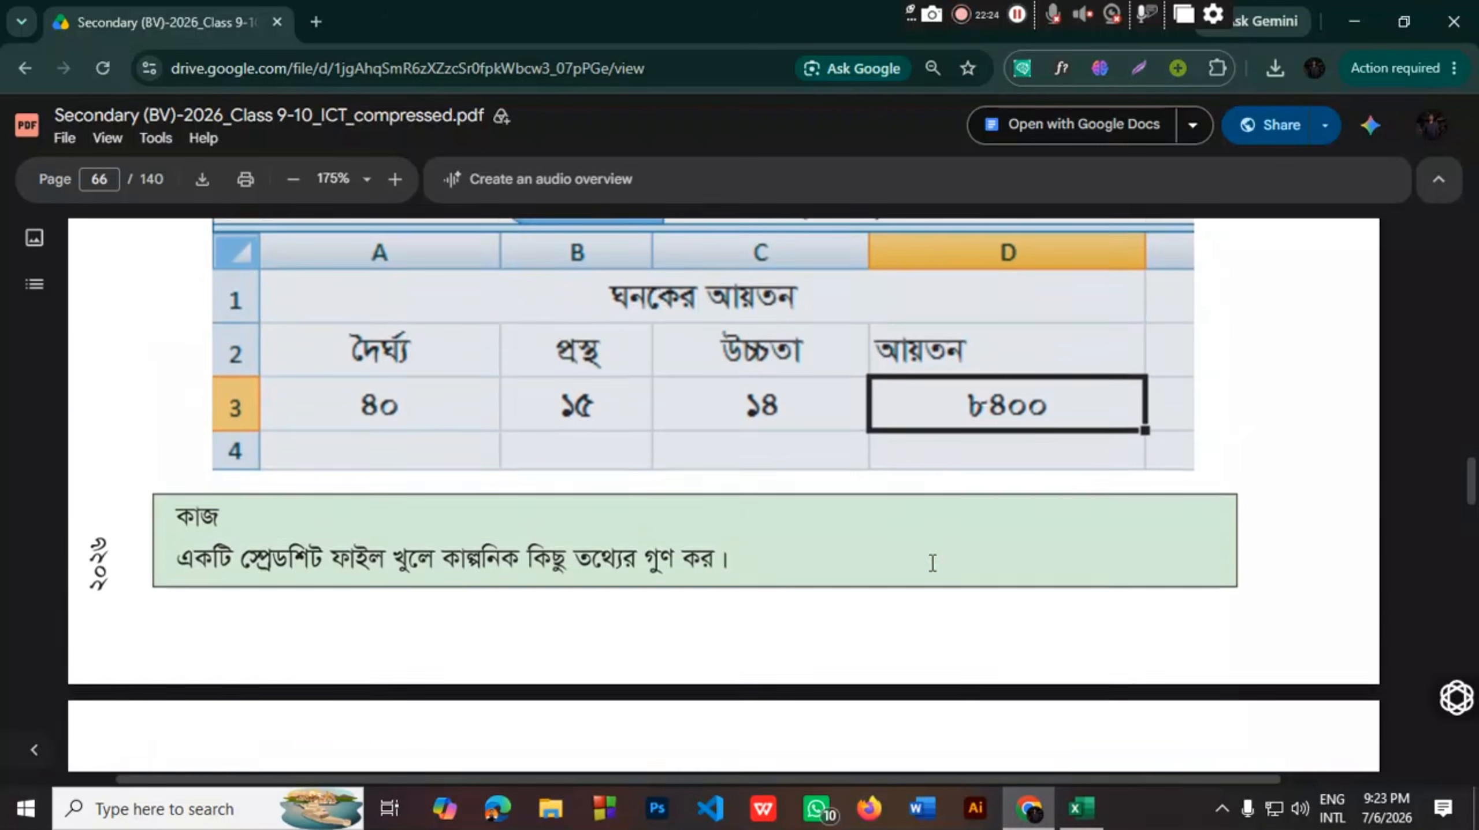
{"action": "scroll", "coordinate": [932, 562], "scroll_direction": "up", "scroll_amount": 1}
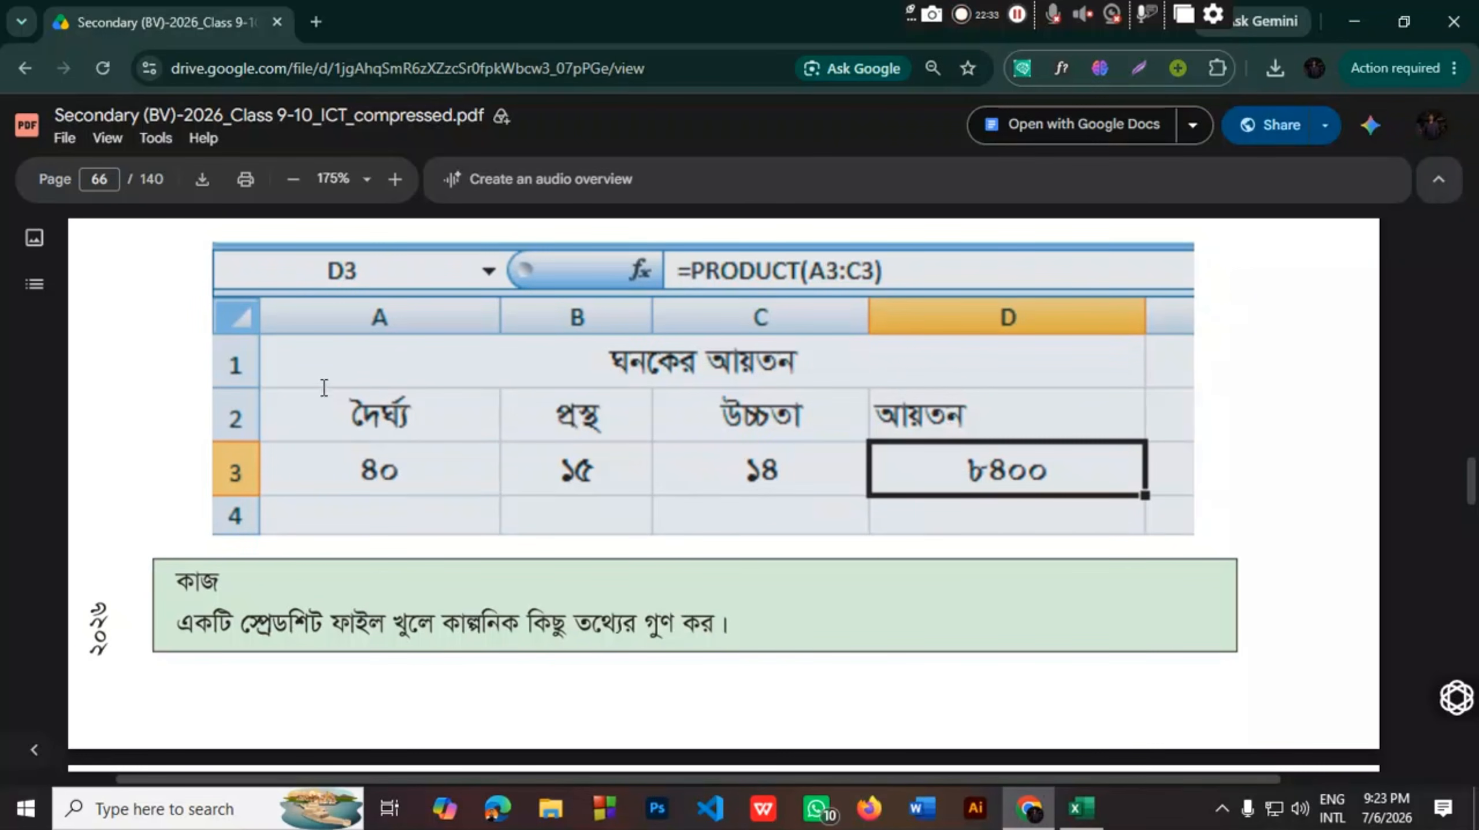
{"action": "left_click", "coordinate": [1080, 808]}
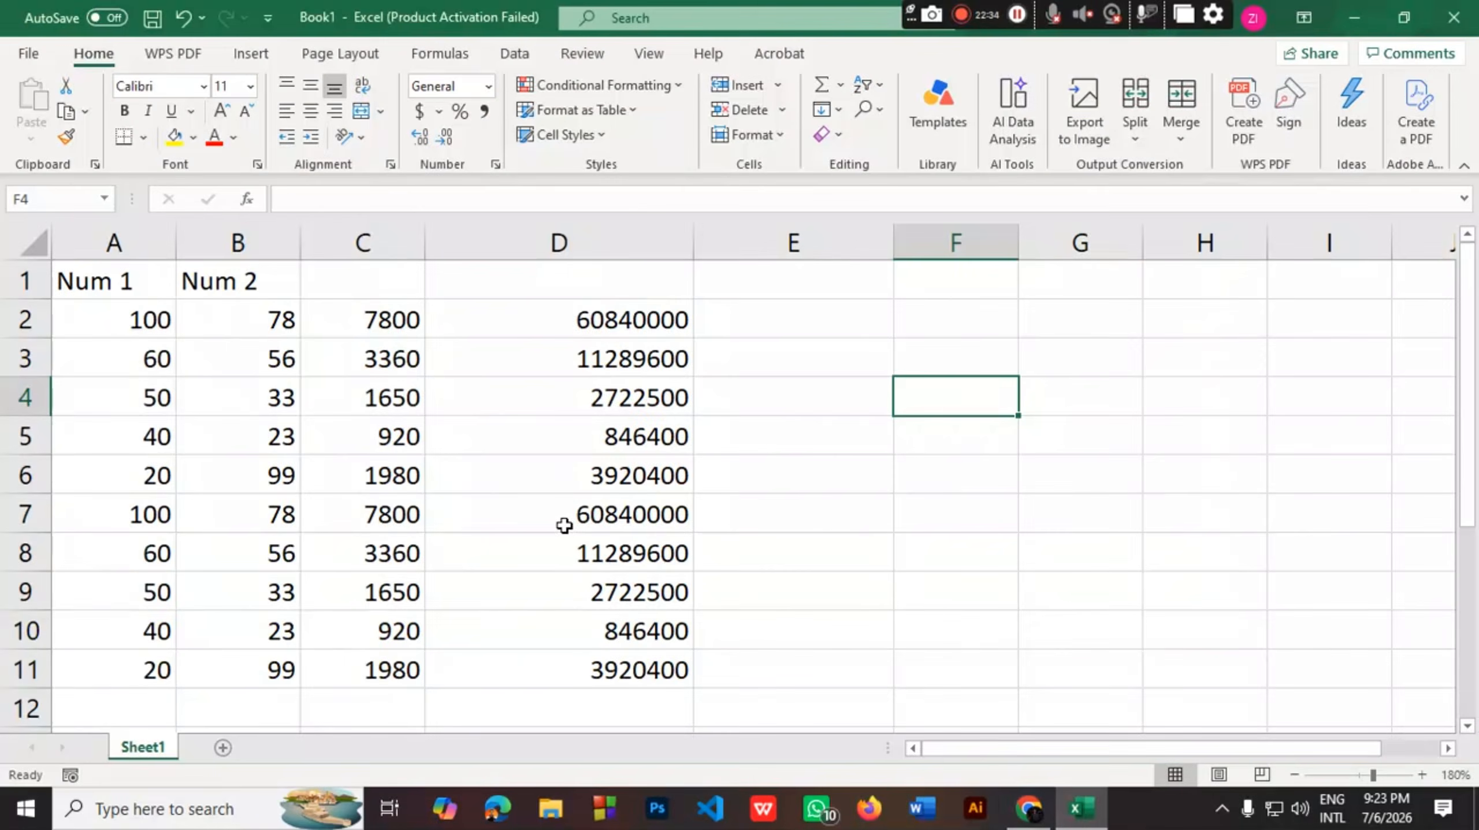
Clear all headers, numbers and formulas from the range A1:D11
{"action": "left_click_drag", "start_coordinate": [145, 336], "coordinate": [639, 668]}
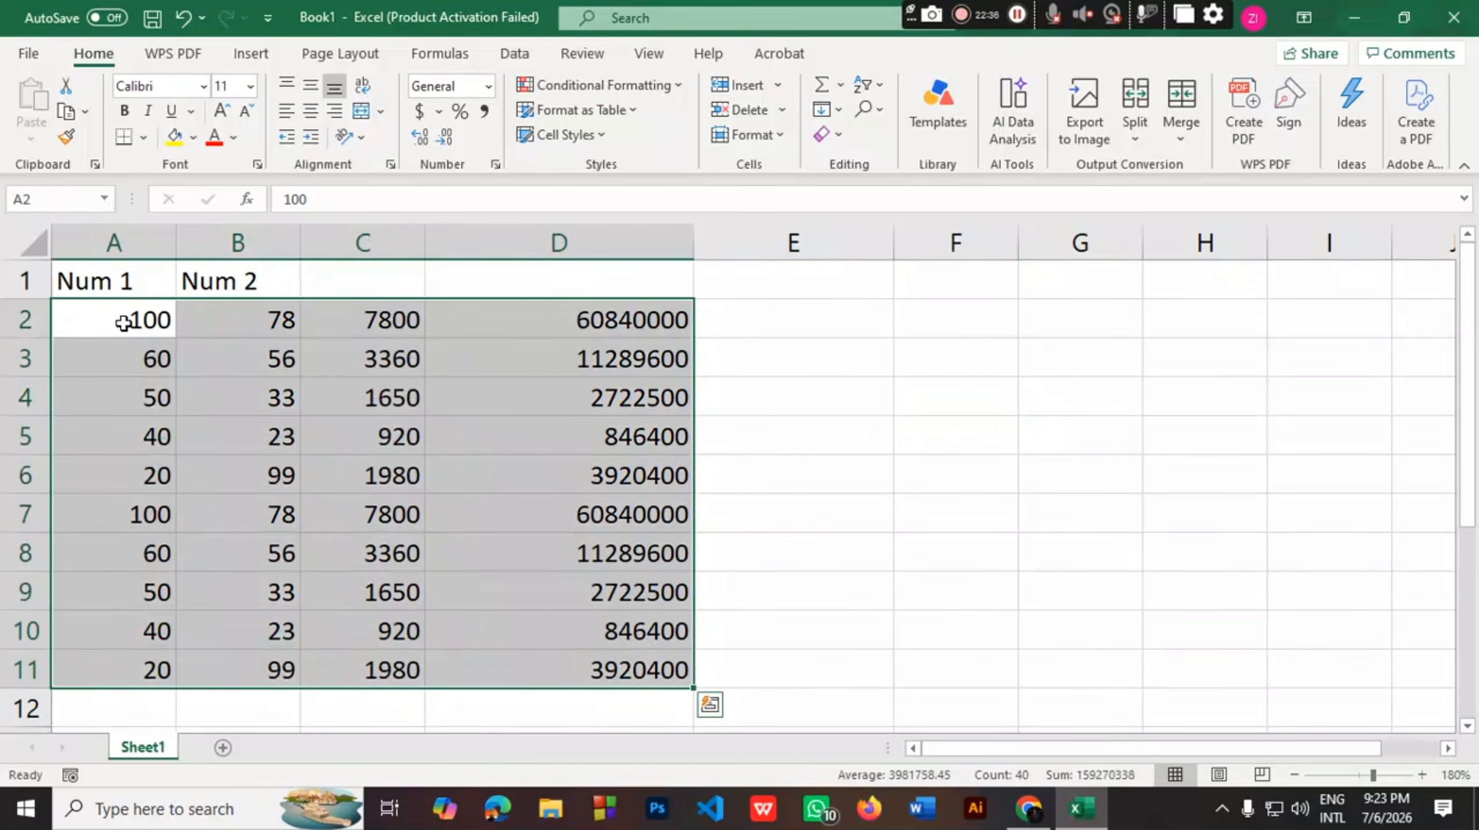
{"action": "left_click_drag", "start_coordinate": [133, 285], "coordinate": [594, 661]}
{"action": "key", "text": "Delete"}
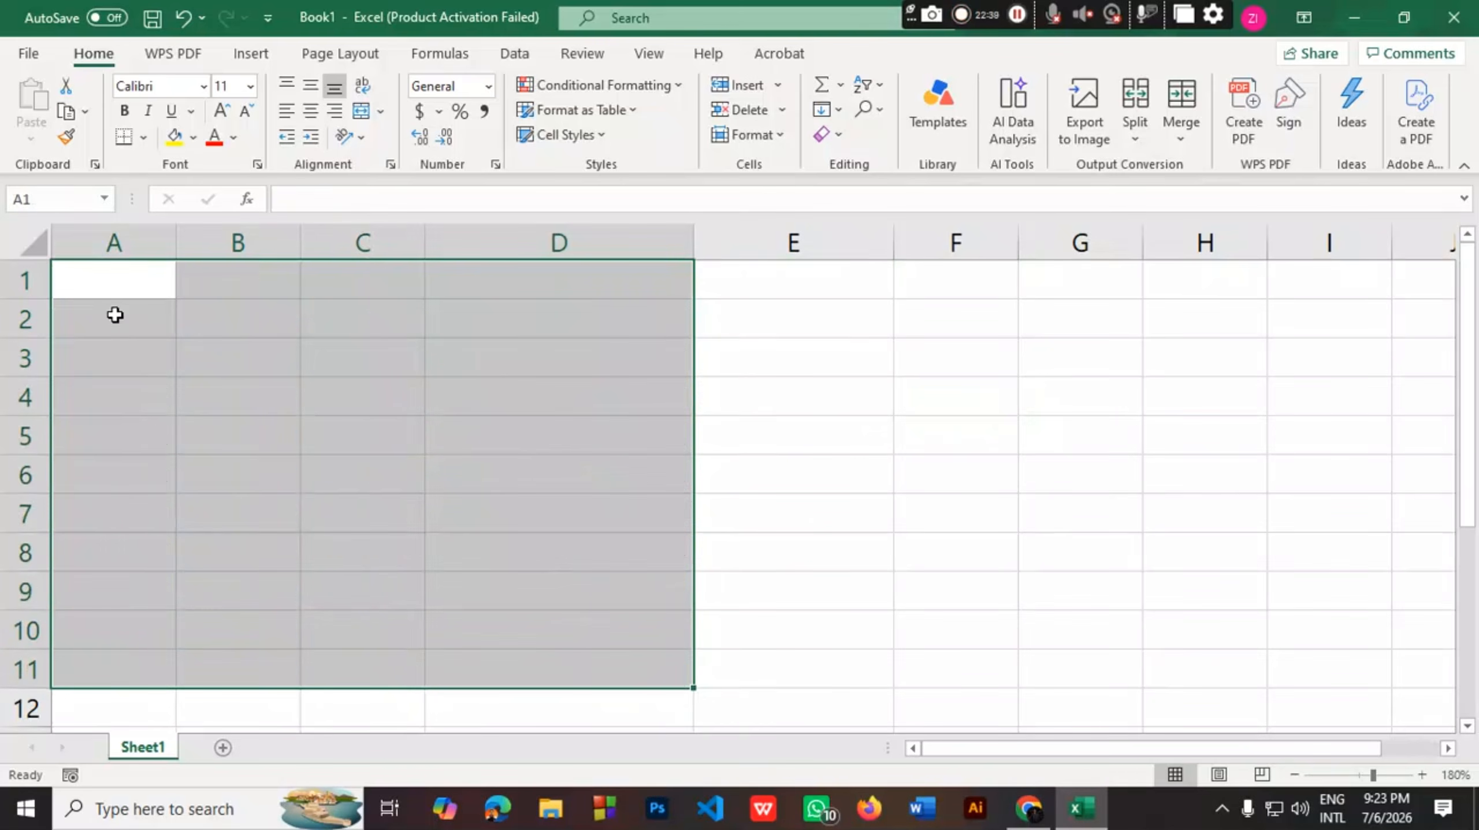
Enter the column headers A, B, C and V in cells A1 to D1
{"action": "left_click", "coordinate": [123, 311]}
{"action": "double_click", "coordinate": [133, 271]}
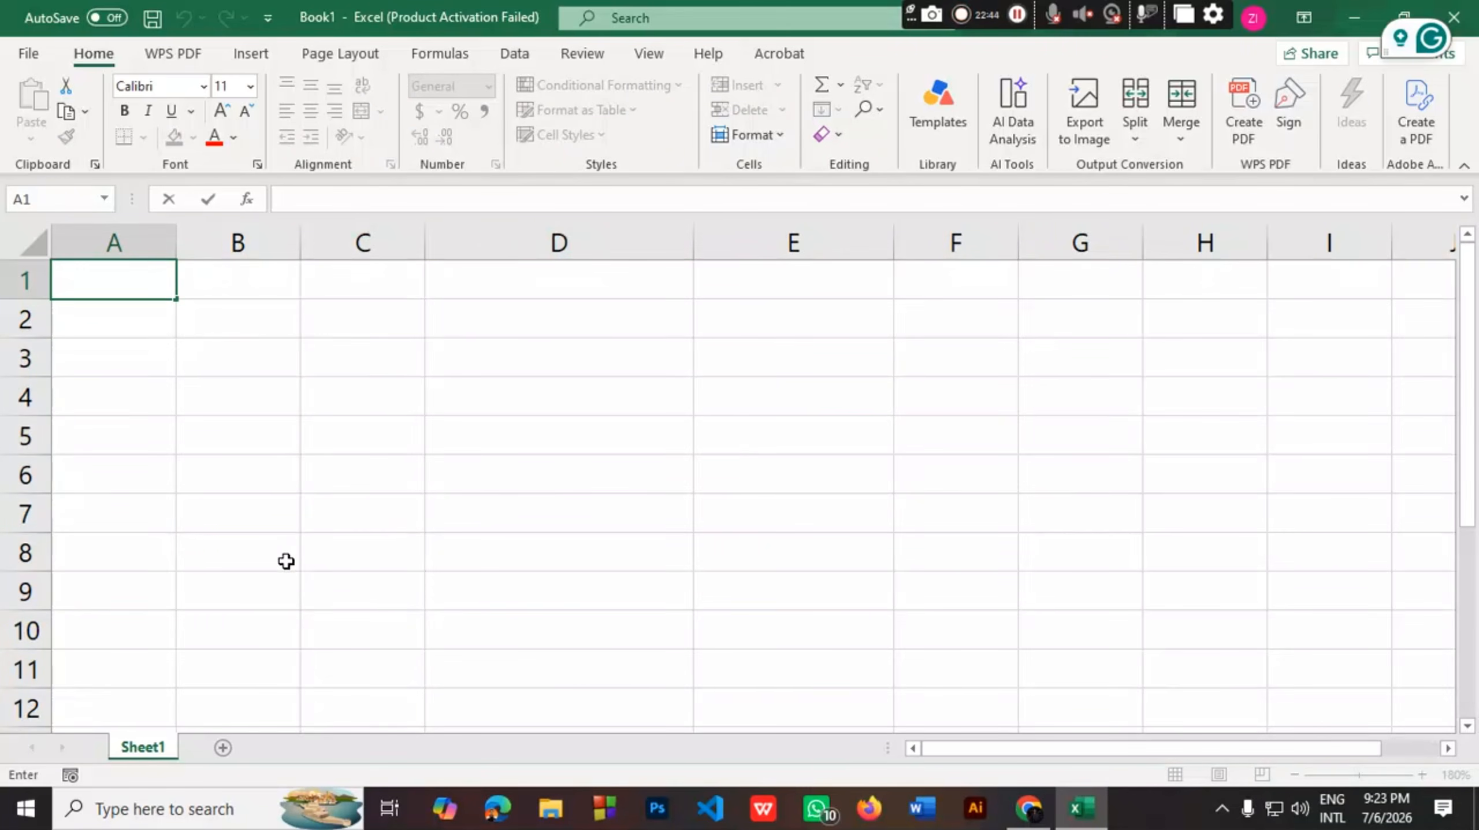
{"action": "left_click", "coordinate": [192, 364]}
{"action": "double_click", "coordinate": [110, 281]}
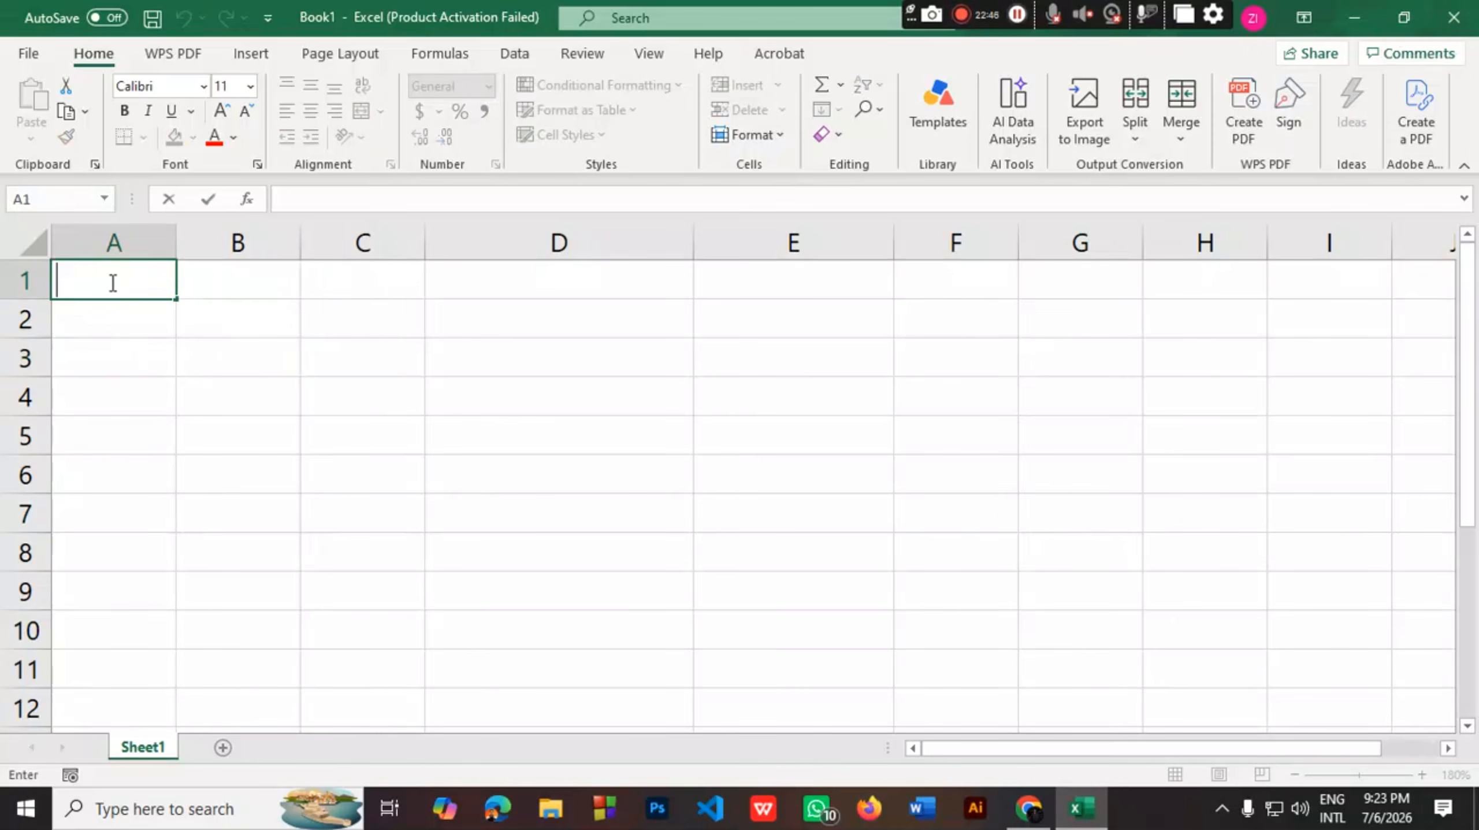
{"action": "type", "text": "S"}
{"action": "key", "text": "BackSpace"}
{"action": "type", "text": "A"}
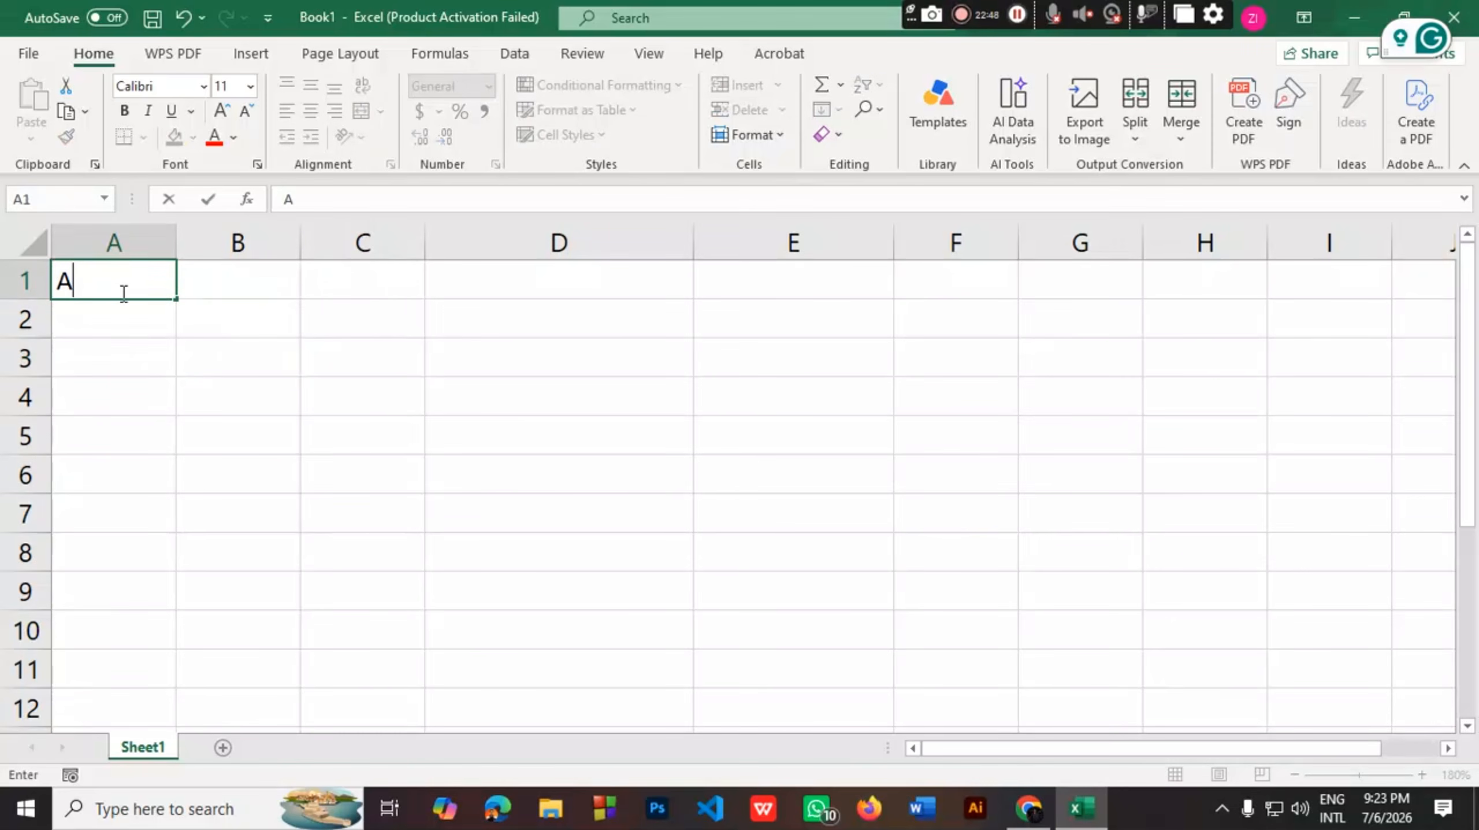
{"action": "key", "text": "Tab"}
{"action": "type", "text": "B"}
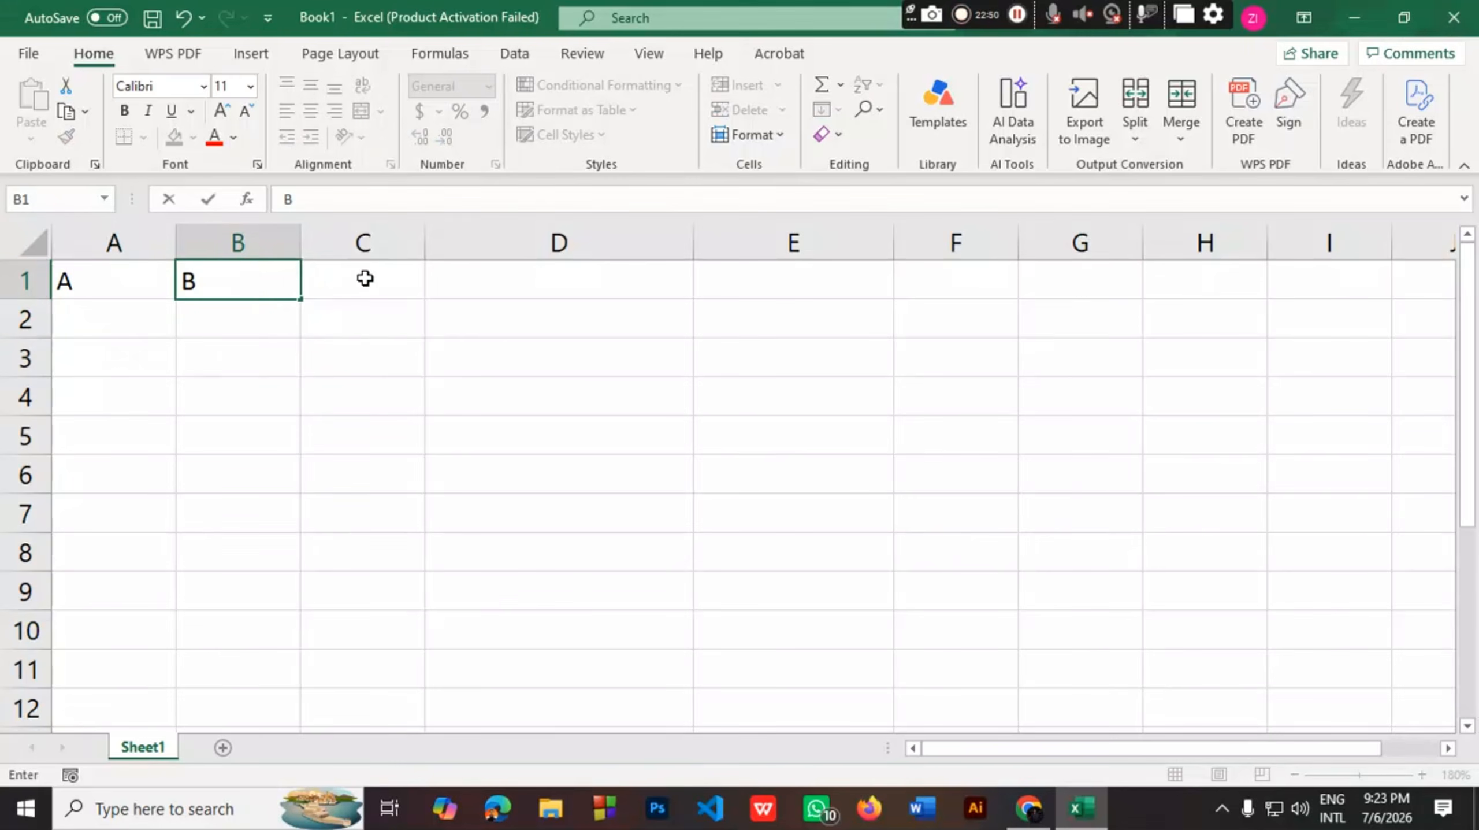
{"action": "left_click", "coordinate": [363, 278]}
{"action": "type", "text": "C"}
{"action": "left_click", "coordinate": [510, 283]}
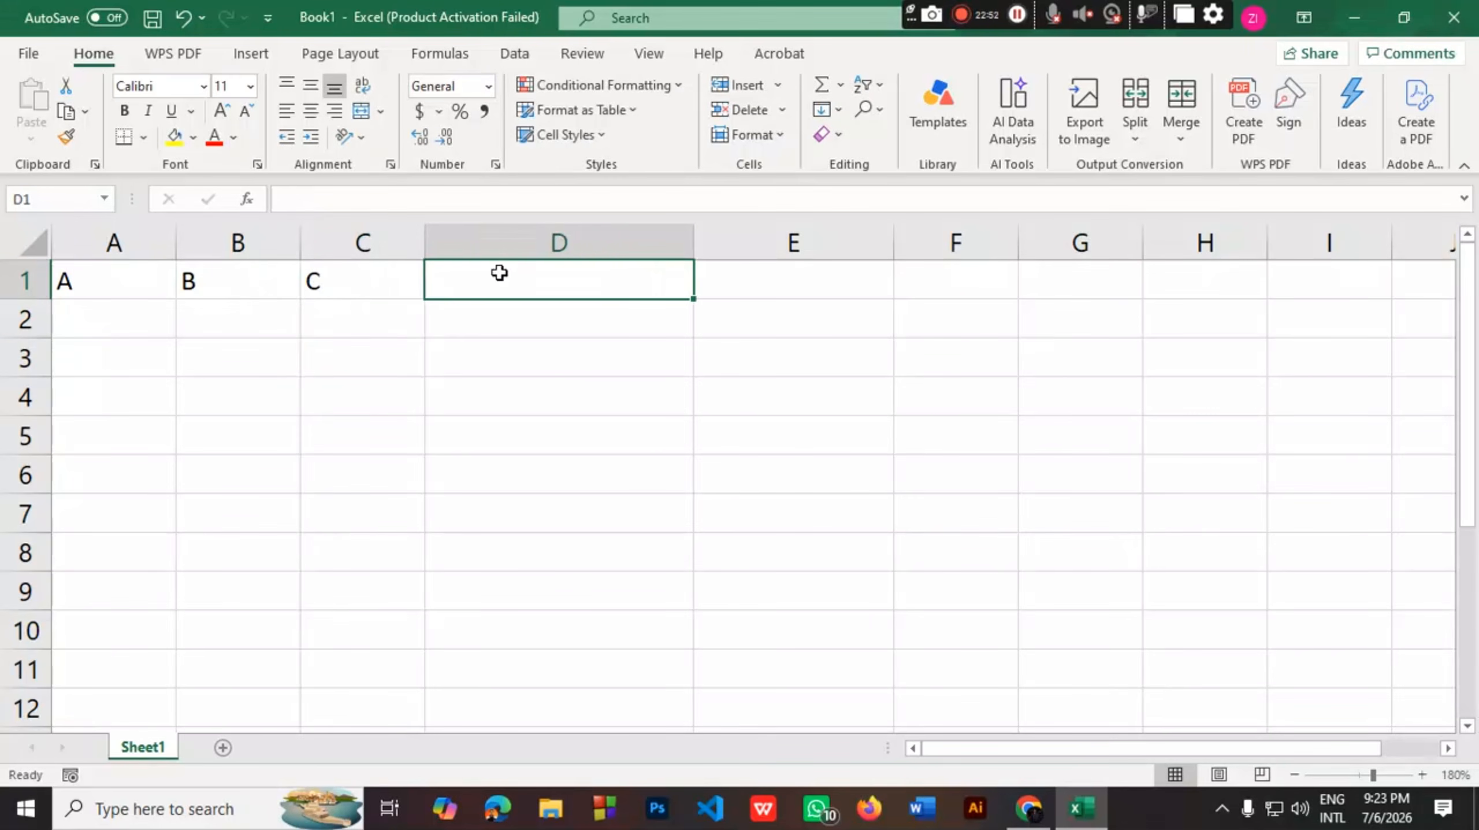
{"action": "type", "text": "V"}
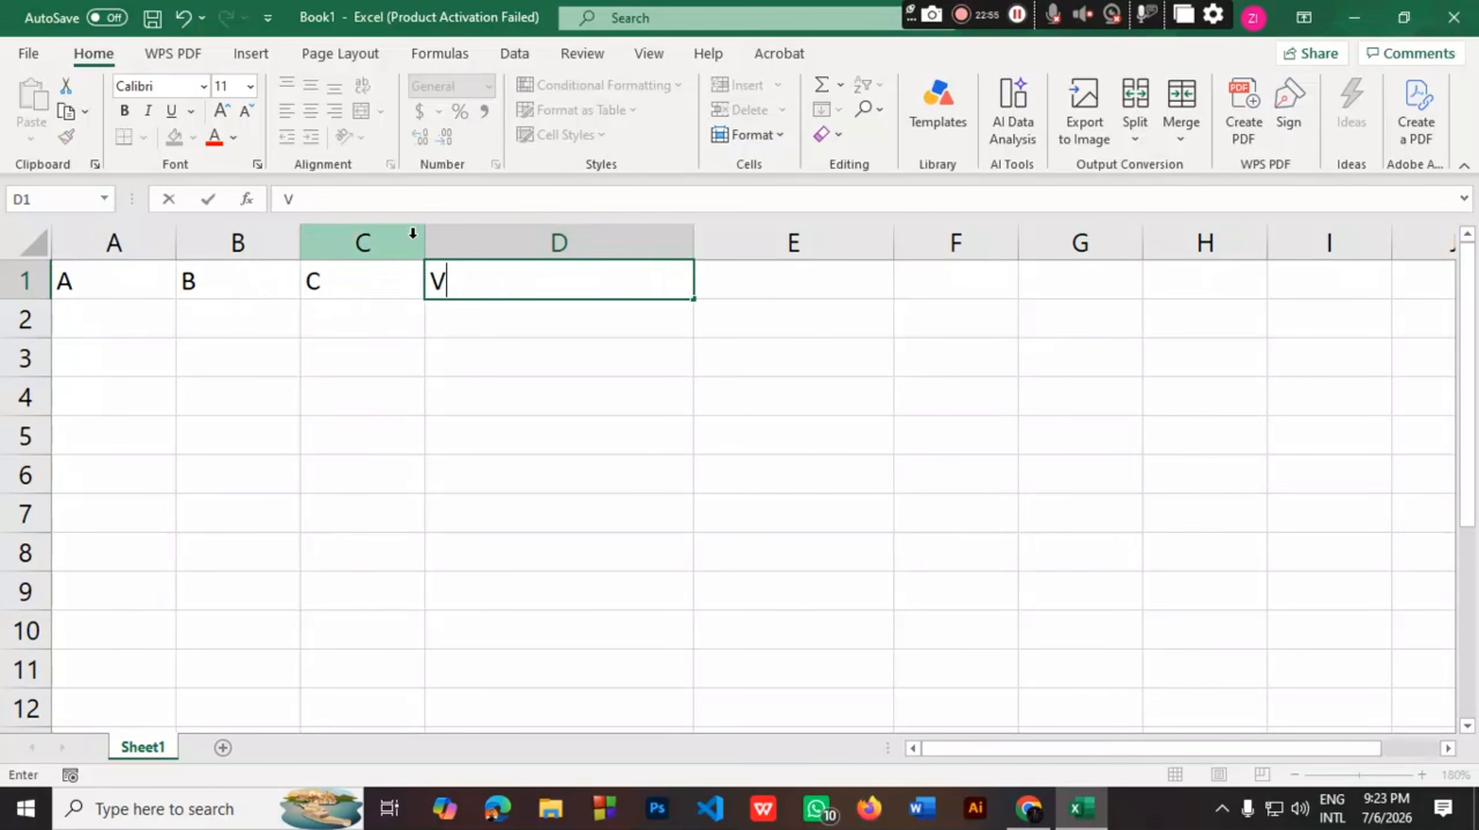
{"action": "left_click", "coordinate": [96, 329]}
Check the volume example's dimensions in the PDF in Chrome, then enter 40, 15 and 14 in Excel cells A2, B2 and C2
{"action": "left_click", "coordinate": [1028, 808]}
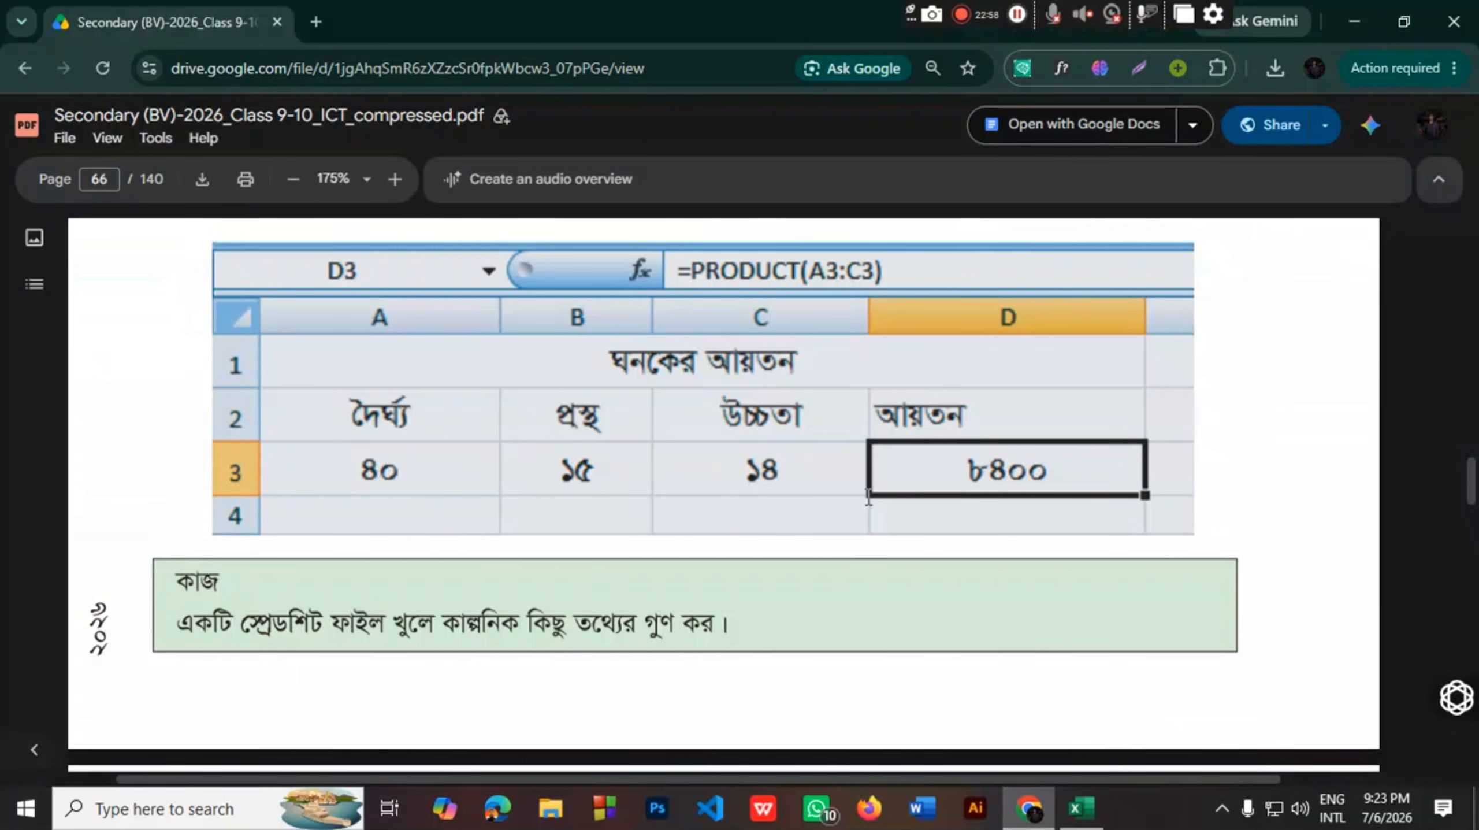
{"action": "left_click", "coordinate": [1081, 808]}
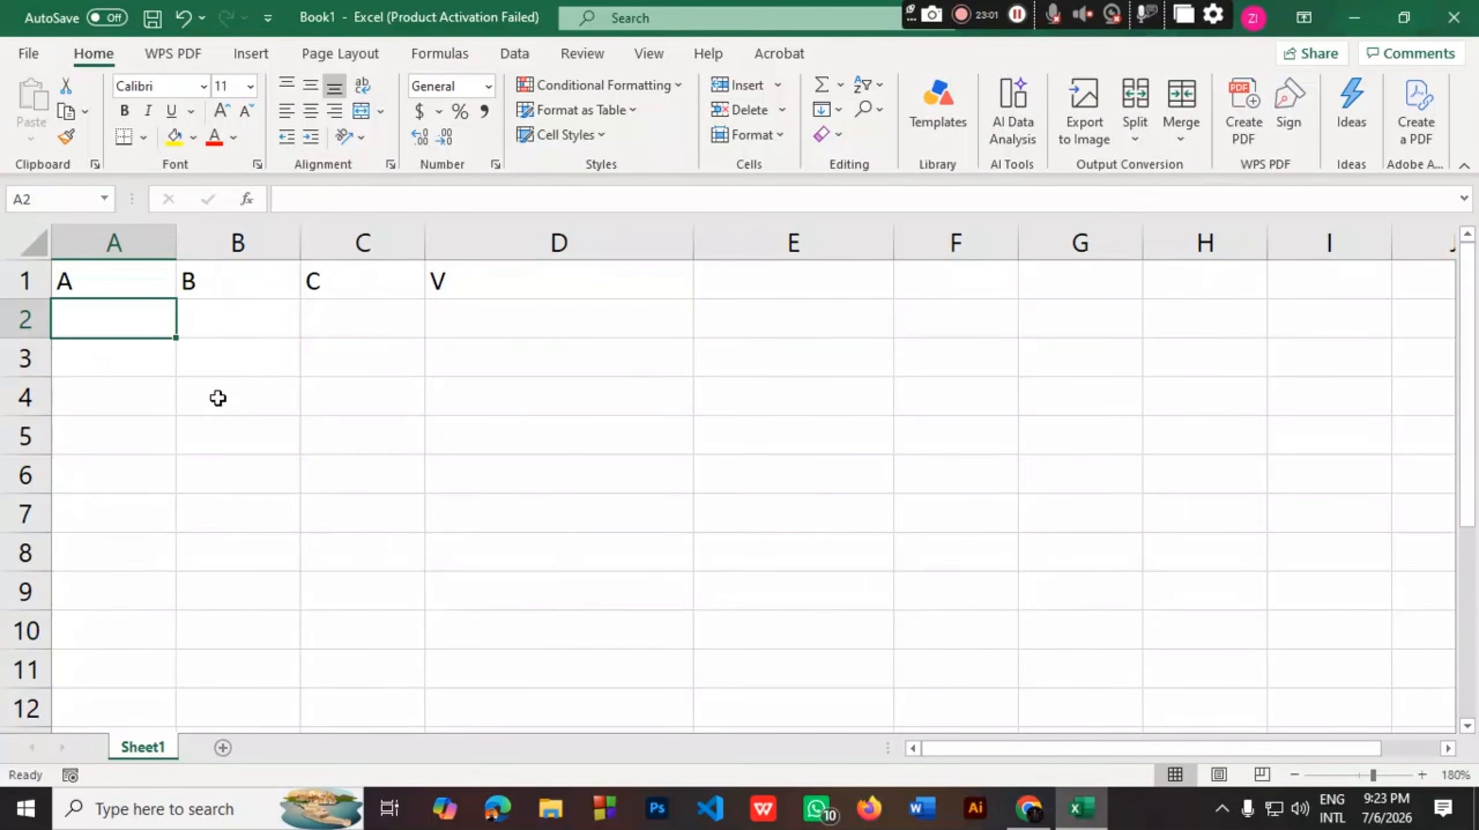
{"action": "type", "text": "40"}
{"action": "key", "text": "Tab"}
{"action": "type", "text": "15"}
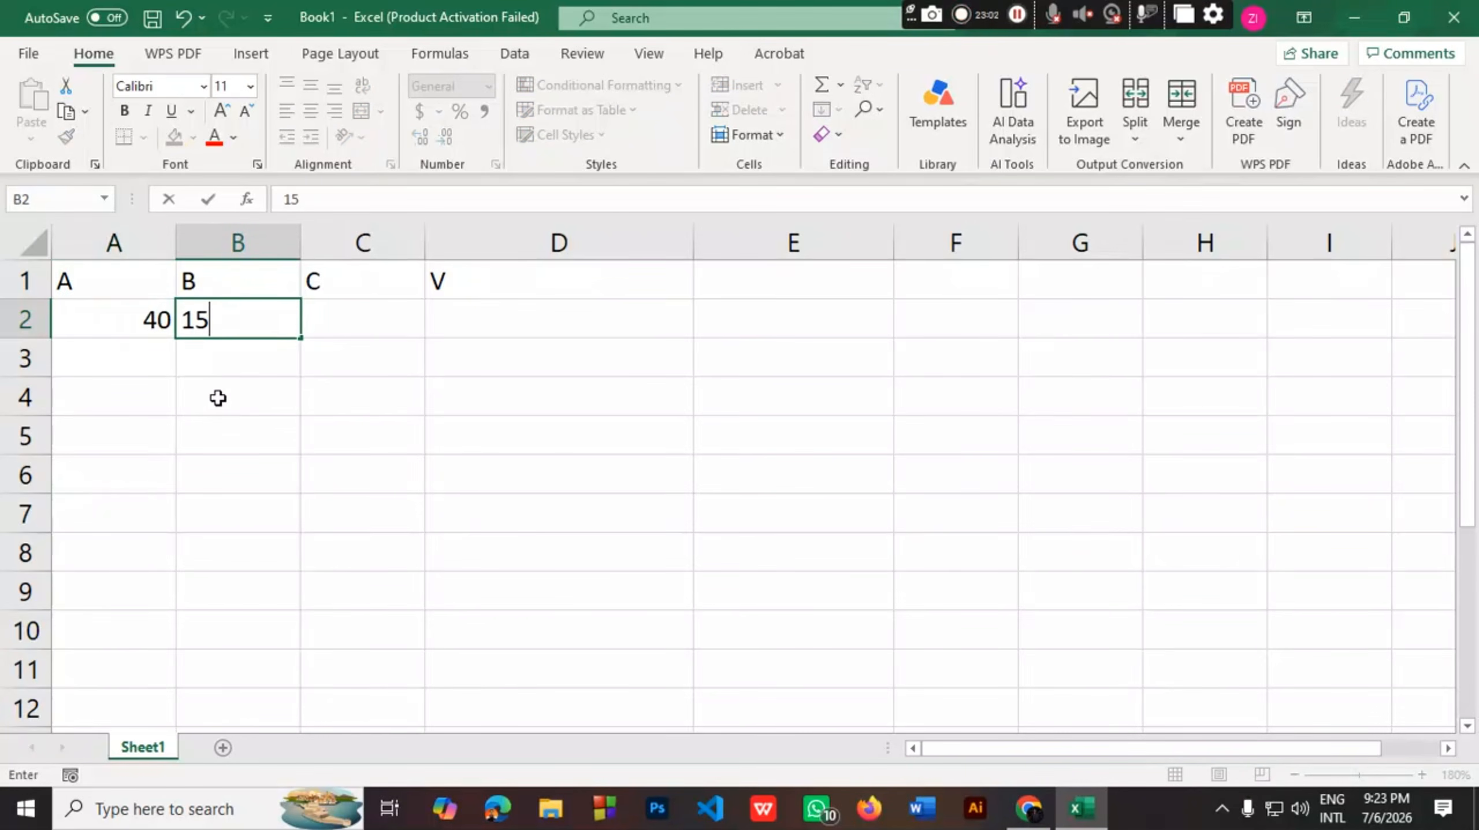
{"action": "key", "text": "Tab"}
{"action": "type", "text": "14"}
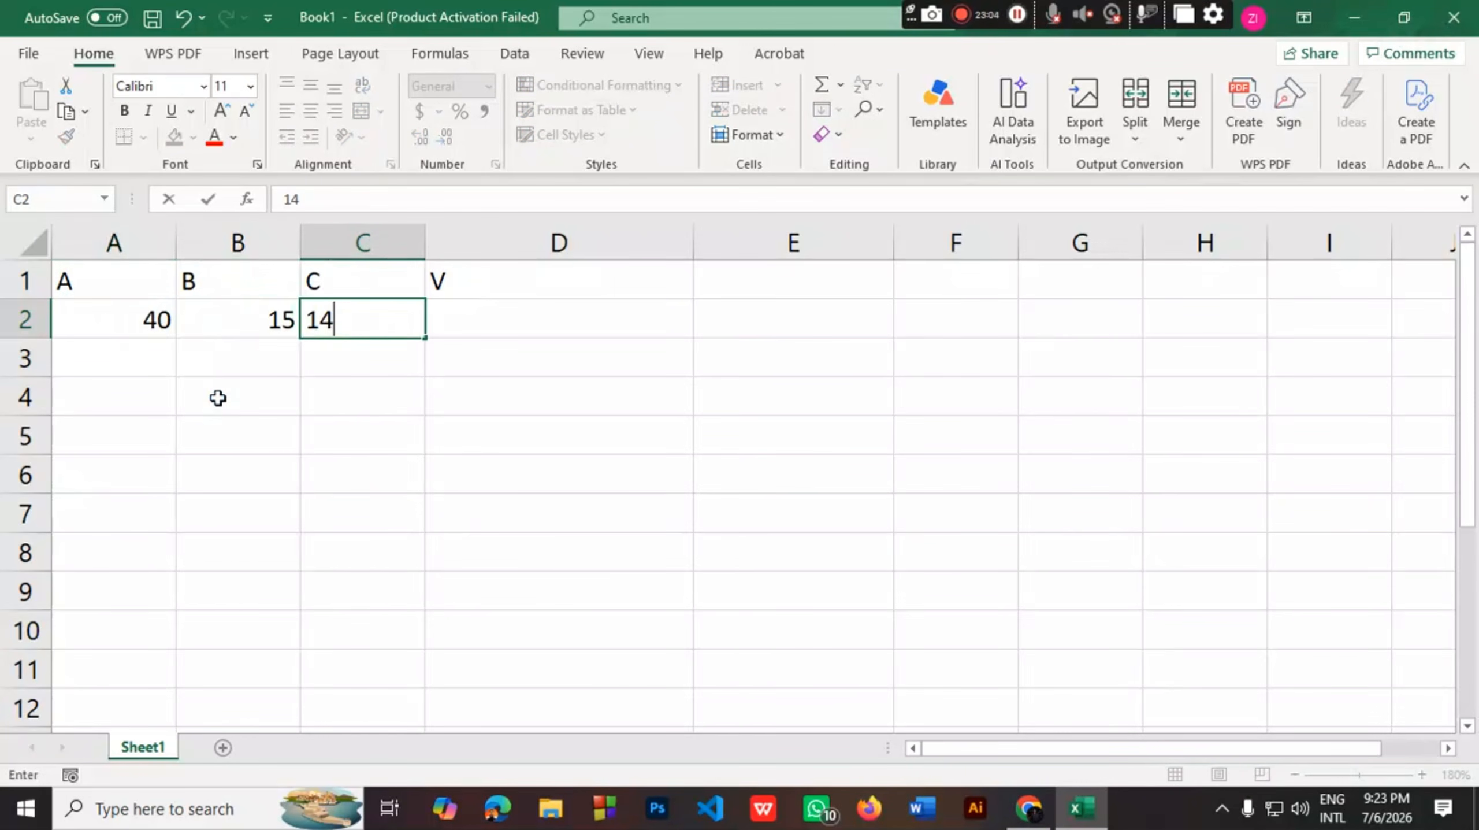
{"action": "key", "text": "Tab"}
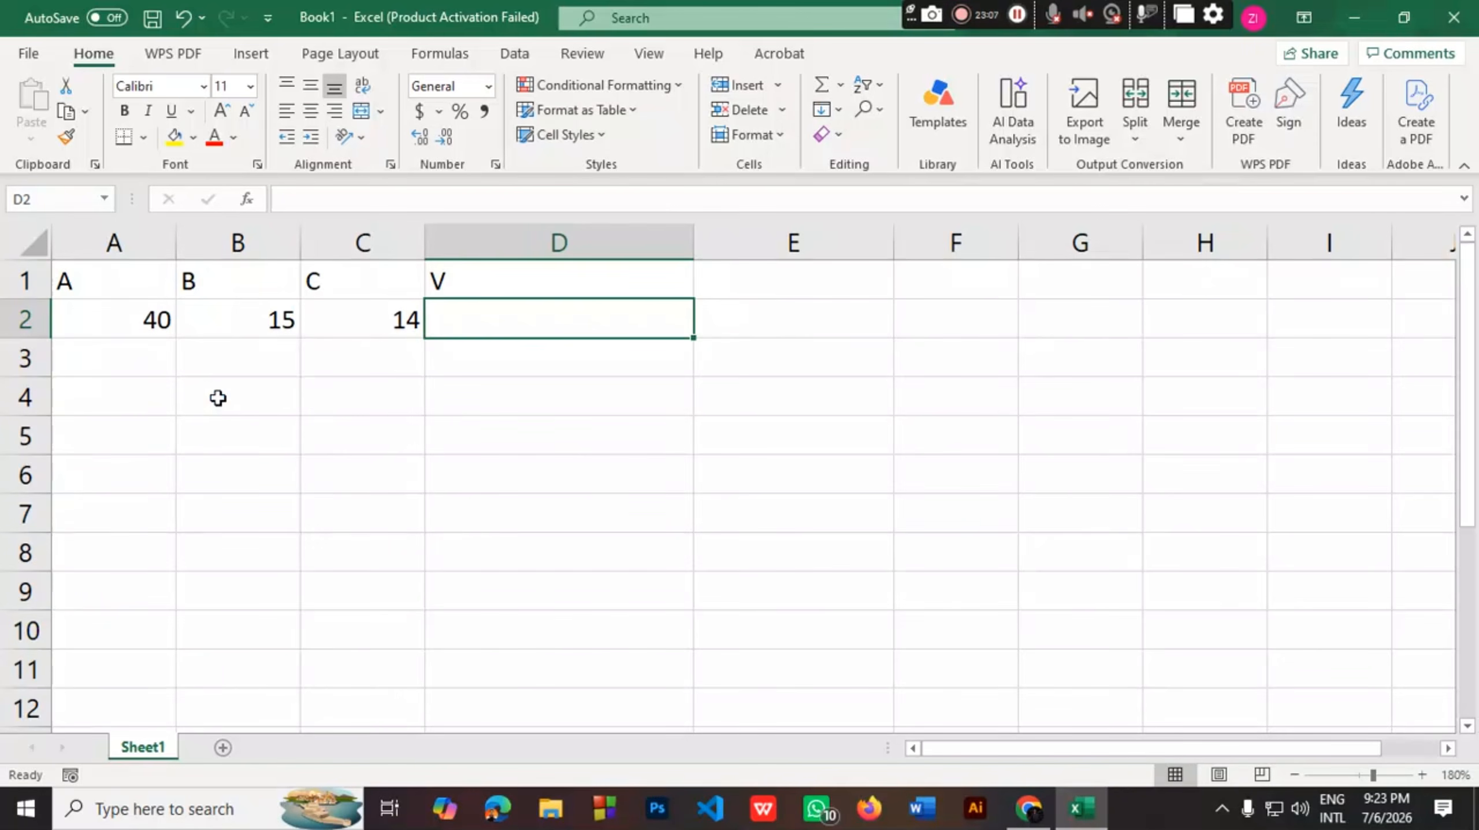
Narrow column D and enter the volume formula =A2*B2*C2 in cell D2
{"action": "left_click_drag", "start_coordinate": [694, 242], "coordinate": [596, 249]}
{"action": "double_click", "coordinate": [469, 320]}
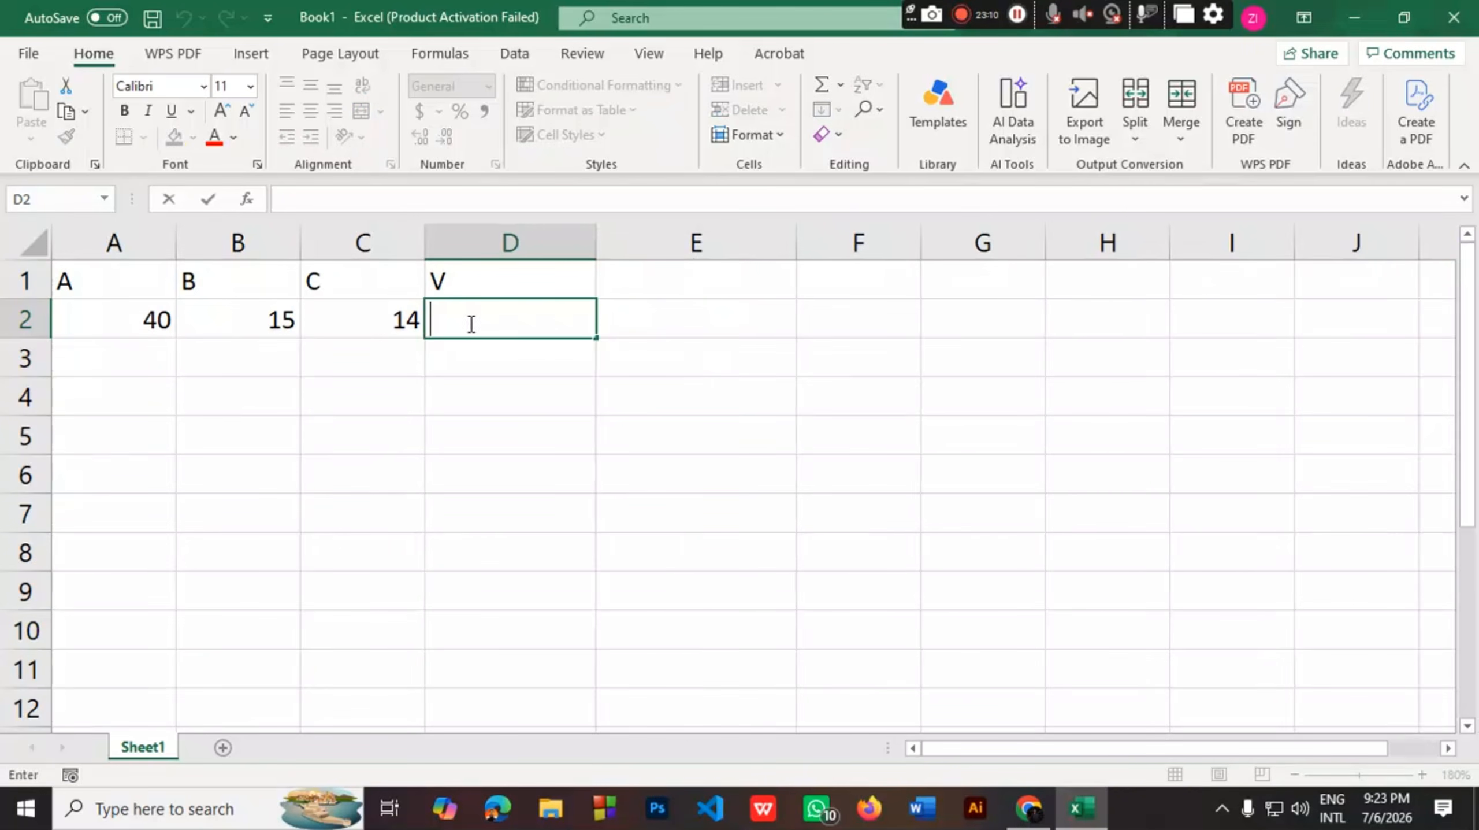
{"action": "type", "text": "="}
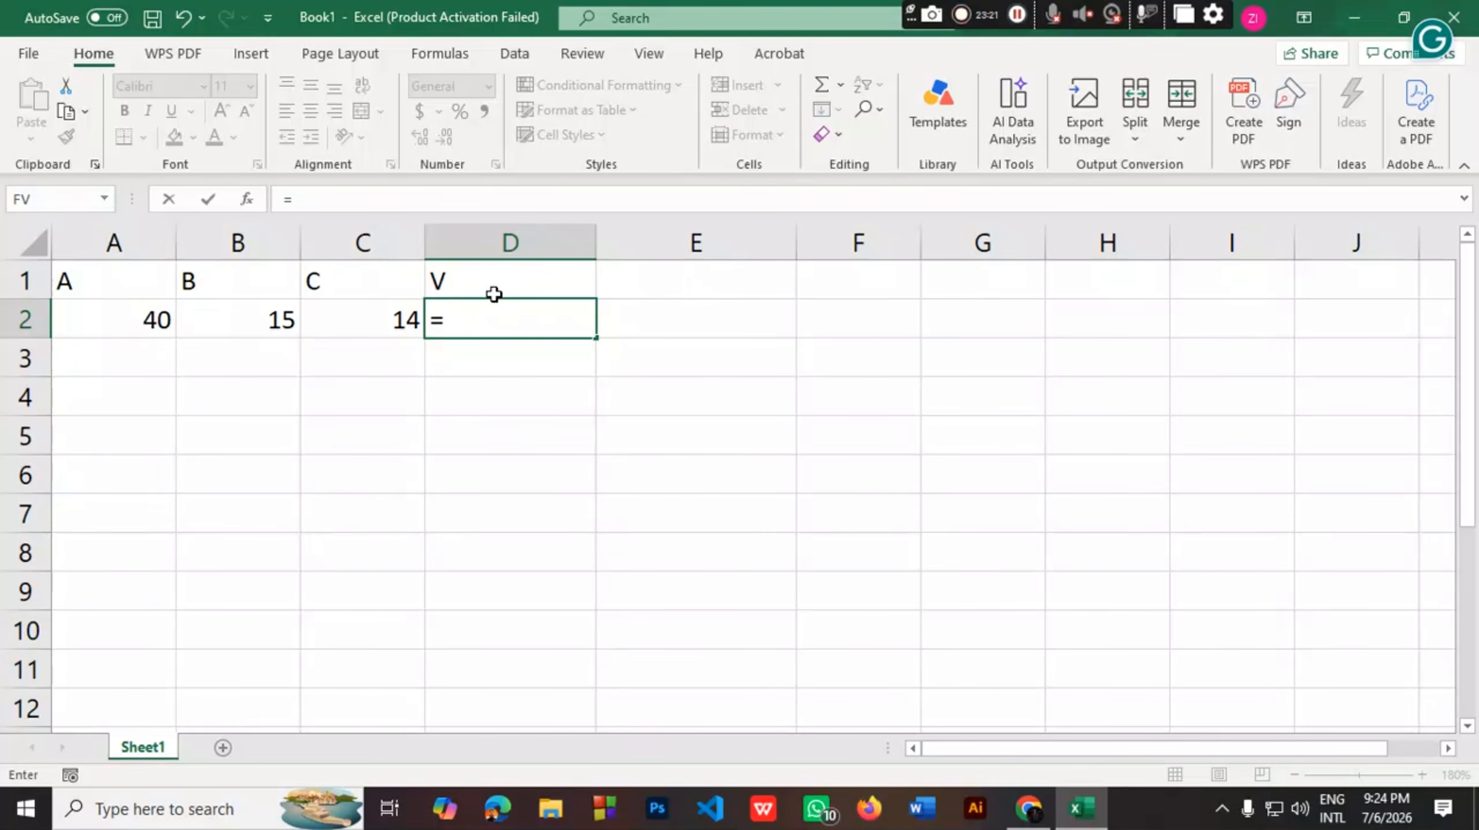
{"action": "left_click", "coordinate": [144, 322]}
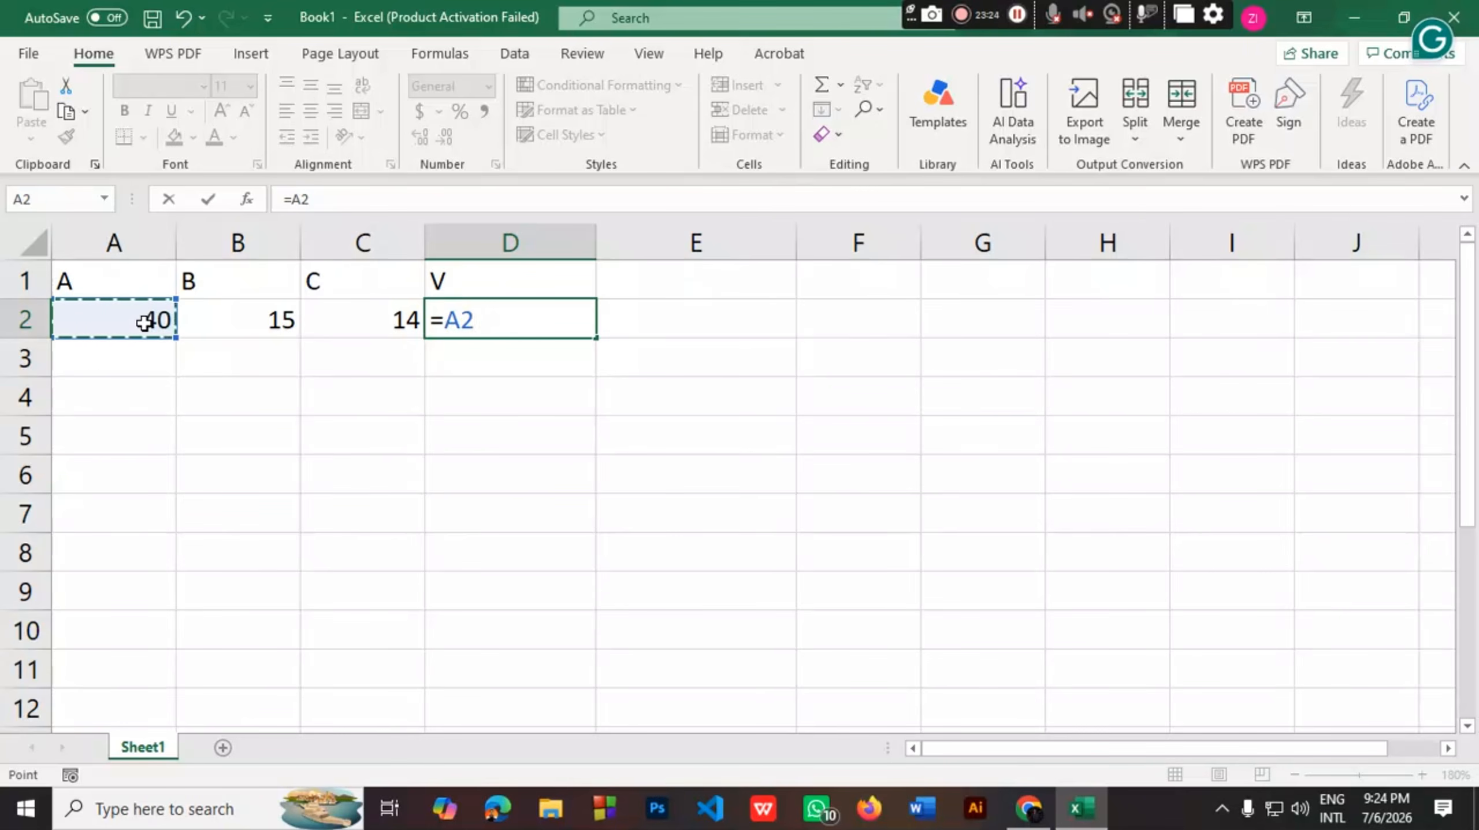
{"action": "type", "text": "*"}
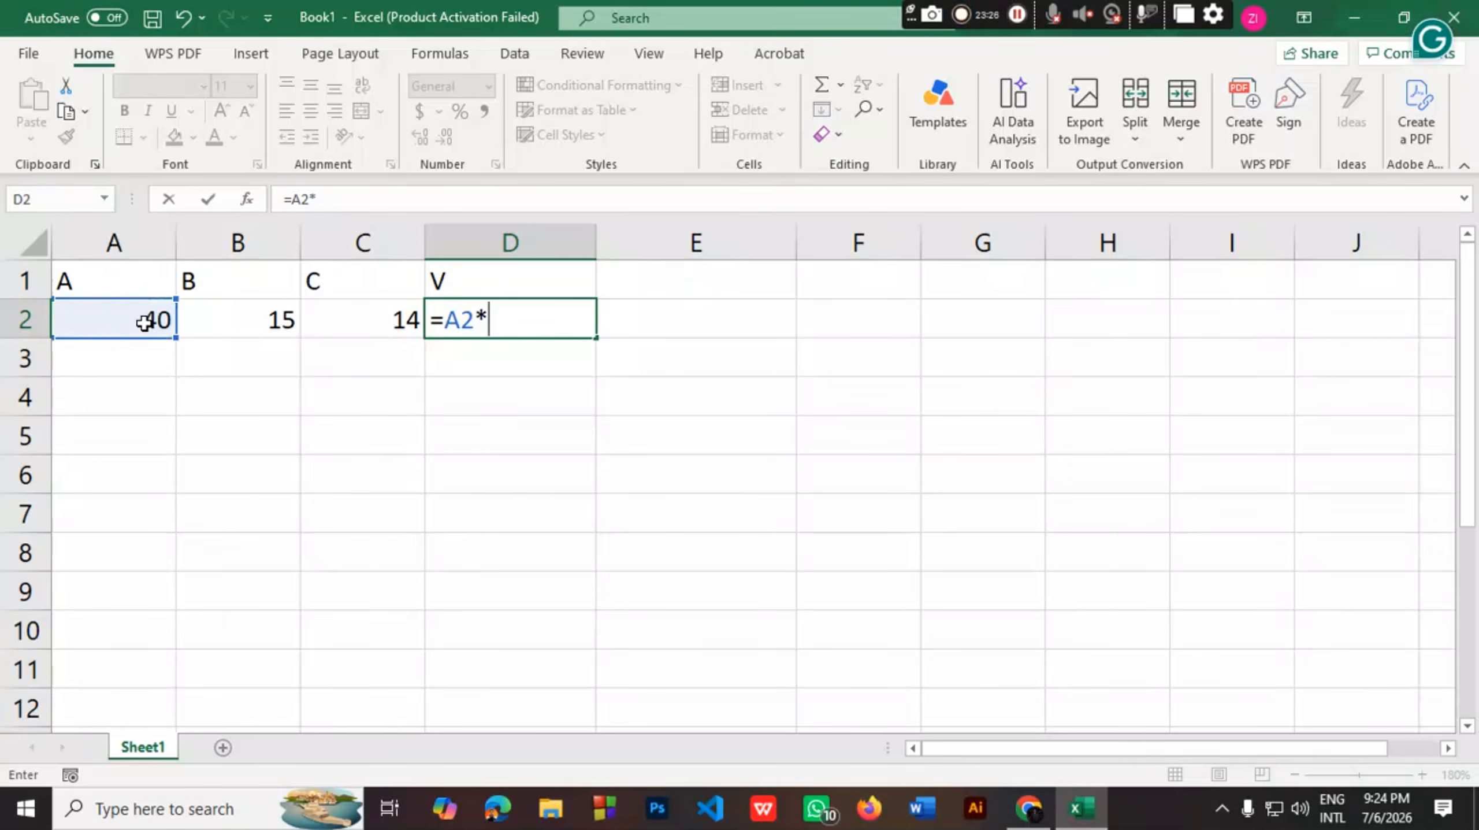
{"action": "left_click", "coordinate": [268, 325]}
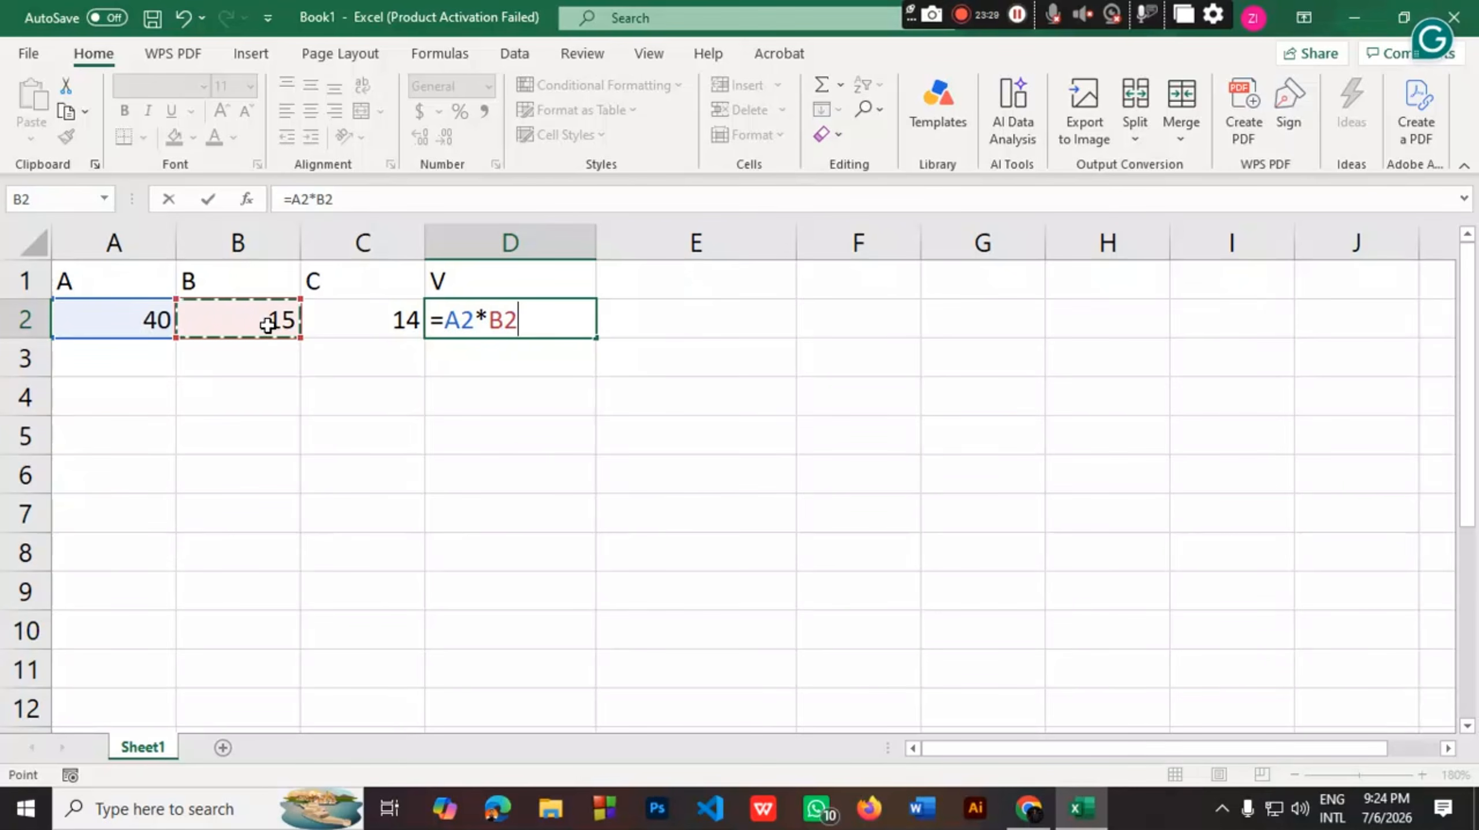
{"action": "type", "text": "*"}
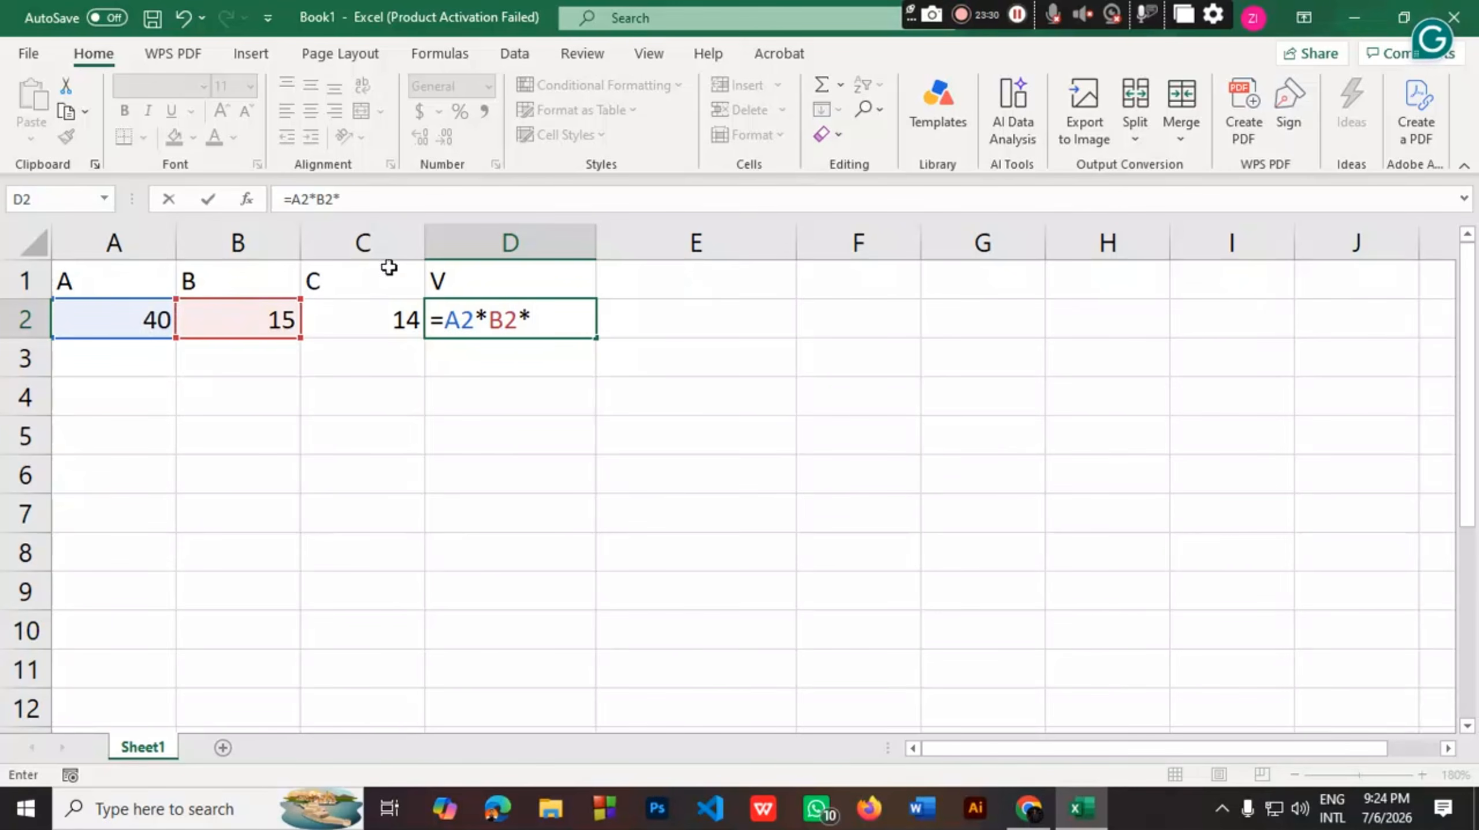
{"action": "left_click", "coordinate": [396, 315]}
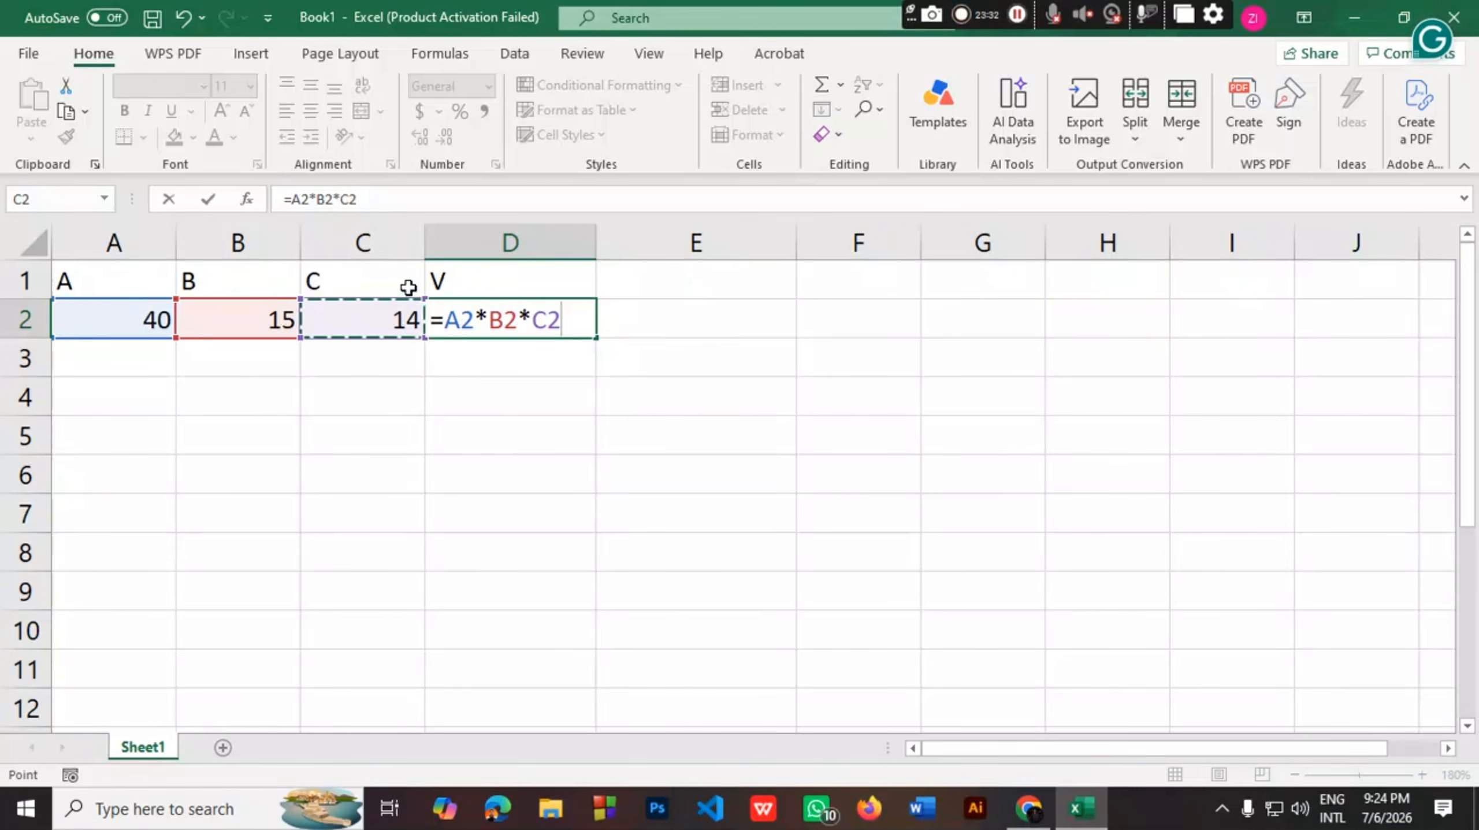
{"action": "key", "text": "Return"}
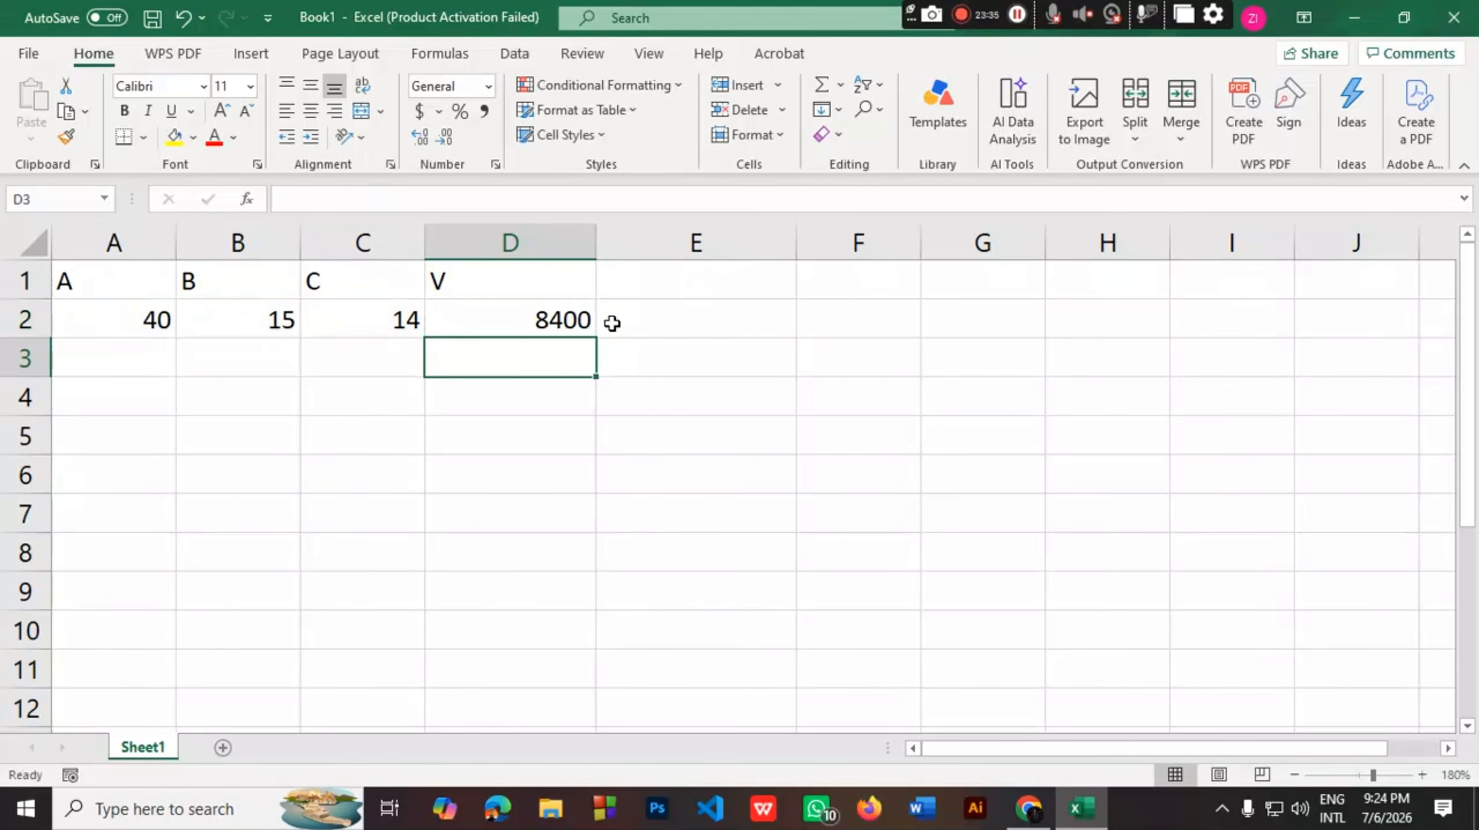
Check the PRODUCT example in the PDF in Chrome, then copy the Excel values in A2:C2 into A3:C3
{"action": "left_click", "coordinate": [1030, 807]}
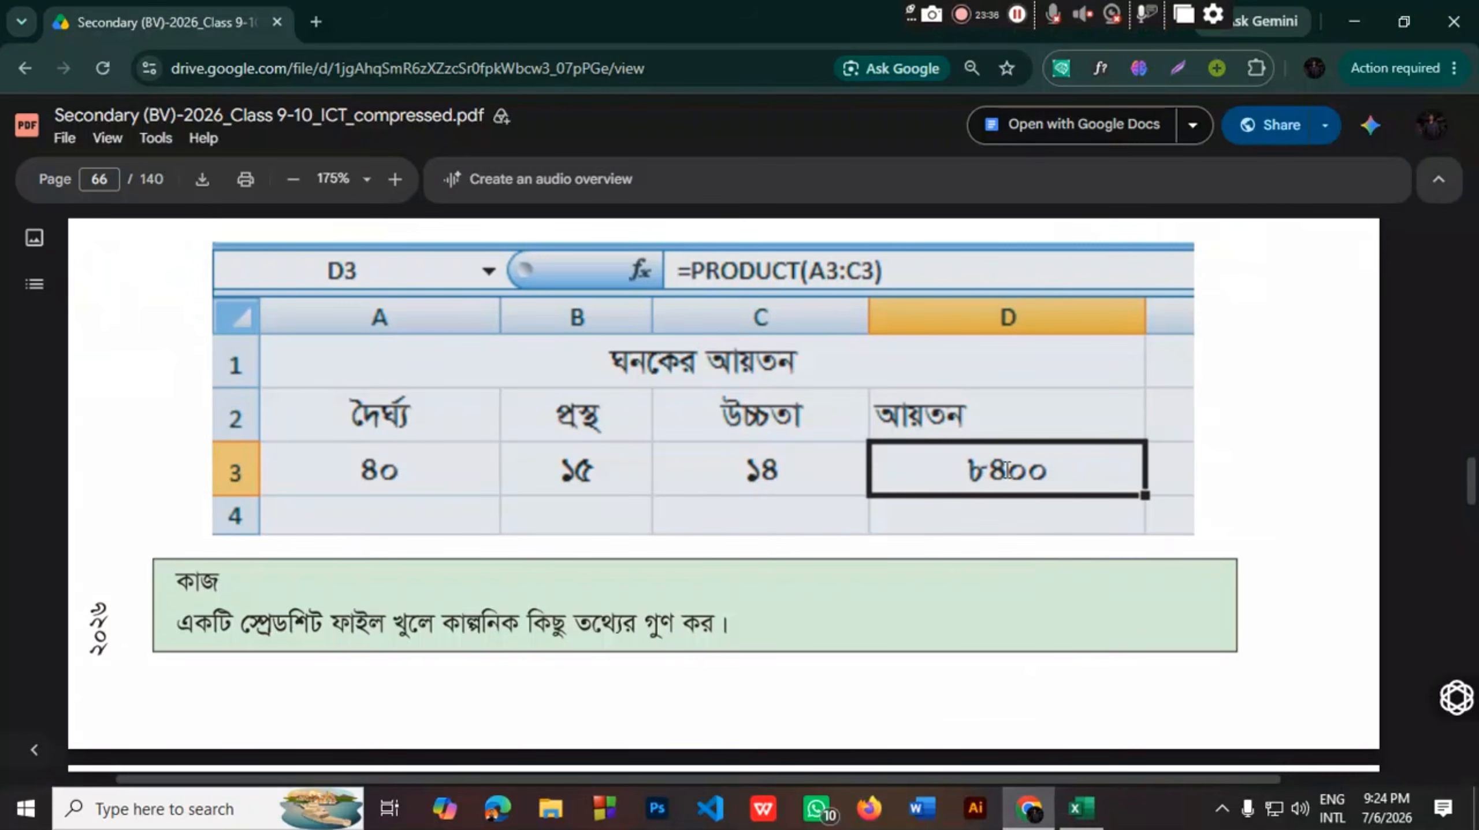
{"action": "left_click", "coordinate": [1075, 809]}
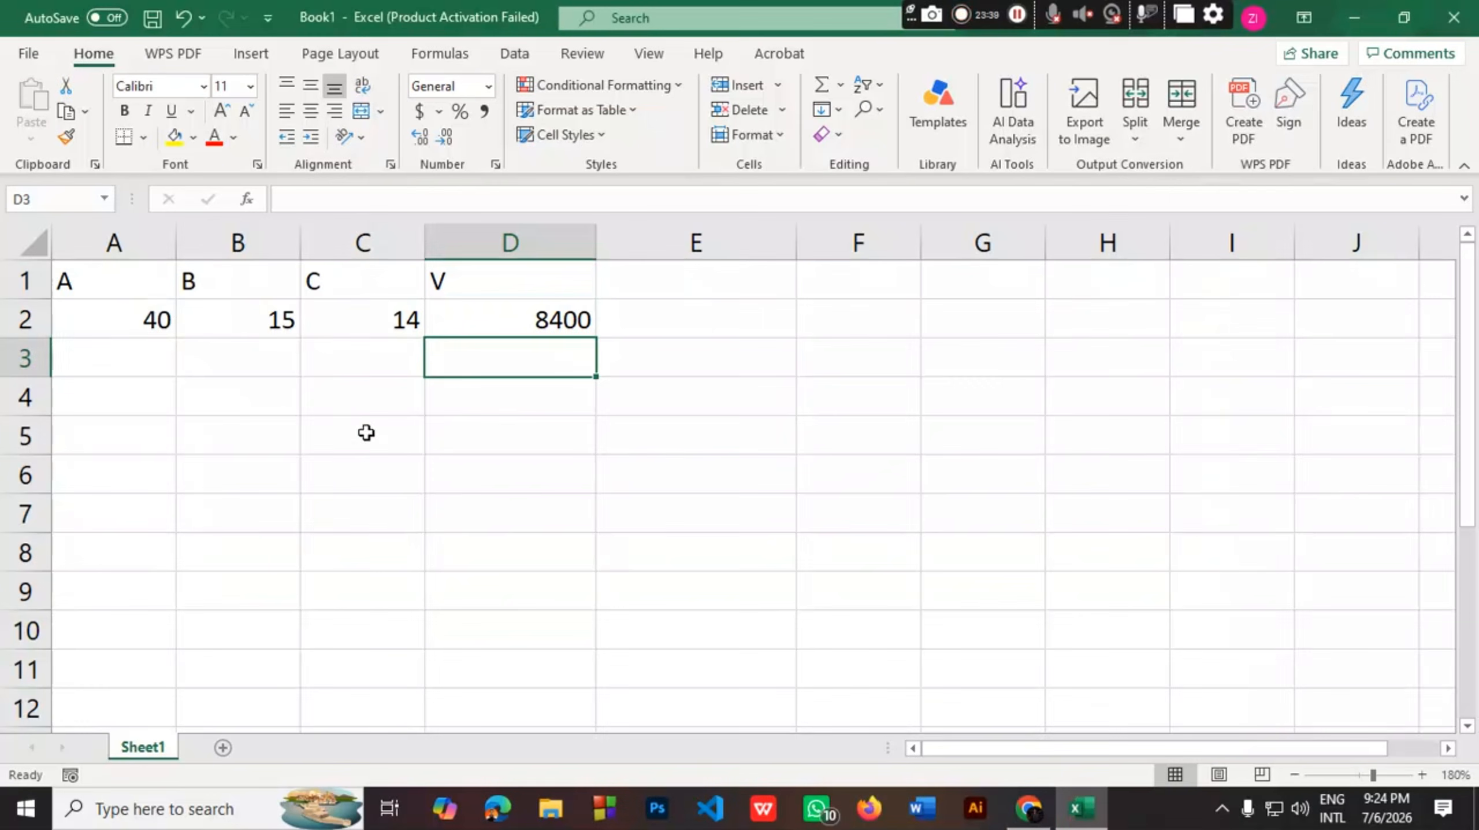
{"action": "left_click_drag", "start_coordinate": [173, 325], "coordinate": [343, 321]}
{"action": "key", "text": "ctrl+c"}
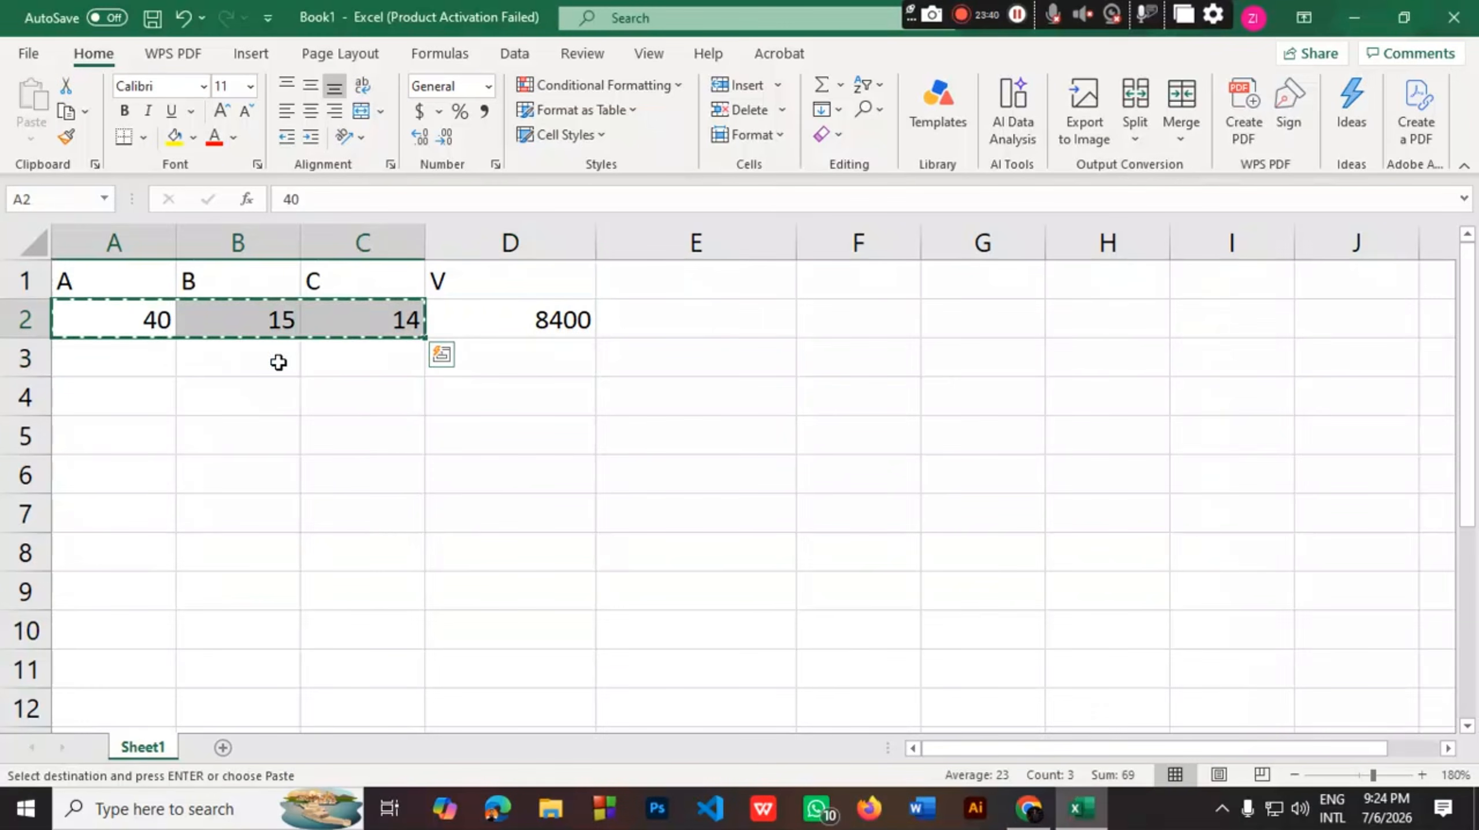
{"action": "left_click_drag", "start_coordinate": [145, 357], "coordinate": [396, 356]}
{"action": "key", "text": "ctrl+v"}
{"action": "key", "text": "Escape"}
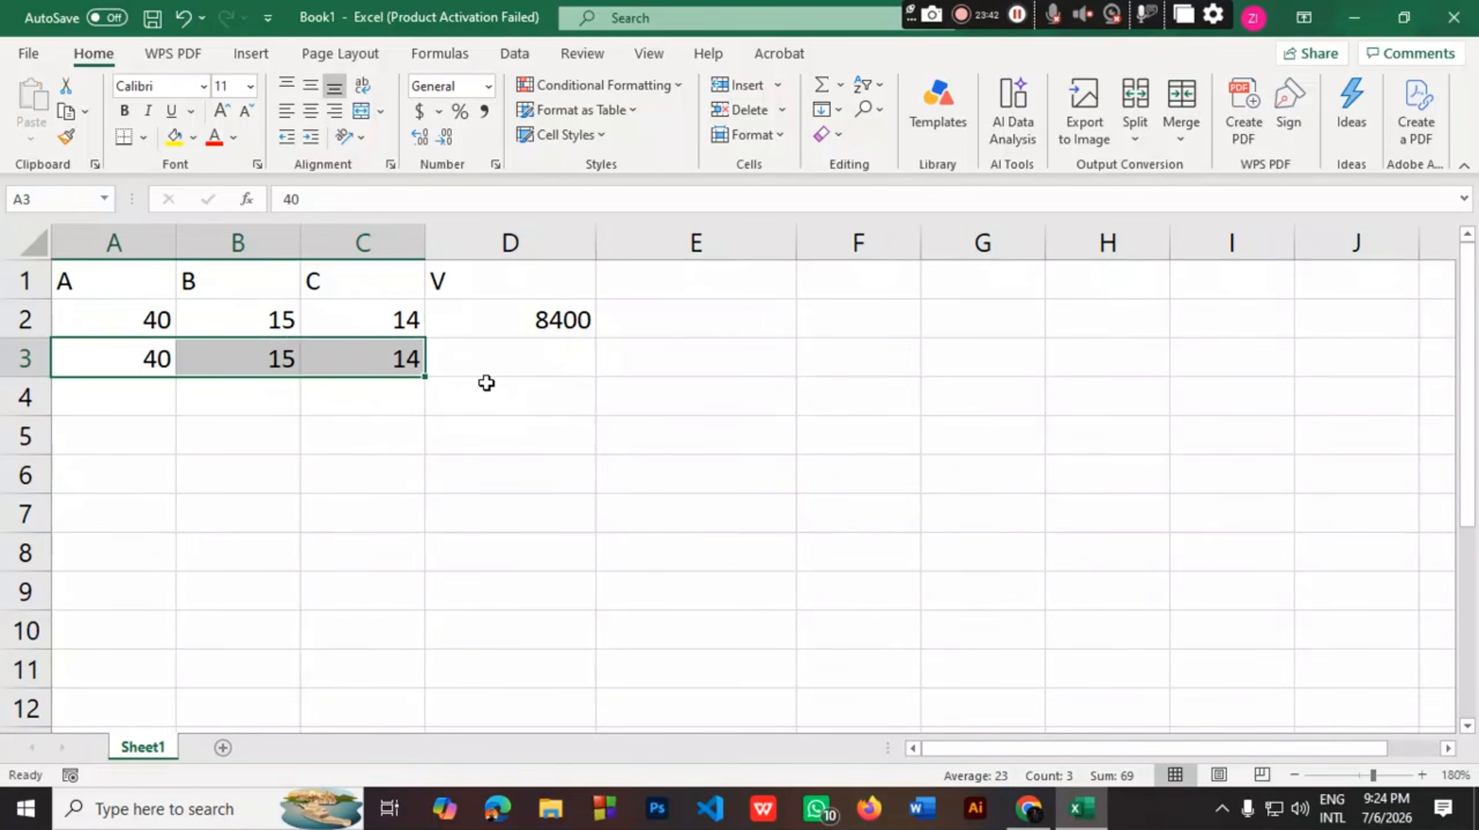
Enter the volume formula =PRODUCT(A3:C3) in cell D3
{"action": "double_click", "coordinate": [474, 362]}
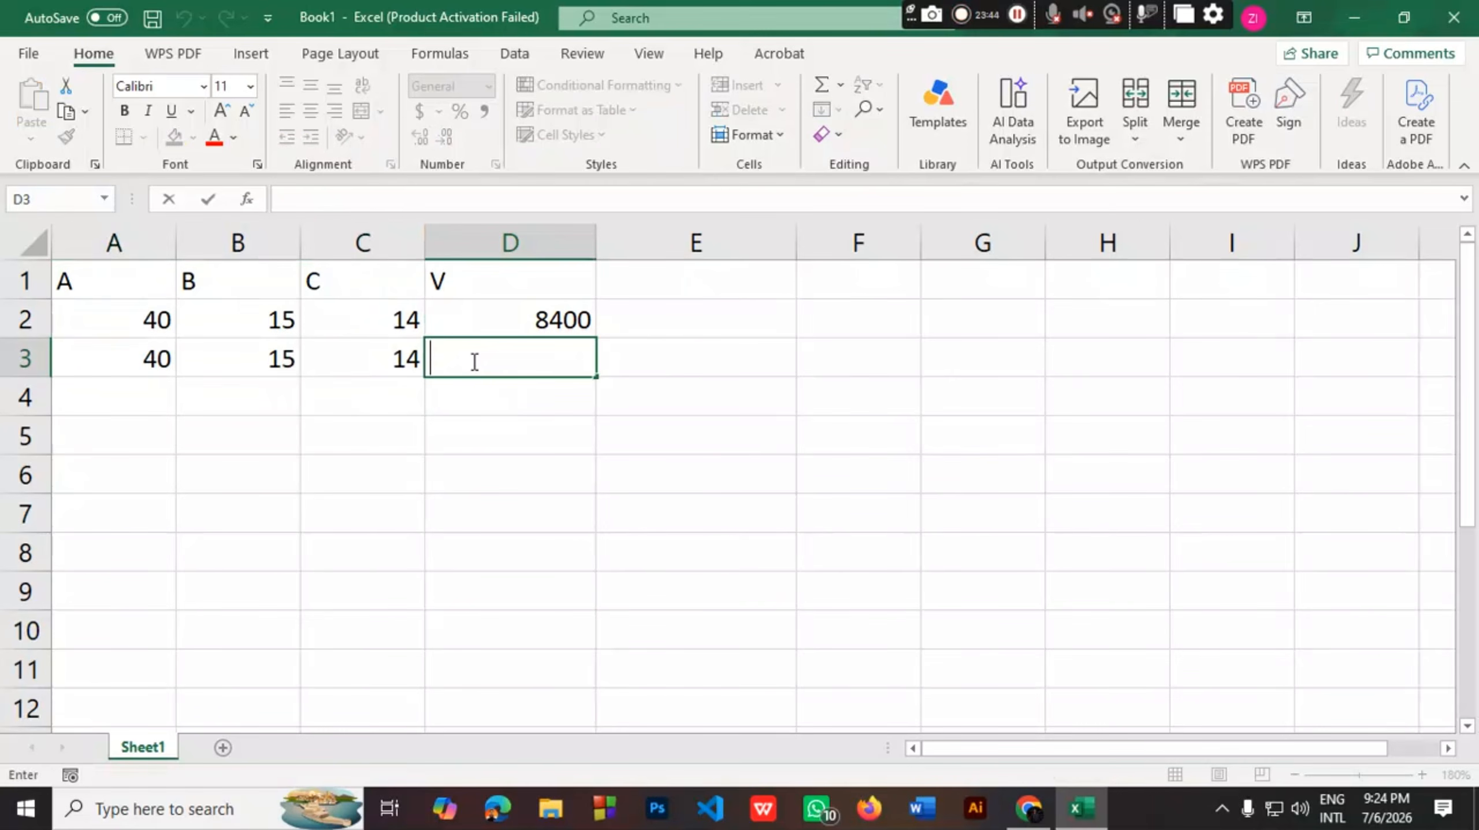
{"action": "type", "text": "="}
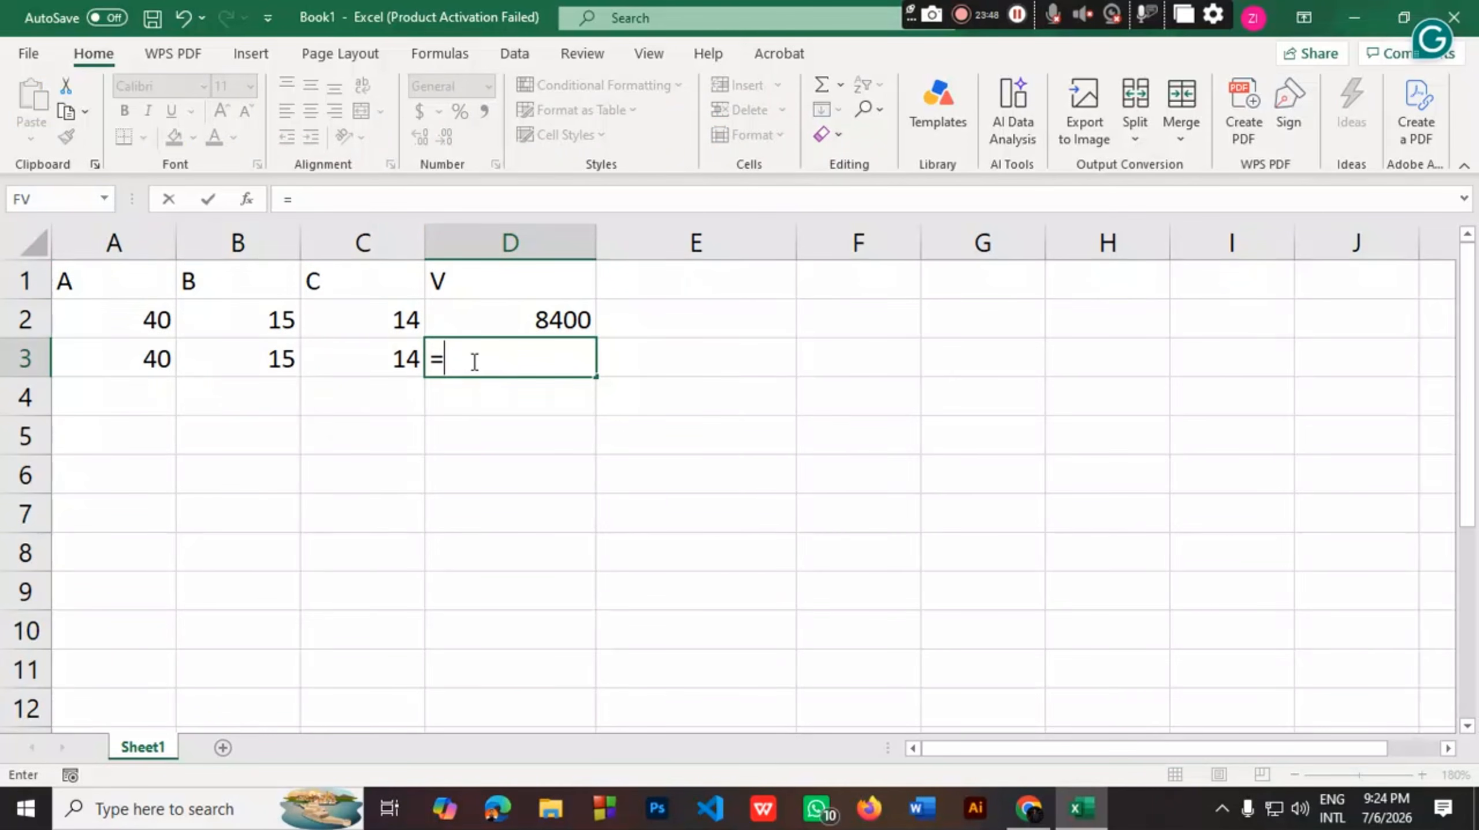
{"action": "type", "text": "PRO"}
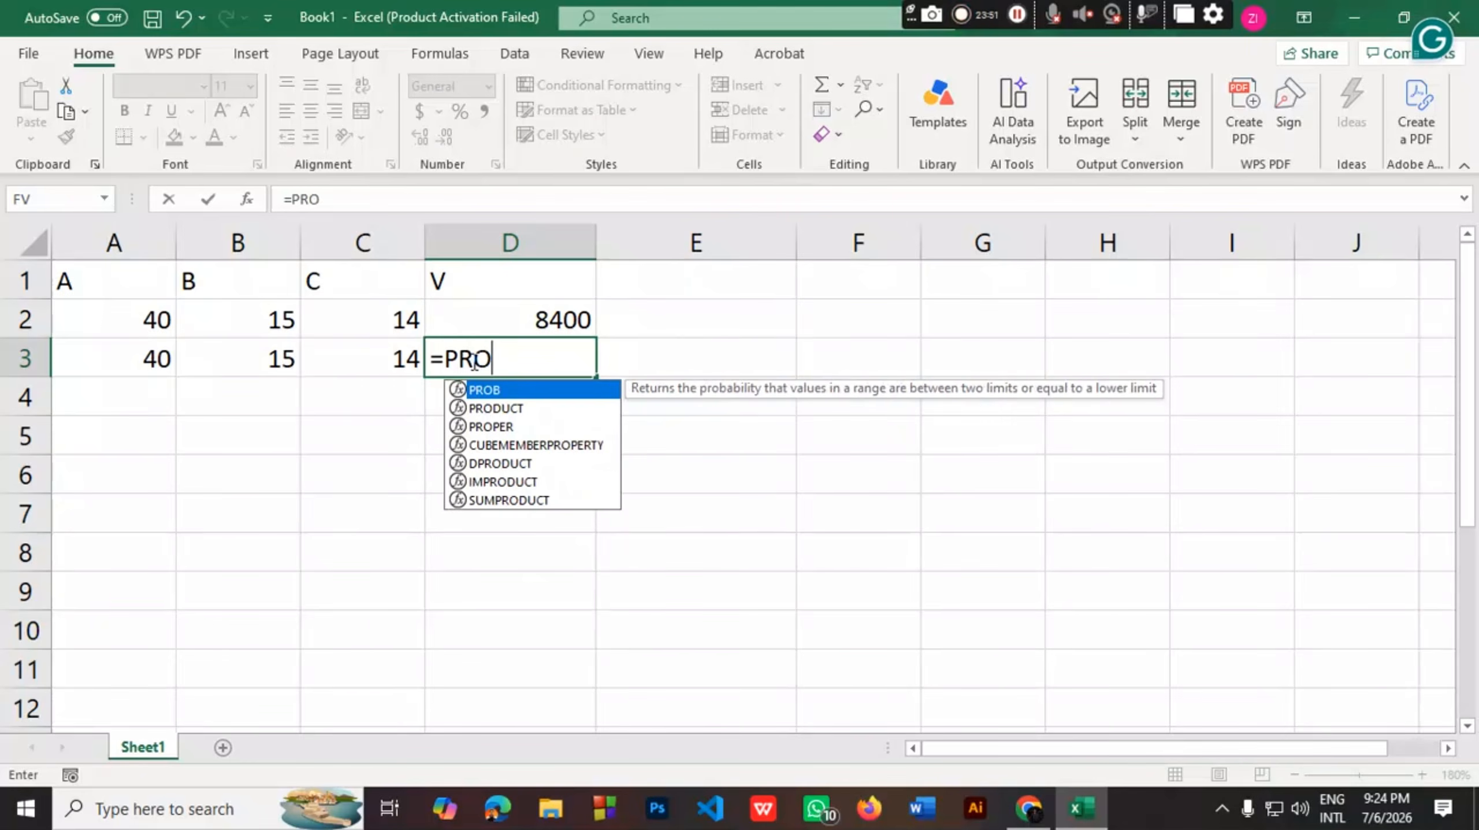
{"action": "type", "text": "DU"}
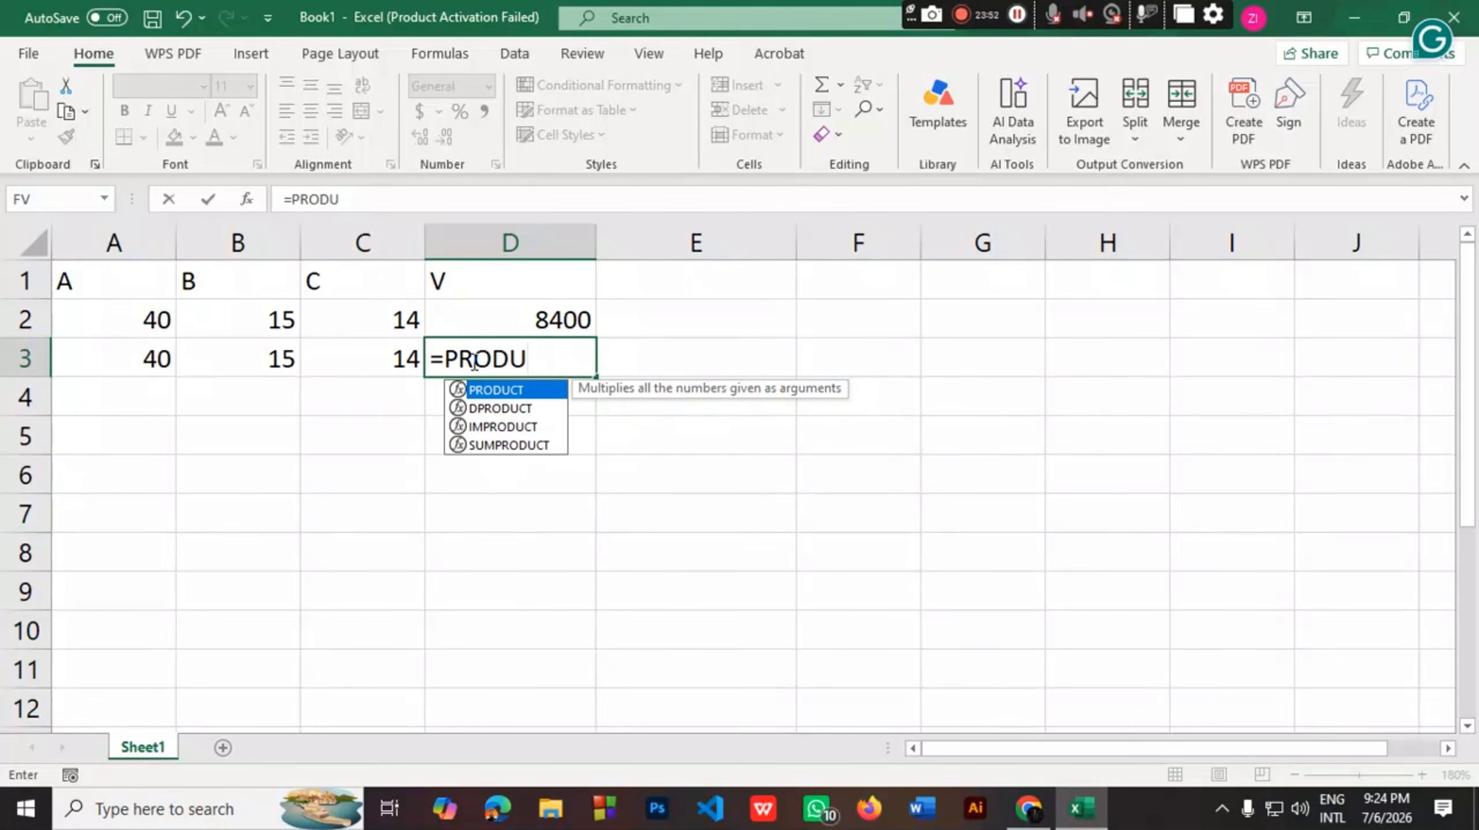
{"action": "type", "text": "CT("}
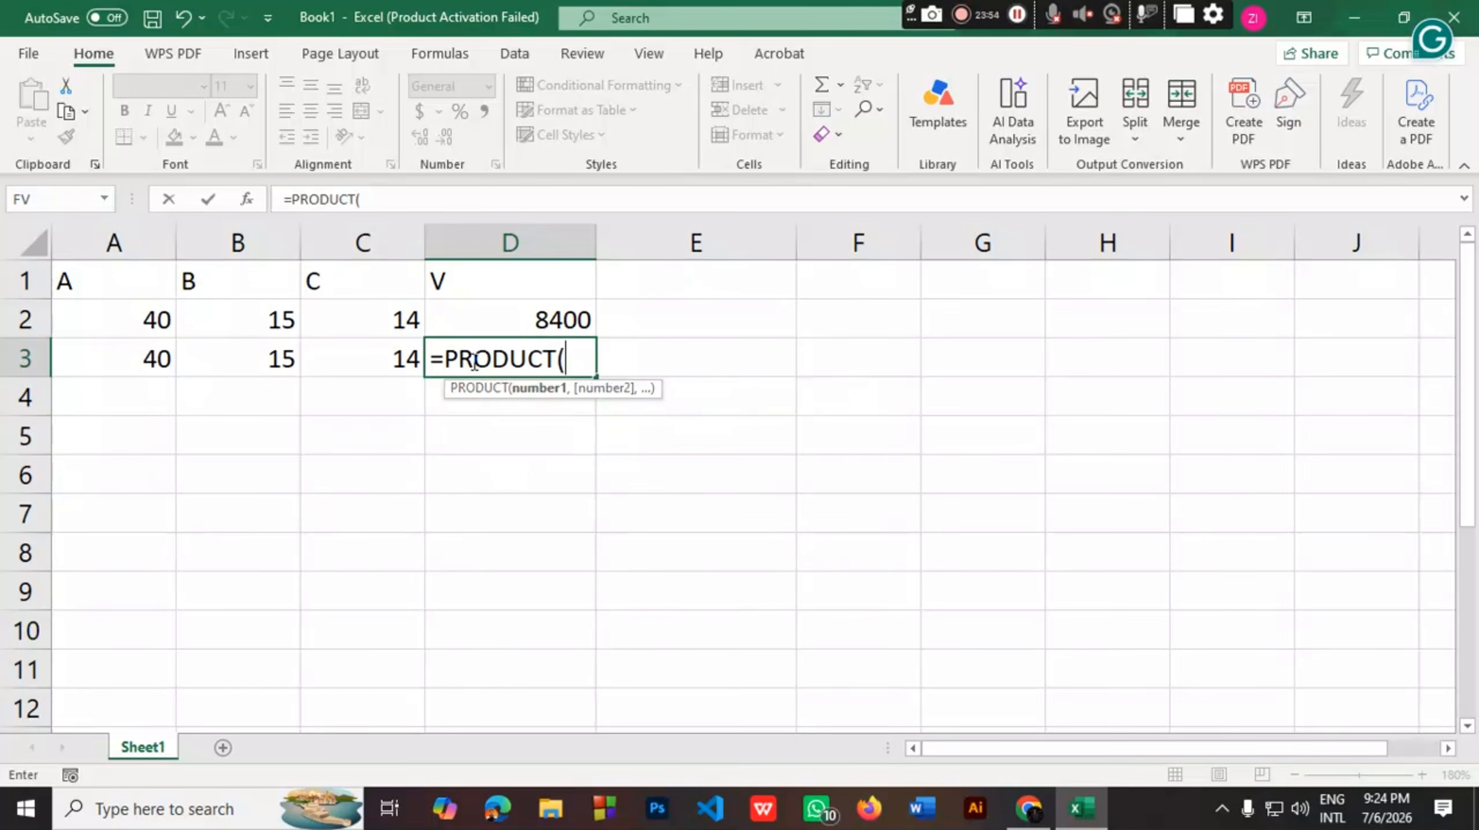
{"action": "left_click", "coordinate": [148, 361]}
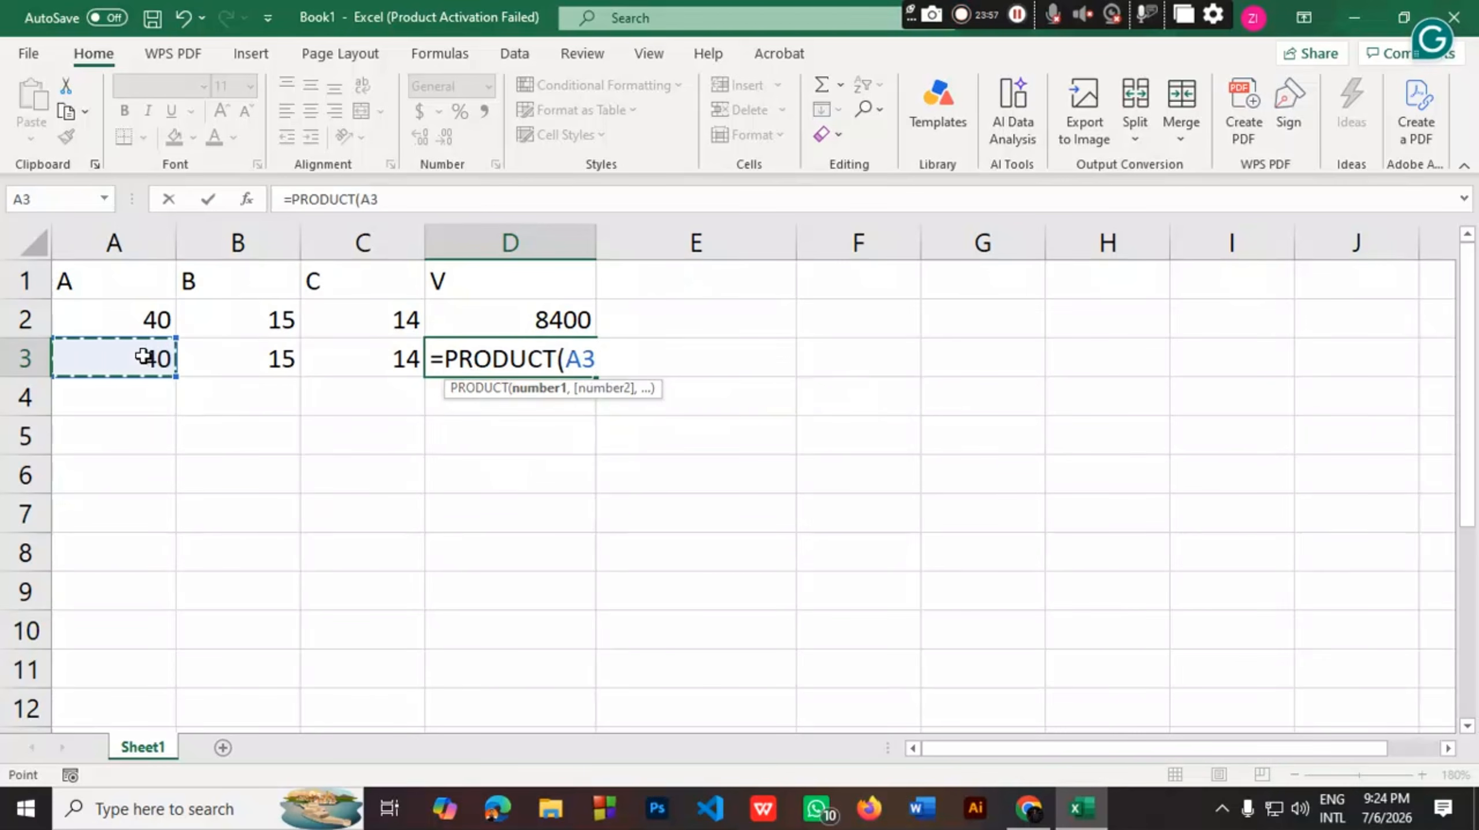
{"action": "type", "text": ":"}
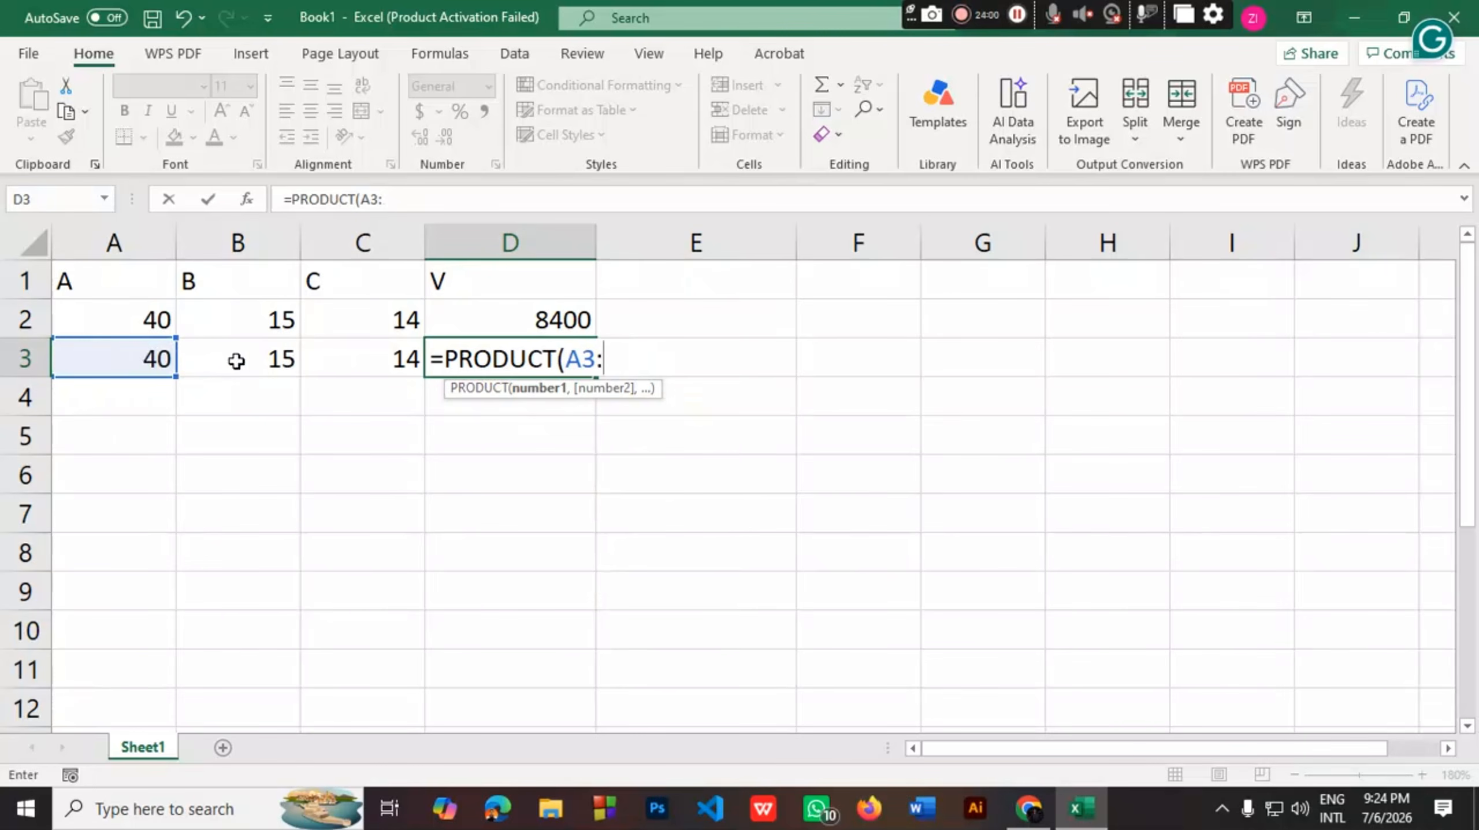
{"action": "left_click", "coordinate": [380, 361]}
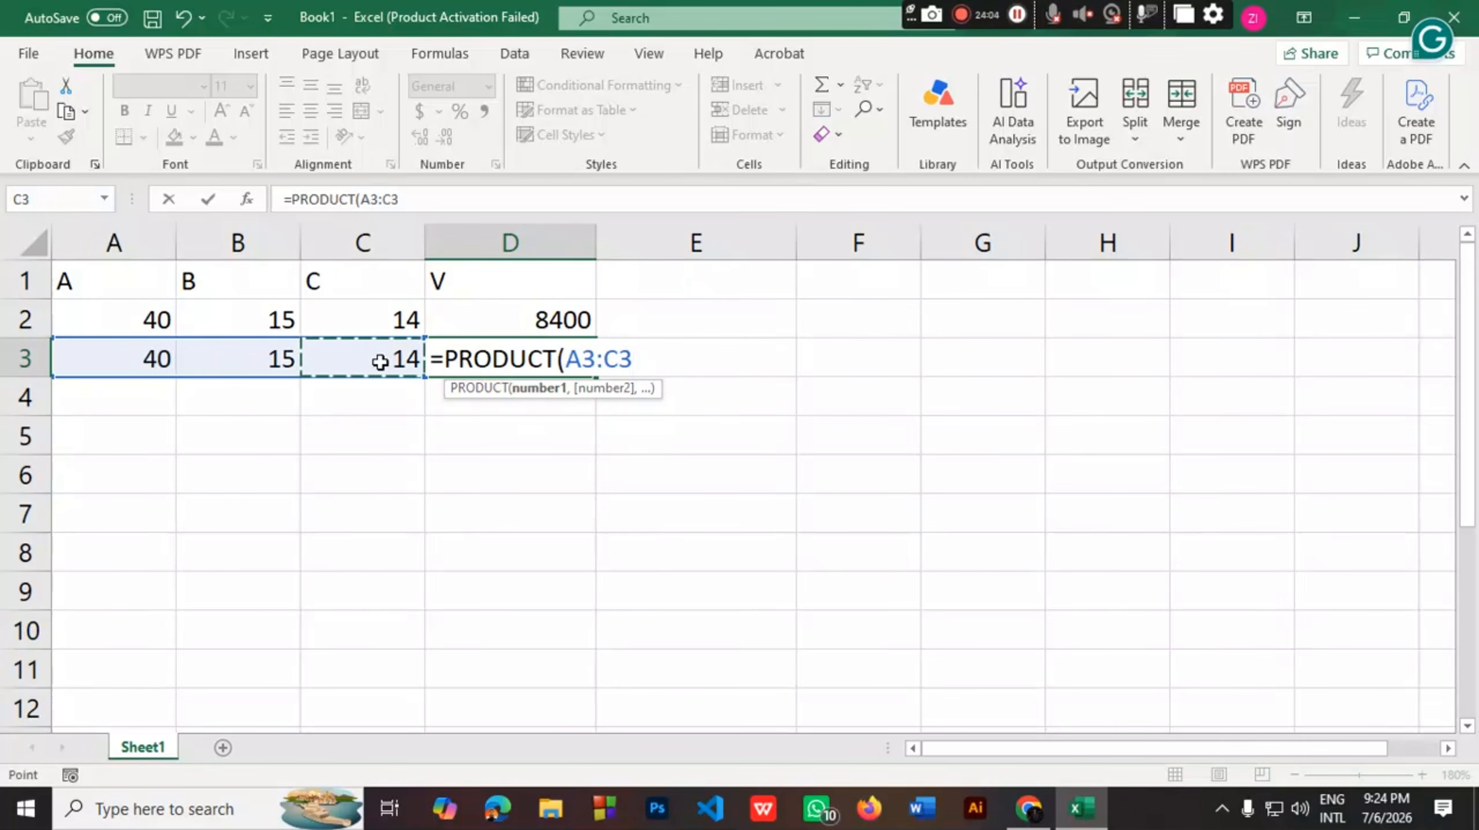
{"action": "type", "text": ")"}
{"action": "key", "text": "Return"}
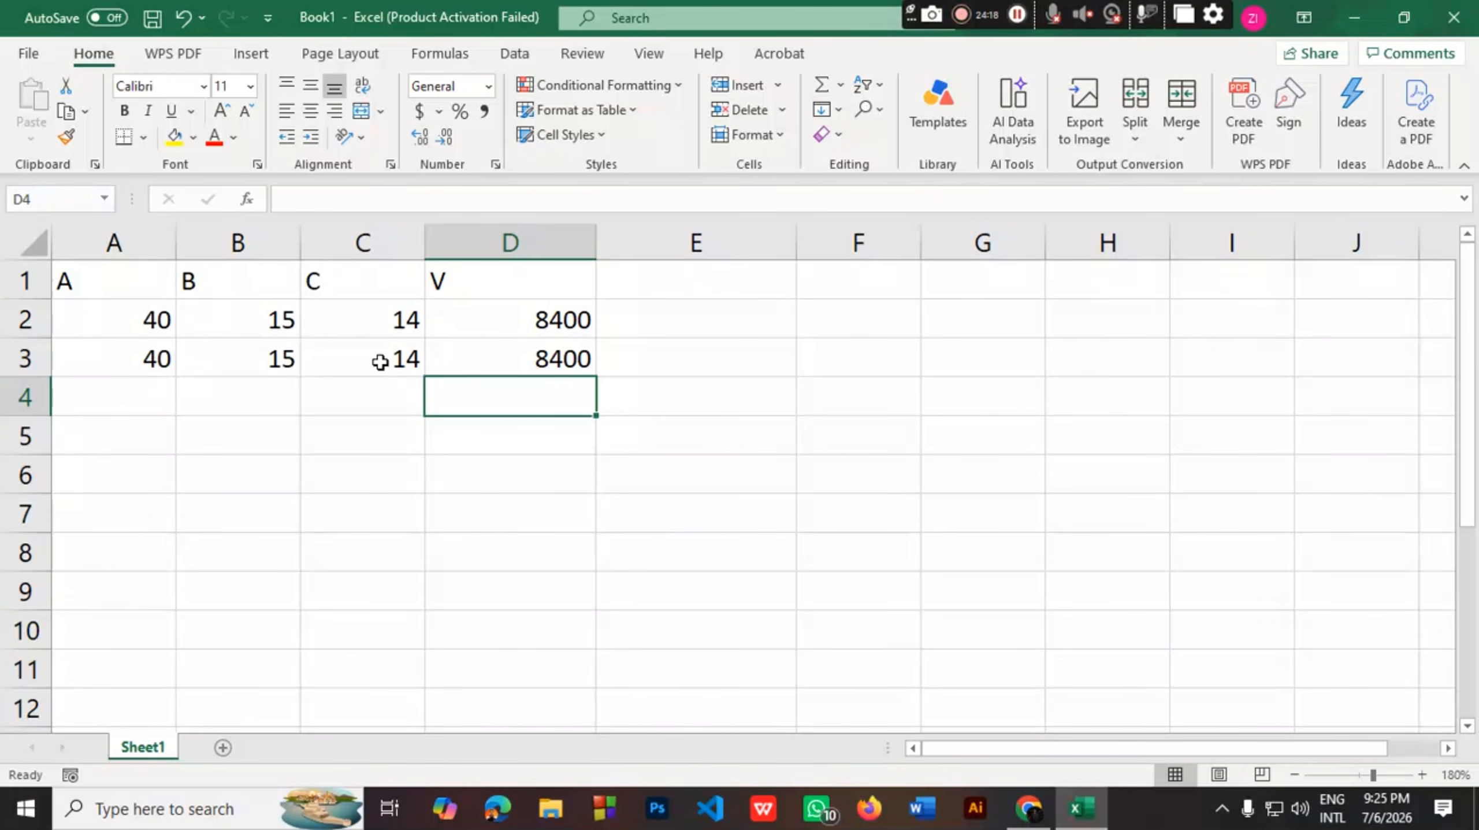
Read the division example on page 67 of the PDF in Chrome, then enter 36000 and 15 in Excel cells A4 and B4
{"action": "left_click", "coordinate": [1031, 808]}
{"action": "scroll", "coordinate": [784, 476], "scroll_direction": "down", "scroll_amount": 5}
{"action": "scroll", "coordinate": [796, 493], "scroll_direction": "down", "scroll_amount": 2}
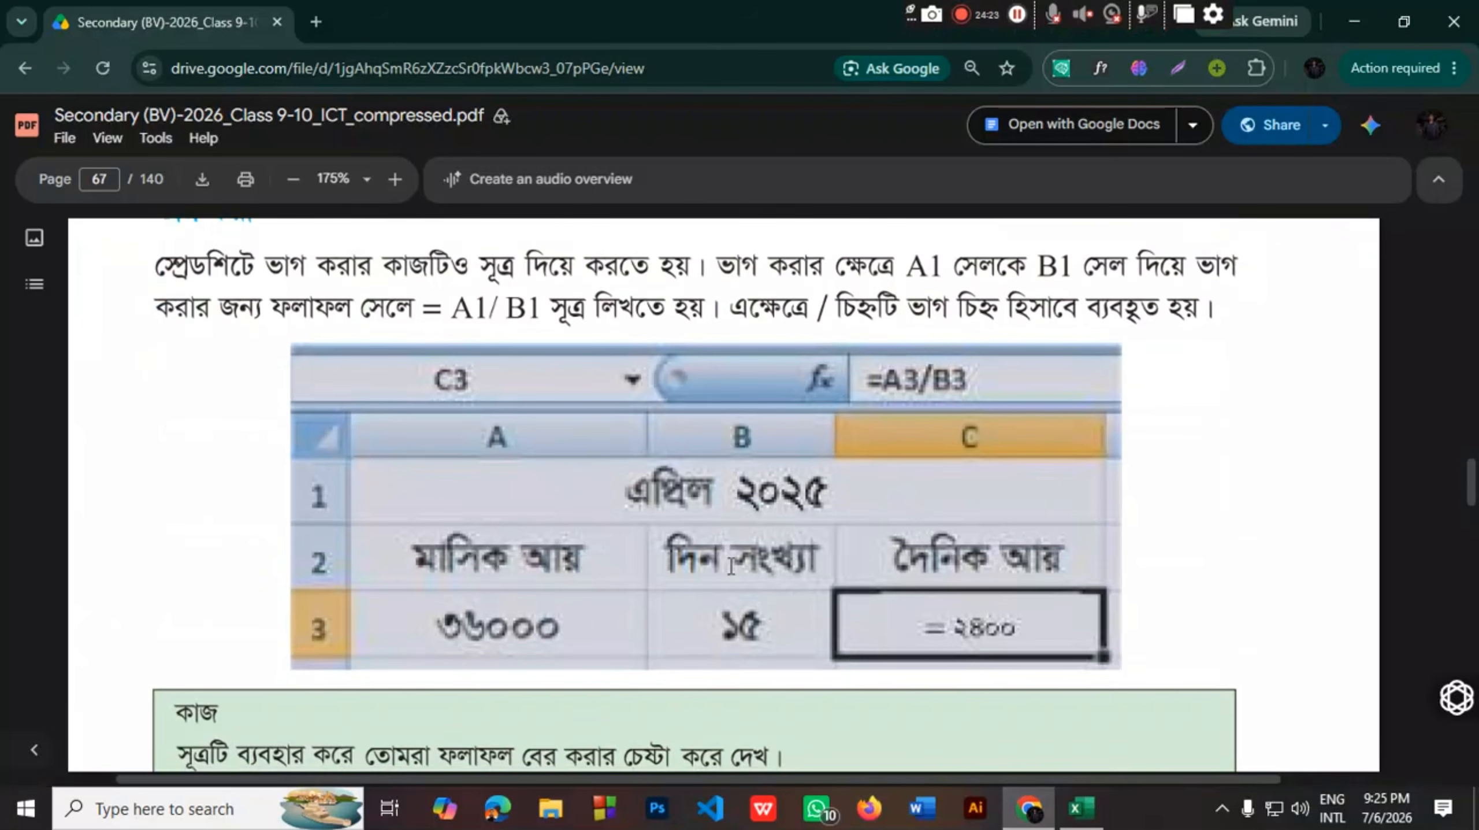
{"action": "scroll", "coordinate": [899, 412], "scroll_direction": "down", "scroll_amount": 2}
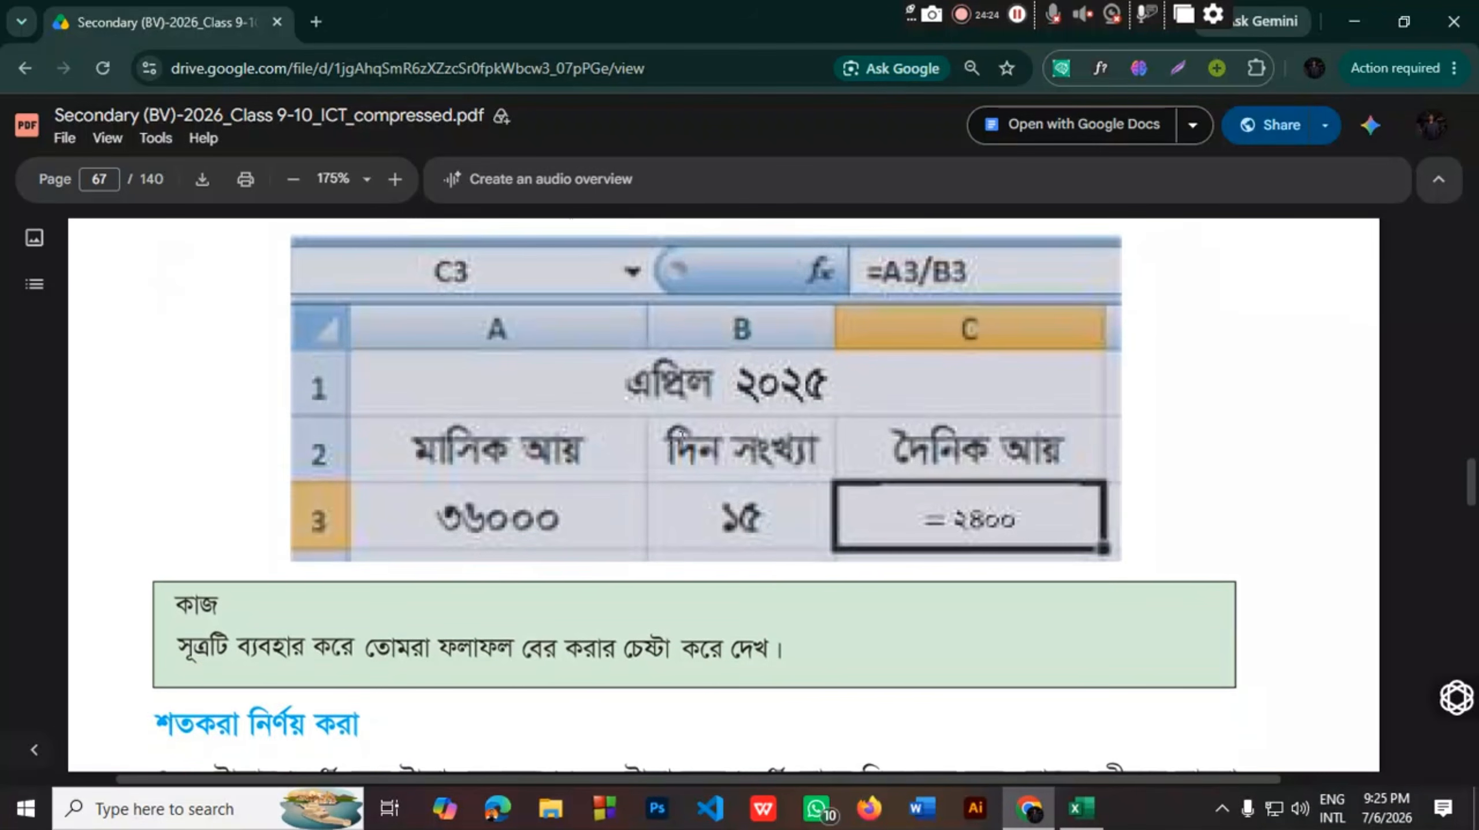
{"action": "scroll", "coordinate": [768, 413], "scroll_direction": "up", "scroll_amount": 2}
{"action": "scroll", "coordinate": [471, 410], "scroll_direction": "down", "scroll_amount": 2}
{"action": "scroll", "coordinate": [464, 418], "scroll_direction": "up", "scroll_amount": 2}
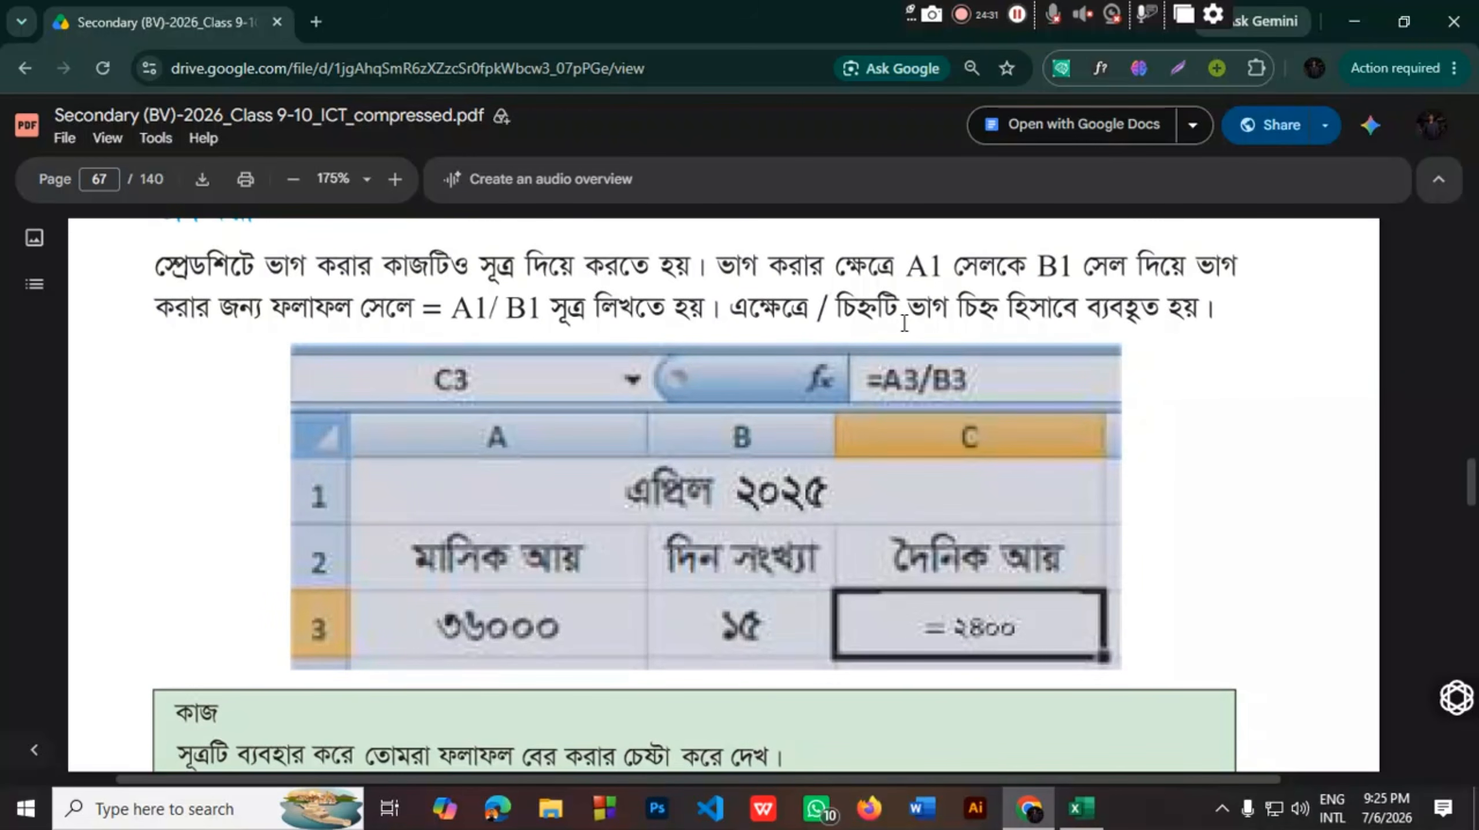
{"action": "left_click", "coordinate": [1079, 808]}
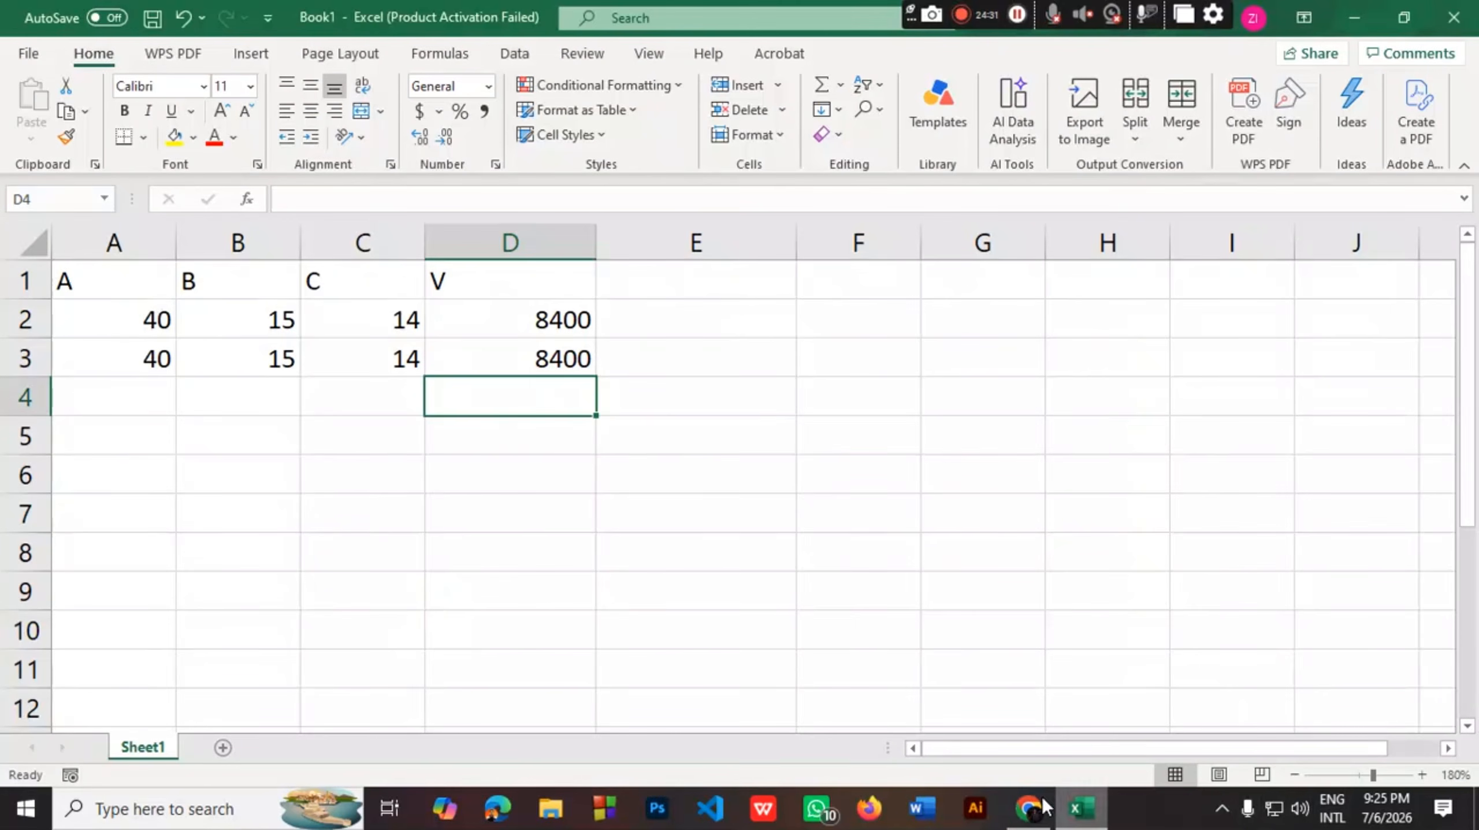
{"action": "left_click", "coordinate": [127, 392]}
{"action": "type", "text": "36000"}
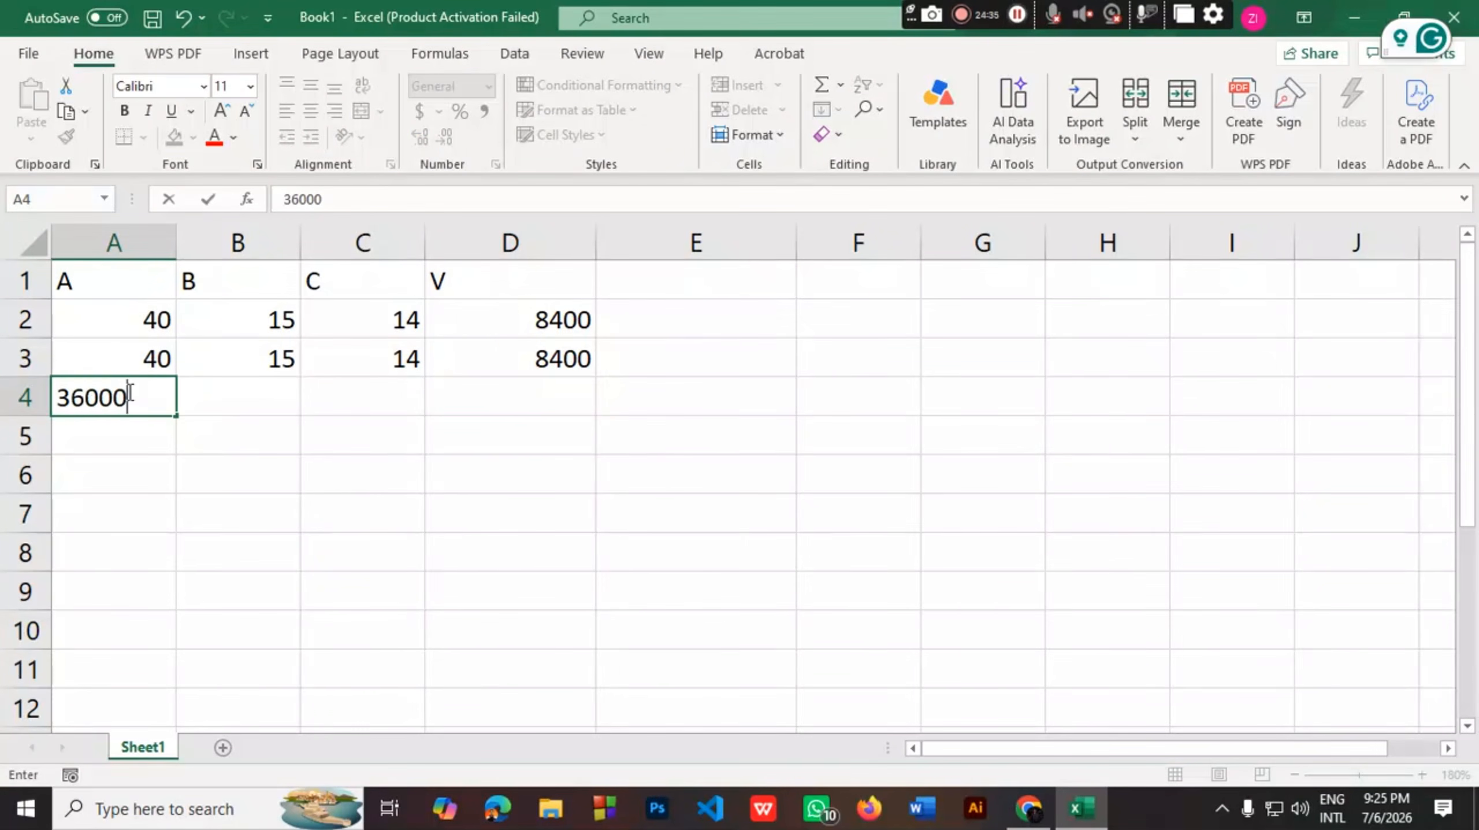
{"action": "key", "text": "Tab"}
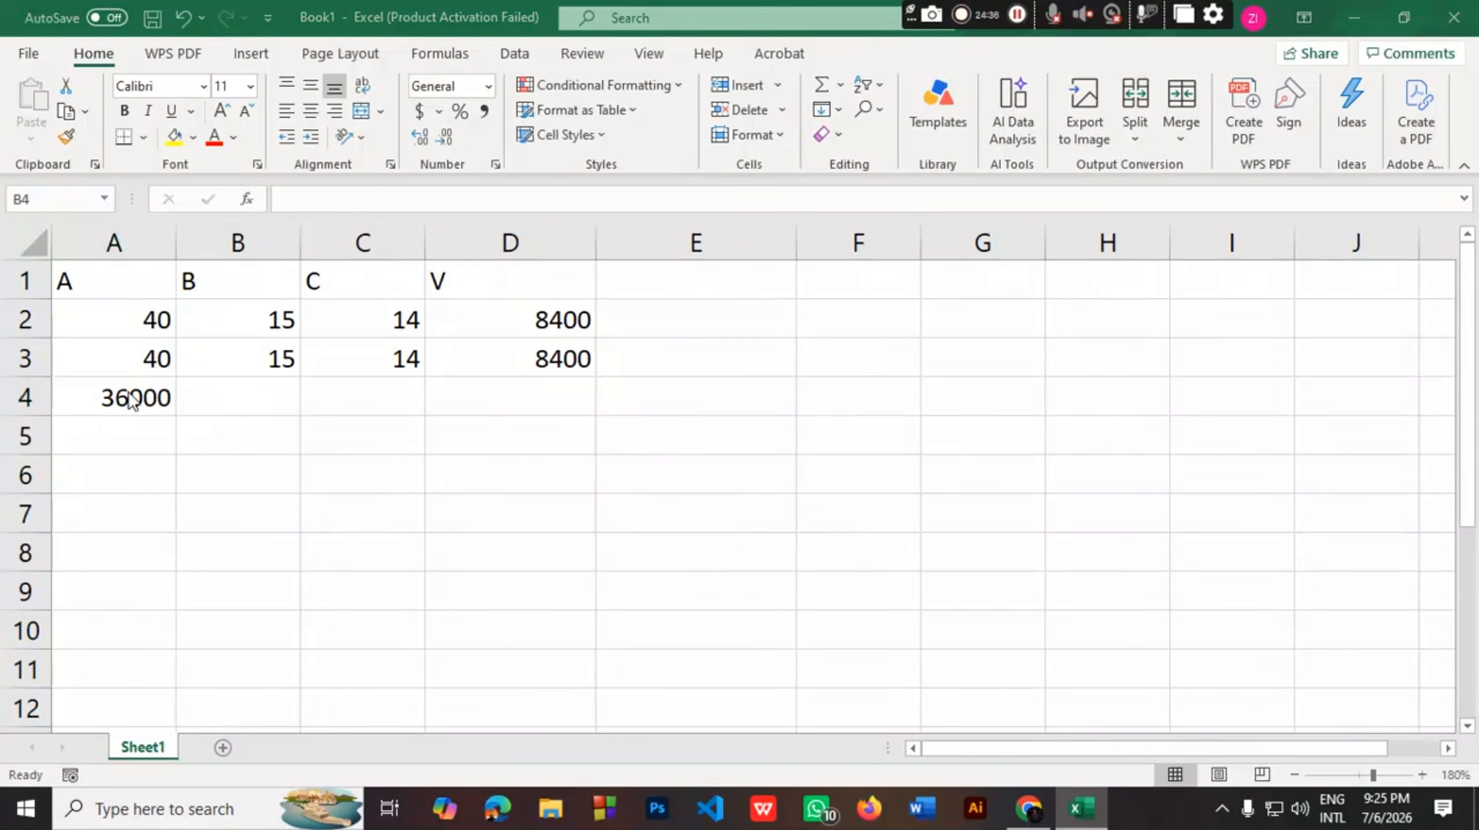
{"action": "key", "text": "alt+Tab"}
{"action": "key", "text": "alt+Tab"}
{"action": "type", "text": "15"}
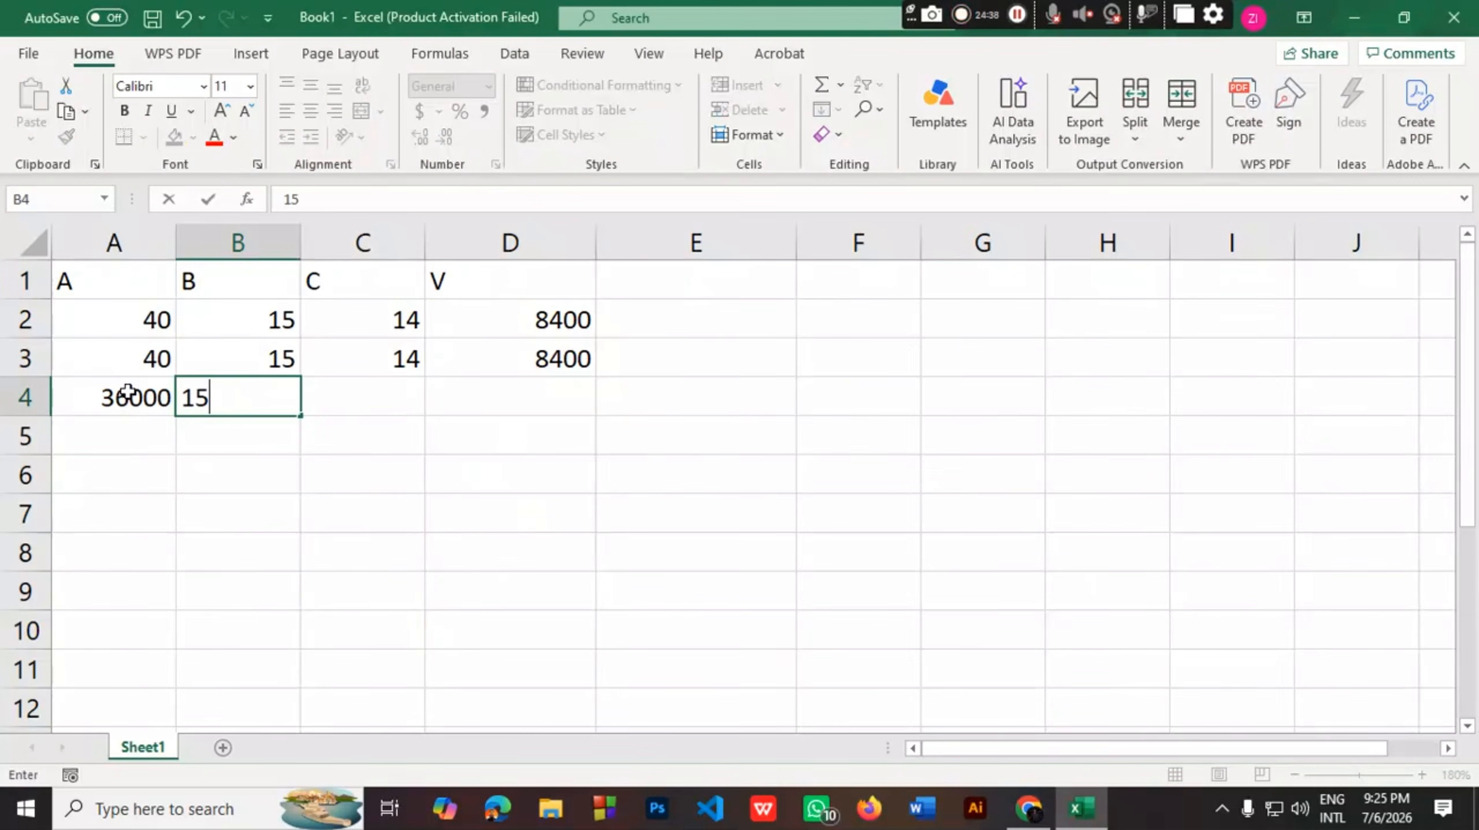
{"action": "key", "text": "Tab"}
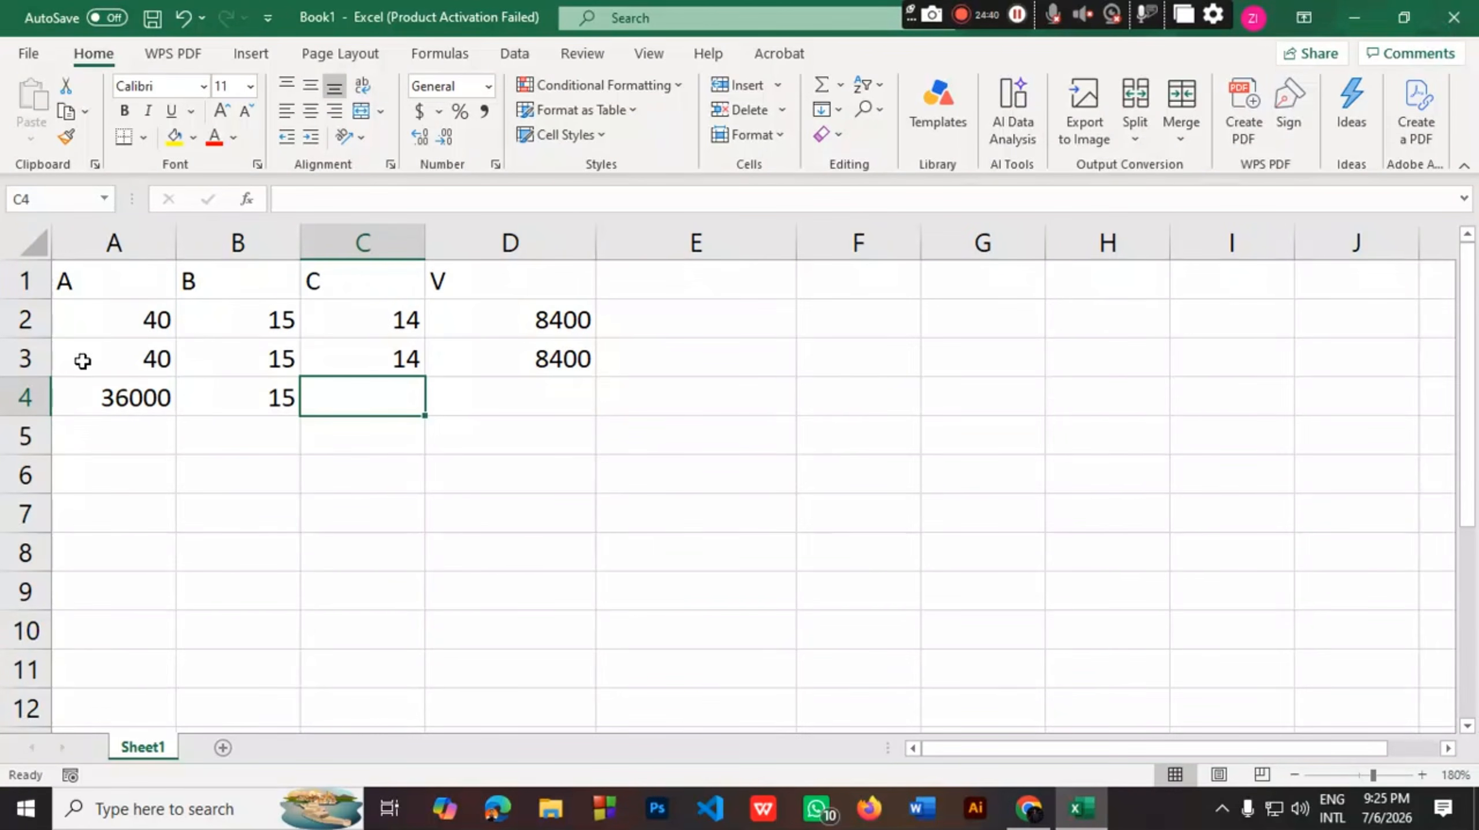
Enter the division formula =A4/B4 in cell C4 and compare its result with the PDF's division example in Chrome
{"action": "double_click", "coordinate": [349, 399]}
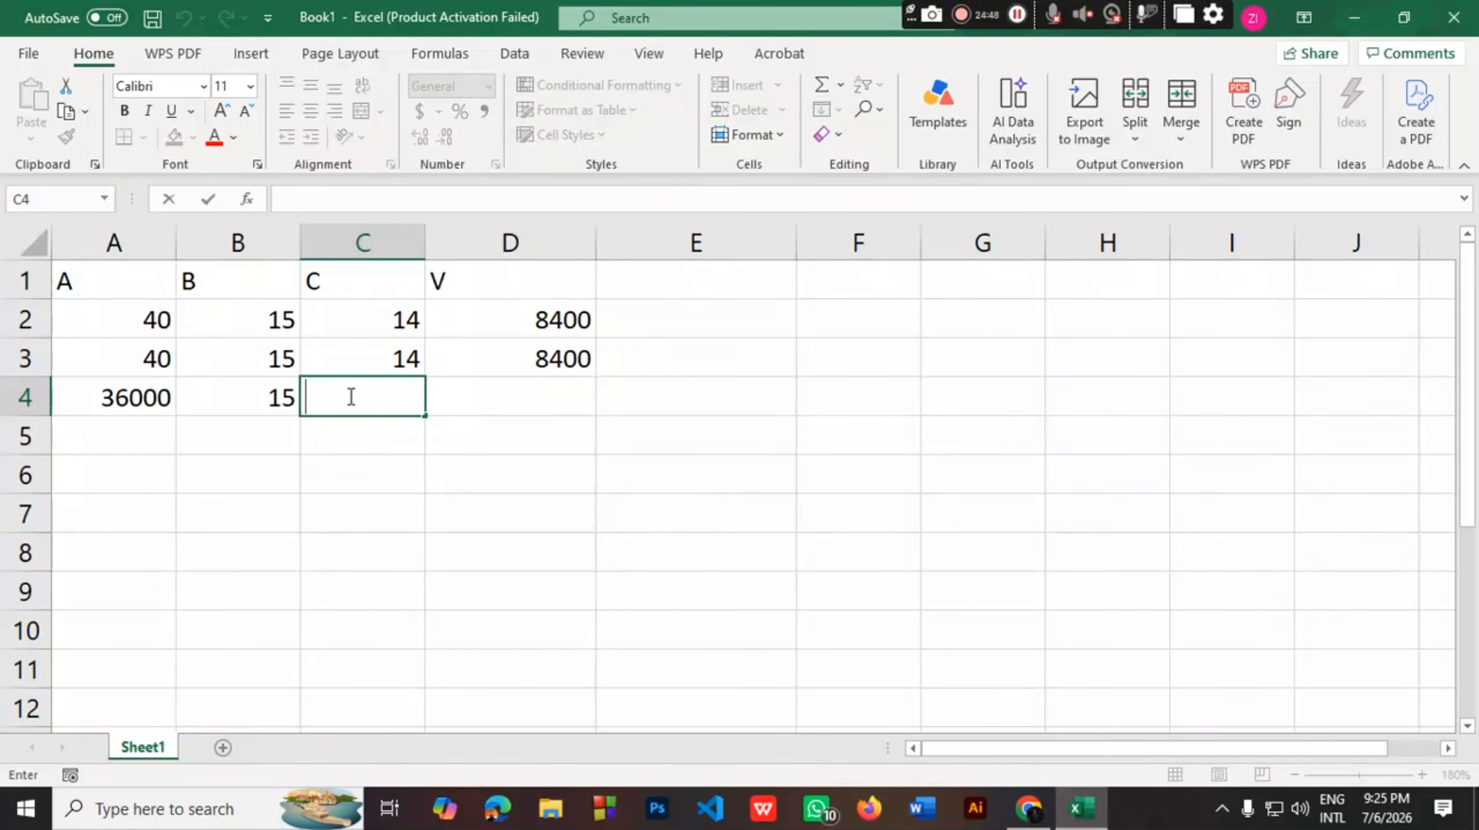
{"action": "type", "text": "="}
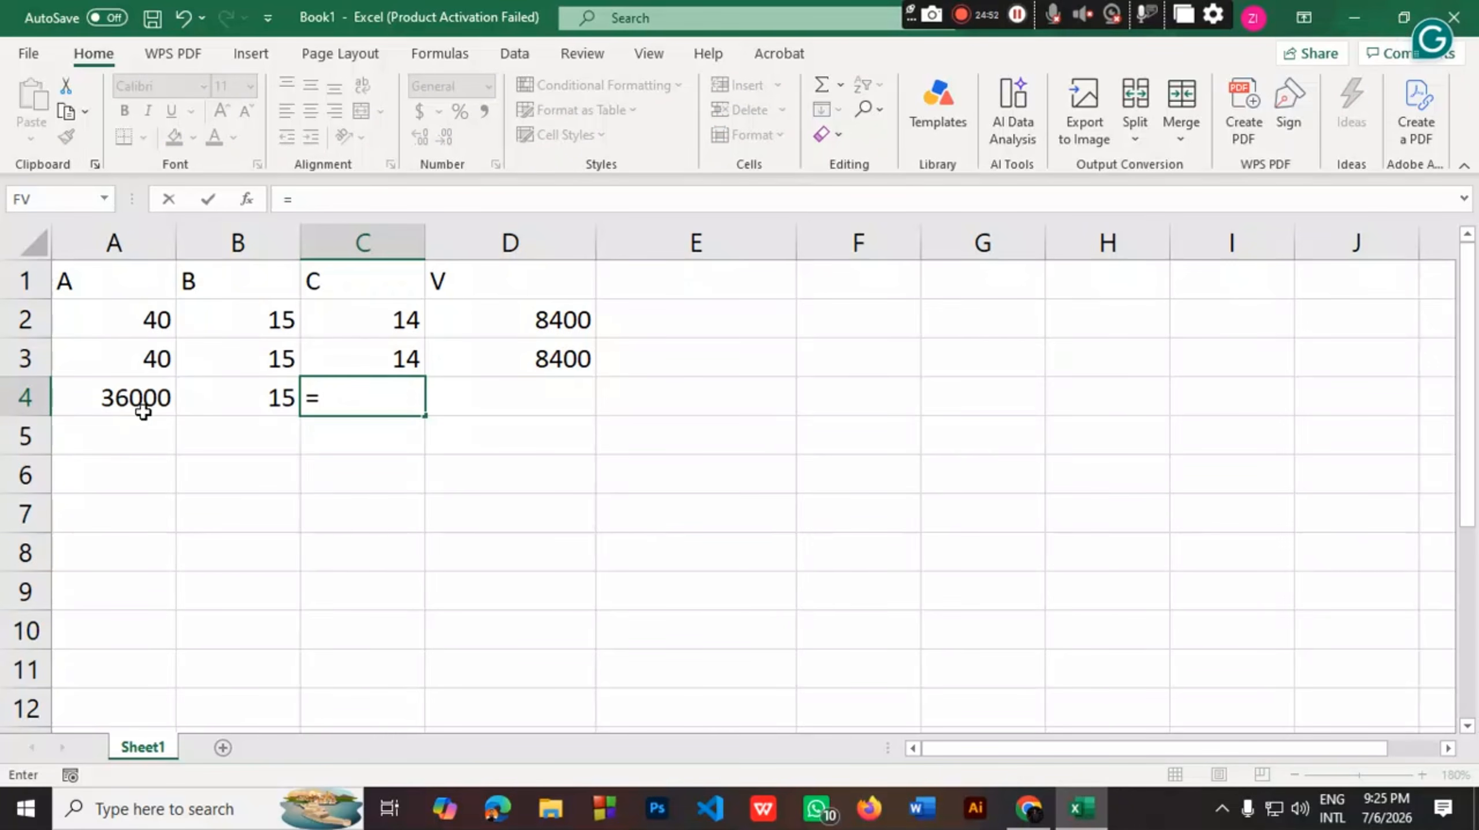
{"action": "left_click", "coordinate": [116, 399]}
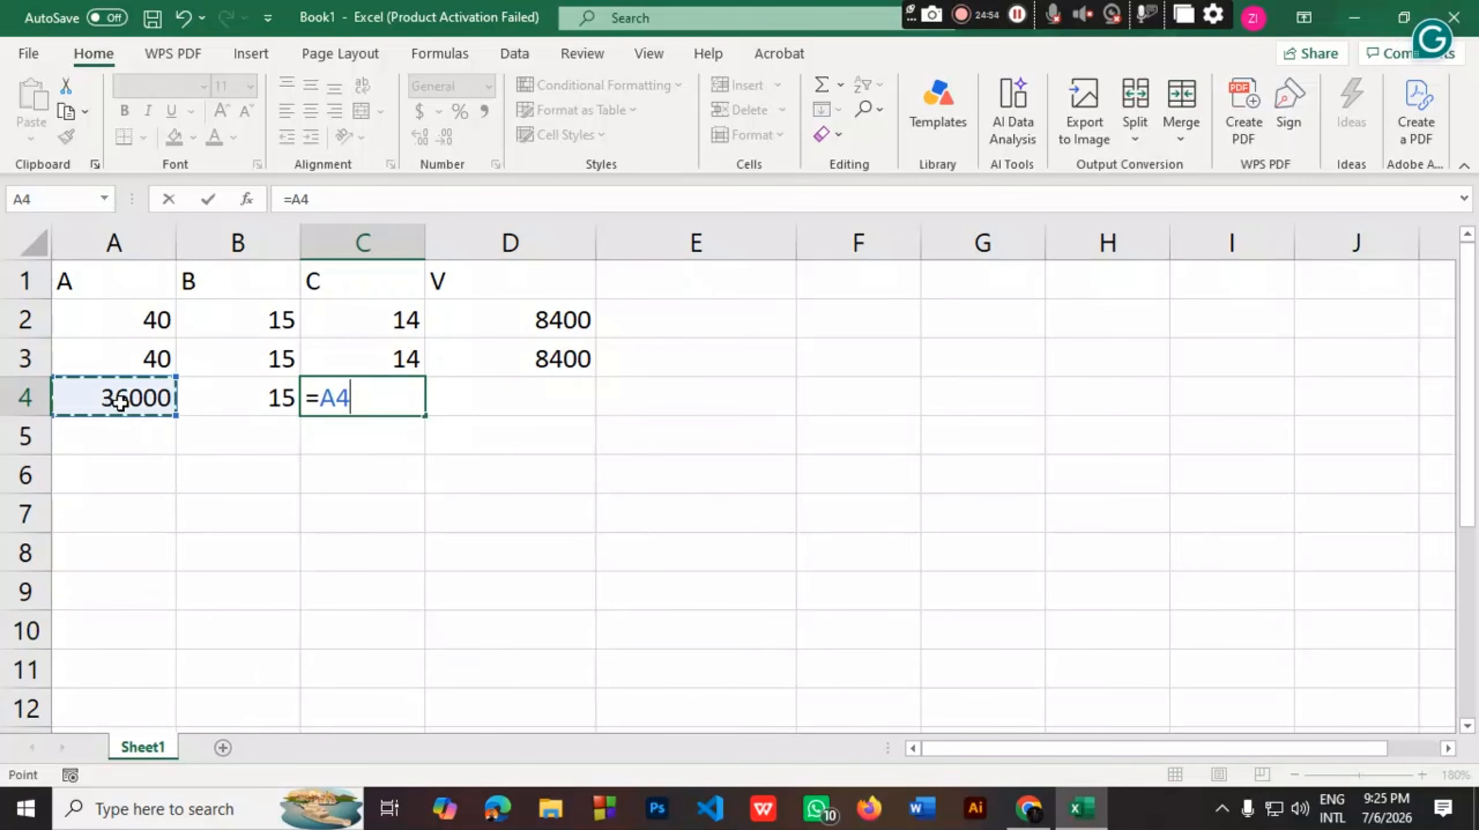
{"action": "type", "text": "/"}
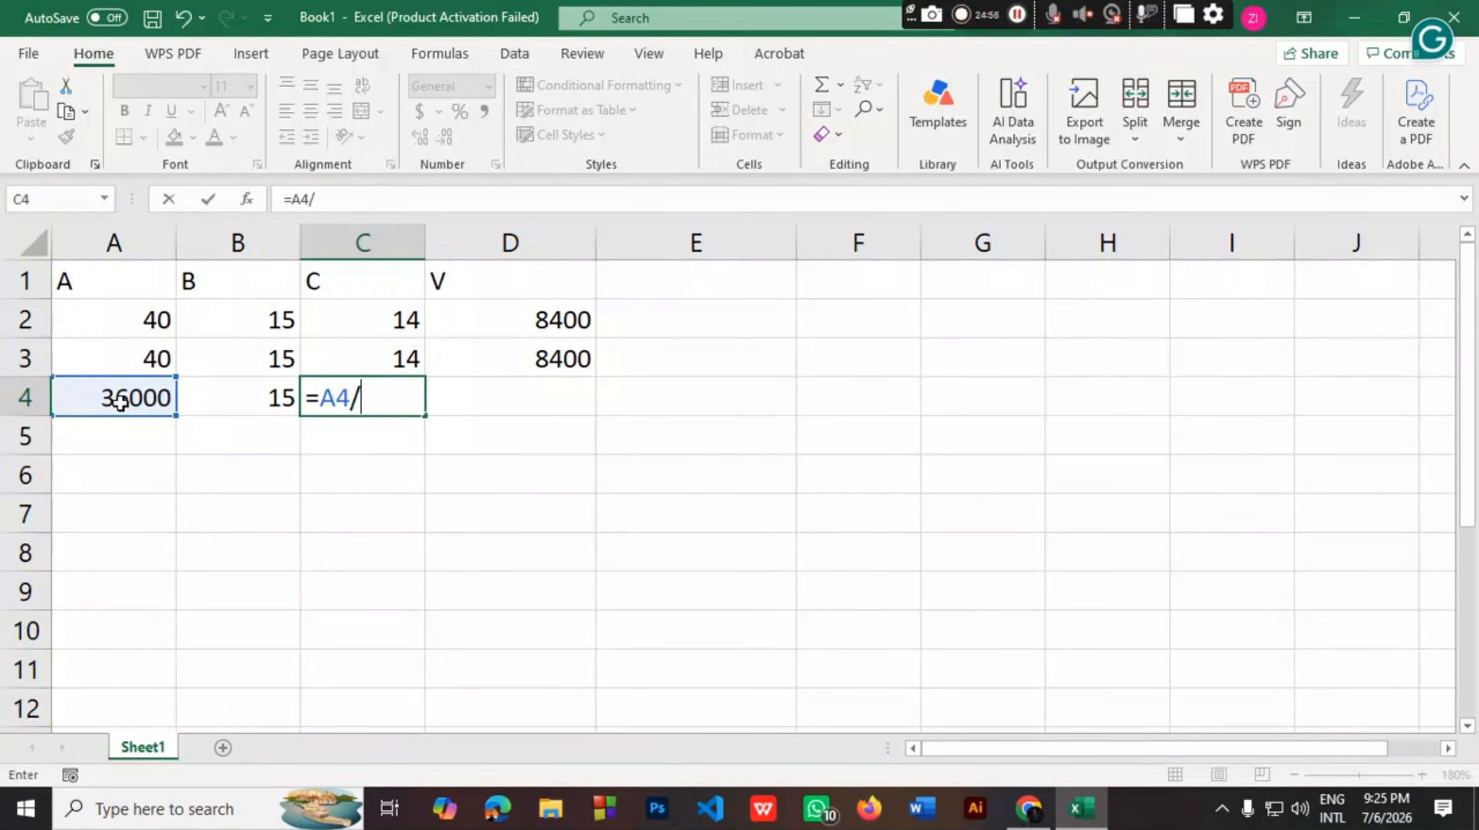
{"action": "left_click", "coordinate": [270, 406]}
{"action": "key", "text": "Return"}
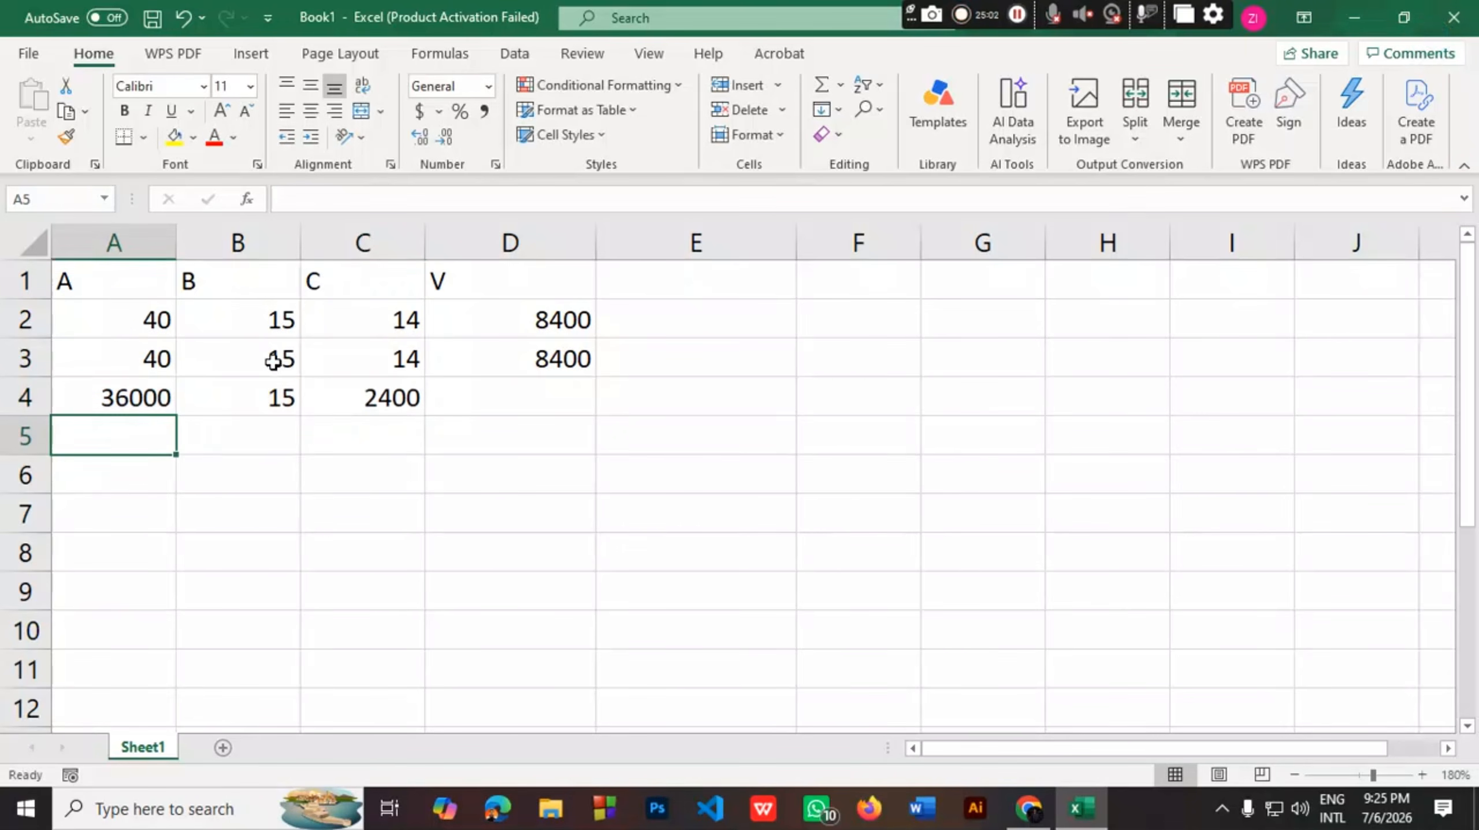
{"action": "left_click", "coordinate": [375, 401]}
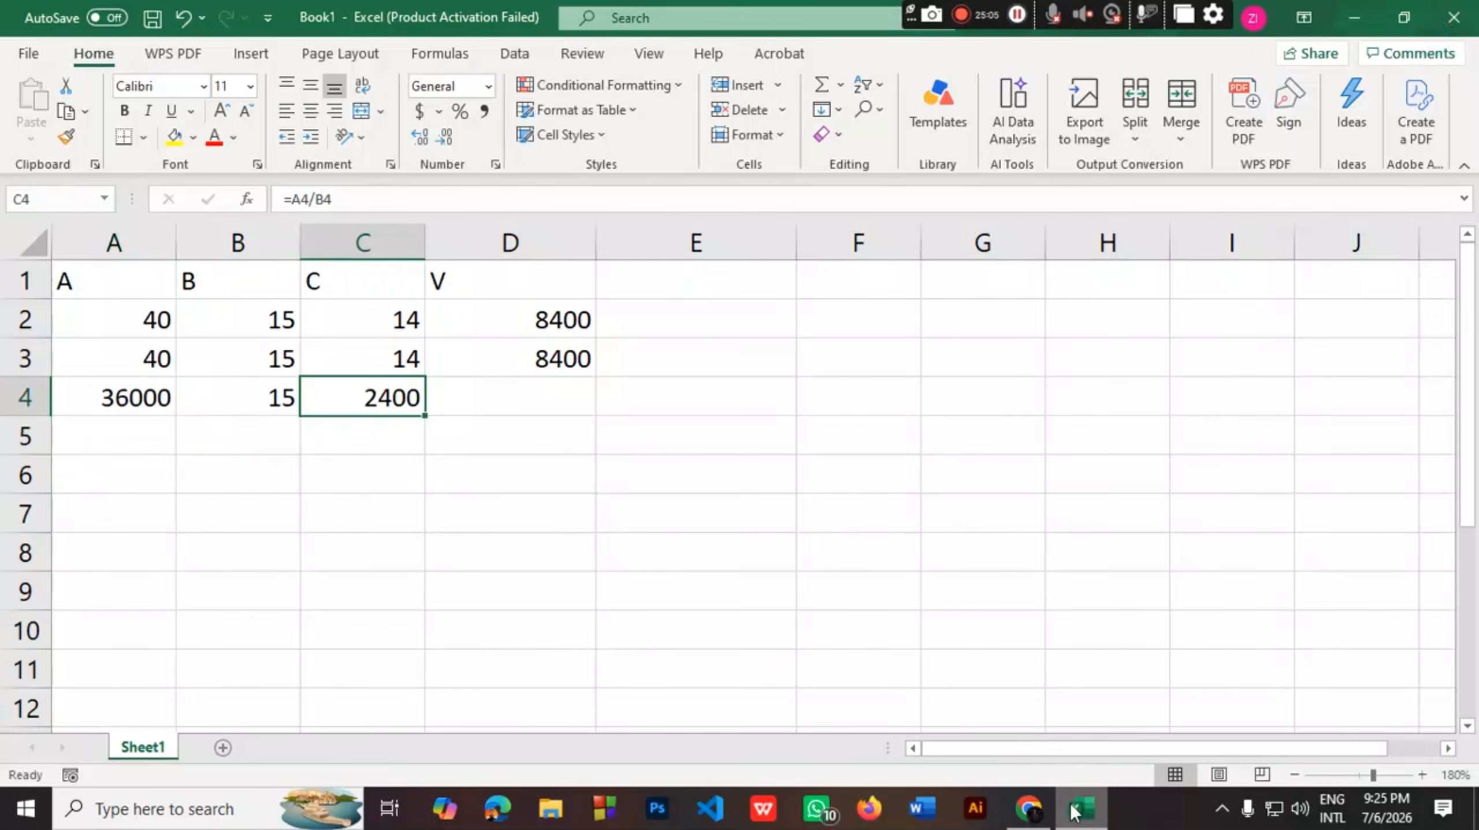
{"action": "left_click", "coordinate": [1028, 807]}
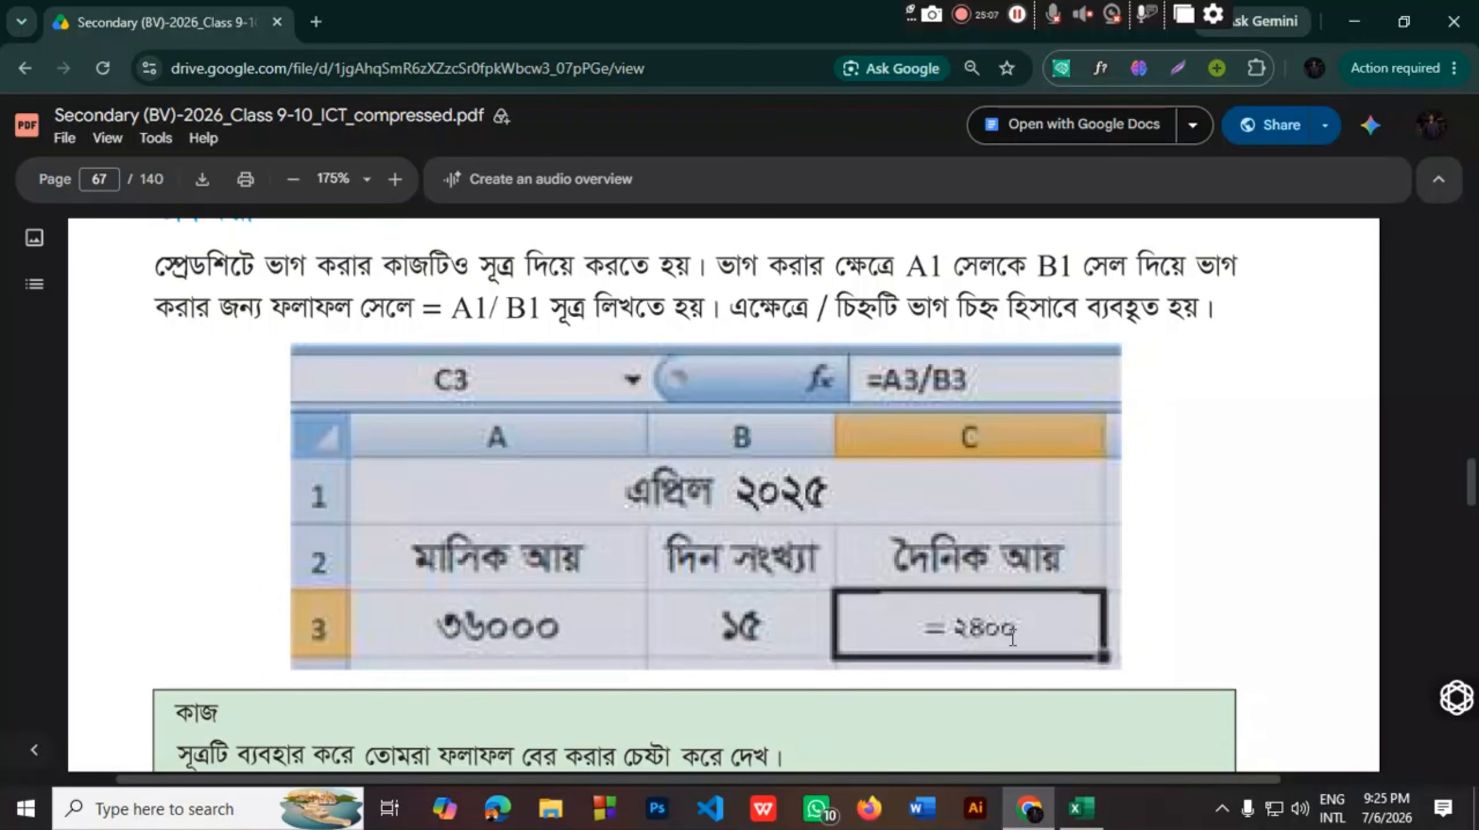
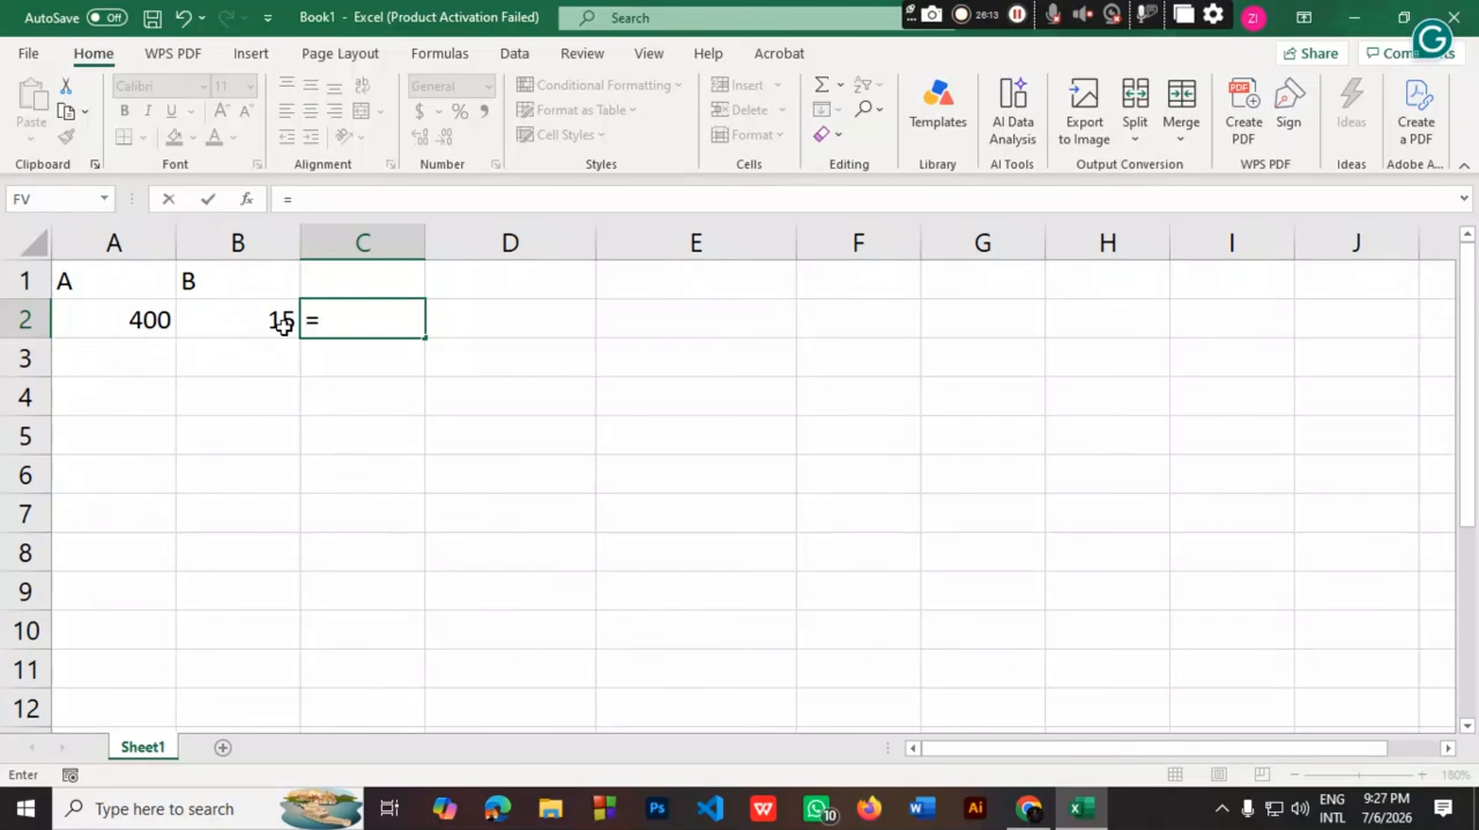
Complete the percentage formula =A2*B2% in Excel cell C2 and compare its result with the PDF's percentage example in Chrome
{"action": "left_click", "coordinate": [137, 317]}
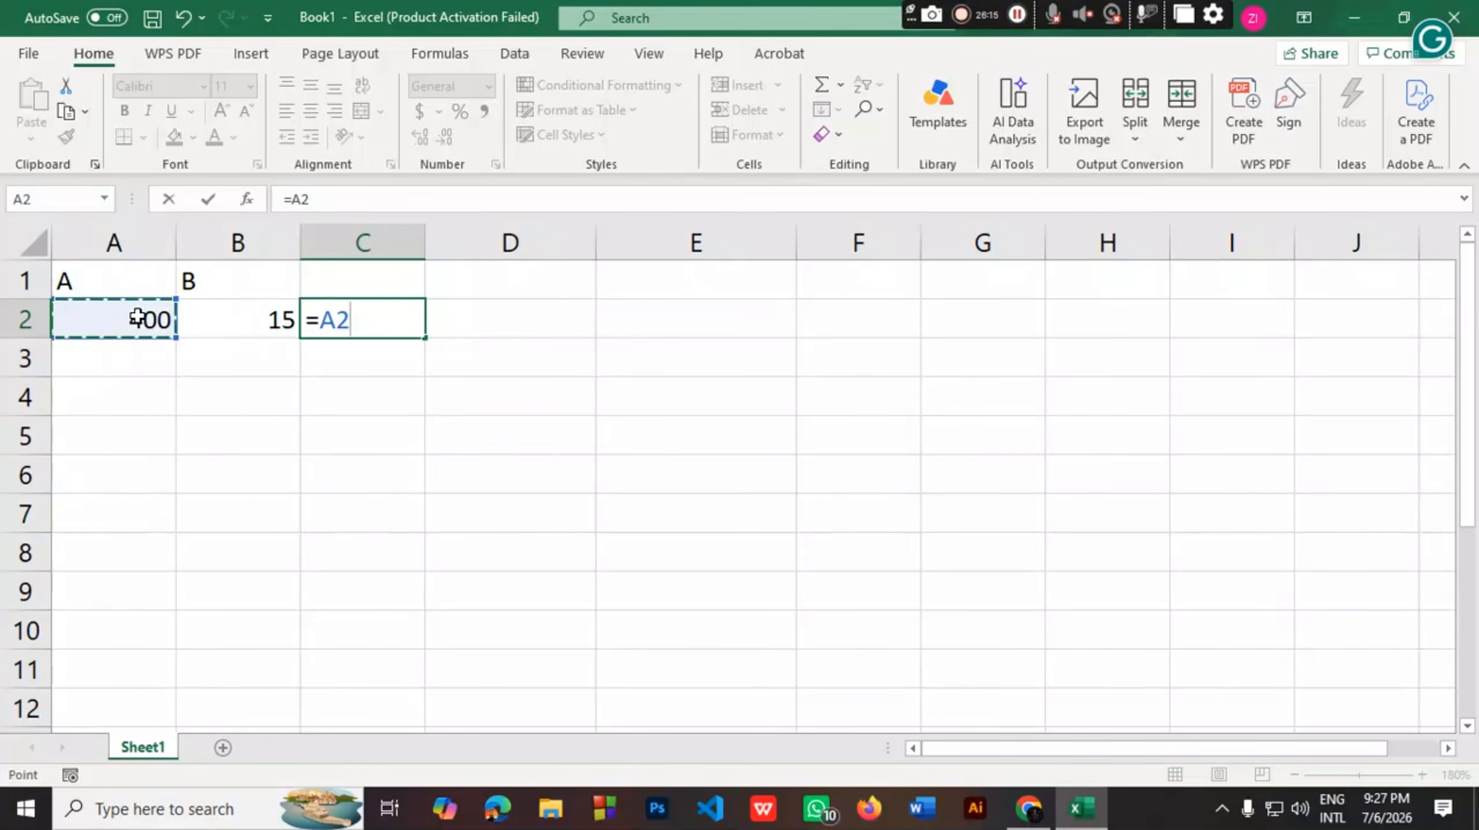
{"action": "type", "text": "*"}
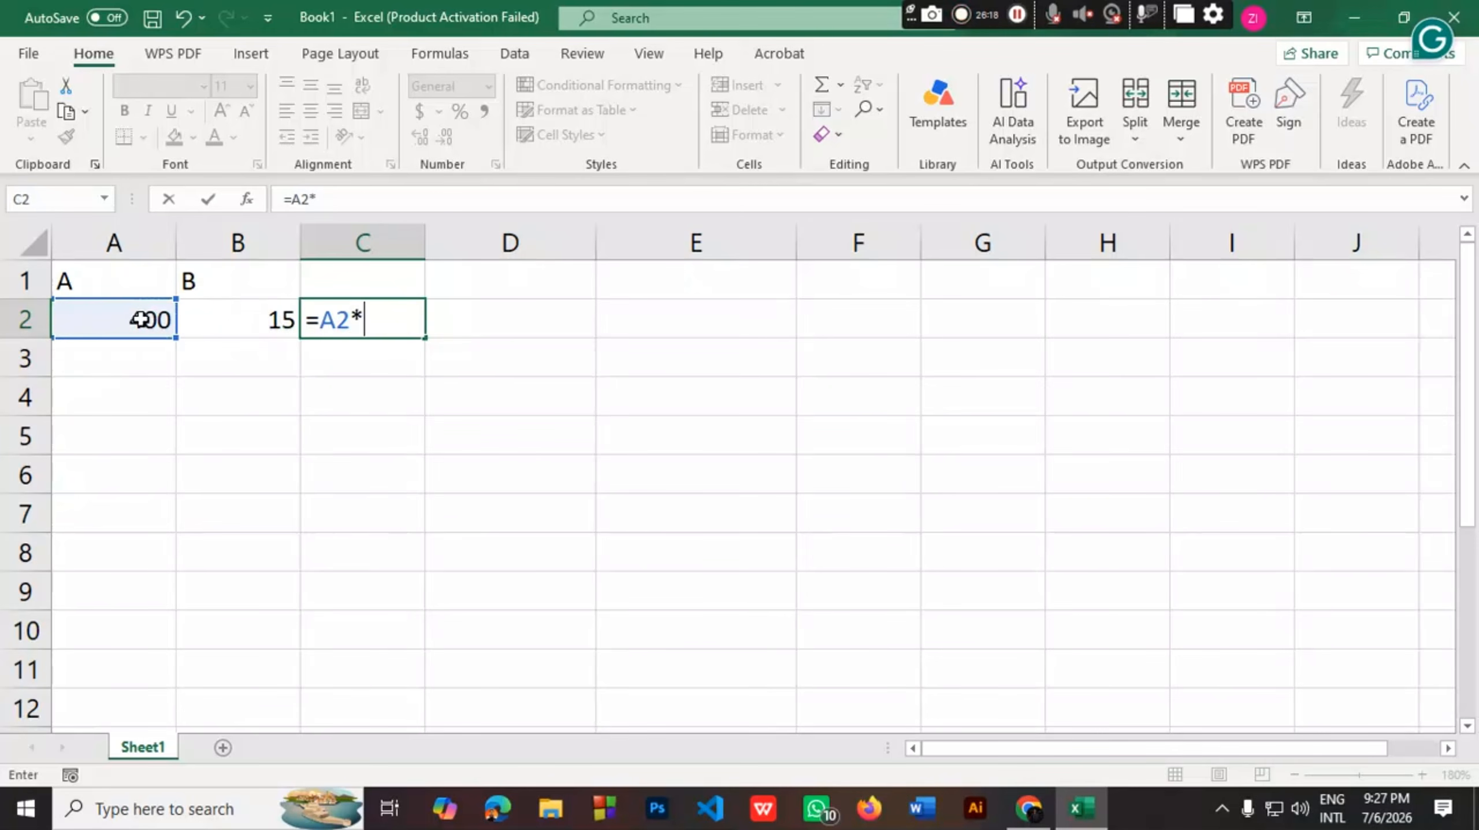
{"action": "left_click", "coordinate": [260, 323]}
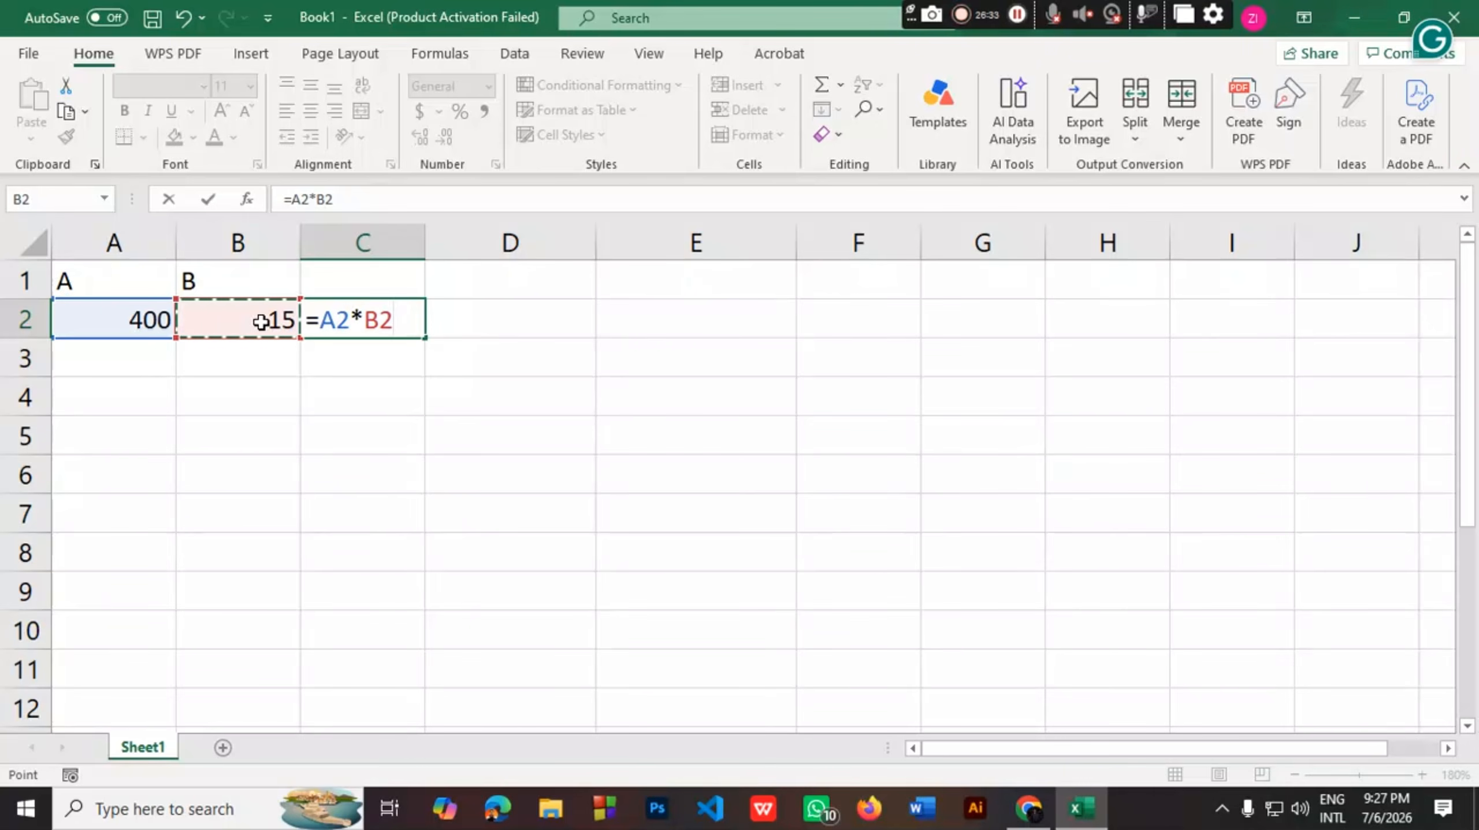
{"action": "type", "text": "%"}
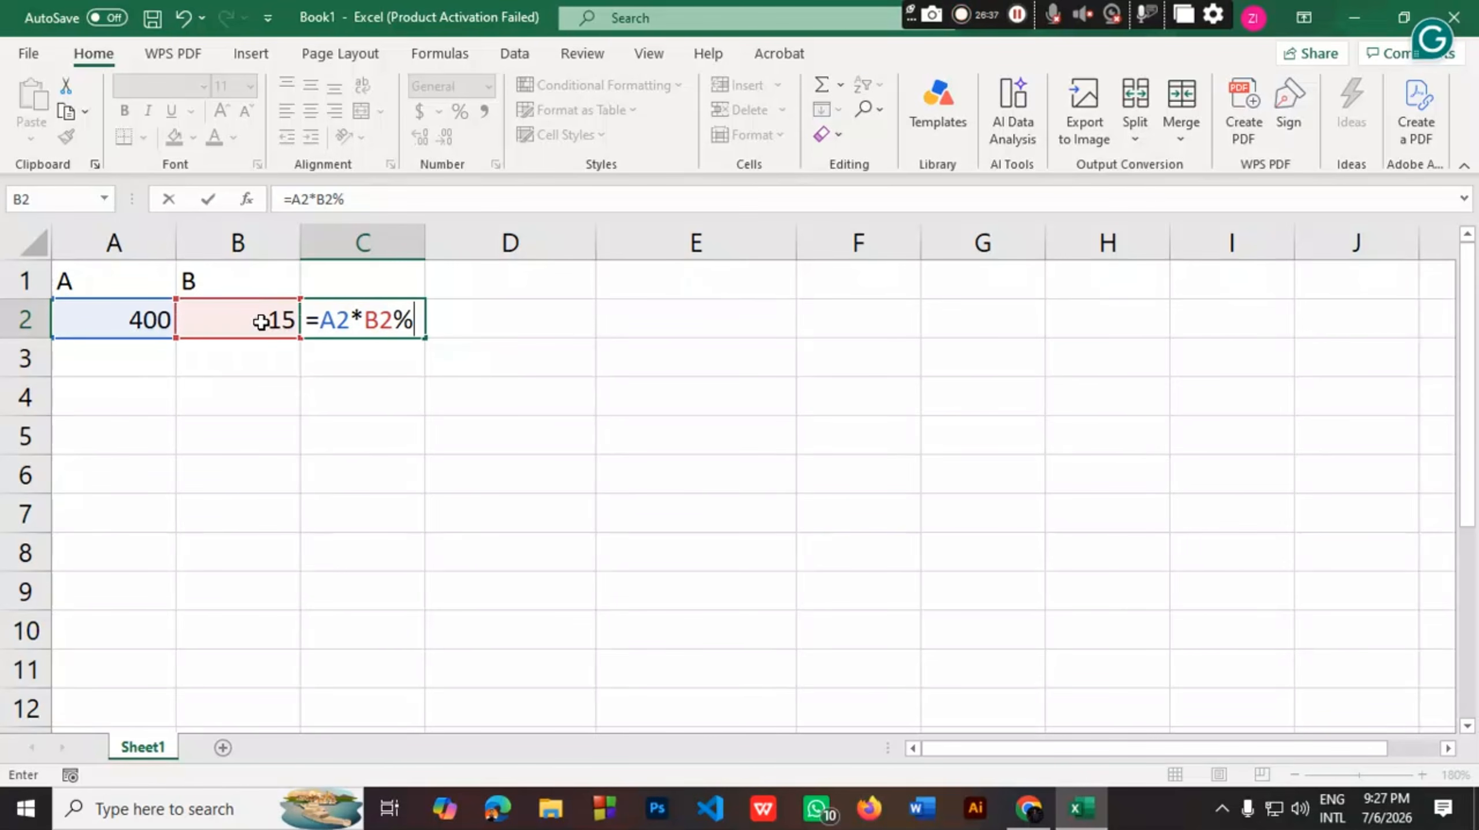
{"action": "key", "text": "Return"}
{"action": "left_click", "coordinate": [378, 323]}
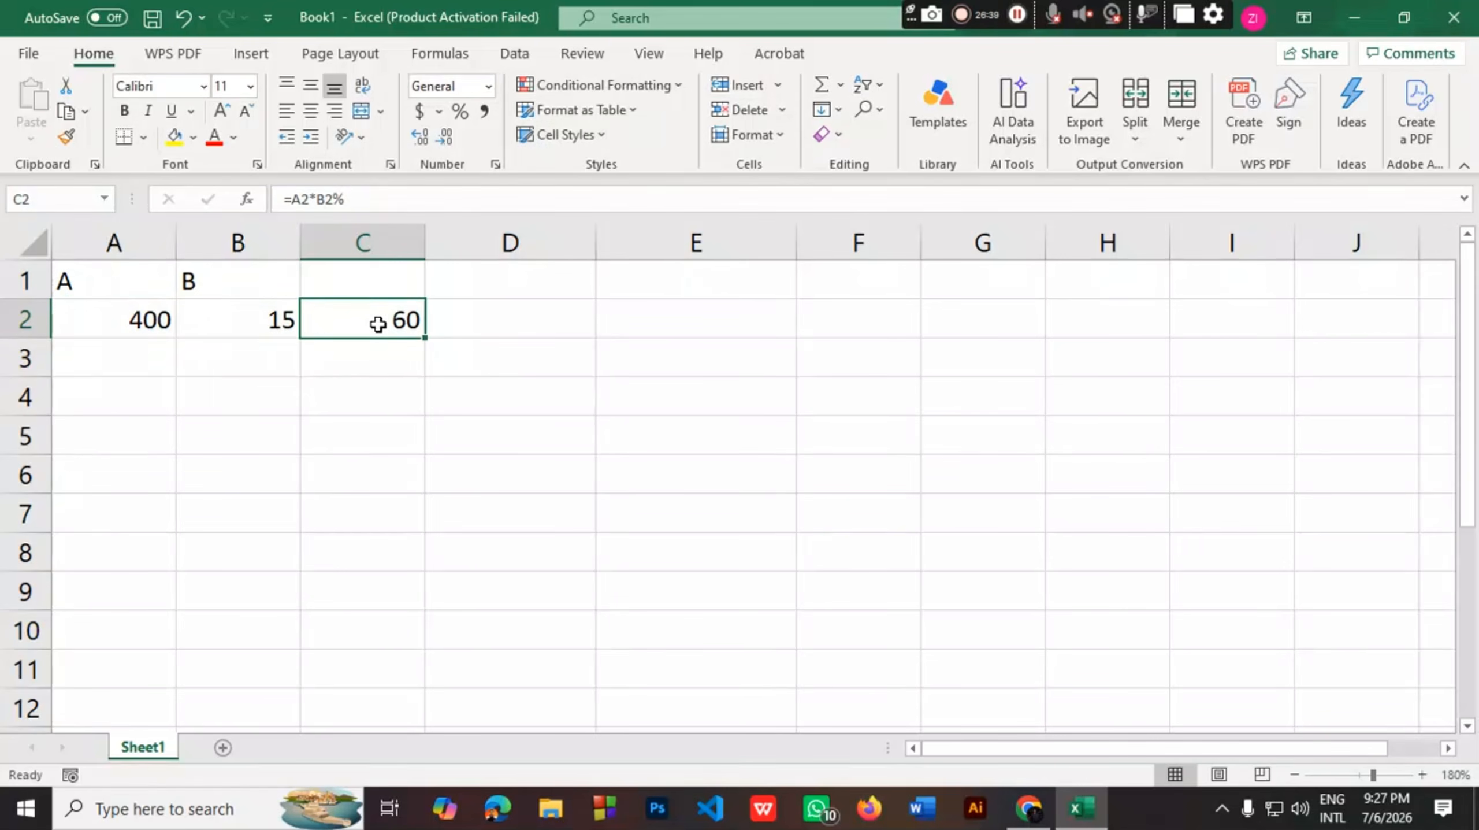
{"action": "left_click", "coordinate": [1028, 808]}
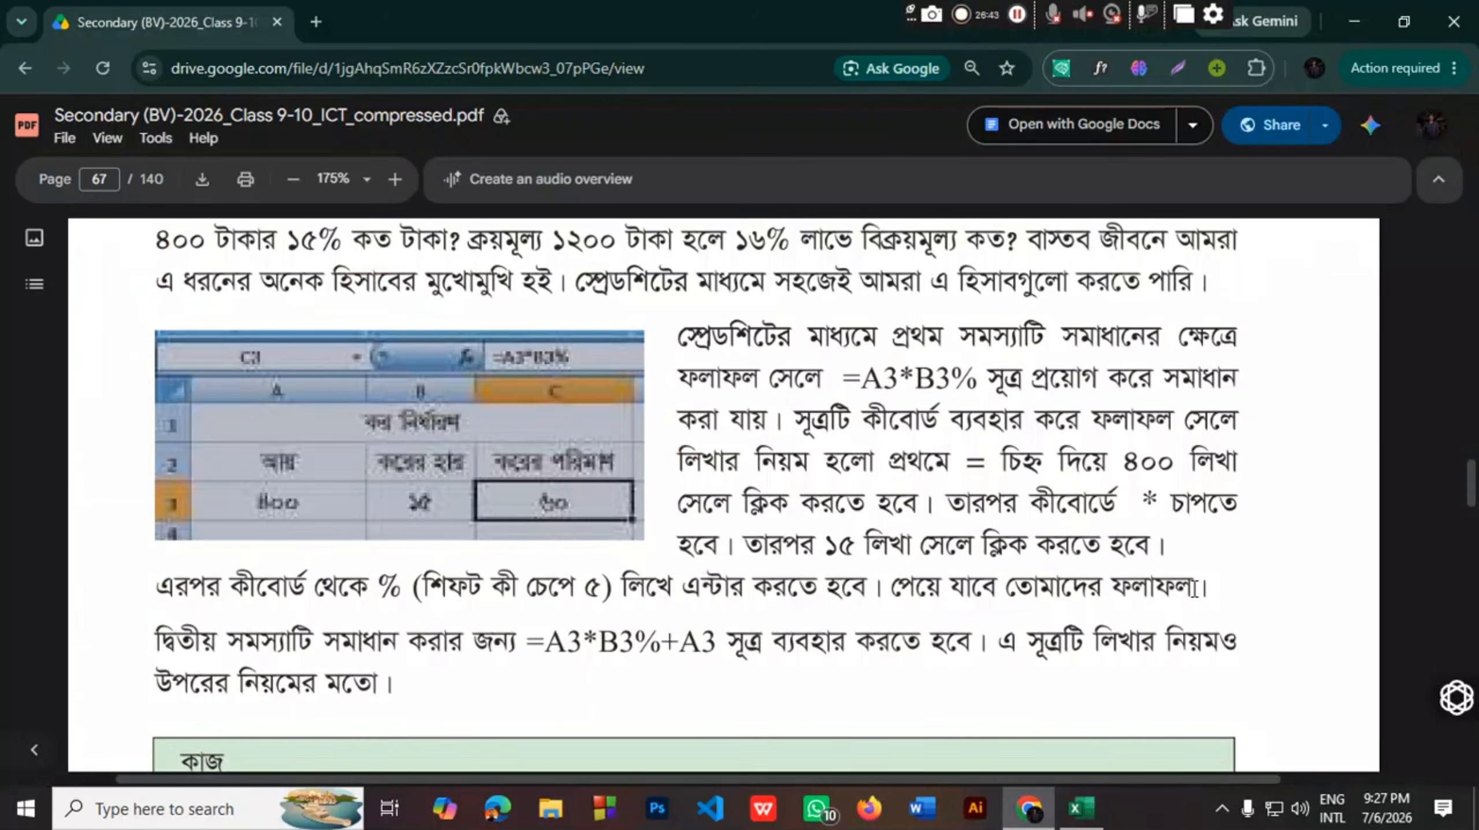
Switch to Excel and enter 3000 in cell A3 and 10 in cell B3
{"action": "left_click", "coordinate": [1080, 807]}
{"action": "left_click", "coordinate": [120, 356]}
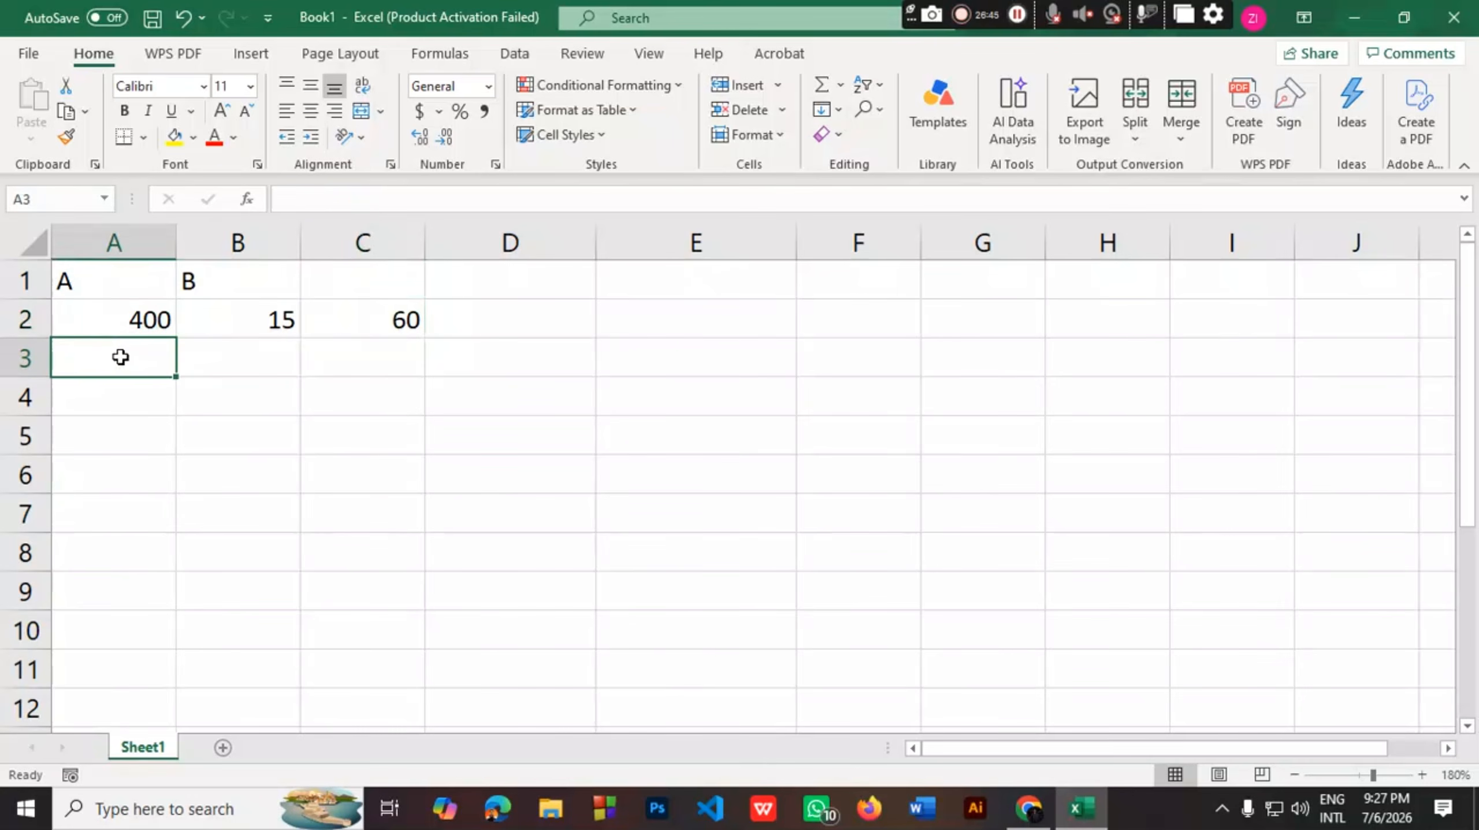
{"action": "type", "text": "3000"}
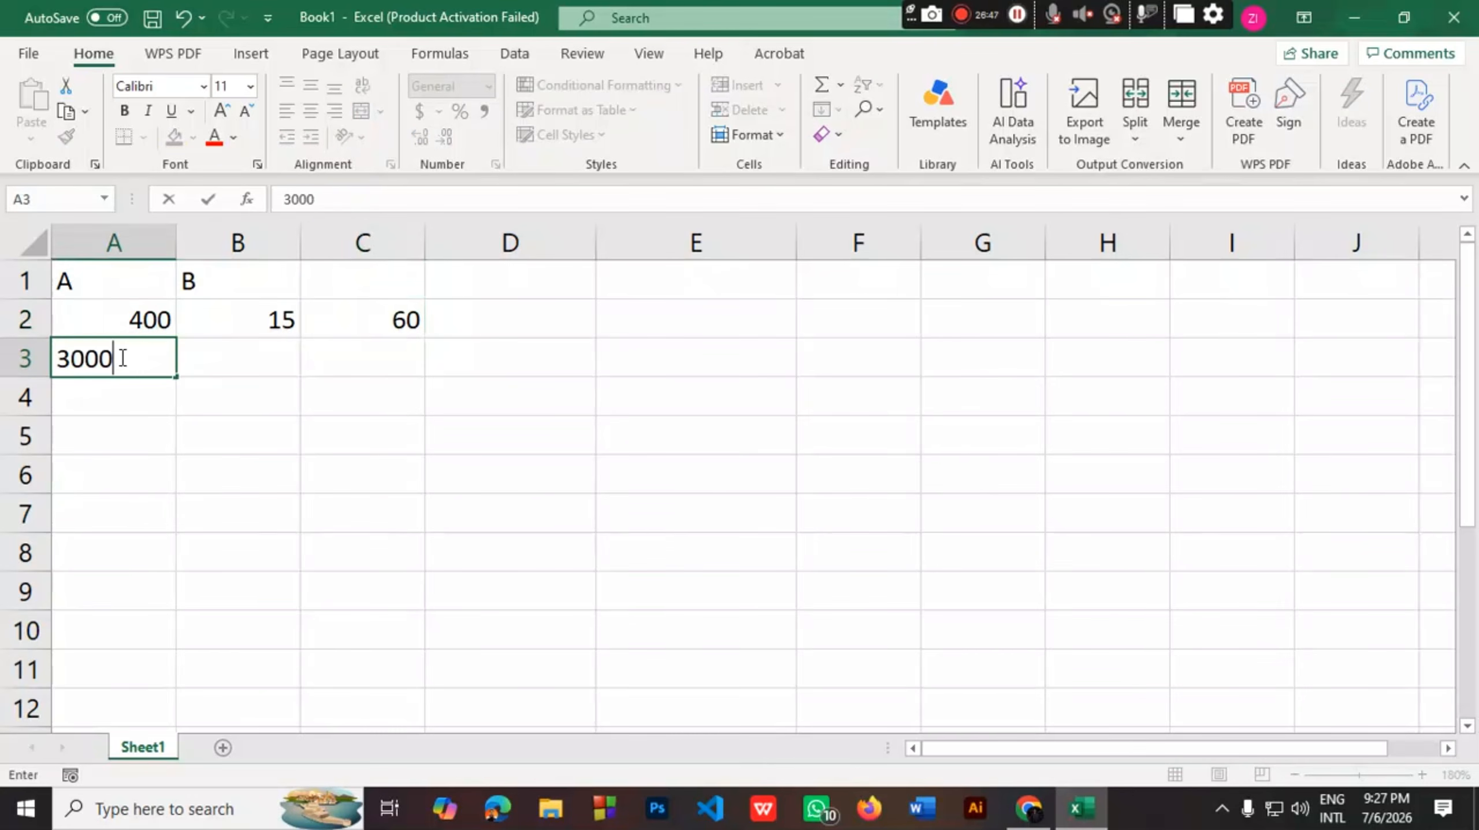
{"action": "key", "text": "Tab"}
{"action": "type", "text": "10"}
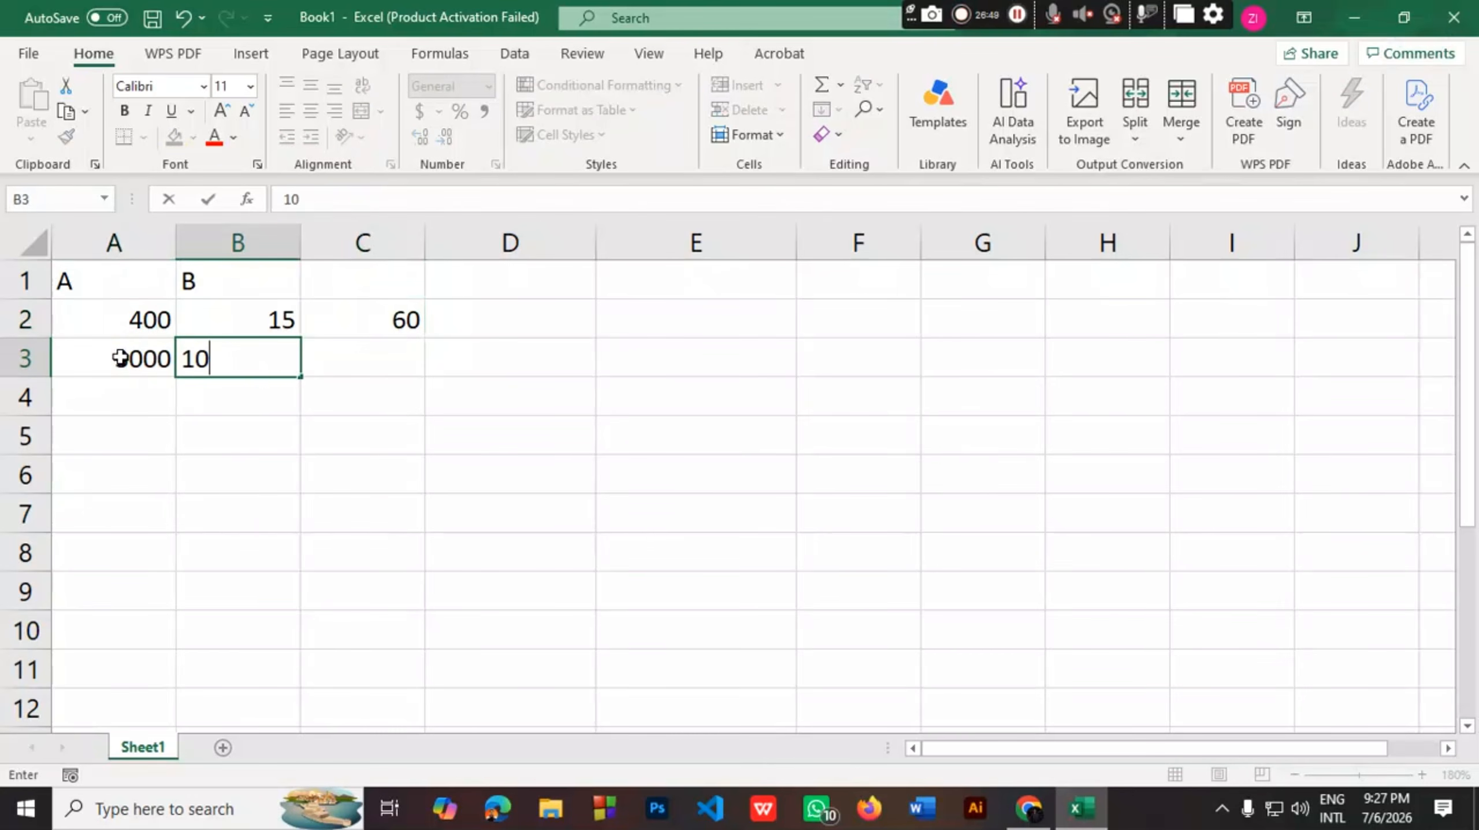
{"action": "key", "text": "Tab"}
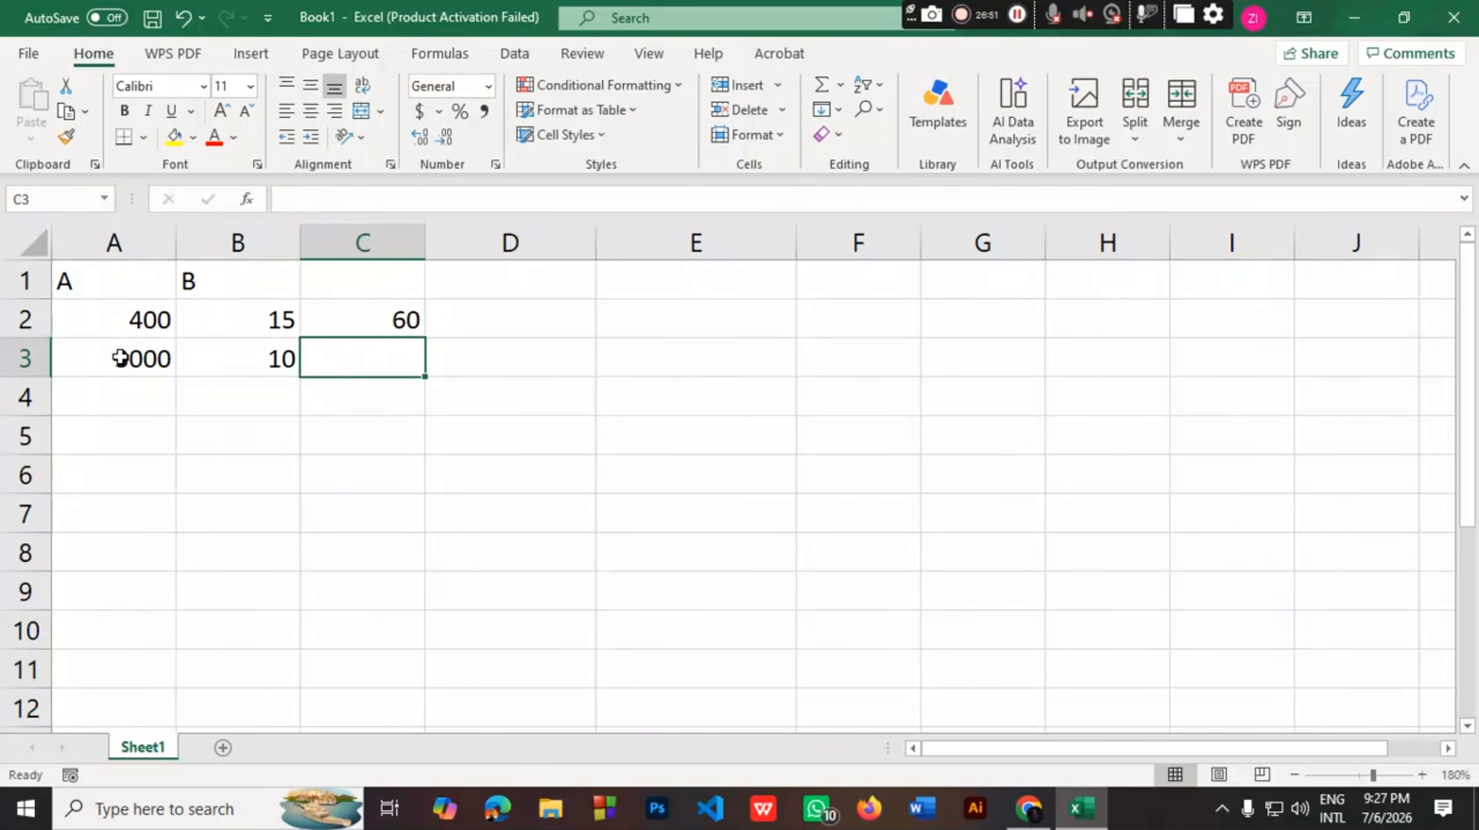
Enter the percentage formula =A3*B3% in cell C3
{"action": "type", "text": "="}
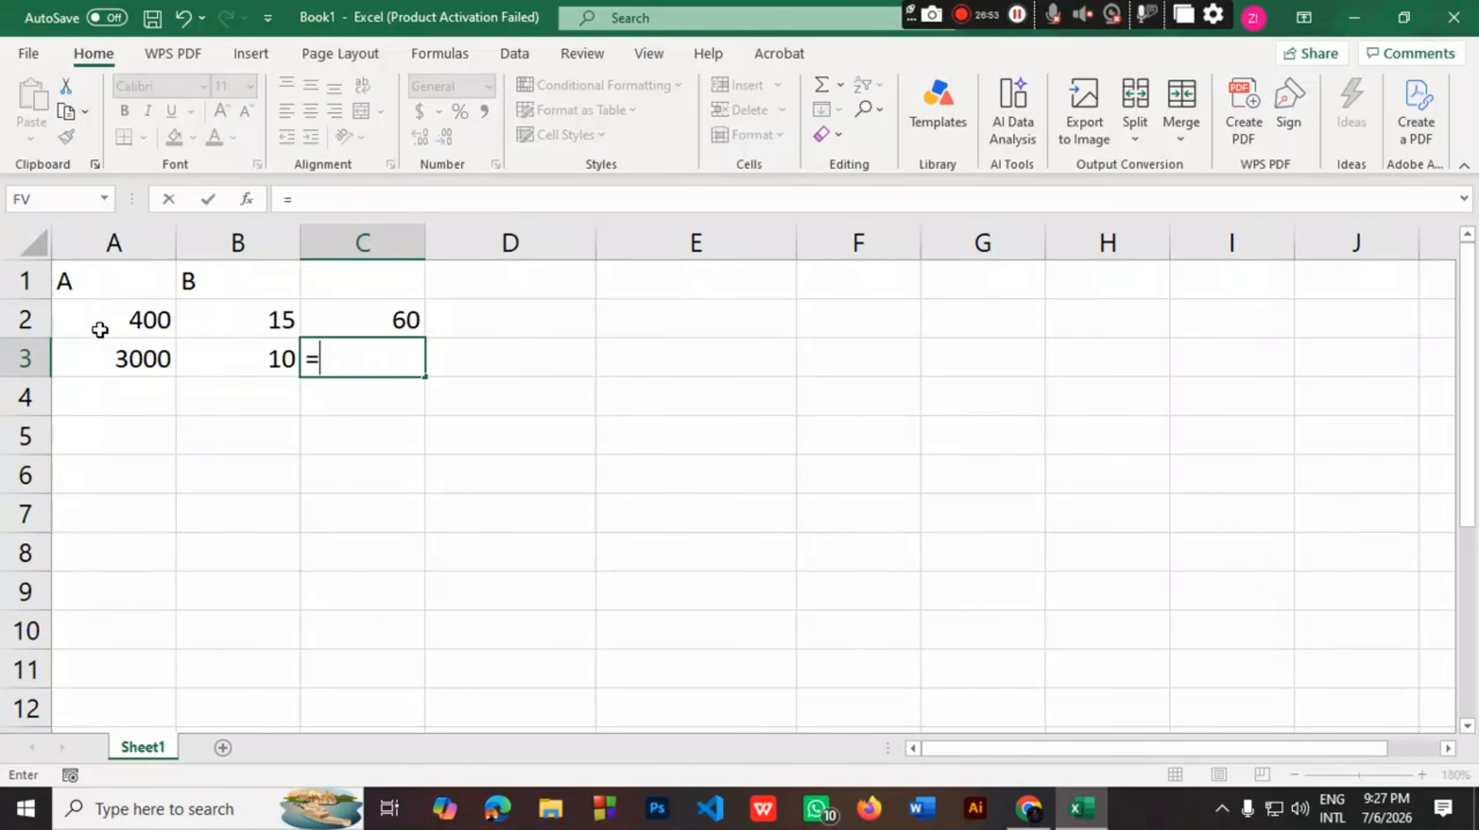
{"action": "left_click", "coordinate": [141, 374]}
{"action": "type", "text": "*"}
{"action": "left_click", "coordinate": [238, 365]}
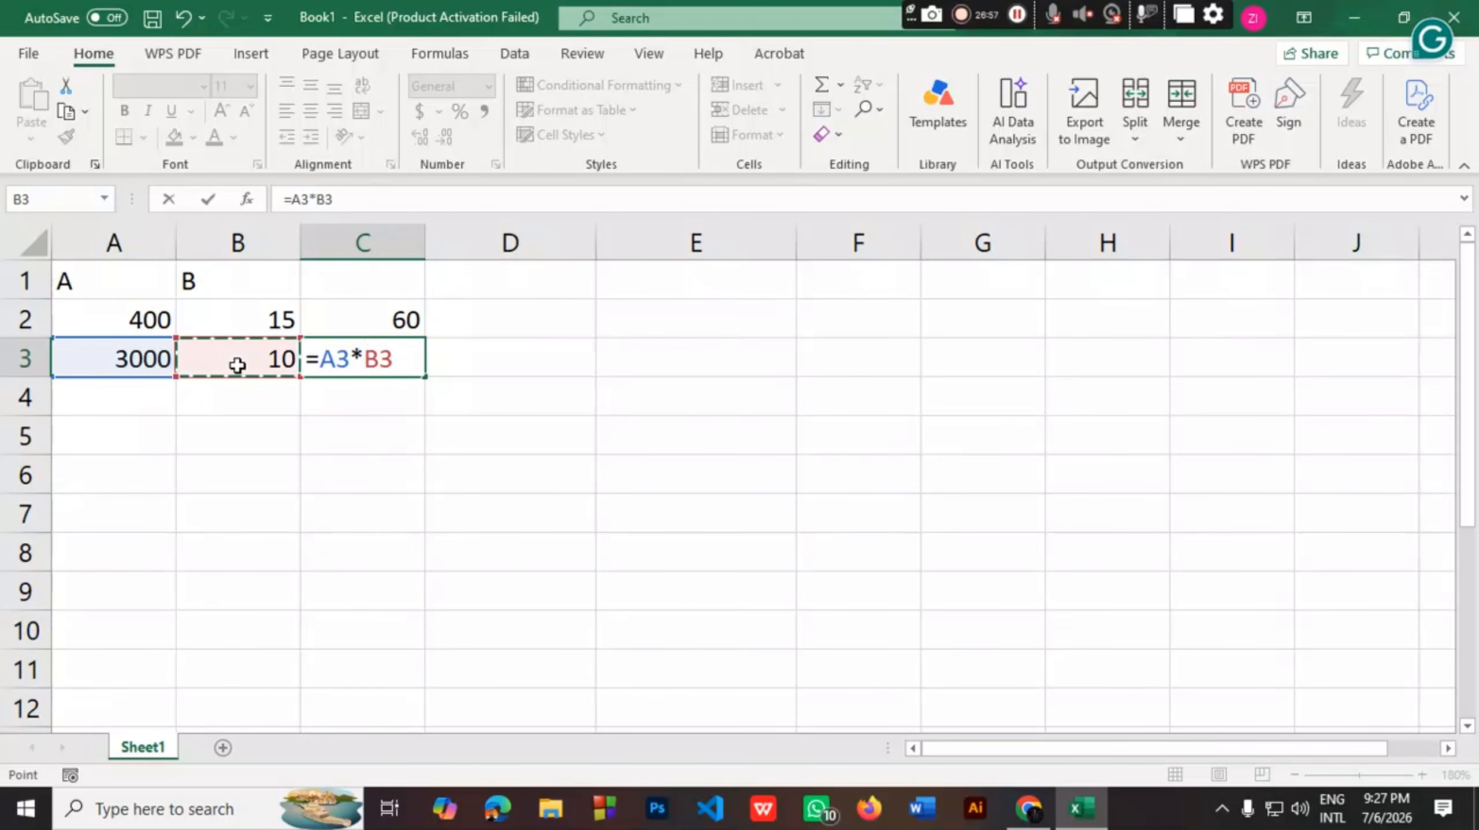
{"action": "type", "text": "%"}
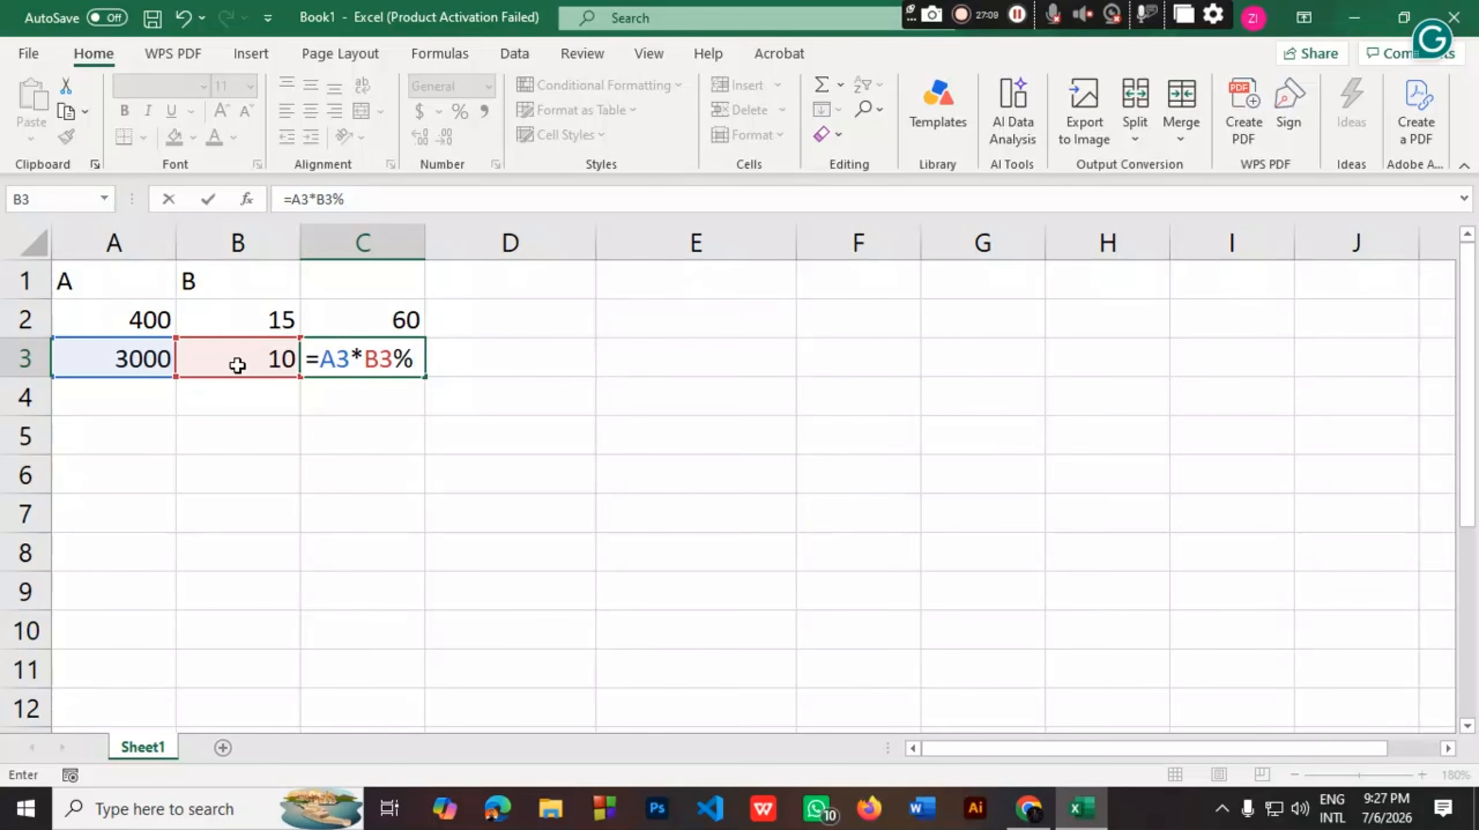
{"action": "key", "text": "Return"}
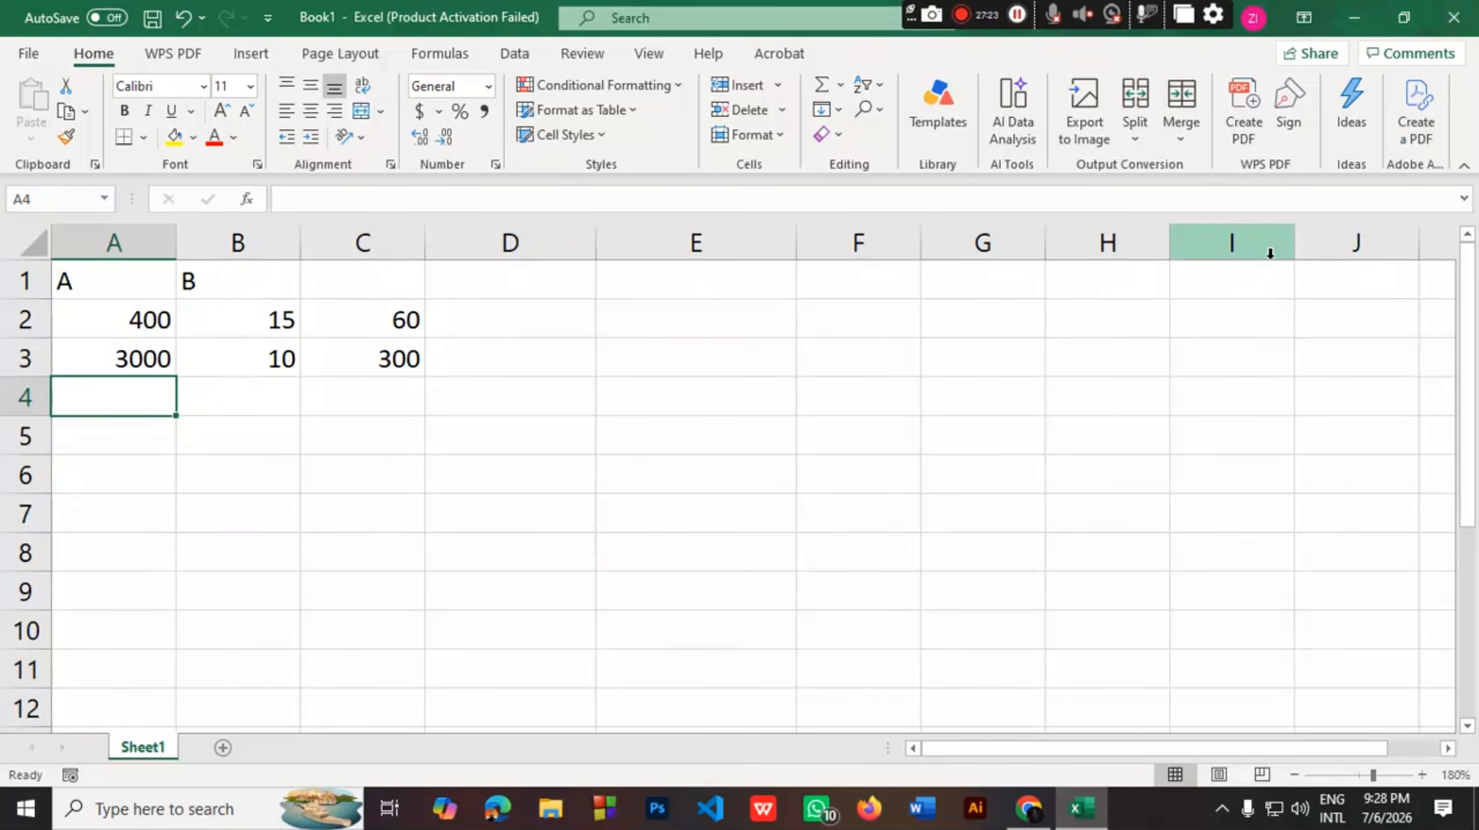
Try saving Book1 while closing it, browse the Downloads and Desktop folders as save locations, and cancel
{"action": "left_click", "coordinate": [1458, 17]}
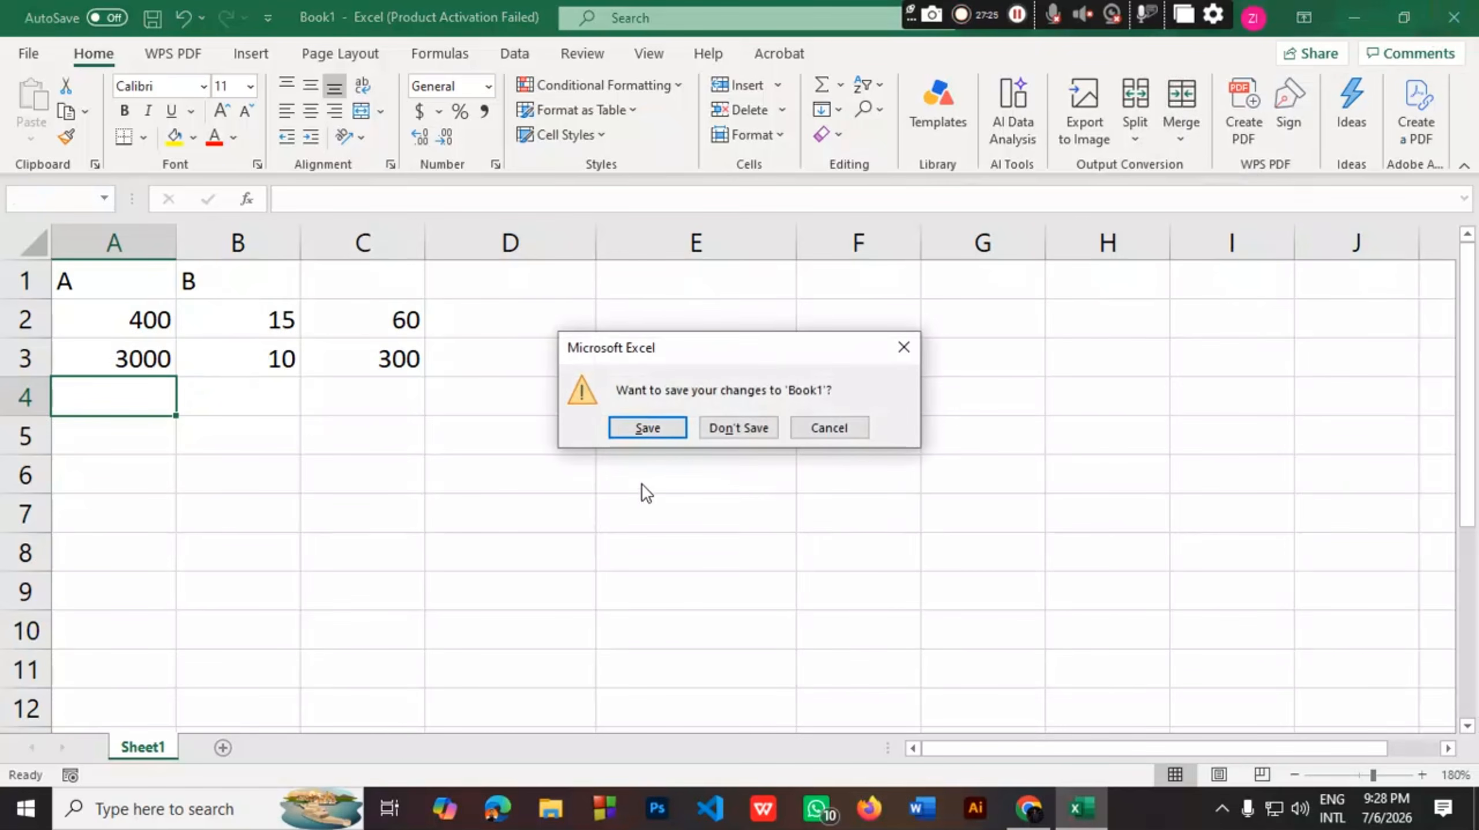
{"action": "left_click", "coordinate": [649, 428]}
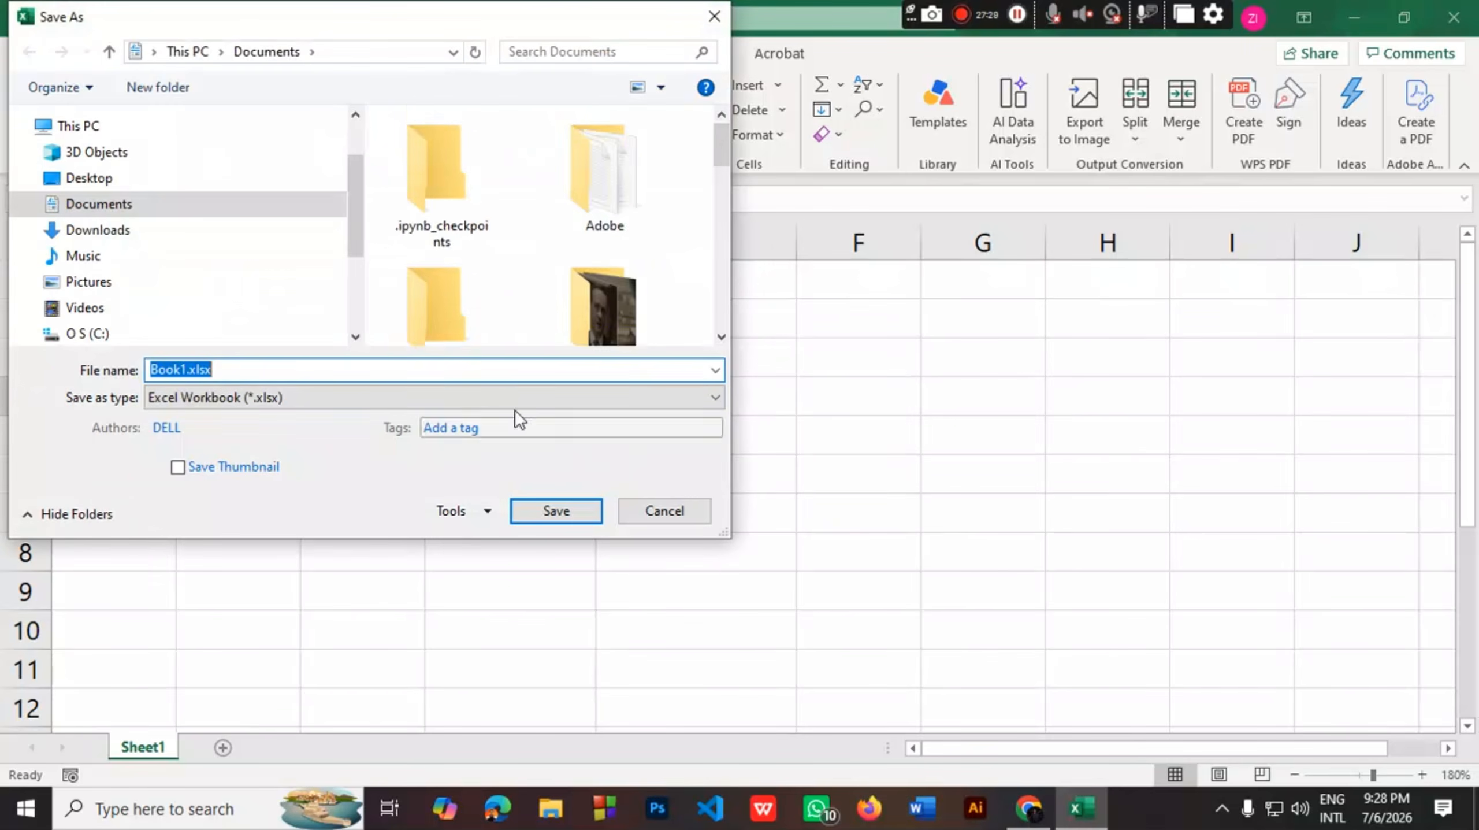
{"action": "scroll", "coordinate": [484, 278], "scroll_direction": "down", "scroll_amount": 5}
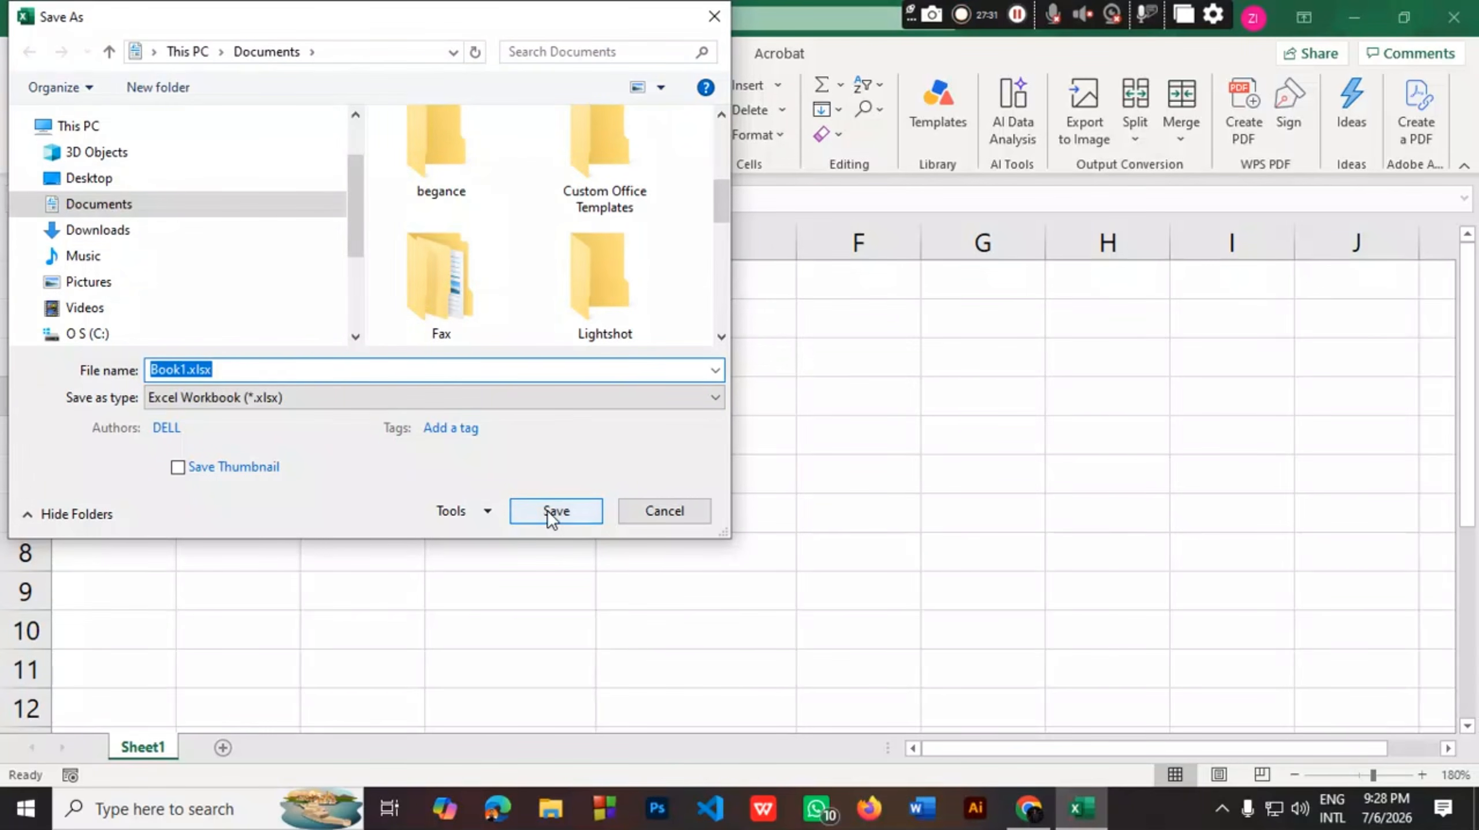
{"action": "left_click", "coordinate": [93, 231]}
{"action": "left_click", "coordinate": [93, 178]}
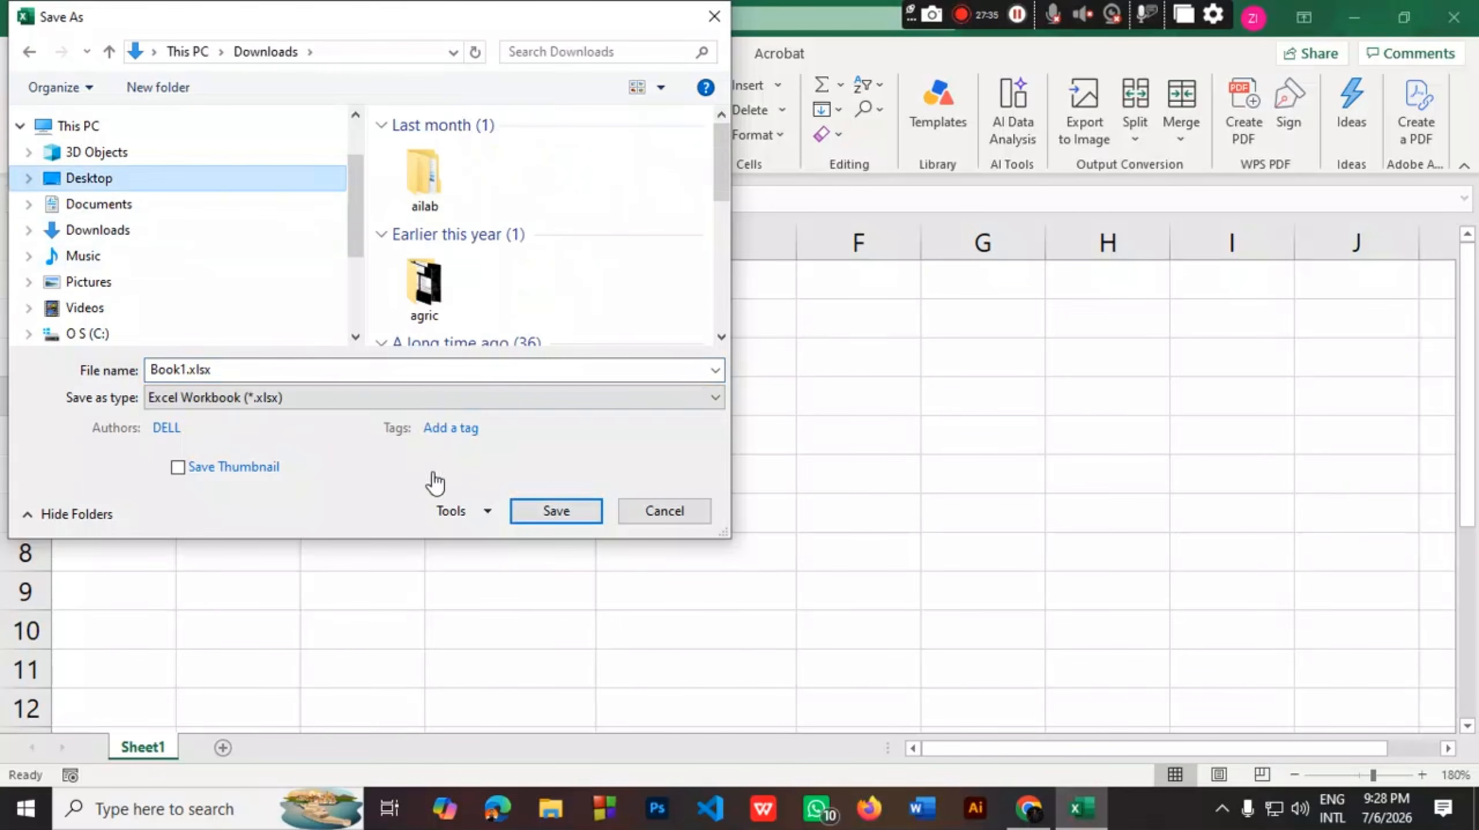
{"action": "left_click", "coordinate": [662, 511]}
{"action": "left_click", "coordinate": [904, 347]}
Clear the contents of cells A1:C3
{"action": "left_click_drag", "start_coordinate": [140, 328], "coordinate": [547, 462]}
{"action": "left_click", "coordinate": [318, 430]}
{"action": "left_click_drag", "start_coordinate": [64, 278], "coordinate": [384, 370]}
{"action": "left_click", "coordinate": [399, 507]}
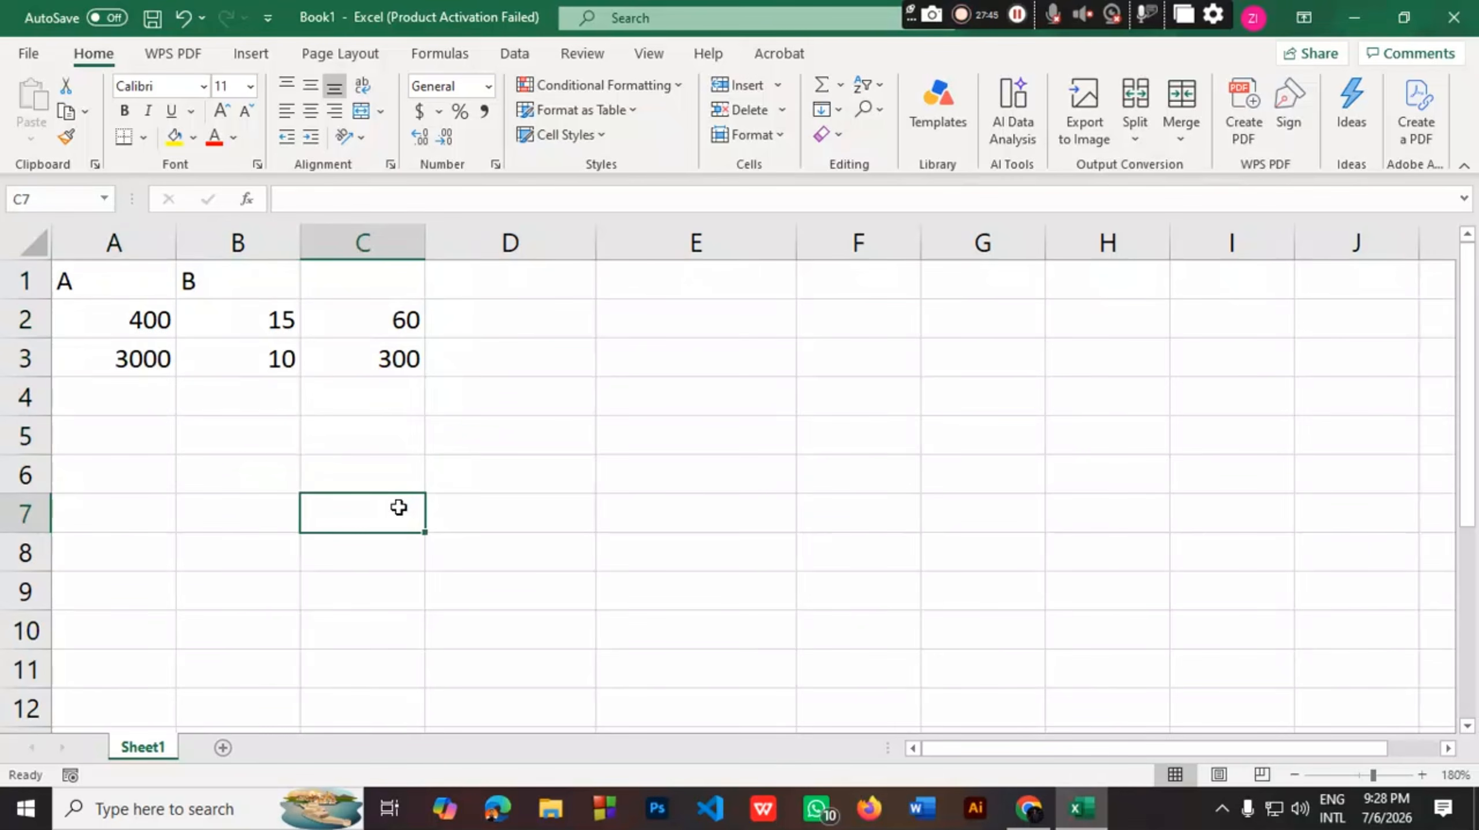
{"action": "left_click_drag", "start_coordinate": [86, 281], "coordinate": [405, 363]}
{"action": "key", "text": "Delete"}
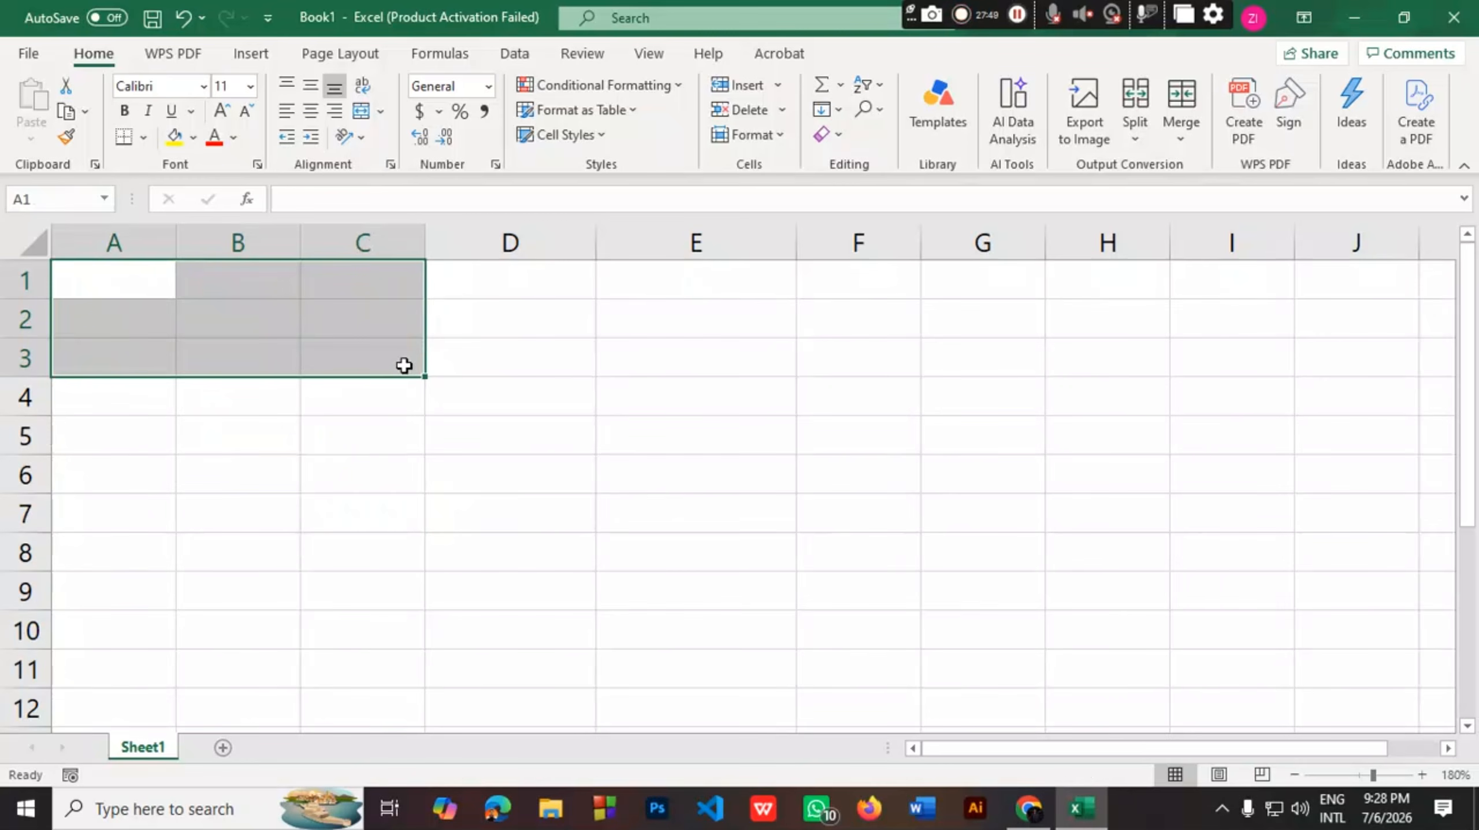
Enter sample text in cell B3, erase it backwards, and replace it with ffjkljfdkjfsldjfkd
{"action": "double_click", "coordinate": [205, 347]}
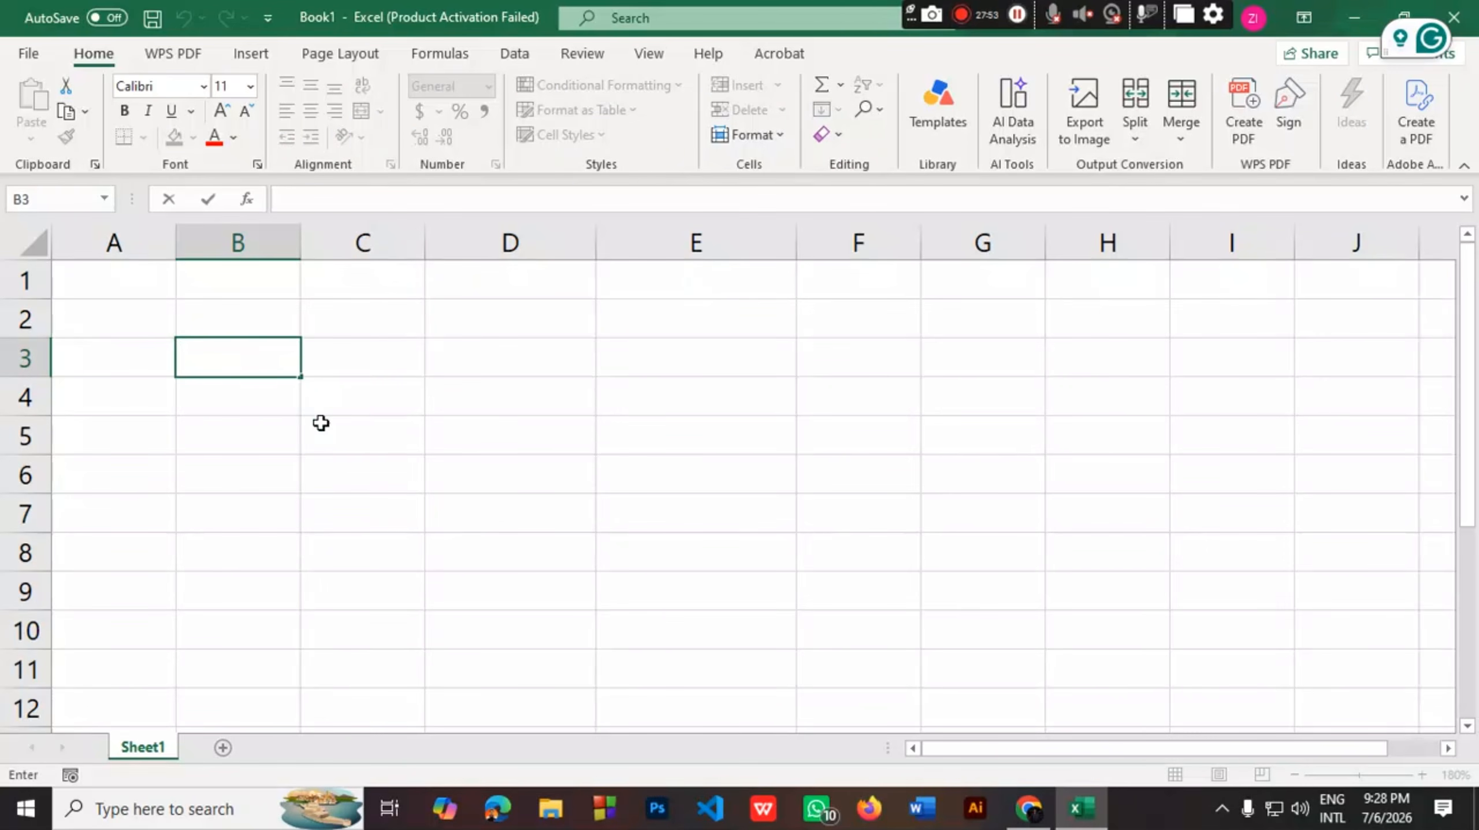
{"action": "type", "text": "jfldjfls"}
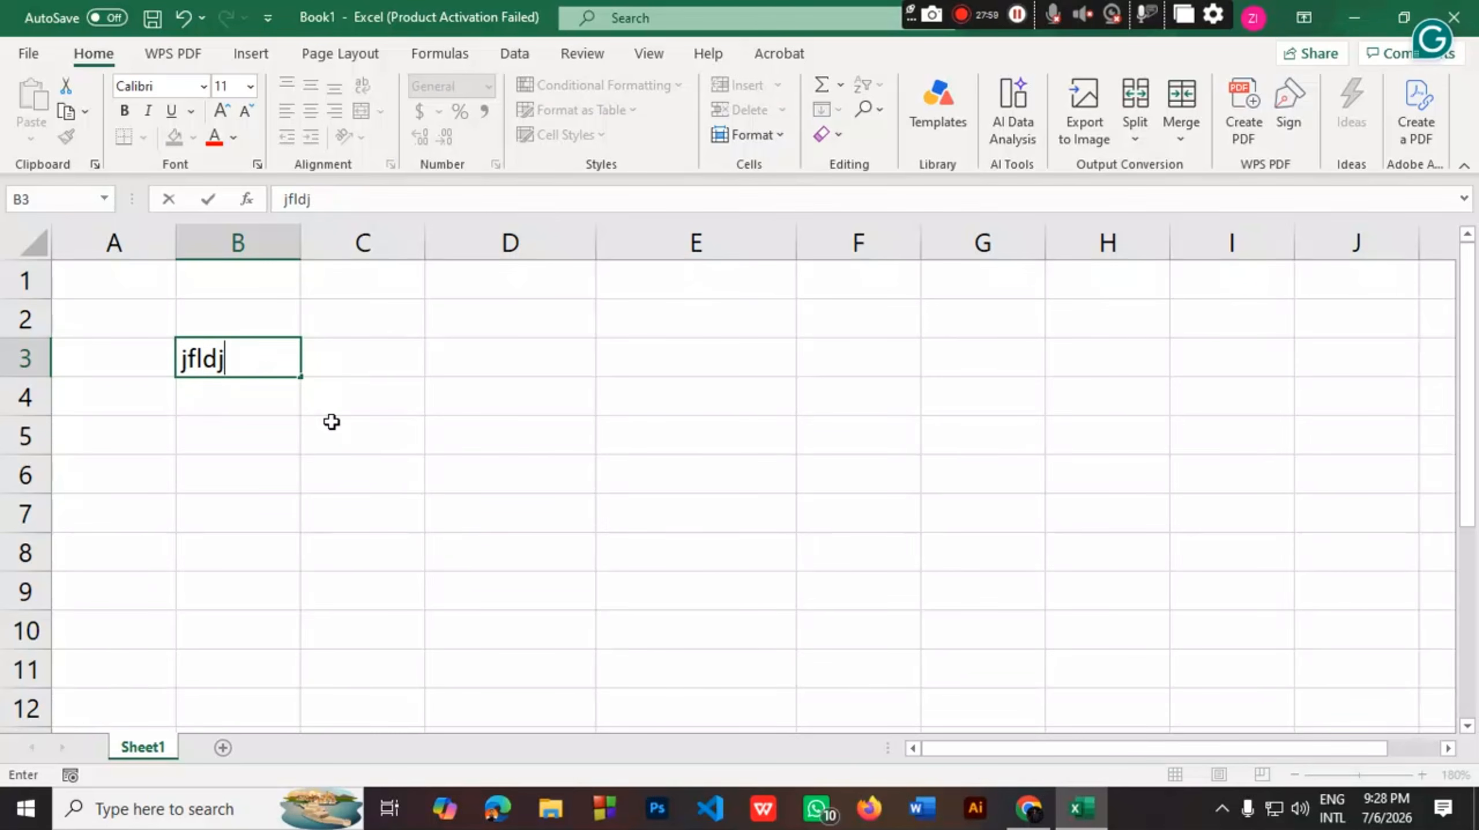
{"action": "key", "text": "BackSpace"}
{"action": "key", "text": "BackSpace"}
{"action": "key", "text": "BackSpace"}
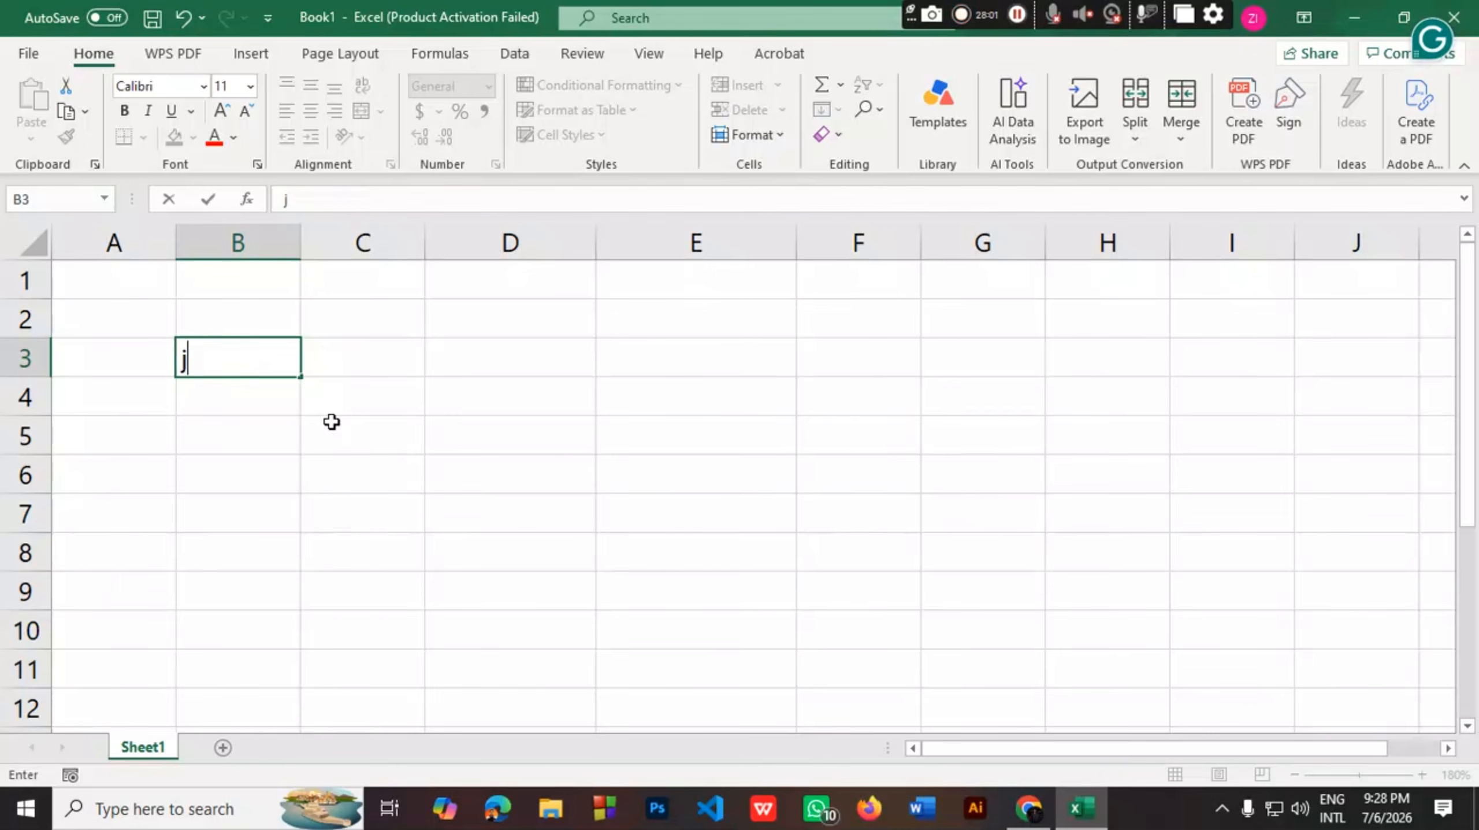
{"action": "type", "text": "ffjkljfdkjfsldjfkd"}
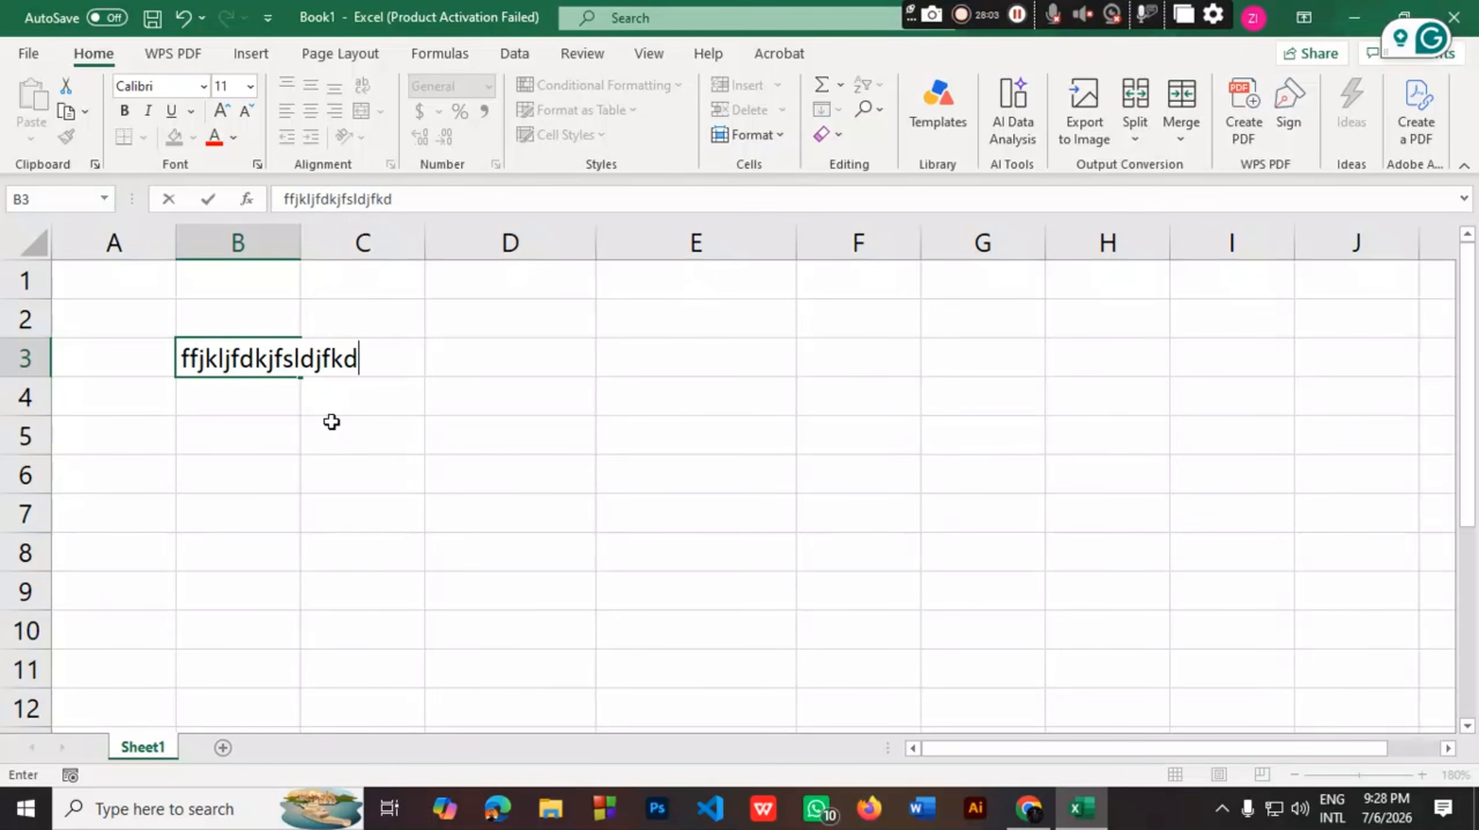
Edit the text in cell B3 and delete all characters that follow ffjkljfd
{"action": "key", "text": "Left"}
{"action": "double_click", "coordinate": [263, 364]}
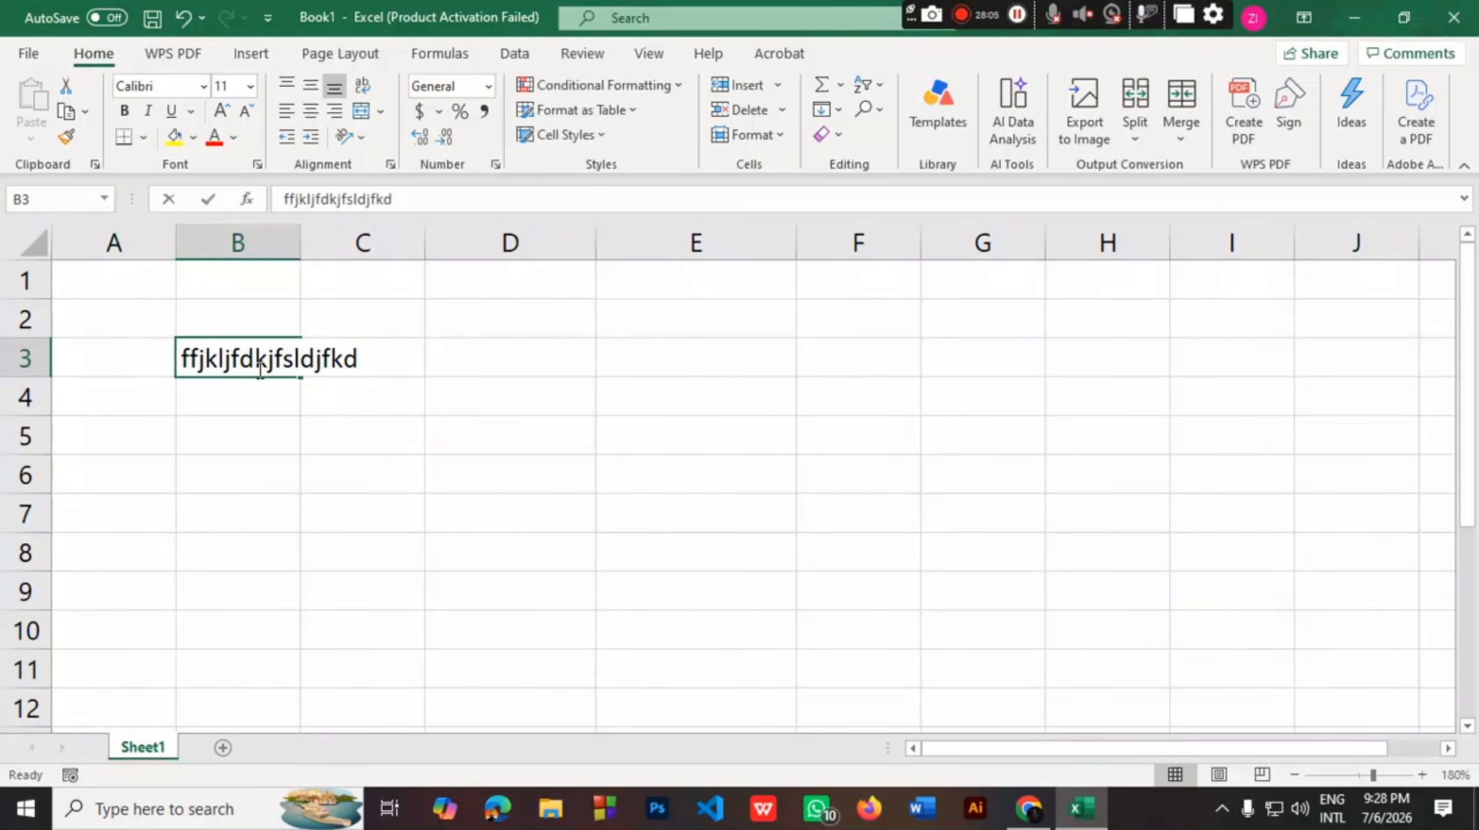
{"action": "key", "text": "Delete"}
{"action": "key", "text": "Delete"}
{"action": "key", "text": "Delete"}
{"action": "key", "text": "Delete"}
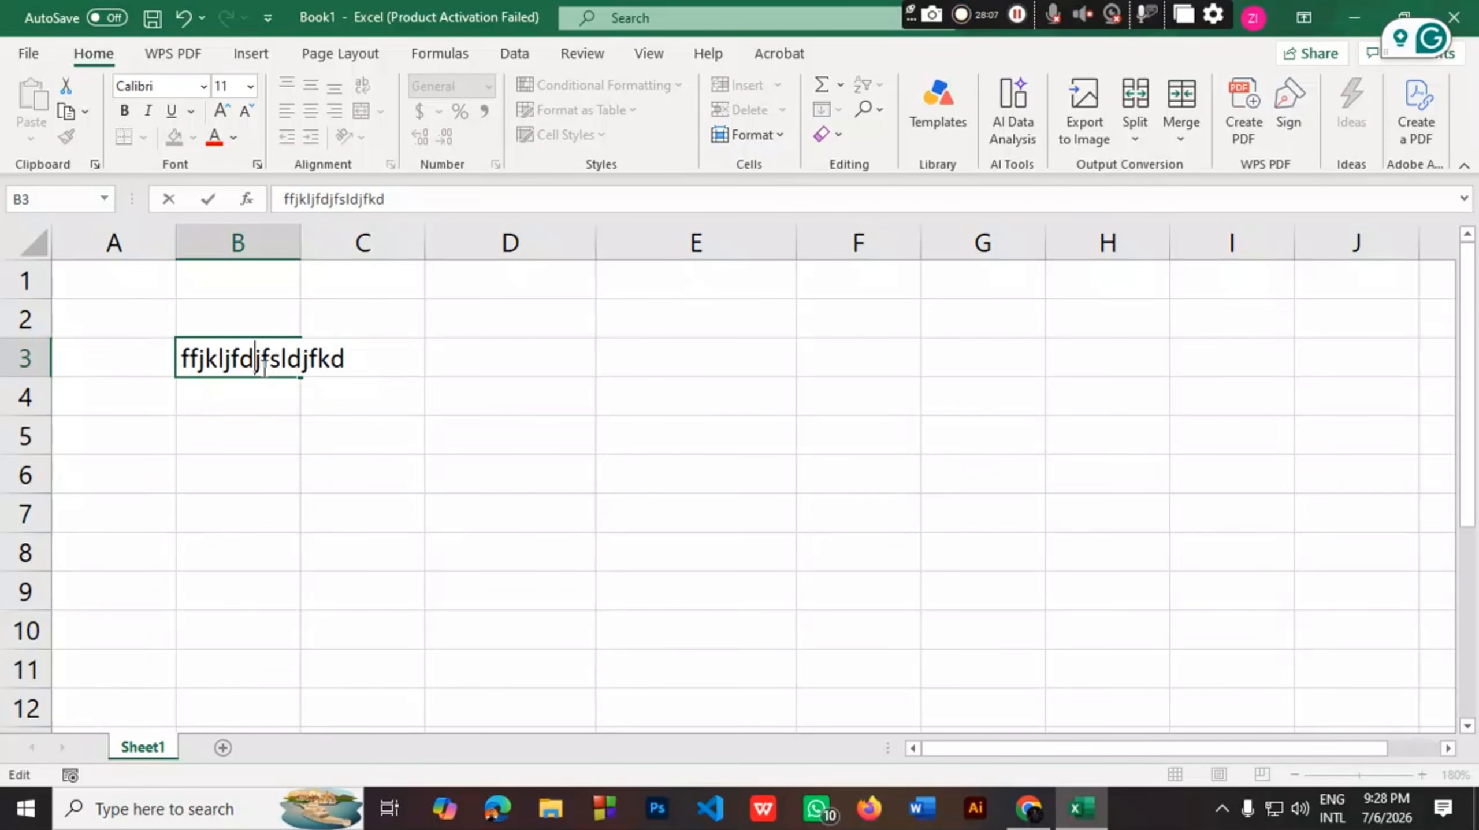
{"action": "key", "text": "Delete"}
{"action": "key", "text": "Delete"}
{"action": "key", "text": "Delete"}
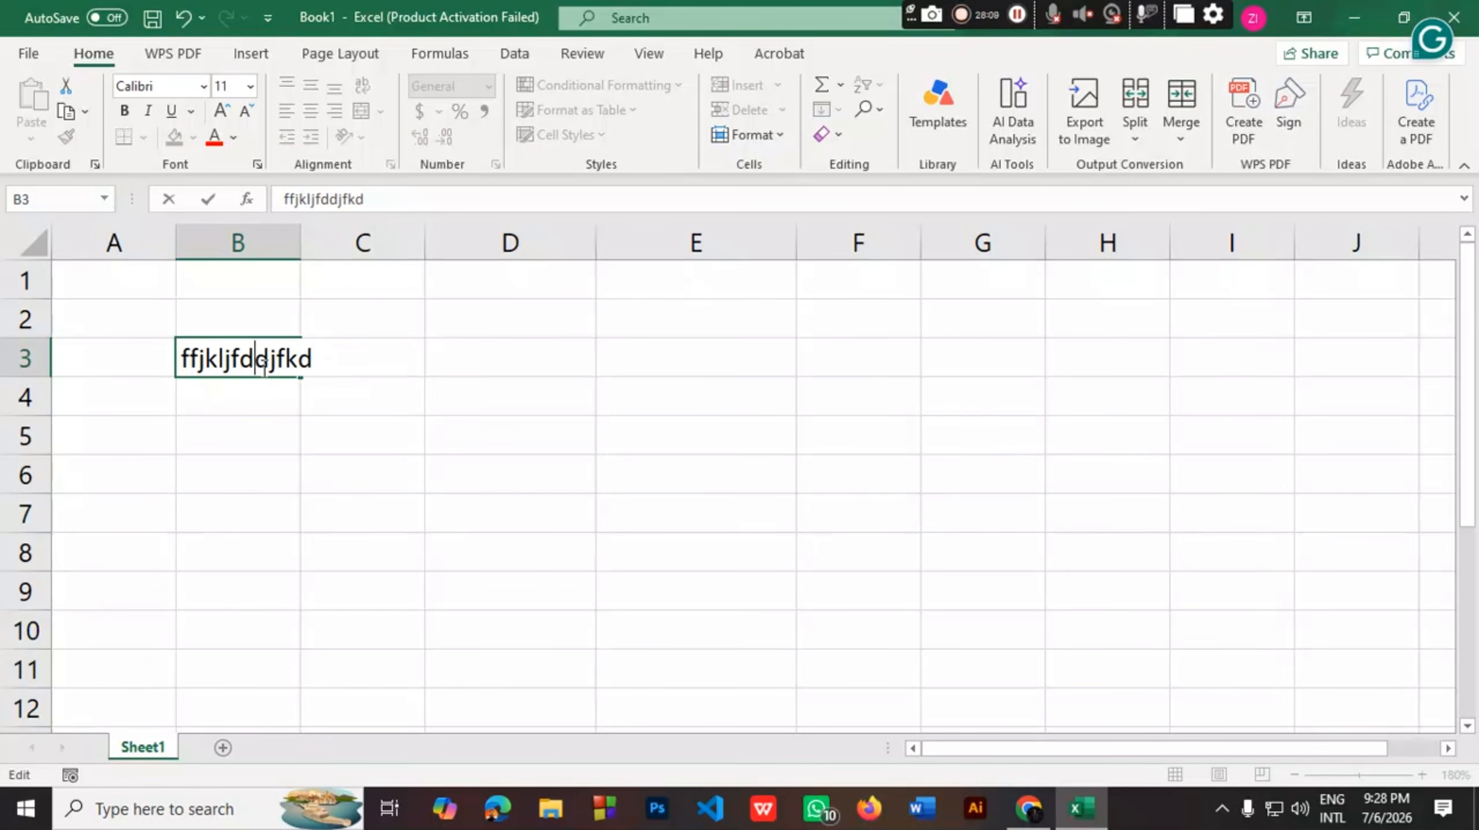
{"action": "key", "text": "Delete"}
{"action": "key", "text": "Delete"}
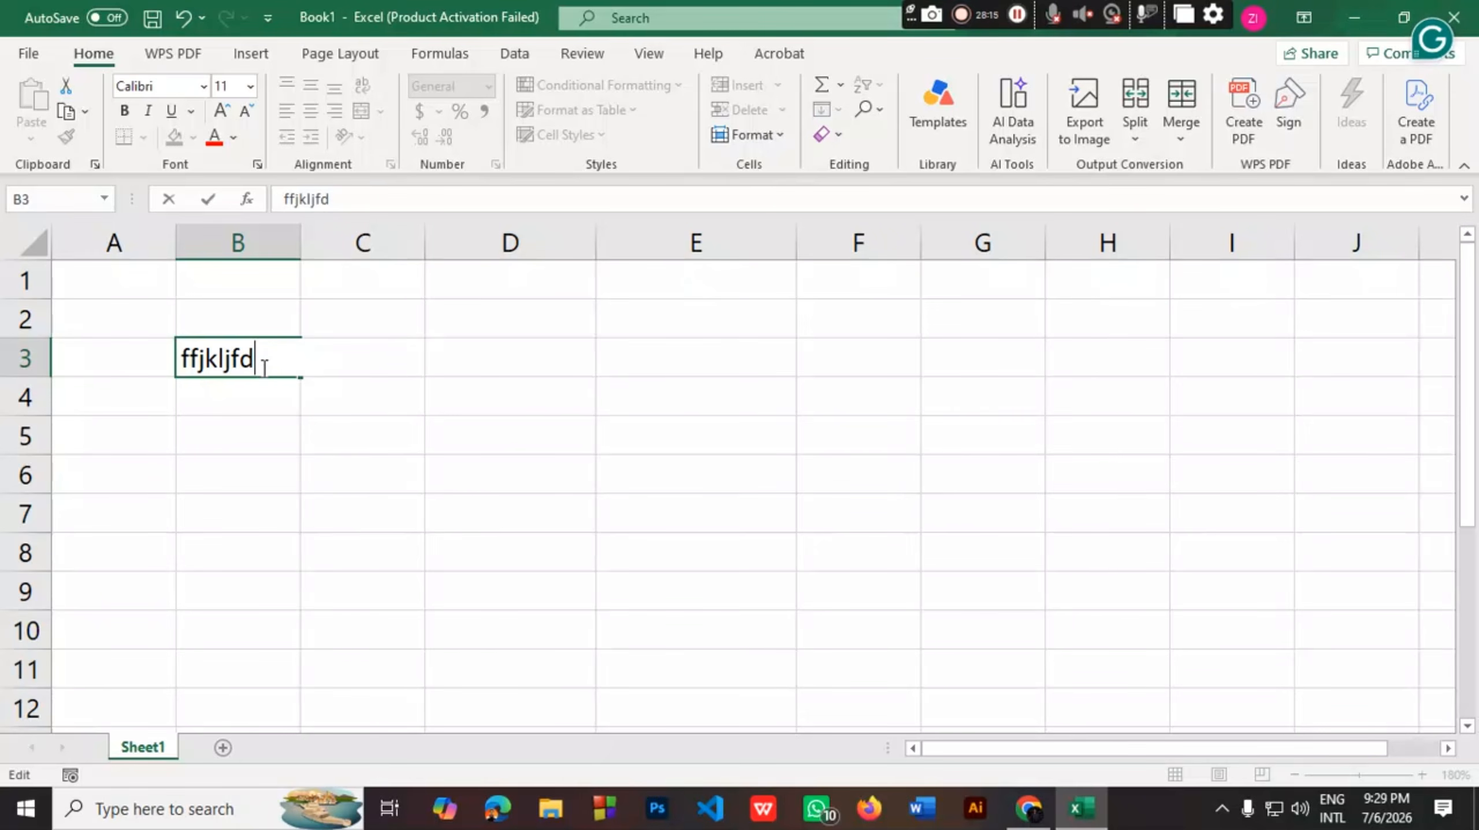
Erase the remaining text in cell B3 backwards and leave the cell empty
{"action": "key", "text": "BackSpace"}
{"action": "key", "text": "BackSpace"}
{"action": "key", "text": "BackSpace"}
{"action": "key", "text": "BackSpace"}
{"action": "key", "text": "BackSpace"}
{"action": "key", "text": "BackSpace"}
{"action": "key", "text": "BackSpace"}
{"action": "key", "text": "BackSpace"}
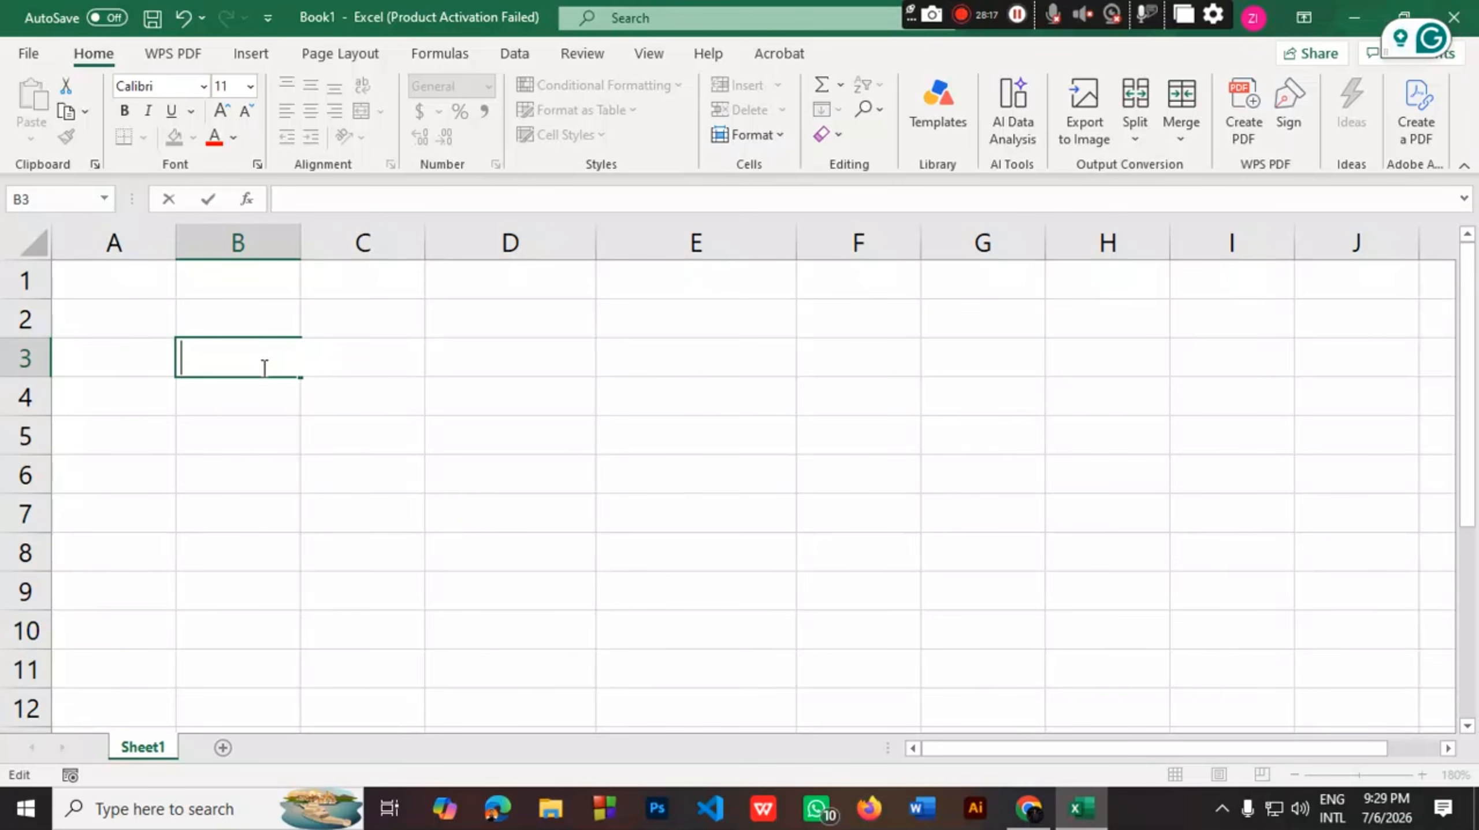
{"action": "left_click", "coordinate": [691, 401]}
Widen columns B and A, and try a taller row 1 before undoing that height change
{"action": "left_click_drag", "start_coordinate": [301, 238], "coordinate": [604, 238]}
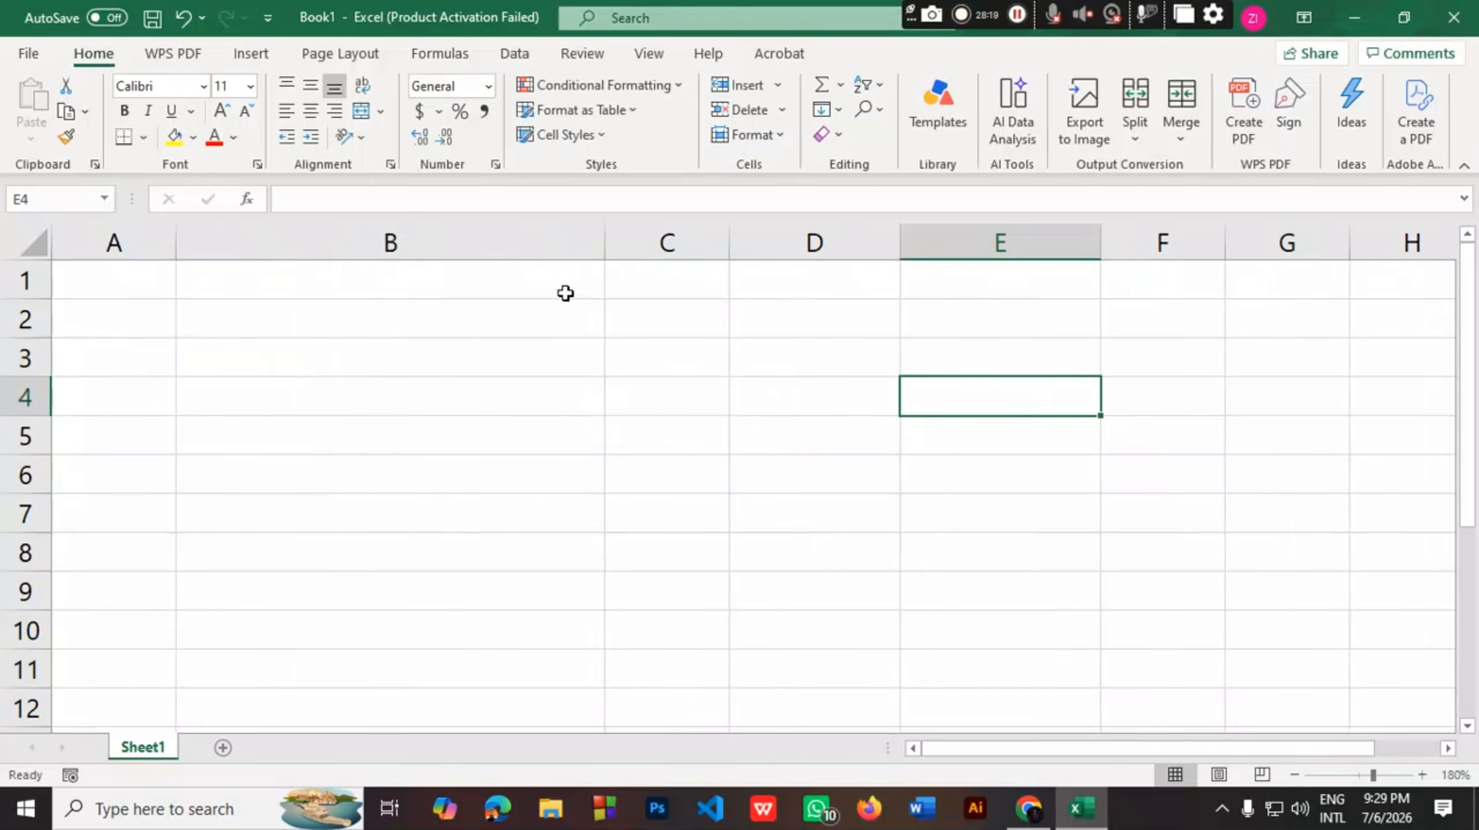
{"action": "left_click_drag", "start_coordinate": [176, 238], "coordinate": [260, 238]}
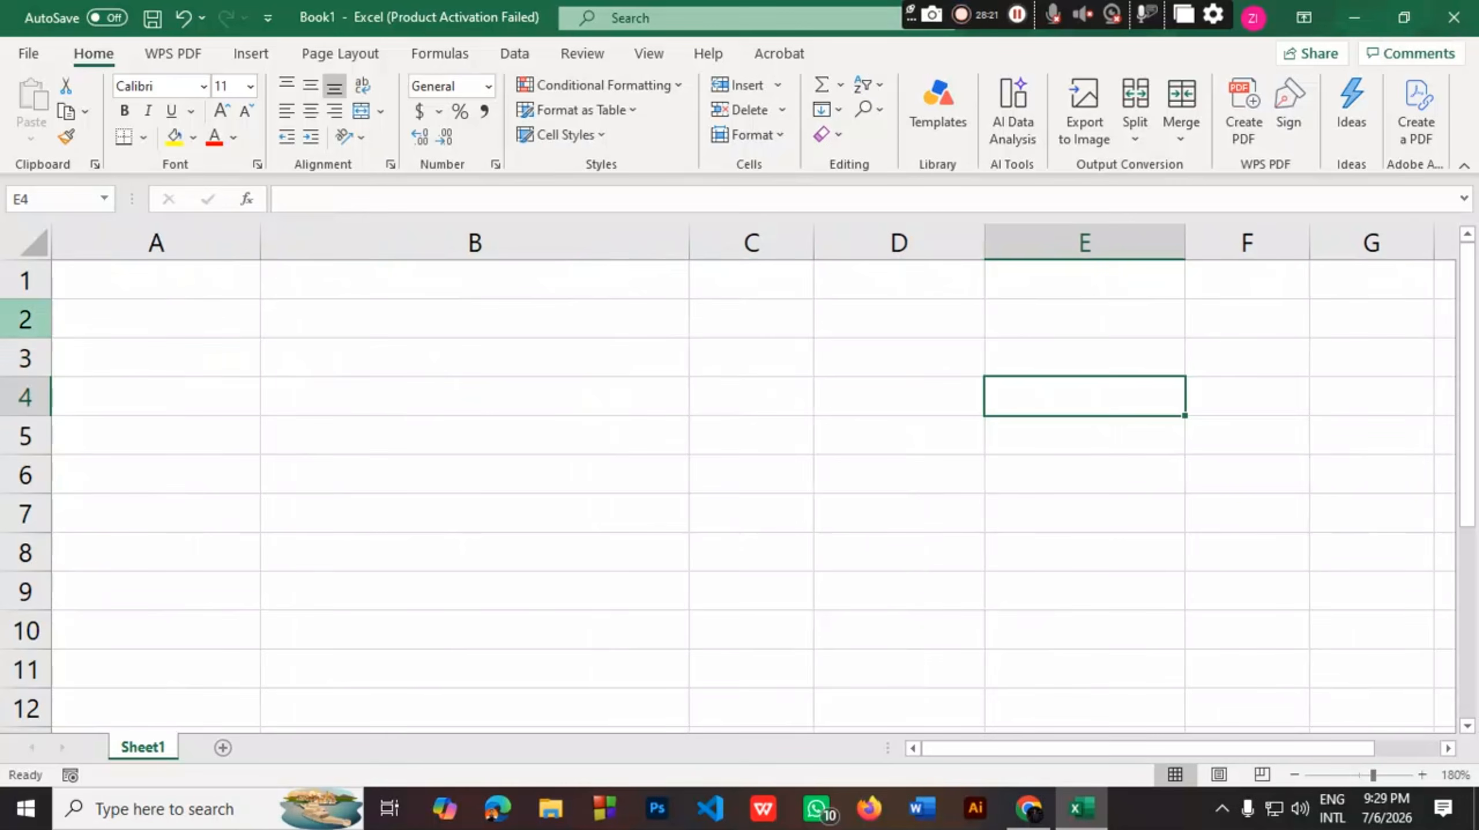
{"action": "left_click_drag", "start_coordinate": [25, 299], "coordinate": [27, 441]}
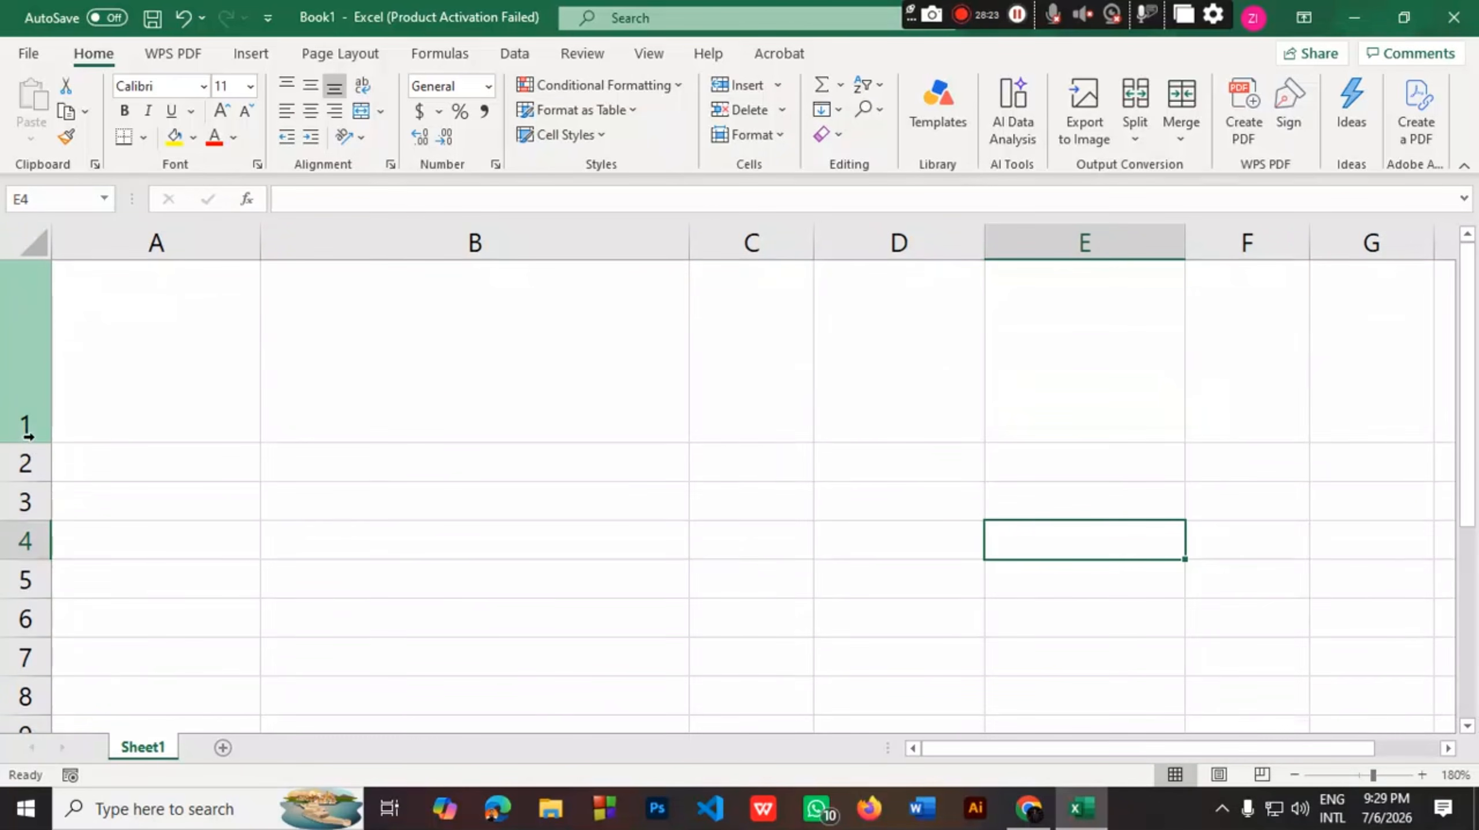
{"action": "key", "text": "ctrl+z"}
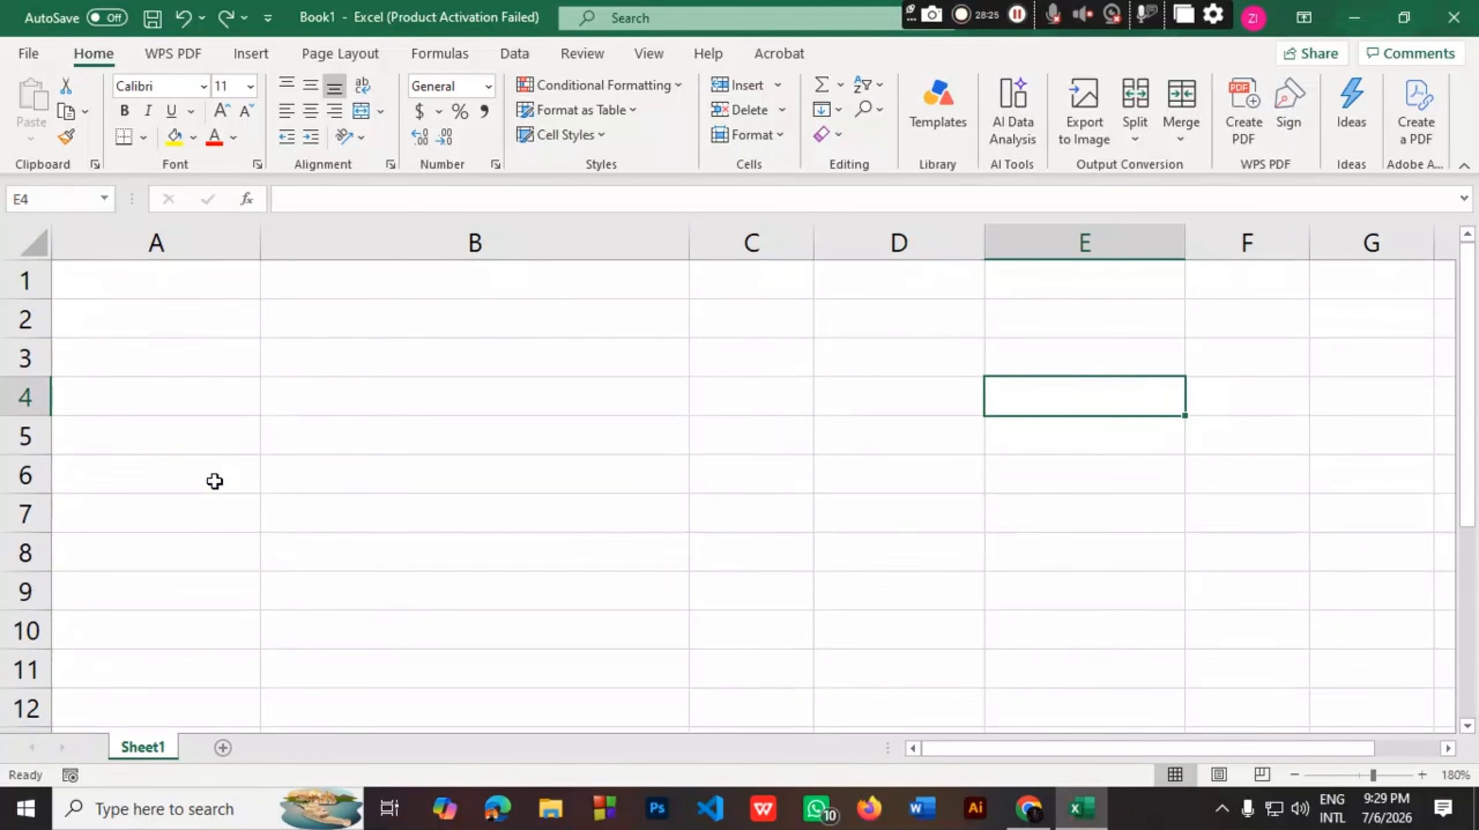
Add a new worksheet to the workbook and set its zoom to 150%
{"action": "left_click", "coordinate": [223, 747]}
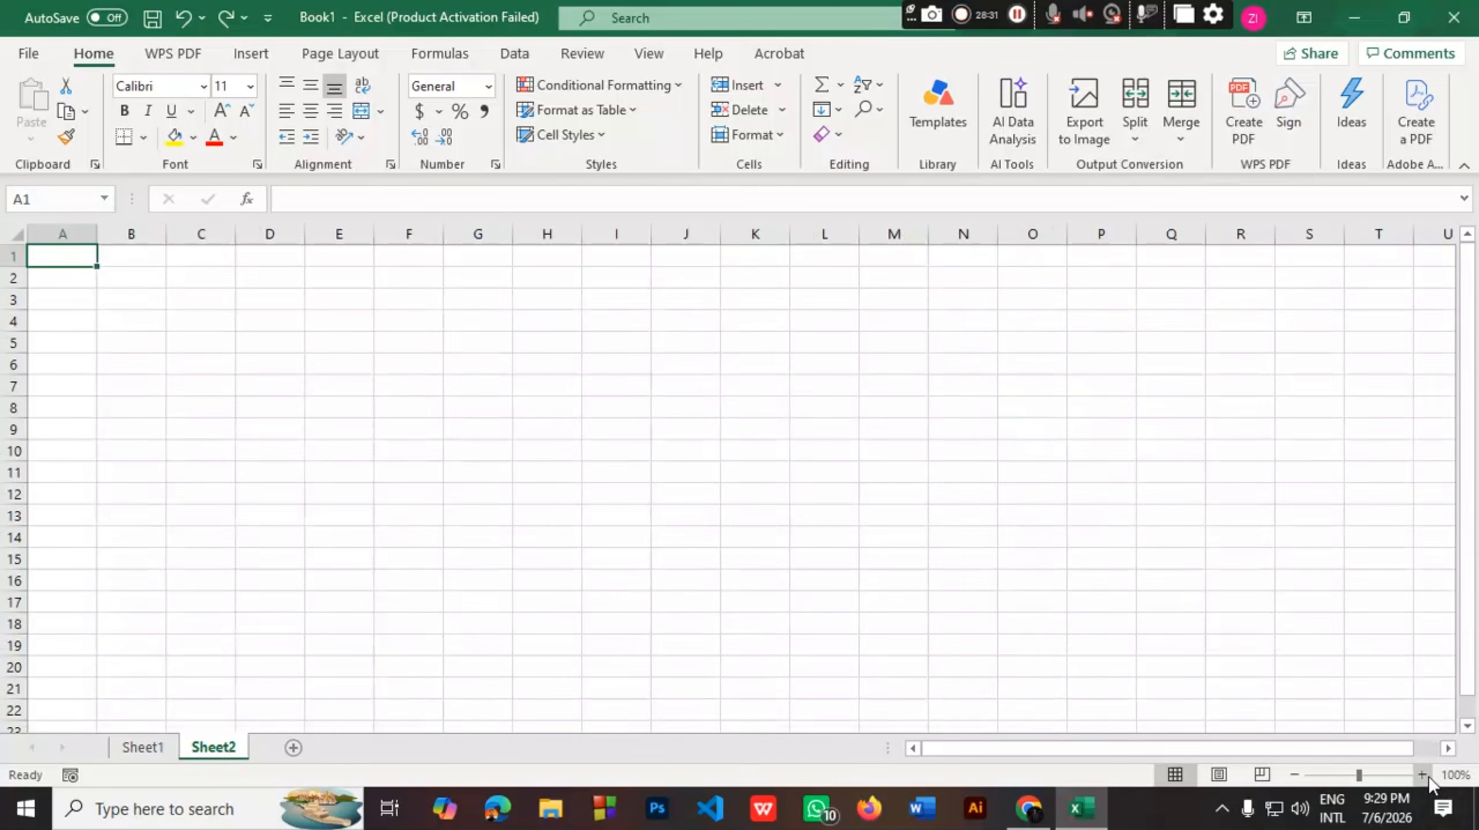
{"action": "left_click", "coordinate": [1428, 776]}
{"action": "left_click", "coordinate": [1427, 776]}
{"action": "left_click", "coordinate": [1428, 776]}
{"action": "left_click", "coordinate": [1428, 776]}
{"action": "left_click", "coordinate": [1428, 776]}
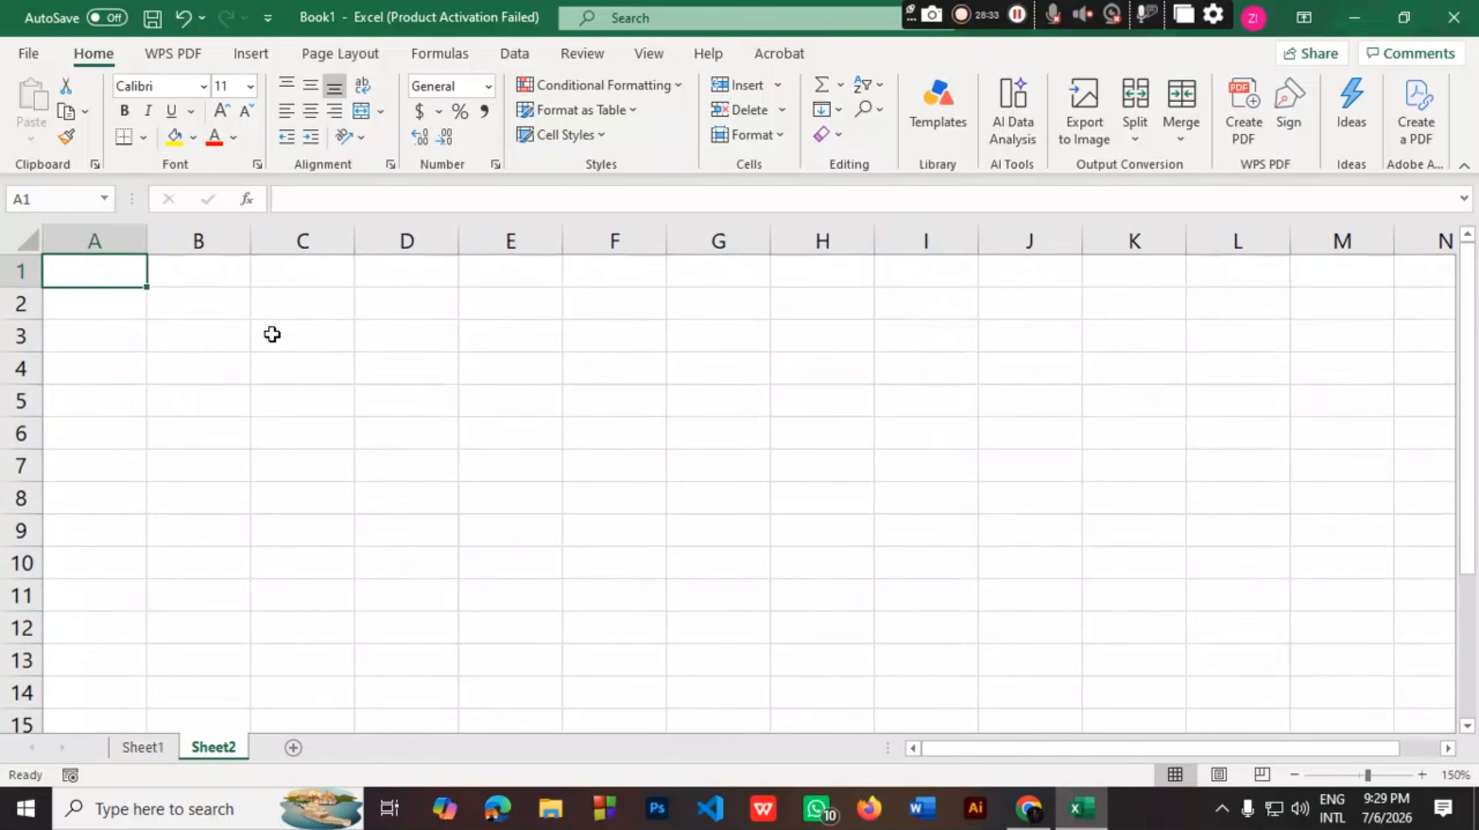
Enter the column headings Num1, Num2 and Num3 in cells A1, B1 and C1 of Sheet2
{"action": "double_click", "coordinate": [95, 272]}
{"action": "type", "text": "Nm"}
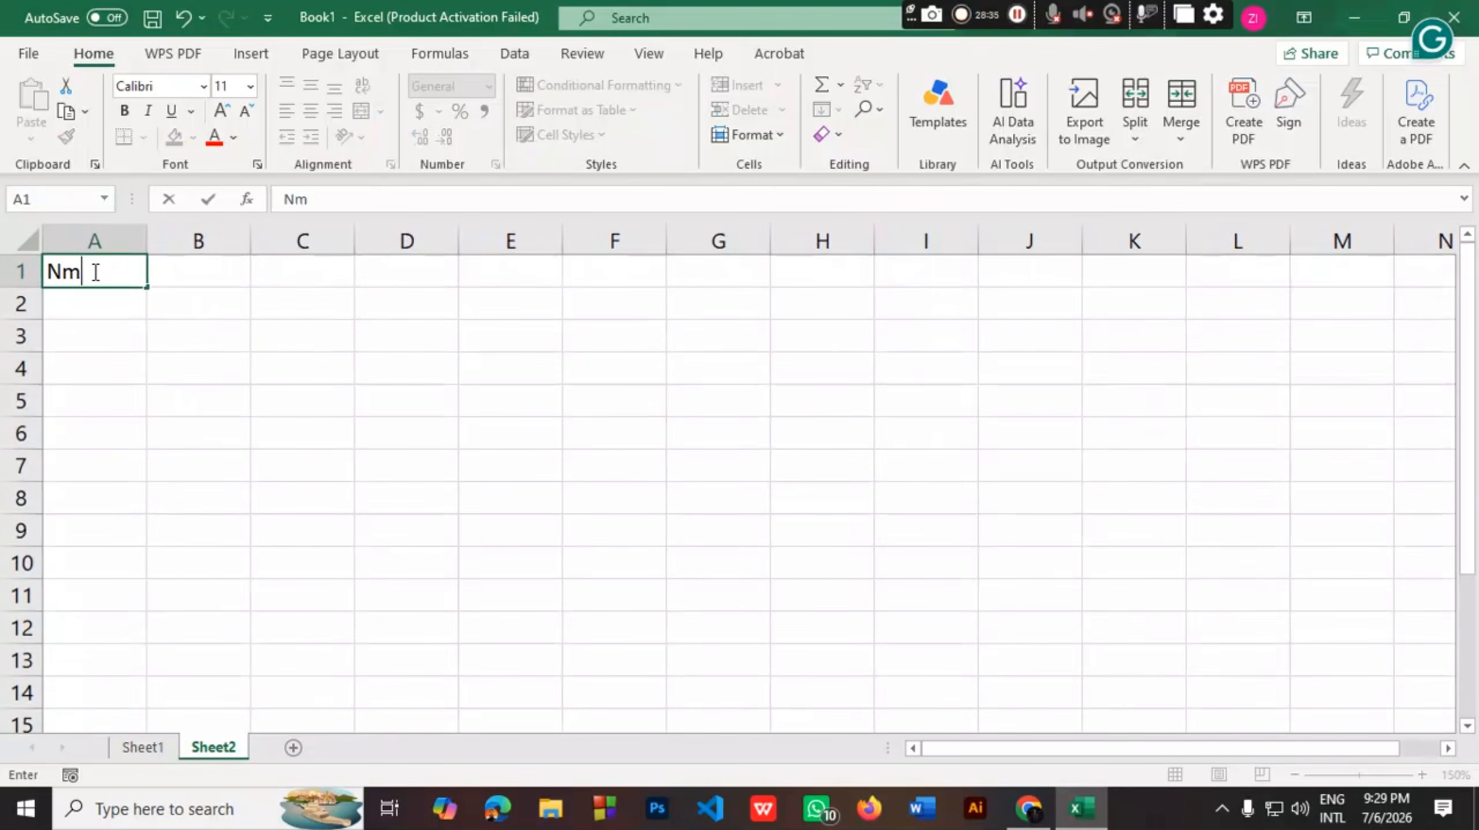
{"action": "key", "text": "BackSpace"}
{"action": "type", "text": "um1"}
{"action": "key", "text": "Tab"}
{"action": "type", "text": "Num2"}
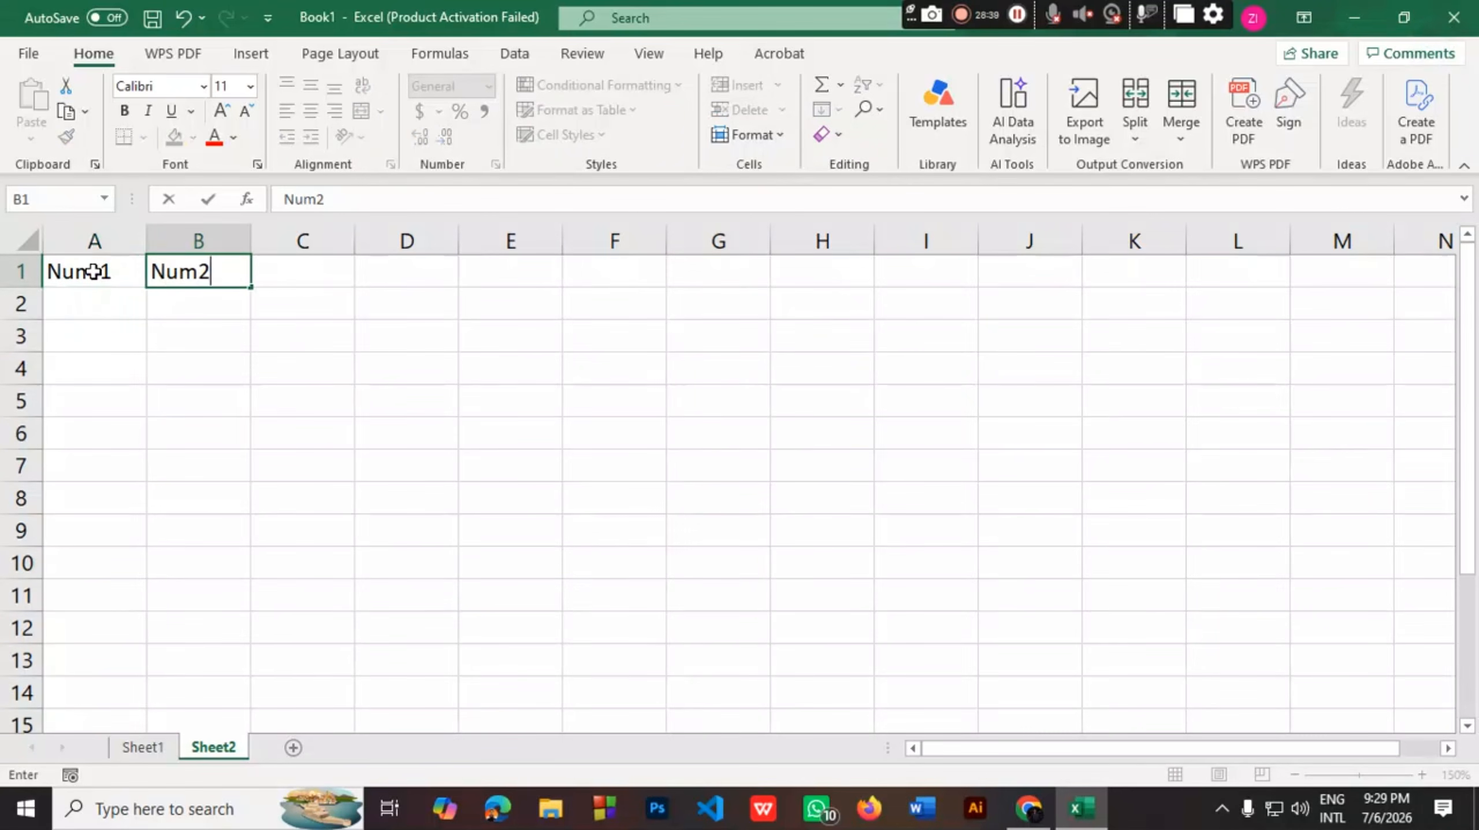
{"action": "key", "text": "Tab"}
{"action": "type", "text": "NUm3"}
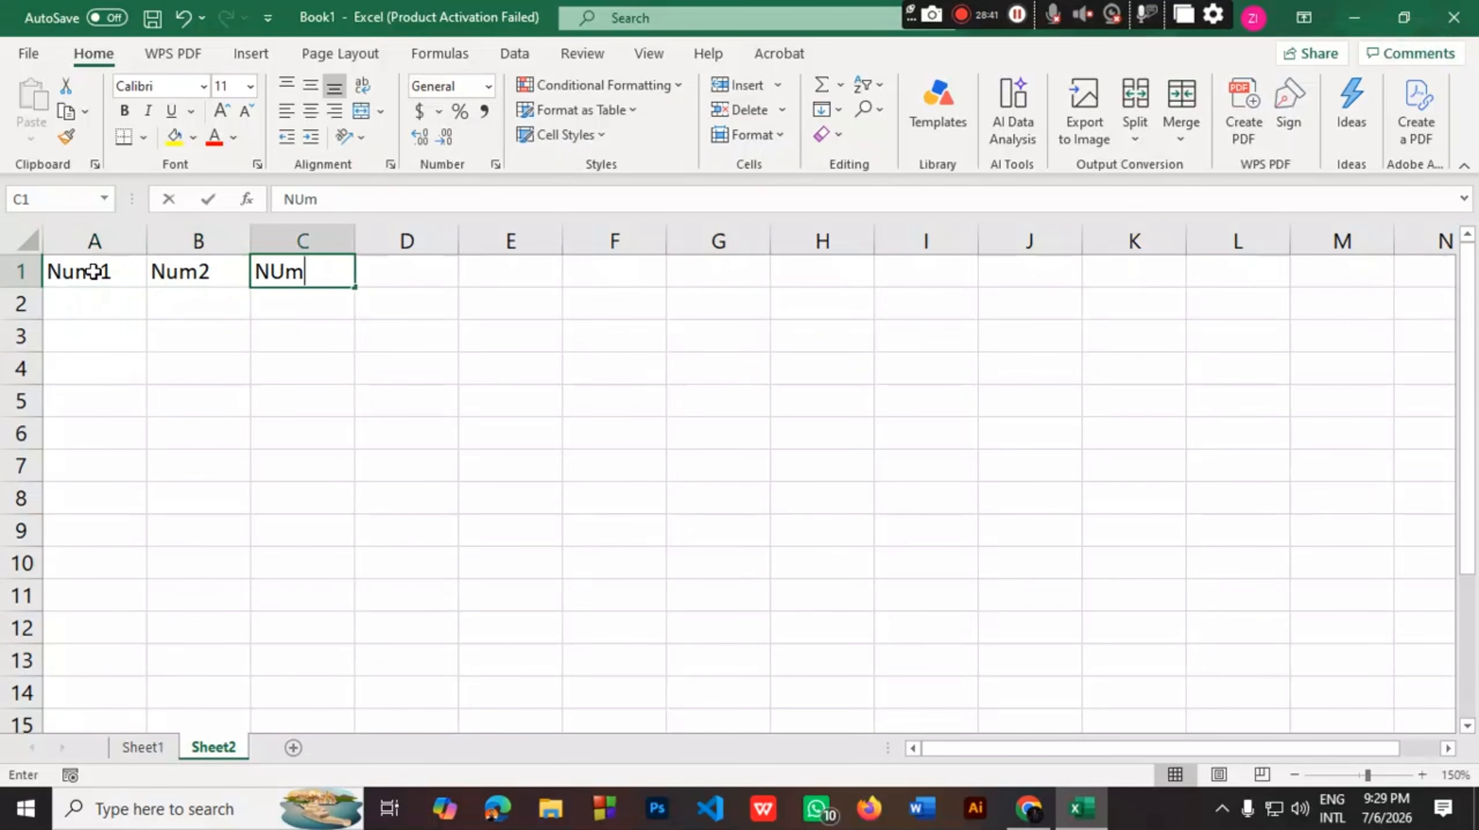
{"action": "key", "text": "BackSpace"}
{"action": "key", "text": "BackSpace"}
{"action": "key", "text": "BackSpace"}
{"action": "type", "text": "um3"}
{"action": "key", "text": "Tab"}
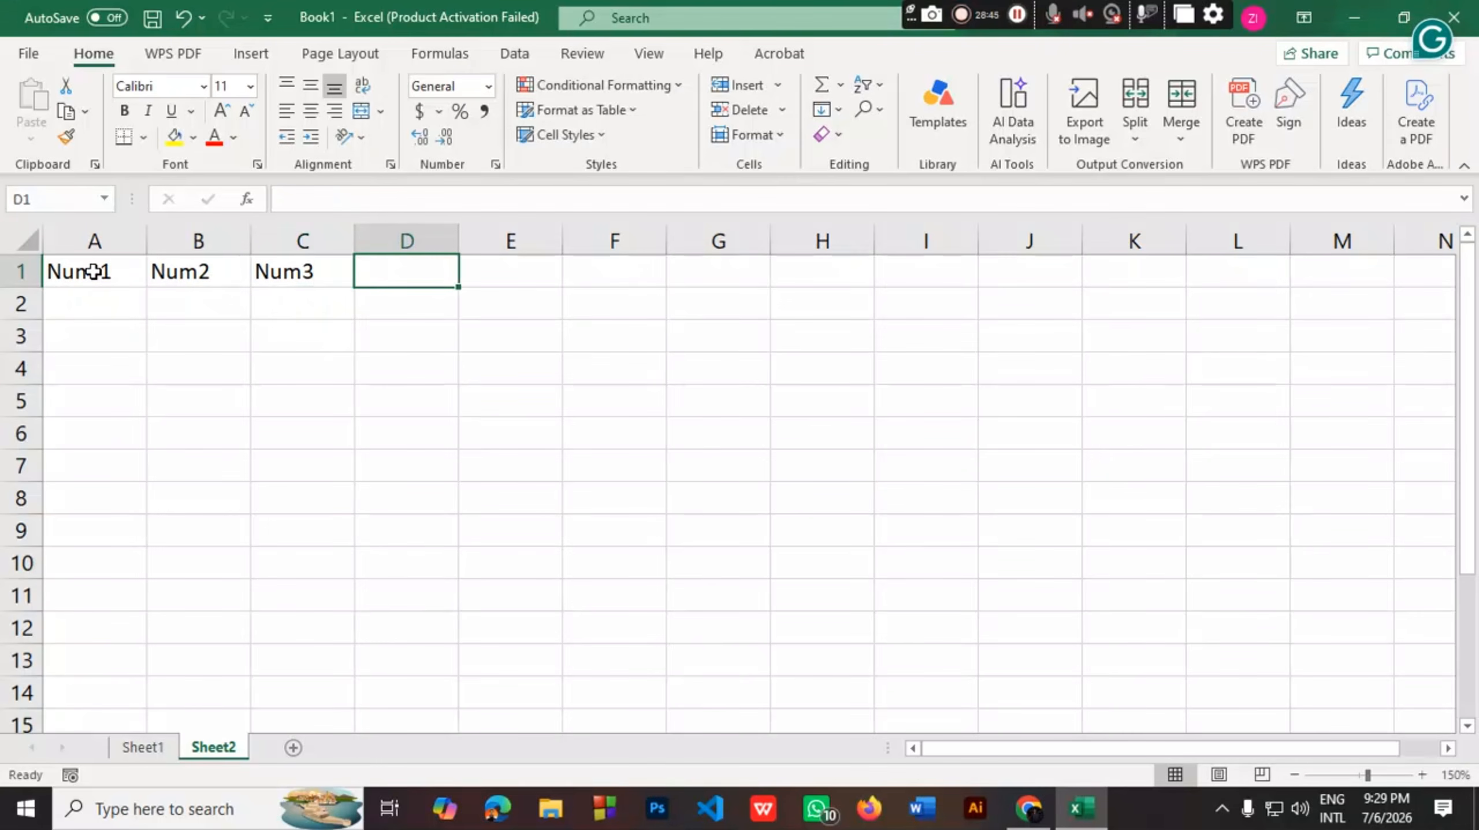
Enter the column heading Sum in cell D1
{"action": "type", "text": "SUm"}
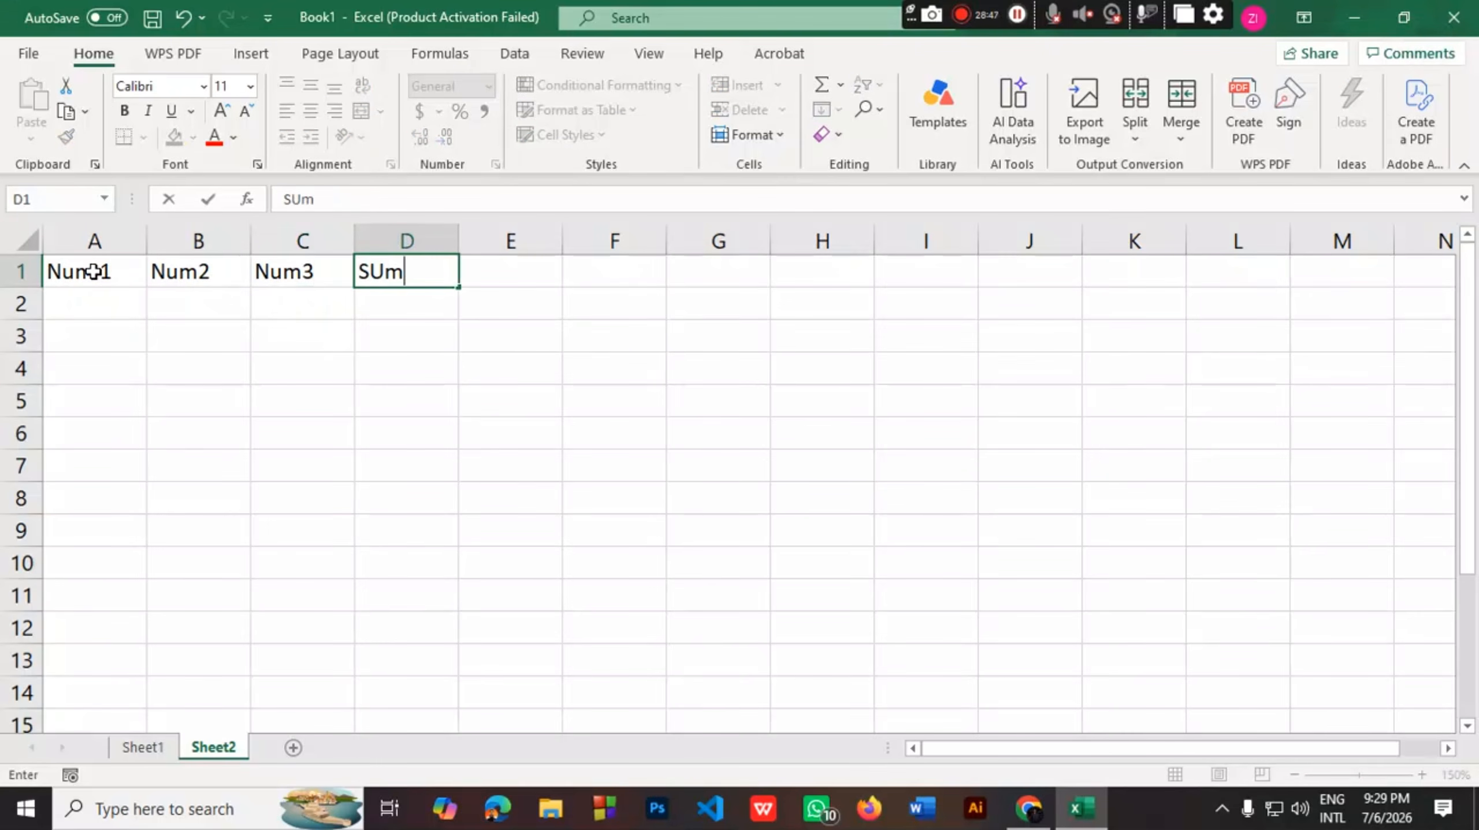
{"action": "key", "text": "BackSpace"}
{"action": "key", "text": "BackSpace"}
{"action": "type", "text": "um"}
{"action": "key", "text": "Tab"}
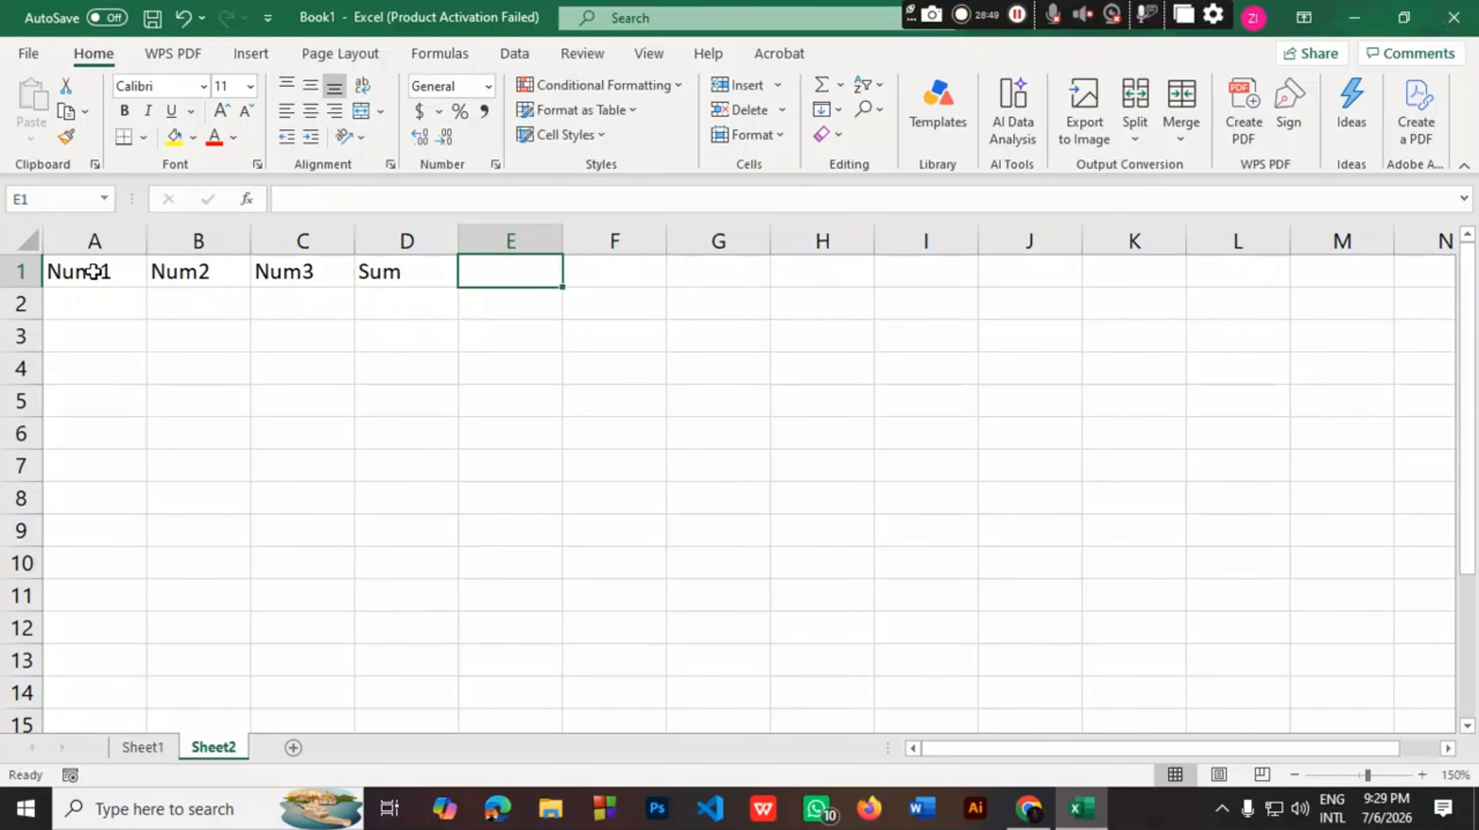
Enter the column headings Sub, Mul and Div in cells E1, F1 and G1
{"action": "type", "text": "Sub"}
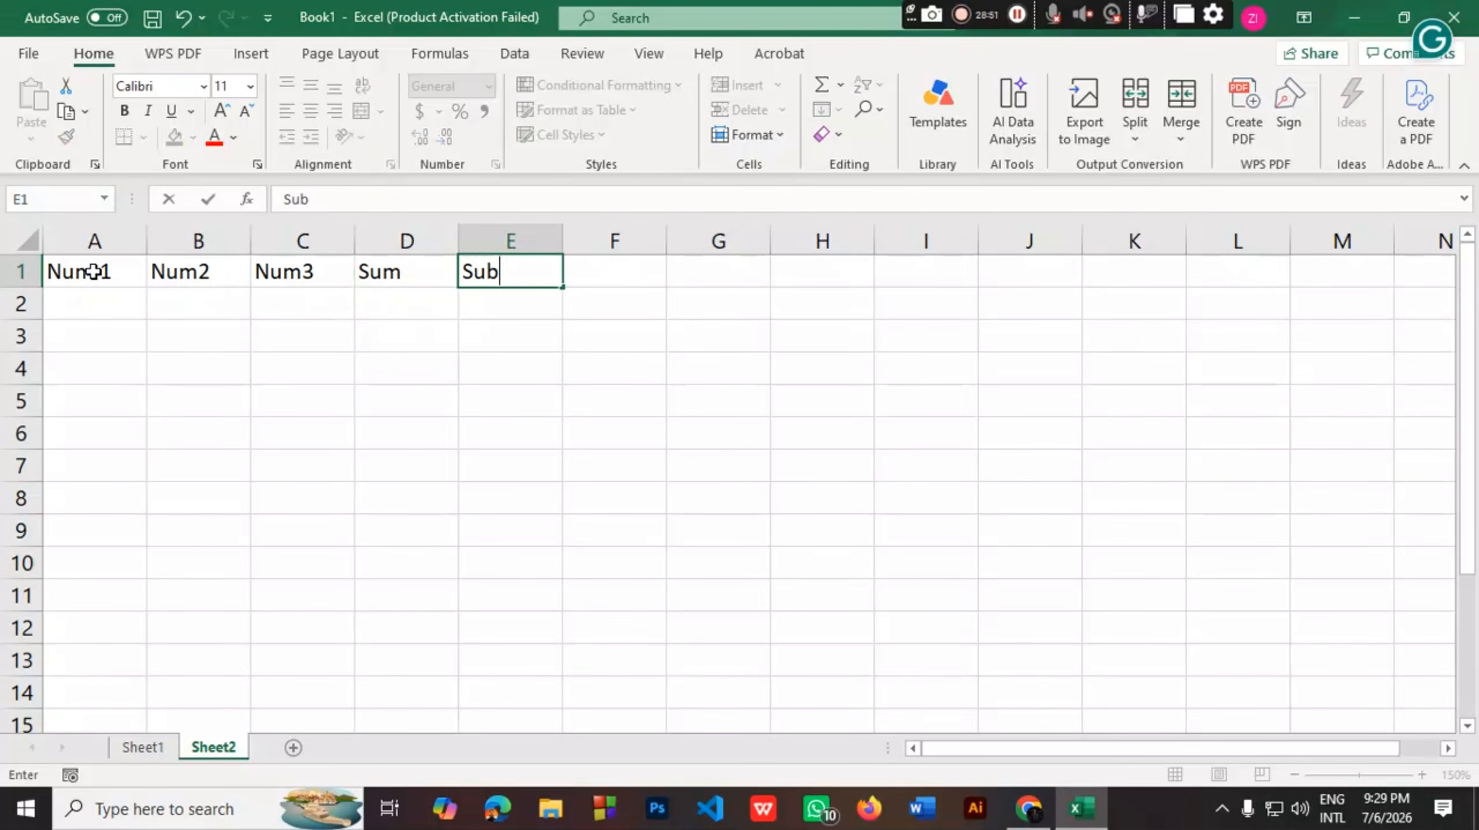
{"action": "key", "text": "Tab"}
{"action": "type", "text": "Mul"}
{"action": "key", "text": "Tab"}
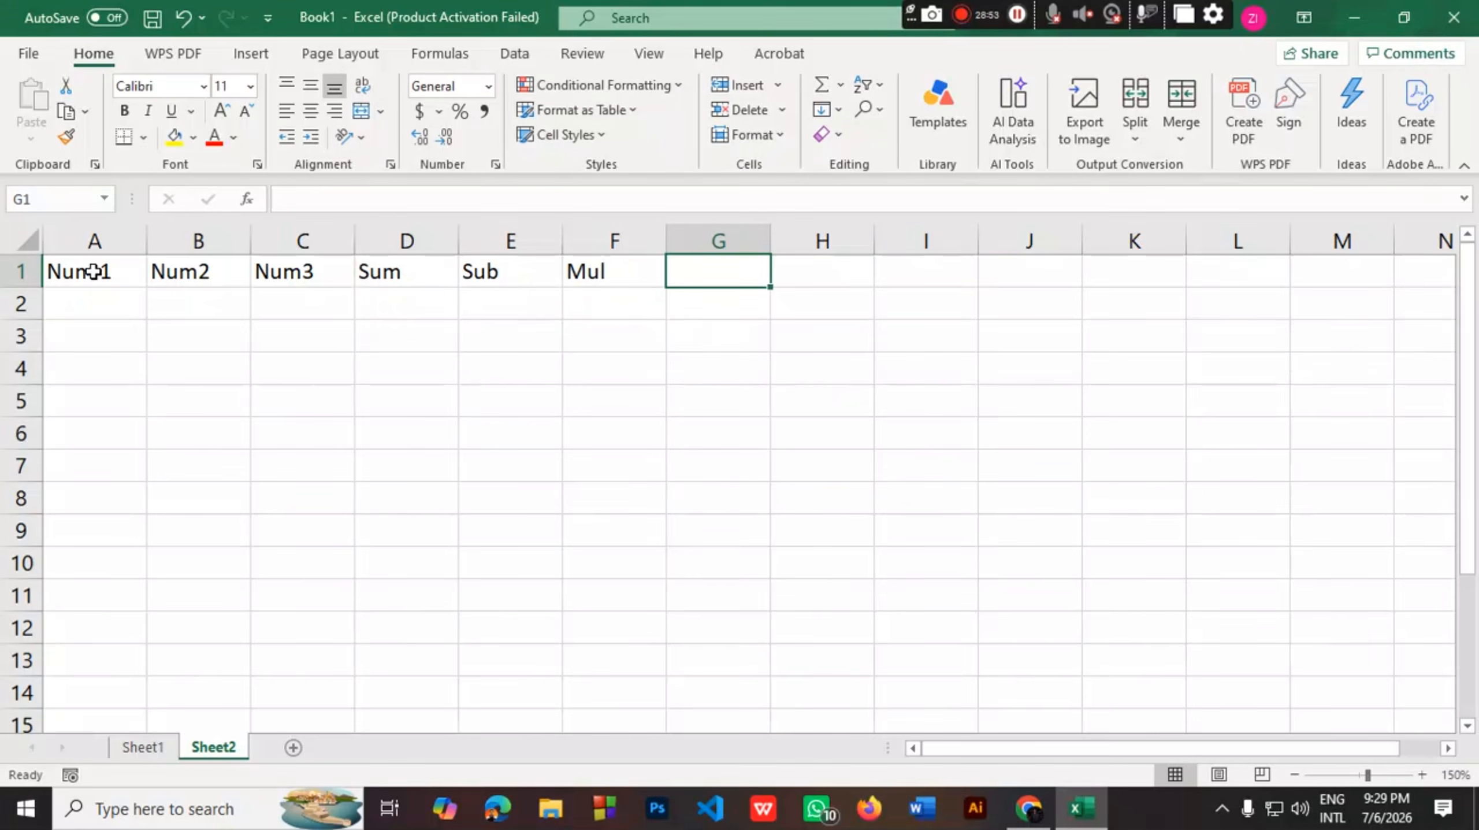
{"action": "type", "text": "Div"}
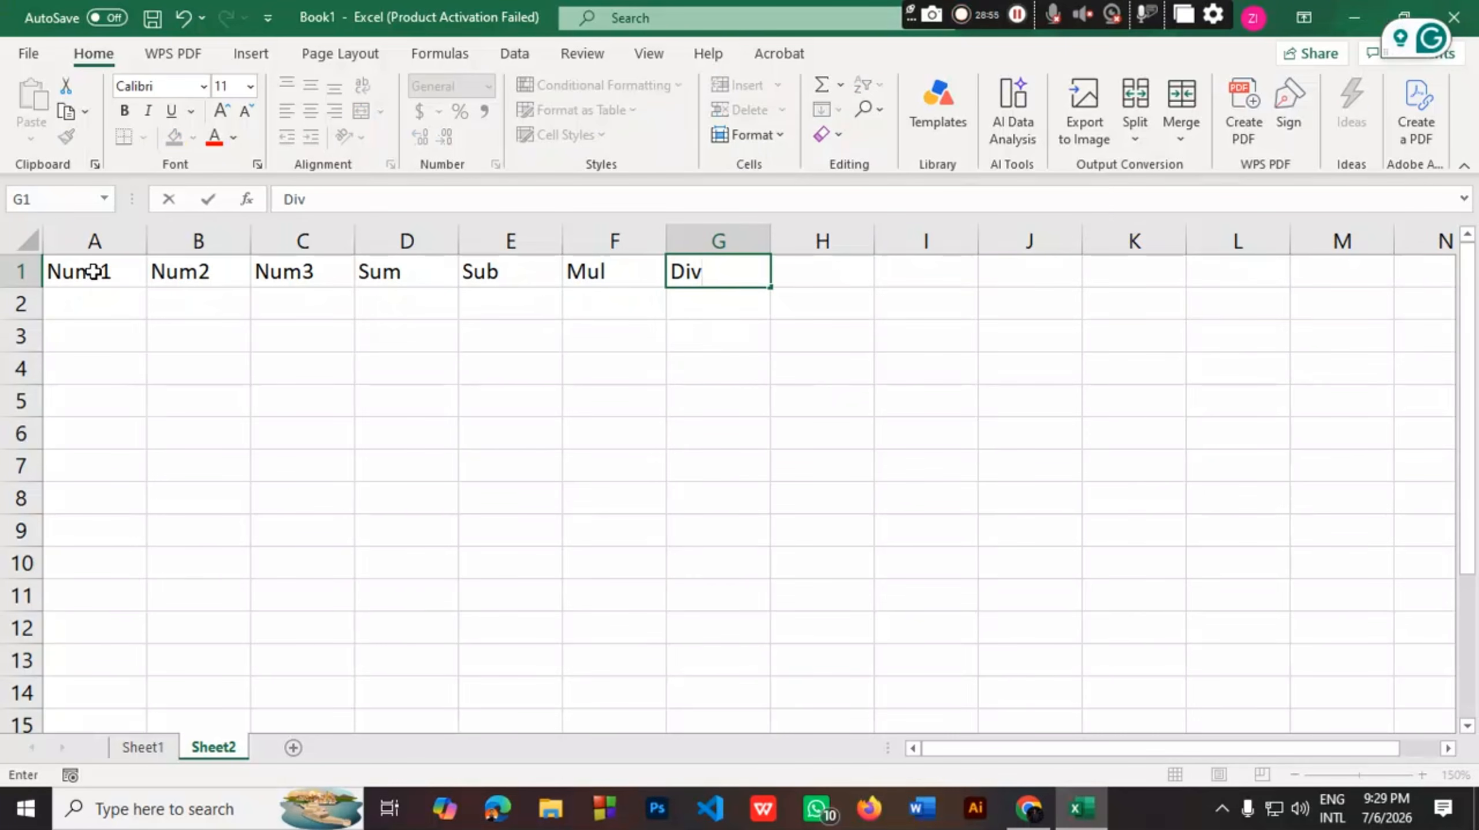
{"action": "left_click_drag", "start_coordinate": [400, 268], "coordinate": [843, 298]}
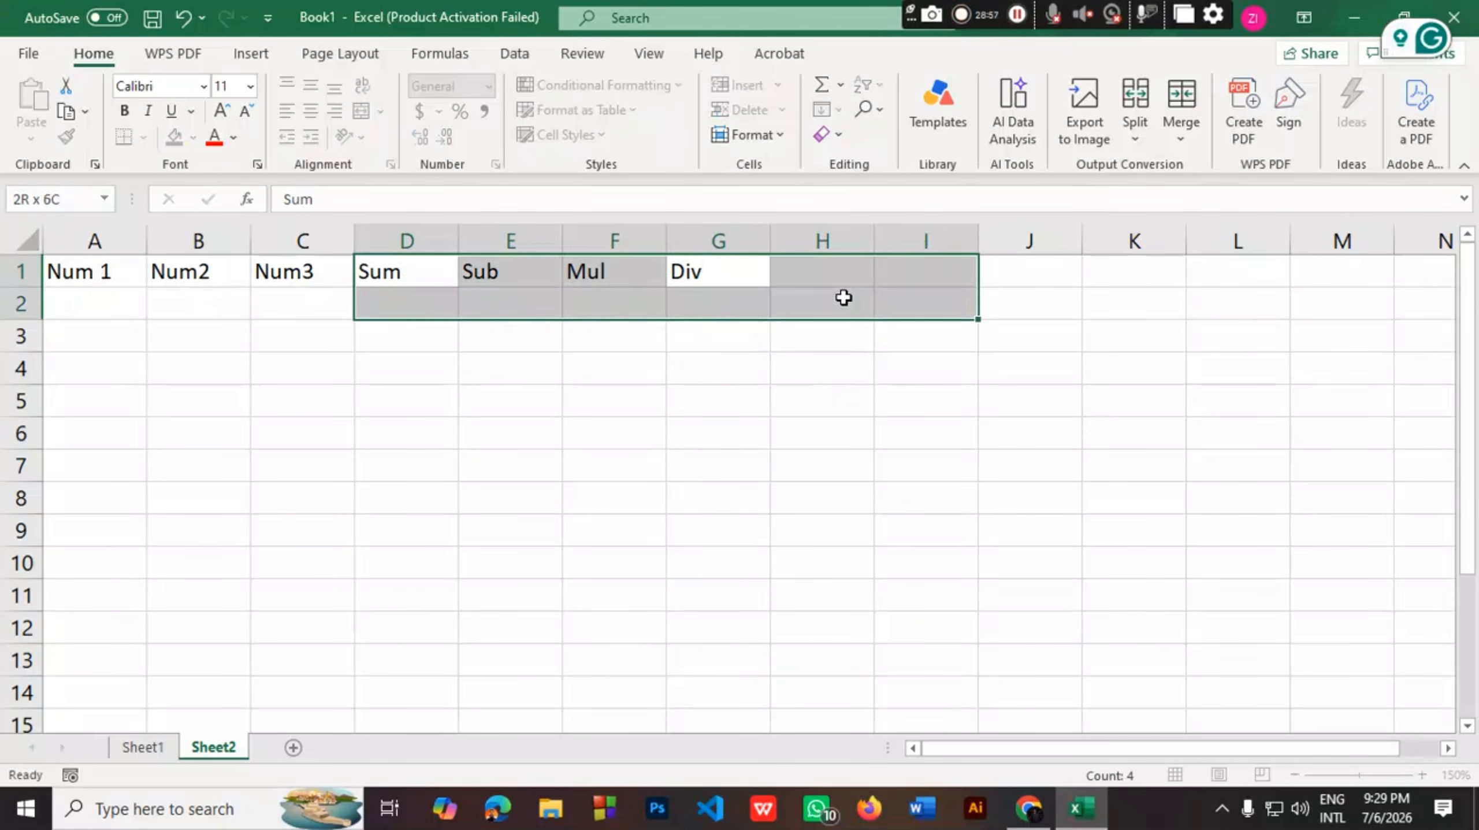
Fill the Num 1 column in A2:A6 with 45, 345, 234, 239 and 66
{"action": "left_click", "coordinate": [87, 301]}
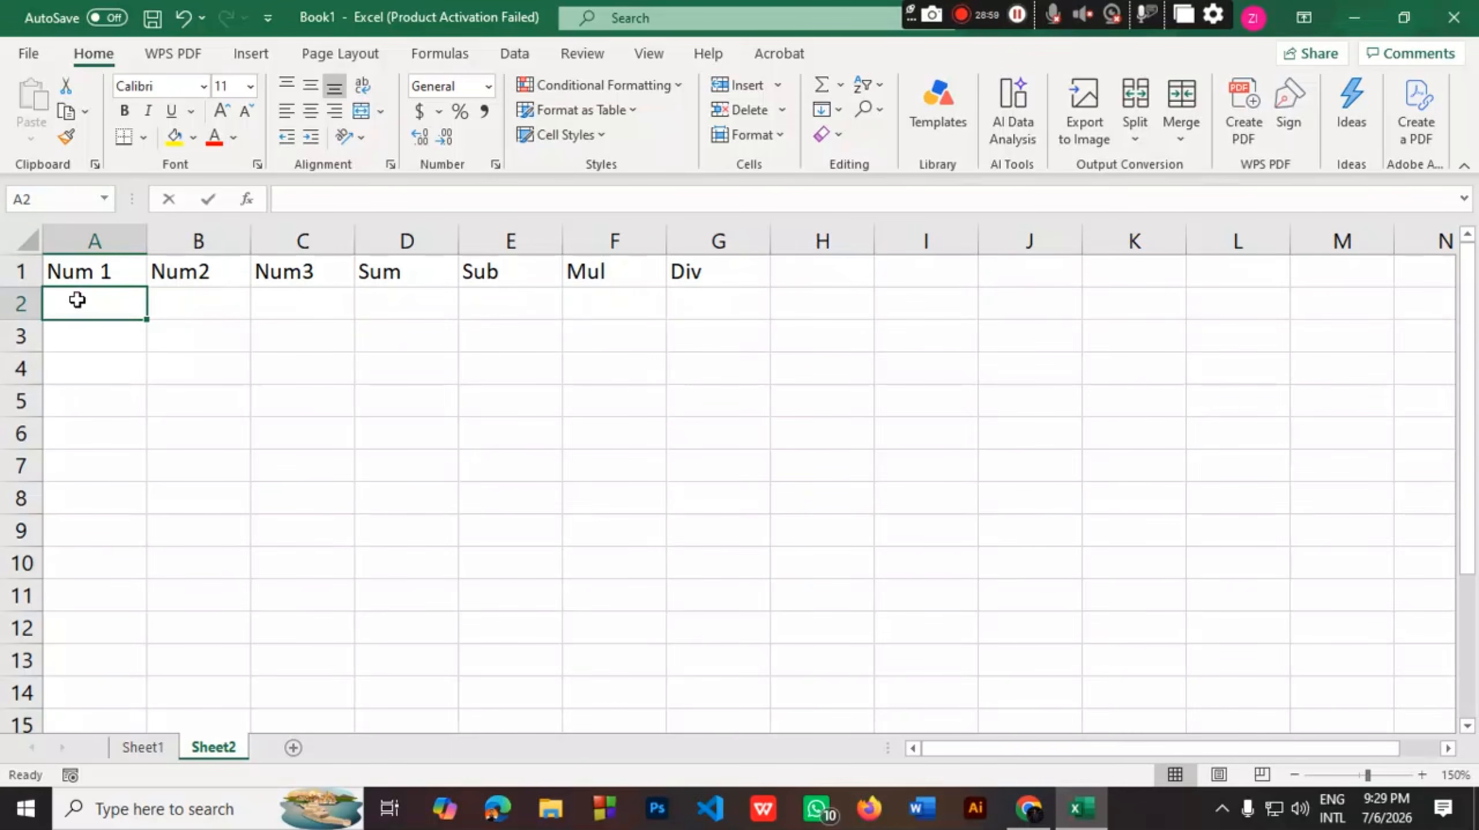
{"action": "double_click", "coordinate": [78, 299]}
{"action": "left_click", "coordinate": [109, 400]}
{"action": "double_click", "coordinate": [86, 295]}
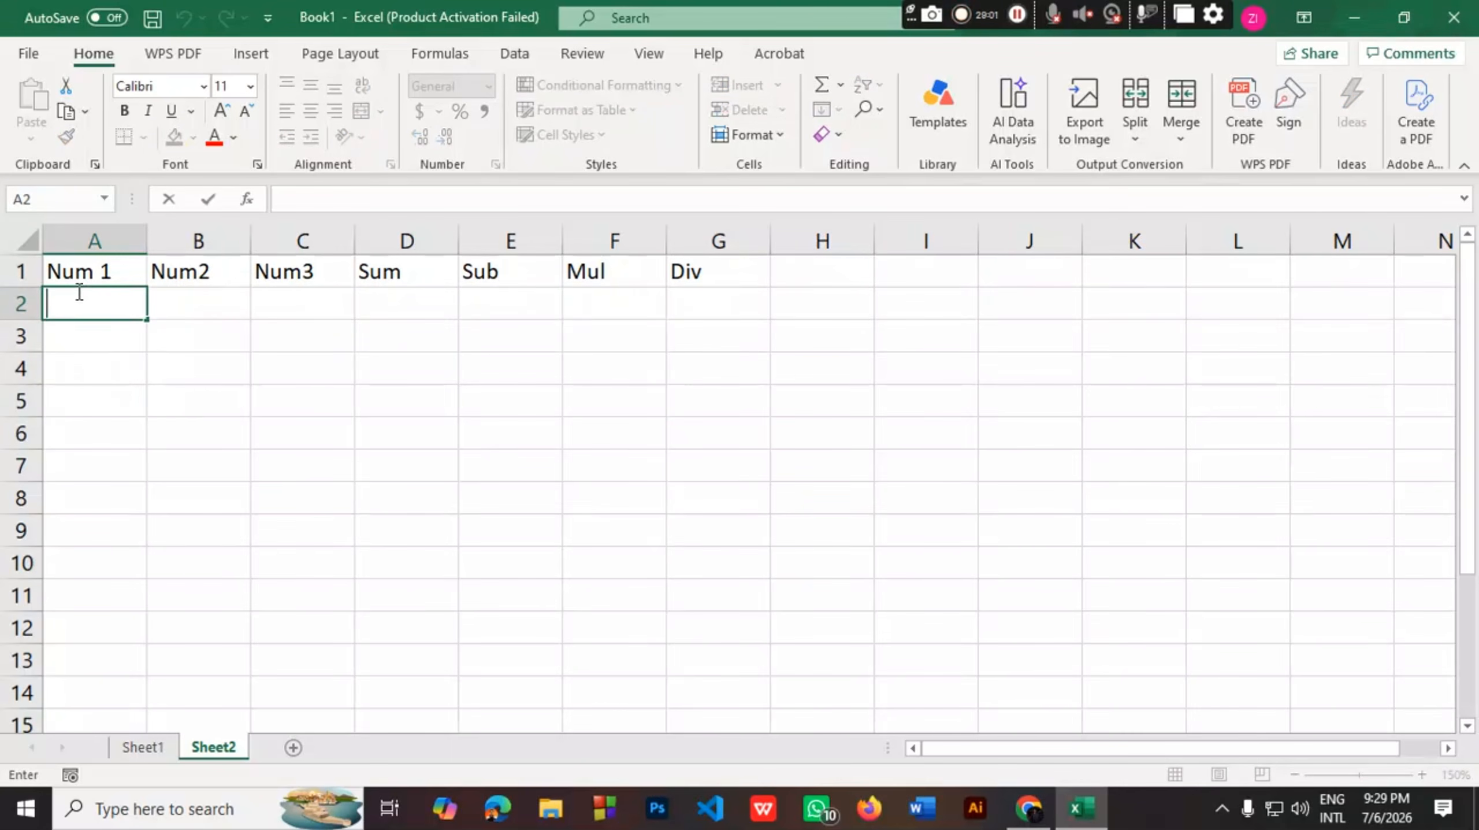
{"action": "type", "text": "45"}
{"action": "key", "text": "Return"}
{"action": "type", "text": "345"}
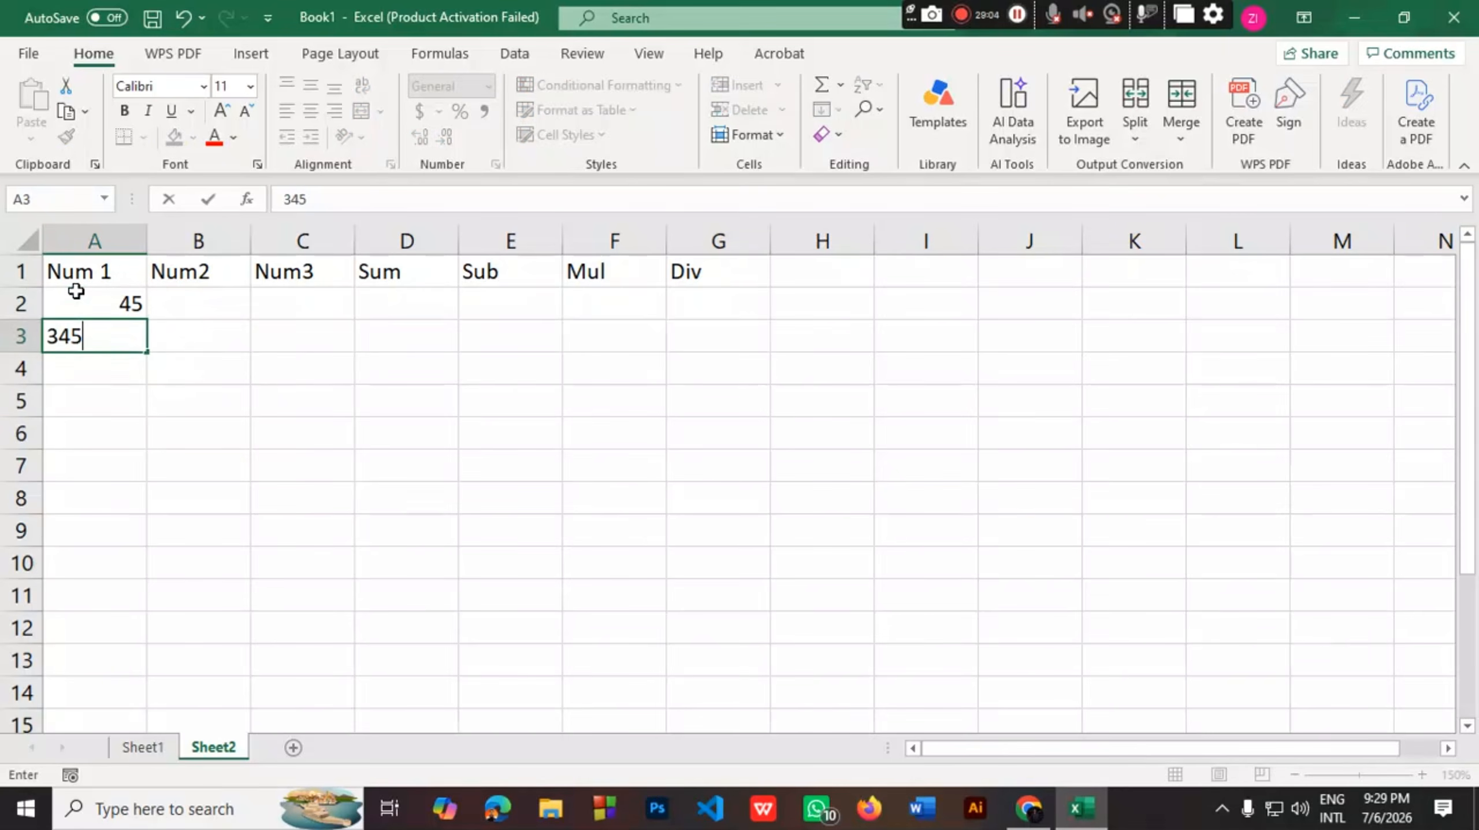
{"action": "key", "text": "Return"}
{"action": "type", "text": "234"}
{"action": "key", "text": "Return"}
{"action": "type", "text": "239"}
{"action": "key", "text": "ctrl+Return"}
{"action": "key", "text": "Return"}
{"action": "type", "text": "66"}
{"action": "key", "text": "Return"}
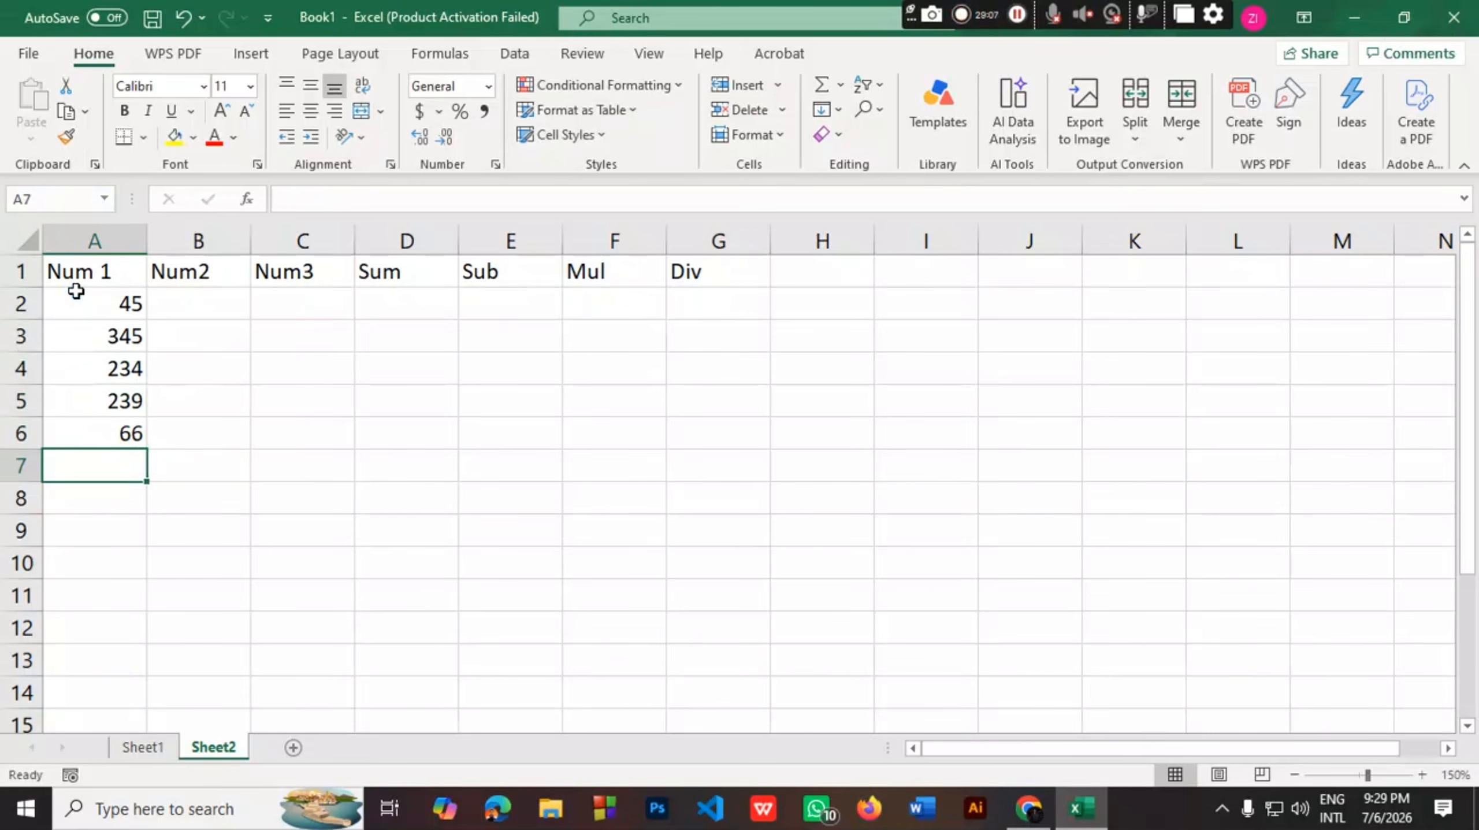
Fill the Num2 column in B2:B6 with 75667, 56756, 67, 87 and 567
{"action": "left_click", "coordinate": [198, 318]}
{"action": "type", "text": "75667"}
{"action": "key", "text": "Return"}
{"action": "type", "text": "56756"}
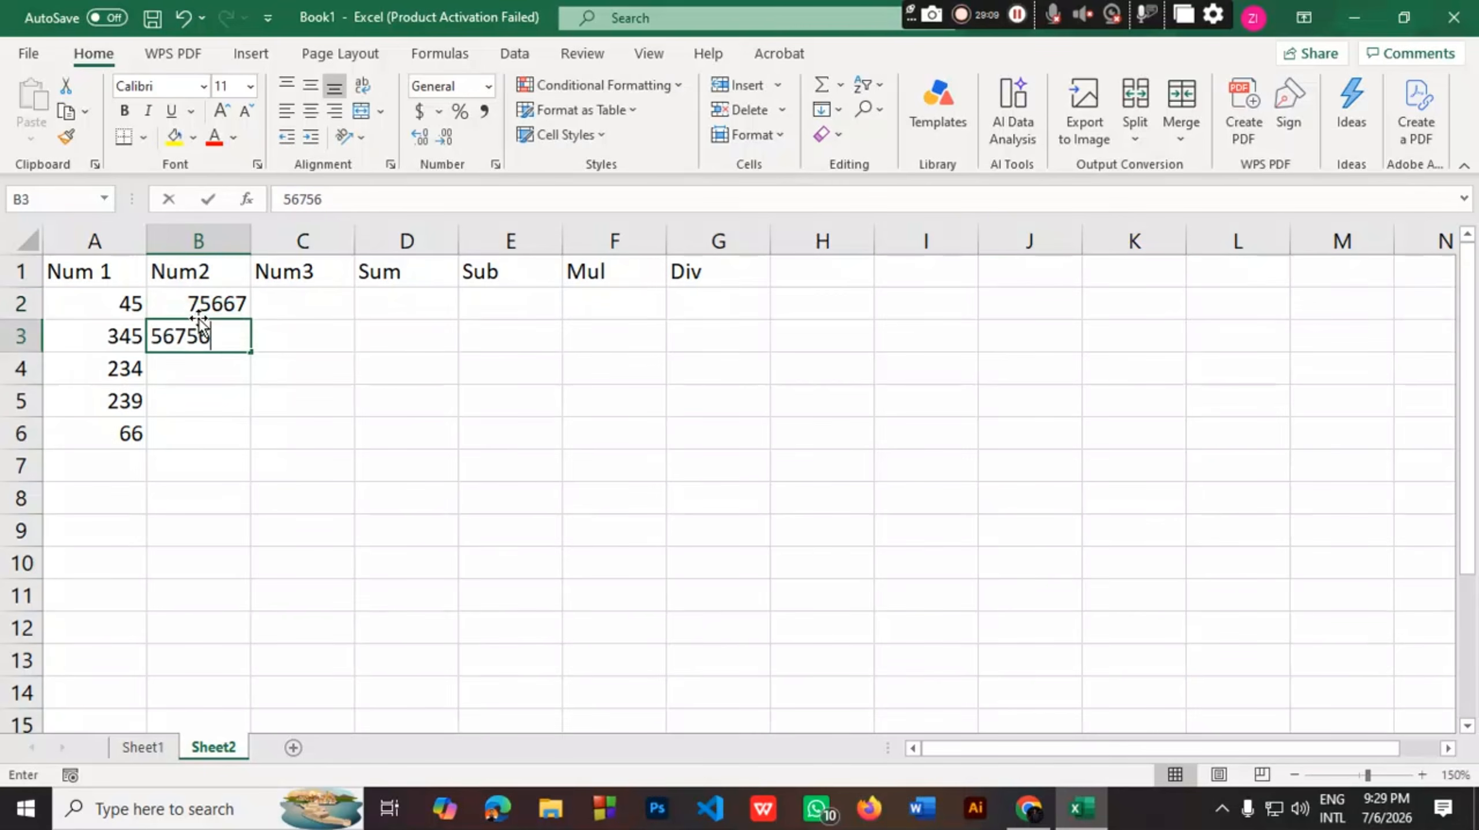
{"action": "key", "text": "Return"}
{"action": "type", "text": "67"}
{"action": "key", "text": "Return"}
{"action": "type", "text": "87"}
{"action": "key", "text": "Return"}
{"action": "type", "text": "56"}
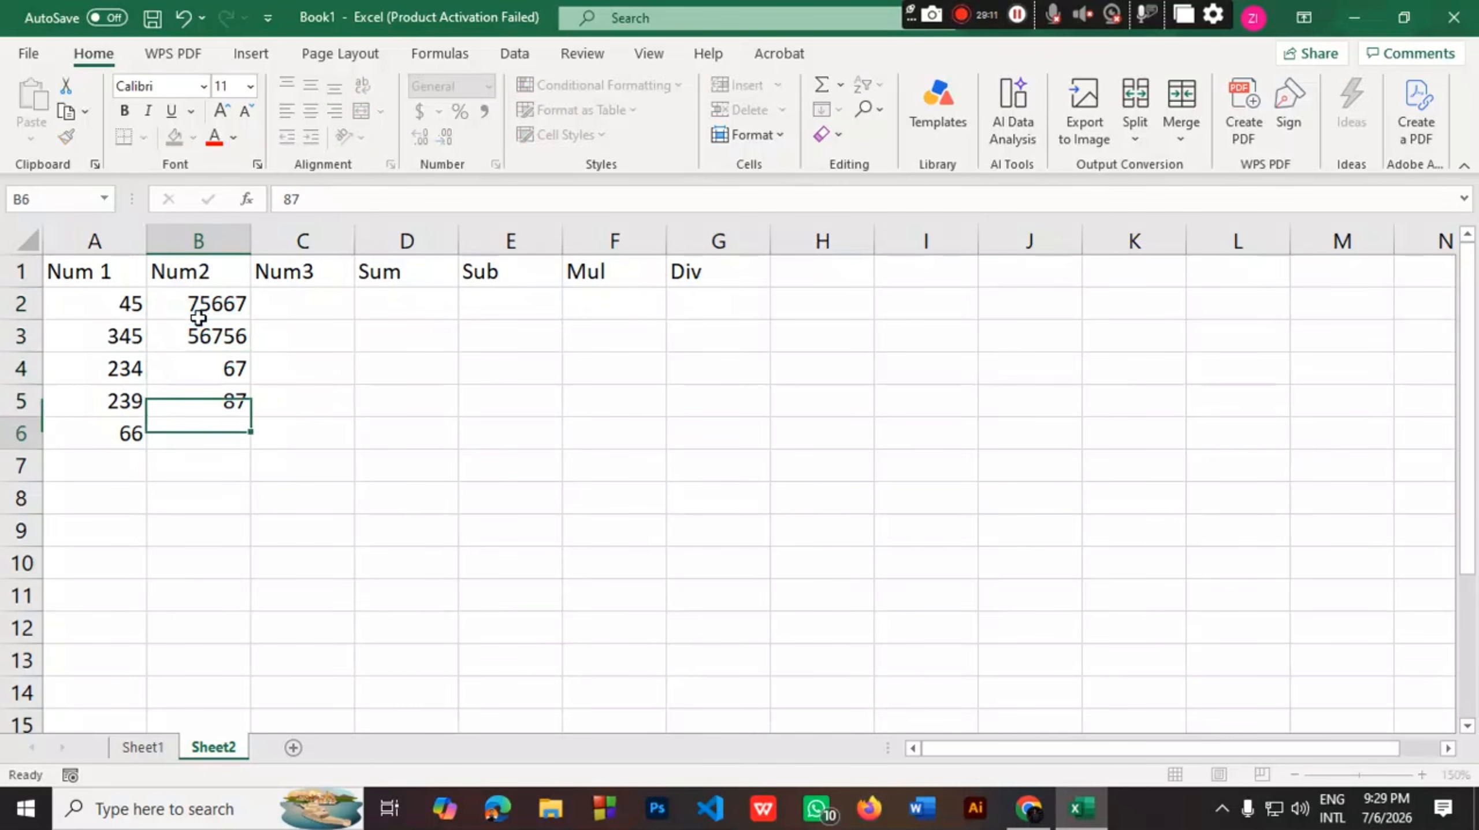
{"action": "type", "text": "7"}
{"action": "key", "text": "Tab"}
Fill the Num3 column in C2:C6 with 34534, 4534, 4343, 66 and 534
{"action": "key", "text": "Up"}
{"action": "key", "text": "Up"}
{"action": "key", "text": "Up"}
{"action": "key", "text": "Up"}
{"action": "type", "text": "34534"}
{"action": "key", "text": "Return"}
{"action": "type", "text": "4534"}
{"action": "key", "text": "Return"}
{"action": "type", "text": "4343"}
{"action": "key", "text": "Return"}
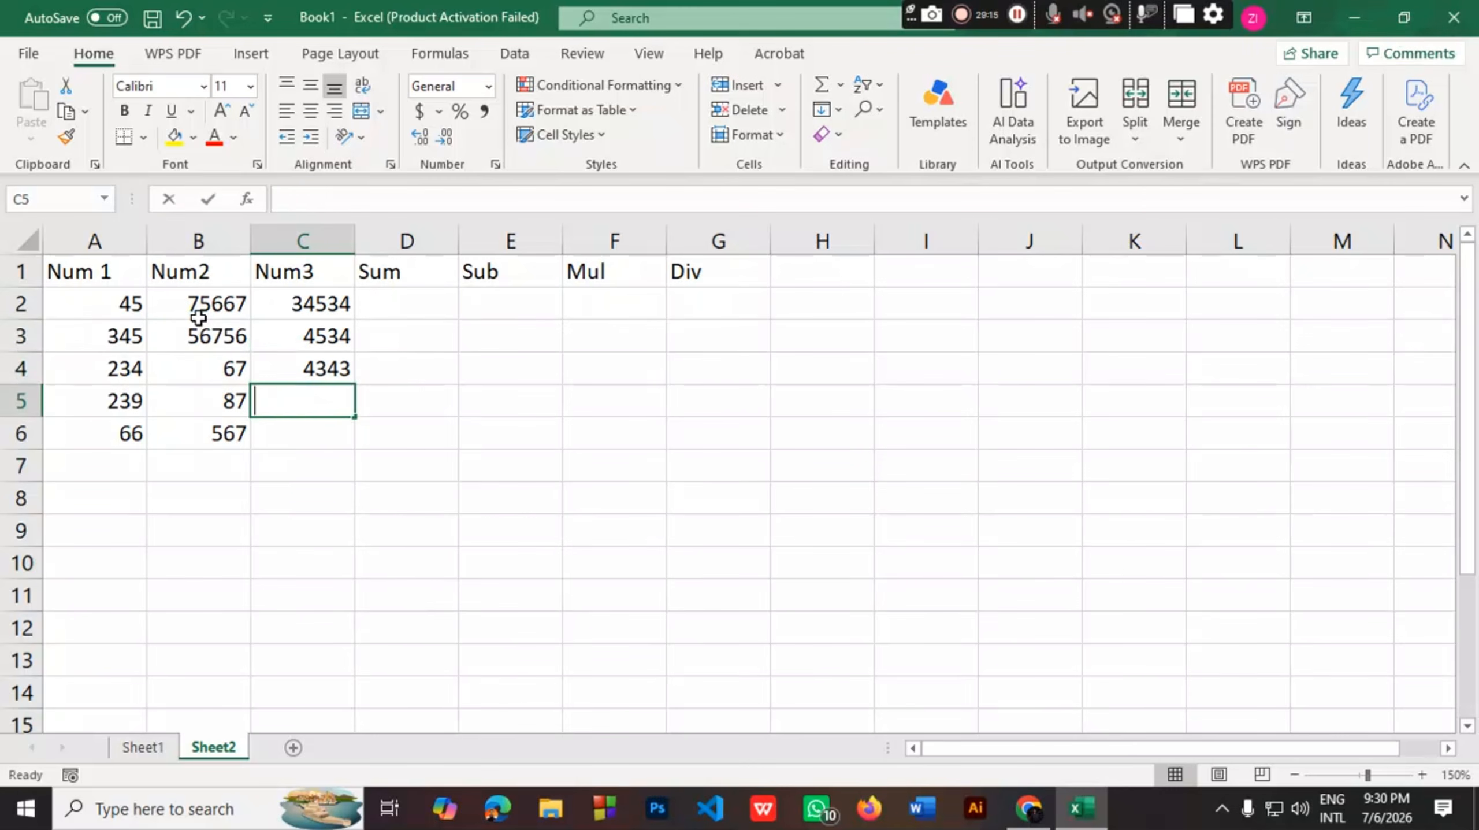
{"action": "type", "text": "66"}
{"action": "key", "text": "Return"}
{"action": "type", "text": "534"}
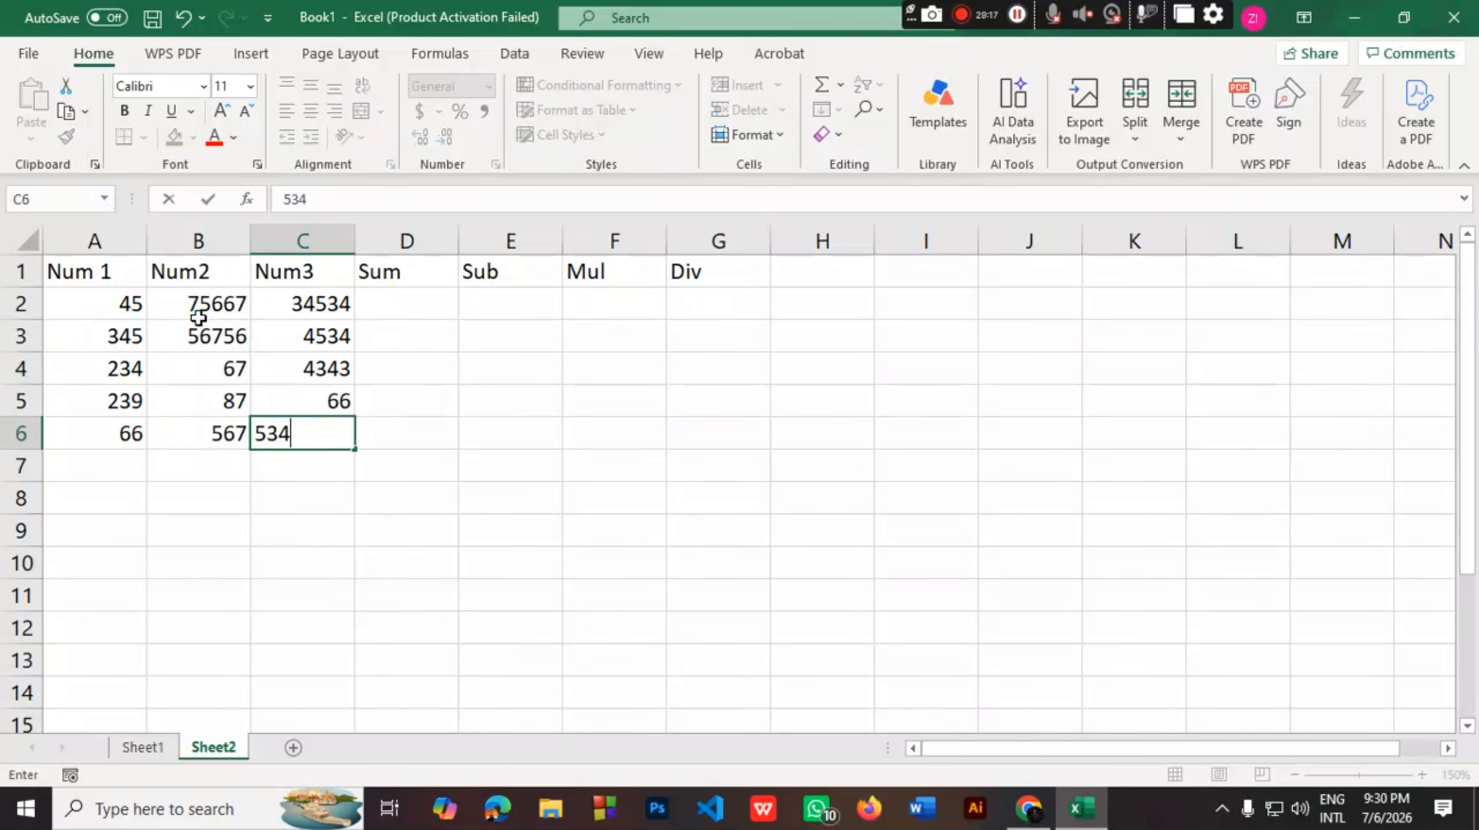
{"action": "left_click", "coordinate": [401, 304]}
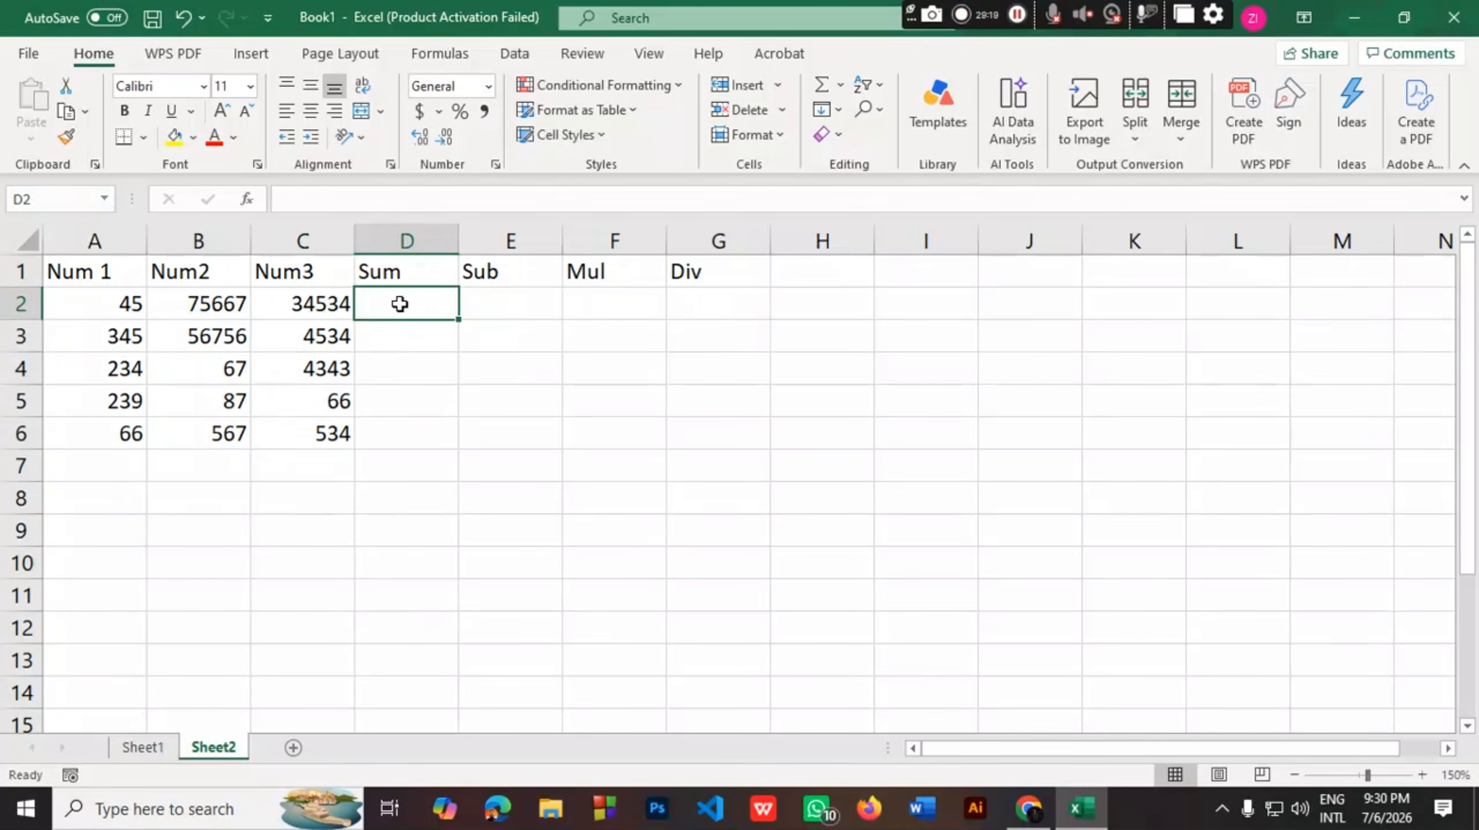
Set the zoom of Sheet2 to 230%
{"action": "left_click", "coordinate": [1420, 774]}
{"action": "left_click", "coordinate": [1421, 774]}
{"action": "left_click", "coordinate": [1420, 774]}
{"action": "left_click", "coordinate": [1421, 774]}
{"action": "left_click", "coordinate": [1421, 774]}
{"action": "left_click", "coordinate": [1421, 774]}
{"action": "left_click", "coordinate": [1420, 774]}
{"action": "left_click", "coordinate": [1421, 774]}
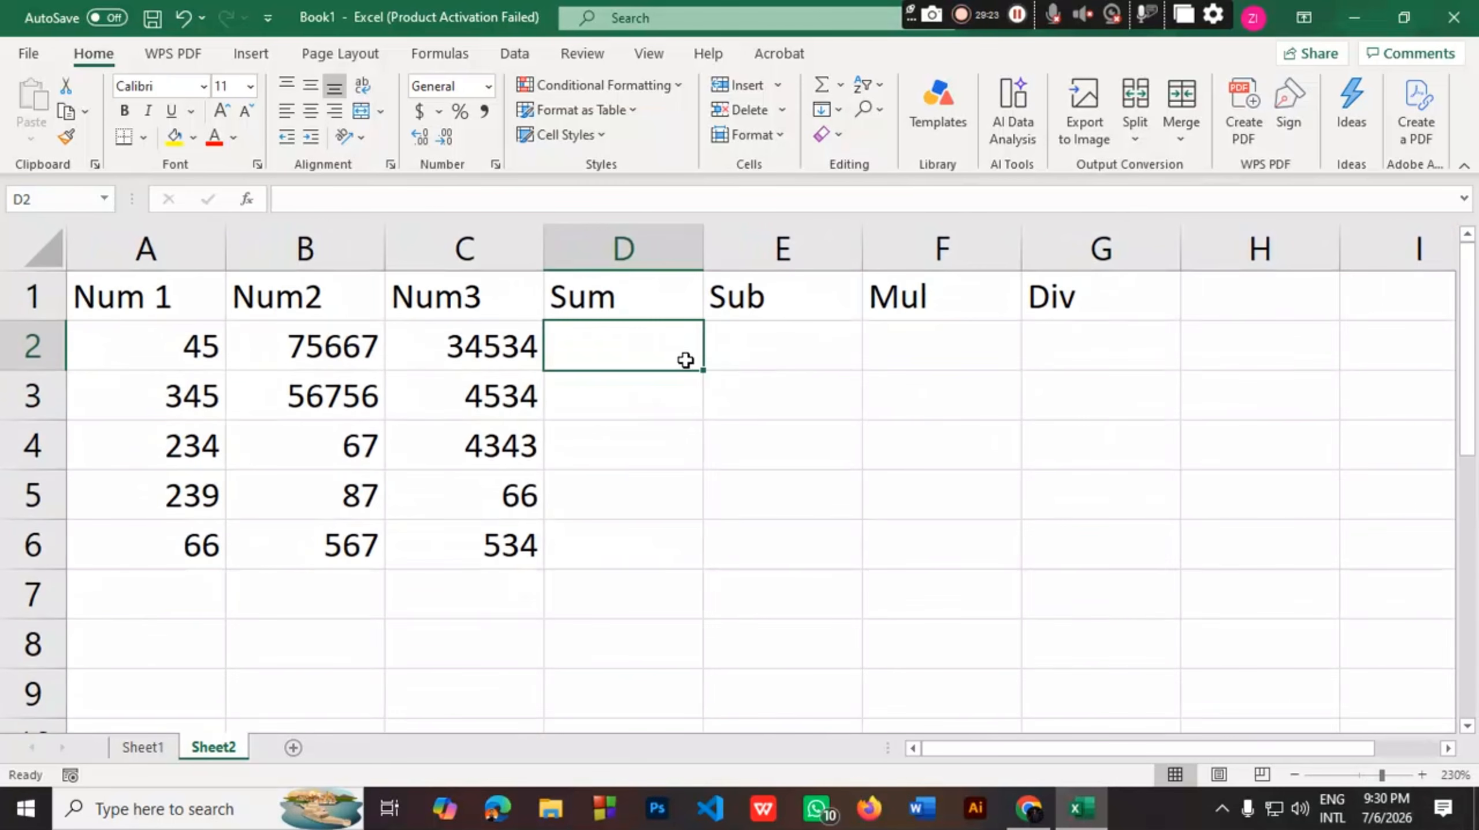
Enter the formula =A2+B2+C2 in cell D2 to add the first row's three numbers
{"action": "double_click", "coordinate": [609, 353]}
{"action": "type", "text": "="}
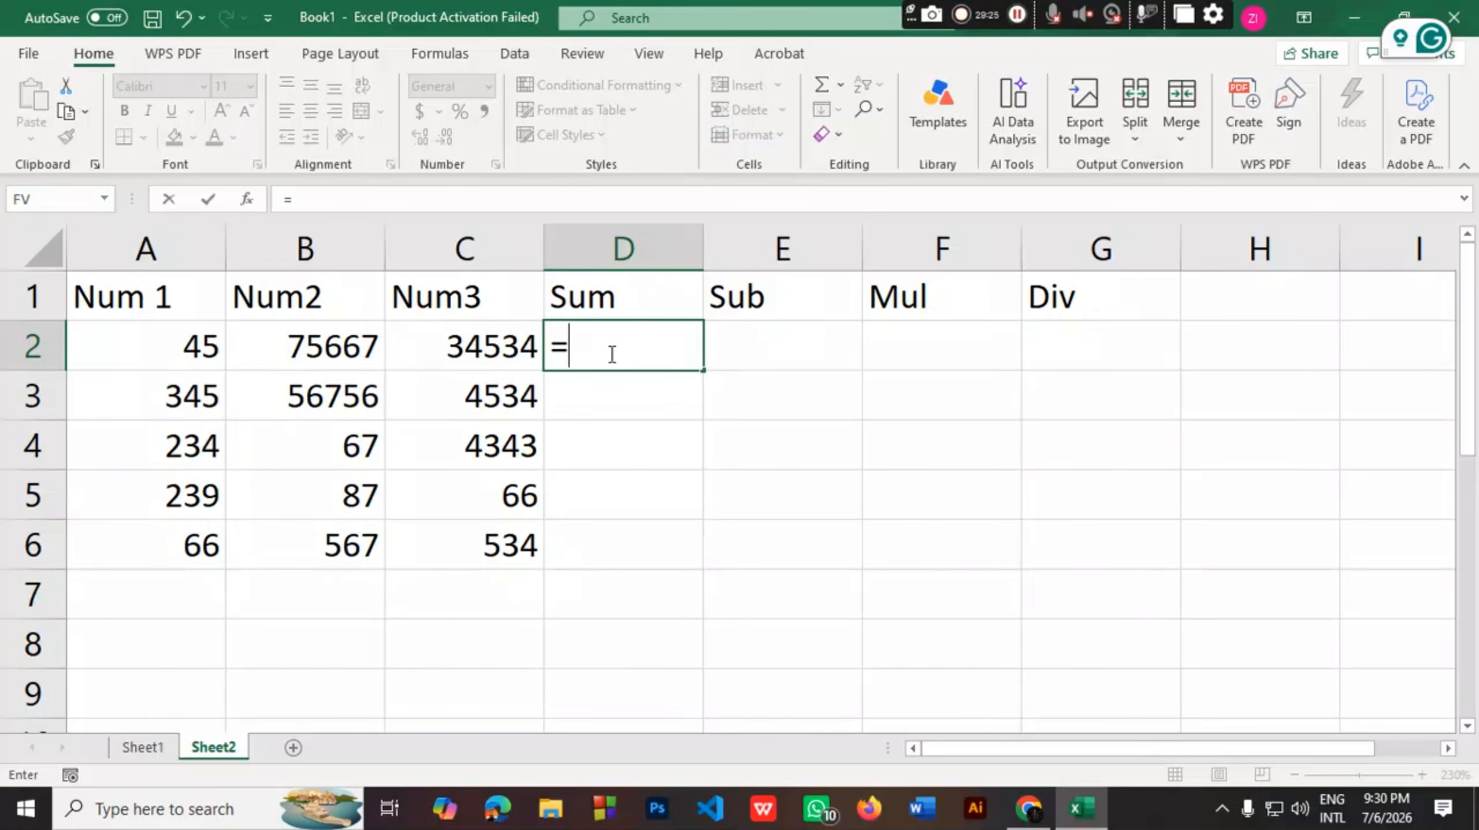
{"action": "left_click", "coordinate": [195, 337]}
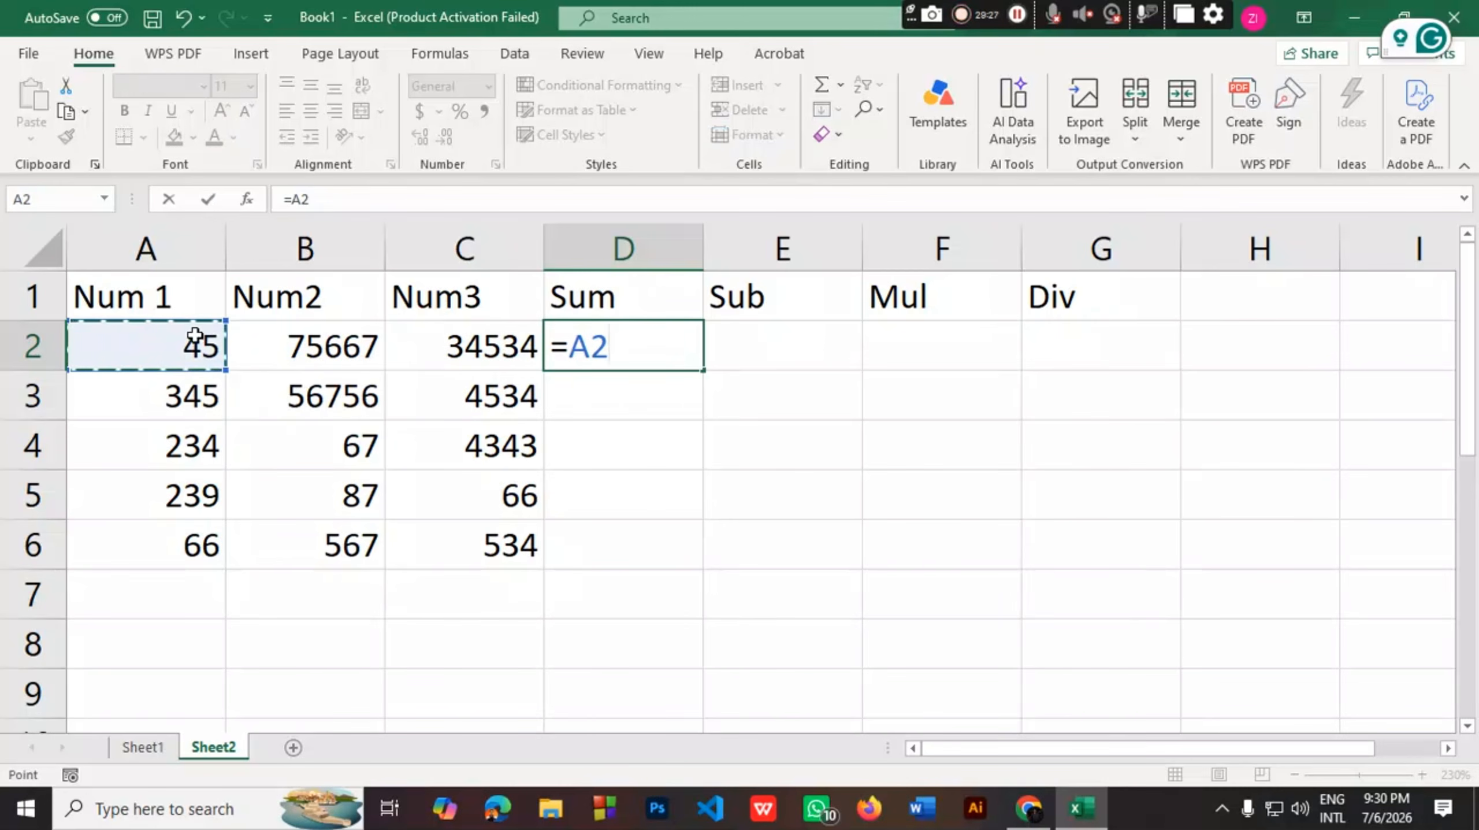
{"action": "type", "text": "+"}
{"action": "left_click", "coordinate": [374, 341]}
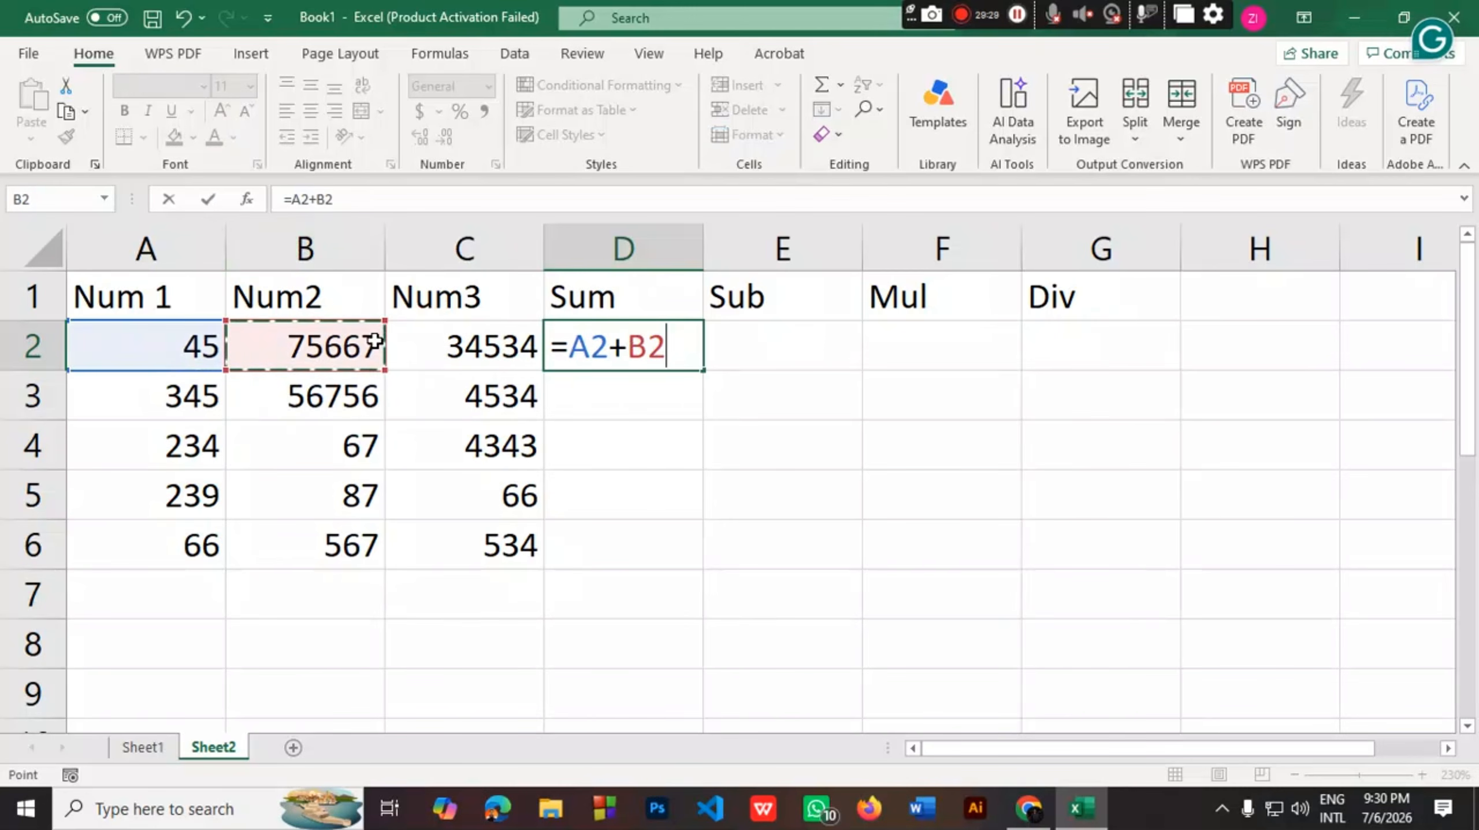
{"action": "type", "text": "+"}
{"action": "left_click", "coordinate": [445, 344]}
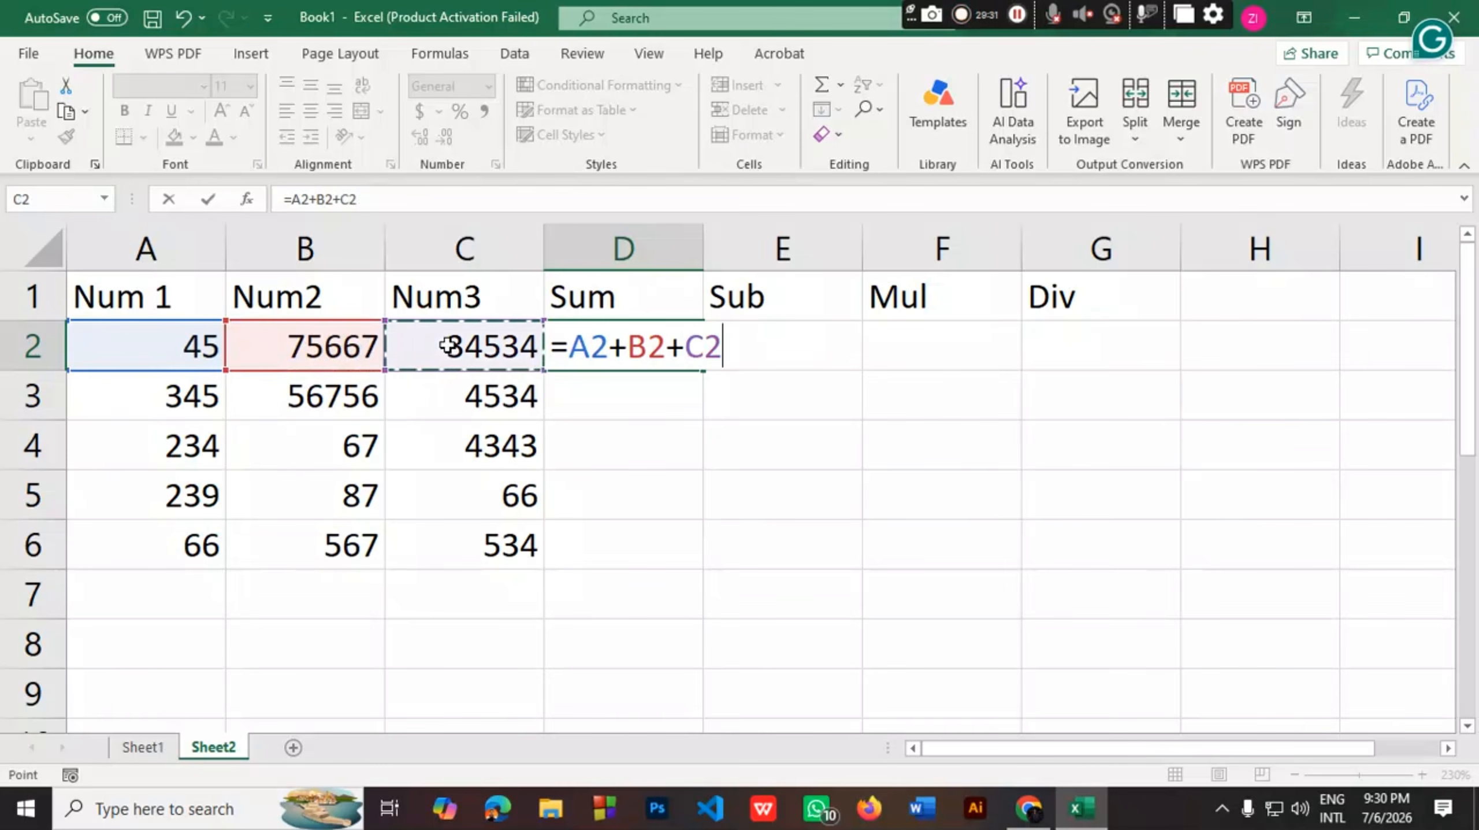
{"action": "key", "text": "Return"}
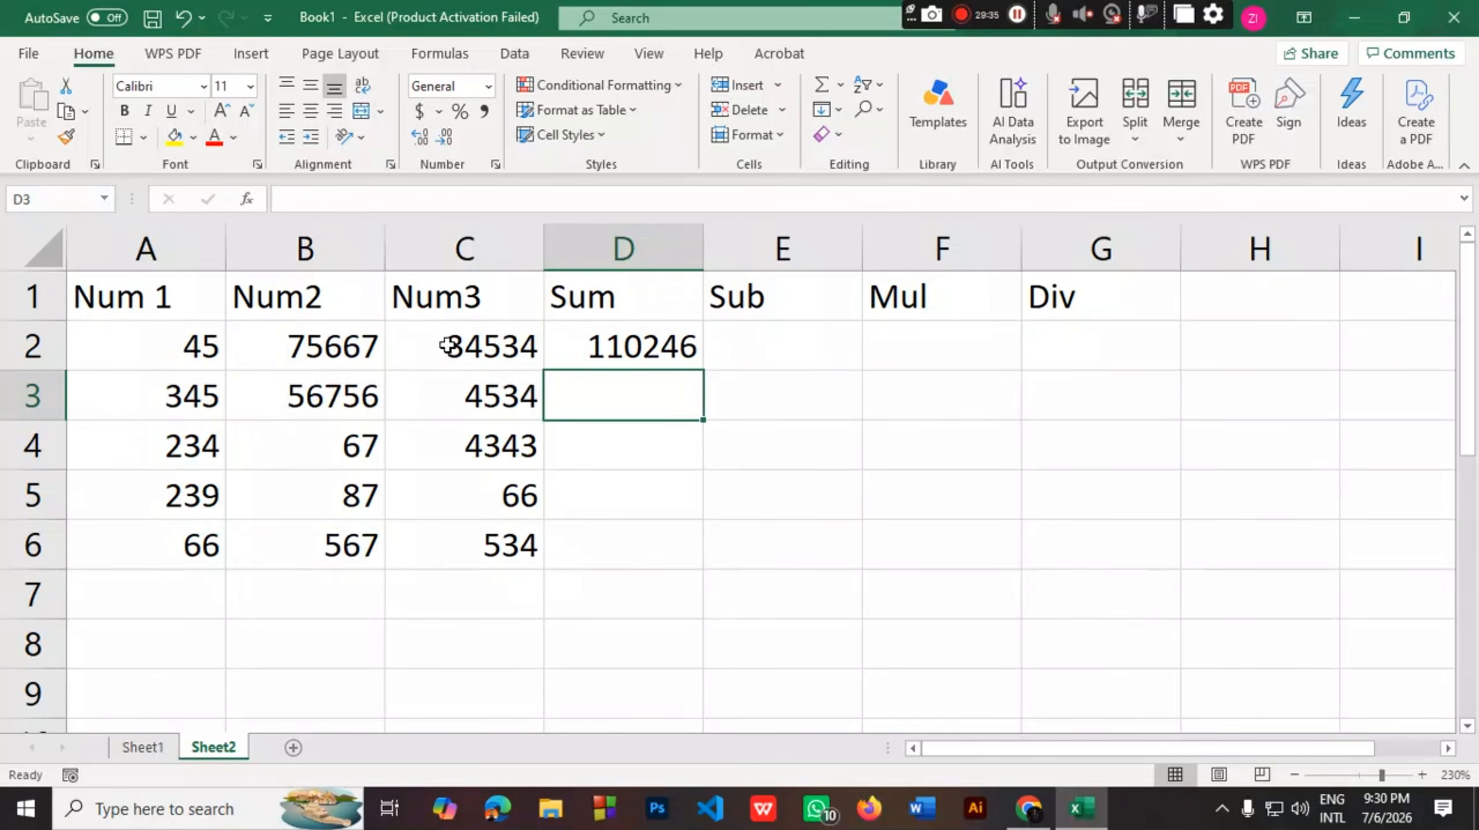
{"action": "type", "text": "+"}
{"action": "key", "text": "BackSpace"}
{"action": "type", "text": "+"}
{"action": "key", "text": "BackSpace"}
Enter the formula =SUM(A3:C3) in cell D3 and fill it down through D6
{"action": "type", "text": "="}
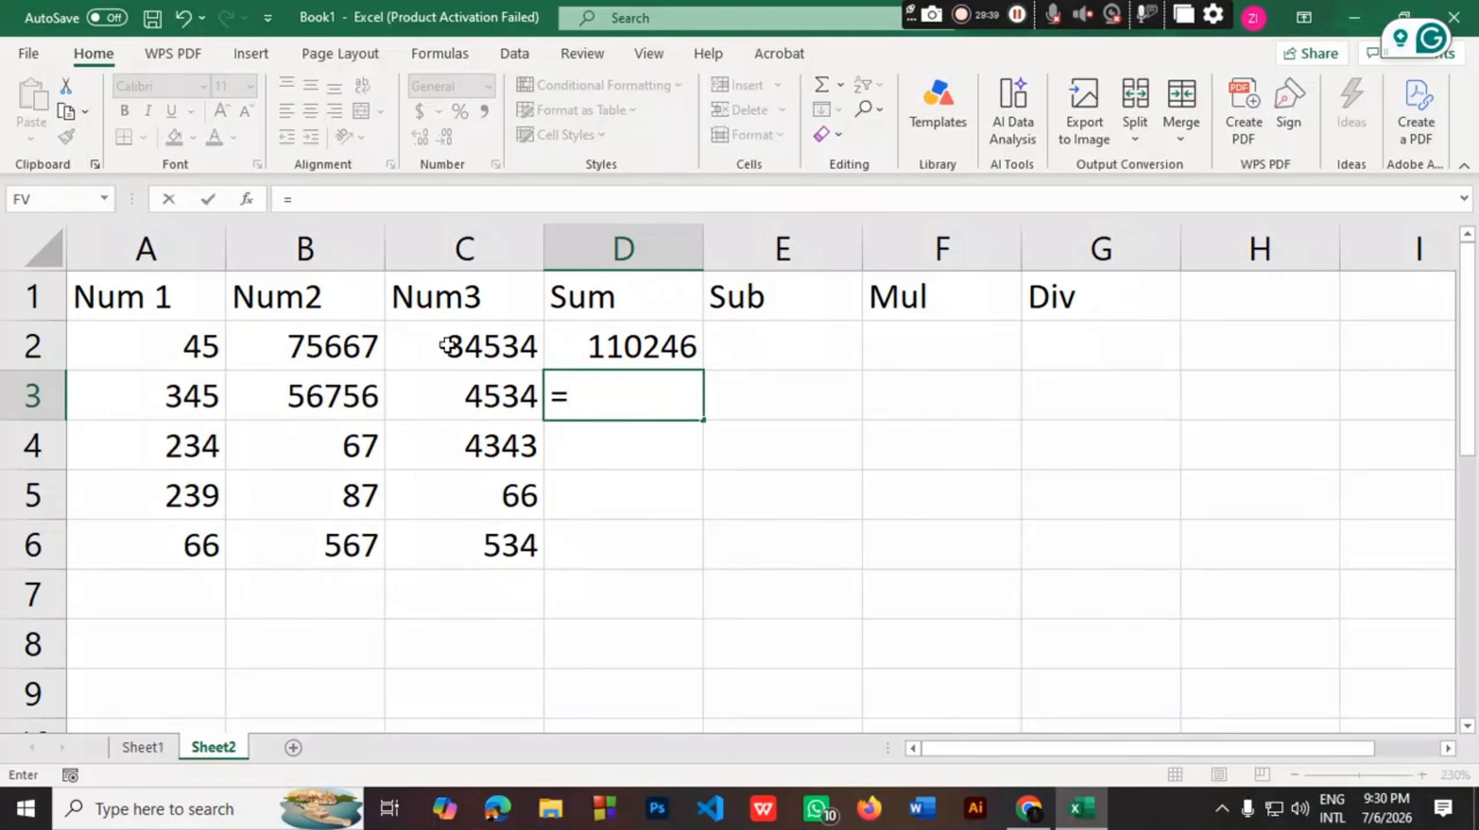
{"action": "type", "text": "SUM("}
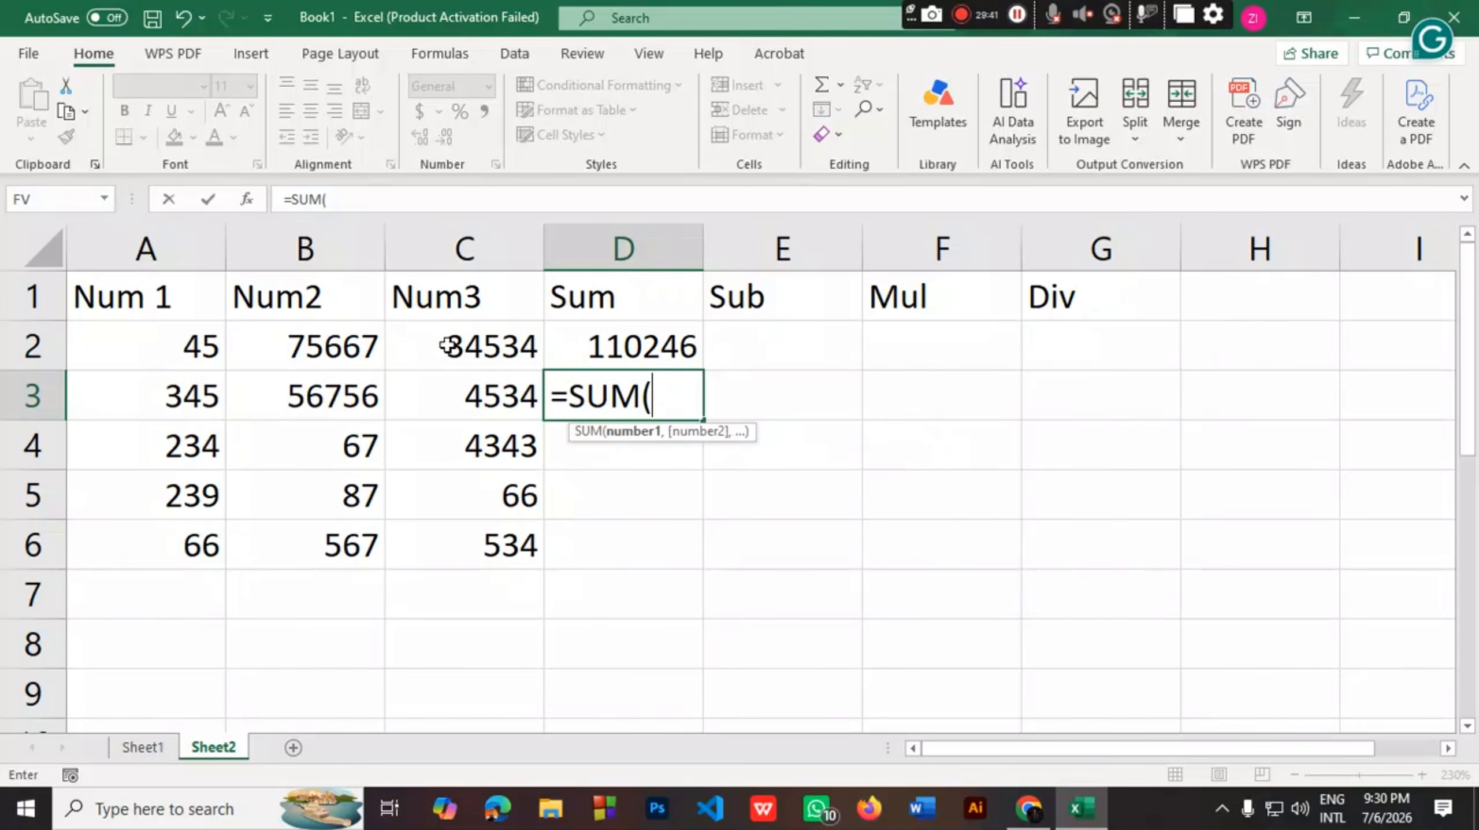
{"action": "left_click", "coordinate": [150, 392]}
{"action": "key", "text": "F8"}
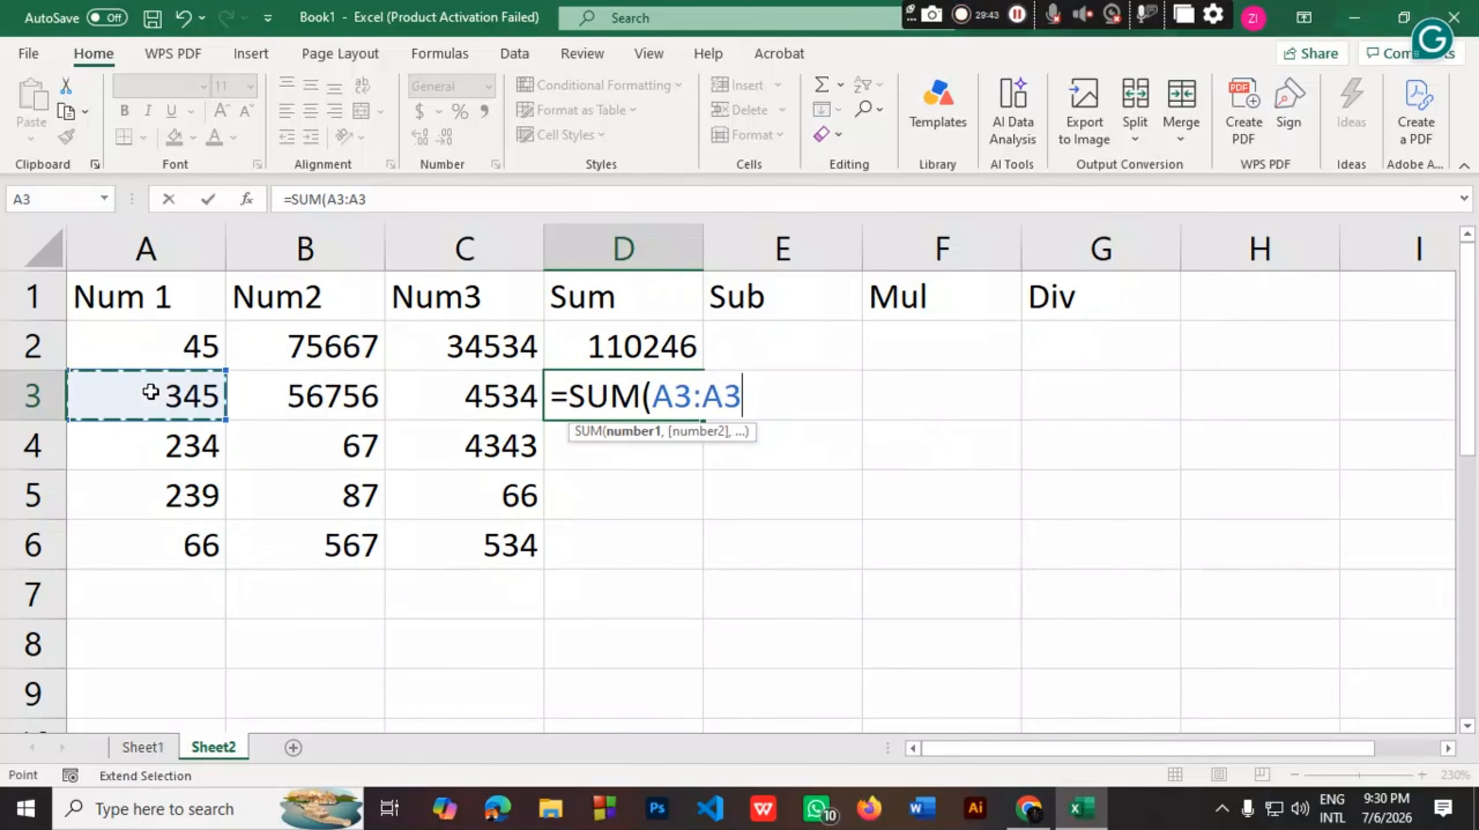
{"action": "key", "text": "BackSpace"}
{"action": "key", "text": "BackSpace"}
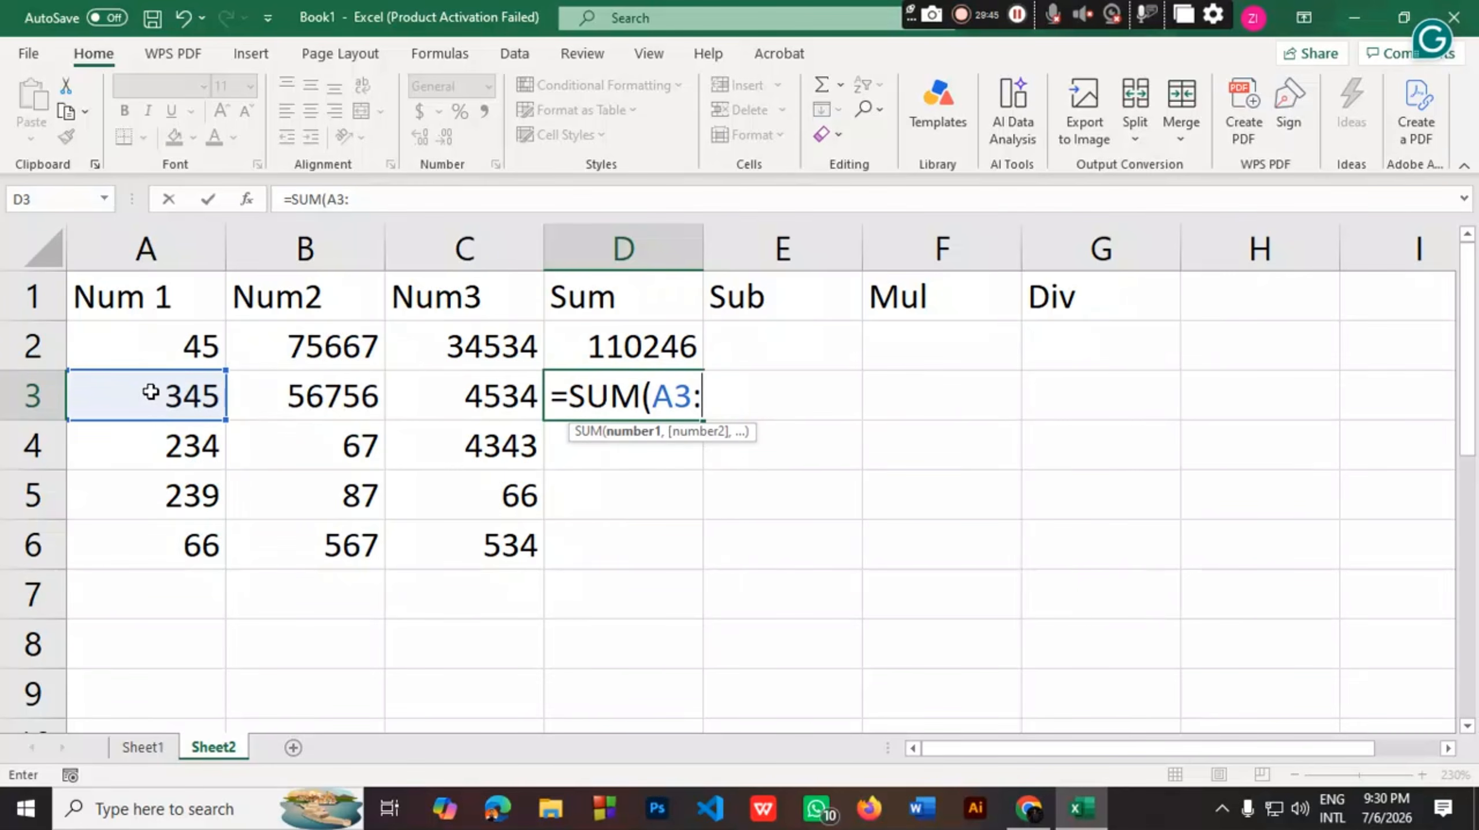
{"action": "left_click", "coordinate": [504, 400]}
{"action": "type", "text": ")"}
{"action": "key", "text": "Return"}
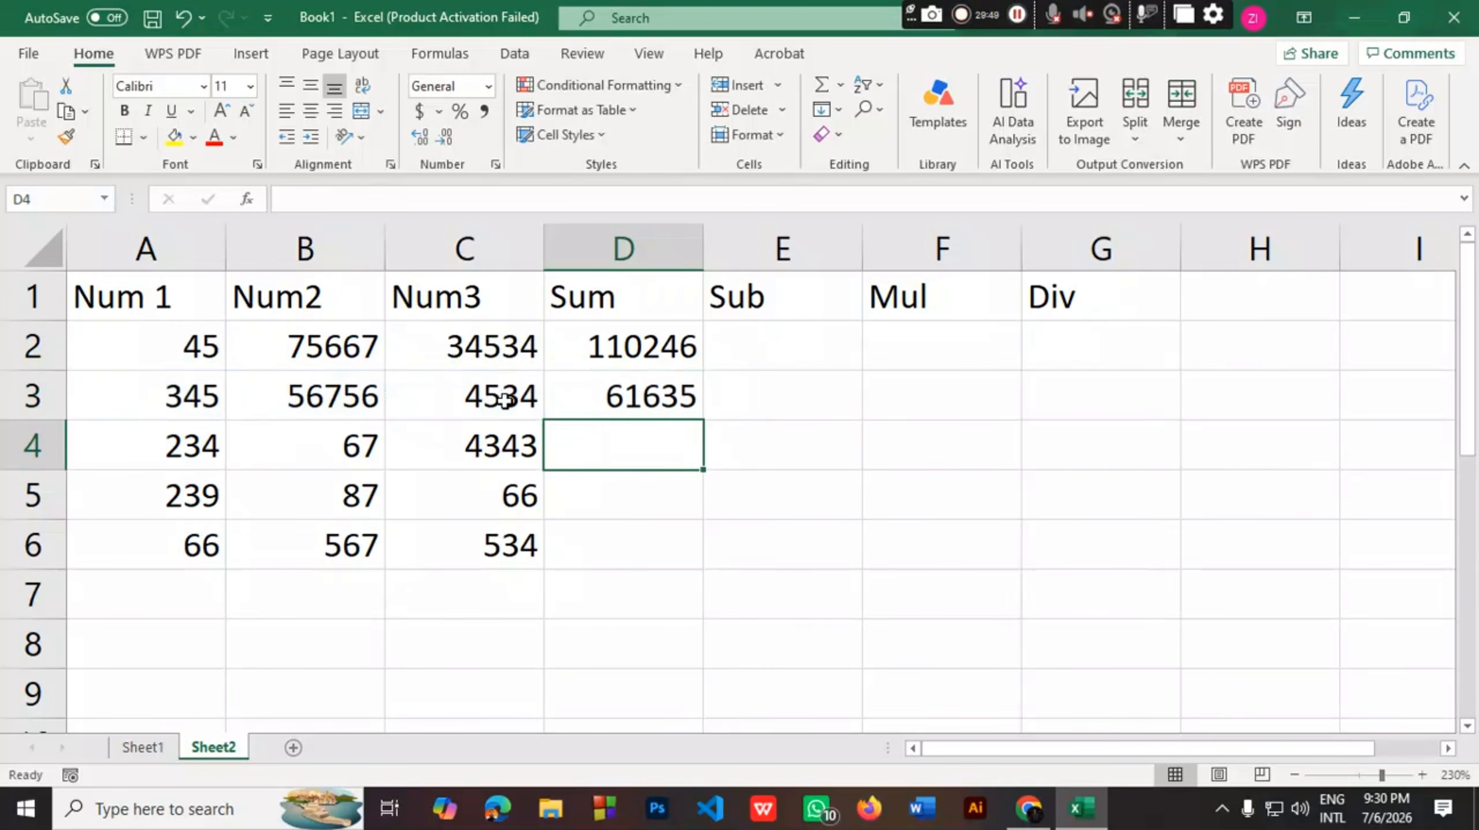
{"action": "left_click", "coordinate": [653, 397]}
{"action": "left_click_drag", "start_coordinate": [703, 421], "coordinate": [705, 560]}
Enter the formula =A2-B2 in cell E2 and fill it down through E6
{"action": "left_click", "coordinate": [785, 330]}
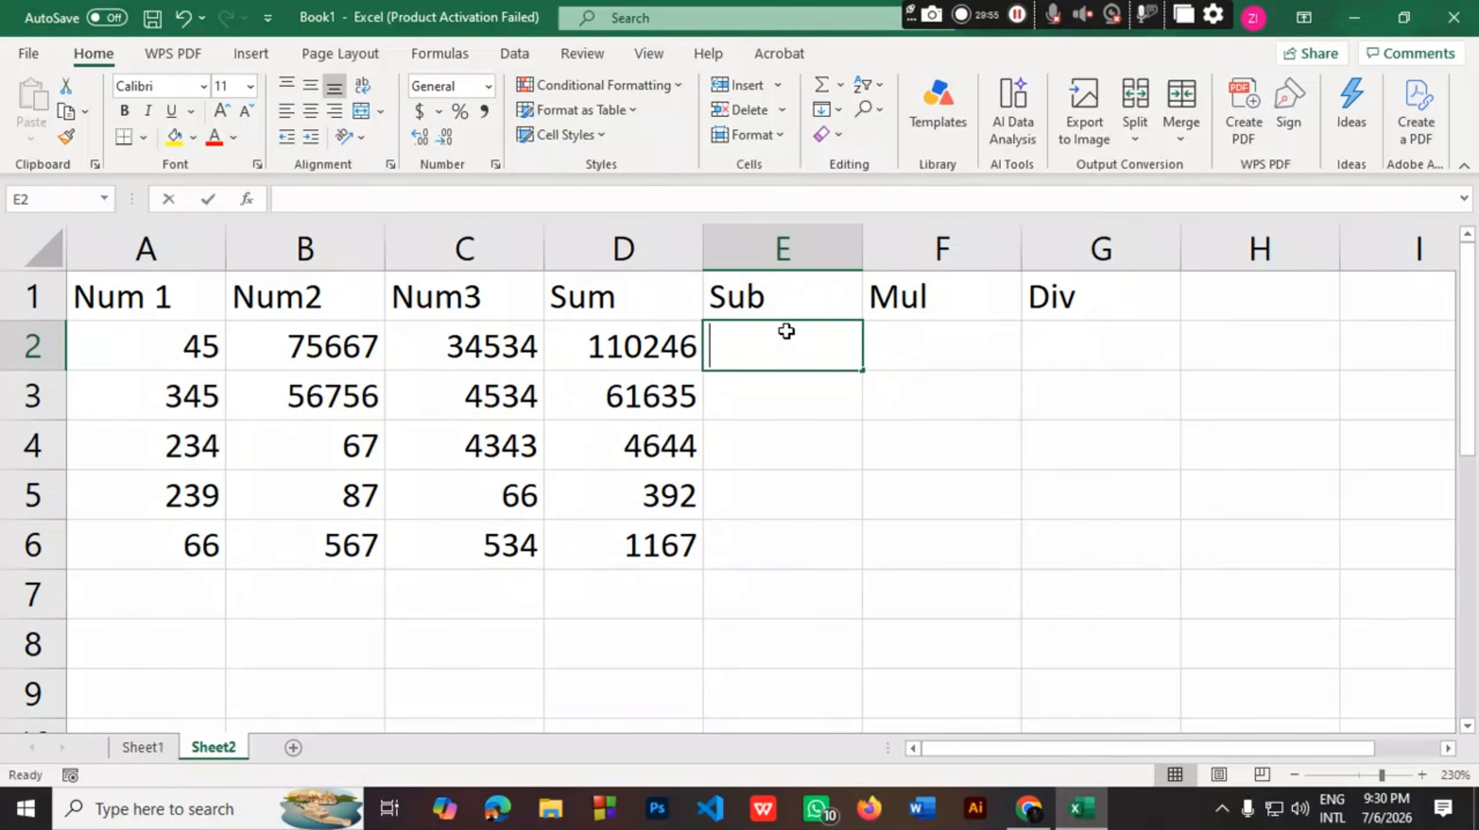
{"action": "type", "text": "="}
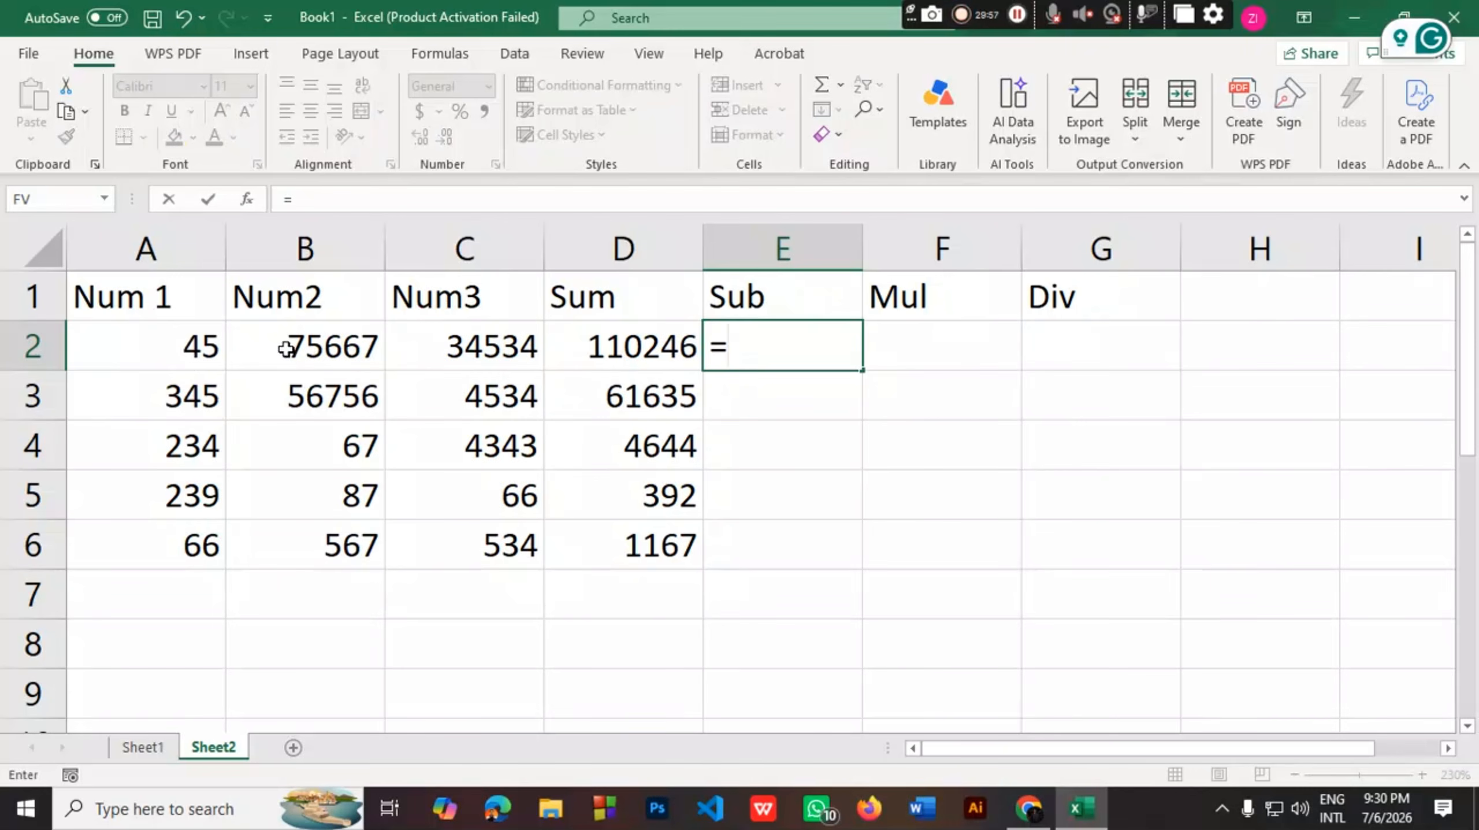
{"action": "left_click", "coordinate": [187, 348]}
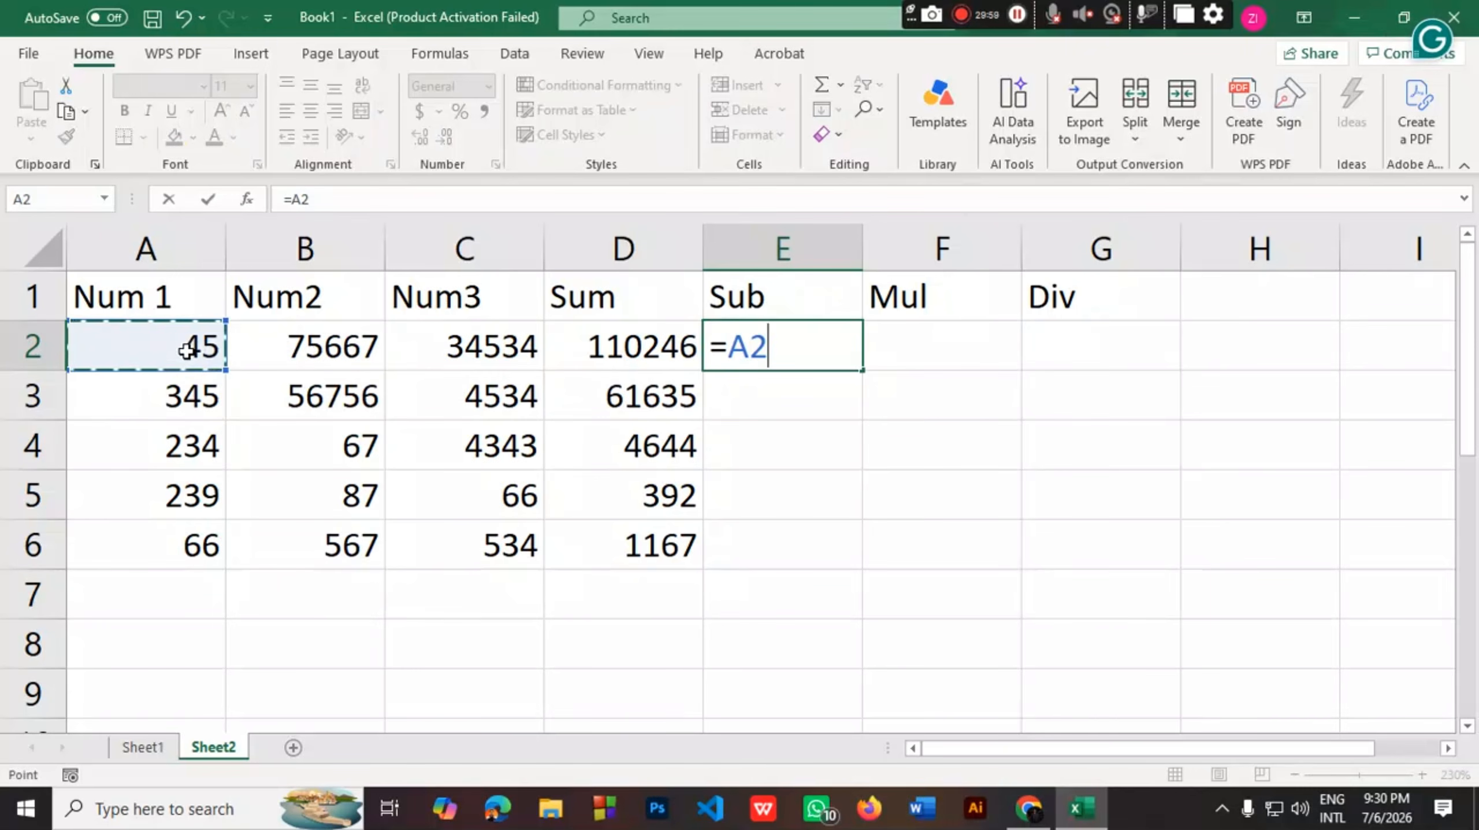
{"action": "type", "text": "-"}
{"action": "left_click", "coordinate": [344, 360]}
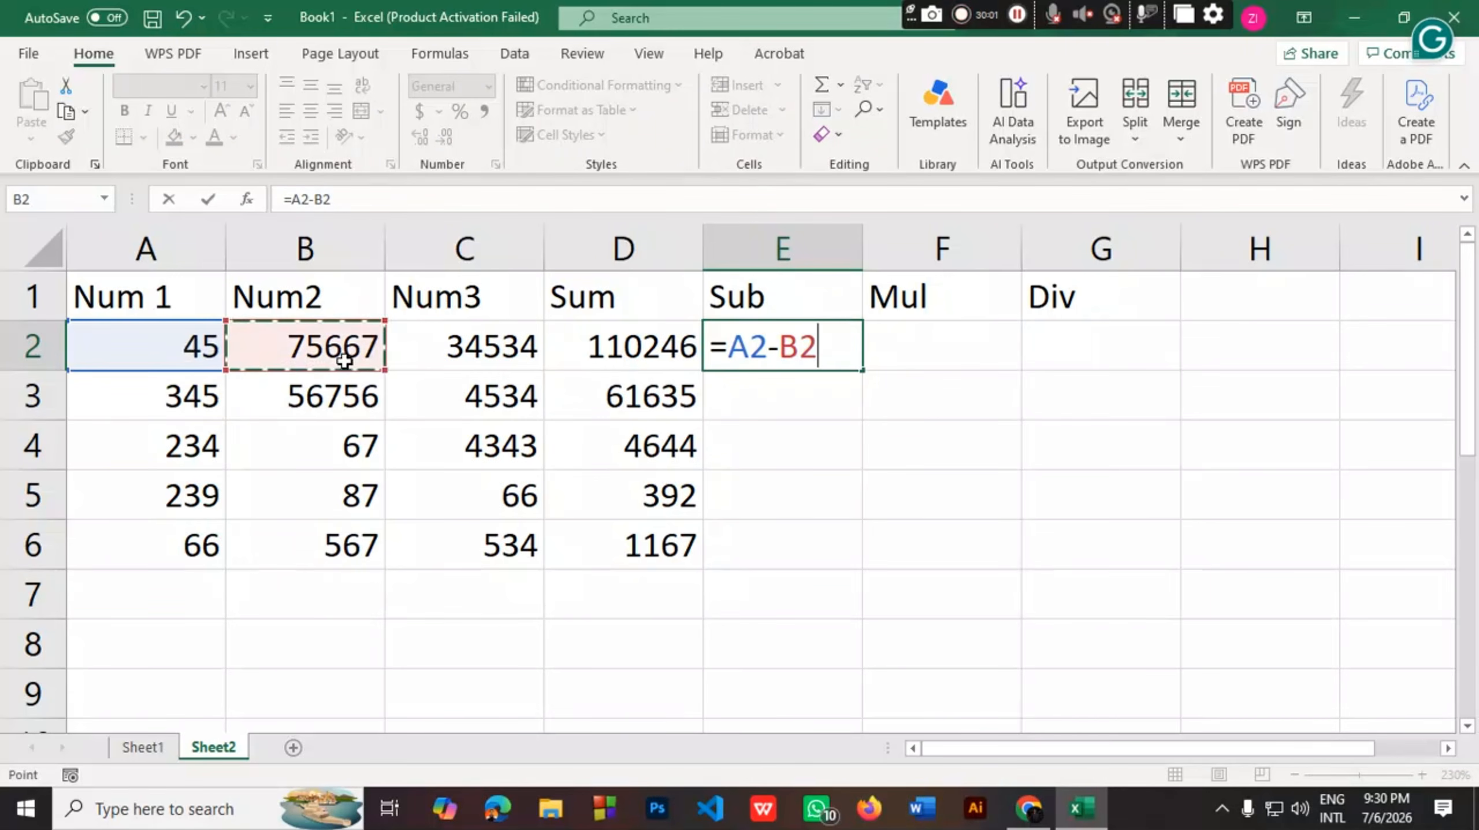
{"action": "key", "text": "Return"}
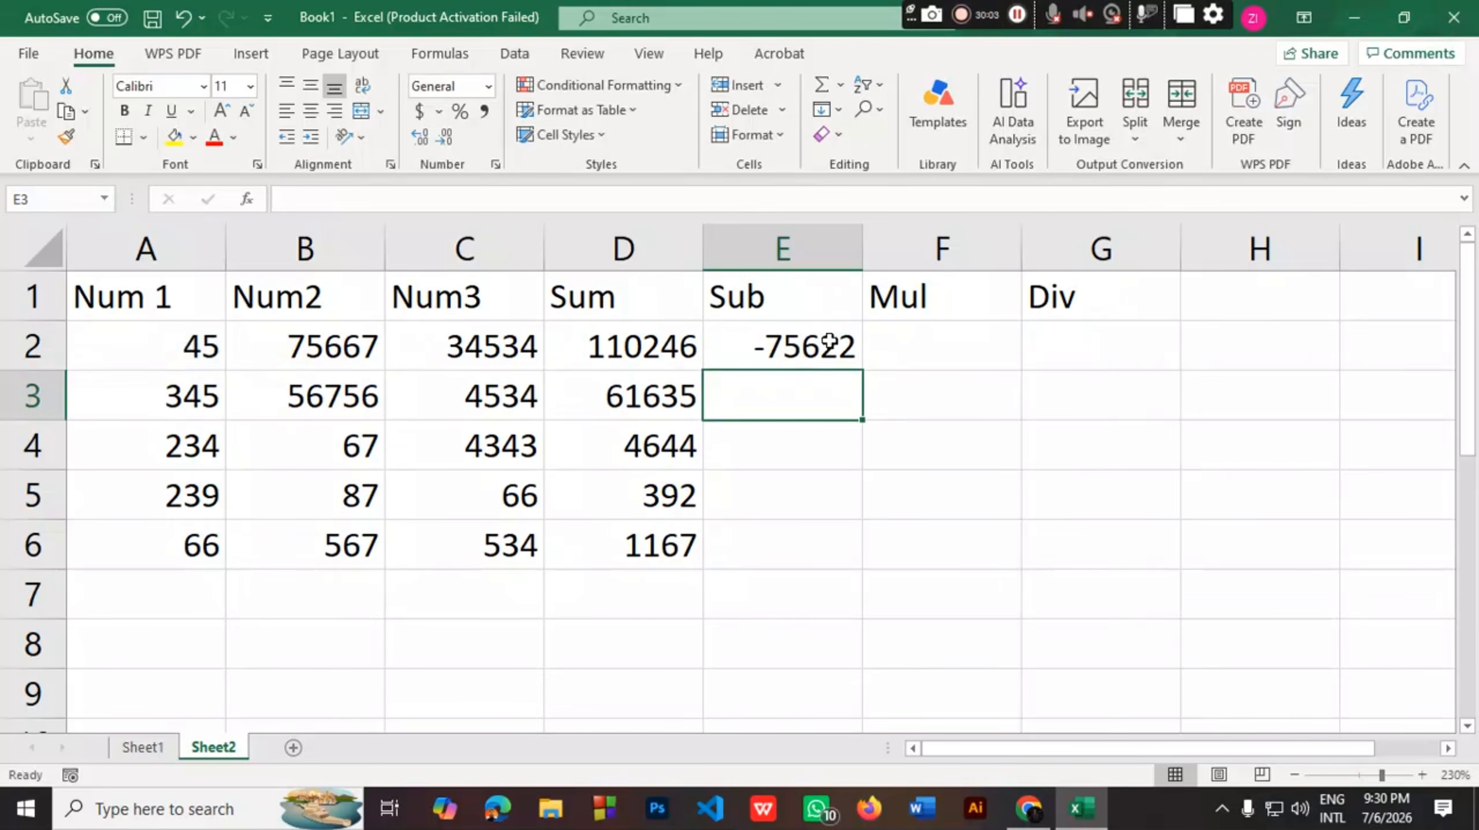
{"action": "left_click", "coordinate": [847, 340]}
{"action": "left_click_drag", "start_coordinate": [863, 371], "coordinate": [858, 558]}
Enter the formula =A2*B2*C2 in cell F2 to multiply the first row's three numbers
{"action": "left_click", "coordinate": [925, 342]}
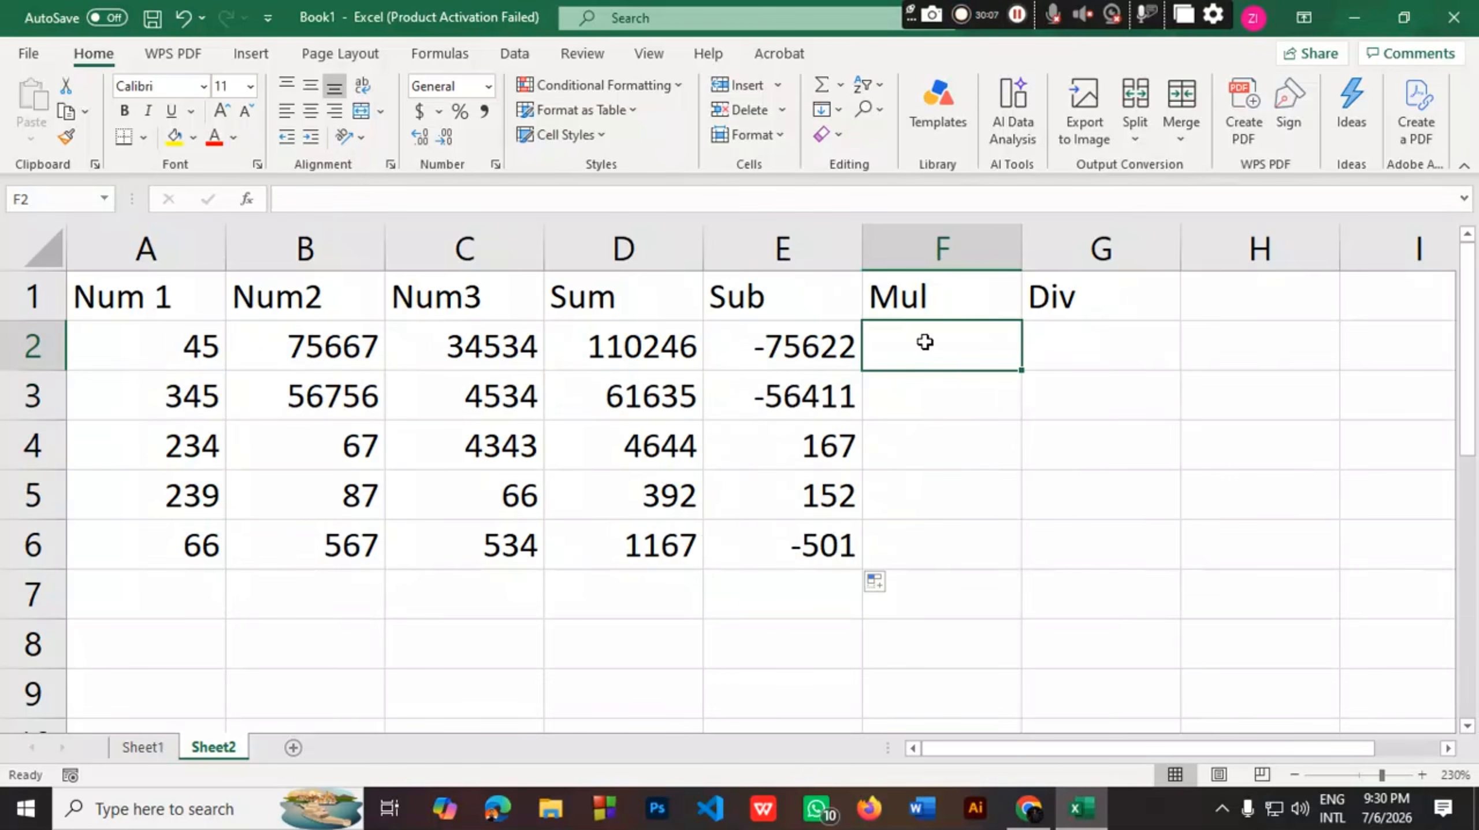
{"action": "double_click", "coordinate": [930, 355]}
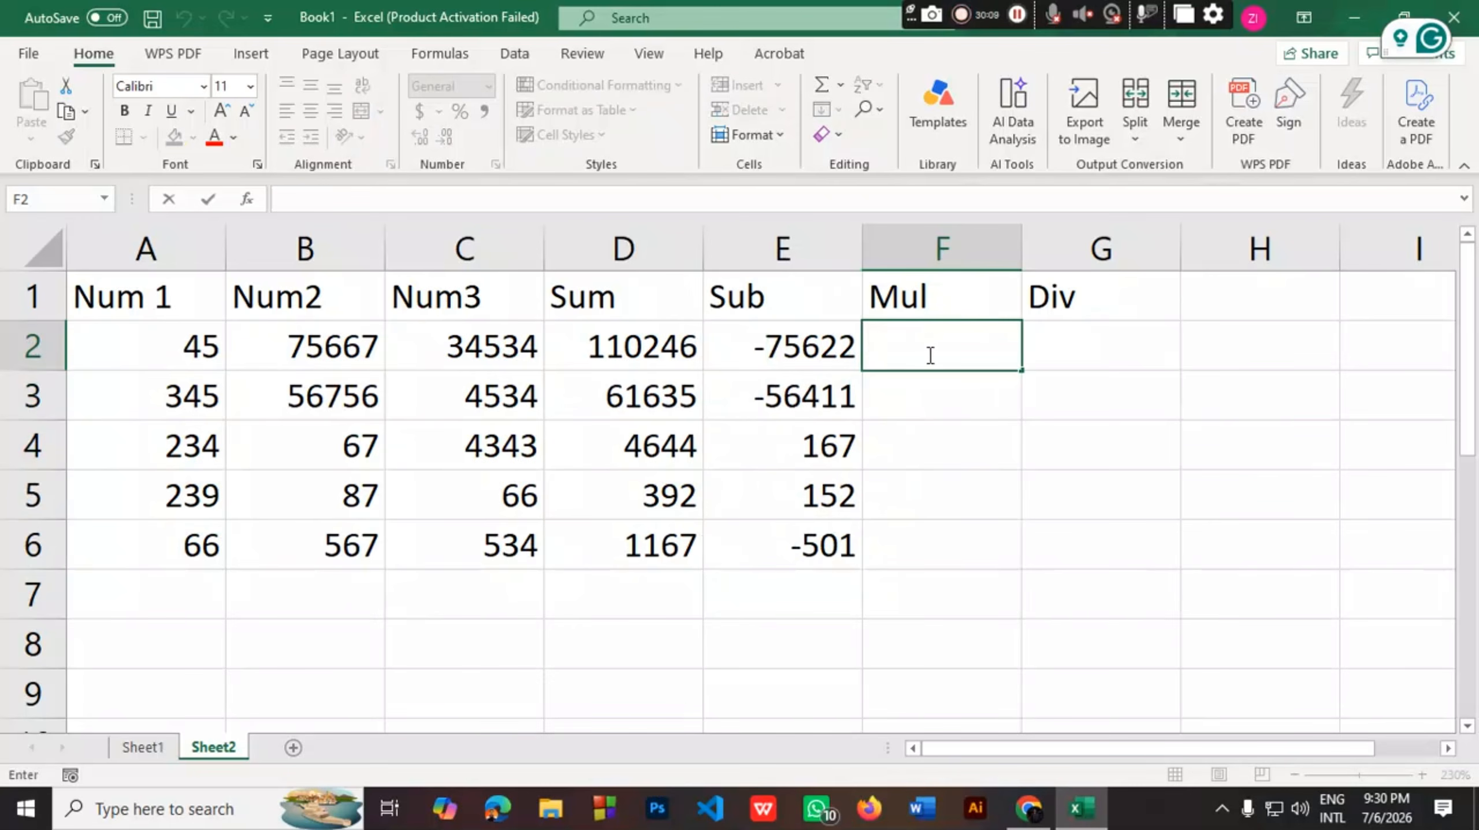
{"action": "type", "text": "="}
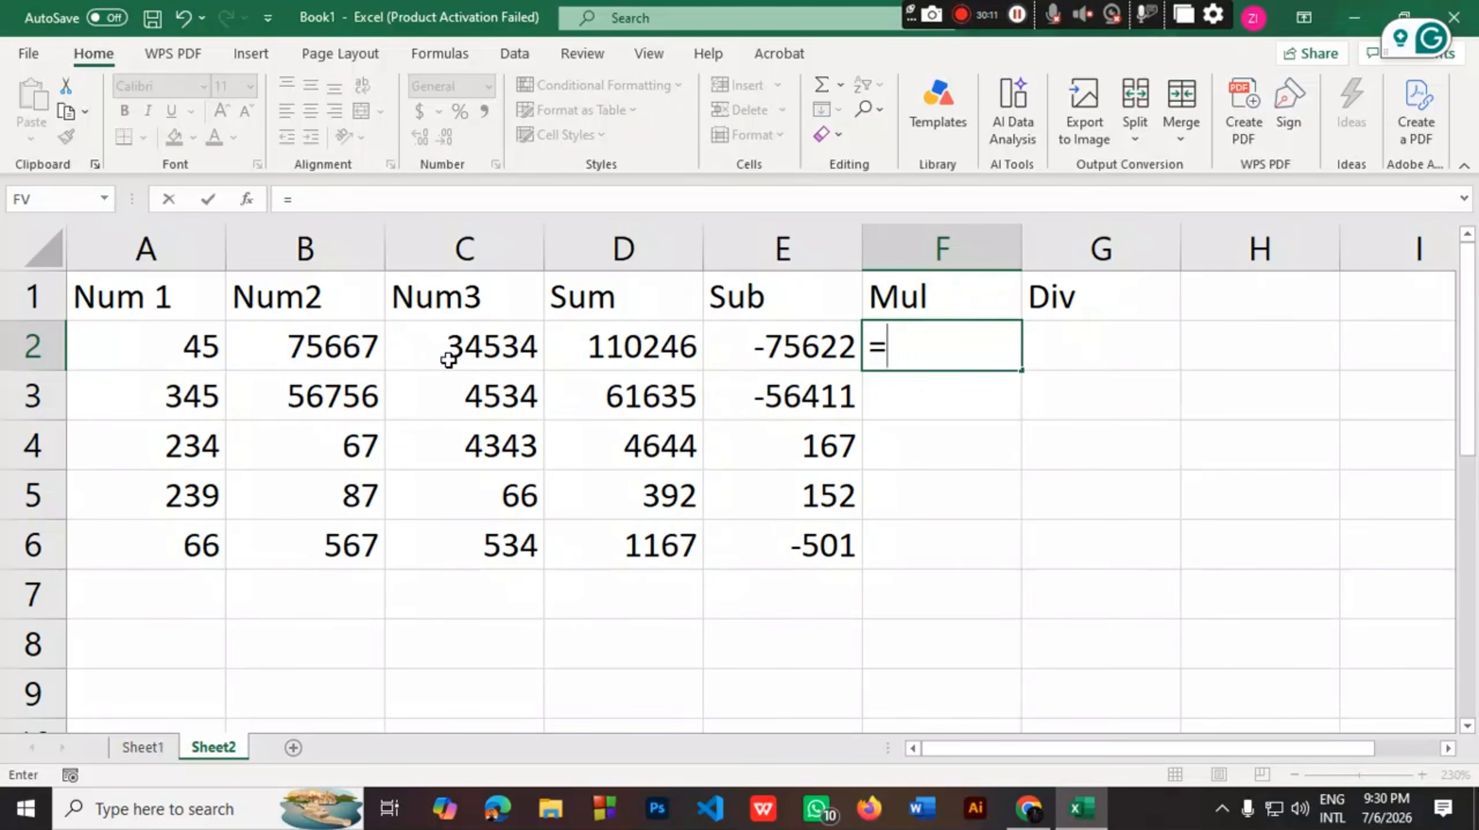
{"action": "left_click", "coordinate": [169, 348]}
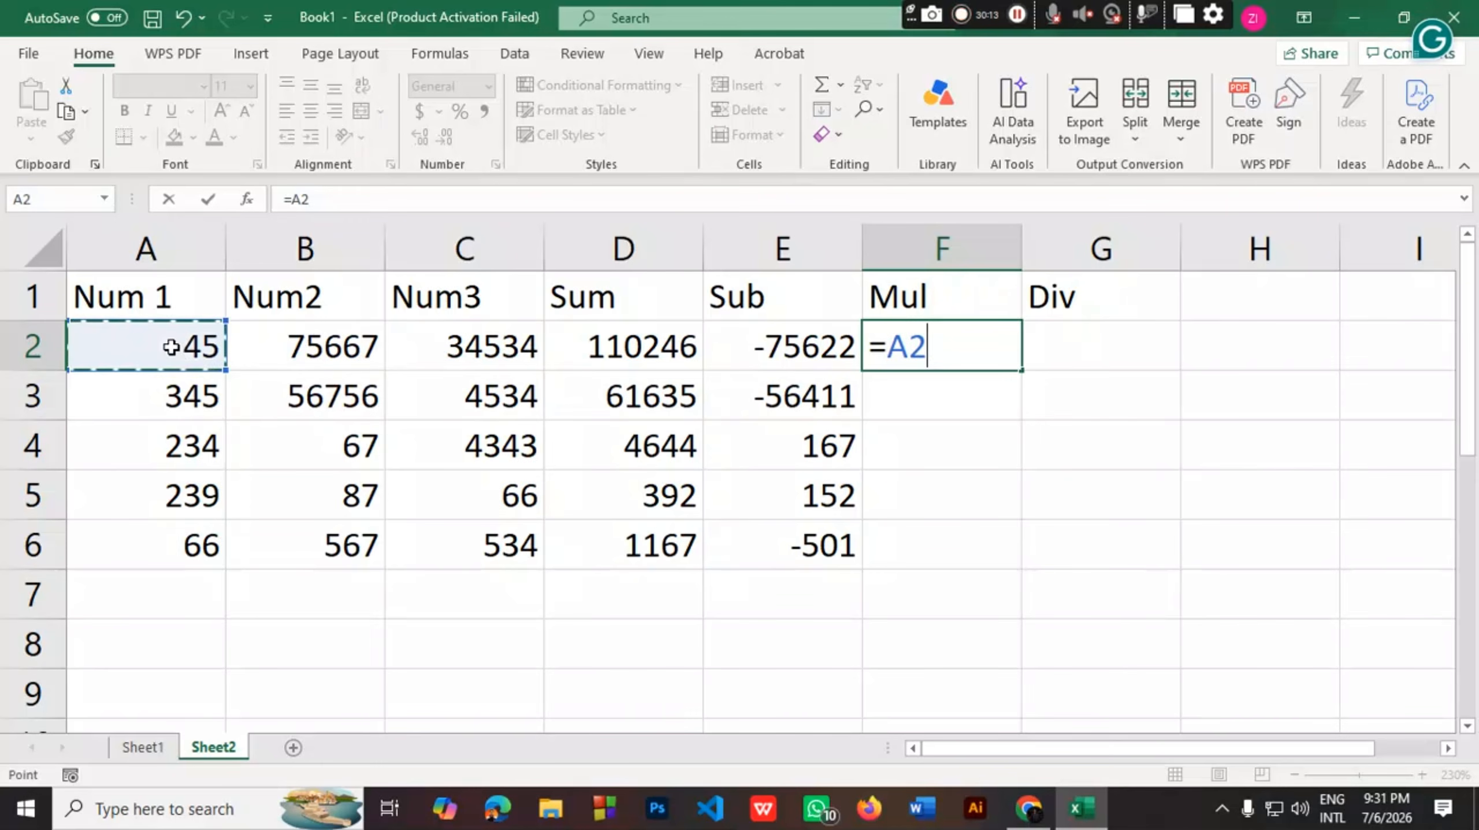
{"action": "type", "text": "*"}
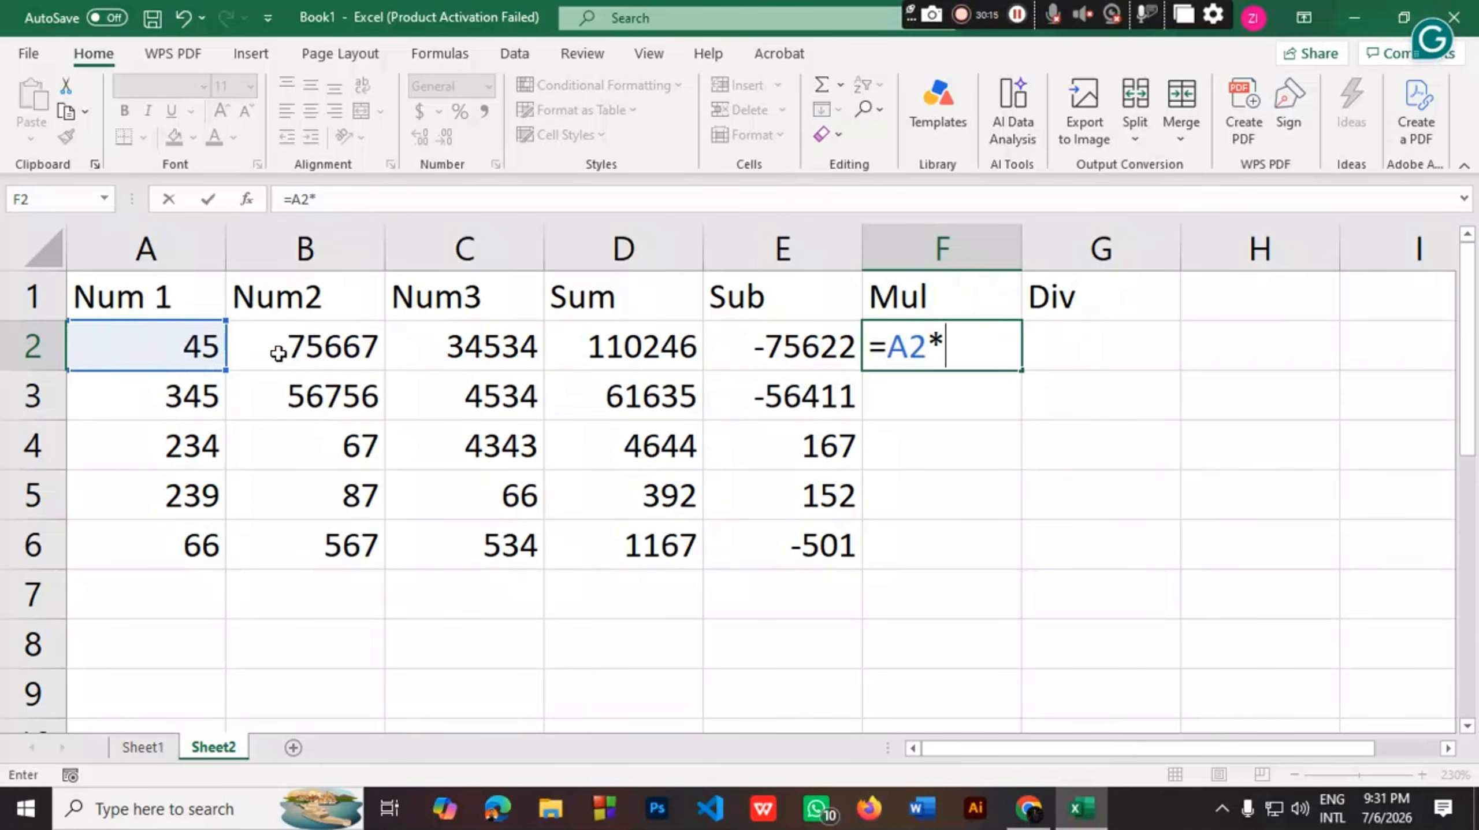
{"action": "left_click", "coordinate": [322, 349]}
{"action": "type", "text": "*"}
{"action": "left_click", "coordinate": [459, 348]}
{"action": "key", "text": "Return"}
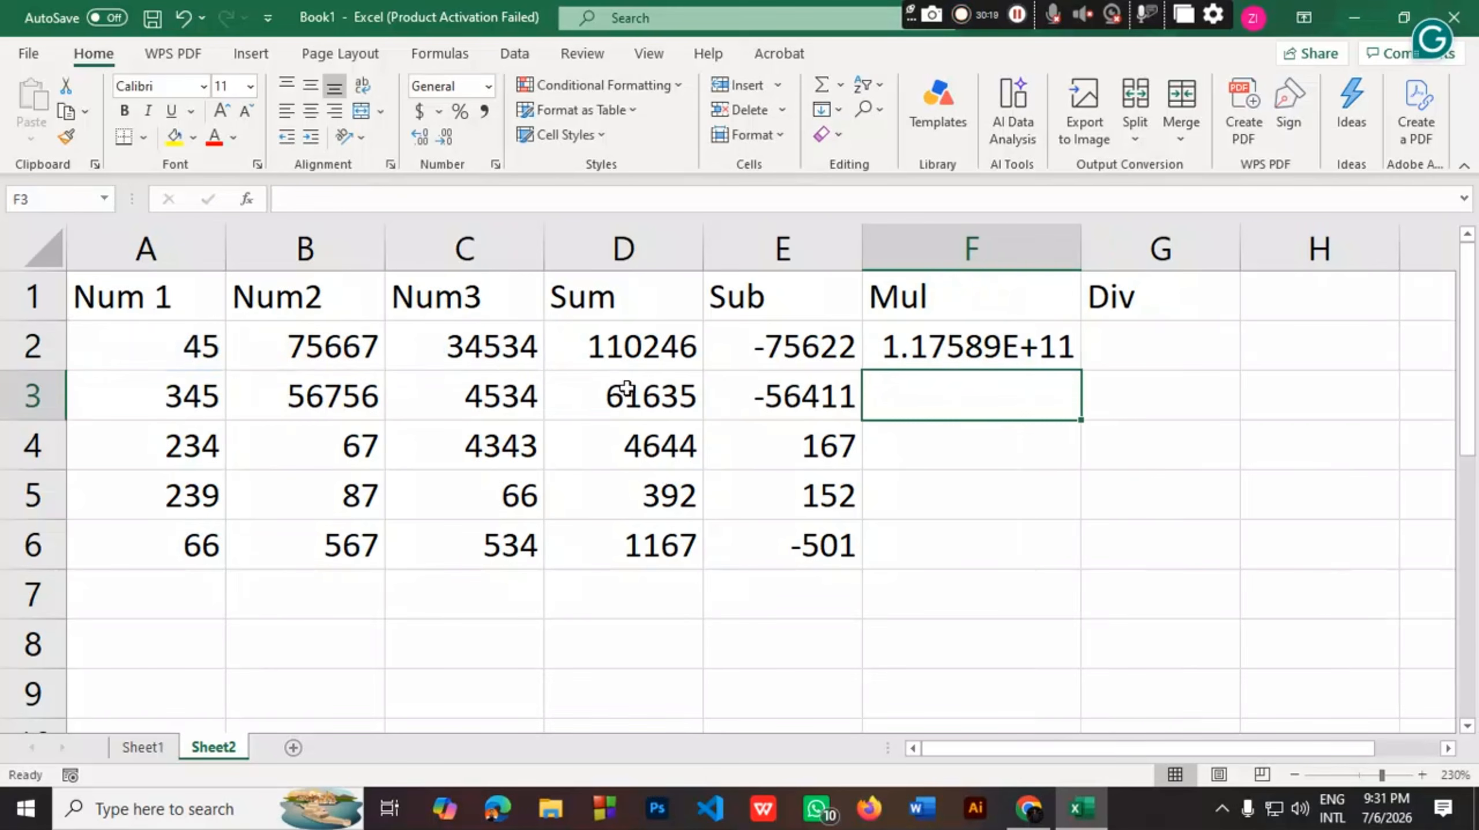
Widen the Mul column and select cell F2 to check its formula
{"action": "left_click_drag", "start_coordinate": [1083, 267], "coordinate": [1172, 249]}
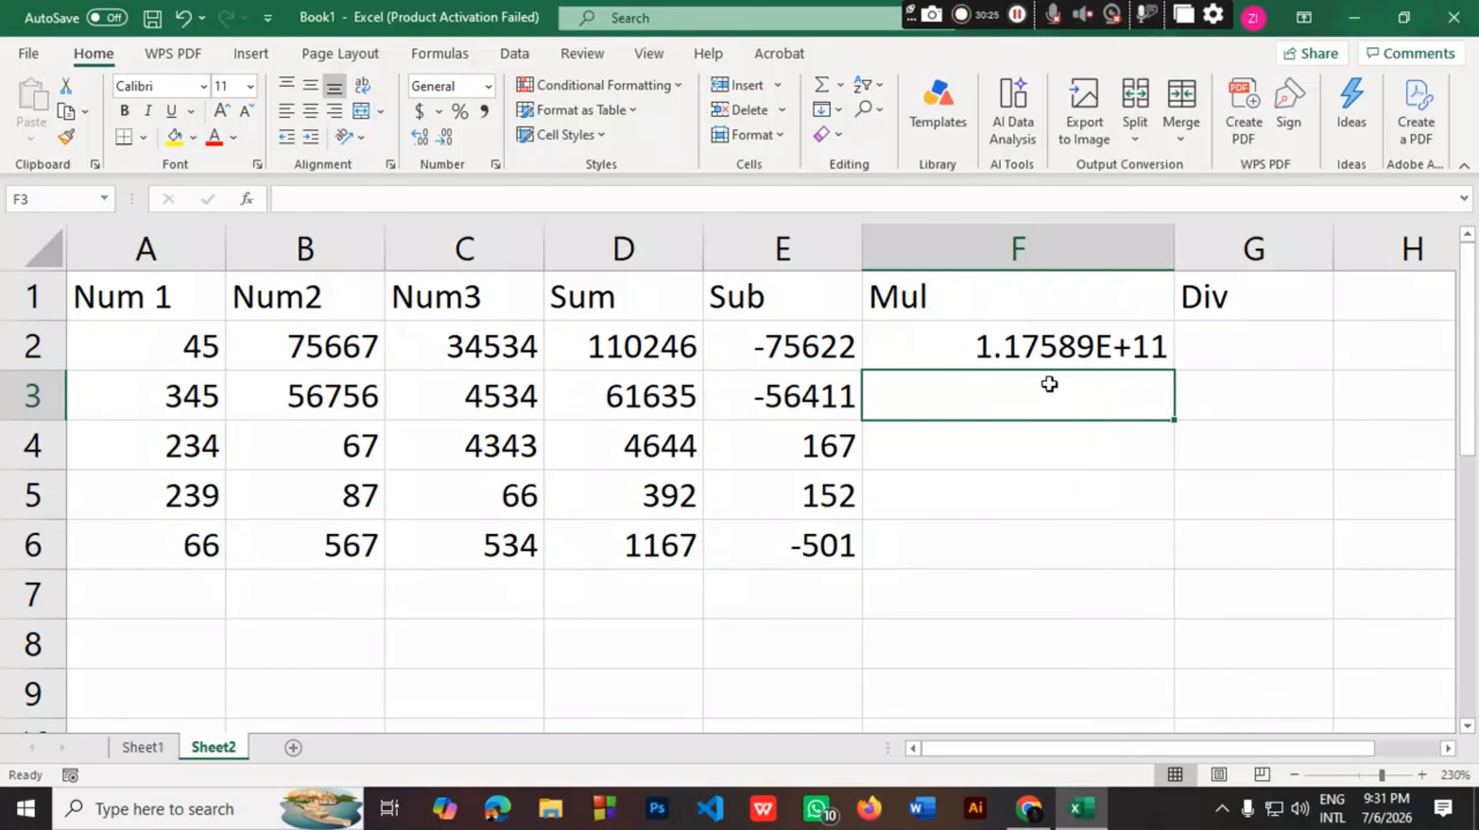
{"action": "left_click", "coordinate": [1032, 348]}
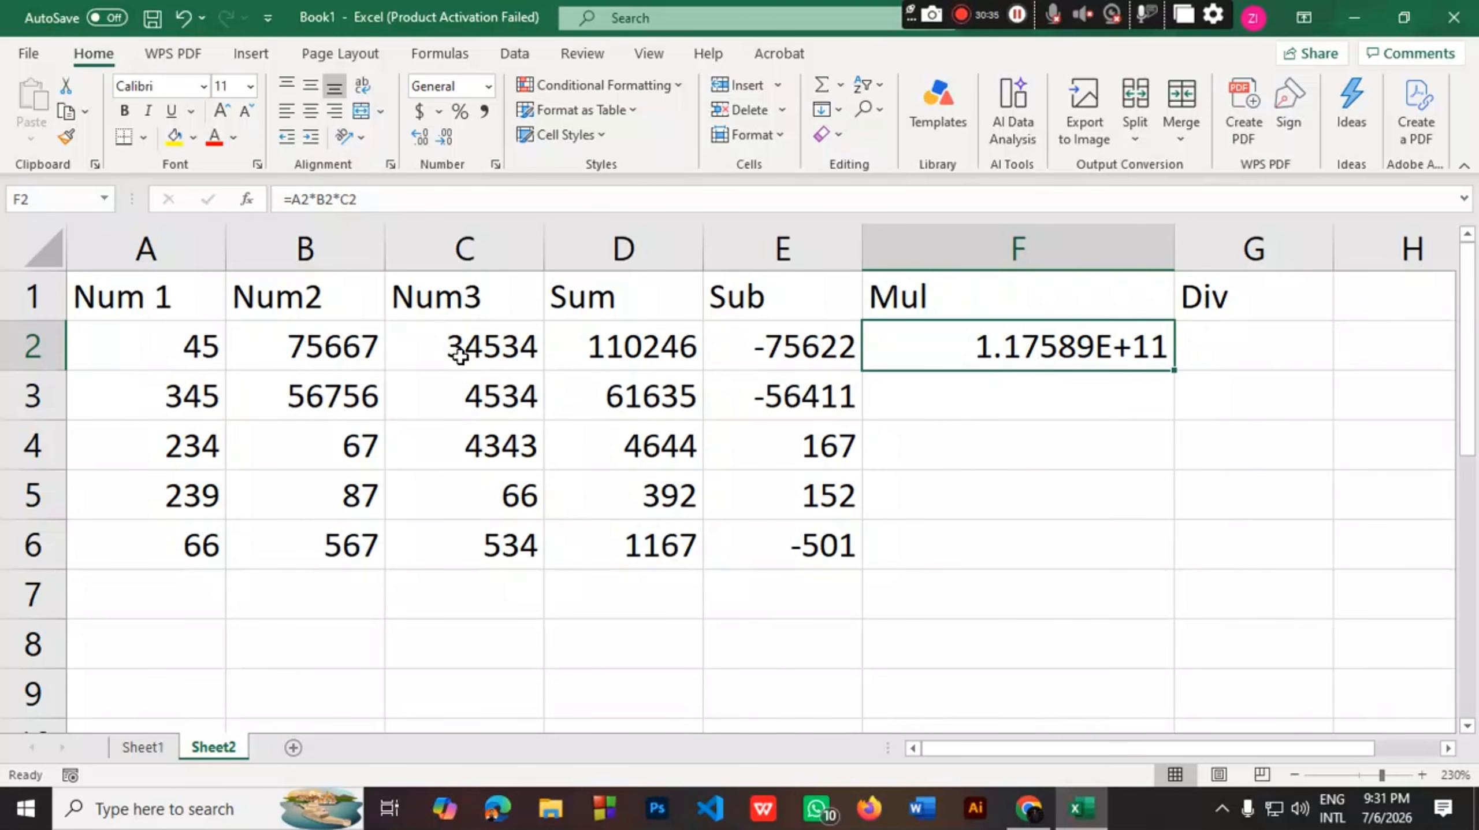
Enter the formula =PRODUCT(A3:C3) in cell F3 and fill it down through F6
{"action": "double_click", "coordinate": [1032, 397]}
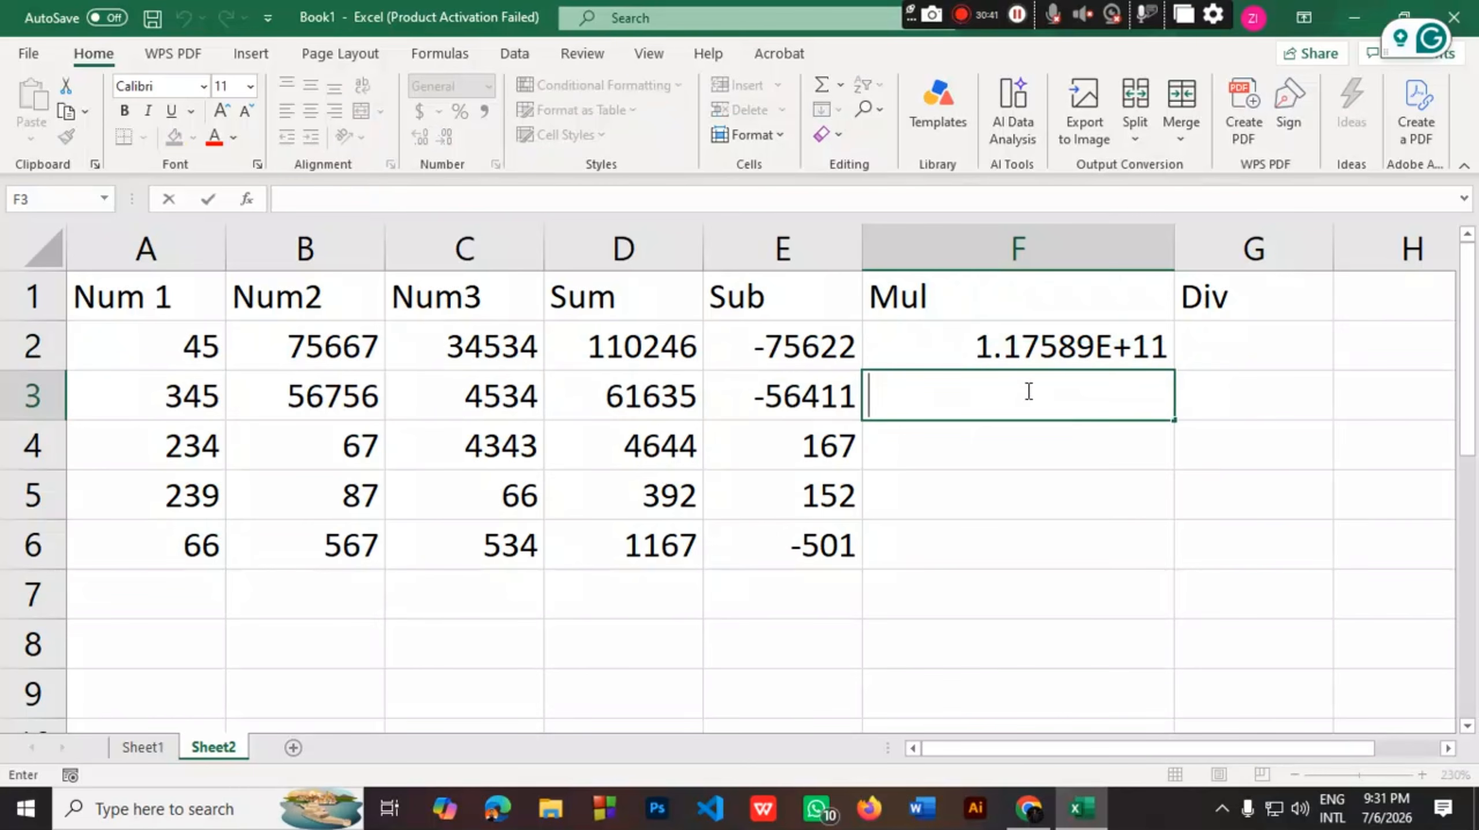
{"action": "type", "text": "=PRODUCT("}
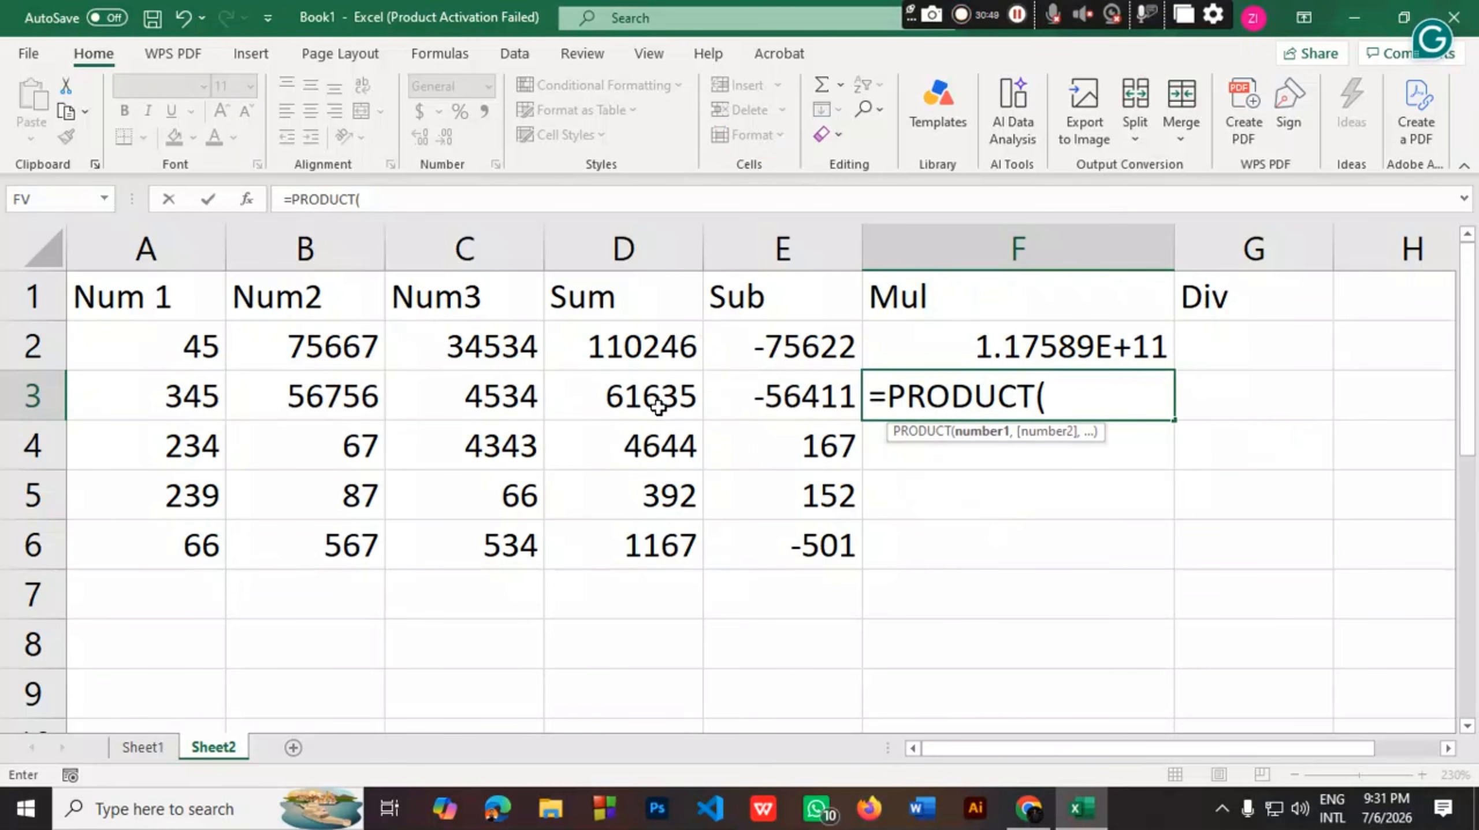
{"action": "left_click", "coordinate": [201, 397]}
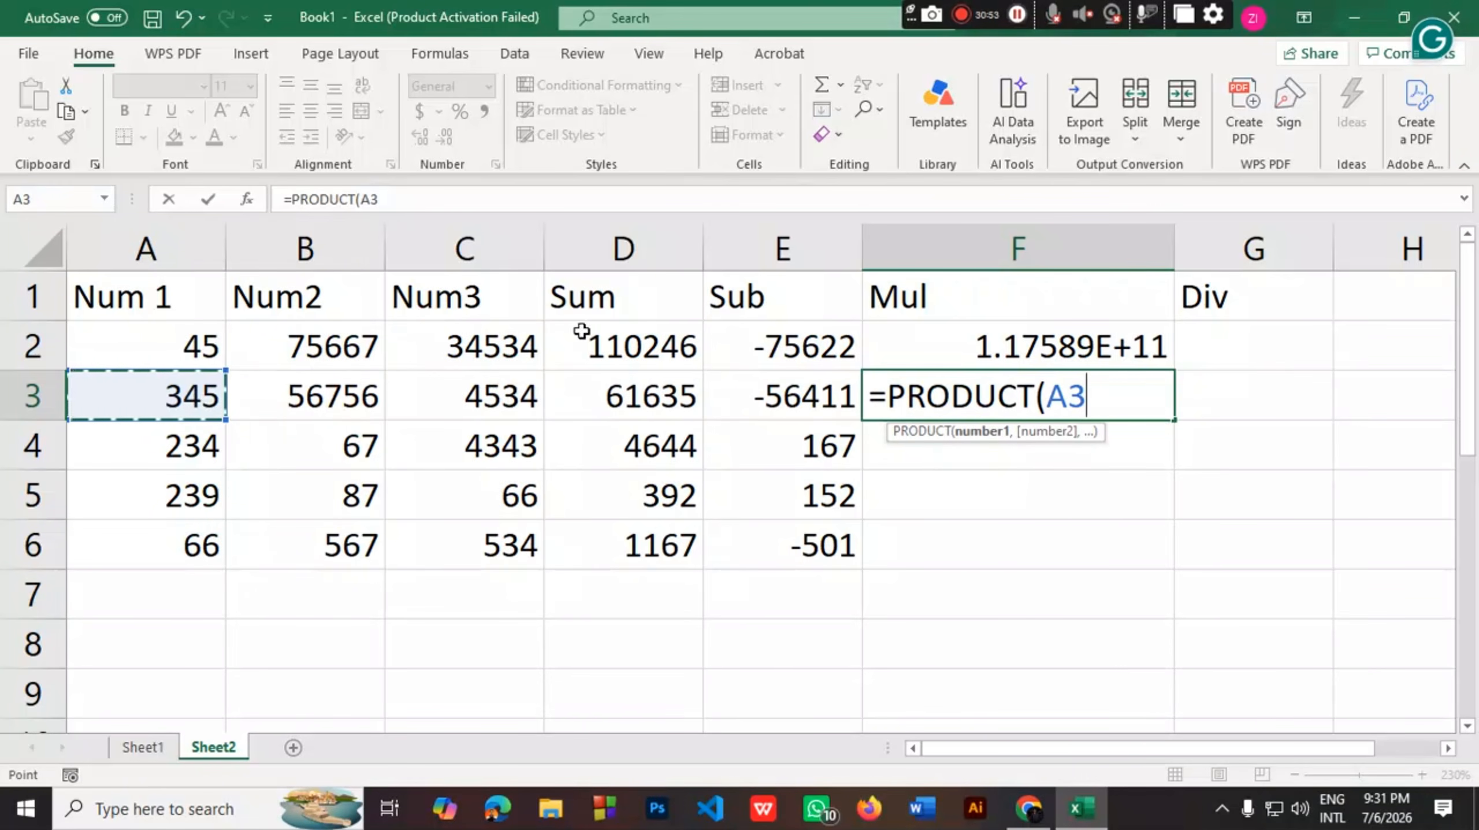
{"action": "key", "text": "F8"}
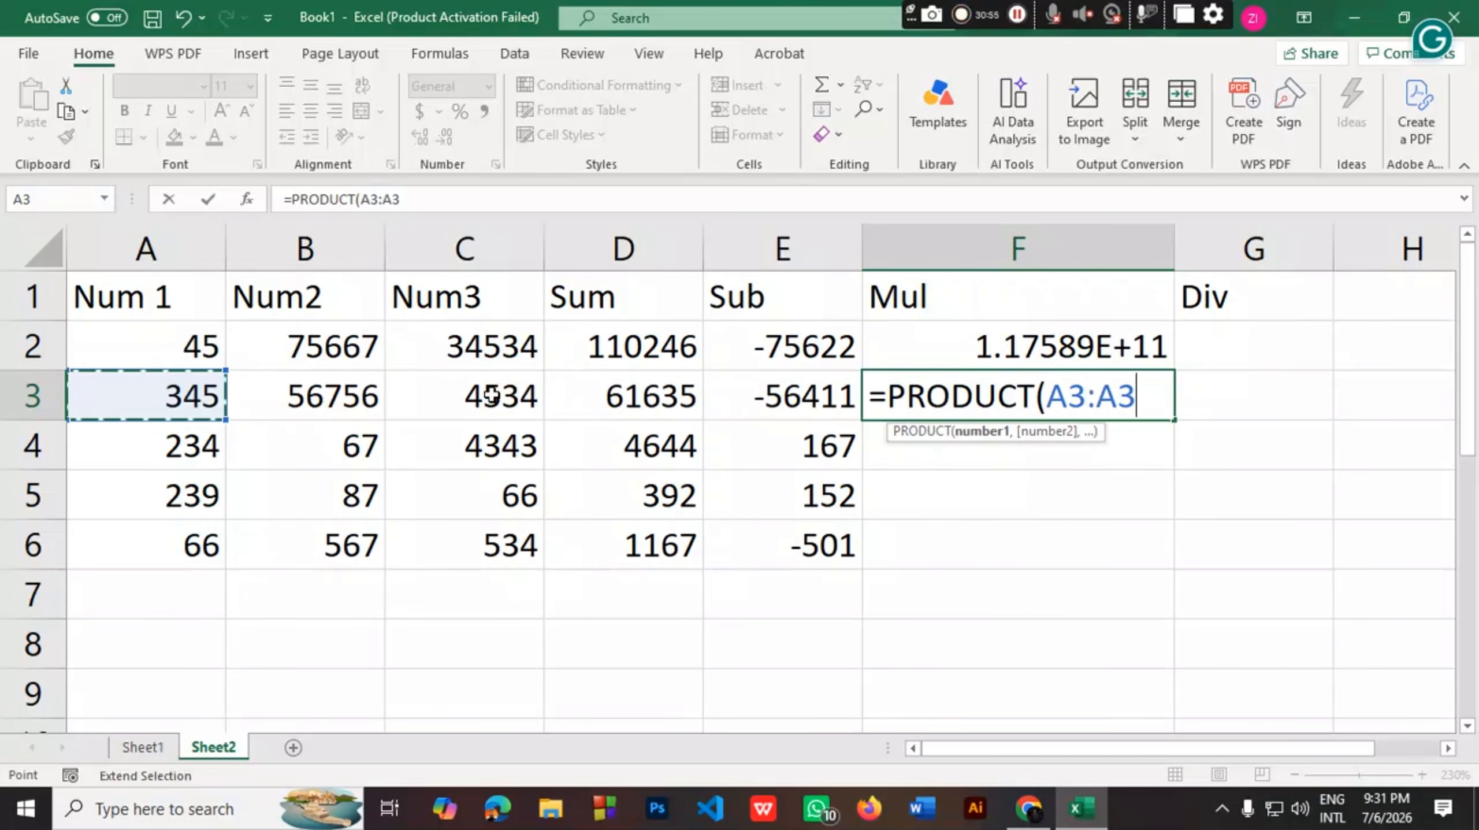
{"action": "key", "text": "BackSpace"}
{"action": "key", "text": "BackSpace"}
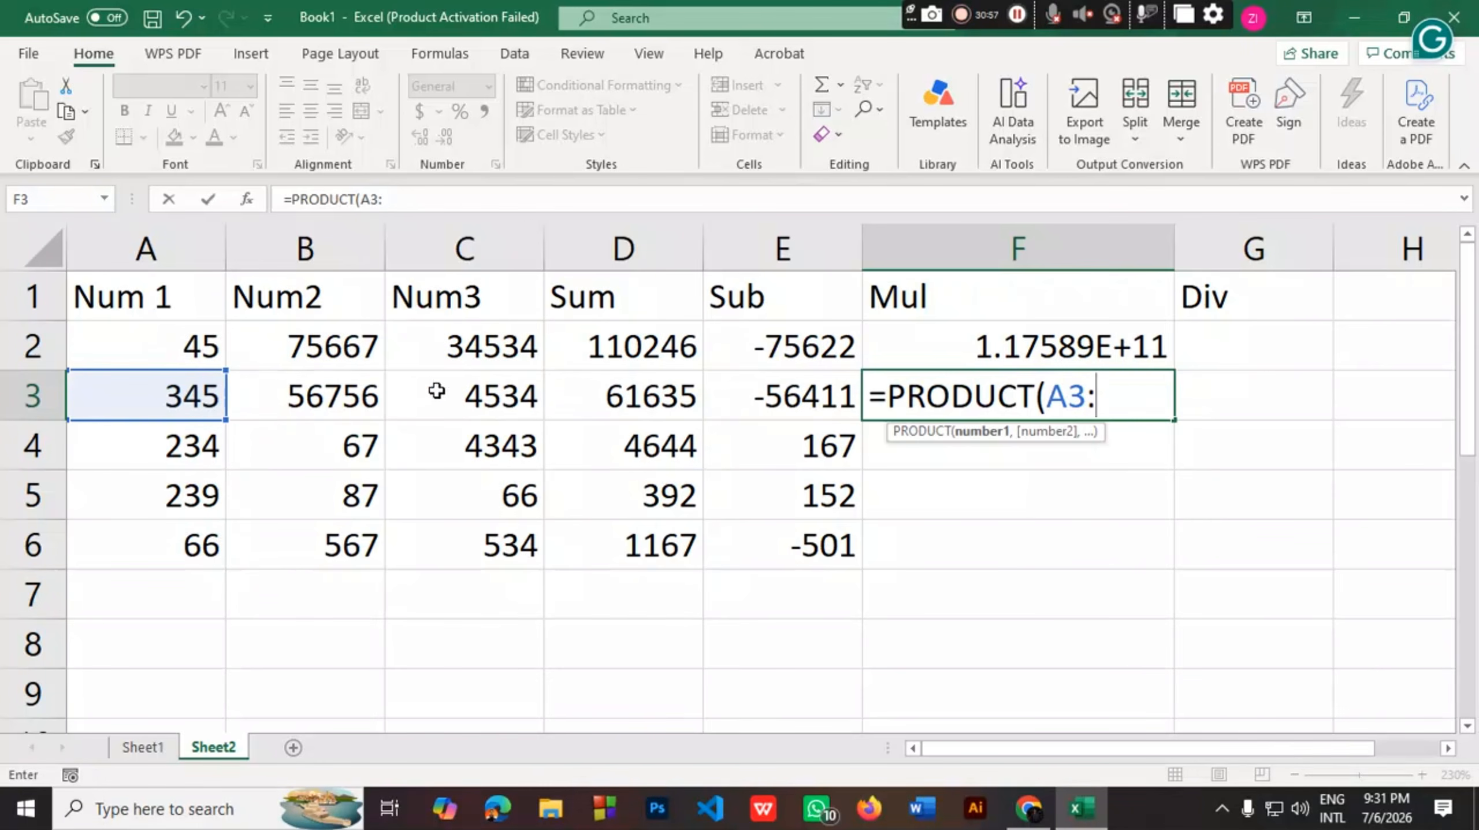
{"action": "left_click", "coordinate": [498, 407]}
{"action": "type", "text": ")"}
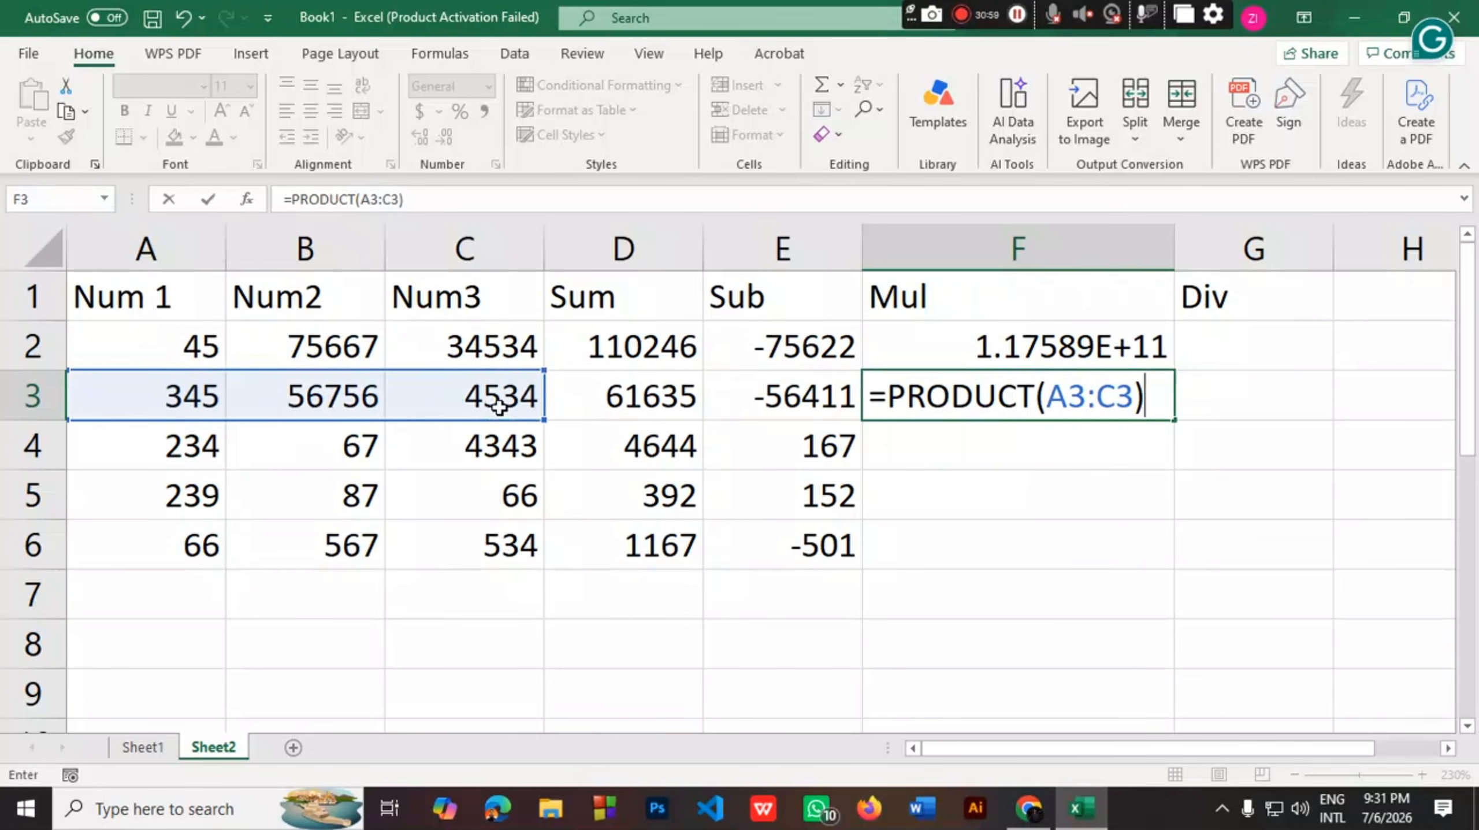
{"action": "key", "text": "Return"}
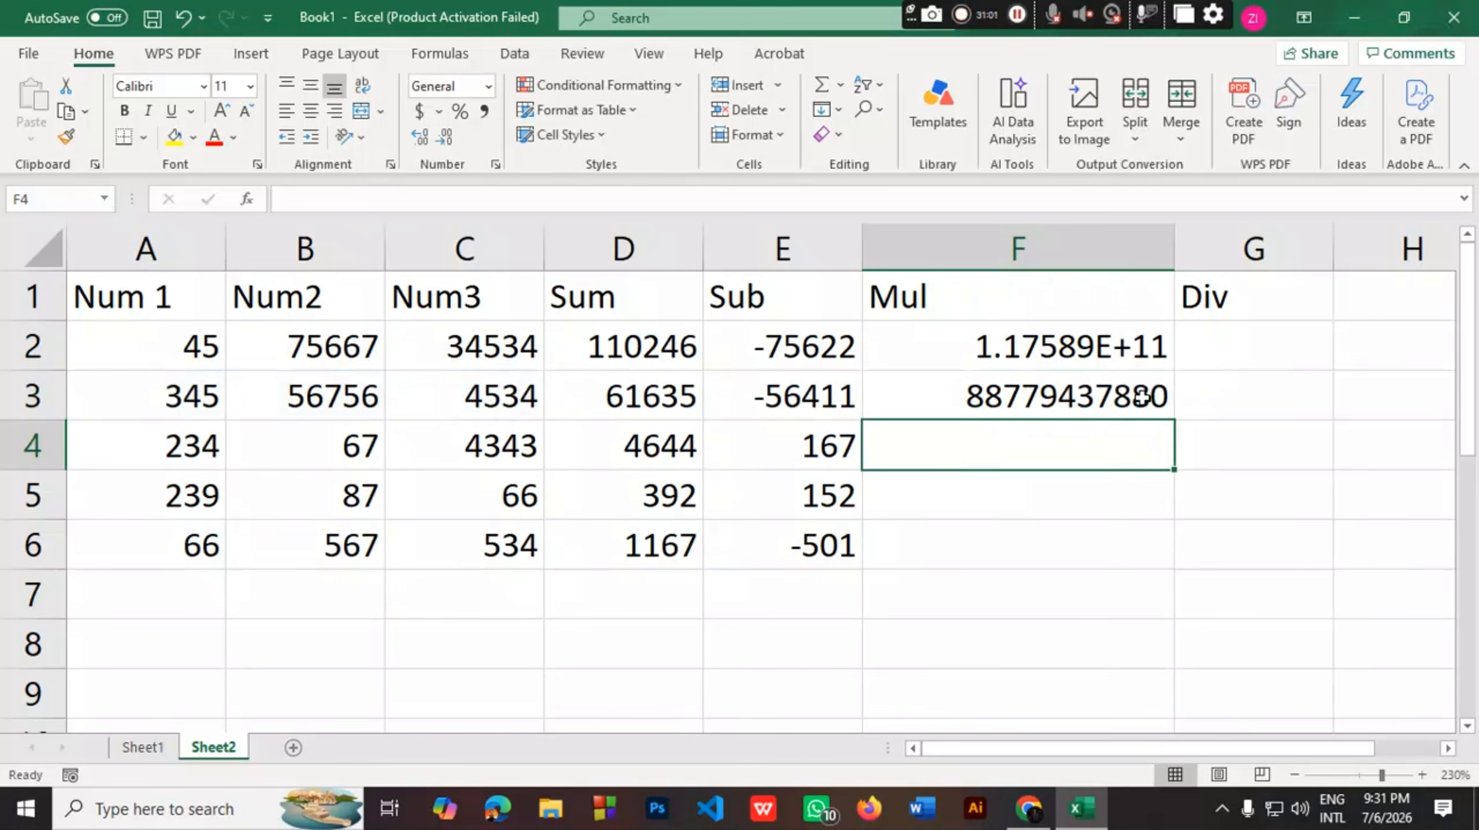
{"action": "left_click", "coordinate": [1169, 388]}
{"action": "left_click_drag", "start_coordinate": [1173, 420], "coordinate": [1158, 572]}
Enter the formula =B2/C2 in cell G2 and fill it down through G6
{"action": "double_click", "coordinate": [1212, 336]}
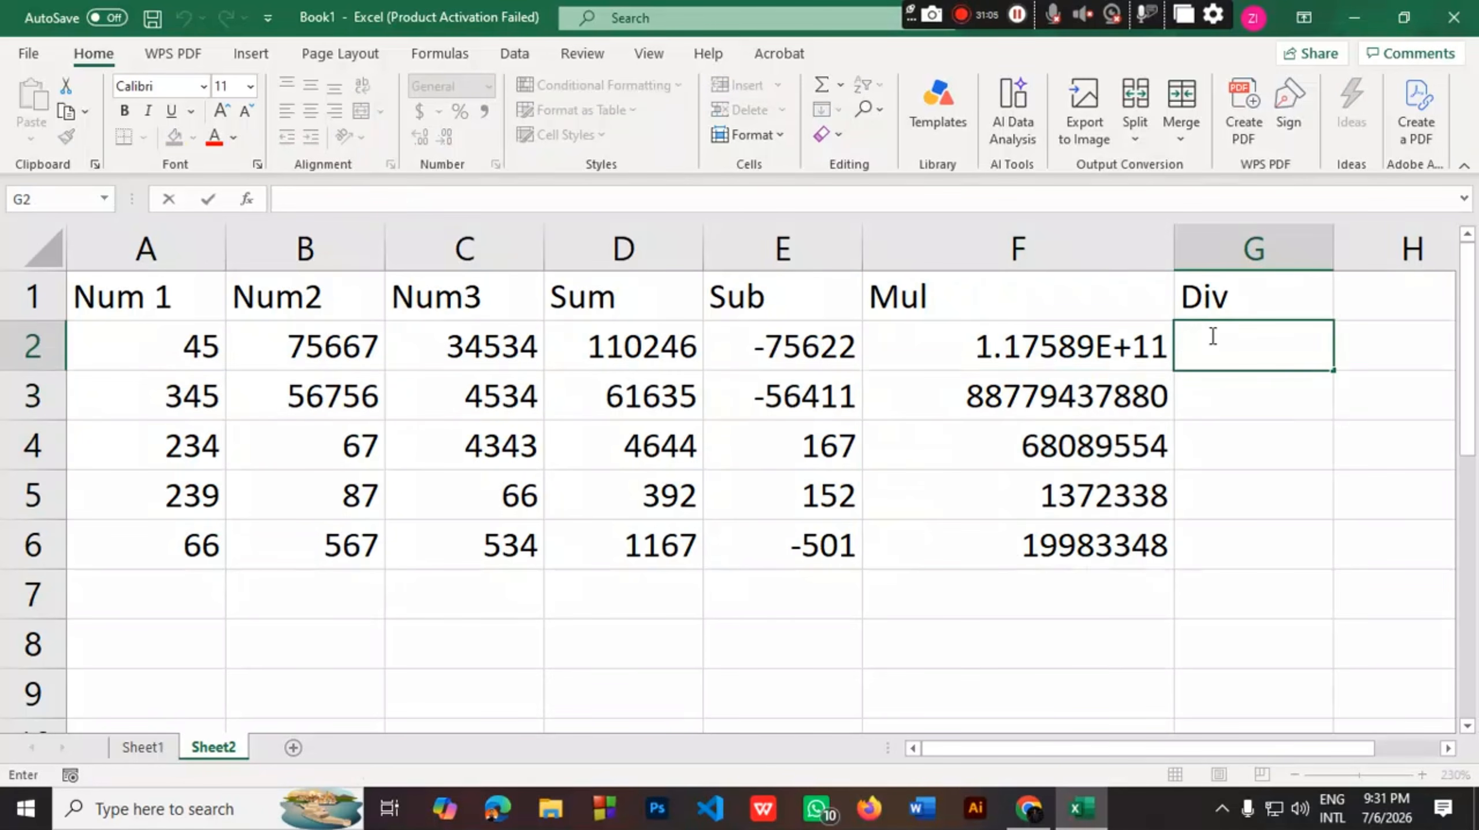
{"action": "type", "text": "="}
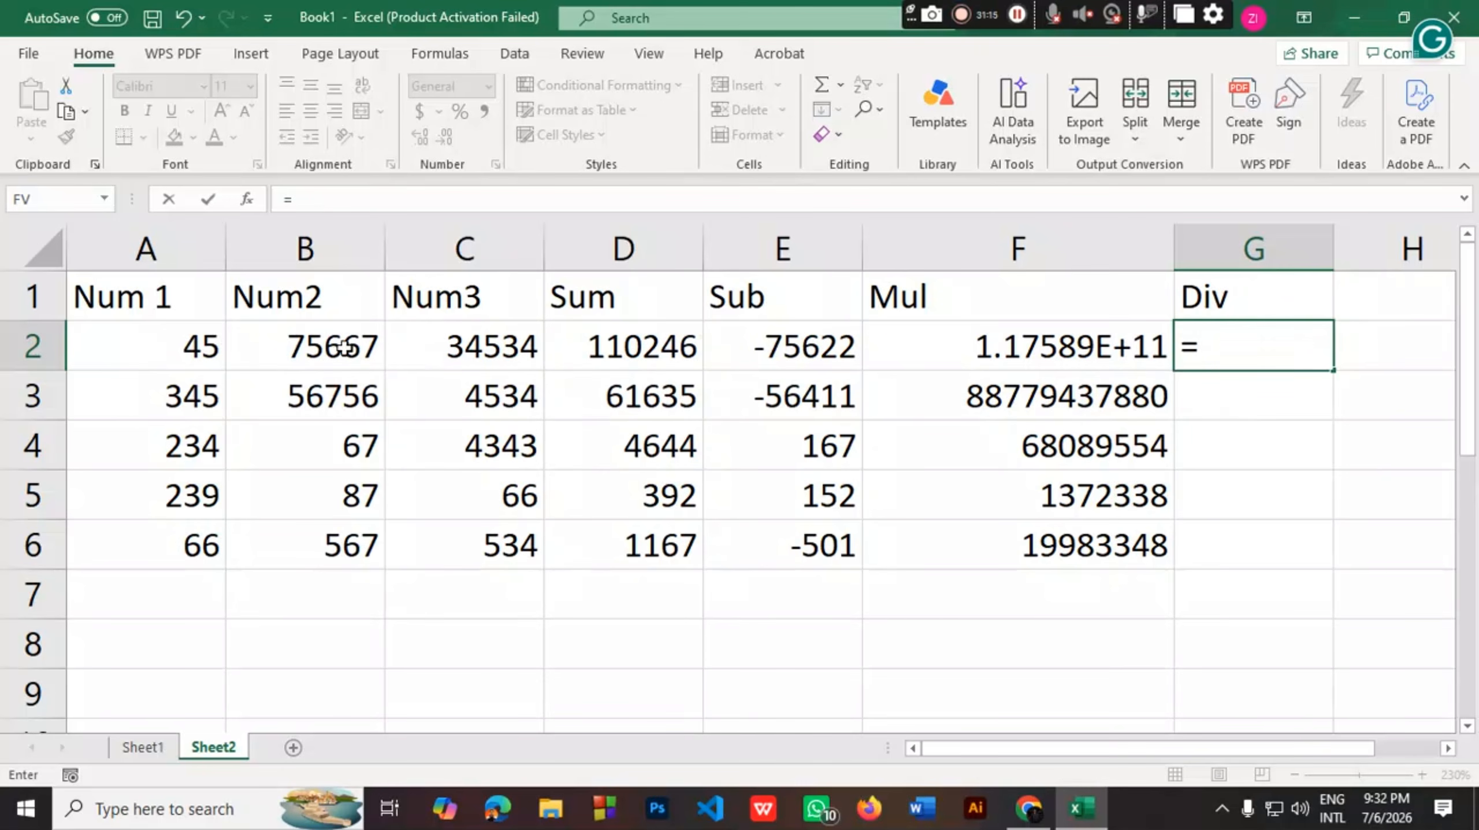
{"action": "left_click", "coordinate": [279, 351]}
{"action": "type", "text": "/"}
{"action": "left_click", "coordinate": [494, 334]}
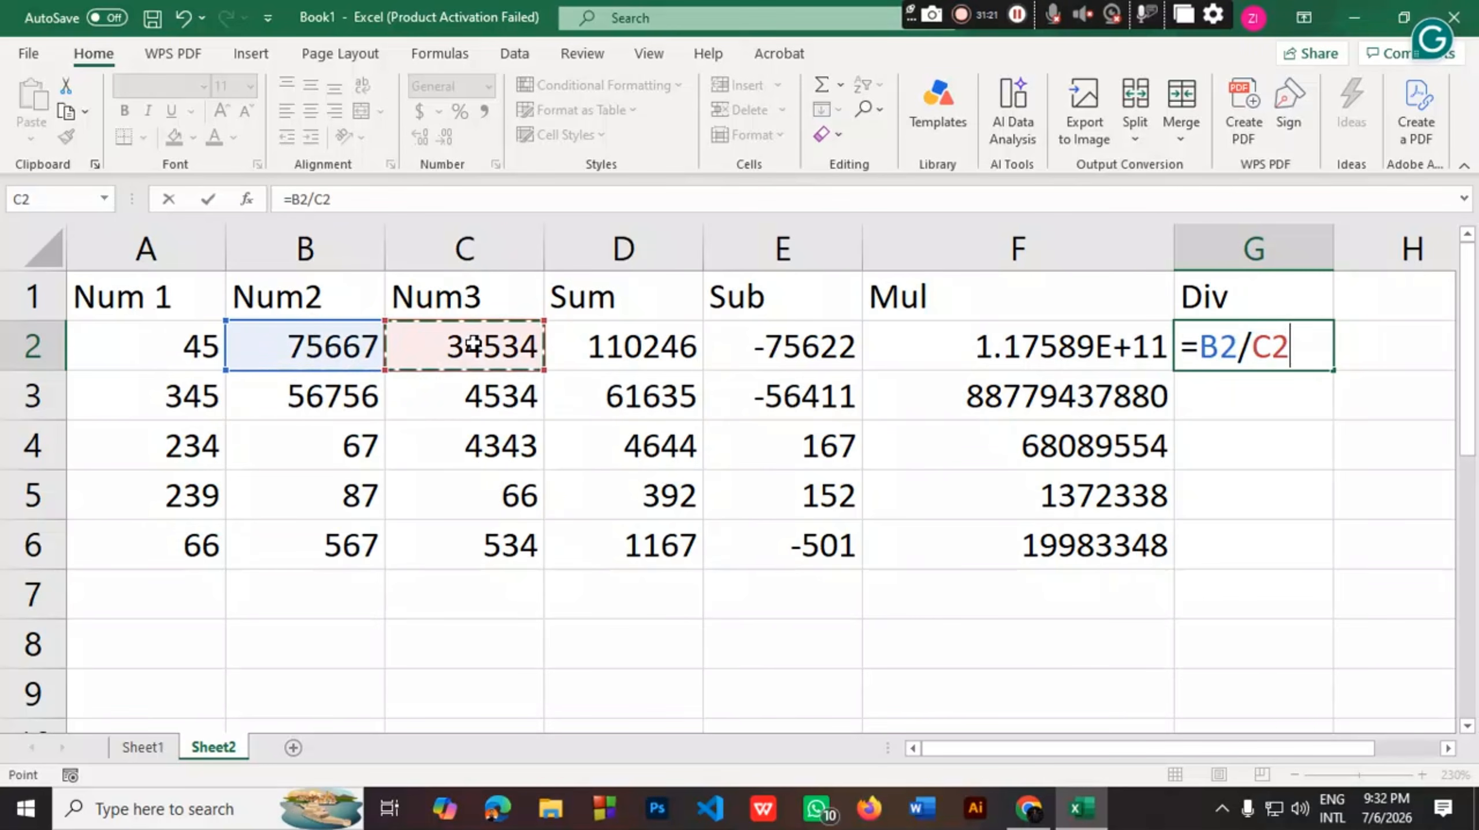
{"action": "key", "text": "Return"}
{"action": "key", "text": "Up"}
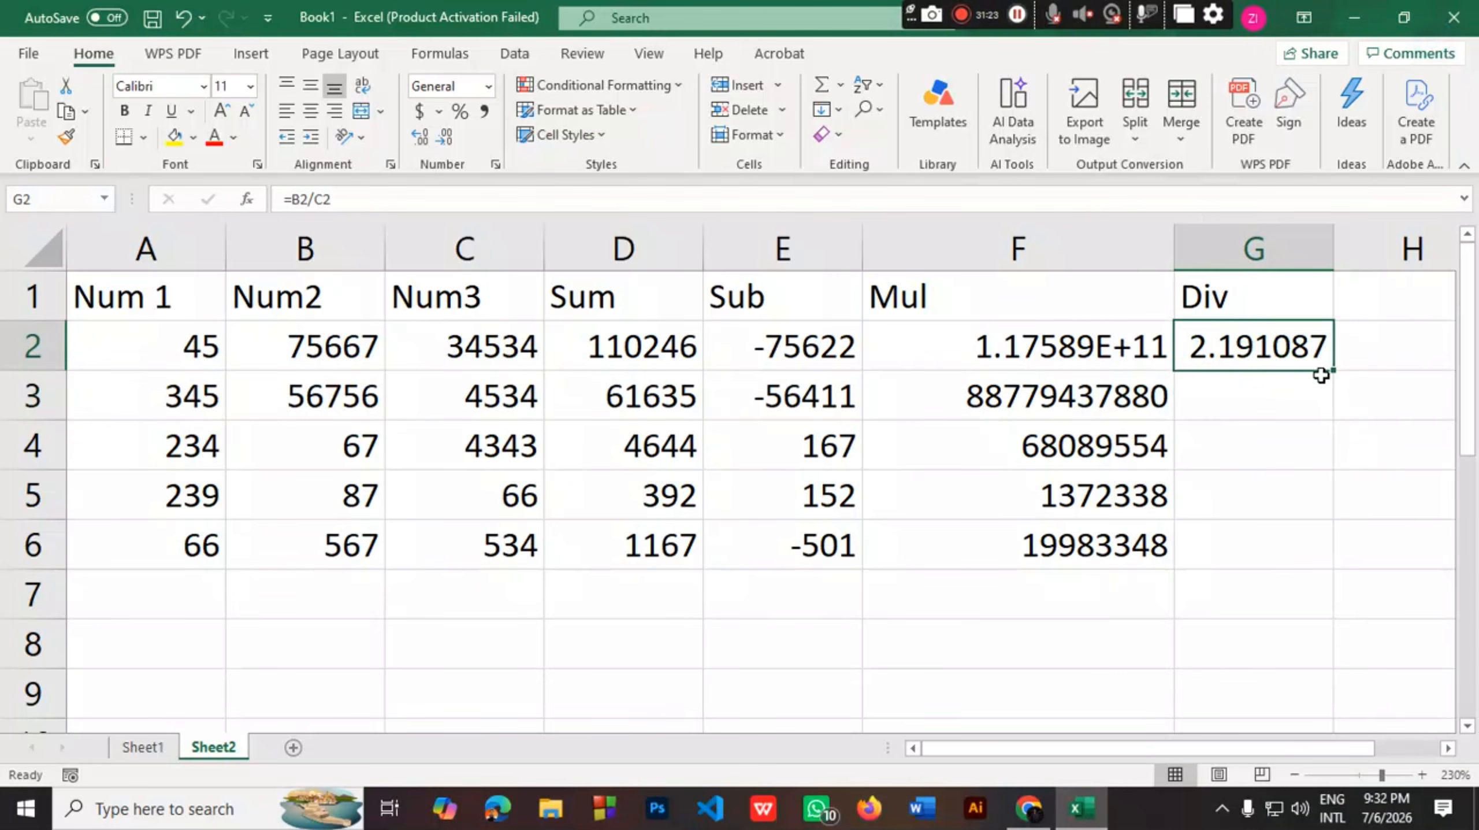
{"action": "left_click_drag", "start_coordinate": [1334, 371], "coordinate": [1324, 569]}
{"action": "left_click", "coordinate": [1261, 648]}
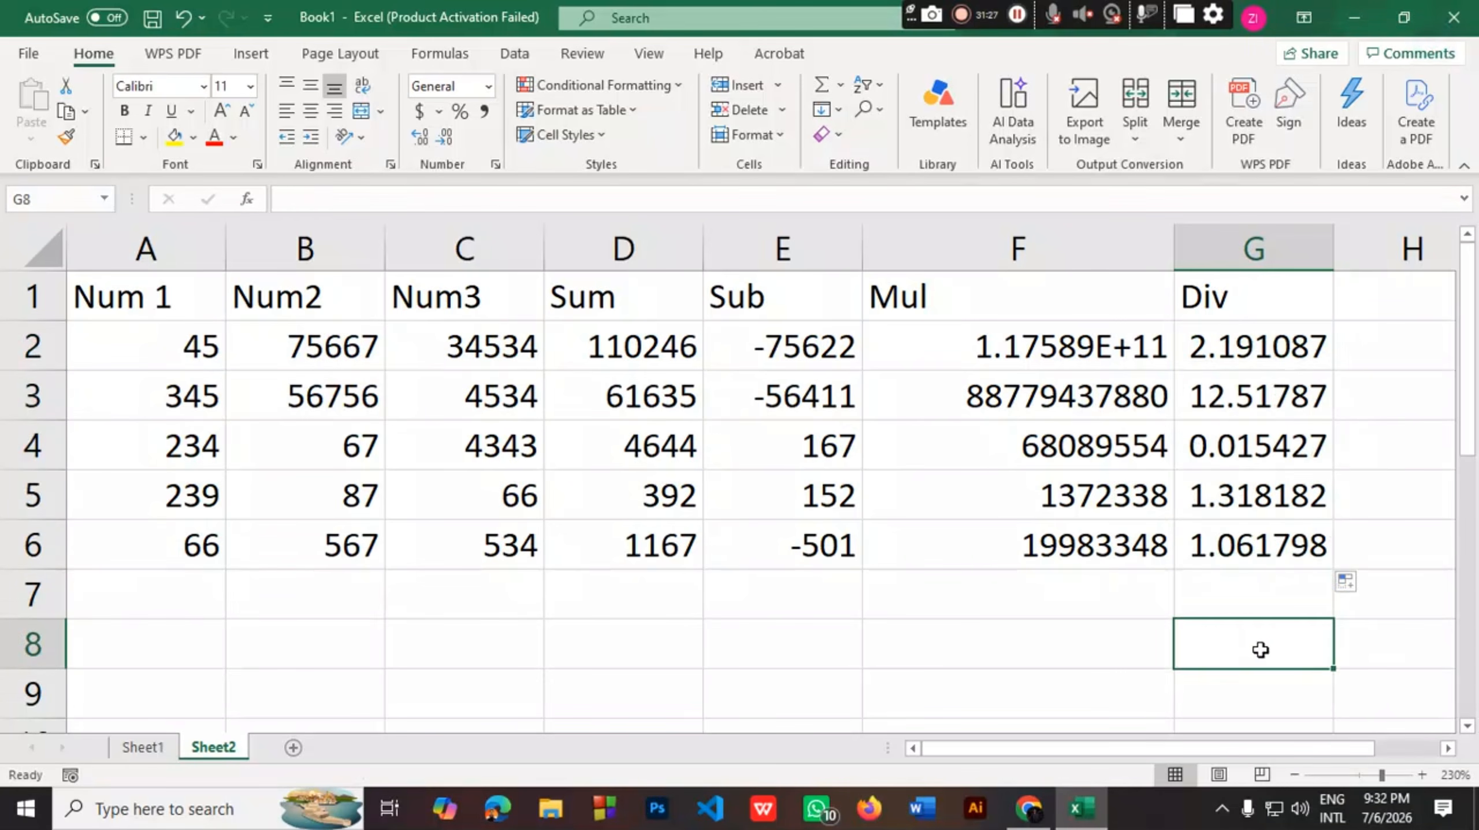
Review the Sum, Sub, Mul and Div columns by selecting each one in turn
{"action": "left_click_drag", "start_coordinate": [598, 298], "coordinate": [622, 542]}
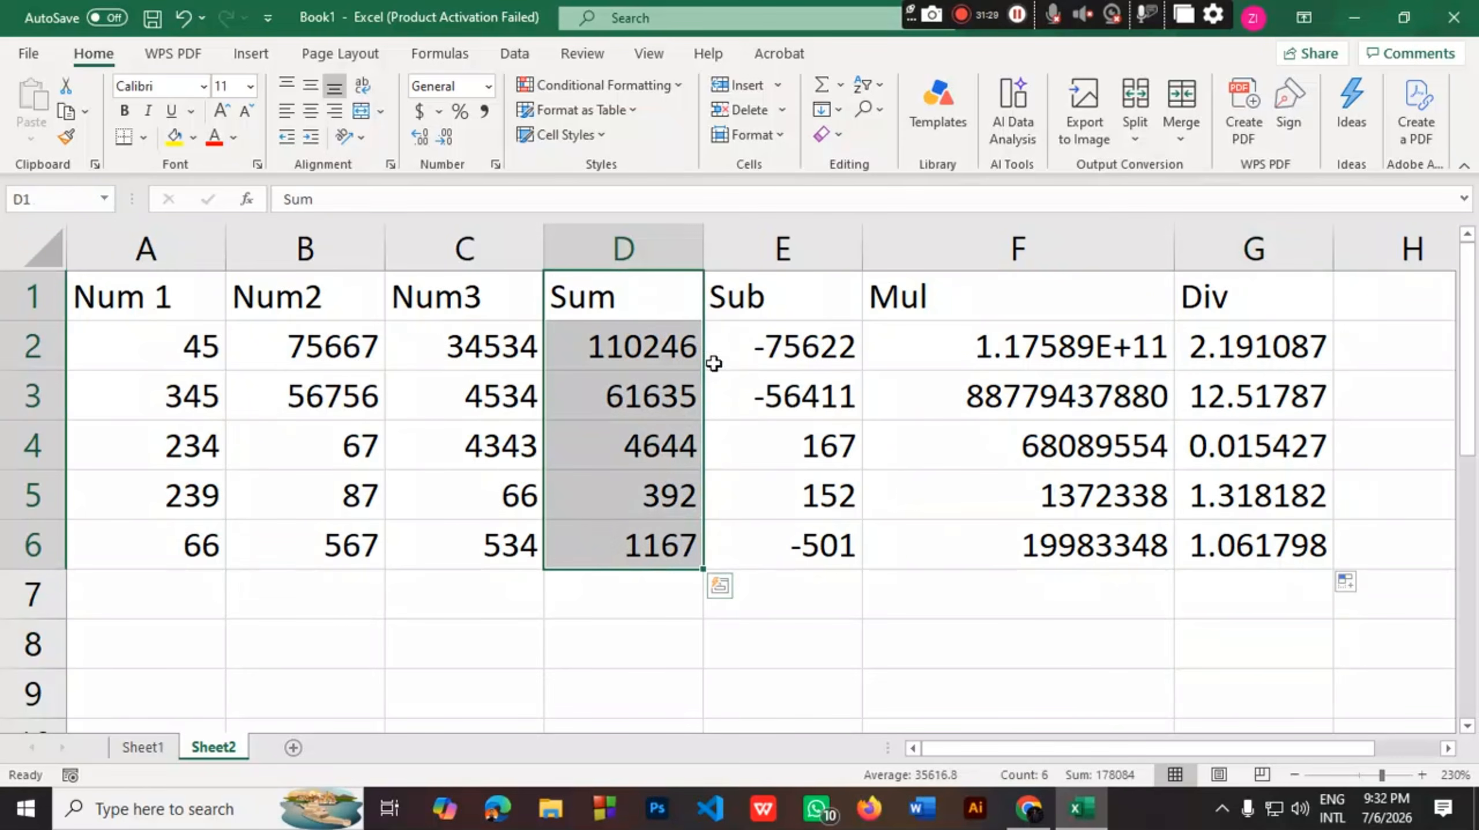
{"action": "left_click_drag", "start_coordinate": [756, 297], "coordinate": [765, 544]}
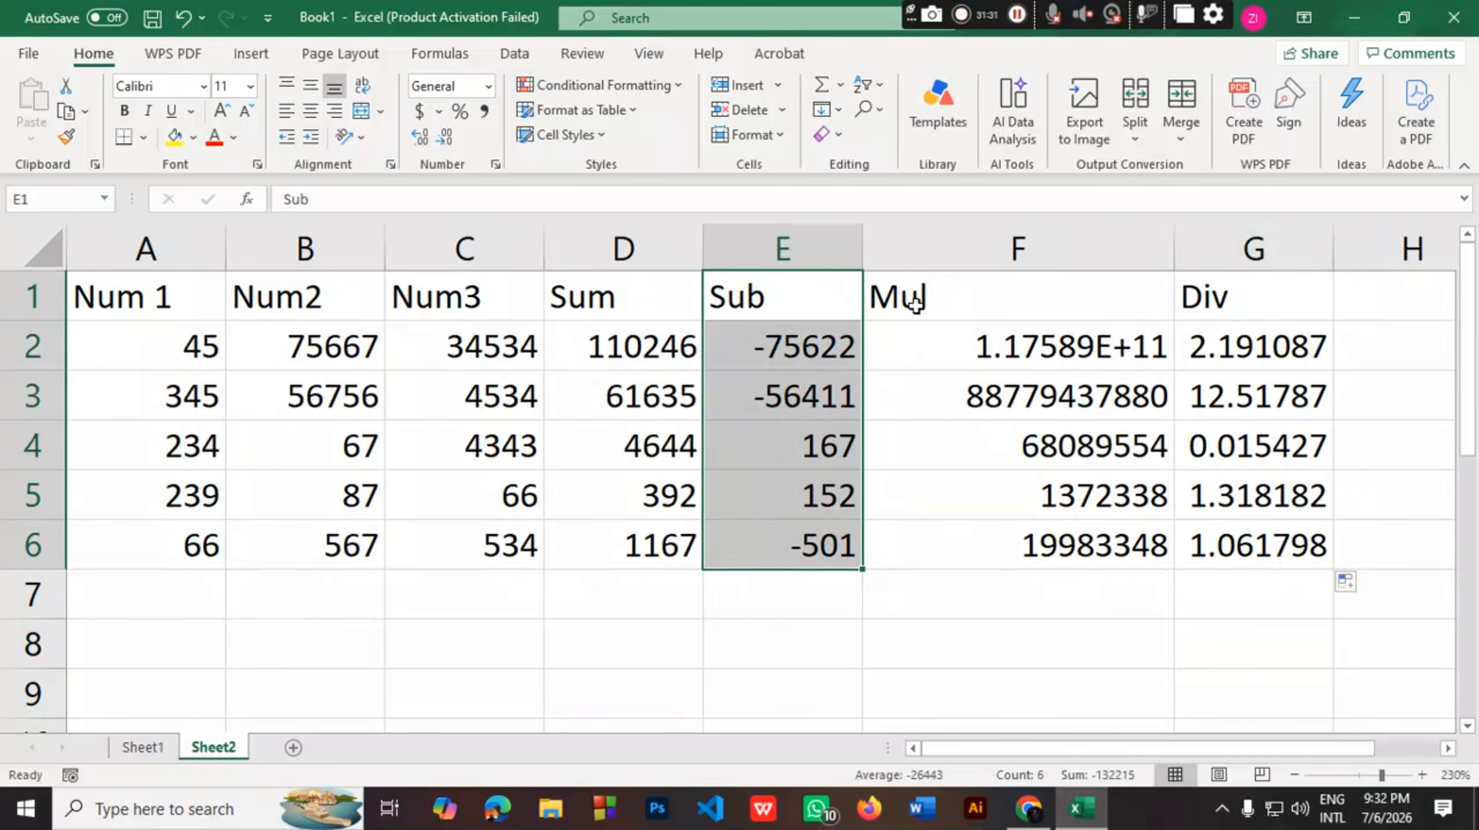
{"action": "left_click_drag", "start_coordinate": [590, 308], "coordinate": [631, 532]}
{"action": "left_click_drag", "start_coordinate": [767, 300], "coordinate": [787, 546]}
{"action": "left_click_drag", "start_coordinate": [996, 302], "coordinate": [1019, 549]}
{"action": "left_click_drag", "start_coordinate": [1283, 291], "coordinate": [1227, 549]}
Add the heading "per" in cell H1, next to the Div column
{"action": "left_click_drag", "start_coordinate": [1033, 740], "coordinate": [1096, 739]}
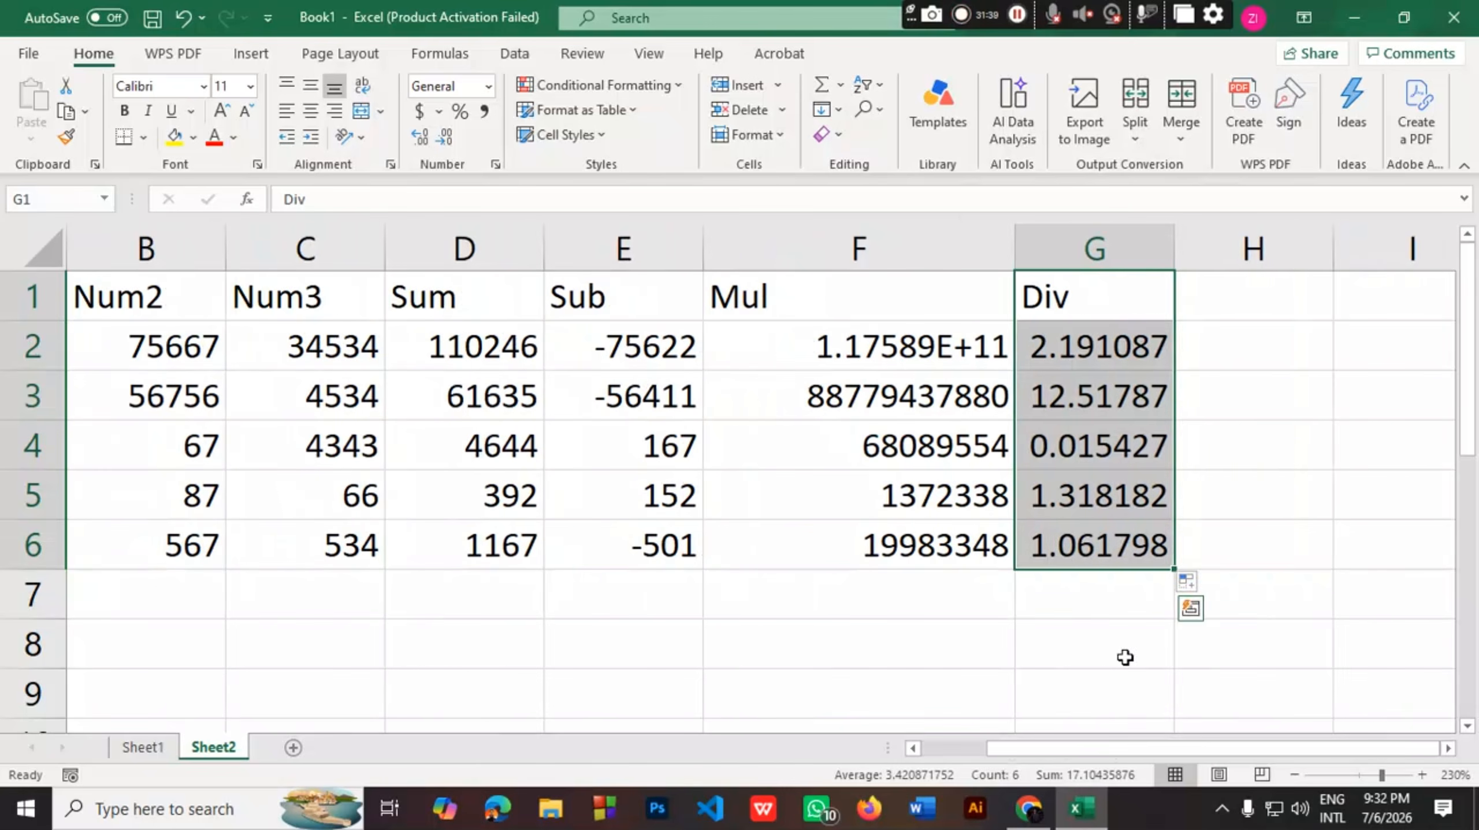
{"action": "double_click", "coordinate": [1216, 294]}
{"action": "type", "text": "per"}
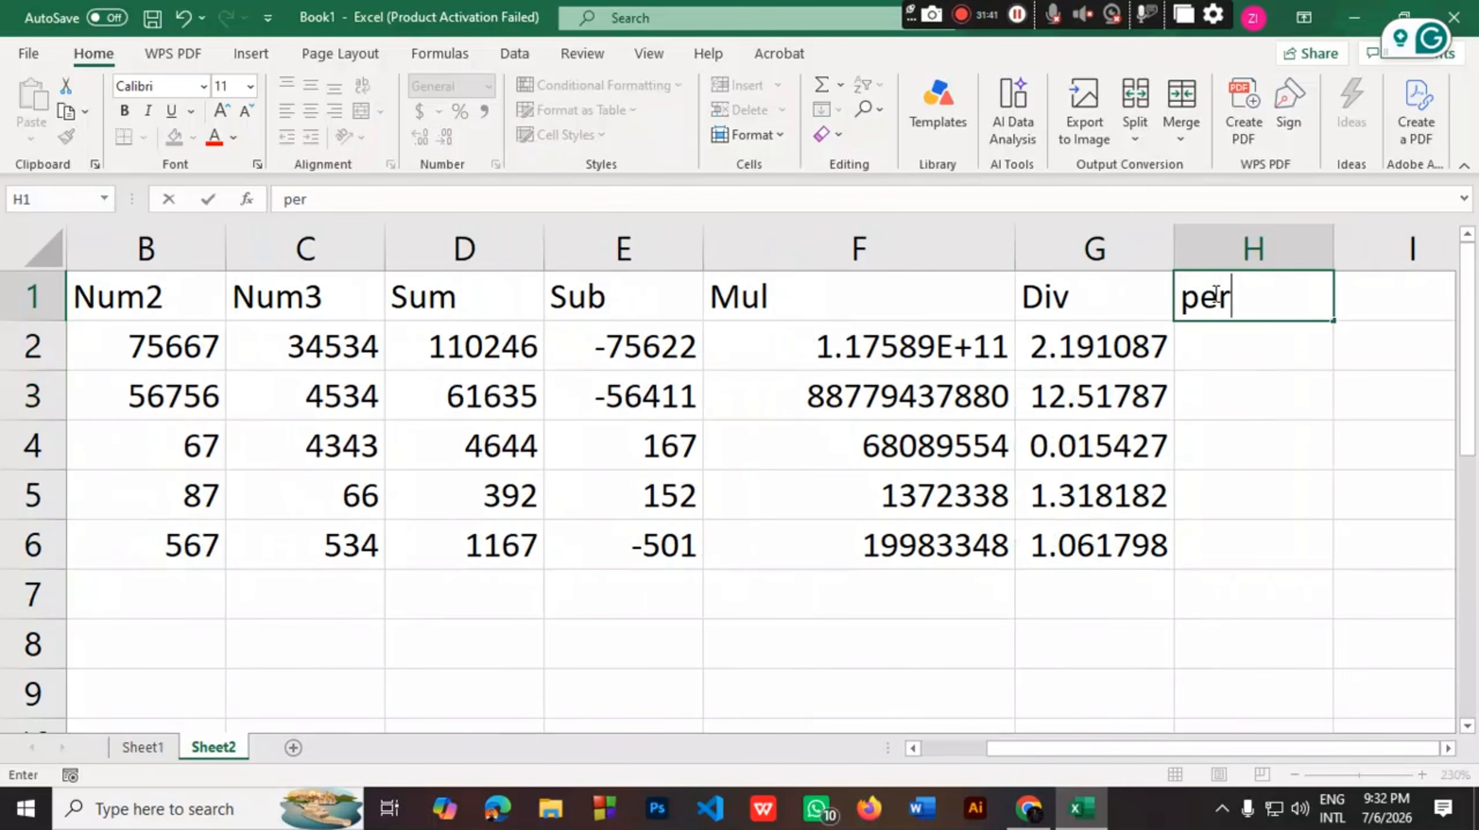
{"action": "key", "text": "Return"}
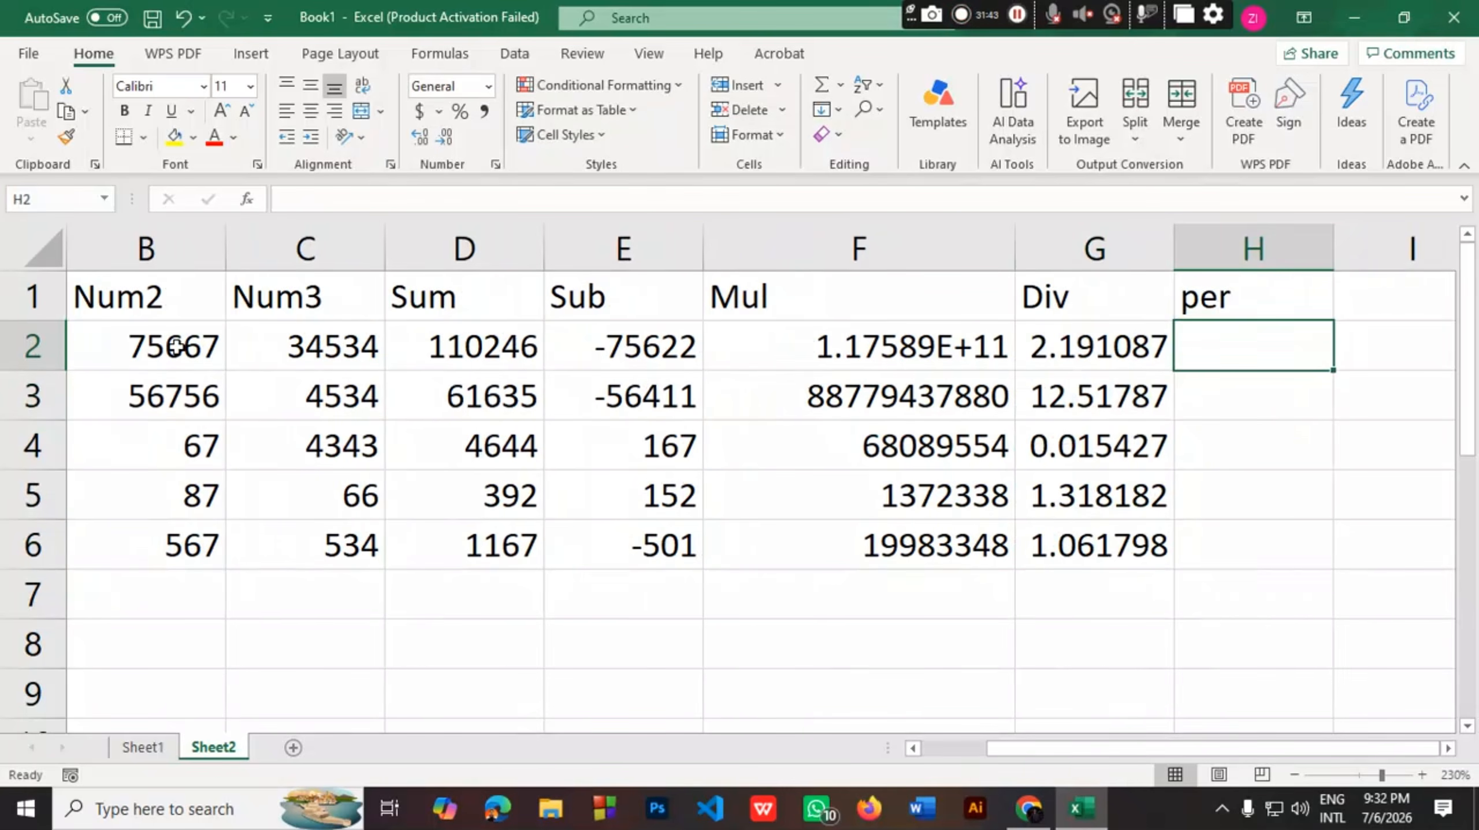
Enter the formula =A2*B2% in cell H2 to calculate the first row's percentage
{"action": "left_click_drag", "start_coordinate": [1041, 749], "coordinate": [936, 742]}
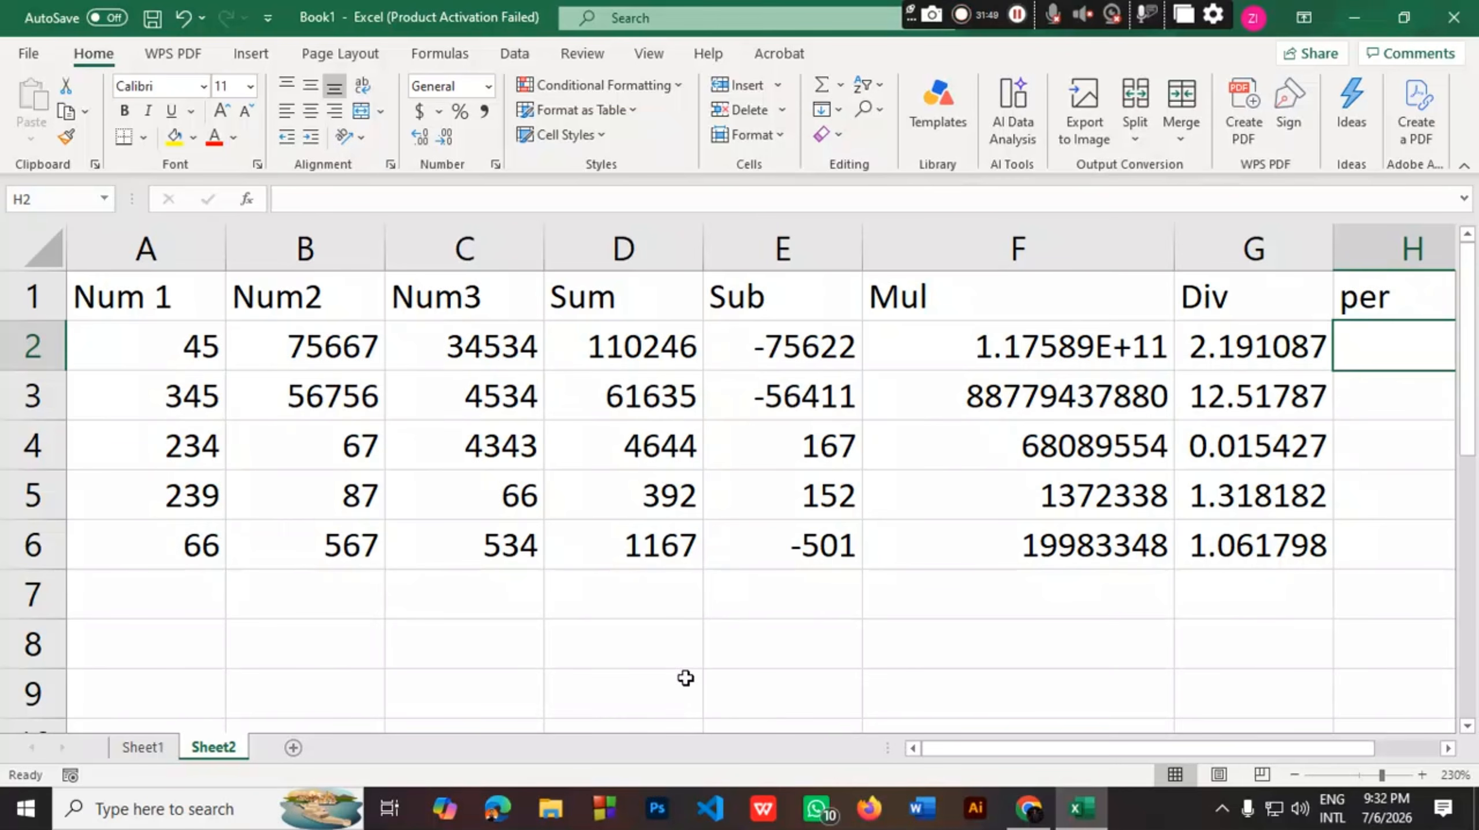
{"action": "left_click", "coordinate": [1292, 774]}
{"action": "left_click", "coordinate": [1293, 775]}
{"action": "left_click", "coordinate": [148, 350]}
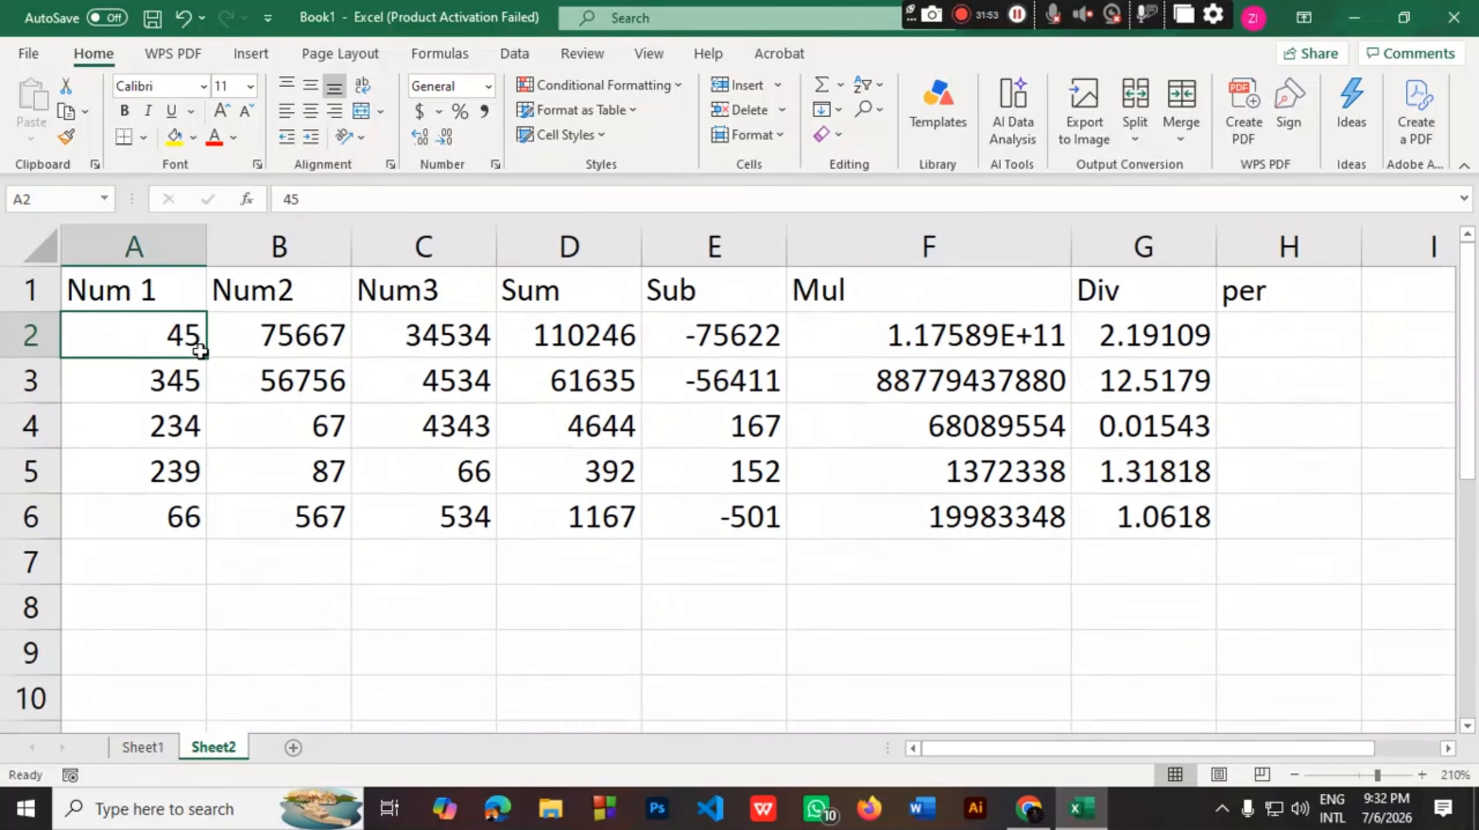
{"action": "left_click", "coordinate": [297, 348]}
{"action": "left_click", "coordinate": [168, 335]}
{"action": "left_click", "coordinate": [1235, 334]}
{"action": "double_click", "coordinate": [1240, 334]}
{"action": "type", "text": "="}
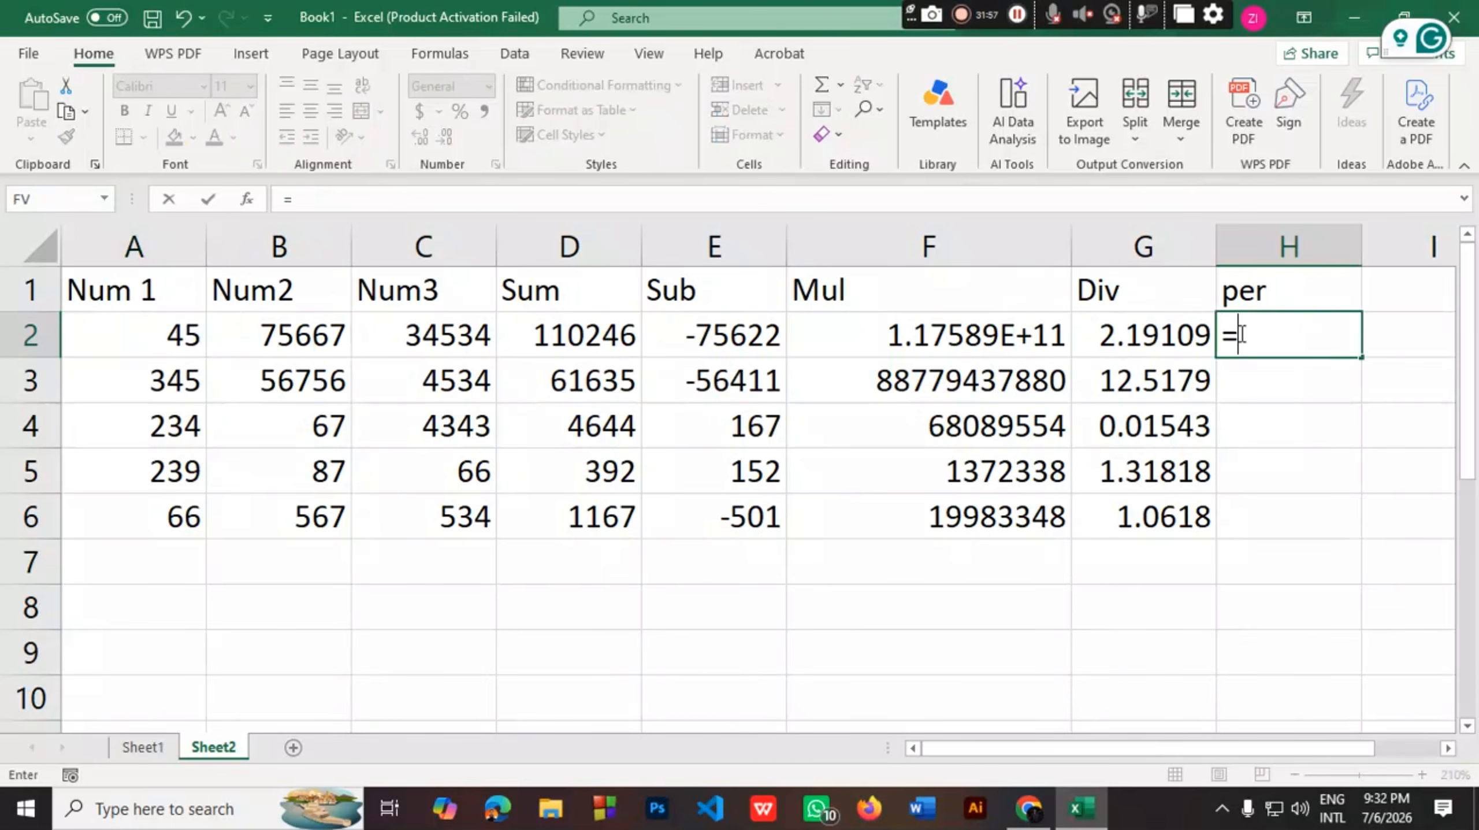
{"action": "left_click", "coordinate": [177, 339]}
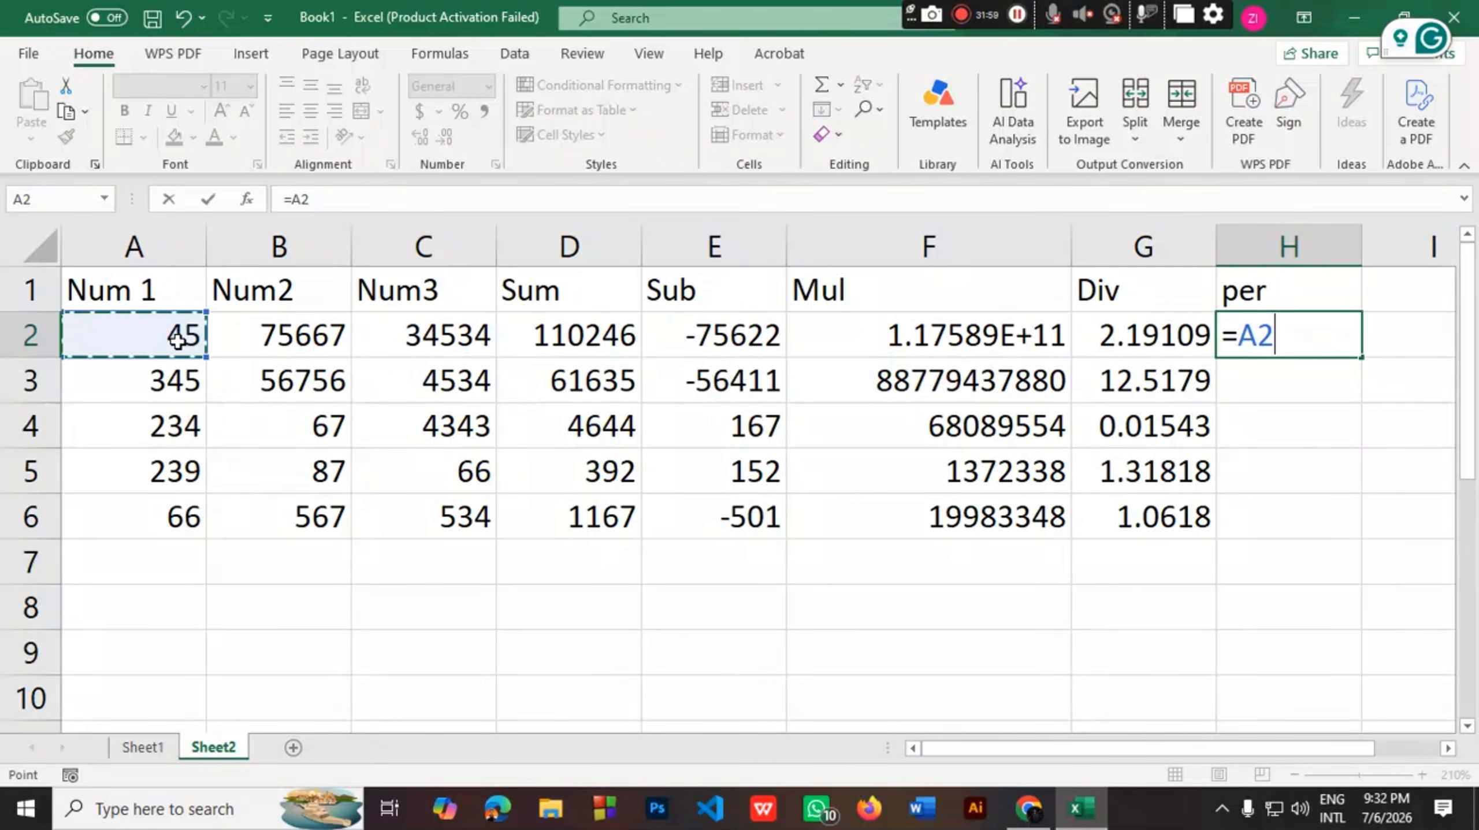
{"action": "type", "text": "*"}
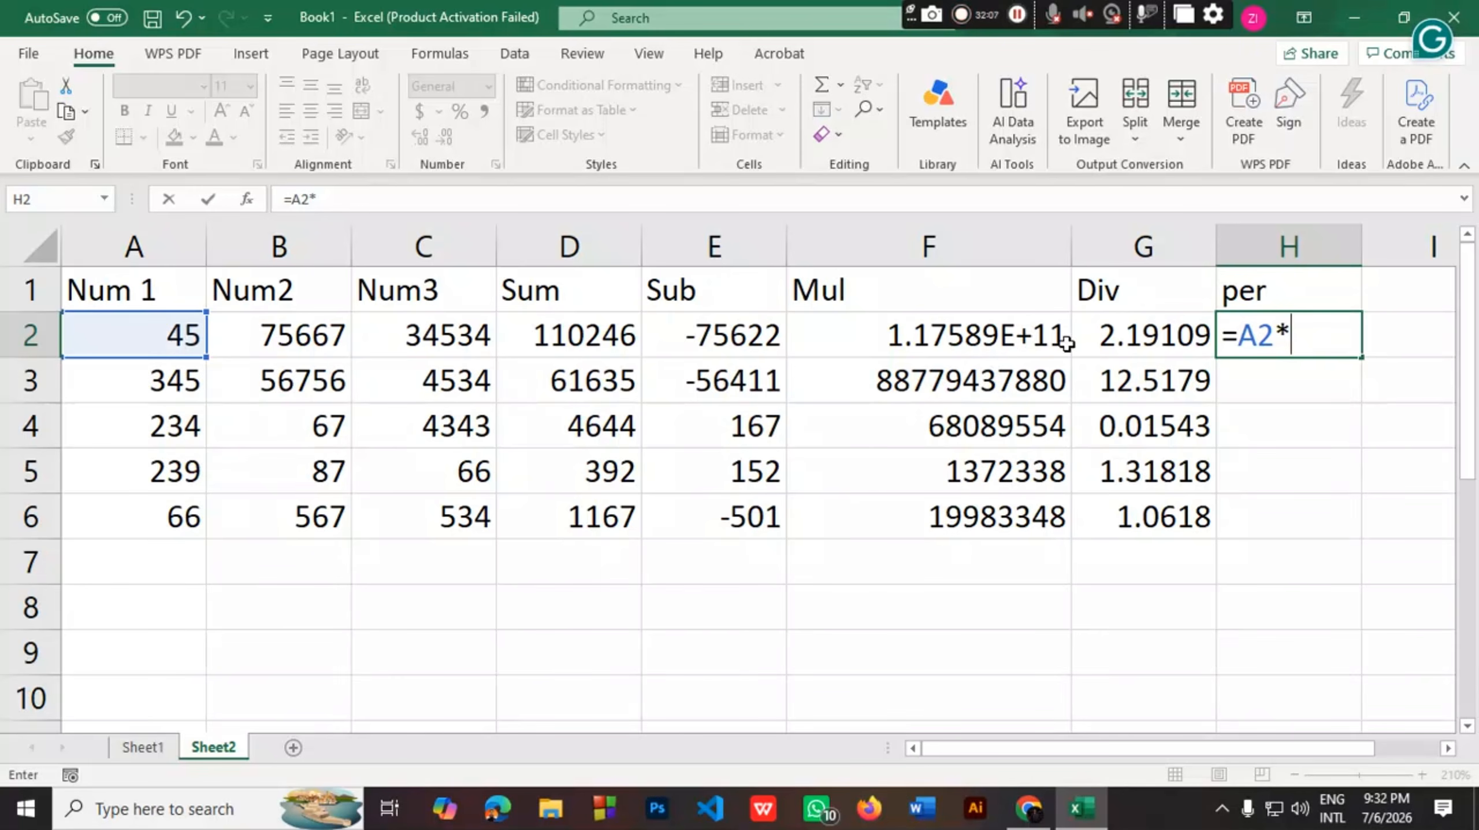
{"action": "left_click", "coordinate": [311, 346]}
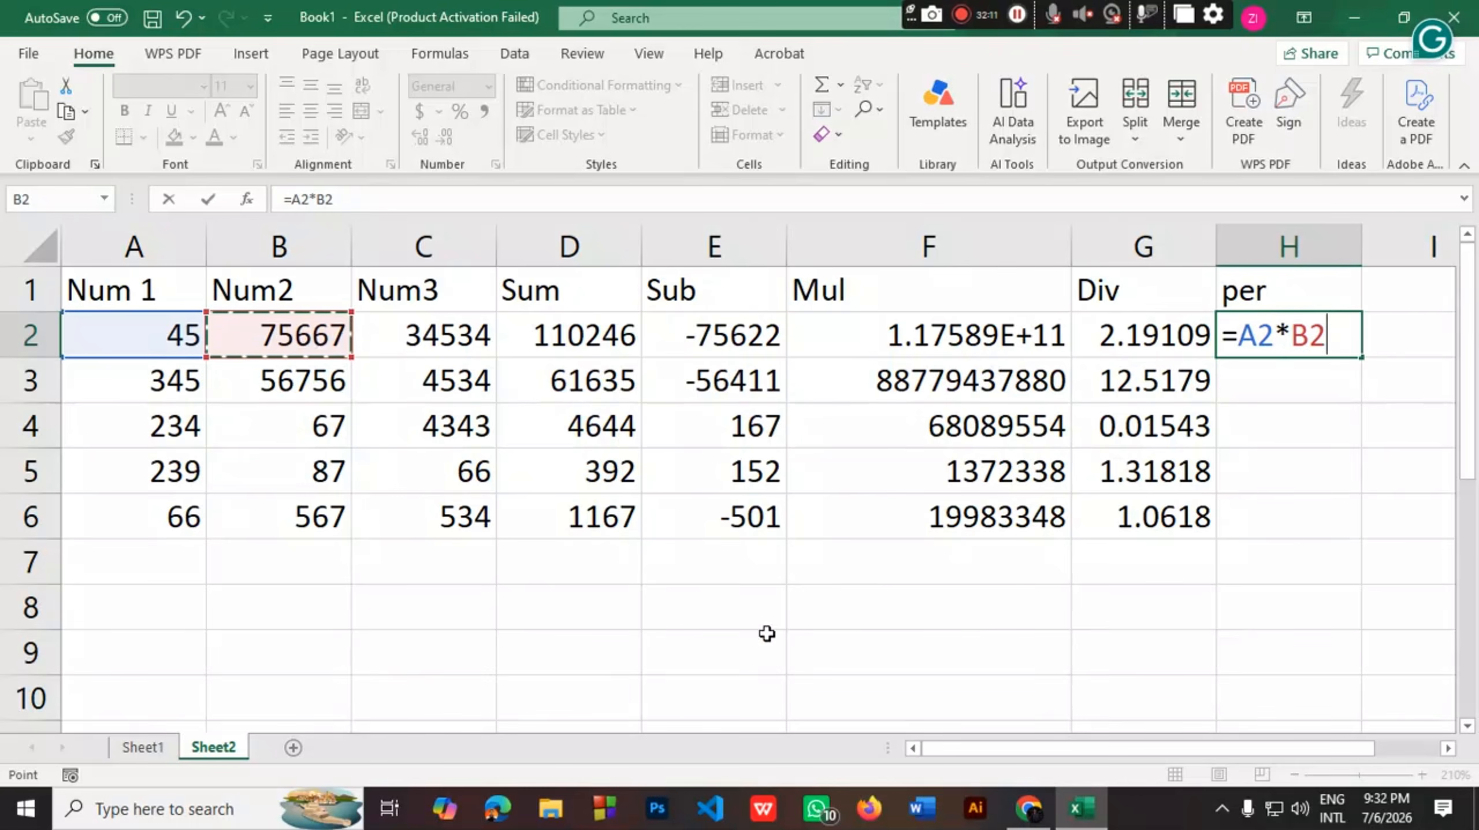
{"action": "type", "text": "%"}
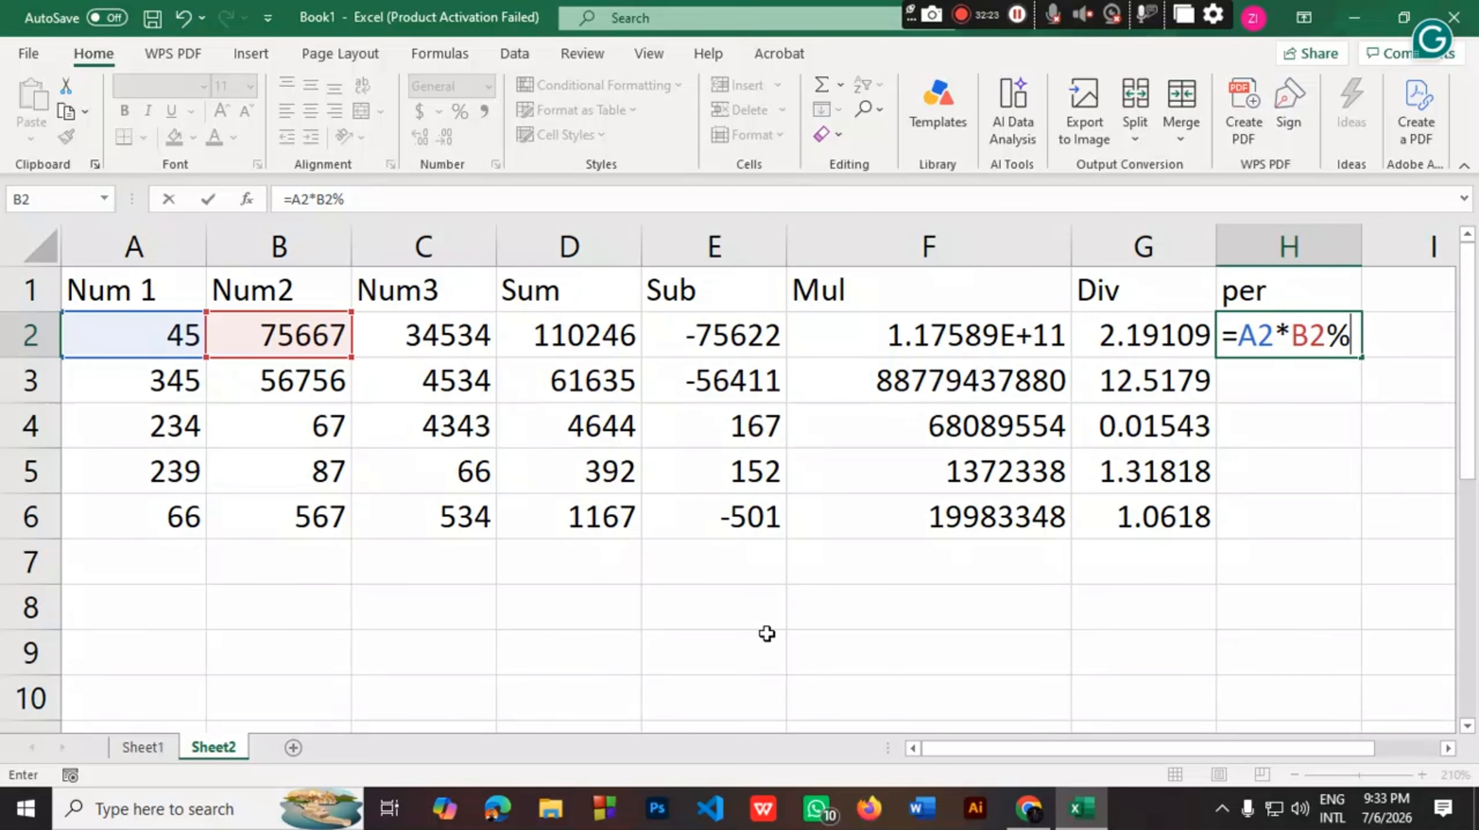
{"action": "key", "text": "Return"}
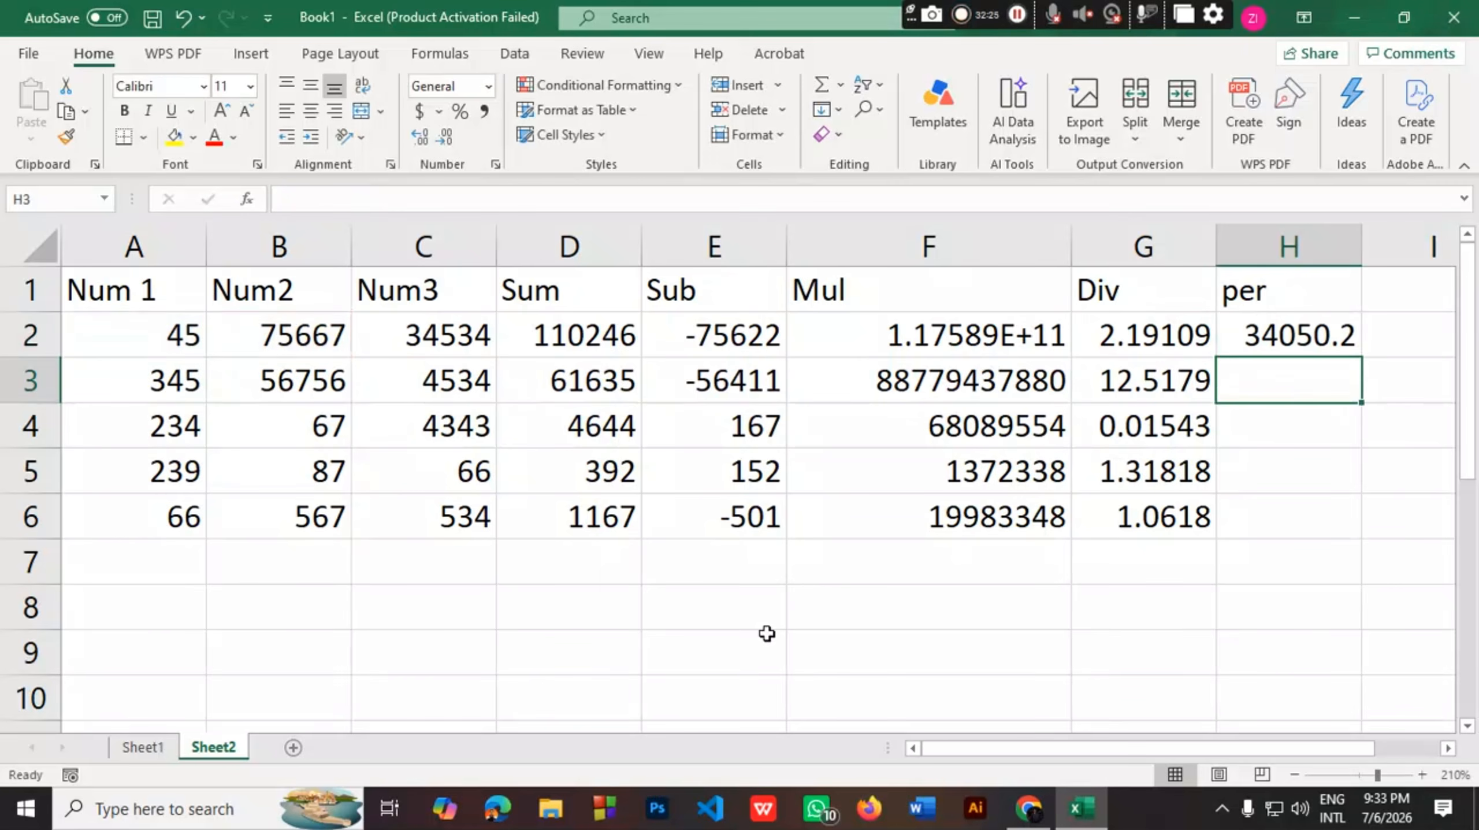
Enter the formula =B3*C3% in cell H3 and fill it down through H6
{"action": "type", "text": "="}
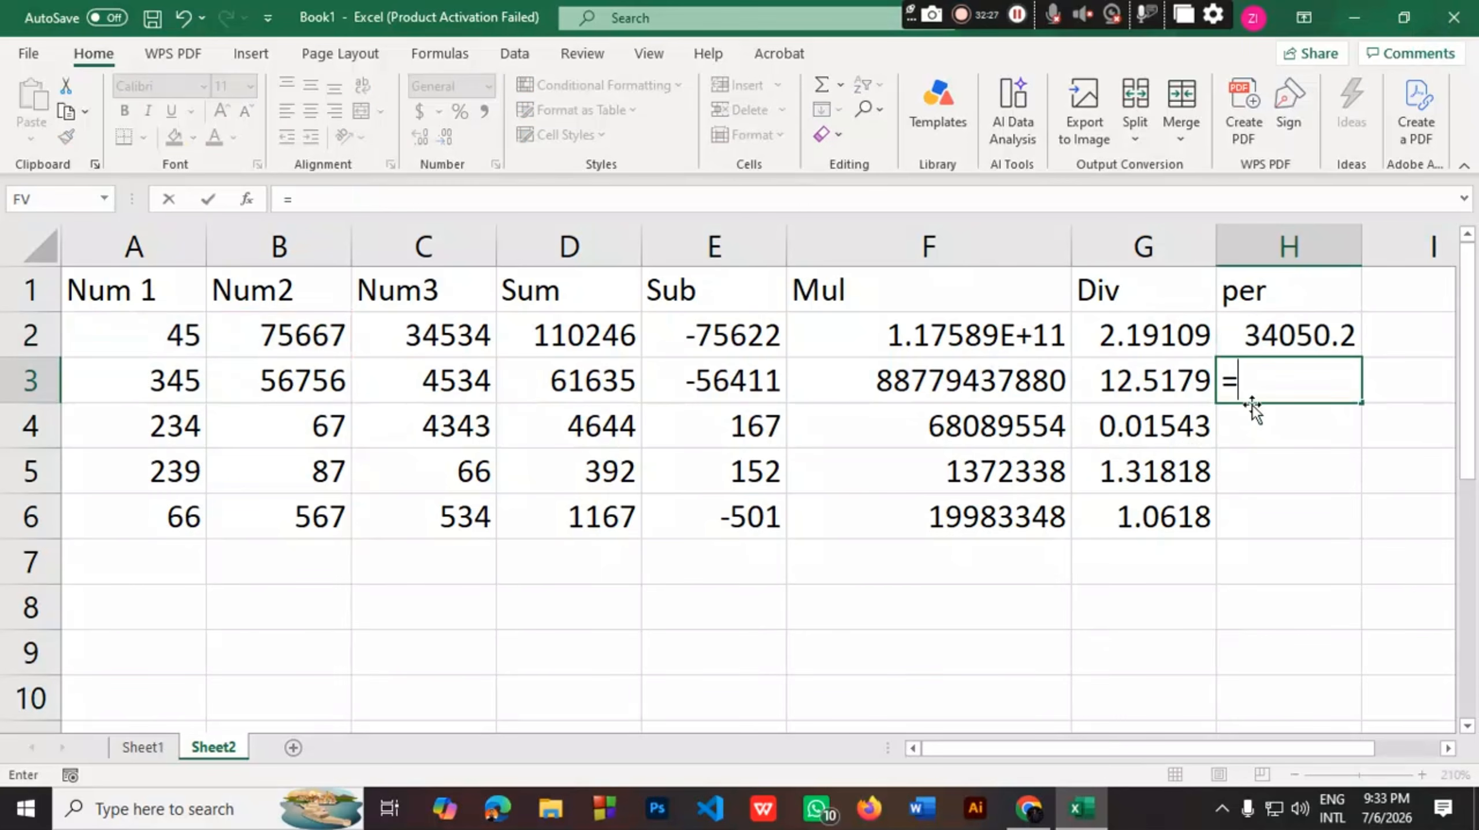
{"action": "left_click", "coordinate": [289, 387]}
{"action": "type", "text": "*"}
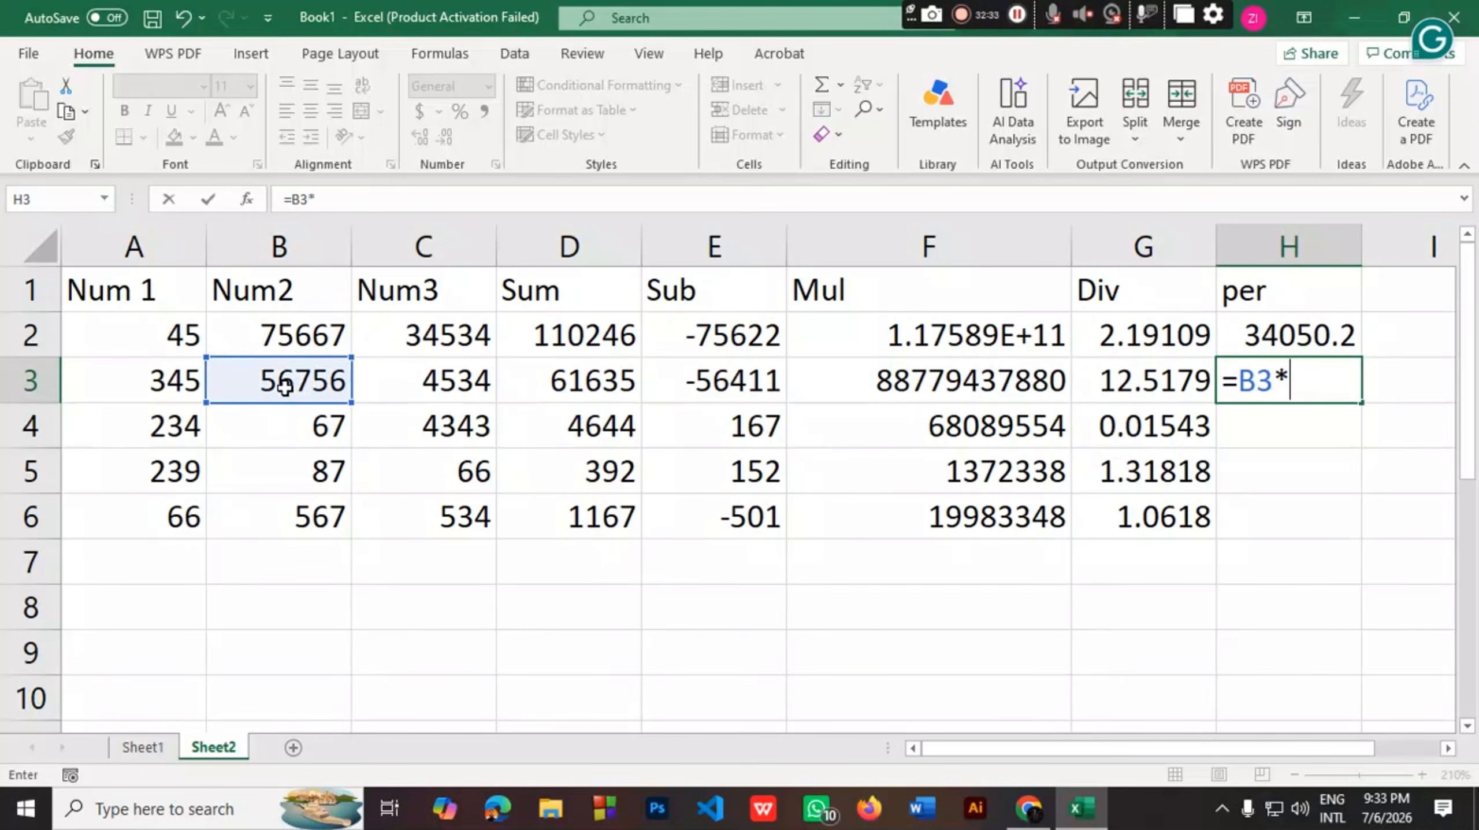
{"action": "left_click", "coordinate": [475, 386]}
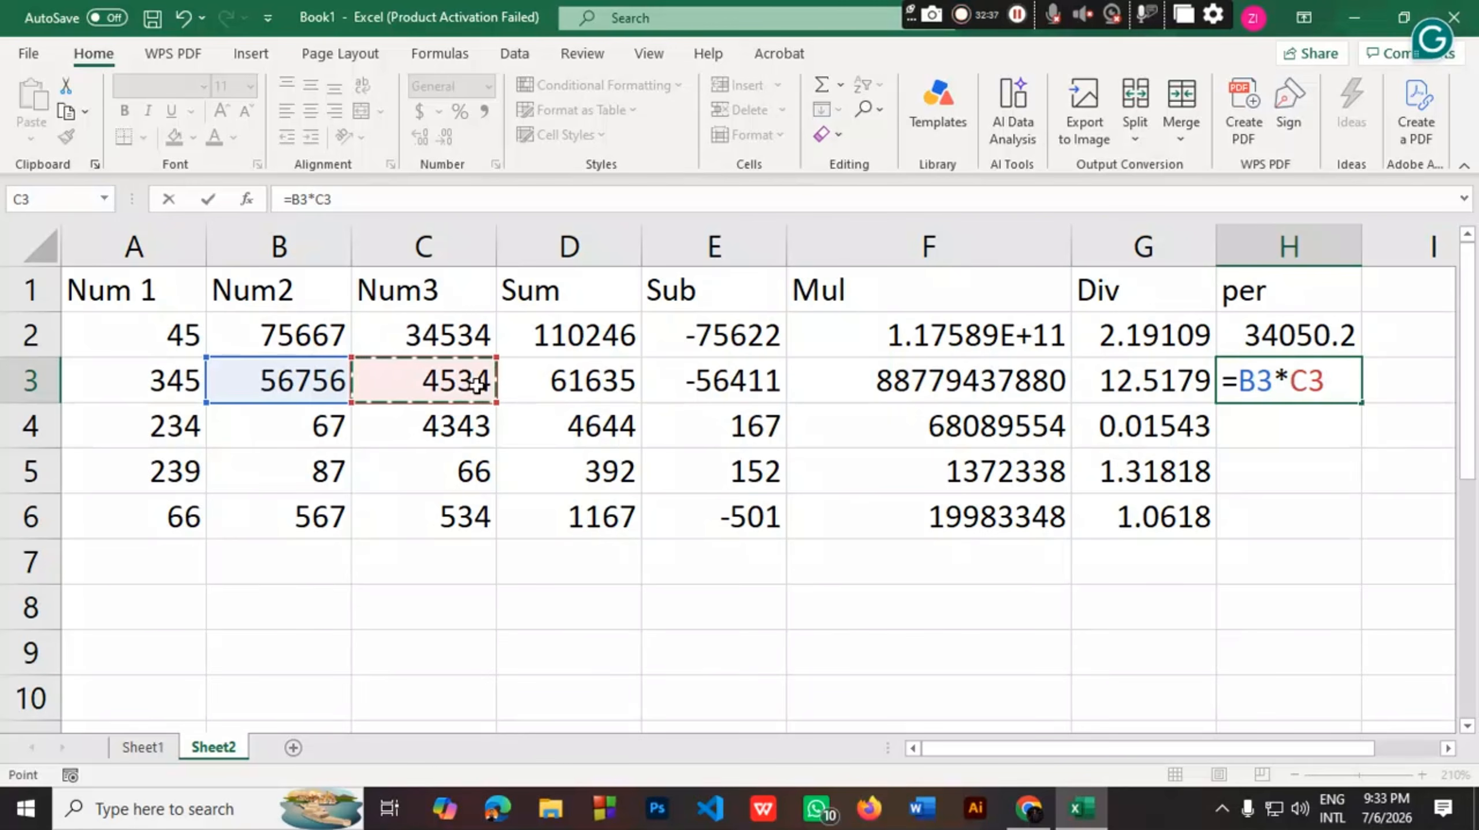
{"action": "type", "text": "%"}
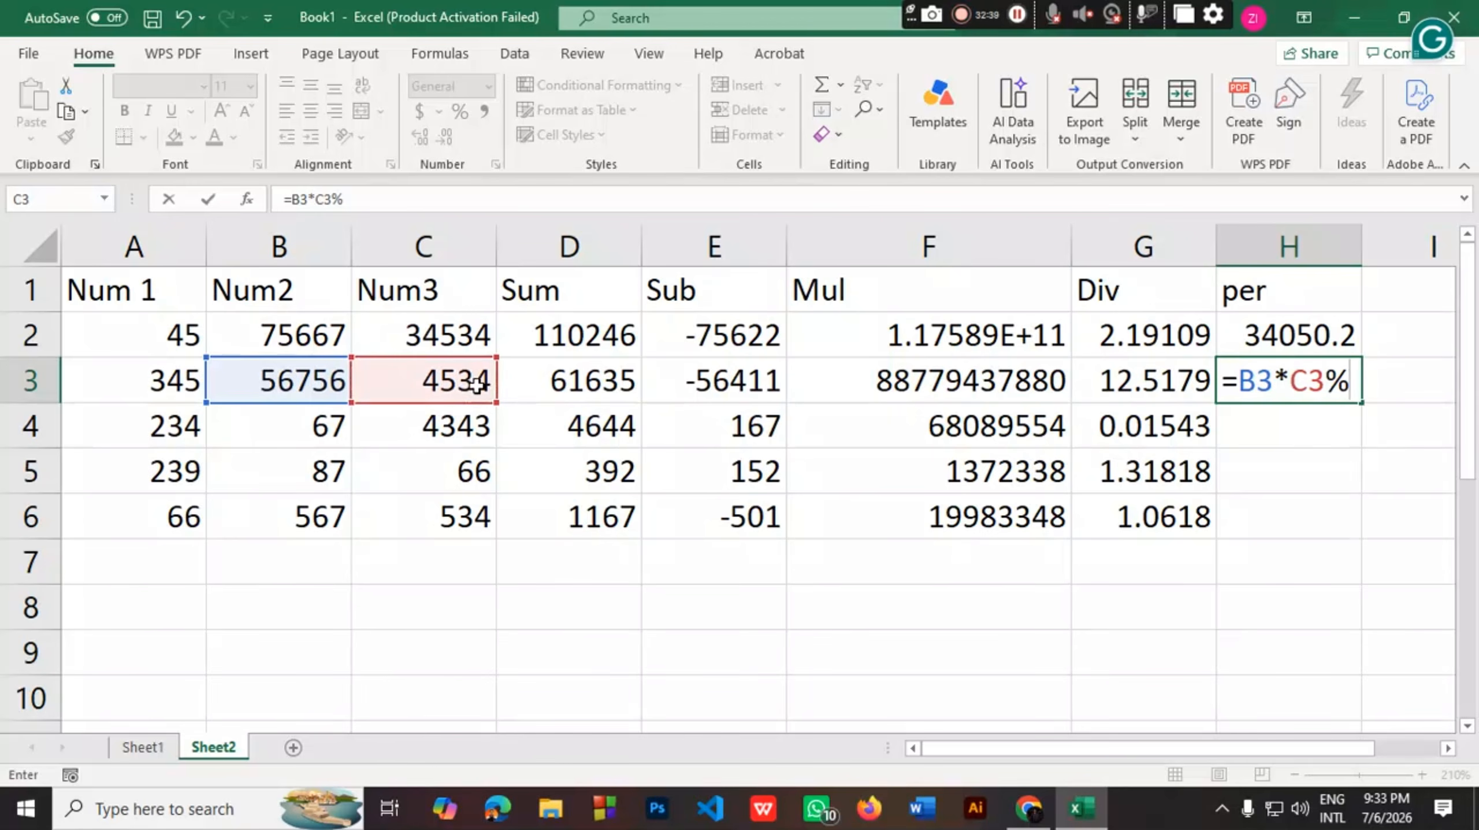
{"action": "key", "text": "Return"}
{"action": "left_click", "coordinate": [1326, 395]}
{"action": "left_click_drag", "start_coordinate": [1363, 400], "coordinate": [1357, 523]}
{"action": "left_click", "coordinate": [1310, 607]}
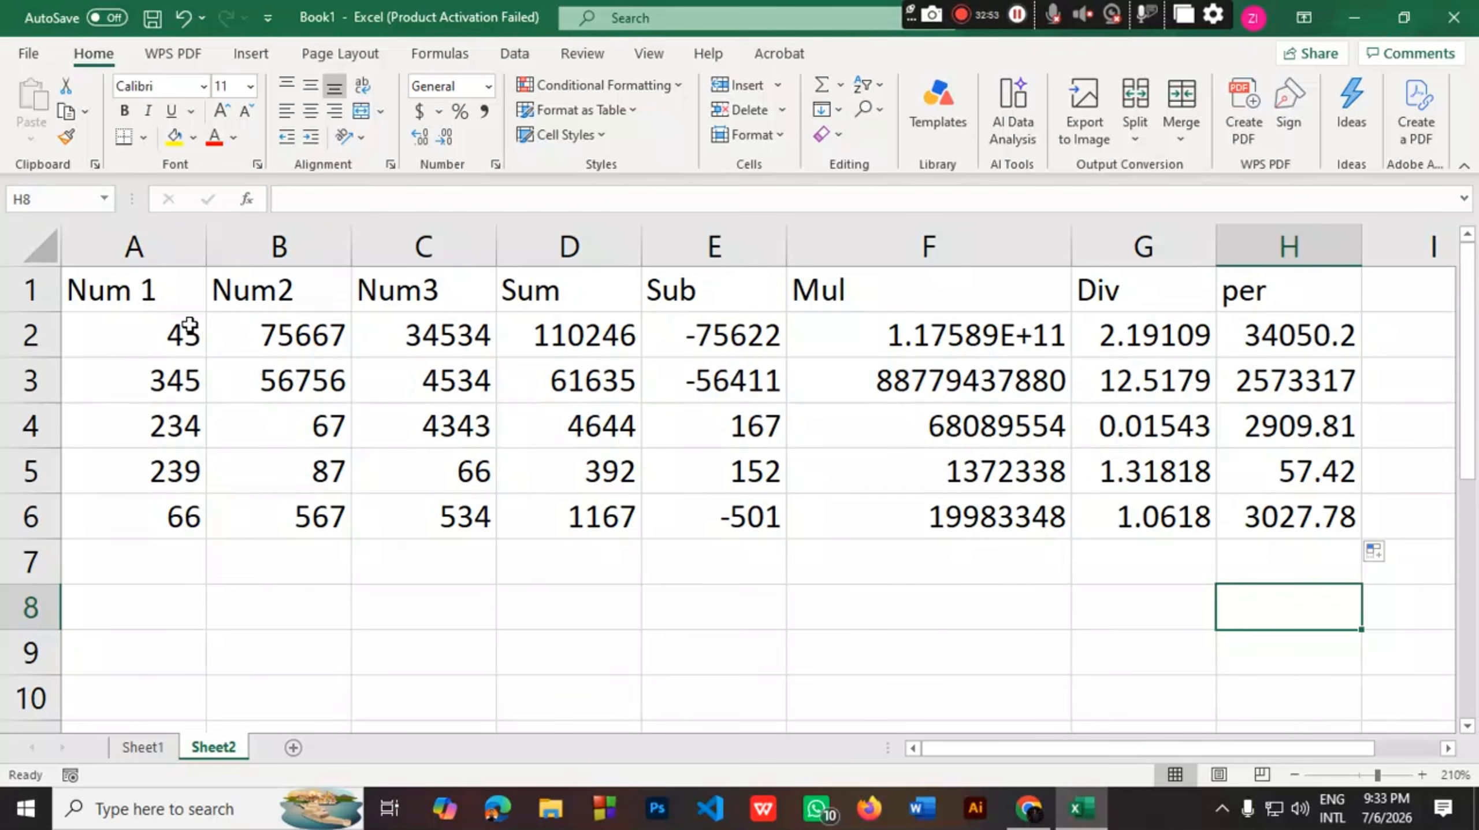
{"action": "left_click", "coordinate": [1016, 15]}
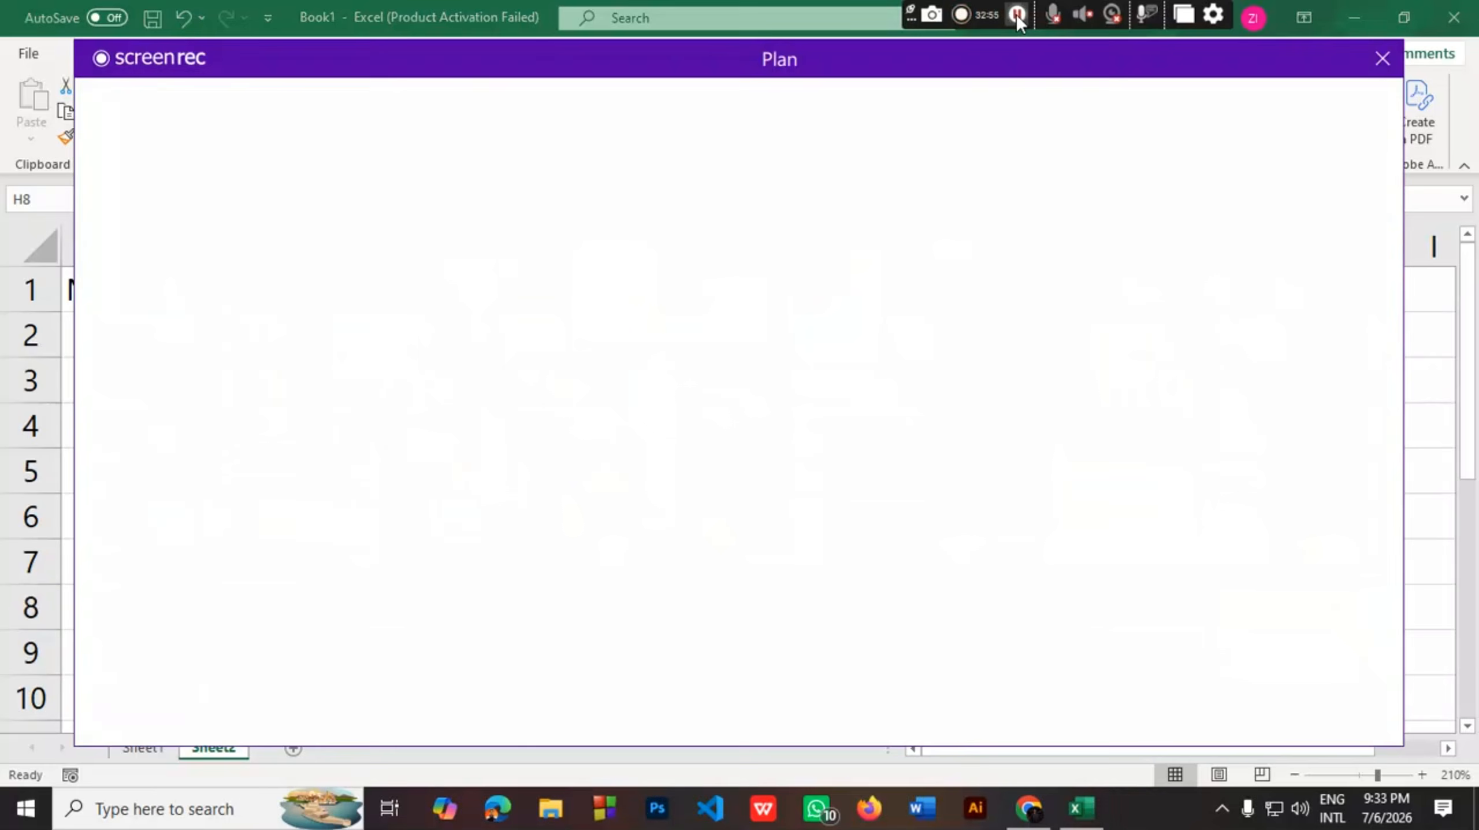